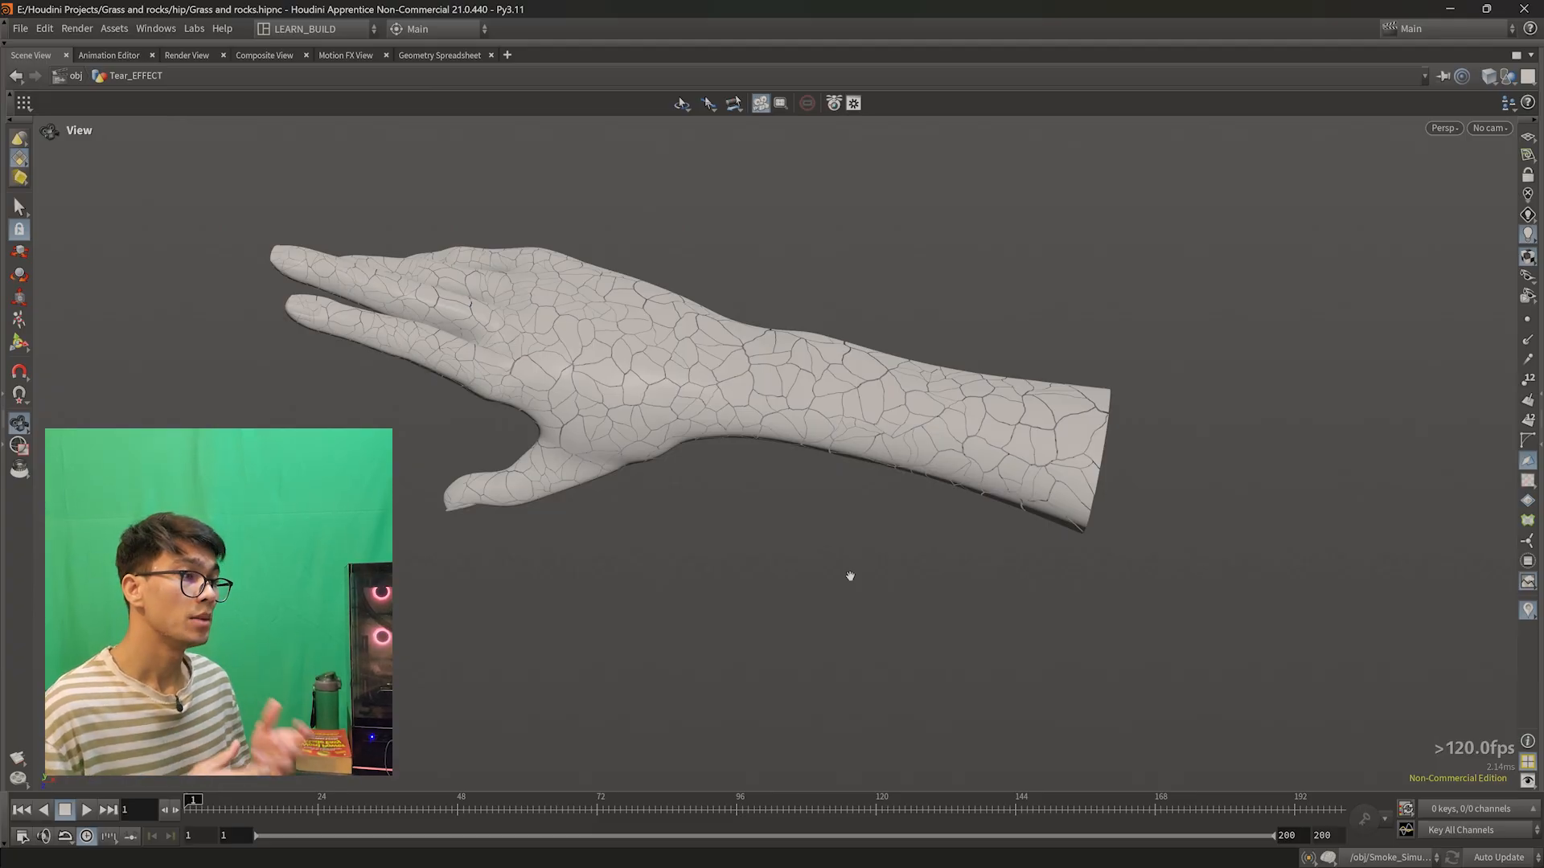
# - Reveal the network editor beside the viewport and bring the booleanfracture1 and explodedview1 nodes into view
pyautogui.moveTo(849, 577); pyautogui.dragTo(787, 353)
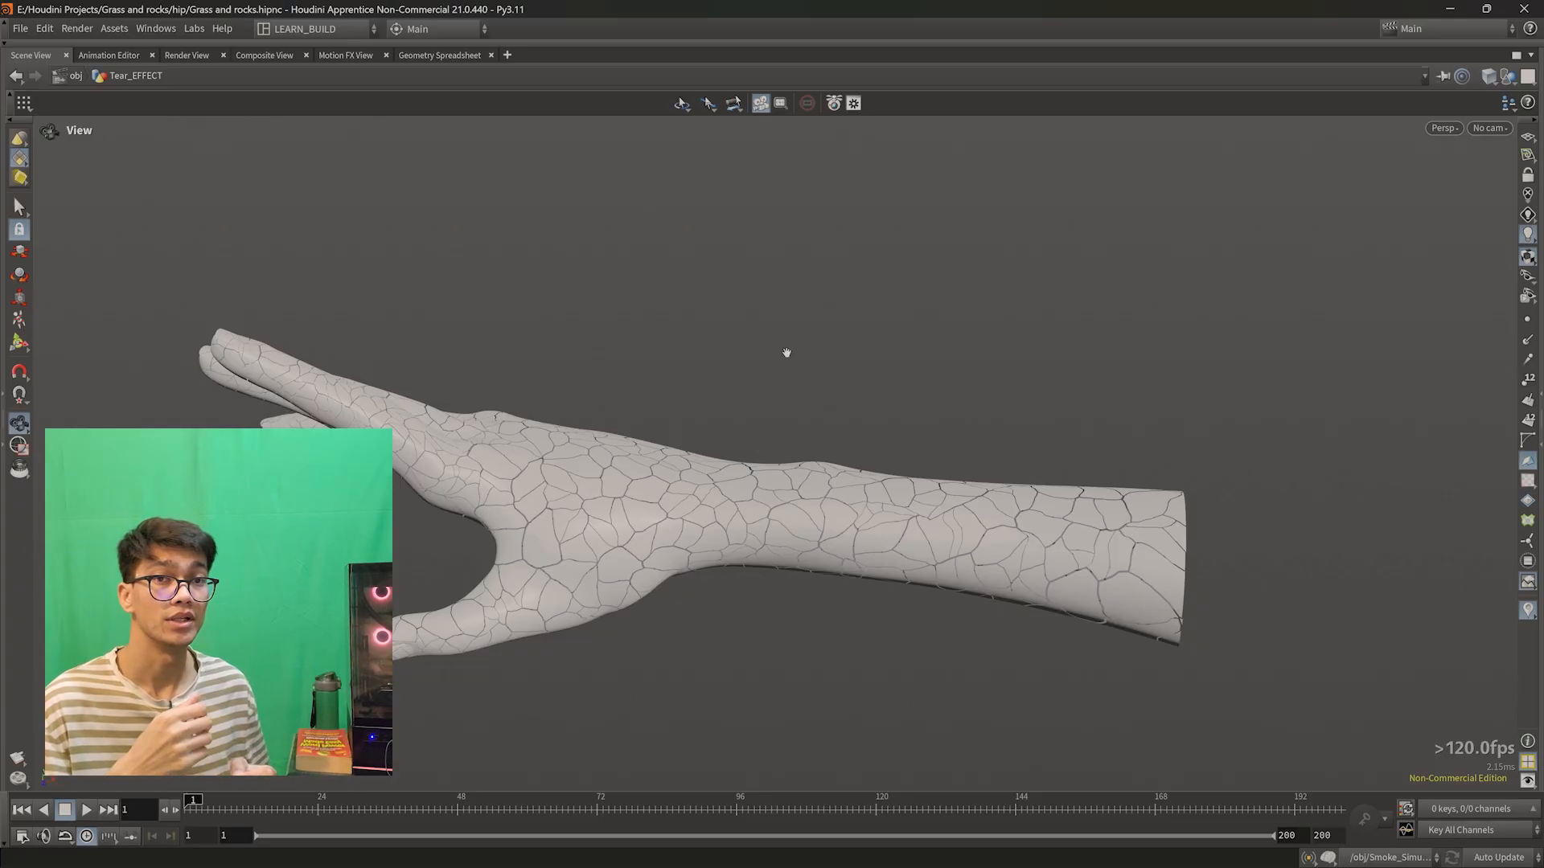
pyautogui.moveTo(786, 352); pyautogui.dragTo(464, 366)
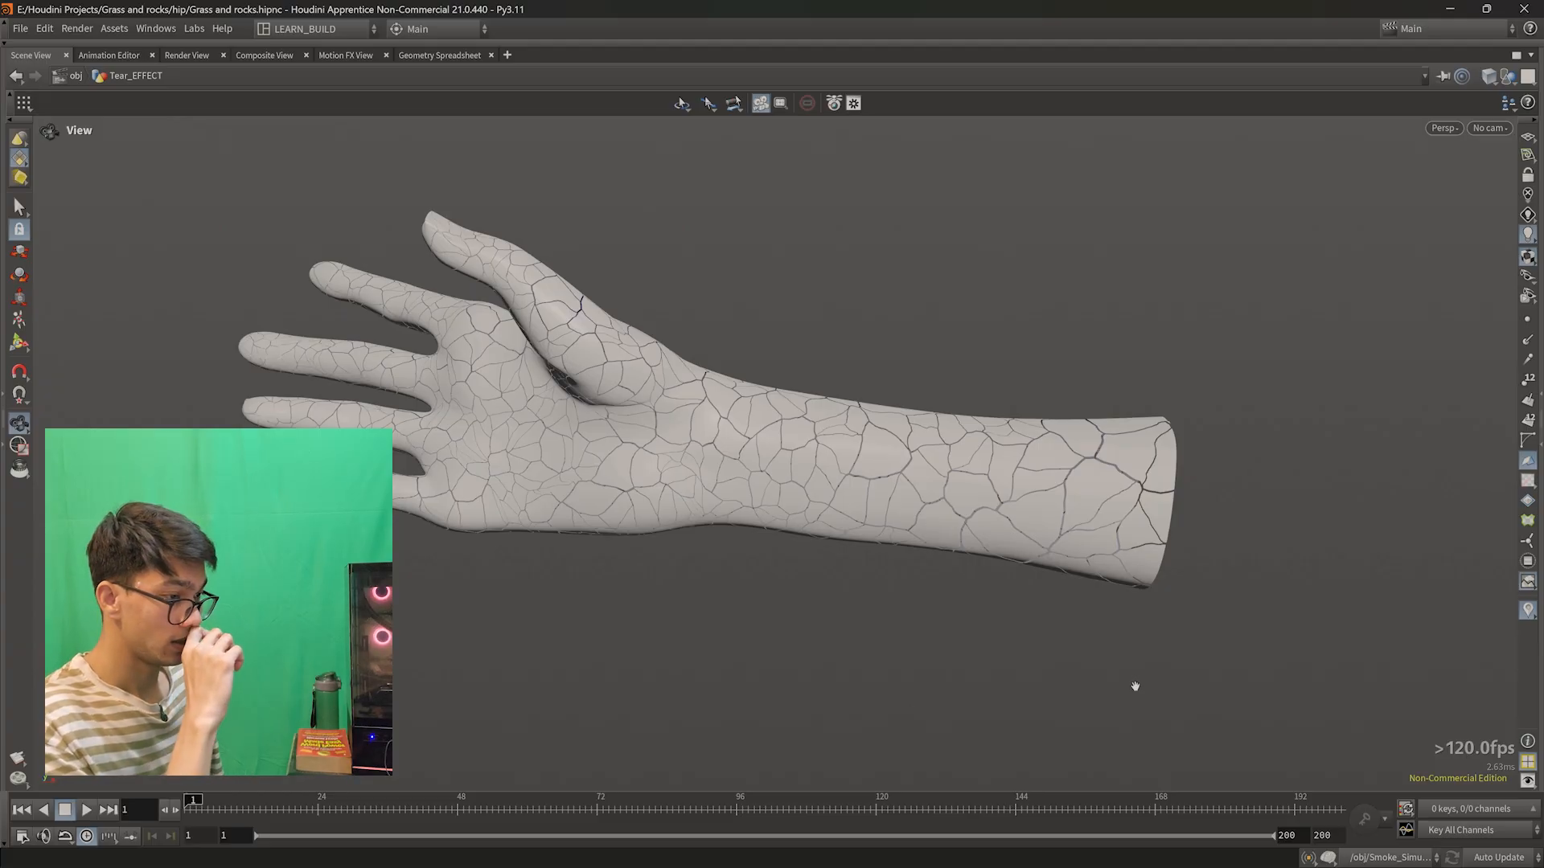
pyautogui.moveTo(768, 555); pyautogui.dragTo(828, 611)
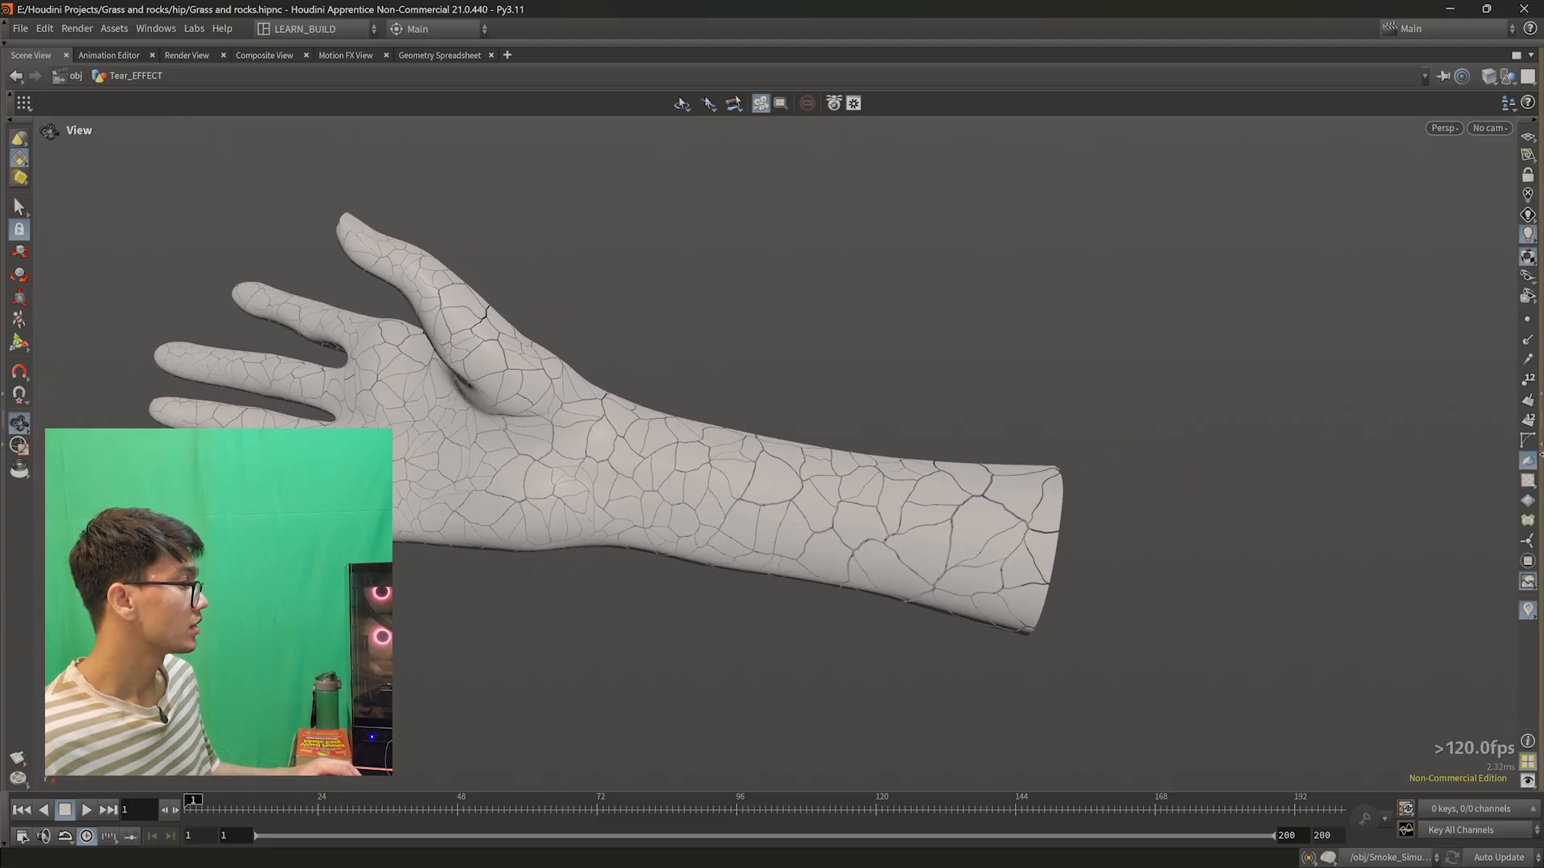
pyautogui.click(1539, 449)
pyautogui.moveTo(1059, 707); pyautogui.dragTo(1324, 590, button='middle')
pyautogui.scroll(4, 1323, 590)
pyautogui.moveTo(1280, 525); pyautogui.dragTo(1305, 556, button='middle')
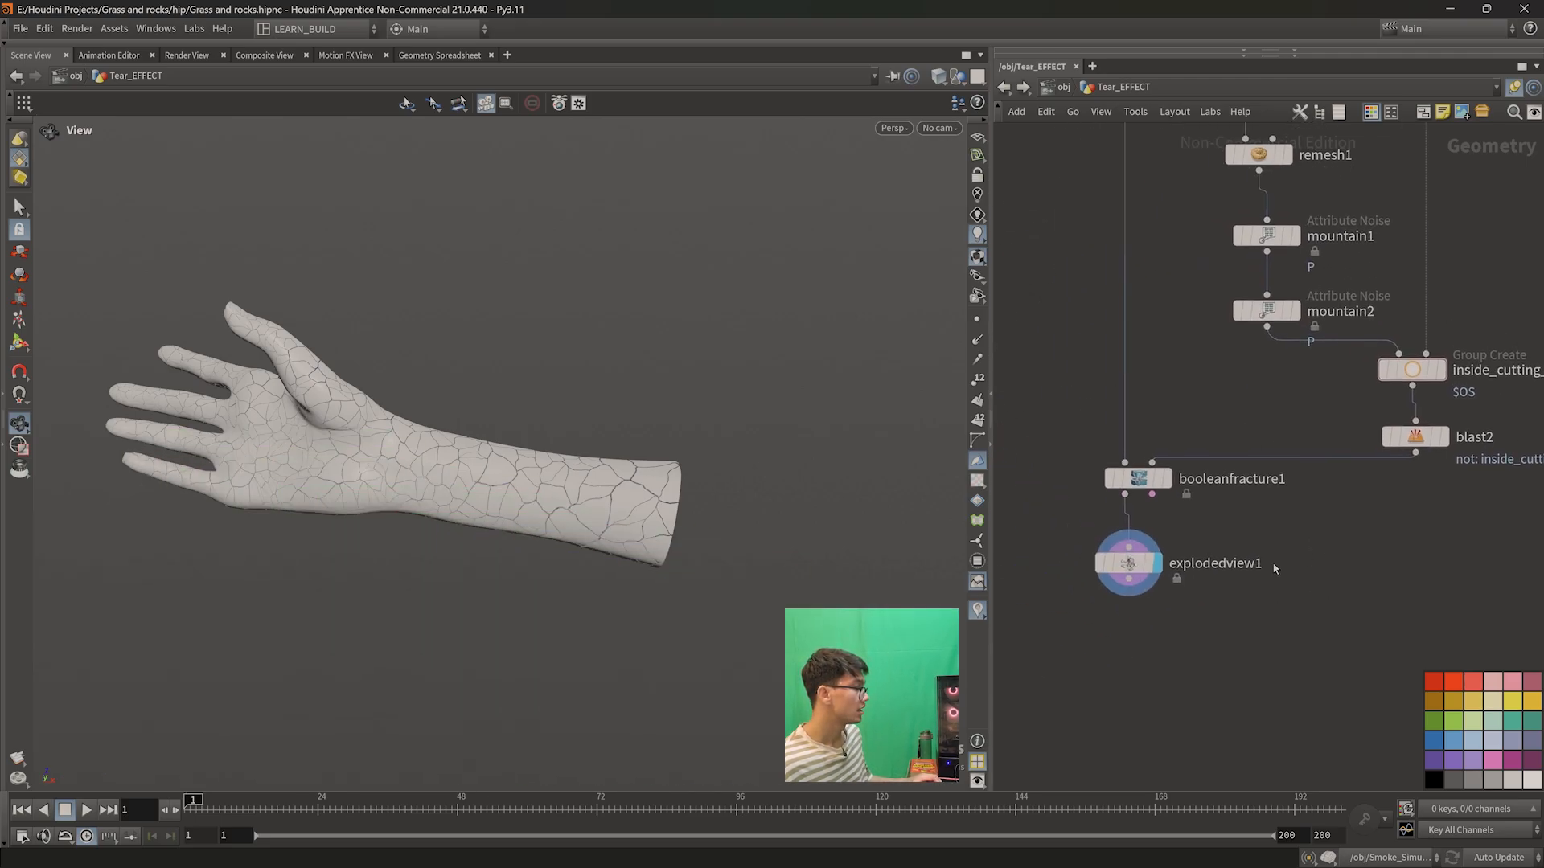
# - Show the parameters of explodedview1, spread the fractured pieces with a Uniform Scale of 0.336, and inspect the gaps
pyautogui.press('p')
pyautogui.moveTo(1293, 258)
pyautogui.mouseDown()
pyautogui.moveTo(1324, 254)
pyautogui.moveTo(1305, 254)
pyautogui.mouseUp()
pyautogui.moveTo(344, 447); pyautogui.dragTo(485, 423, button='middle')
pyautogui.moveTo(485, 424); pyautogui.dragTo(378, 438)
pyautogui.moveTo(1101, 401); pyautogui.dragTo(1284, 402)
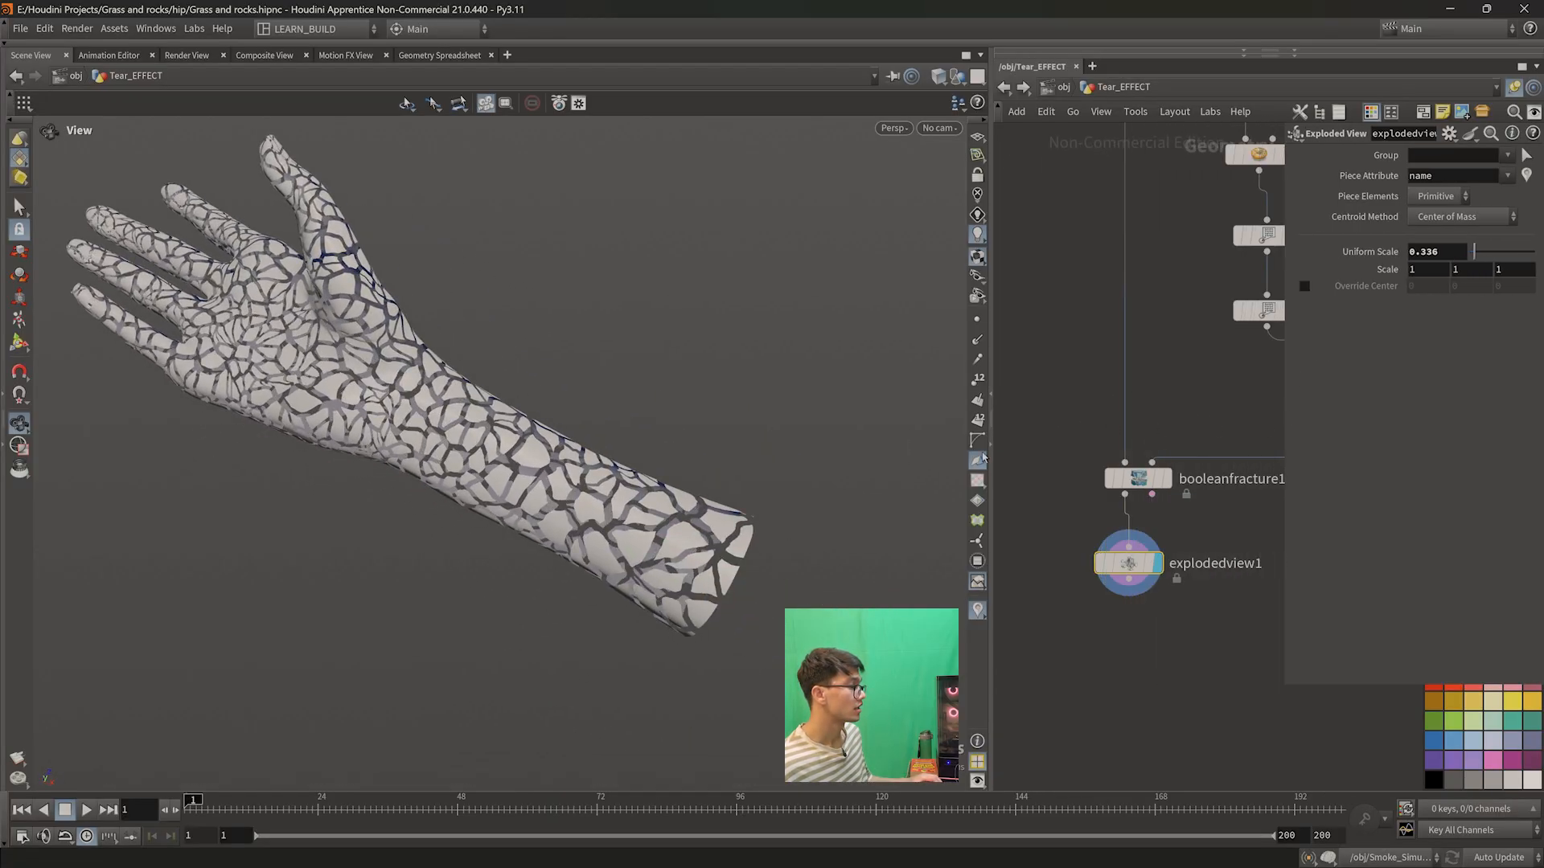
# - Widen the network editor and display the OUT_HAND null to view the intact hand from several angles
pyautogui.moveTo(990, 442); pyautogui.dragTo(818, 474)
pyautogui.scroll(-5, 1147, 375)
pyautogui.scroll(4, 1107, 537)
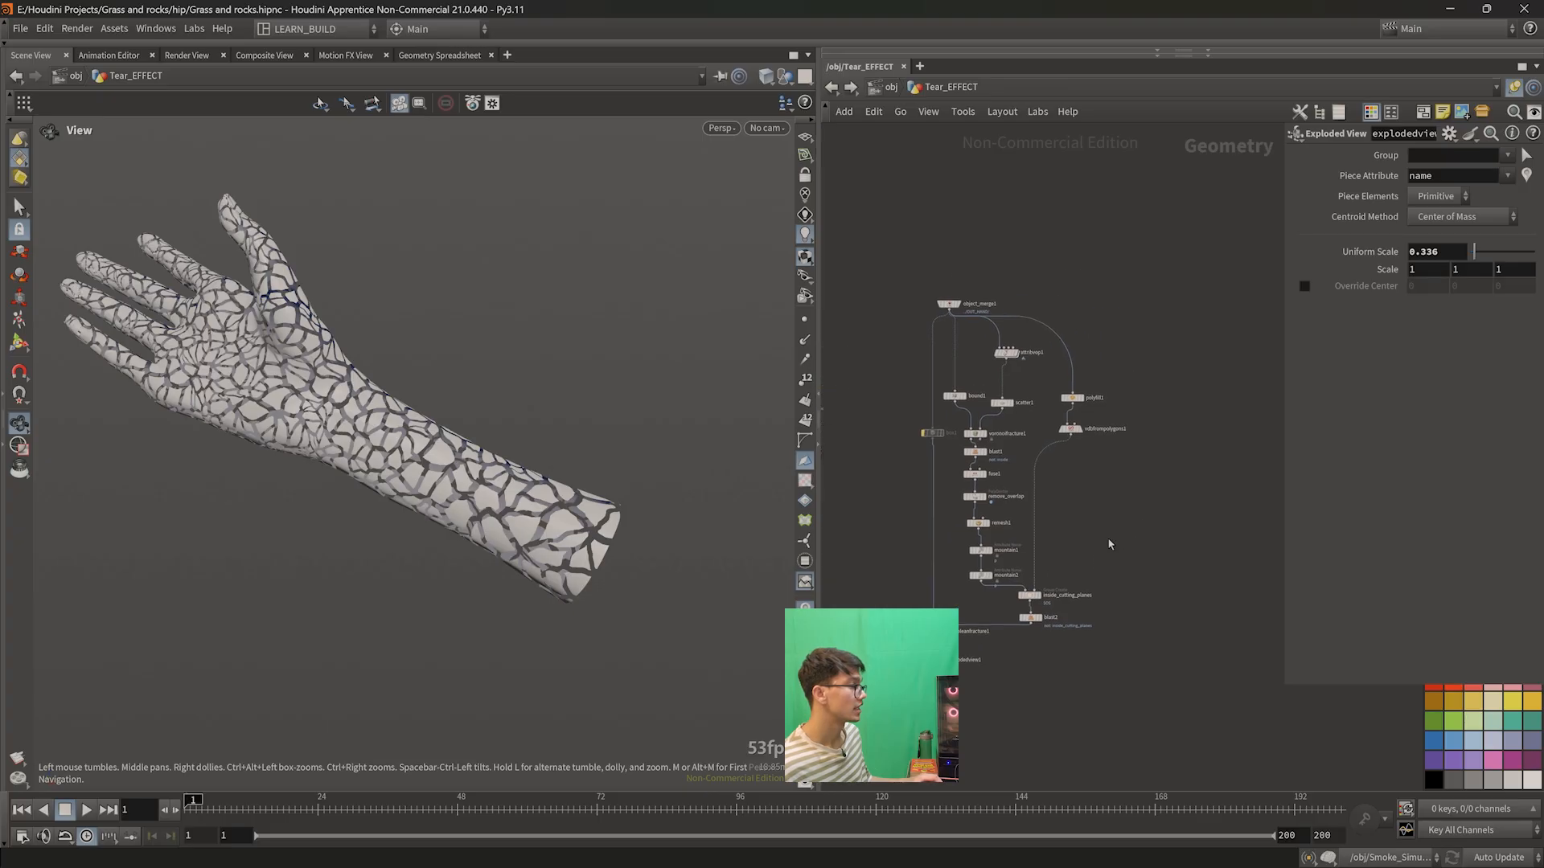
pyautogui.scroll(-3, 1045, 531)
pyautogui.scroll(3, 1026, 534)
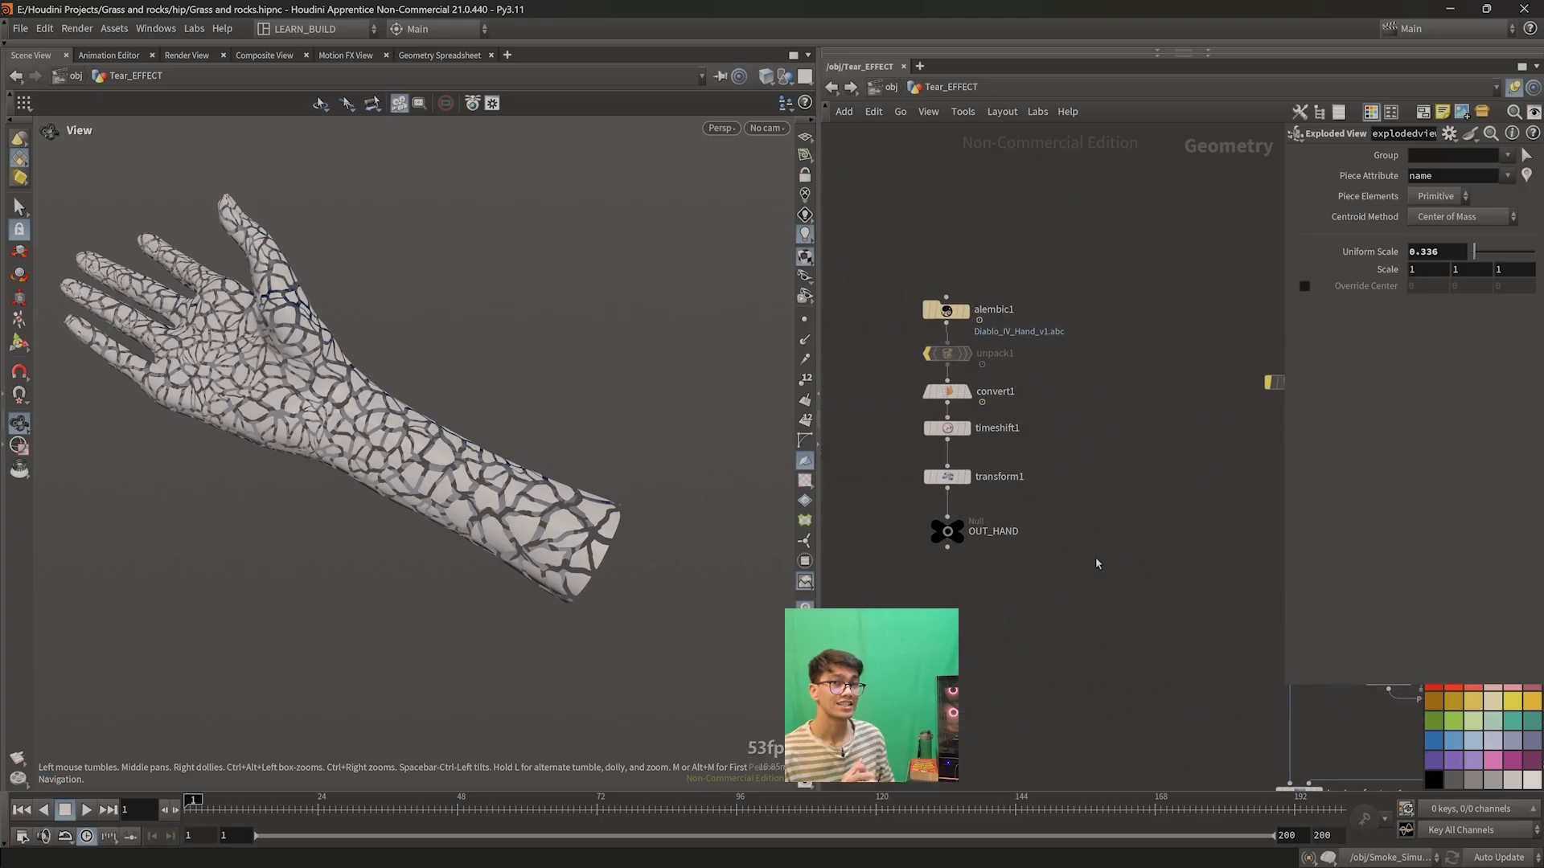
pyautogui.scroll(3, 1097, 563)
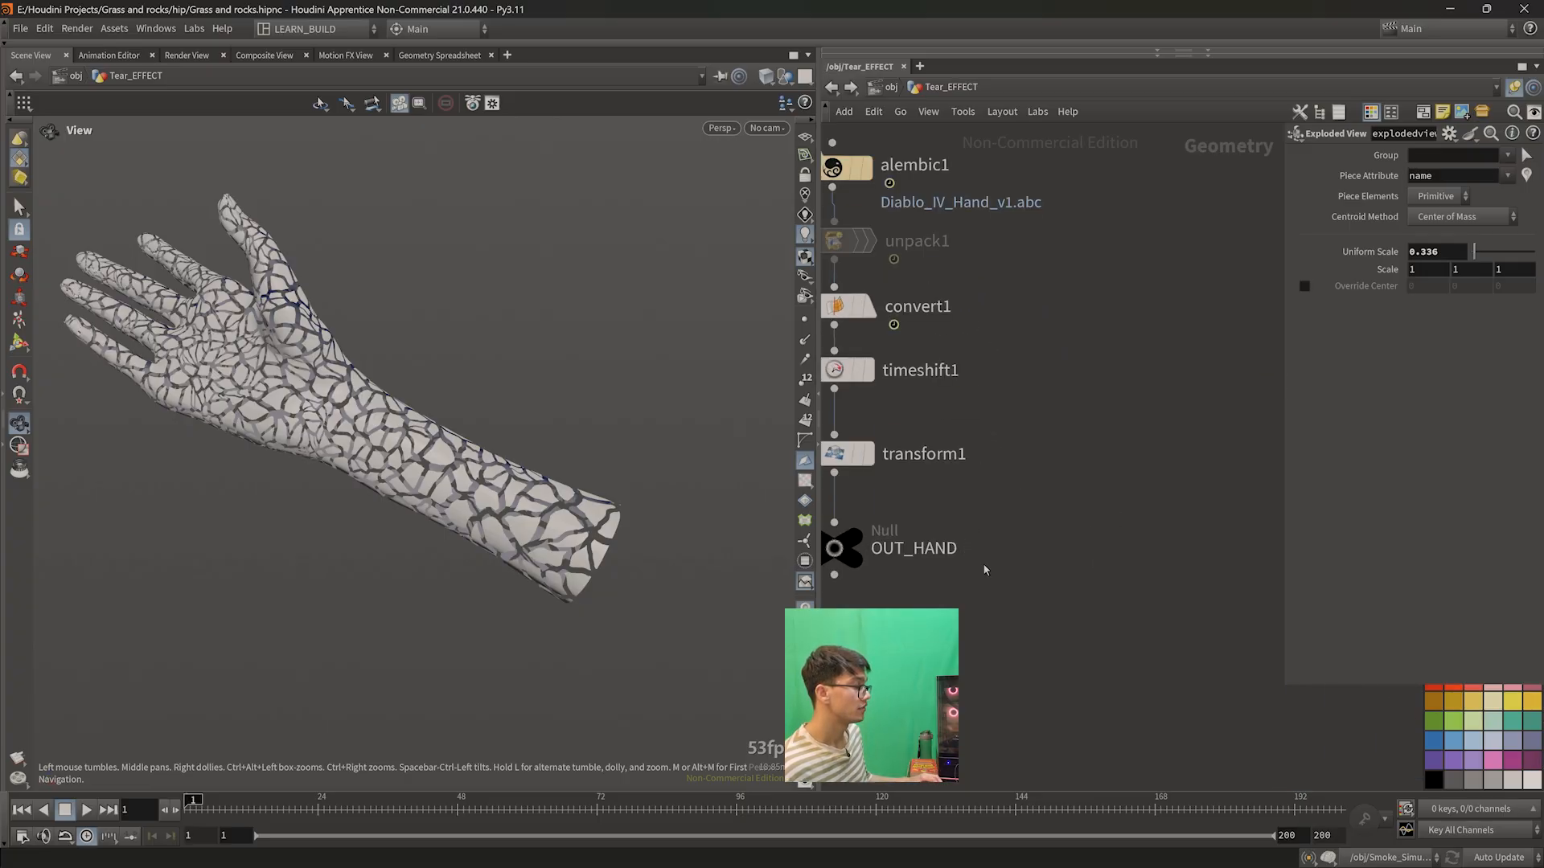
pyautogui.moveTo(1033, 572); pyautogui.dragTo(1150, 576, button='middle')
pyautogui.click(965, 536)
pyautogui.click(1005, 492)
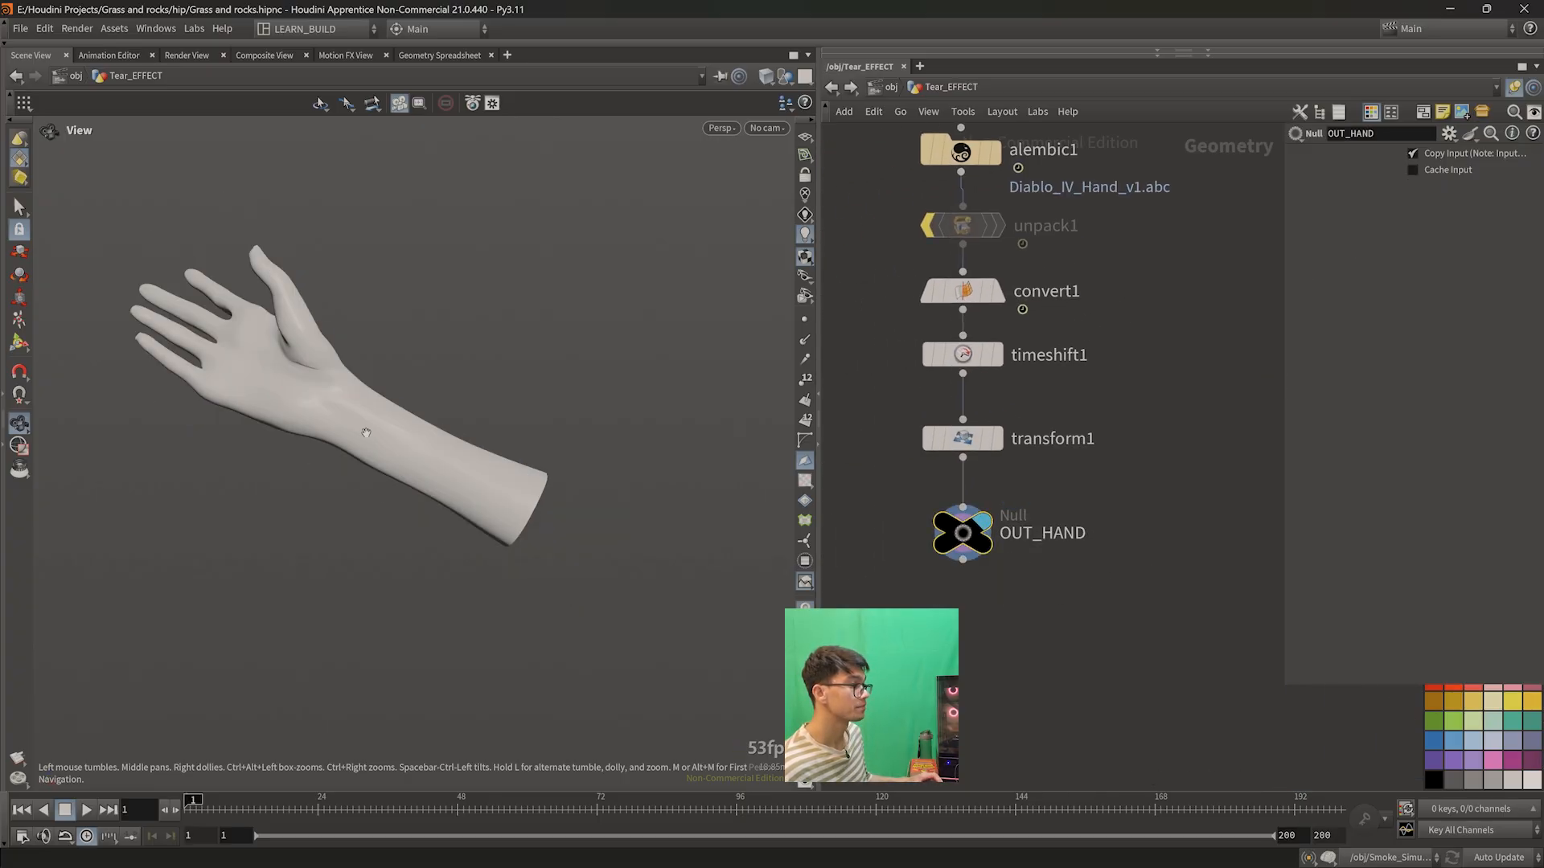
pyautogui.press('f')
pyautogui.moveTo(356, 512); pyautogui.dragTo(344, 382)
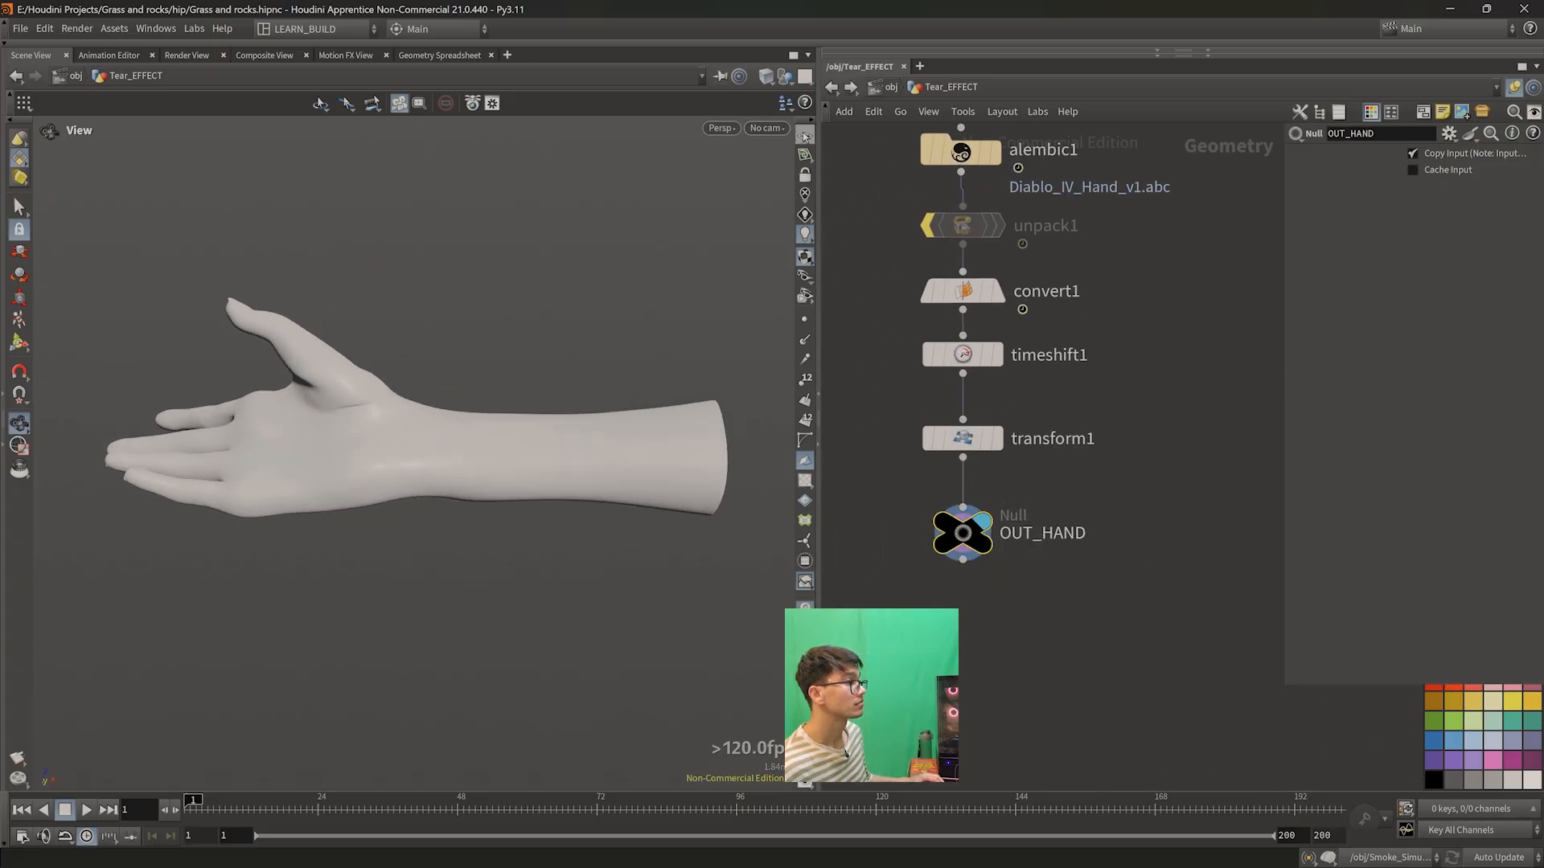
pyautogui.moveTo(492, 467); pyautogui.dragTo(402, 453)
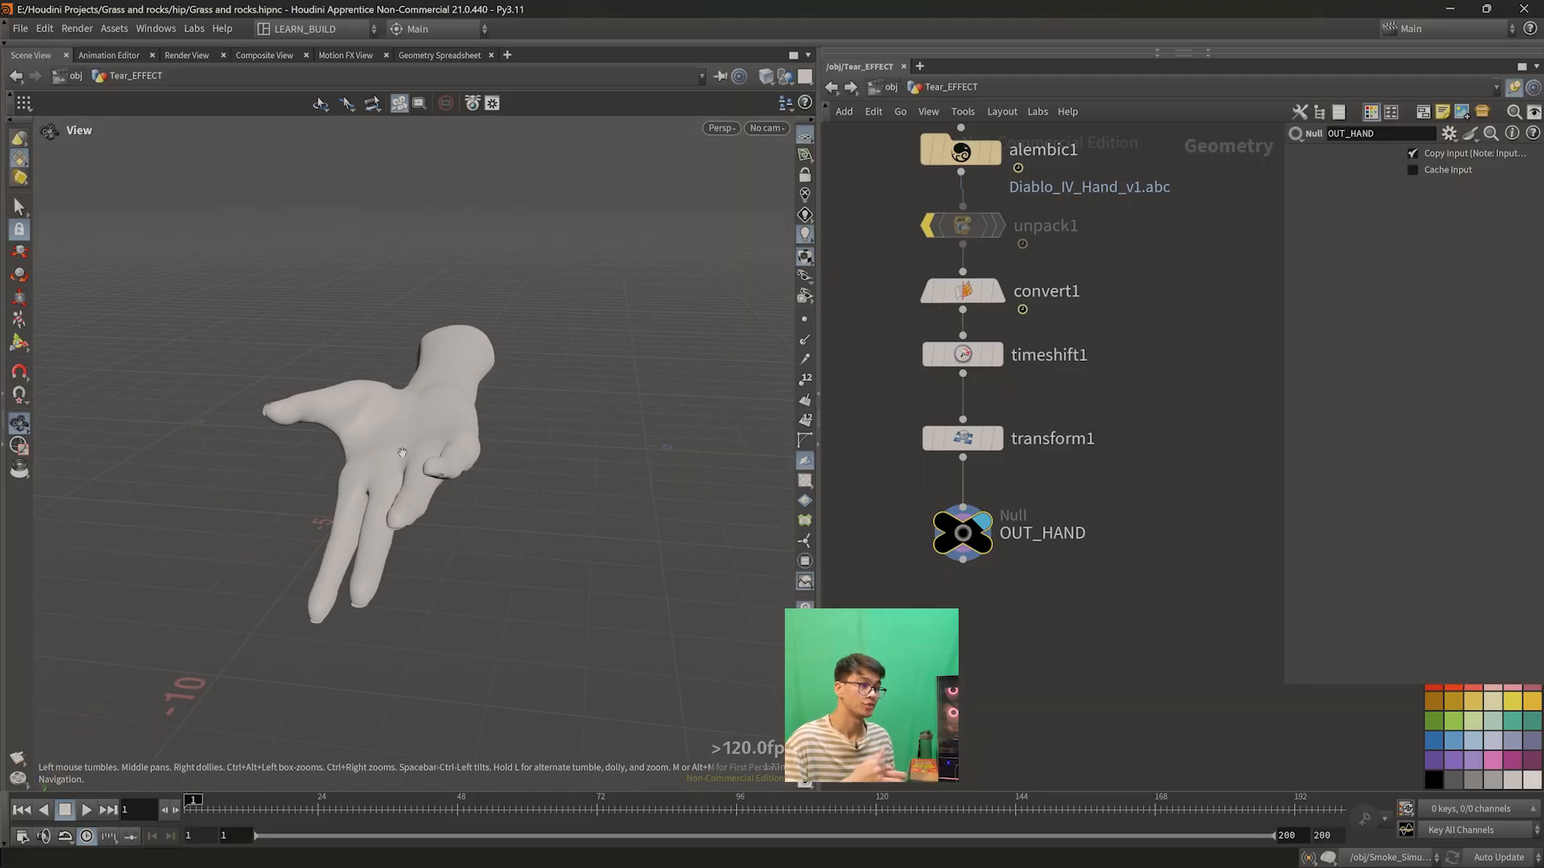
pyautogui.moveTo(463, 490); pyautogui.dragTo(527, 507)
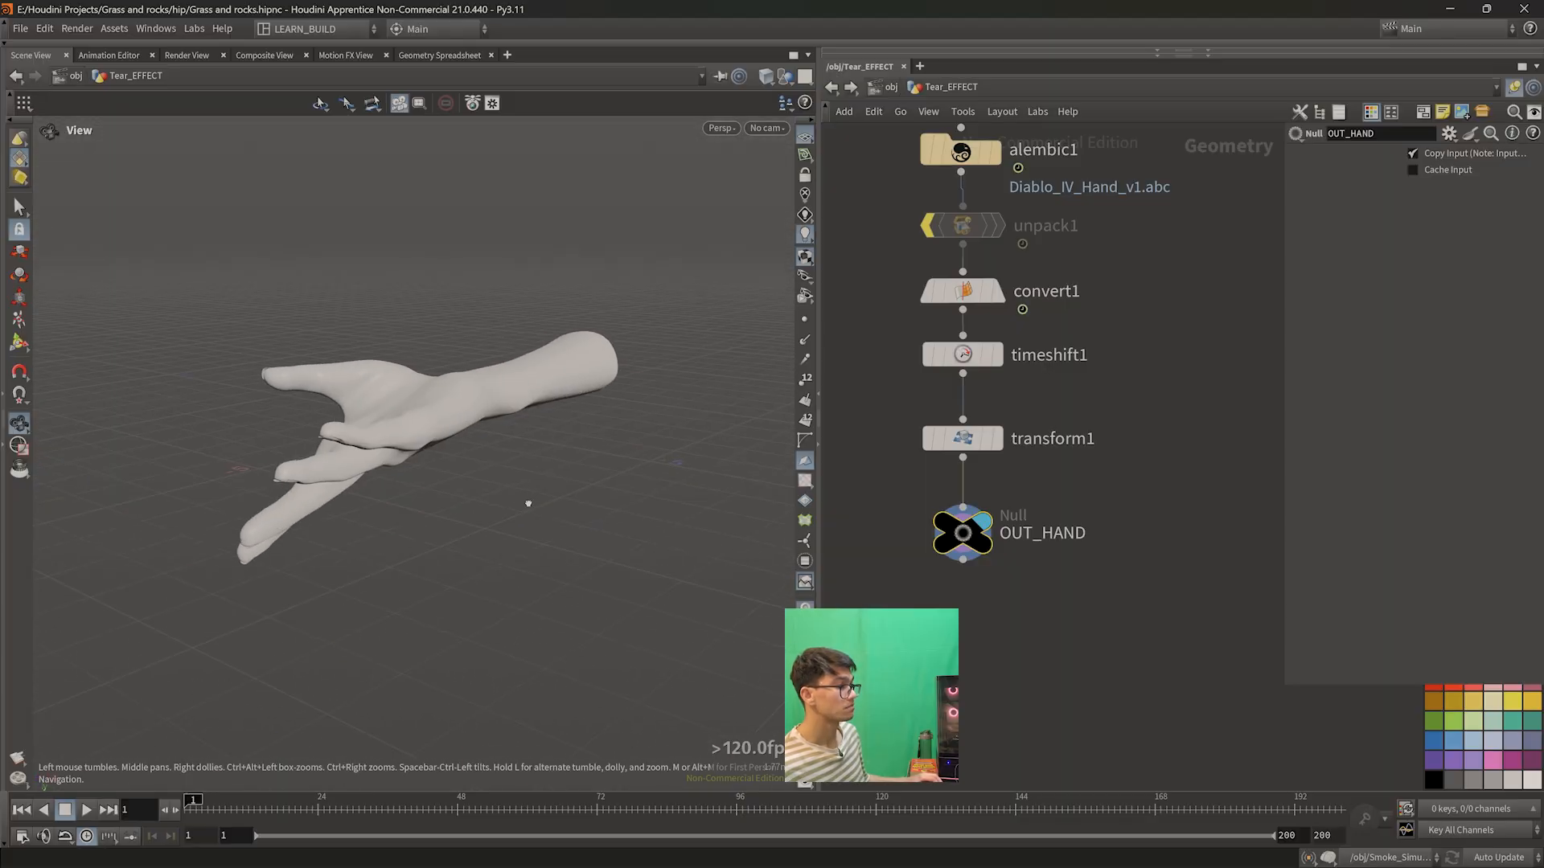
# - Add an Object Merge node in an empty area of the Tear_EFFECT network
pyautogui.moveTo(1206, 479); pyautogui.dragTo(655, 701, button='middle')
pyautogui.scroll(-2, 1136, 591)
pyautogui.moveTo(972, 558); pyautogui.dragTo(1121, 526, button='middle')
pyautogui.moveTo(1121, 434); pyautogui.dragTo(884, 627, button='middle')
pyautogui.moveTo(794, 442); pyautogui.dragTo(448, 410)
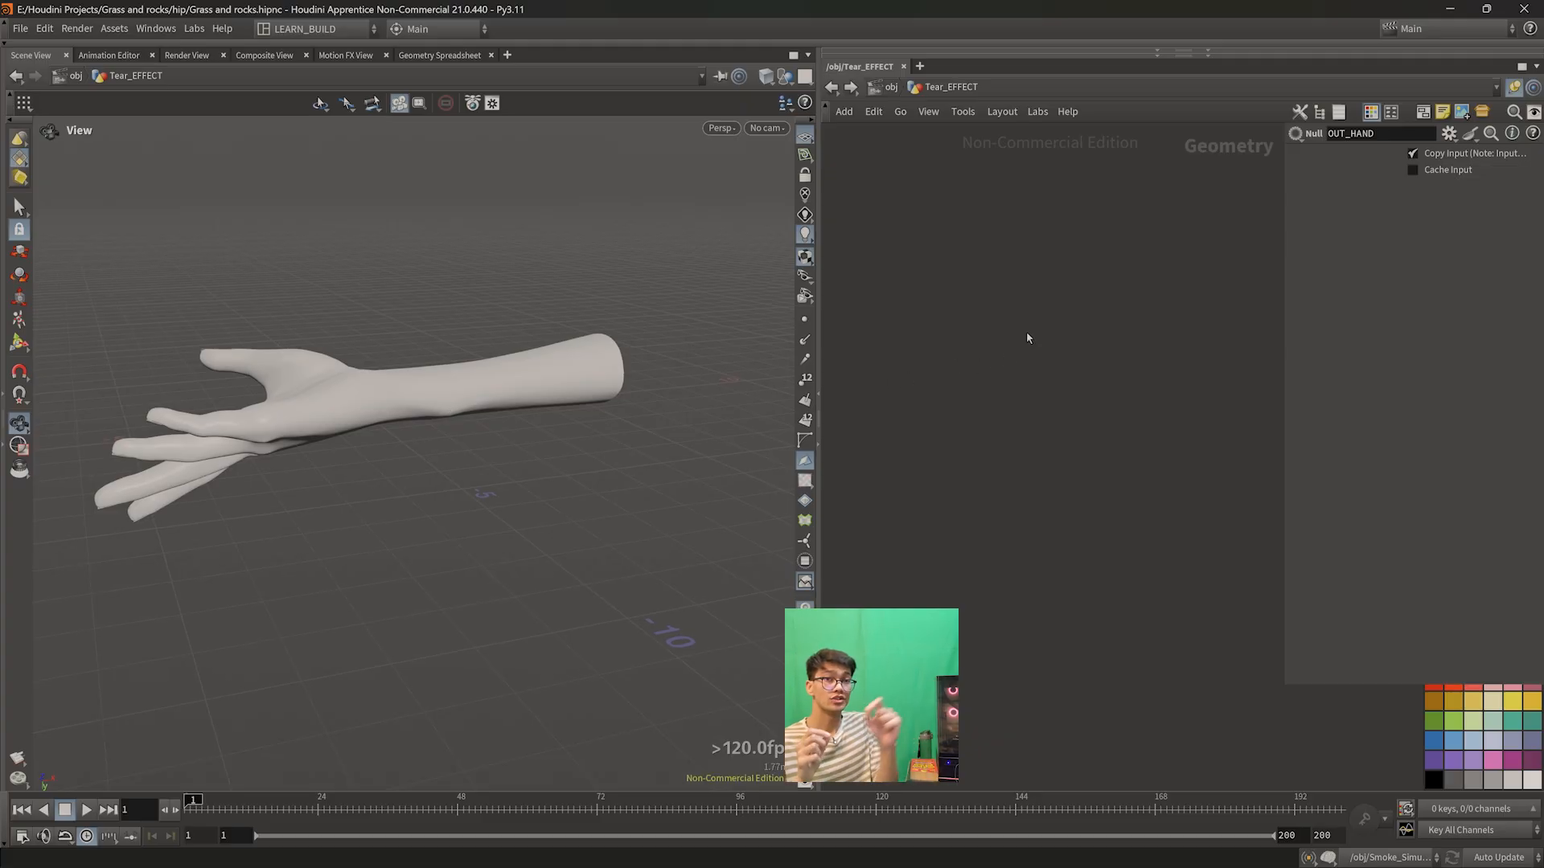
pyautogui.press('Tab')
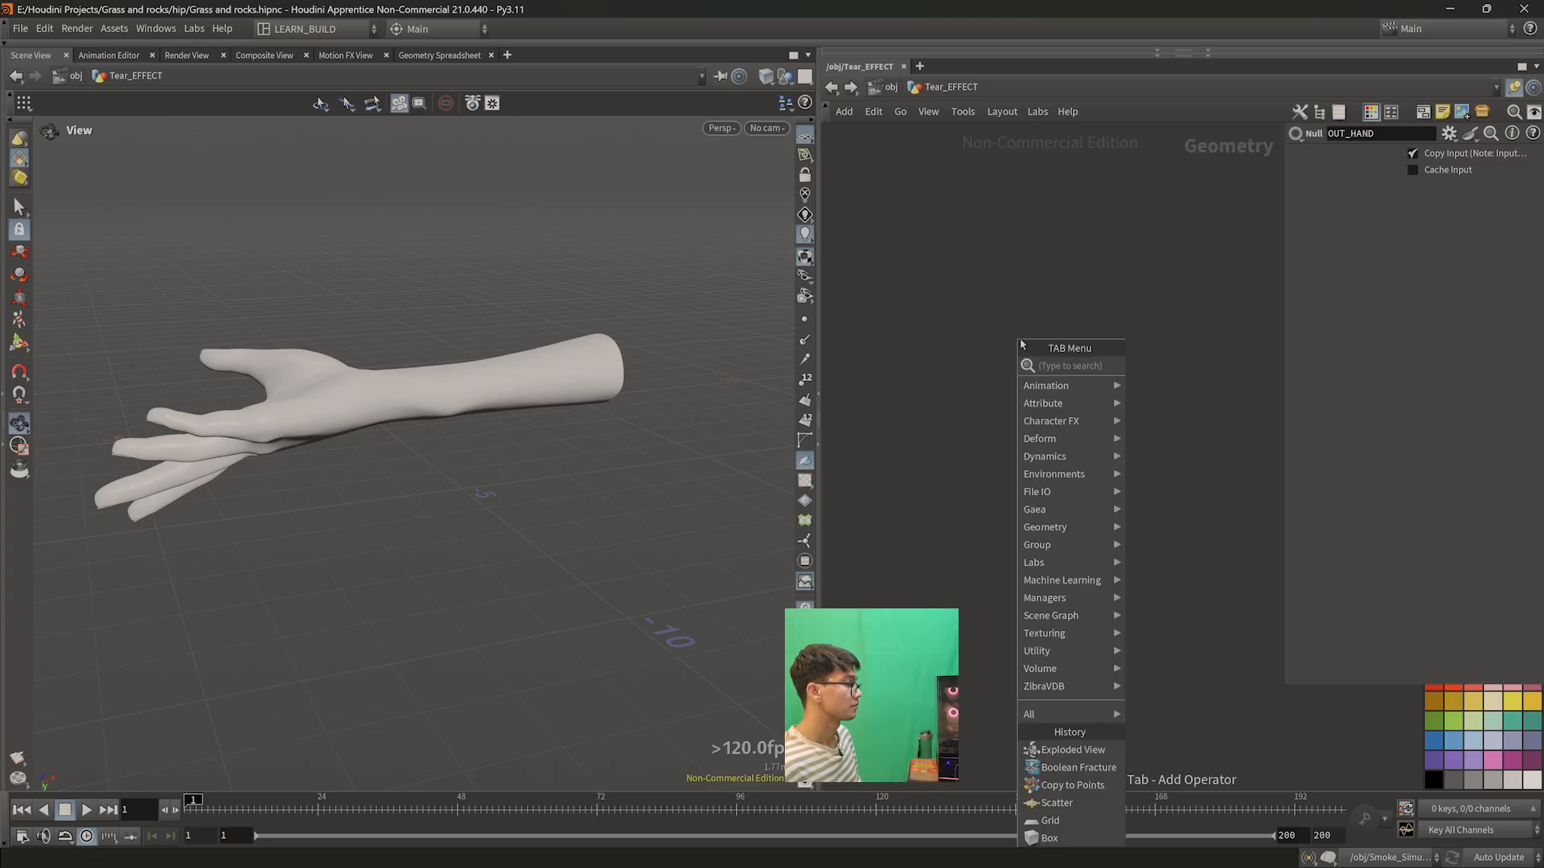
pyautogui.write('obje')
pyautogui.press('Return')
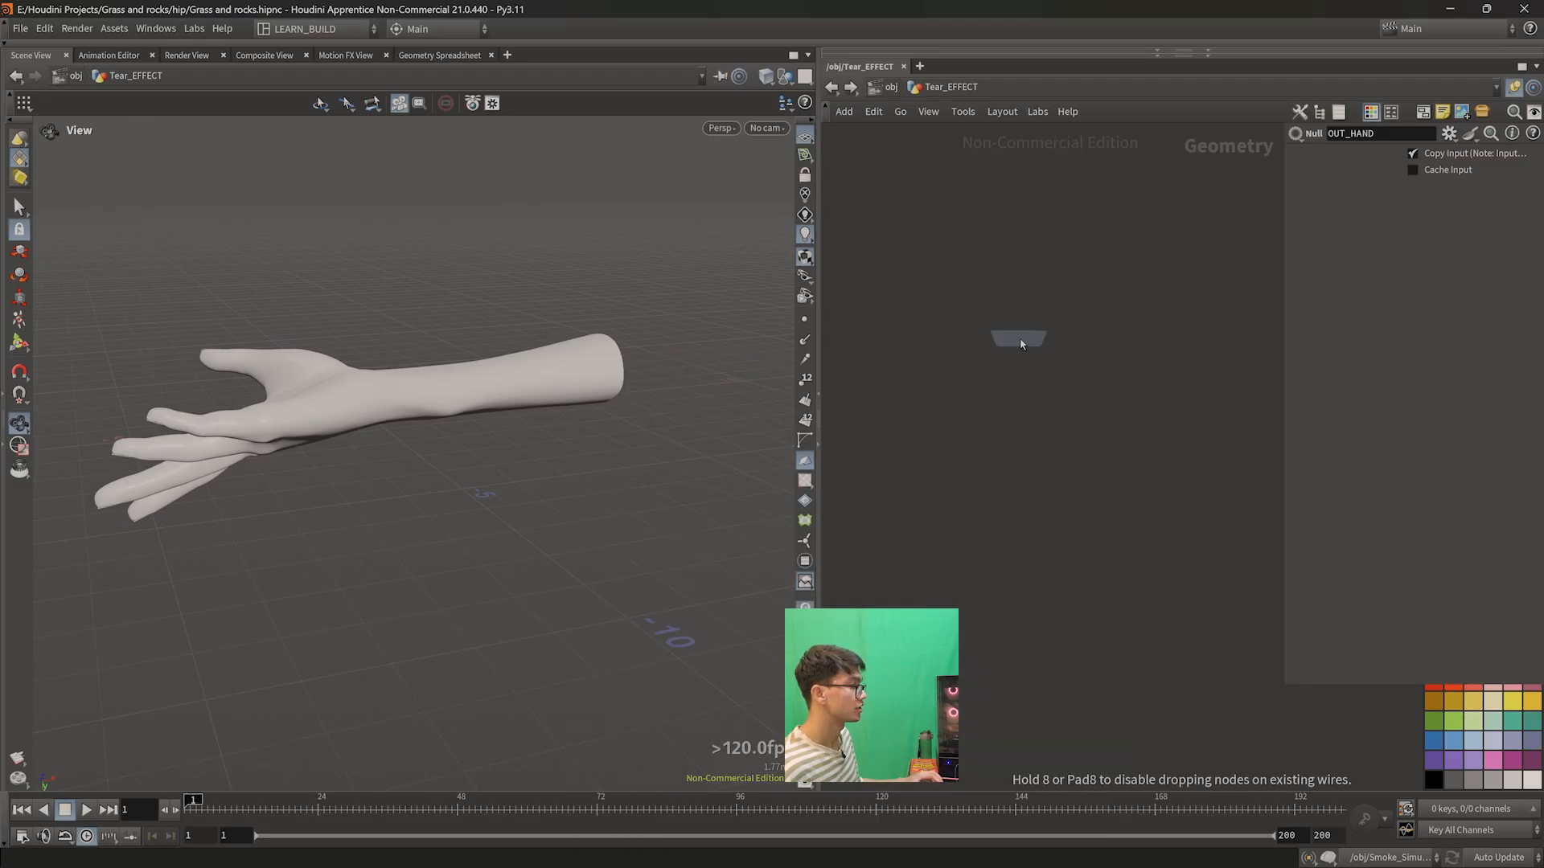
pyautogui.click(1019, 337)
pyautogui.scroll(2, 1013, 346)
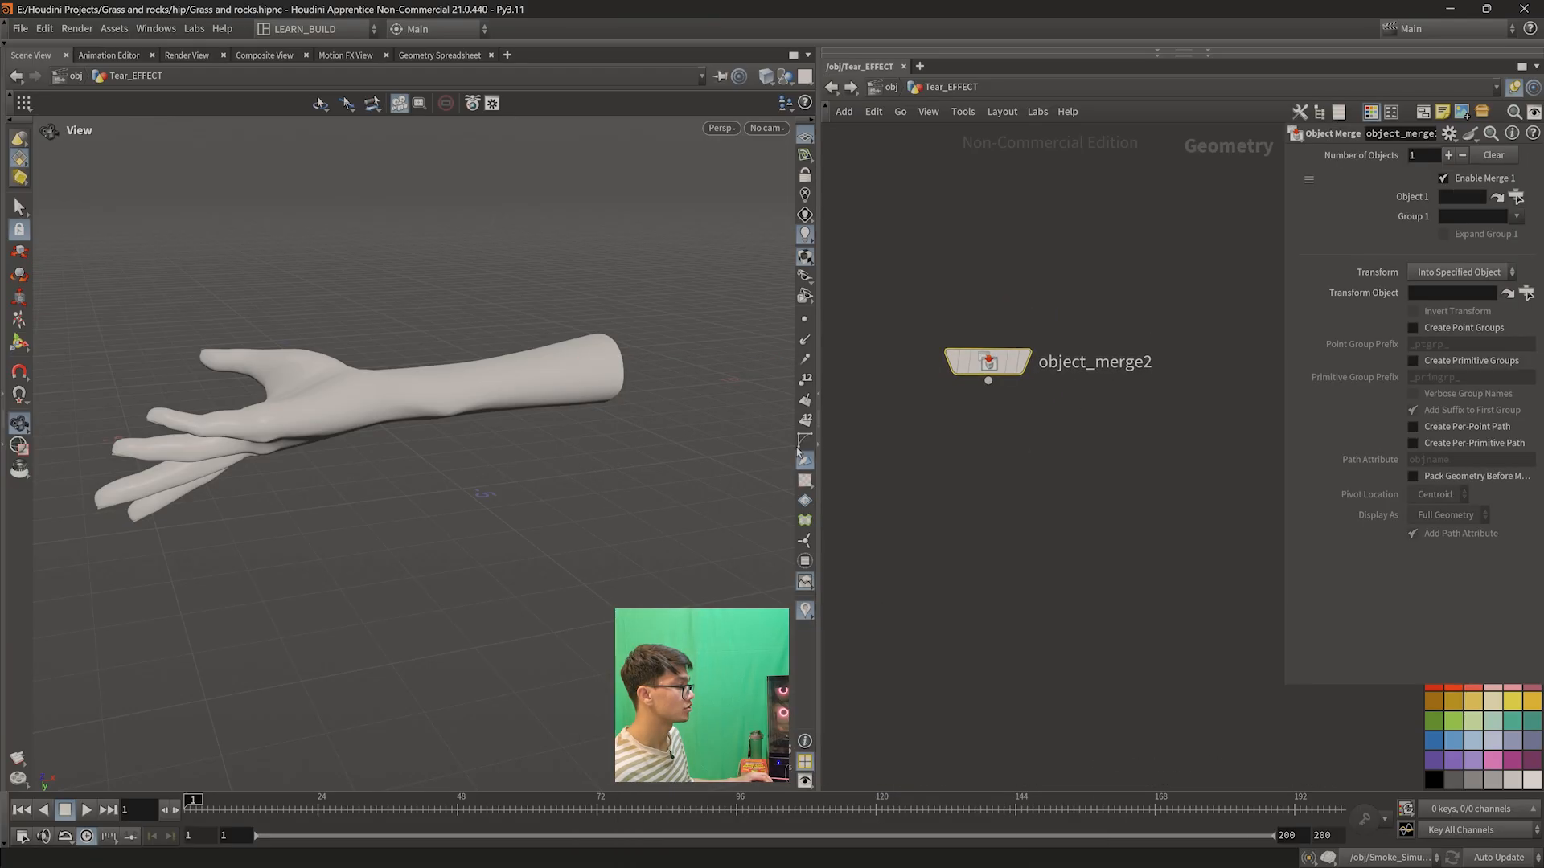
# - Enlarge the network and parameter areas, set the new Object Merge's Object 1 to ../OUT_HAND/, and display the node
pyautogui.moveTo(817, 447); pyautogui.dragTo(526, 463)
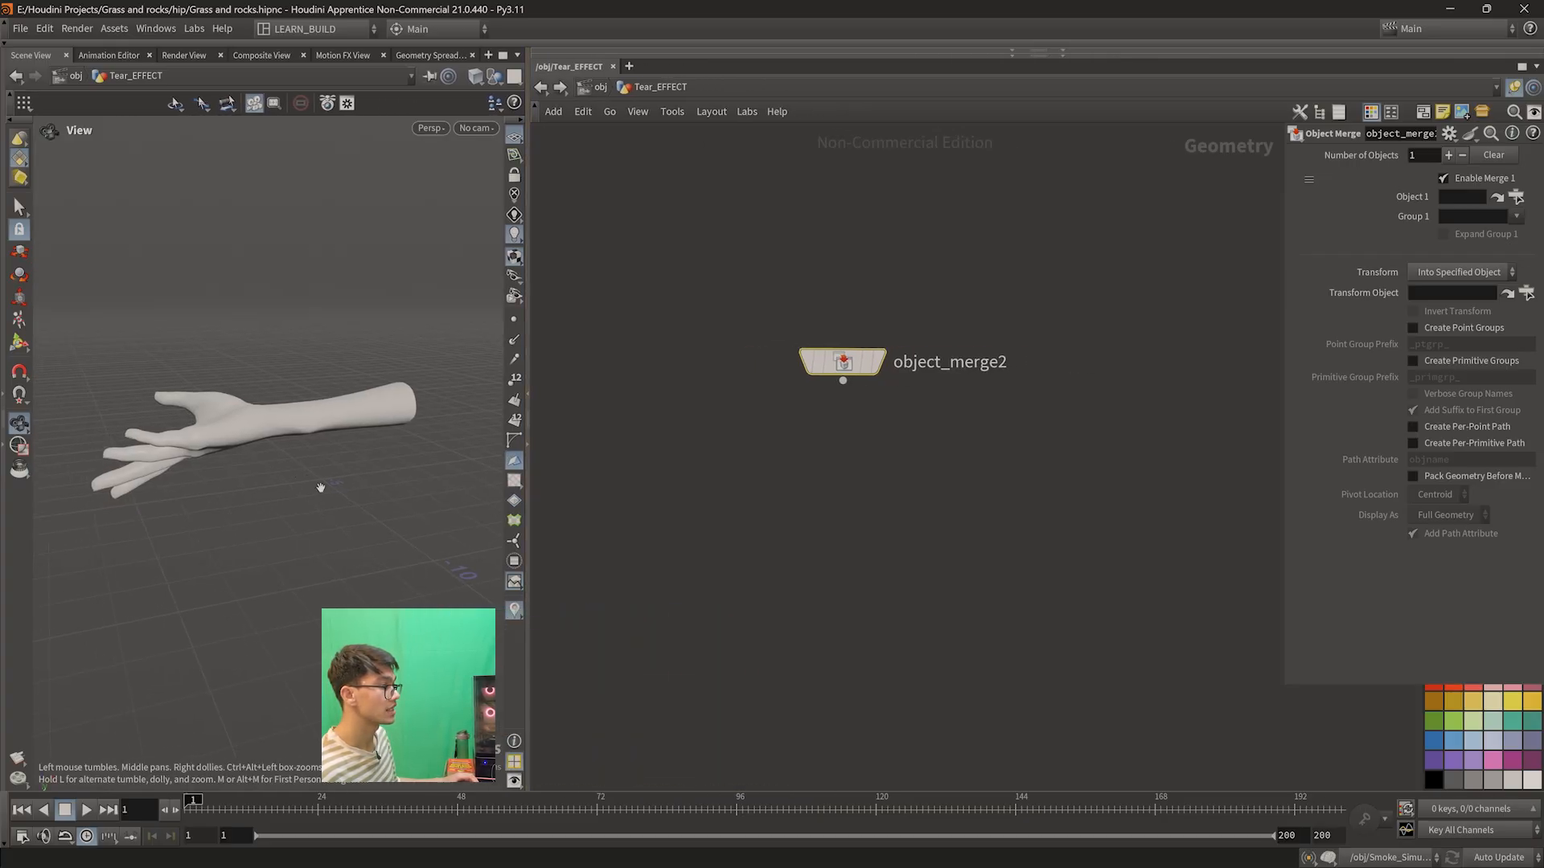
pyautogui.moveTo(1283, 384); pyautogui.dragTo(1074, 383)
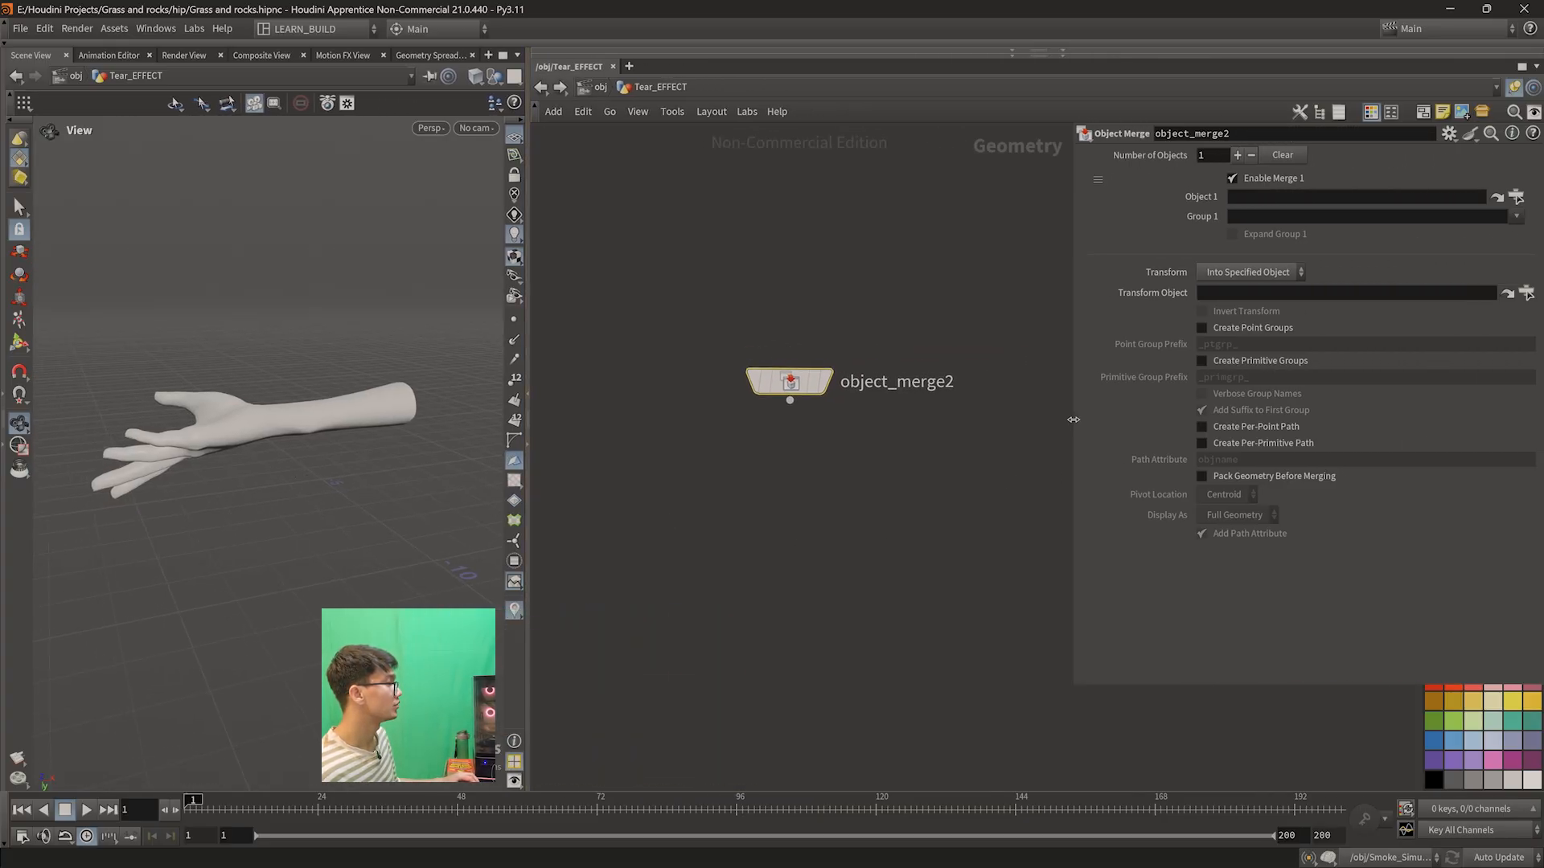
pyautogui.click(1516, 197)
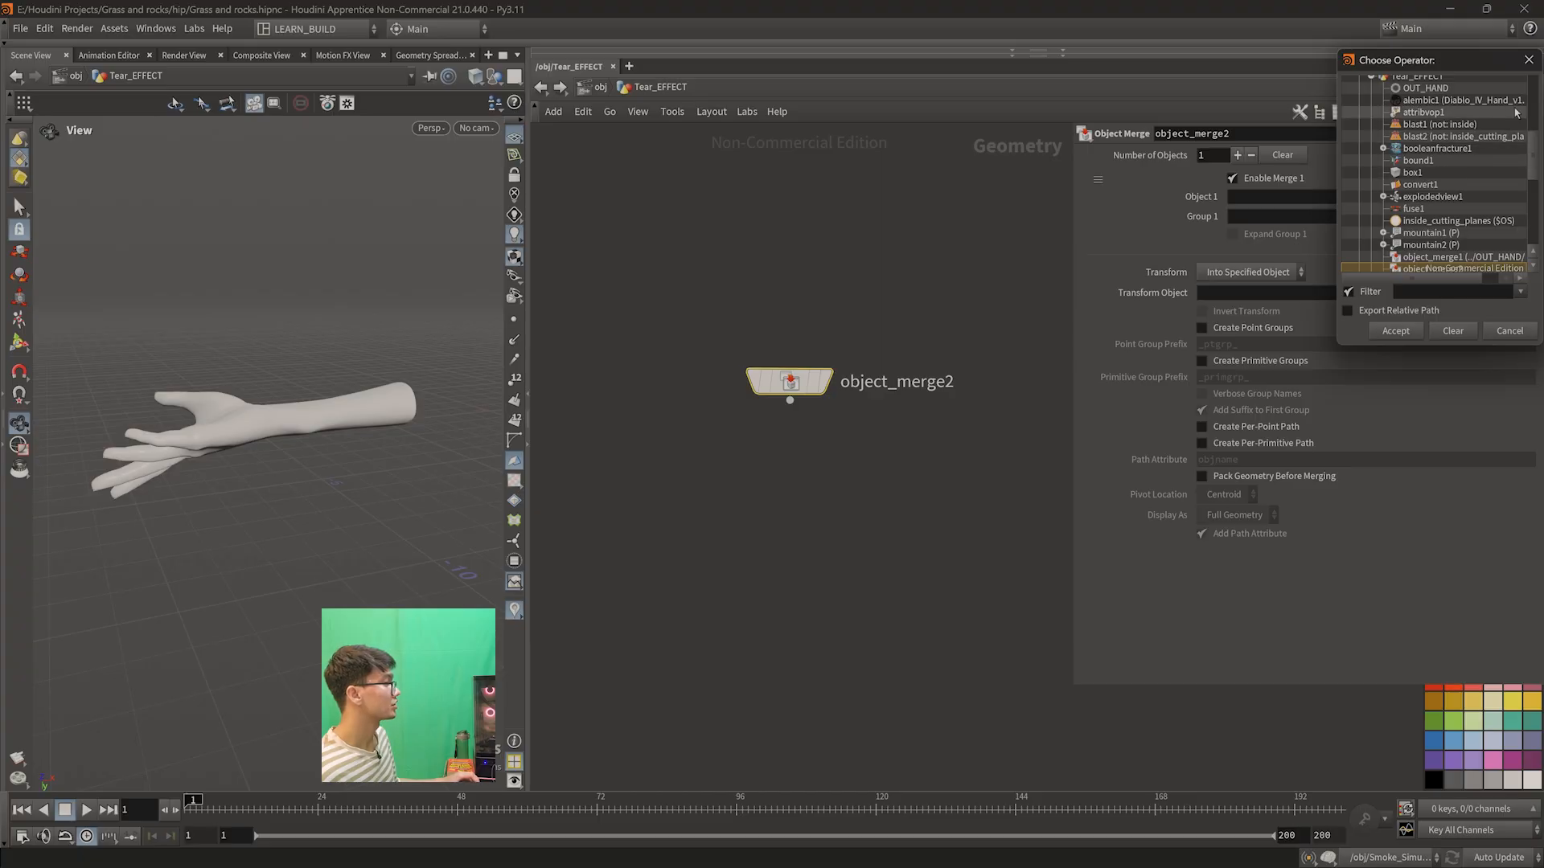
pyautogui.click(1528, 60)
pyautogui.click(1309, 197)
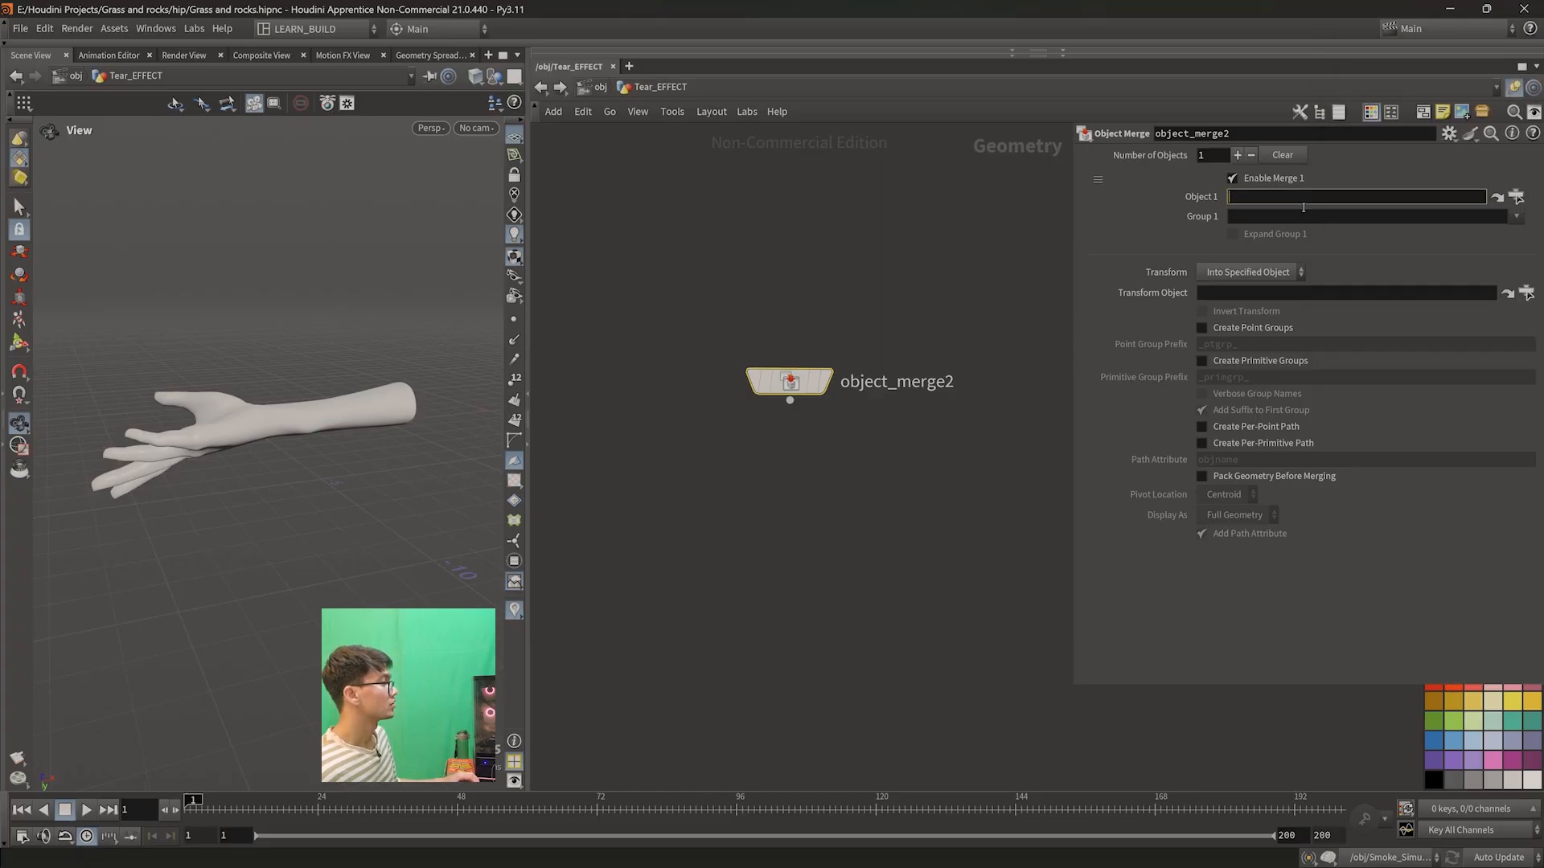
pyautogui.write('../')
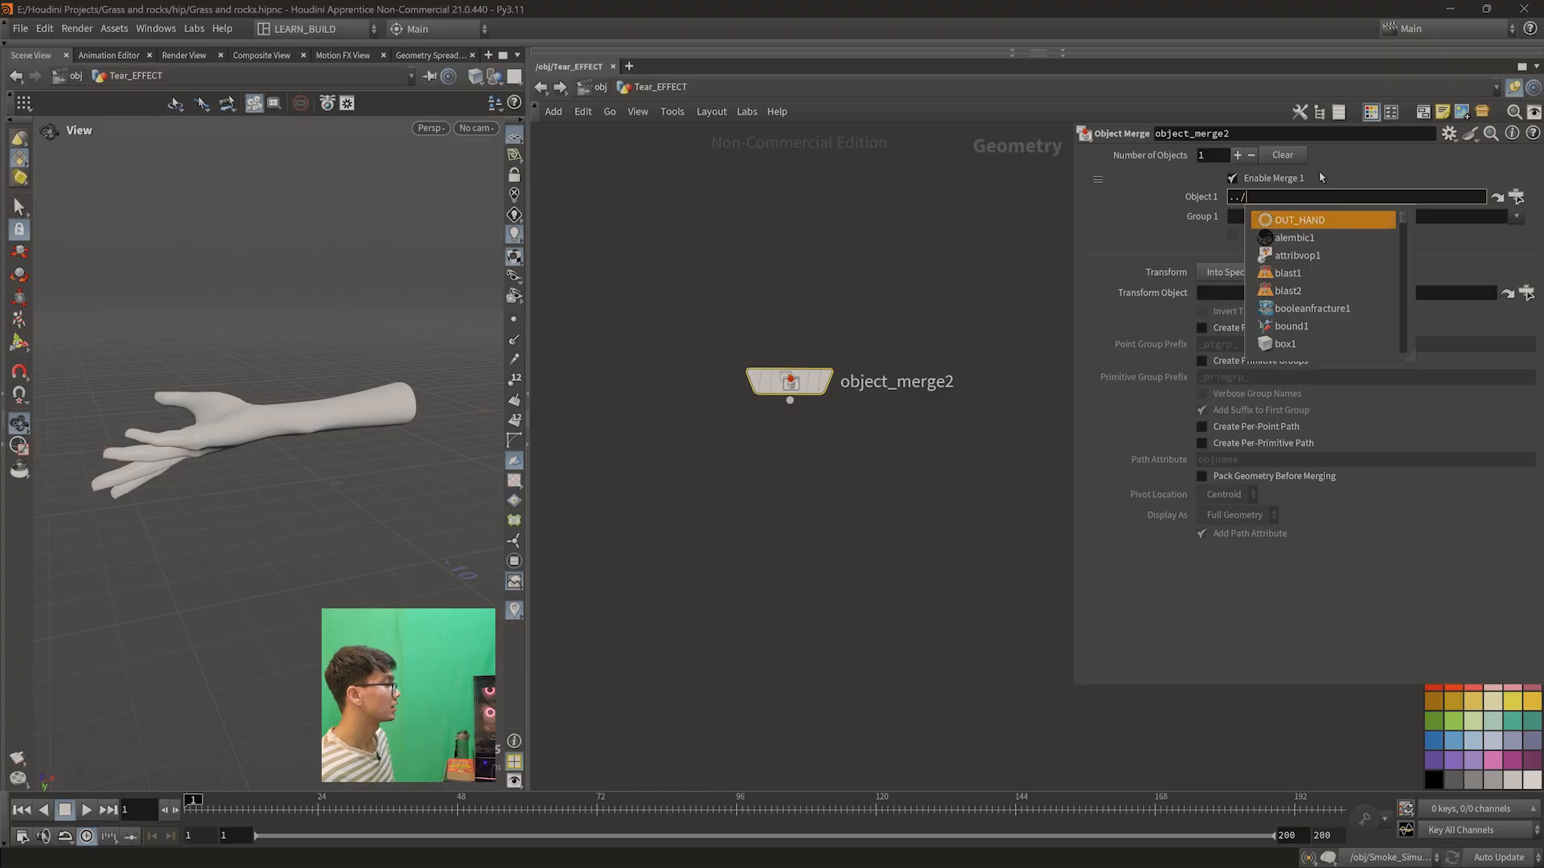
pyautogui.press('Return')
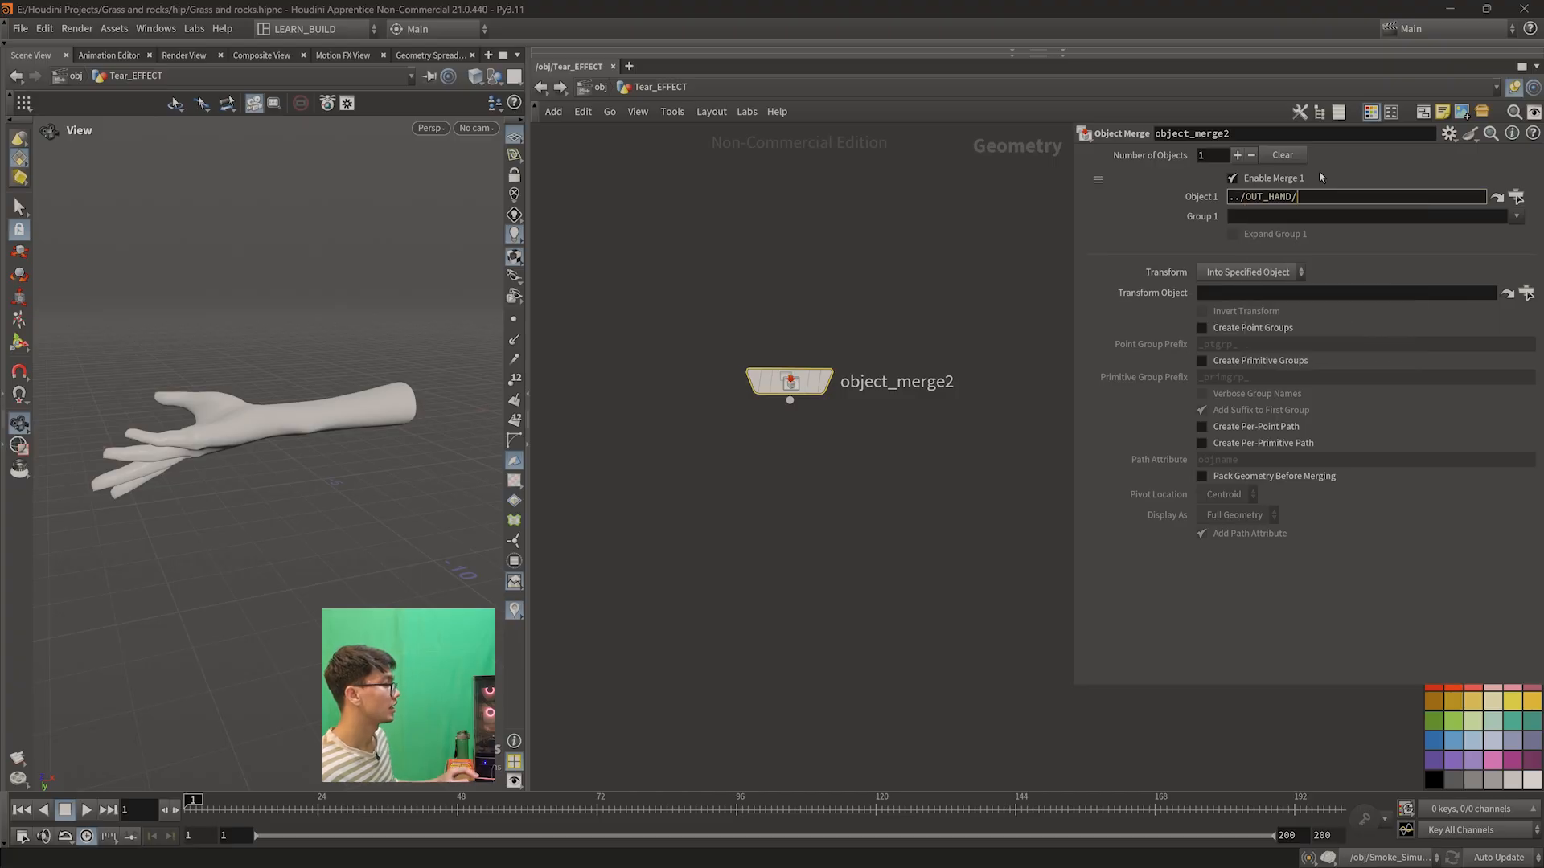
pyautogui.moveTo(784, 386)
pyautogui.click(836, 334)
# - Examine the source node chain that runs from alembic1 down to the OUT_HAND null
pyautogui.scroll(-3, 749, 547)
pyautogui.moveTo(748, 567); pyautogui.dragTo(796, 521, button='middle')
pyautogui.moveTo(757, 309); pyautogui.dragTo(844, 470)
pyautogui.moveTo(276, 442); pyautogui.dragTo(316, 468, button='middle')
pyautogui.moveTo(759, 593); pyautogui.dragTo(906, 512, button='middle')
pyautogui.scroll(-3, 634, 566)
pyautogui.moveTo(633, 567); pyautogui.dragTo(872, 563, button='middle')
pyautogui.scroll(3, 682, 609)
pyautogui.moveTo(792, 703); pyautogui.dragTo(767, 639, button='middle')
pyautogui.scroll(1, 767, 639)
pyautogui.moveTo(870, 675); pyautogui.dragTo(627, 551)
pyautogui.moveTo(855, 575); pyautogui.dragTo(845, 584, button='middle')
pyautogui.moveTo(823, 651); pyautogui.dragTo(629, 562)
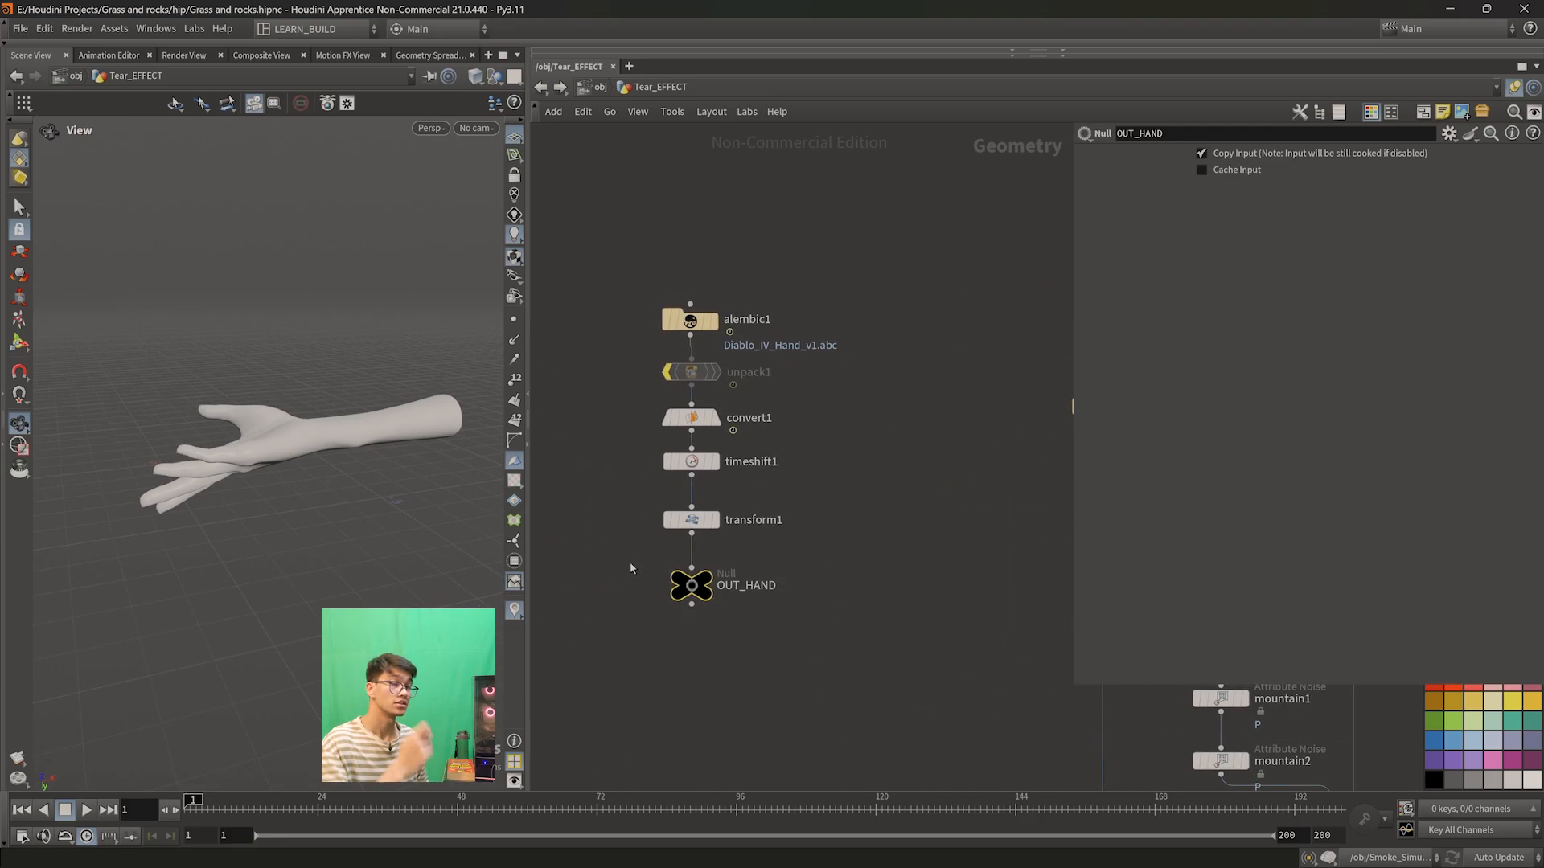
# - Select the hand's source nodes, display alembic1, and frame the originally imported hand
pyautogui.scroll(2, 631, 566)
pyautogui.moveTo(971, 777); pyautogui.dragTo(647, 241)
pyautogui.click(756, 270)
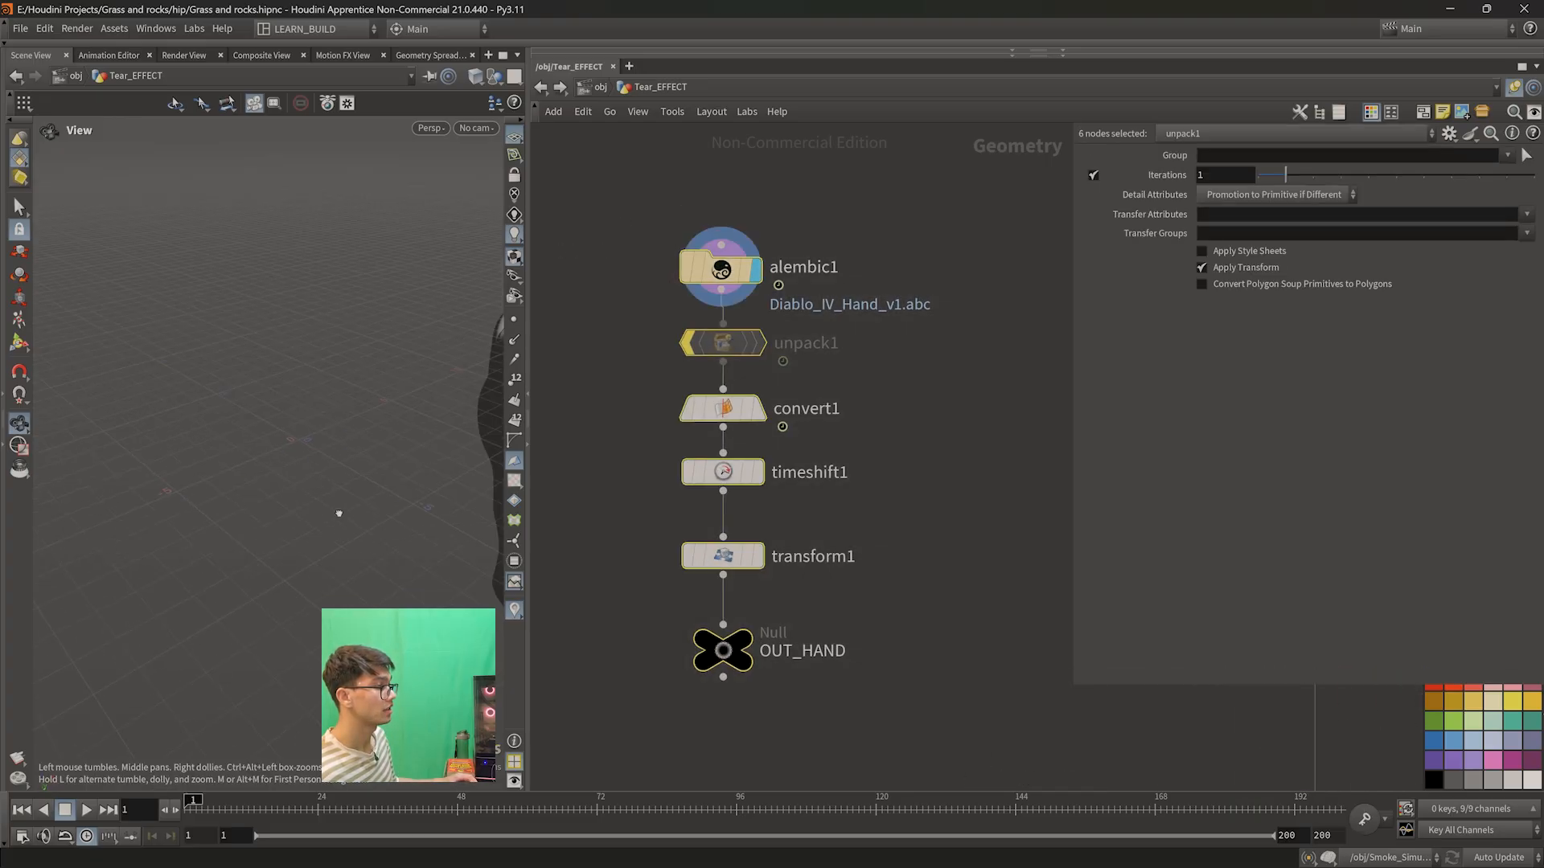
pyautogui.hotkey('space', 'g')
pyautogui.moveTo(285, 542)
pyautogui.mouseDown()
pyautogui.moveTo(362, 503)
pyautogui.moveTo(138, 566)
pyautogui.moveTo(265, 563)
pyautogui.mouseUp()
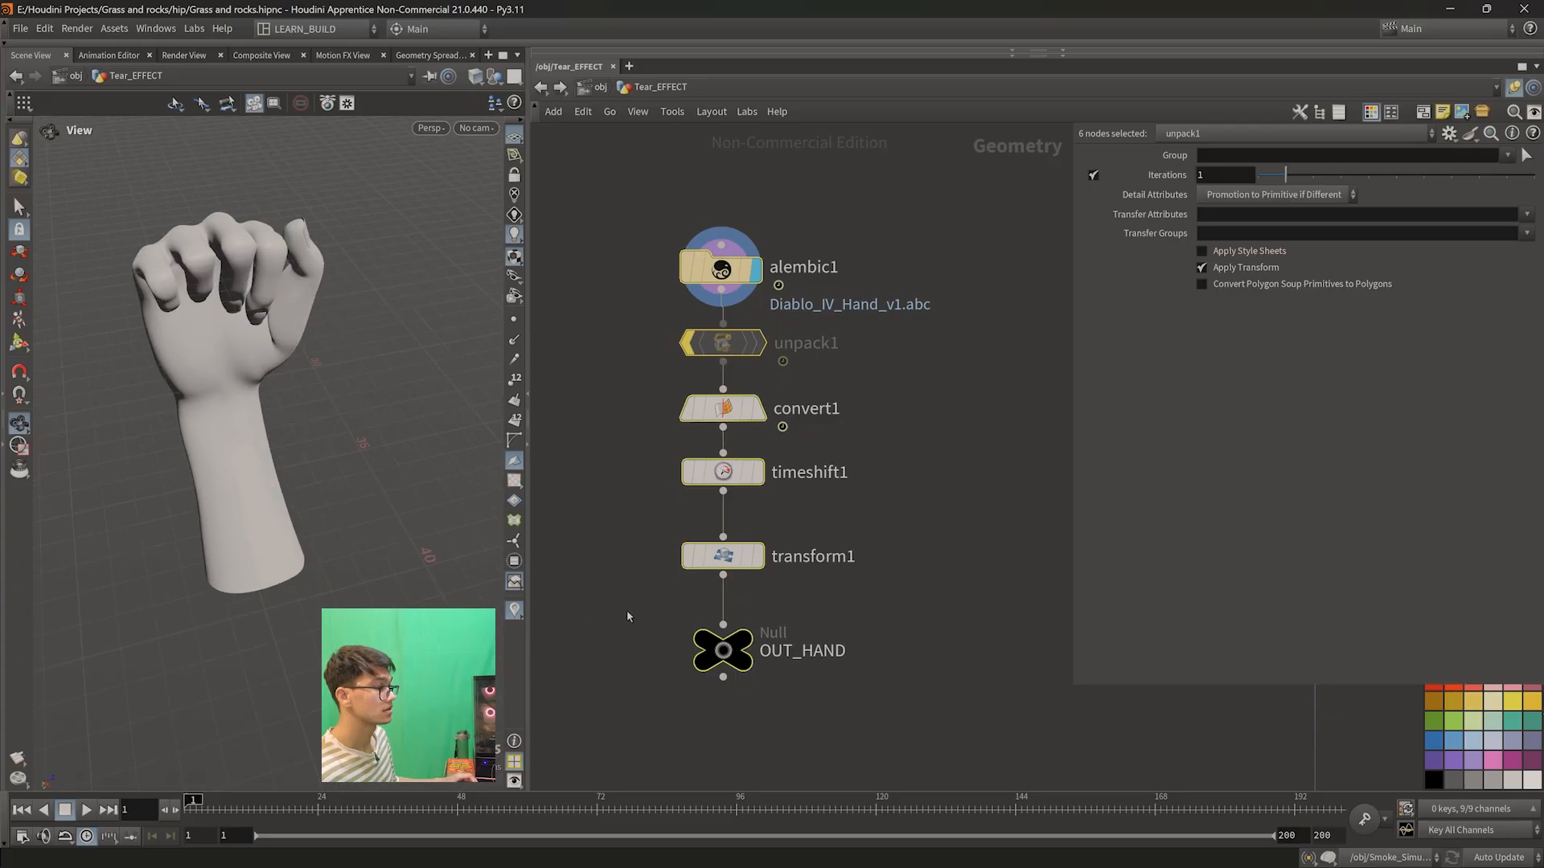
# - Return to object_merge2, display it again with the hand framed, and widen the viewport
pyautogui.scroll(-6, 628, 616)
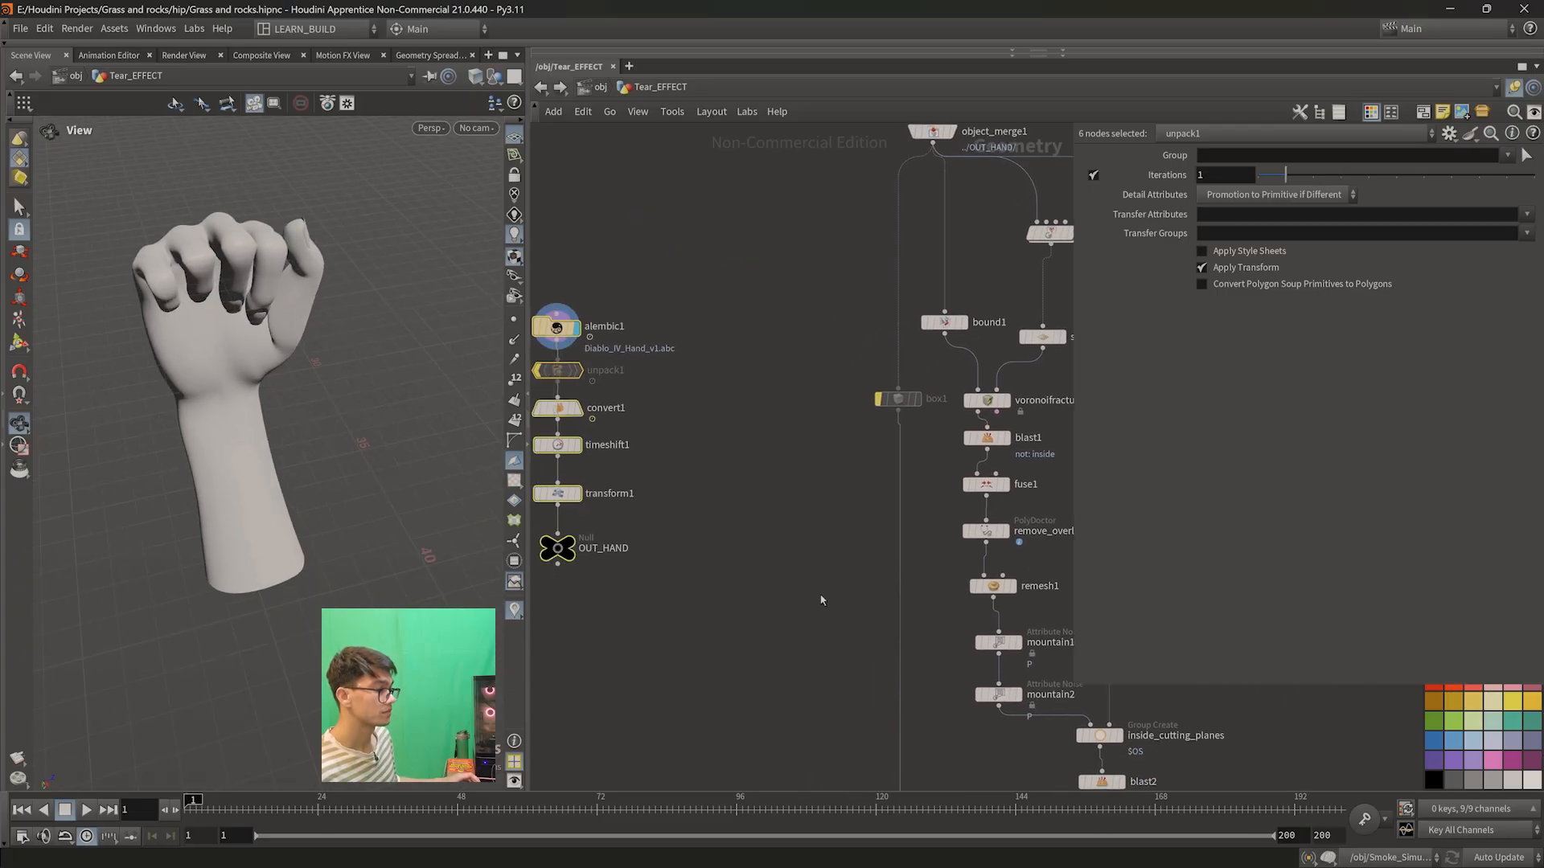
pyautogui.moveTo(871, 567); pyautogui.dragTo(563, 595, button='middle')
pyautogui.moveTo(884, 587); pyautogui.dragTo(635, 620, button='middle')
pyautogui.moveTo(984, 522); pyautogui.dragTo(714, 674, button='middle')
pyautogui.scroll(3, 801, 539)
pyautogui.moveTo(801, 539); pyautogui.dragTo(811, 610, button='middle')
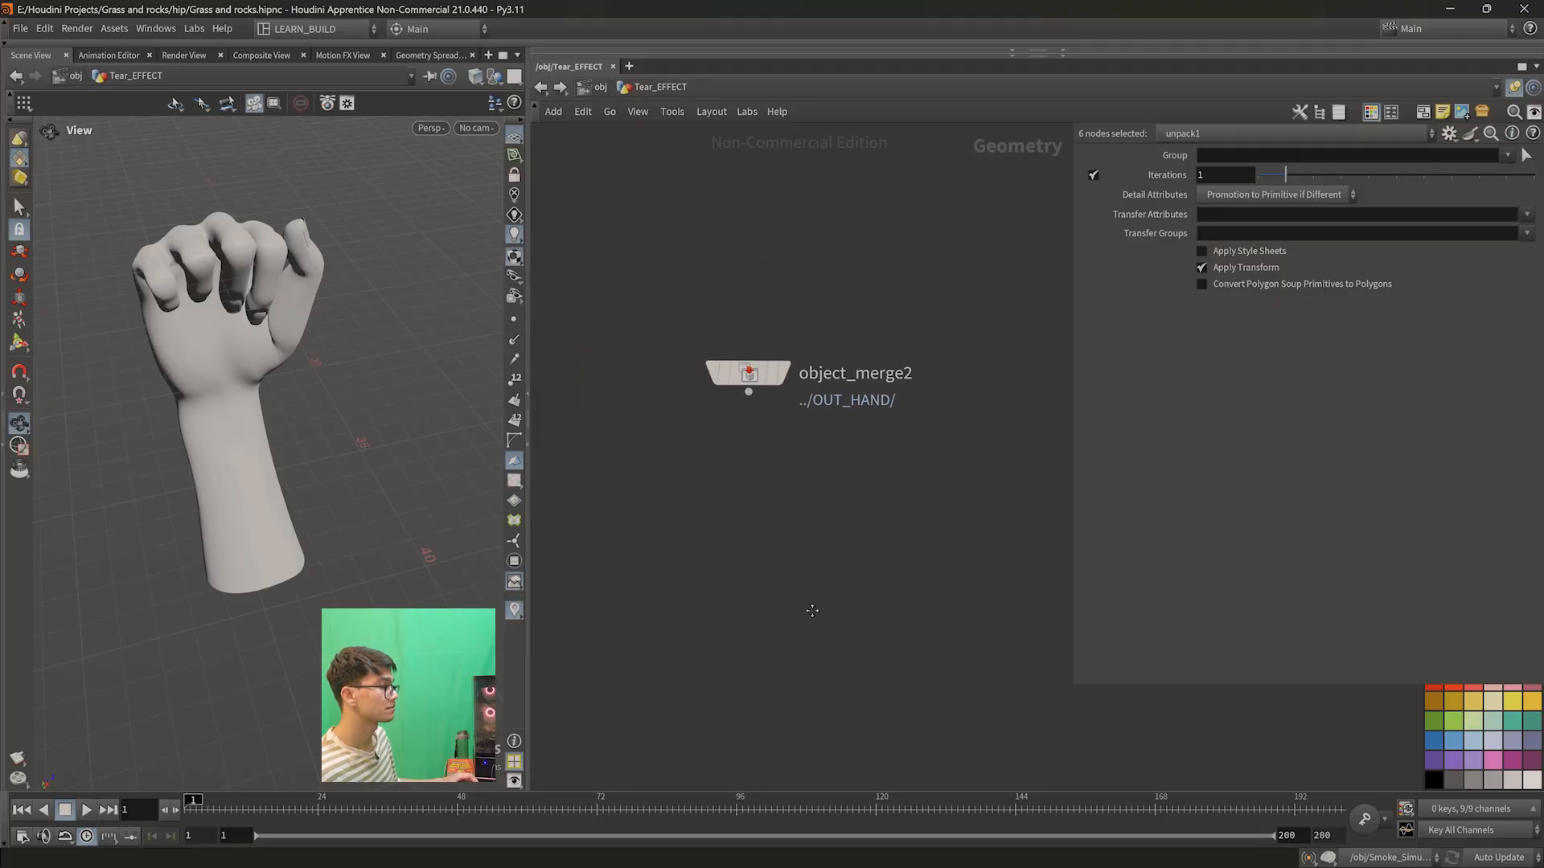
pyautogui.moveTo(812, 610); pyautogui.dragTo(661, 307)
pyautogui.moveTo(764, 378)
pyautogui.click(792, 416)
pyautogui.hotkey('space', 'g')
pyautogui.moveTo(307, 423); pyautogui.dragTo(349, 529)
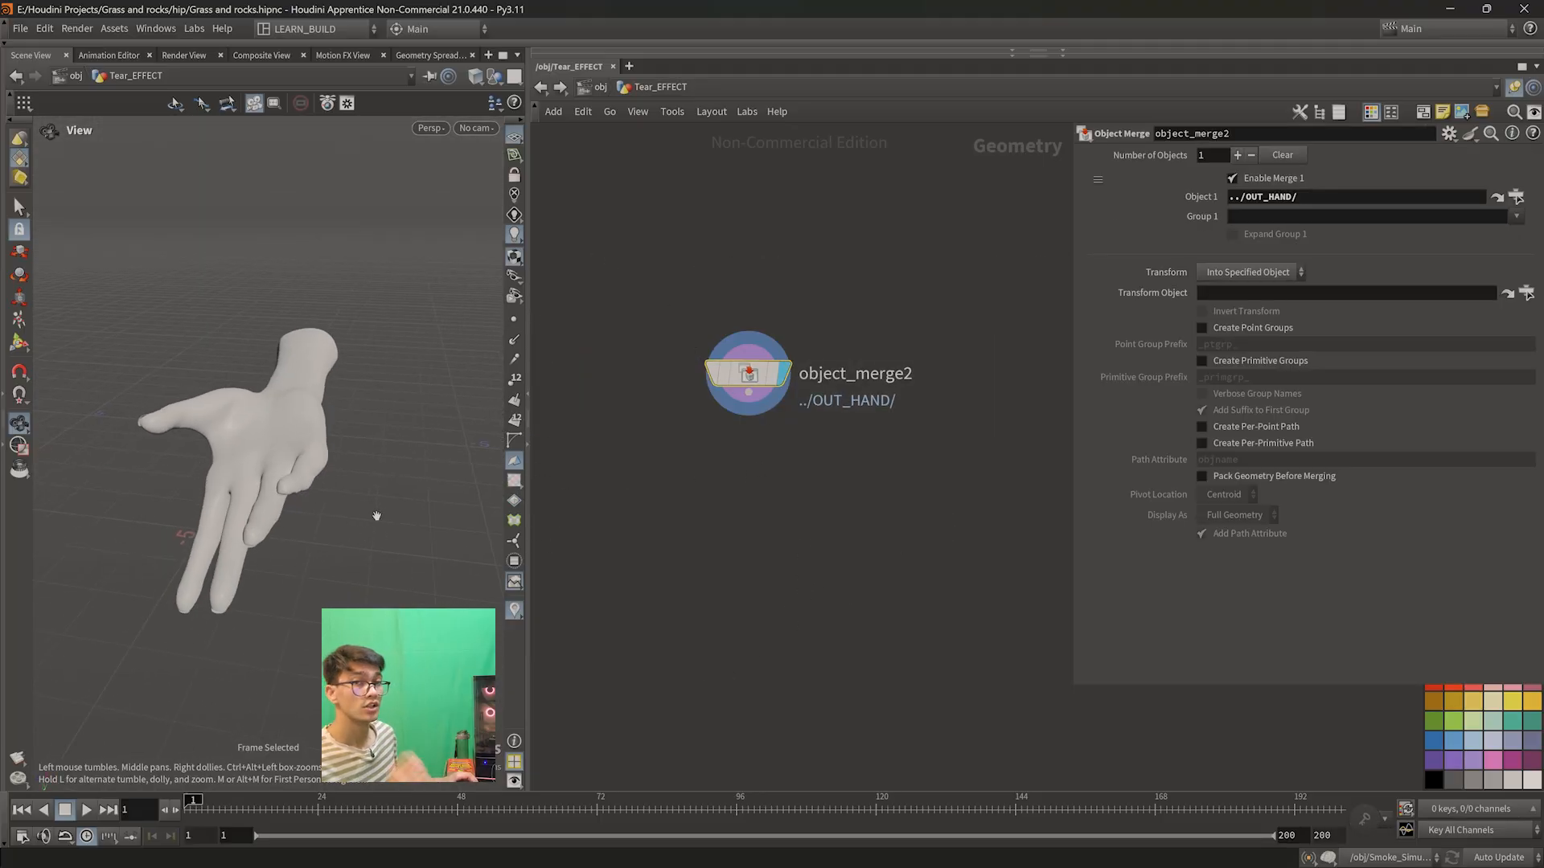
pyautogui.moveTo(527, 442); pyautogui.dragTo(636, 443)
pyautogui.moveTo(561, 507); pyautogui.dragTo(413, 457)
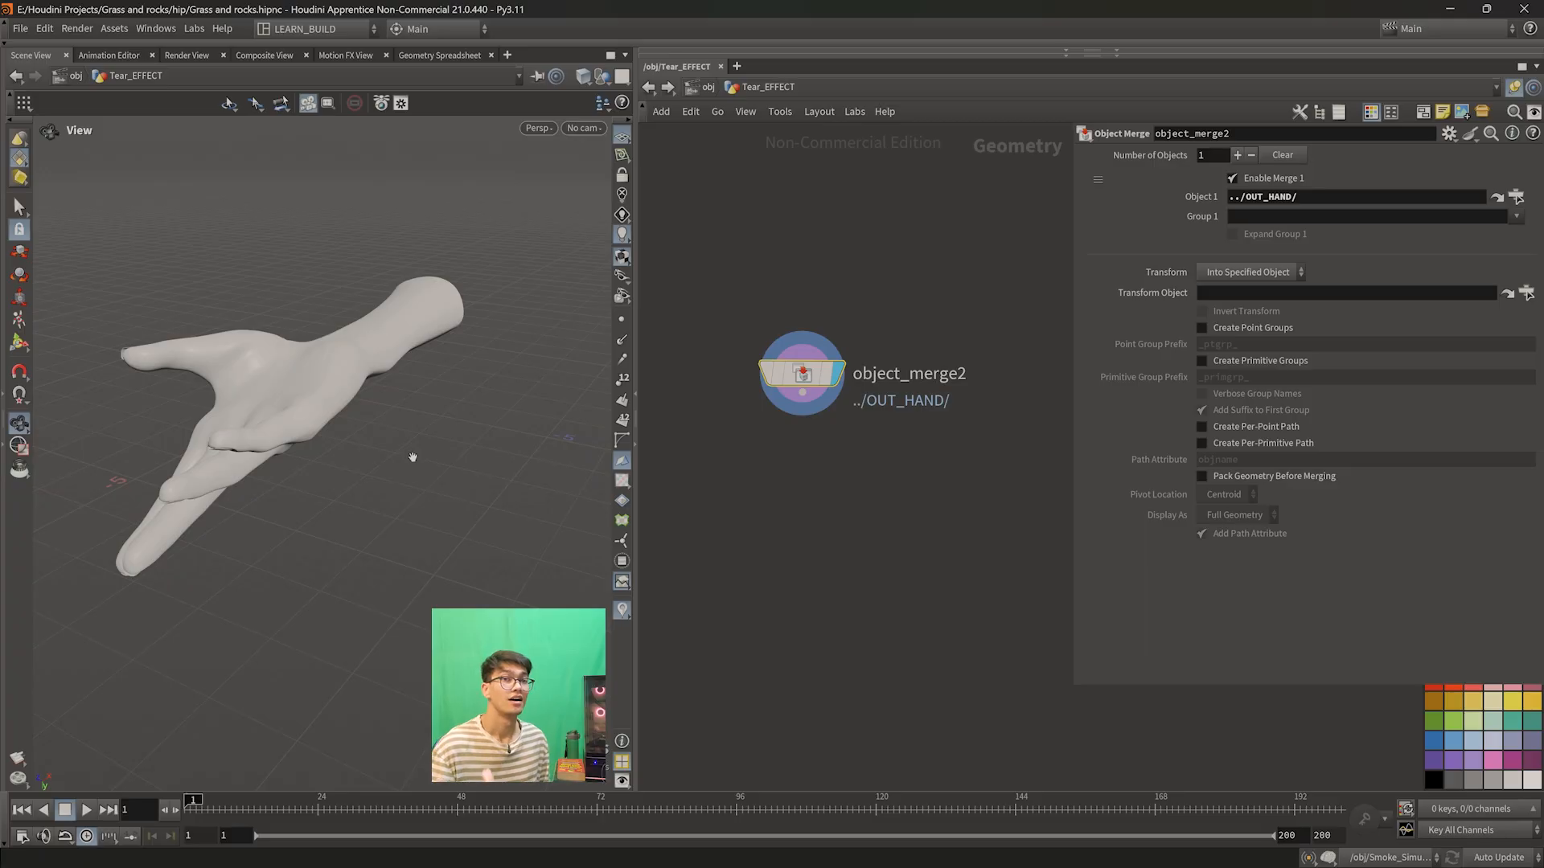
# - Connect a new Scatter node to the output of object_merge2
pyautogui.moveTo(858, 455); pyautogui.dragTo(835, 382, button='middle')
pyautogui.moveTo(386, 488); pyautogui.dragTo(365, 567)
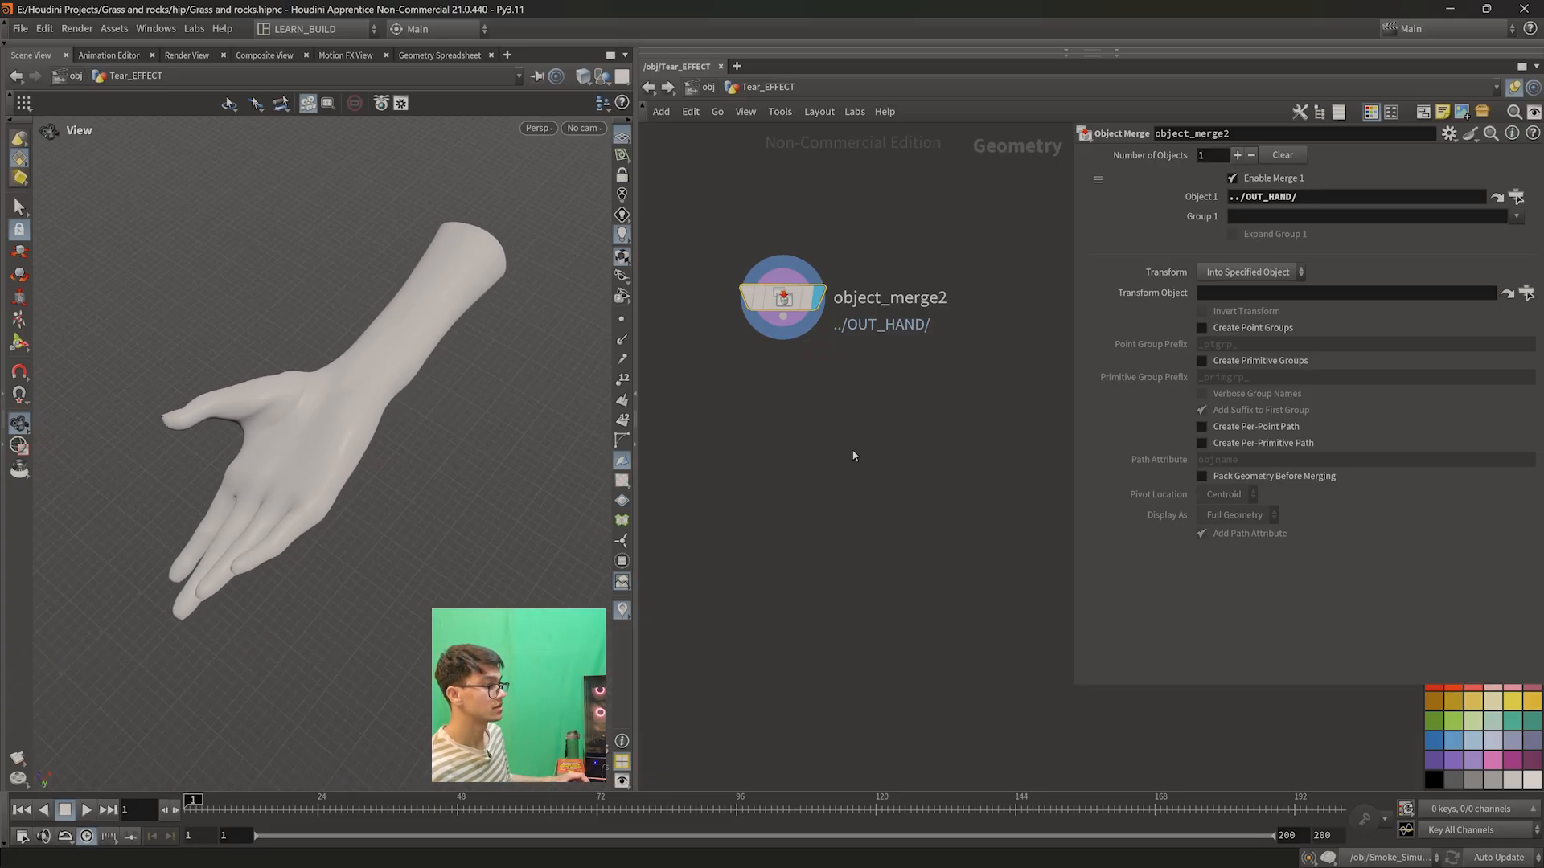
pyautogui.moveTo(466, 438); pyautogui.dragTo(451, 386)
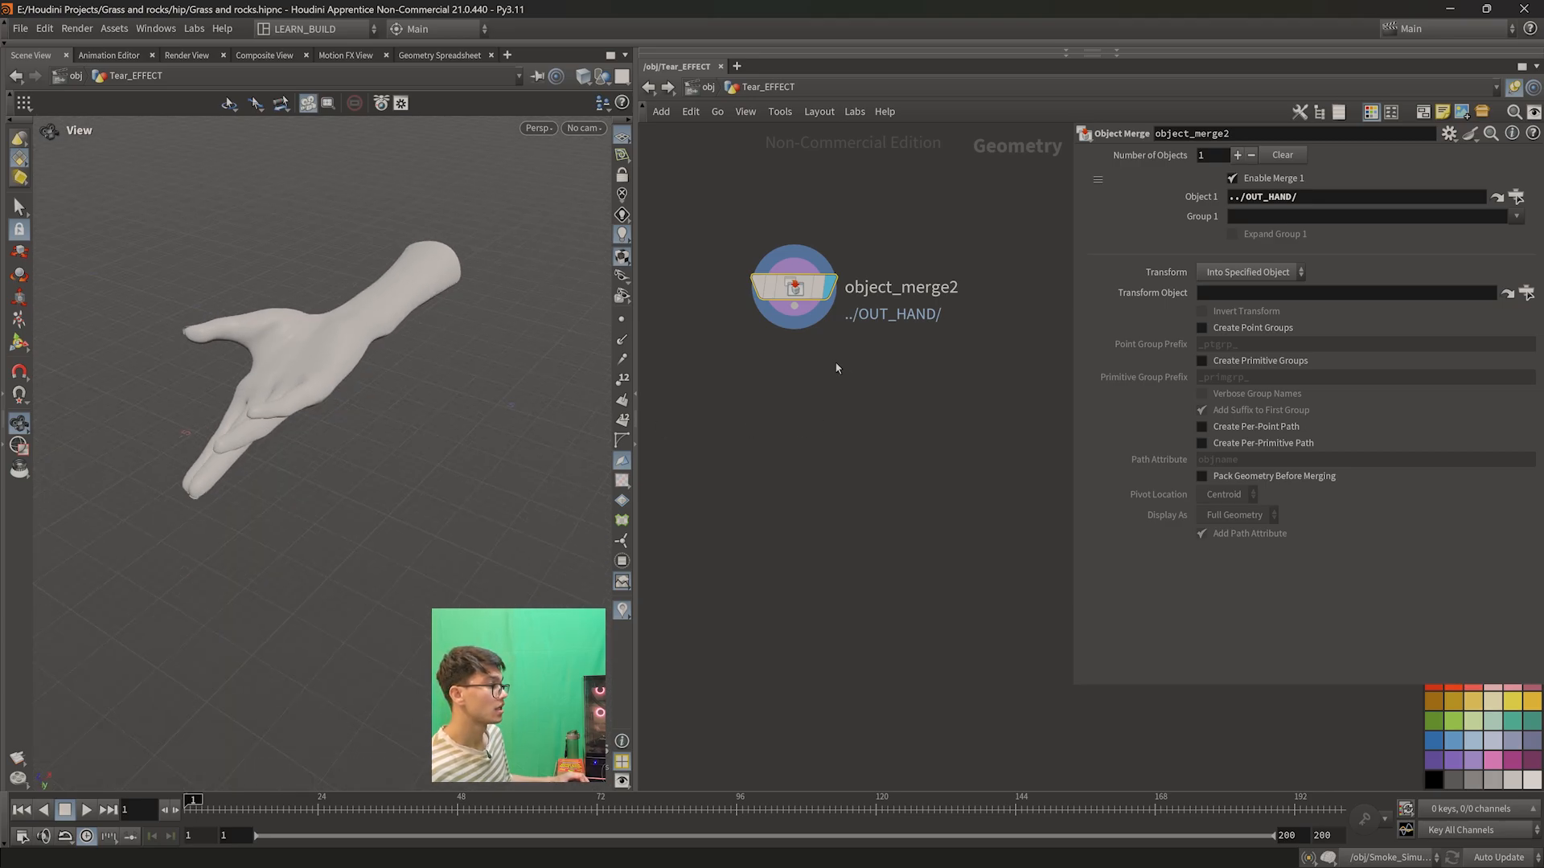
pyautogui.click(804, 336)
pyautogui.press('Tab')
pyautogui.write('scat')
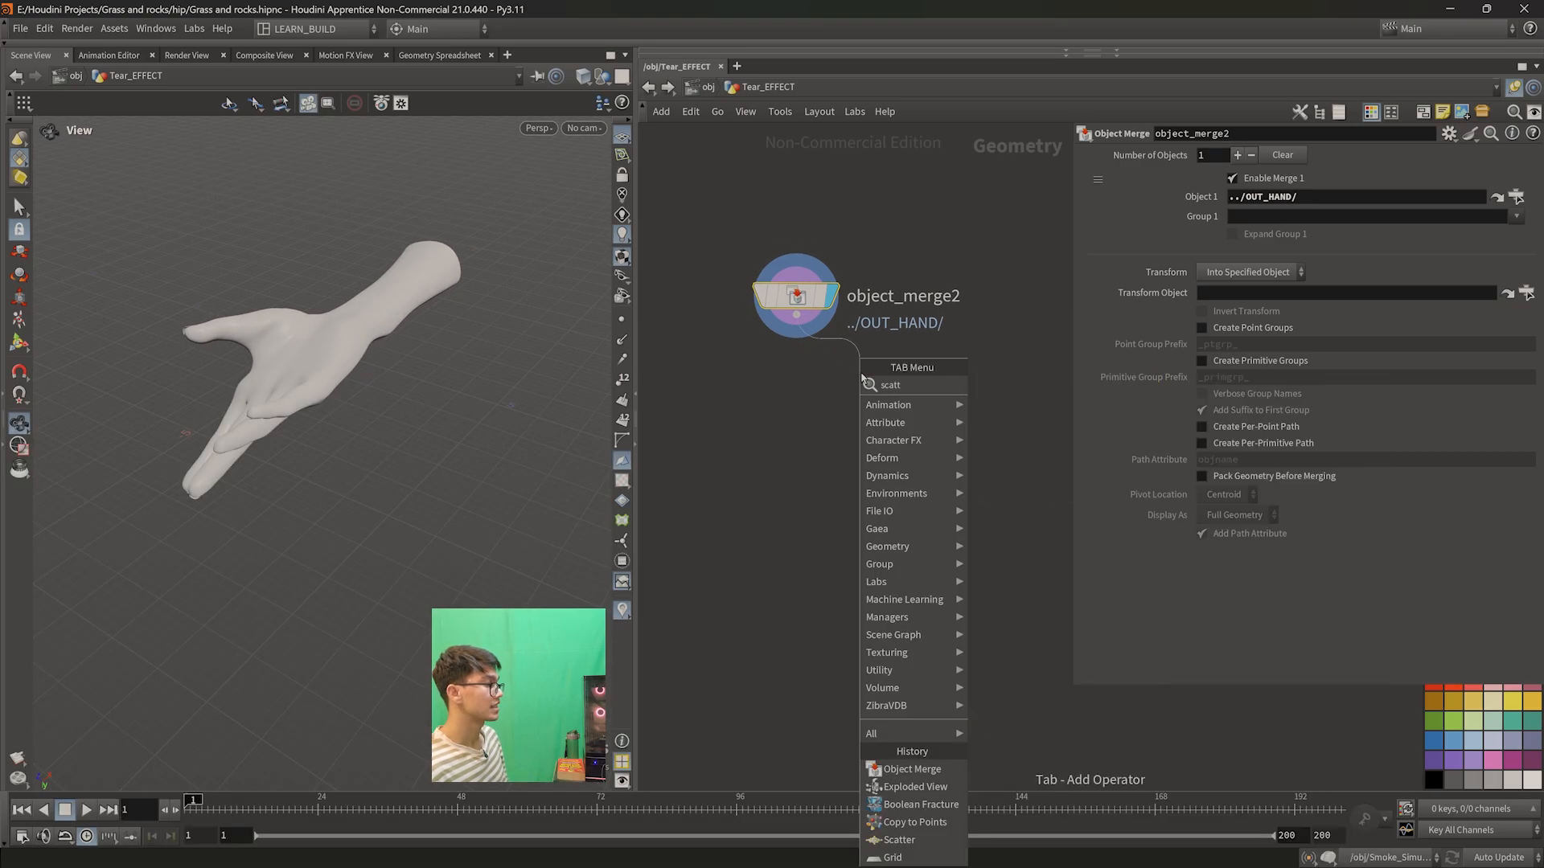
pyautogui.press('Return')
pyautogui.click(798, 419)
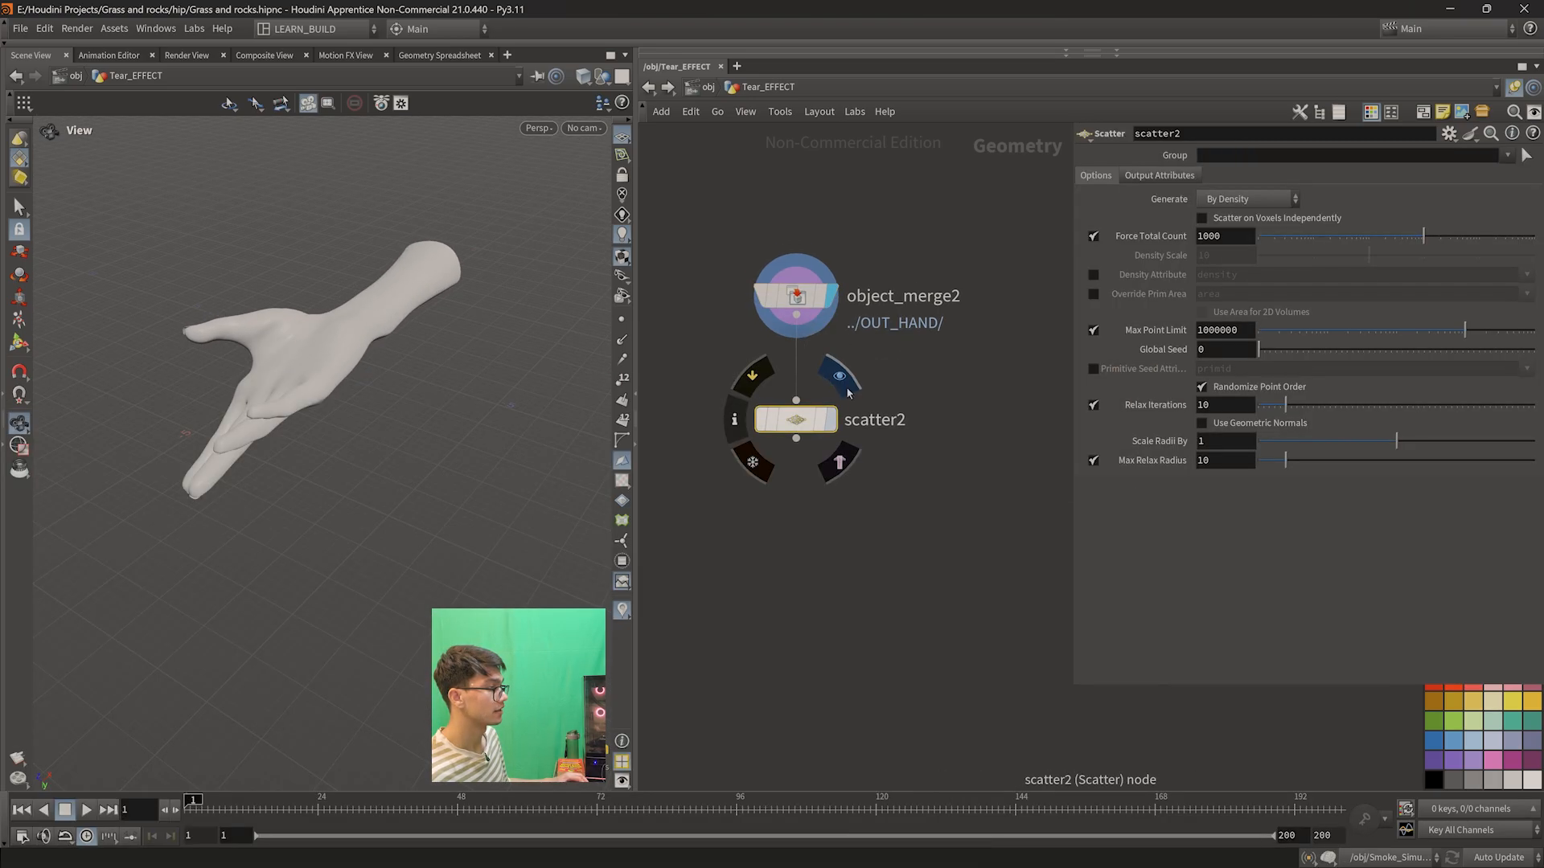
# - Display the scattered points on the hand and turn off Force Total Count on the Scatter node
pyautogui.click(830, 419)
pyautogui.press('f')
pyautogui.moveTo(312, 432); pyautogui.dragTo(377, 410)
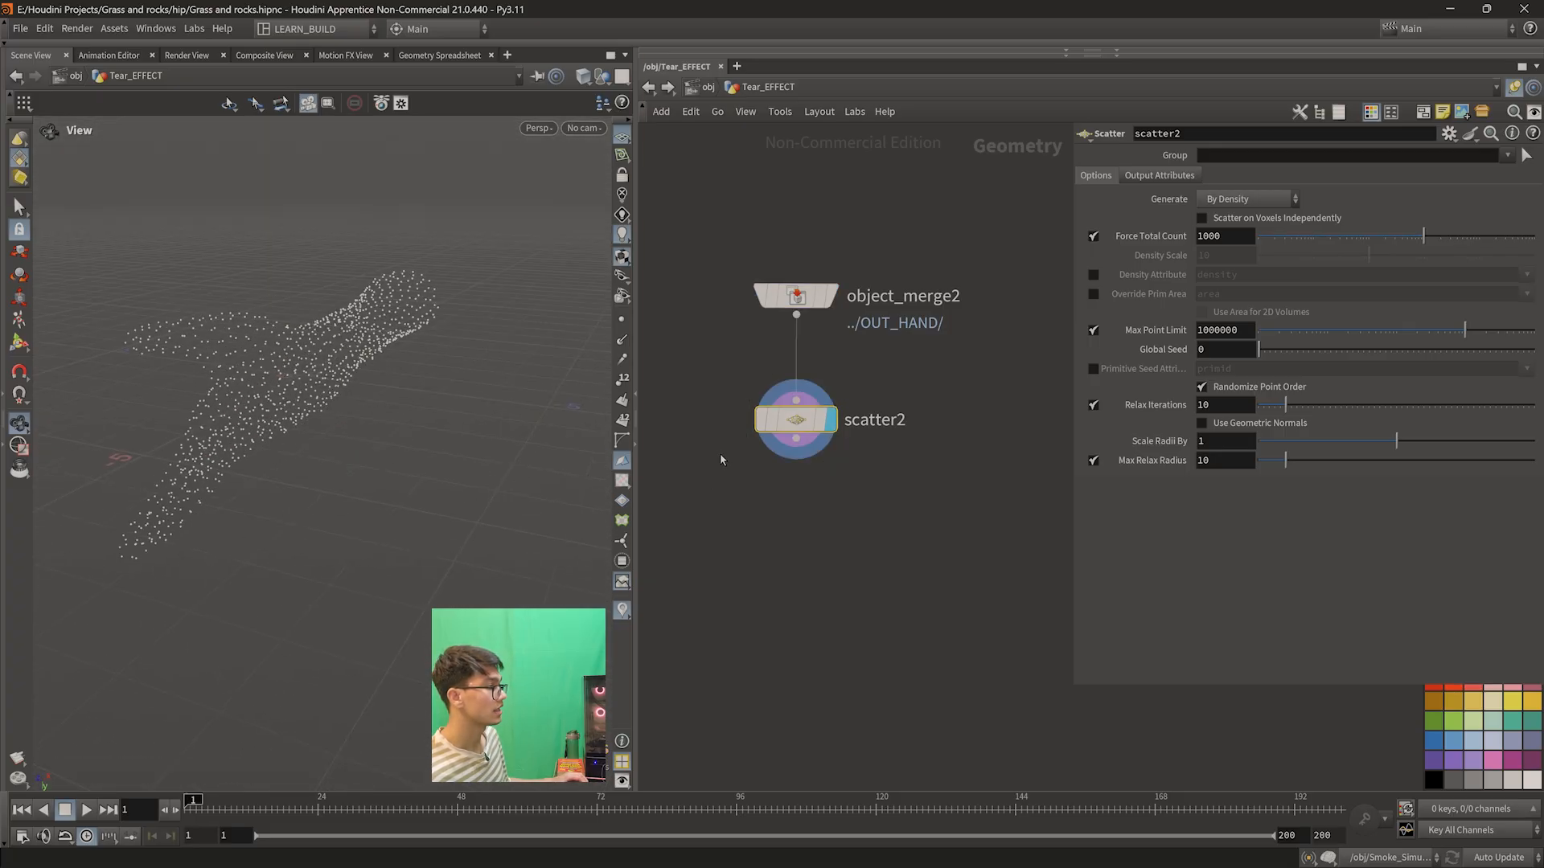
pyautogui.click(1094, 237)
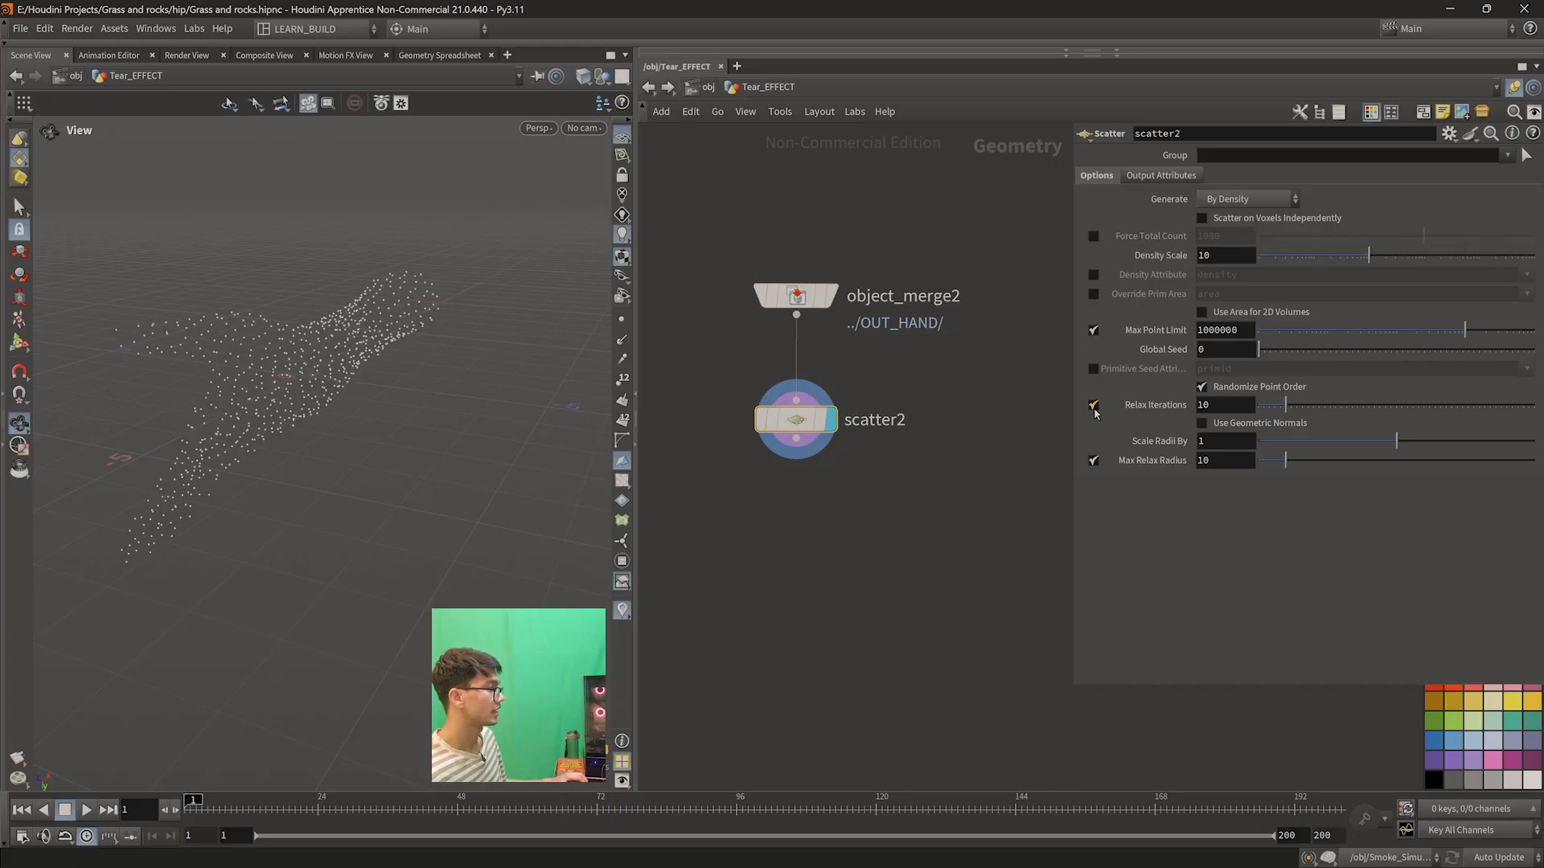
# - Turn off Max Point Limit and Relax Iterations on the Scatter node
pyautogui.click(1094, 329)
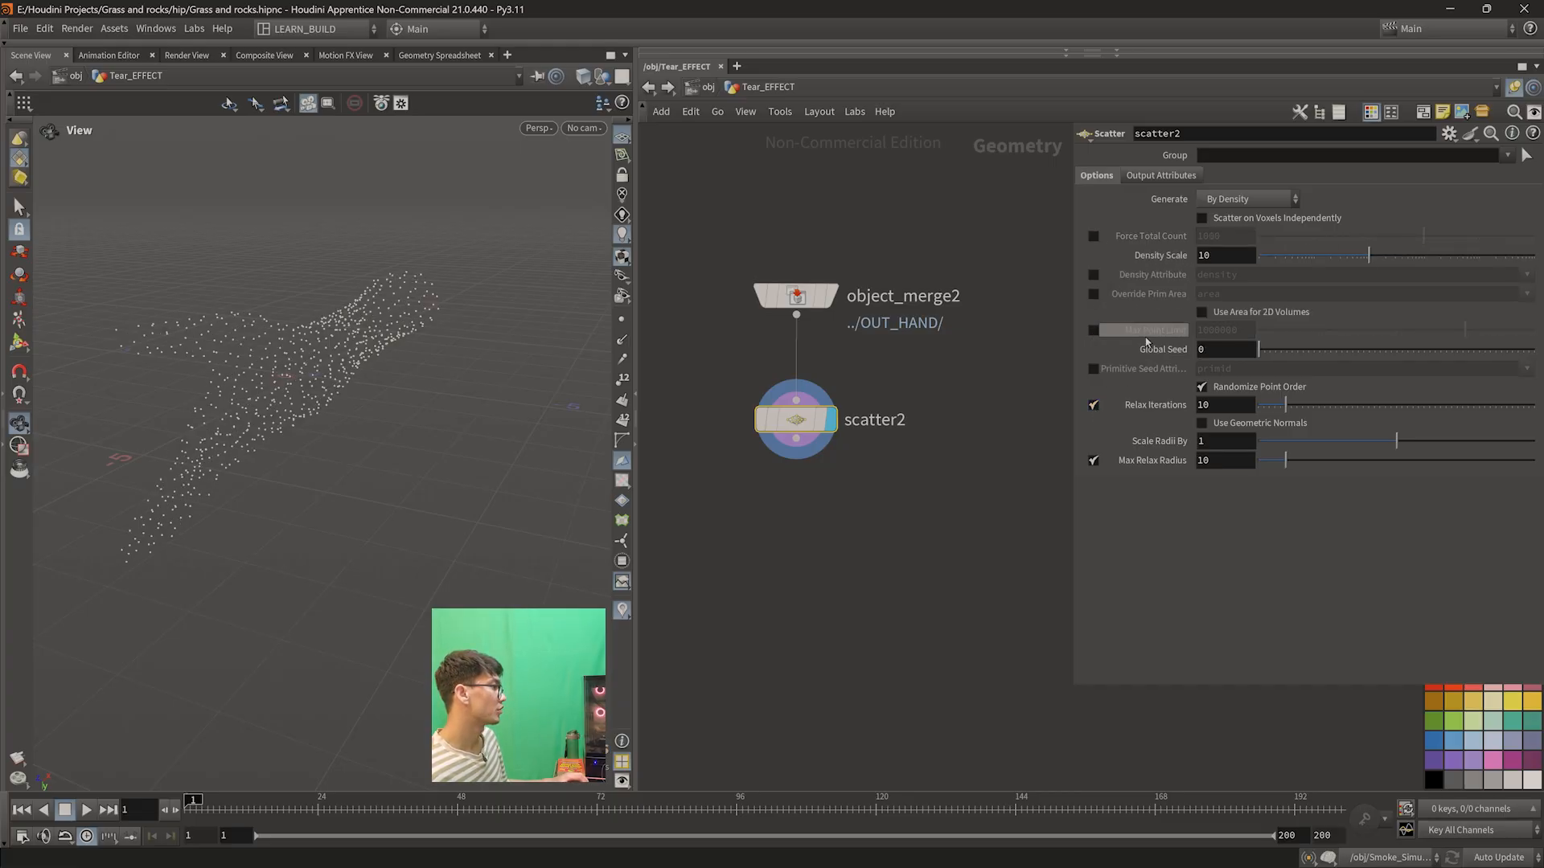
pyautogui.click(1093, 404)
pyautogui.moveTo(328, 413); pyautogui.dragTo(376, 414)
# - Set the Scatter node's Density Scale to 10 and frame the scattered points
pyautogui.moveTo(1222, 255); pyautogui.dragTo(1190, 258)
pyautogui.write('15')
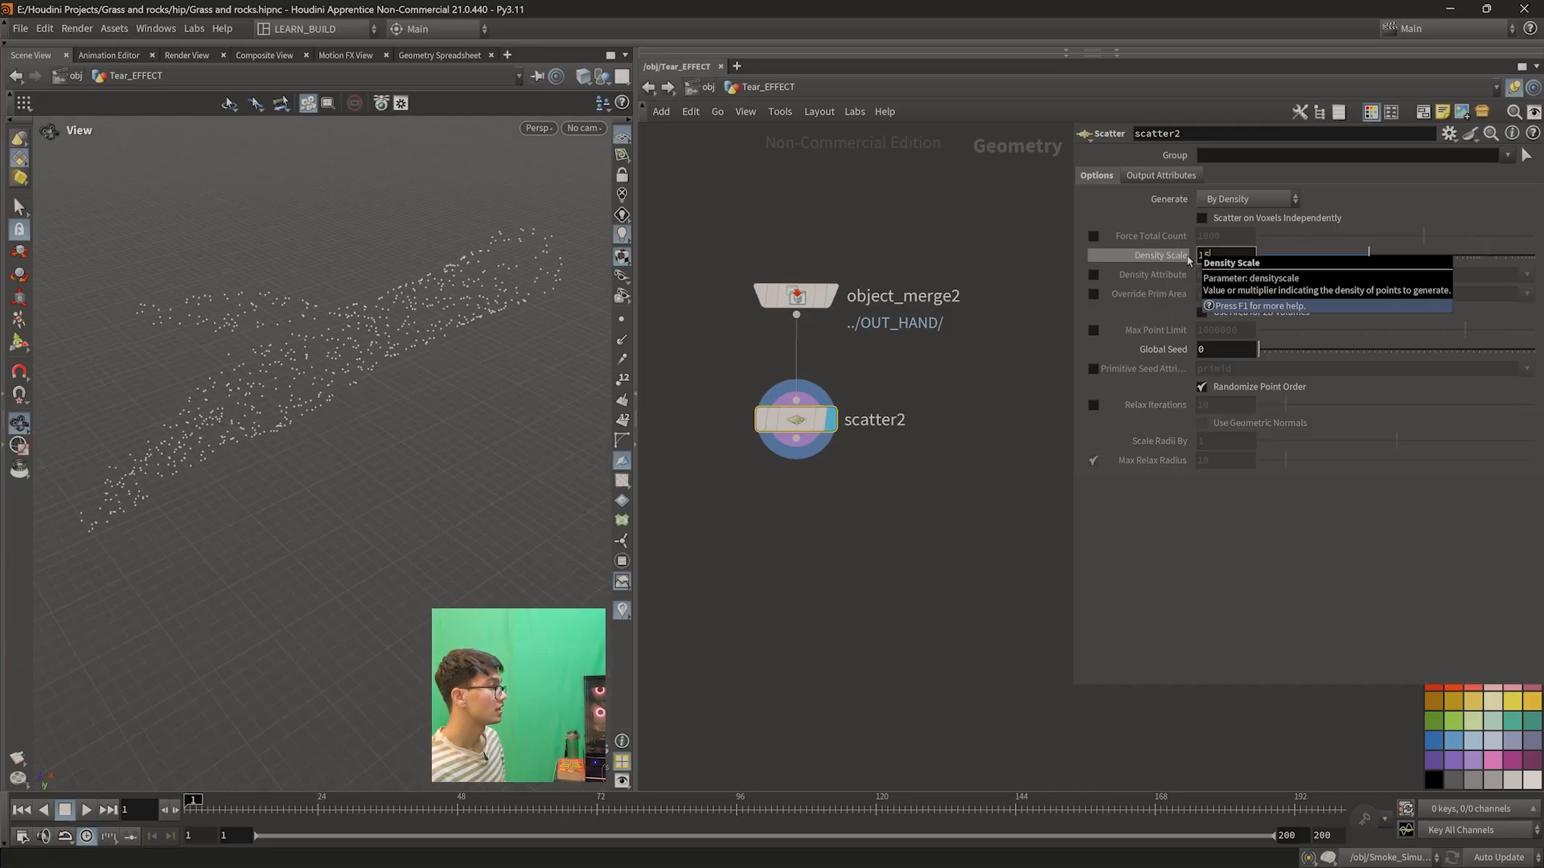
pyautogui.press('BackSpace')
pyautogui.write('0')
pyautogui.press('Return')
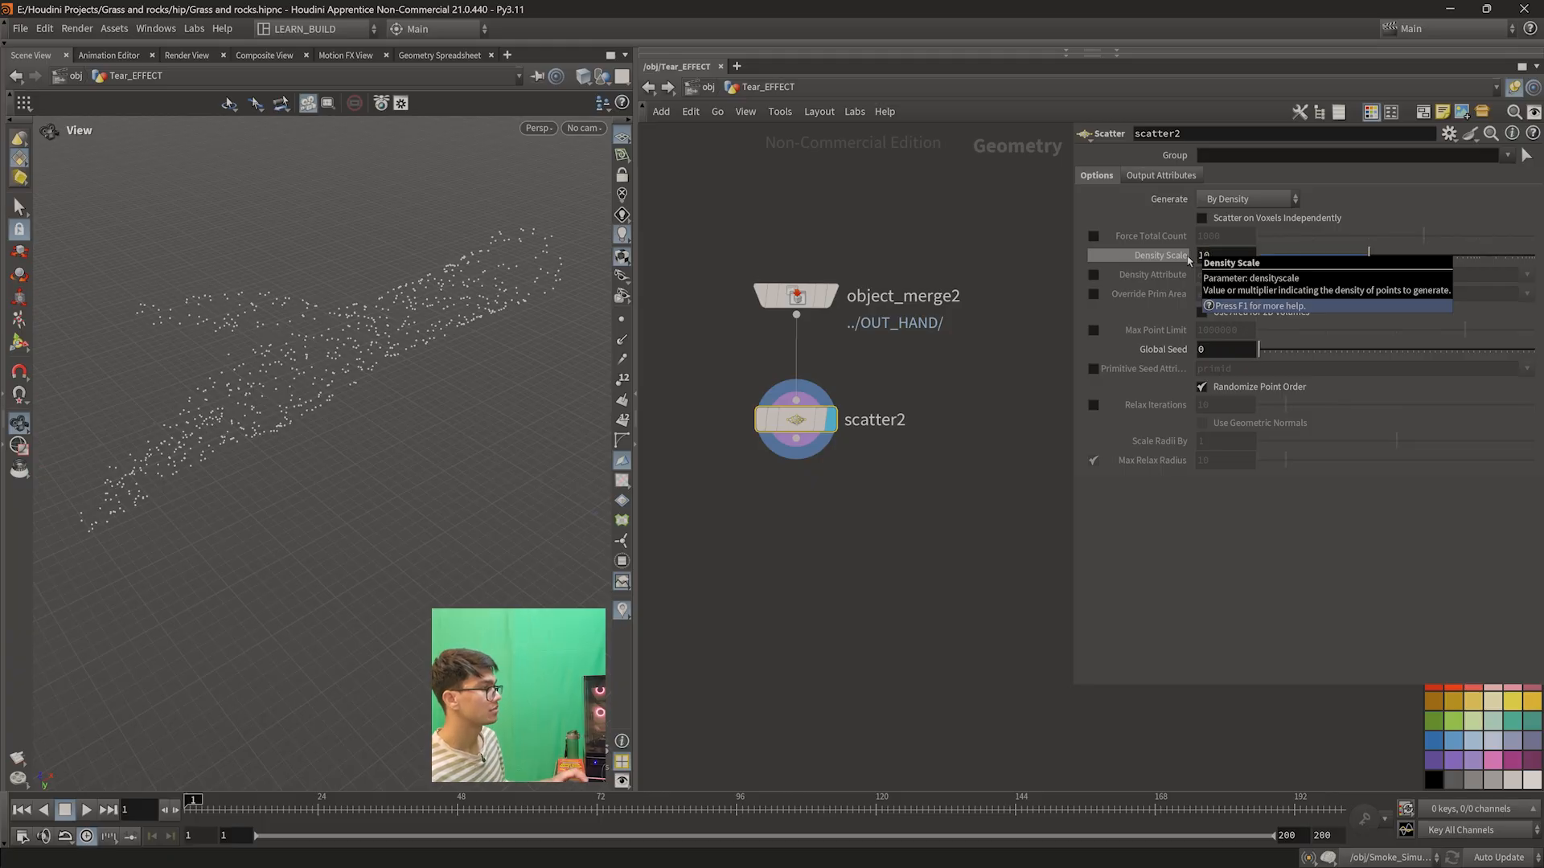
pyautogui.press('f')
pyautogui.moveTo(398, 490); pyautogui.dragTo(429, 439, button='middle')
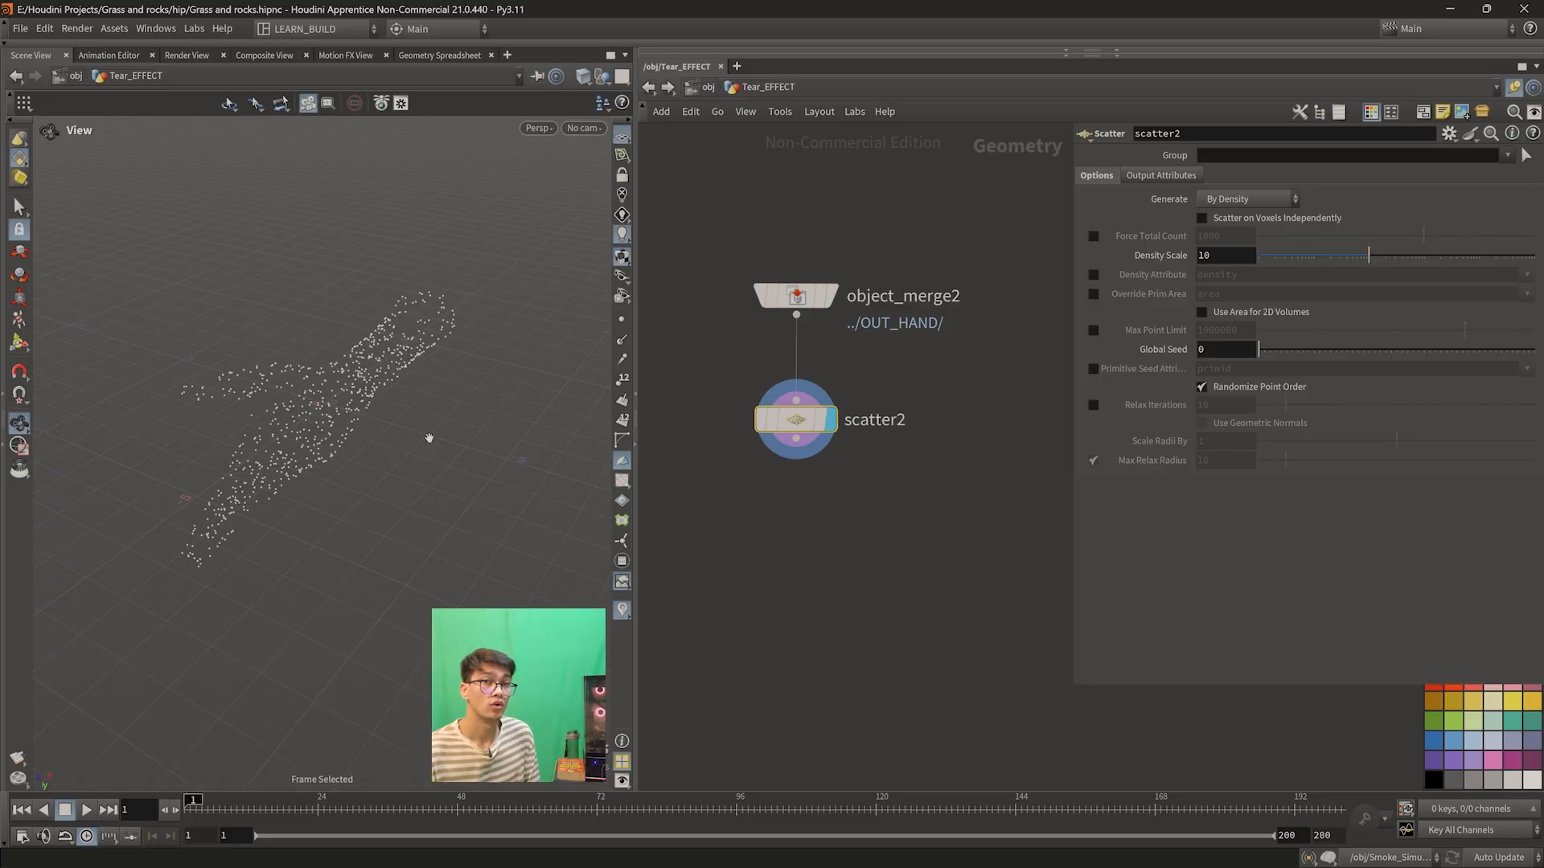
pyautogui.moveTo(430, 438)
pyautogui.mouseDown()
pyautogui.moveTo(476, 424)
pyautogui.moveTo(434, 431)
pyautogui.mouseUp()
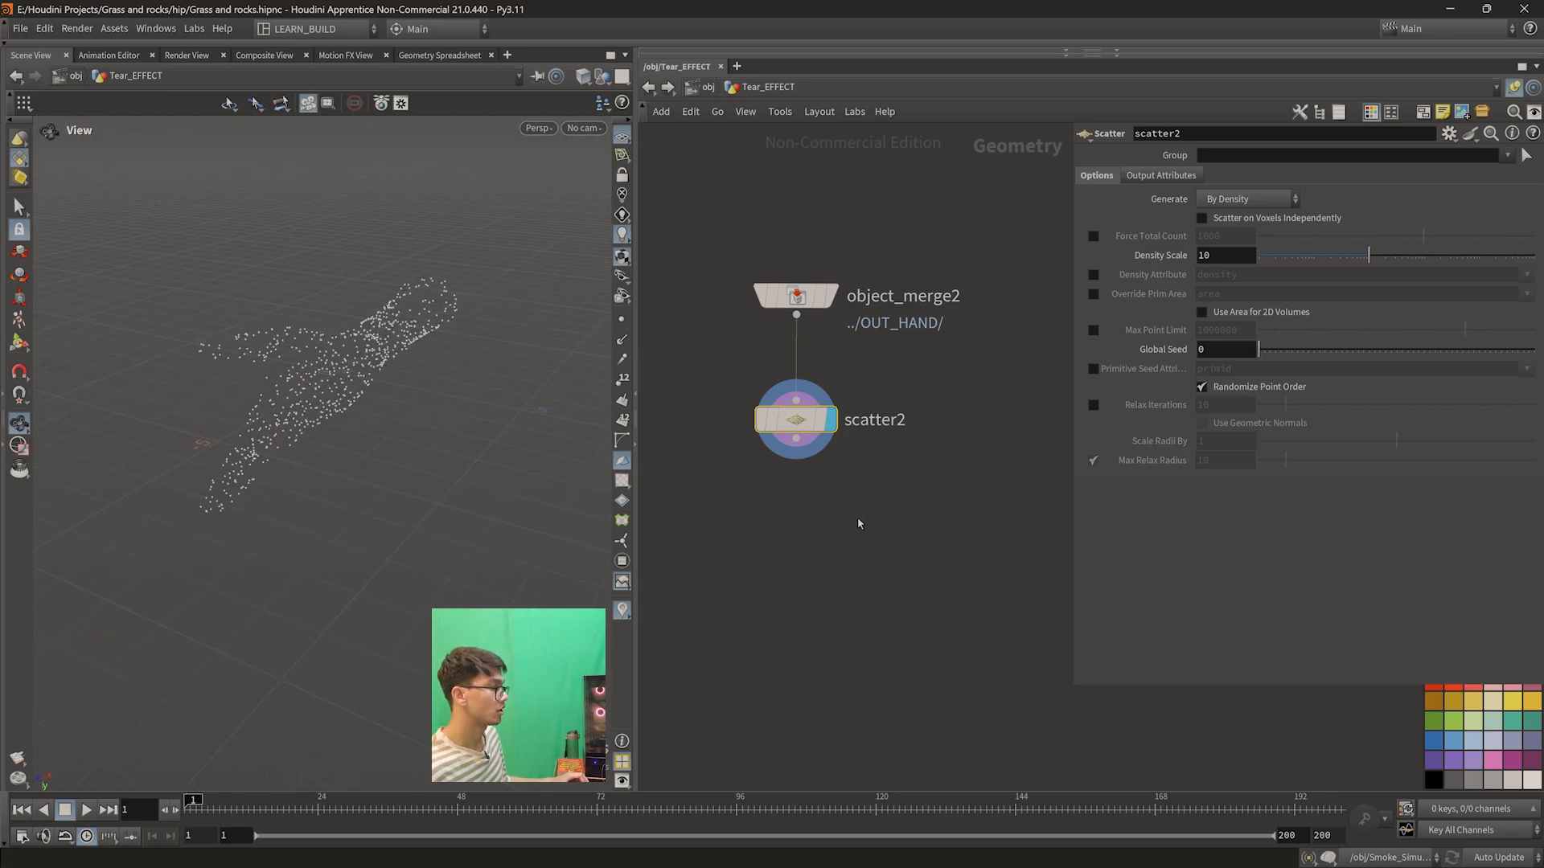
# - Move scatter2 to the right of object_merge2 to make room for a second branch
pyautogui.moveTo(858, 523); pyautogui.dragTo(906, 480, button='middle')
pyautogui.moveTo(845, 375); pyautogui.dragTo(951, 375)
pyautogui.moveTo(951, 376); pyautogui.dragTo(885, 422, button='middle')
pyautogui.moveTo(888, 422); pyautogui.dragTo(924, 415)
pyautogui.moveTo(812, 479); pyautogui.dragTo(913, 464, button='middle')
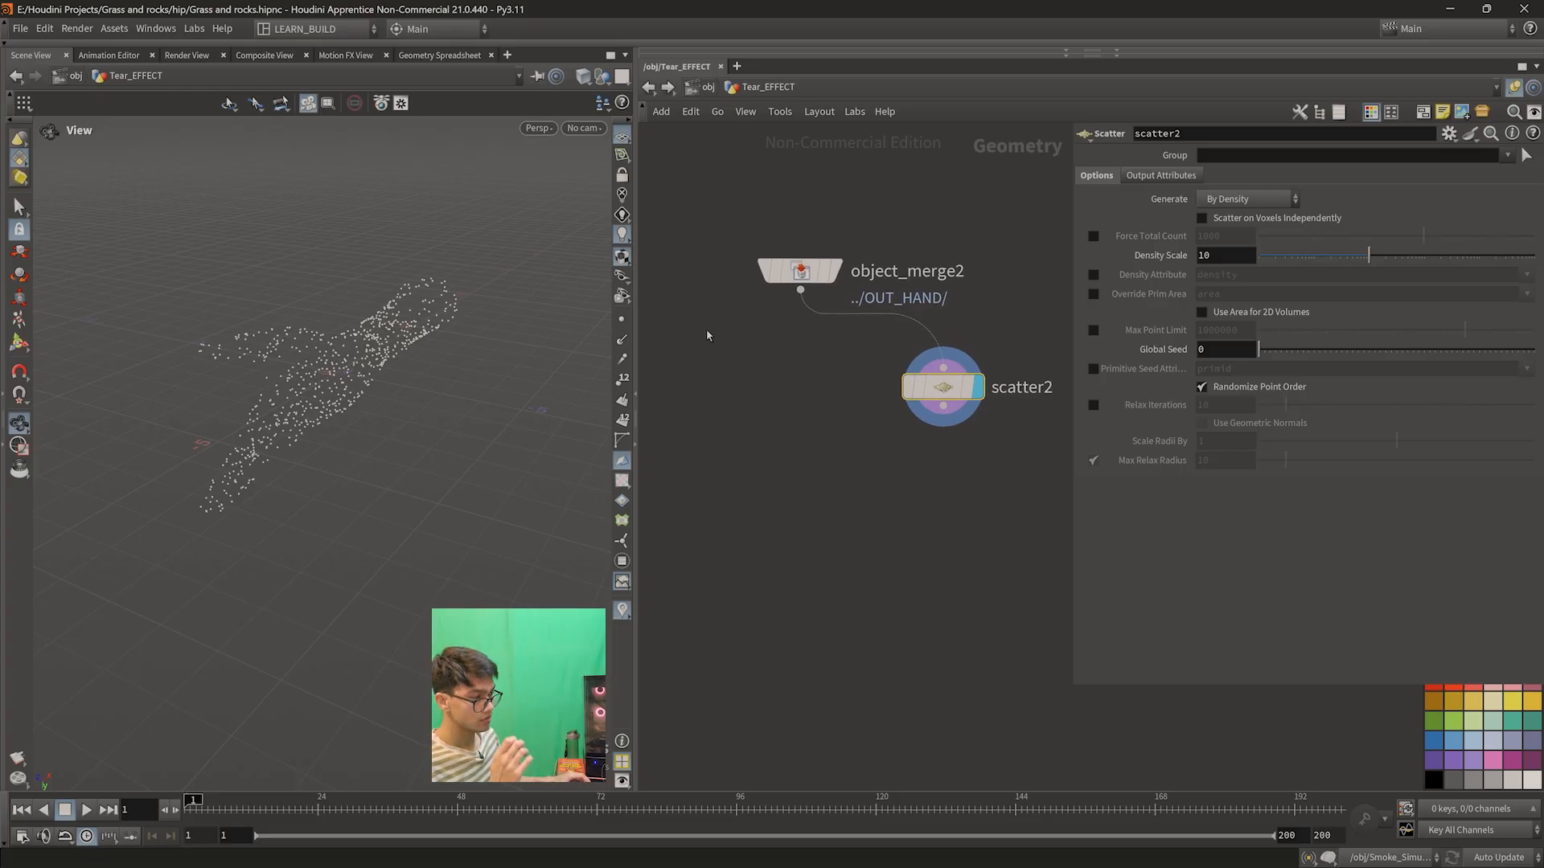
# - Branch a new Bound node off the output of object_merge2, placed beside scatter2
pyautogui.moveTo(801, 291); pyautogui.dragTo(715, 428)
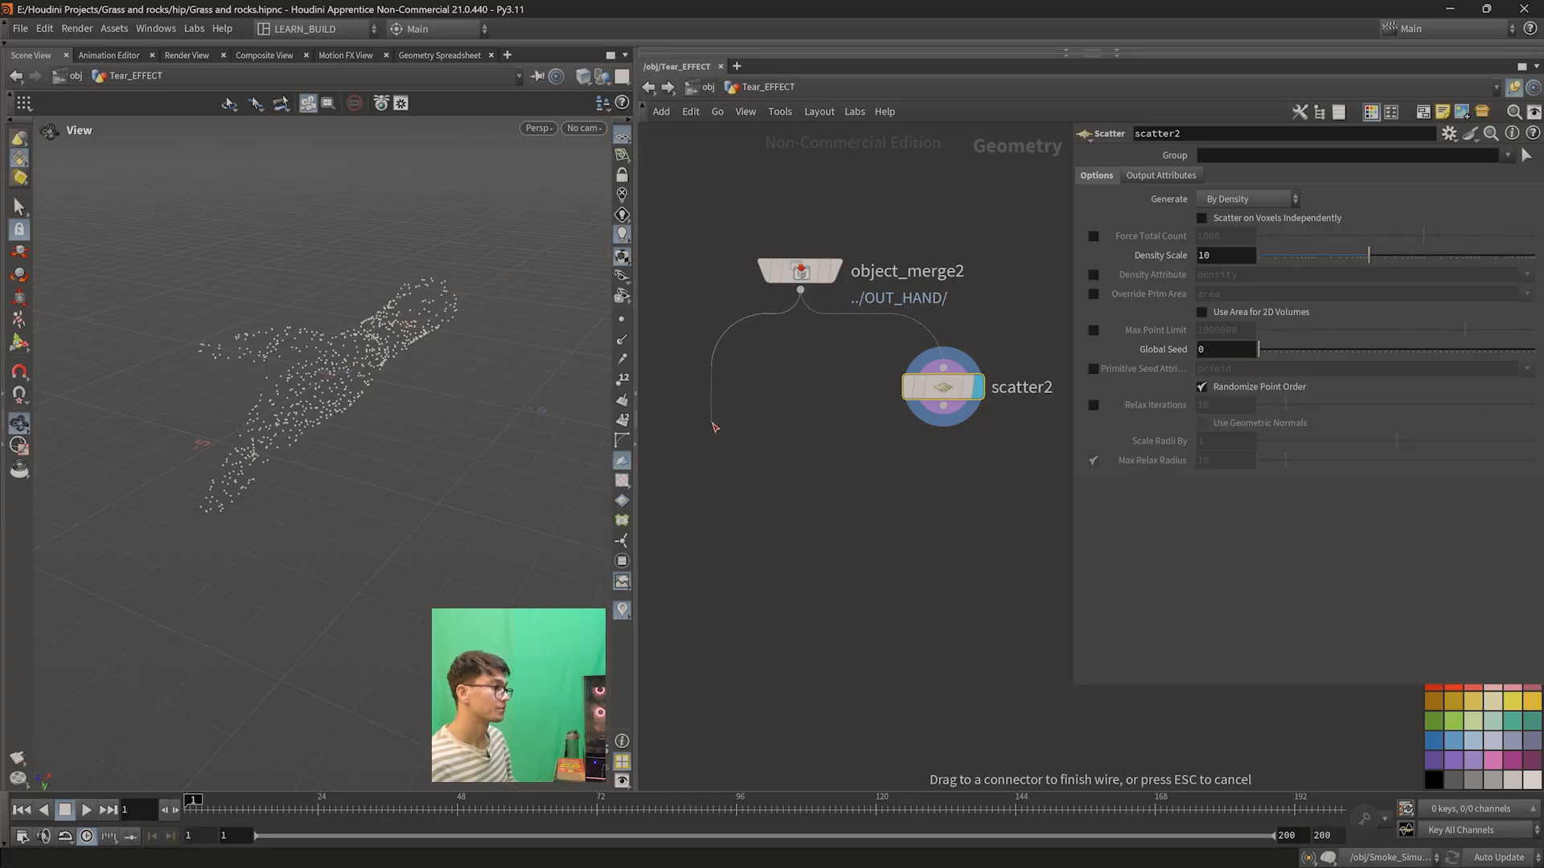
pyautogui.press('Tab')
pyautogui.write('bound')
pyautogui.press('Return')
pyautogui.click(712, 424)
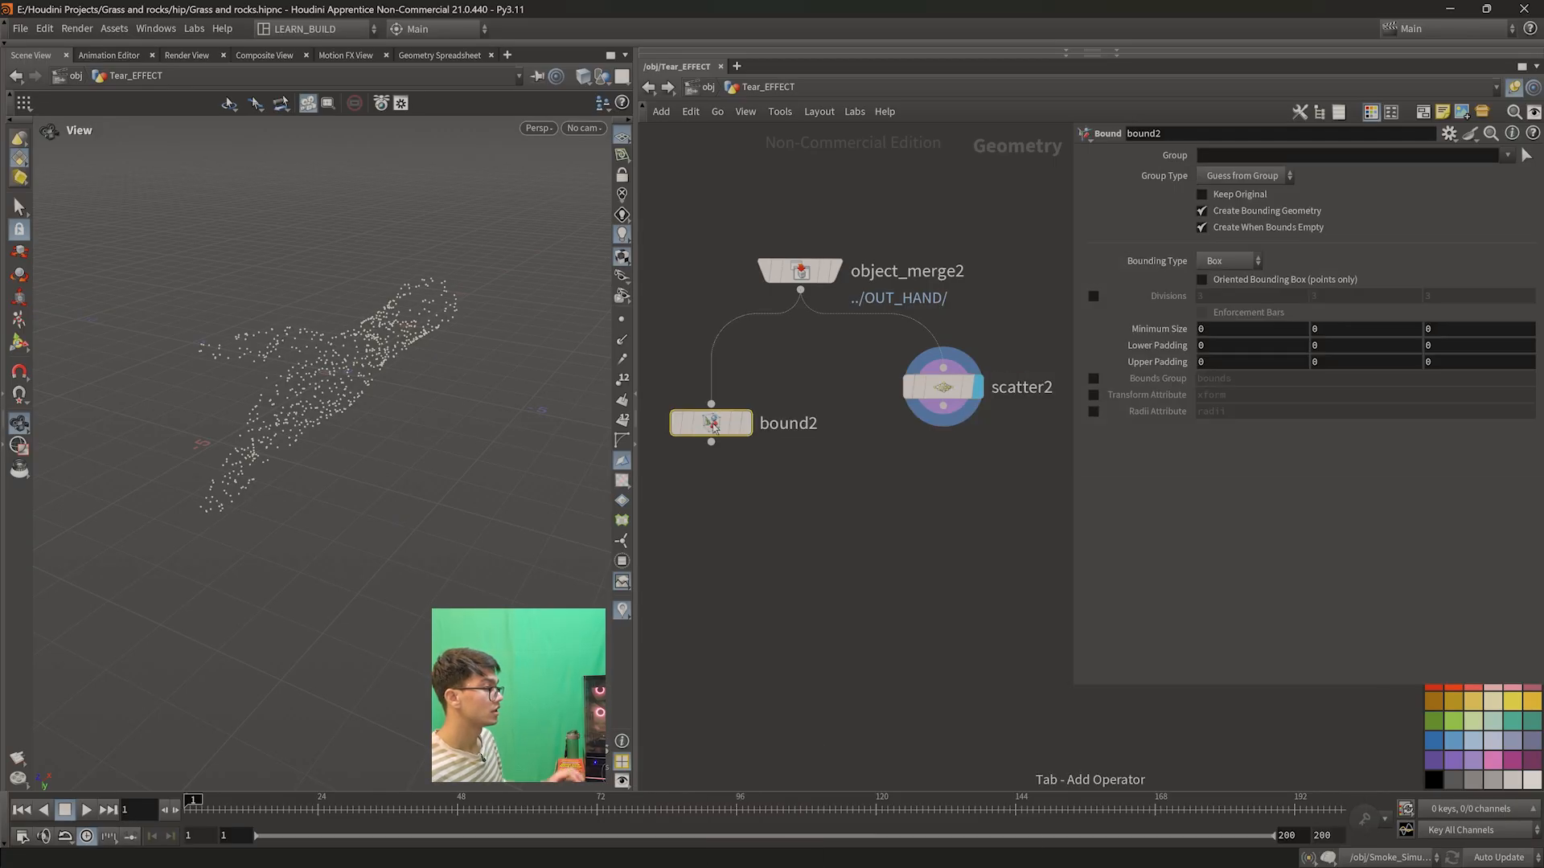
# - Display and frame the bounding box, comparing it with the scattered points
pyautogui.click(746, 423)
pyautogui.press('f')
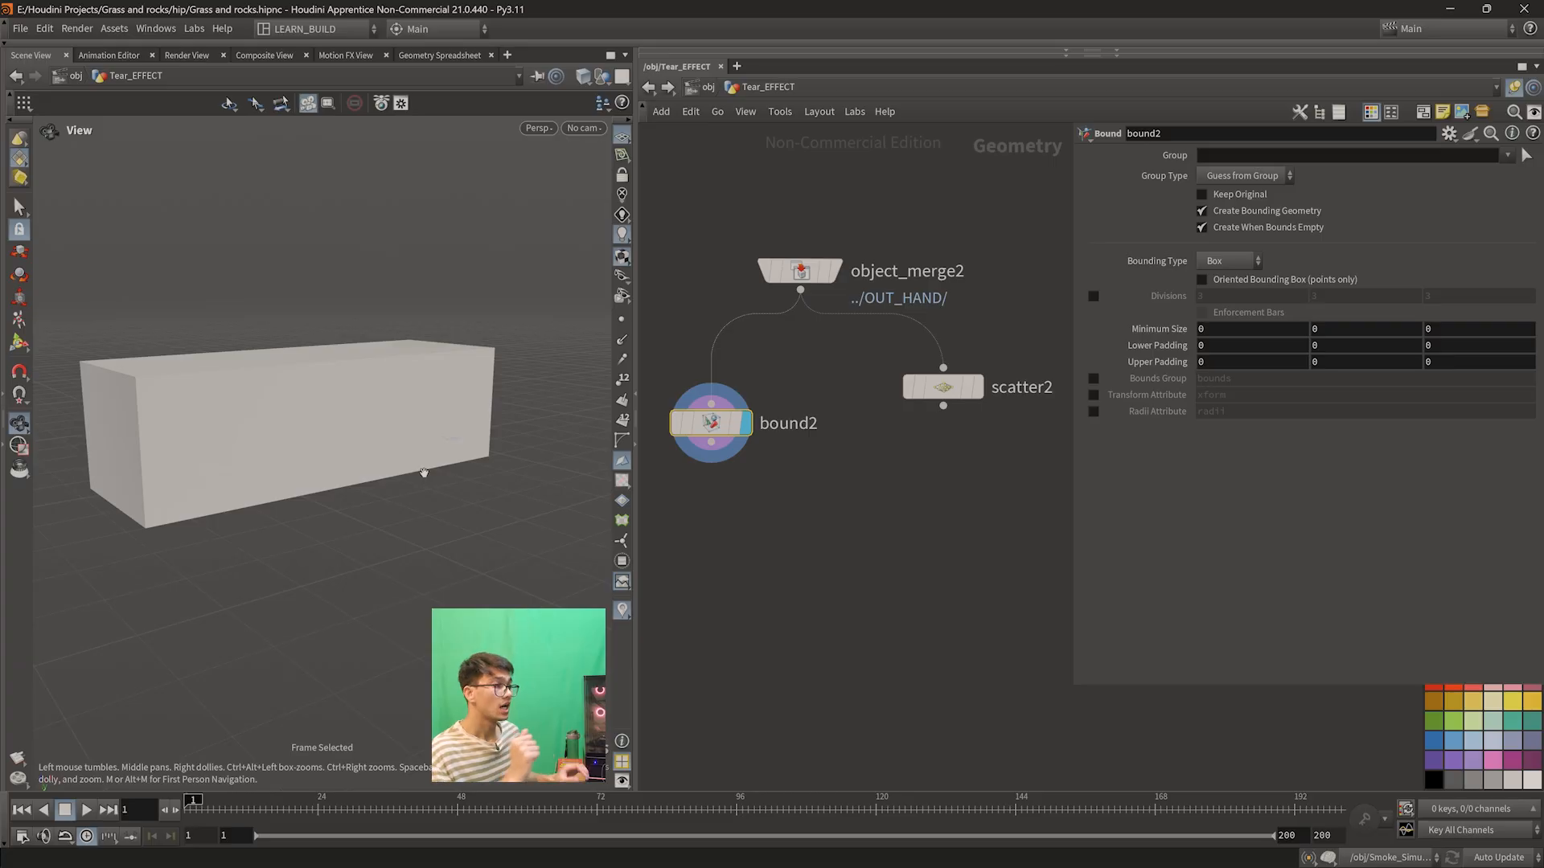
pyautogui.click(977, 387)
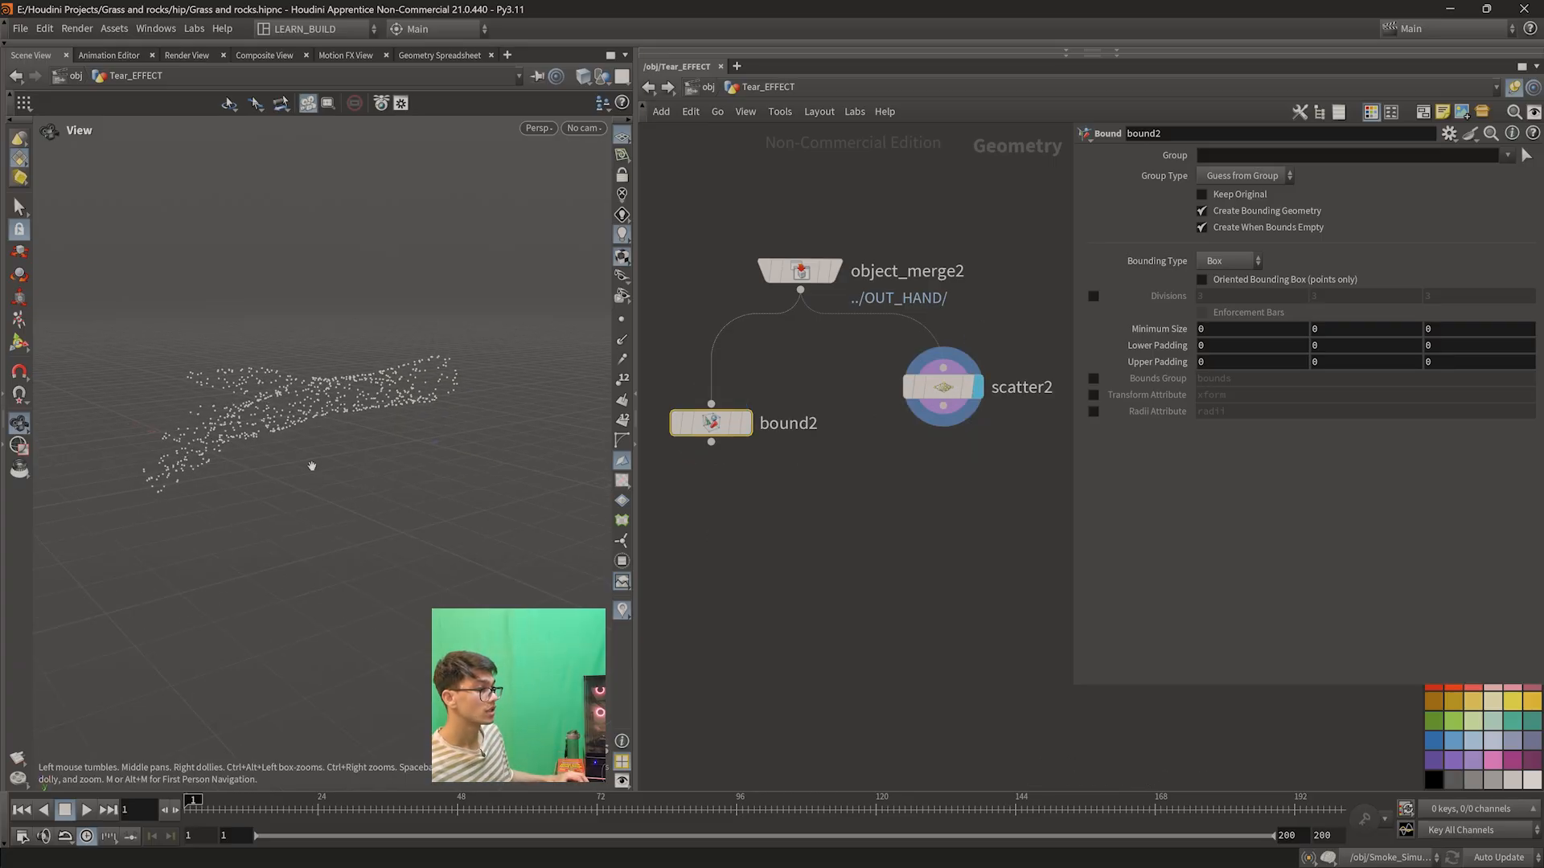
pyautogui.click(752, 390)
pyautogui.moveTo(406, 436); pyautogui.dragTo(378, 448)
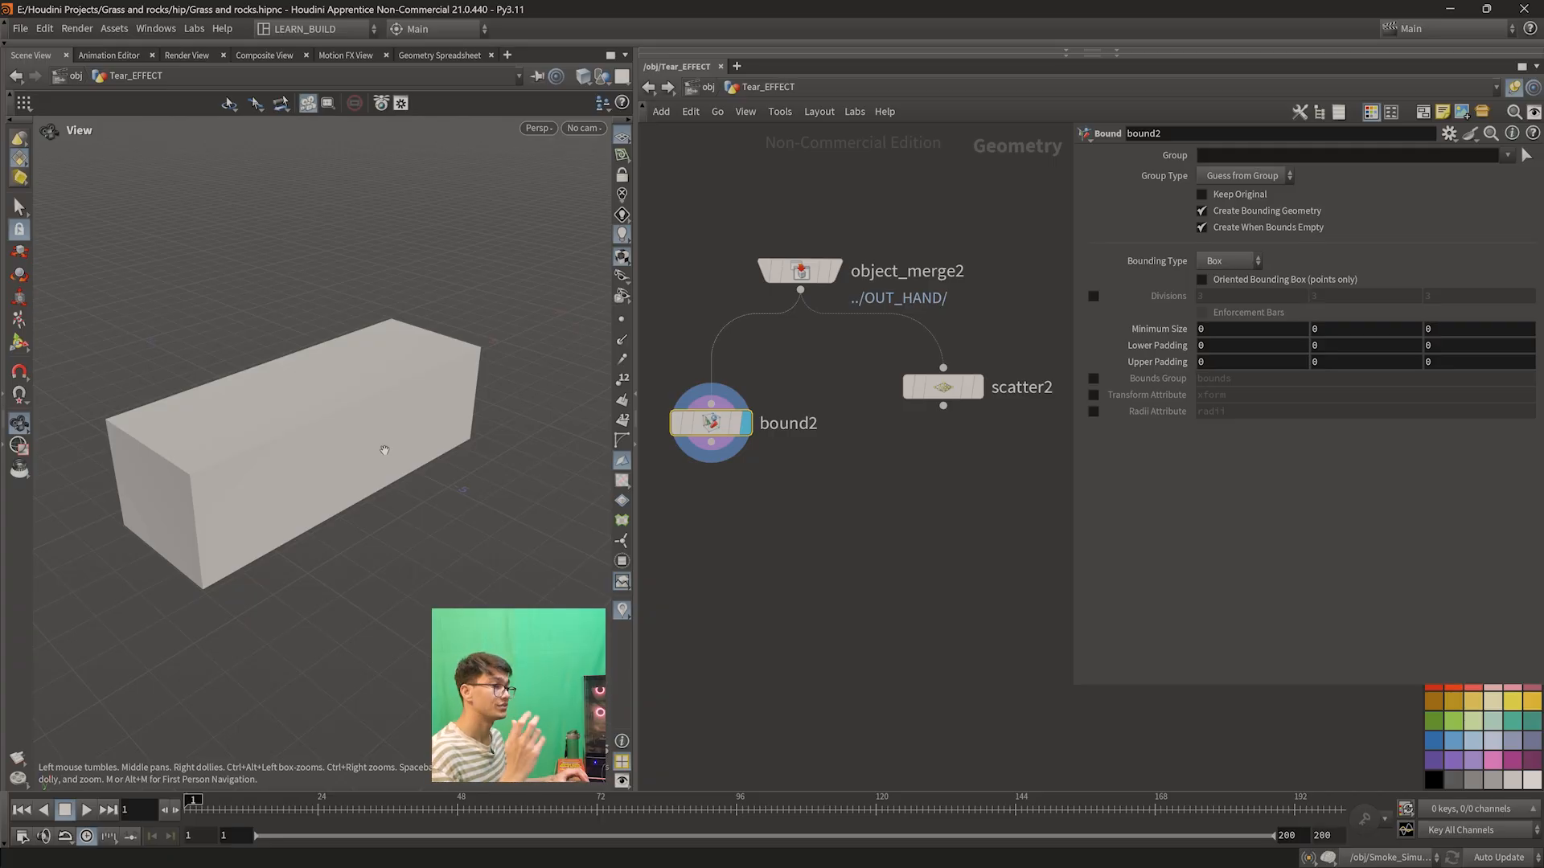
# - Add a Voronoi Fracture node below, with bound2 as its first input and scatter2 as its second
pyautogui.moveTo(711, 422); pyautogui.dragTo(800, 478)
pyautogui.write('c')
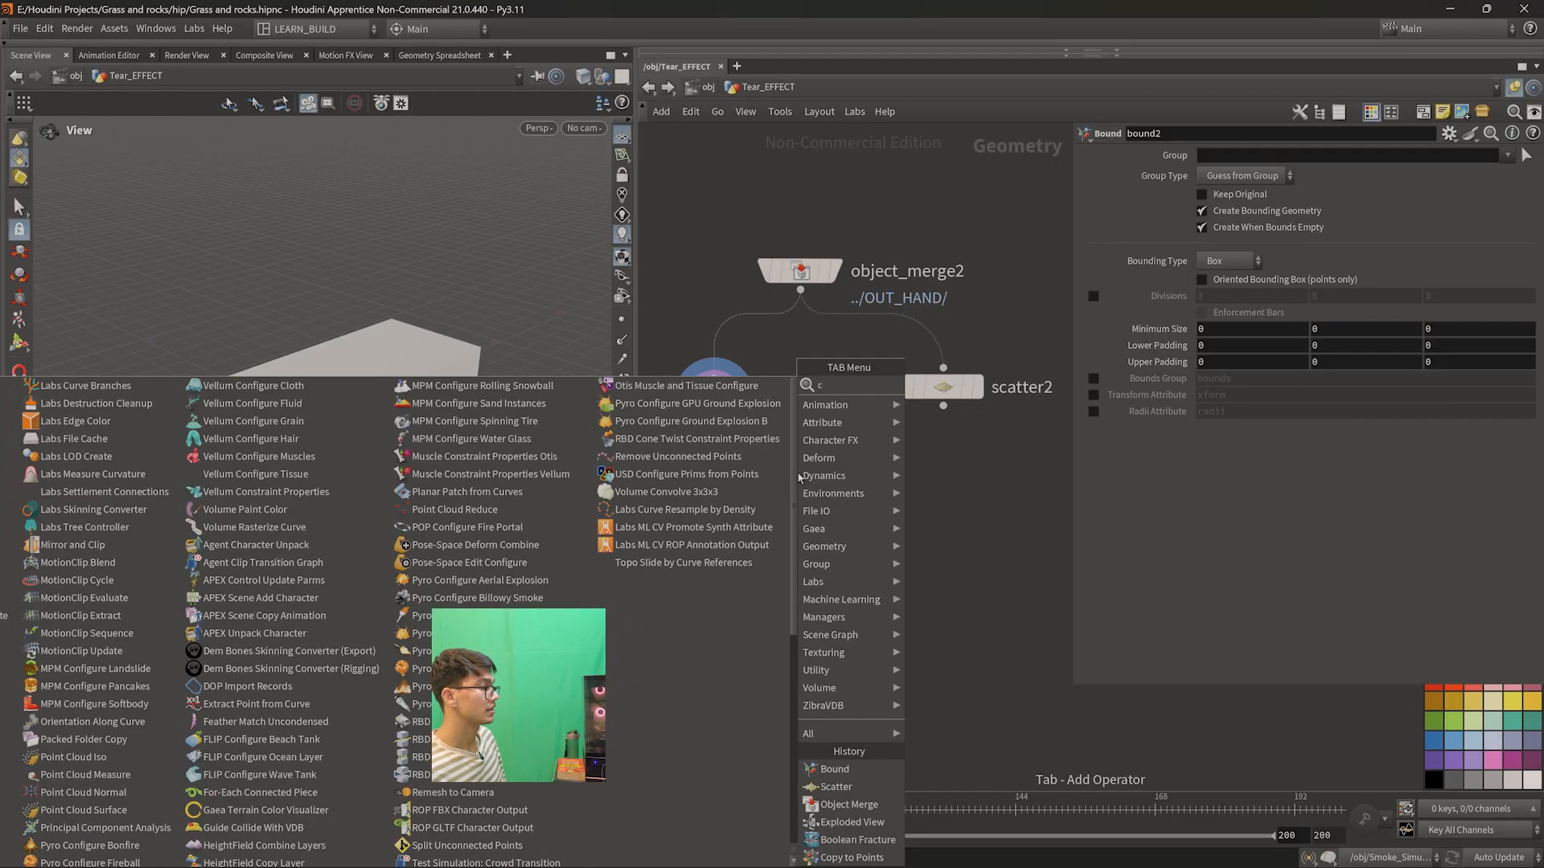
pyautogui.press('BackSpace')
pyautogui.write('voronoi')
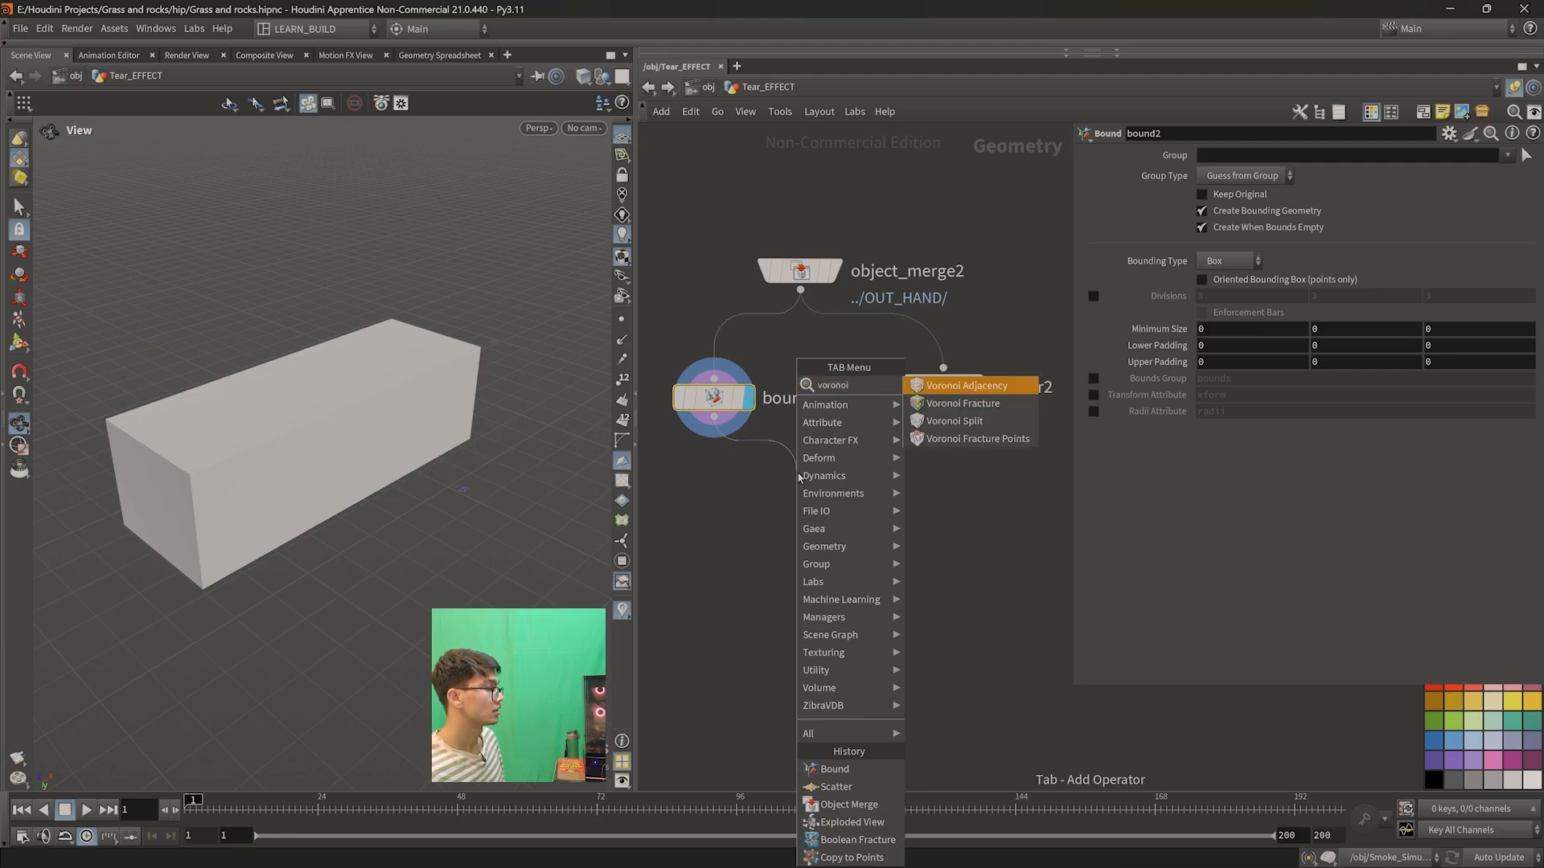
pyautogui.press('Down')
pyautogui.press('Return')
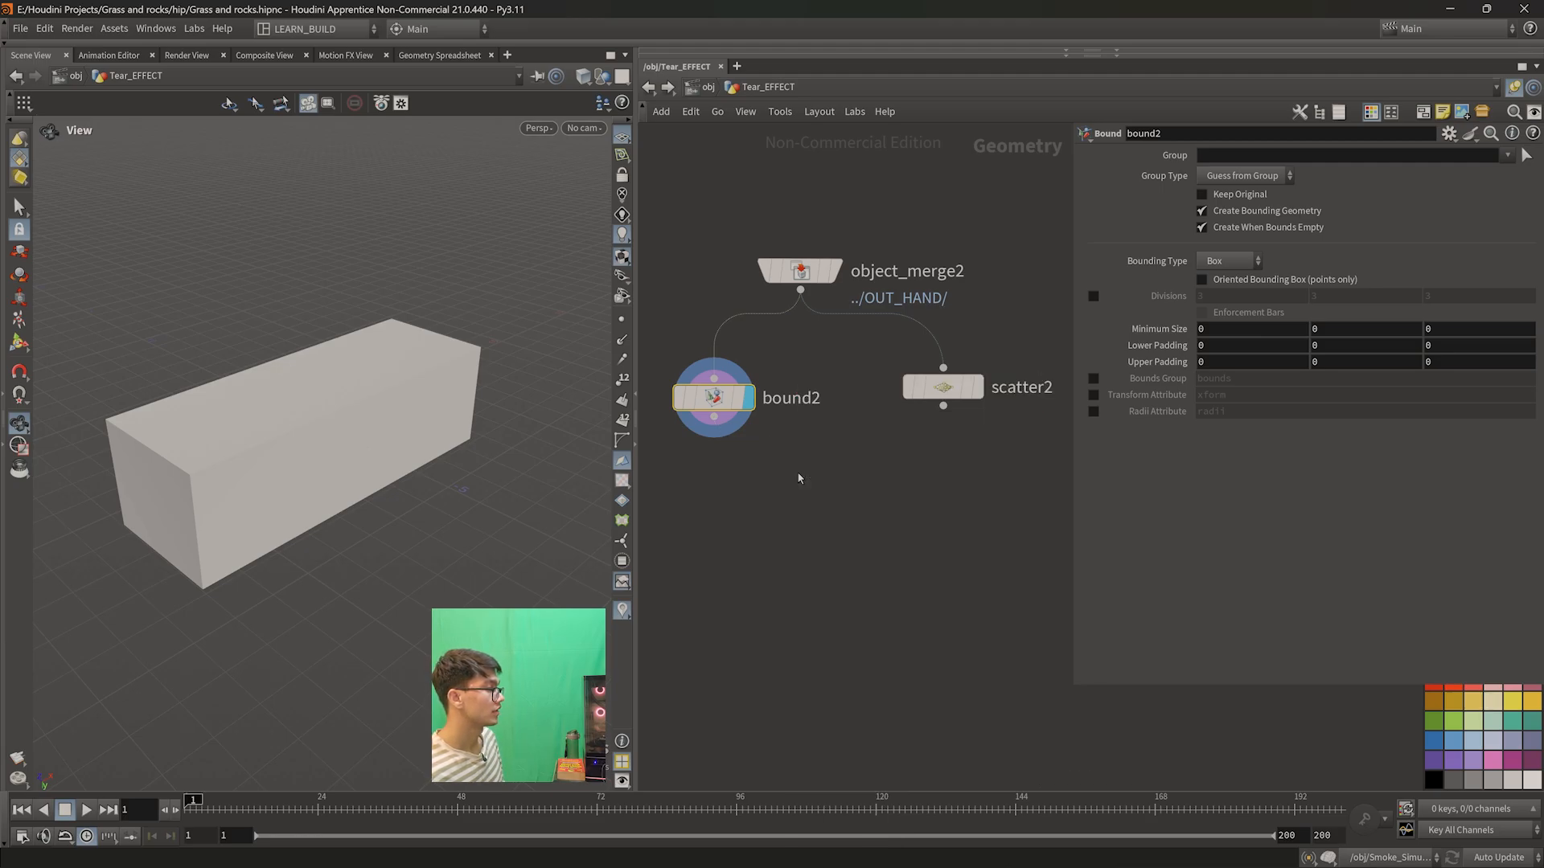
pyautogui.click(824, 532)
pyautogui.moveTo(824, 532); pyautogui.dragTo(943, 405)
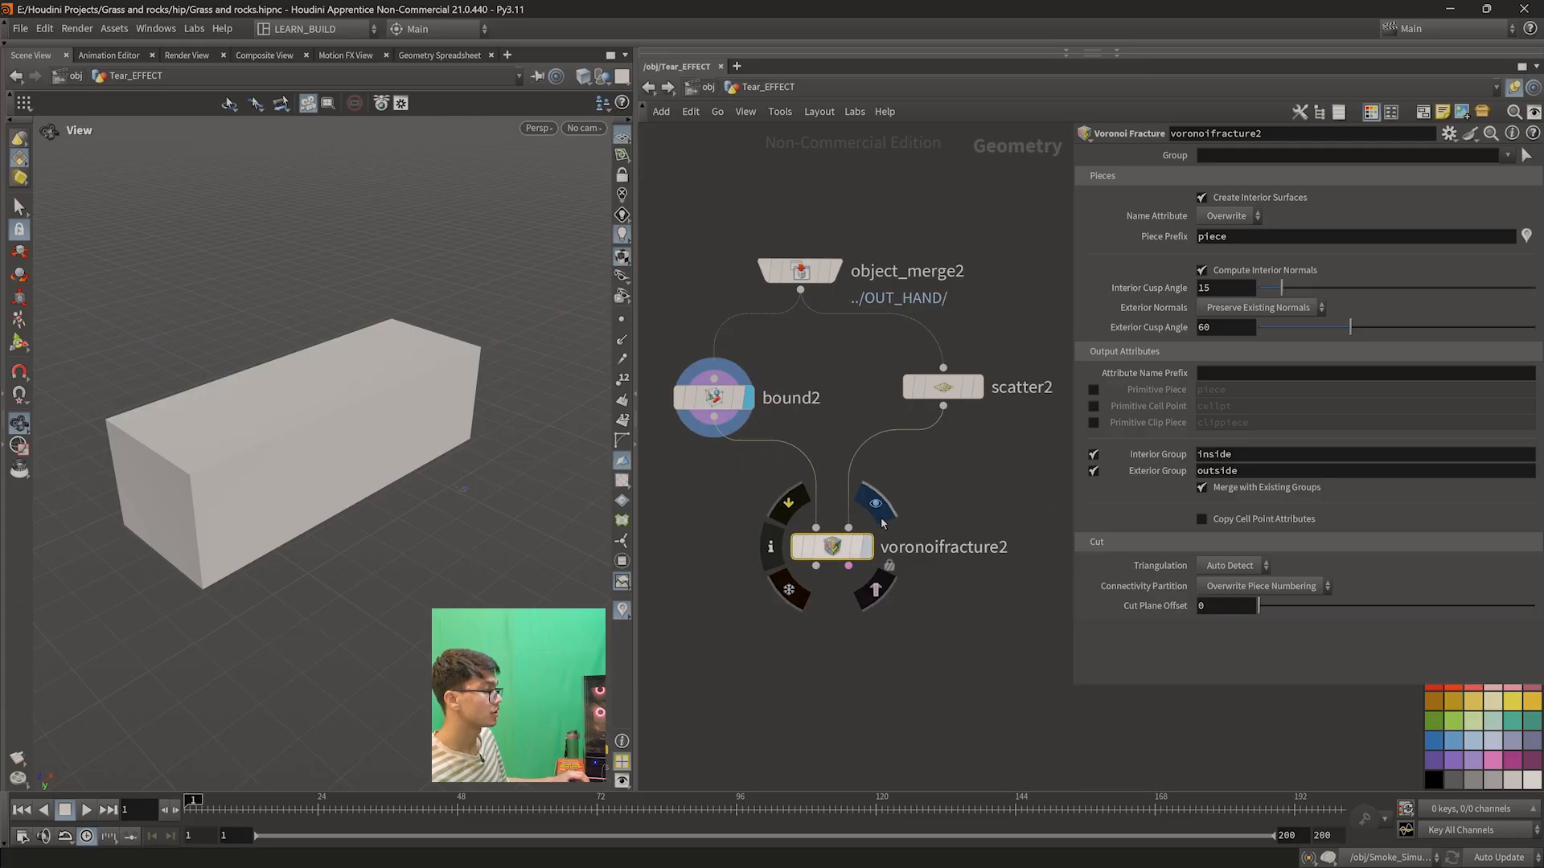
# - Display voronoifracture2 and switch the viewport shading to Smooth Wire Shaded
pyautogui.click(866, 547)
pyautogui.press('f')
pyautogui.click(621, 256)
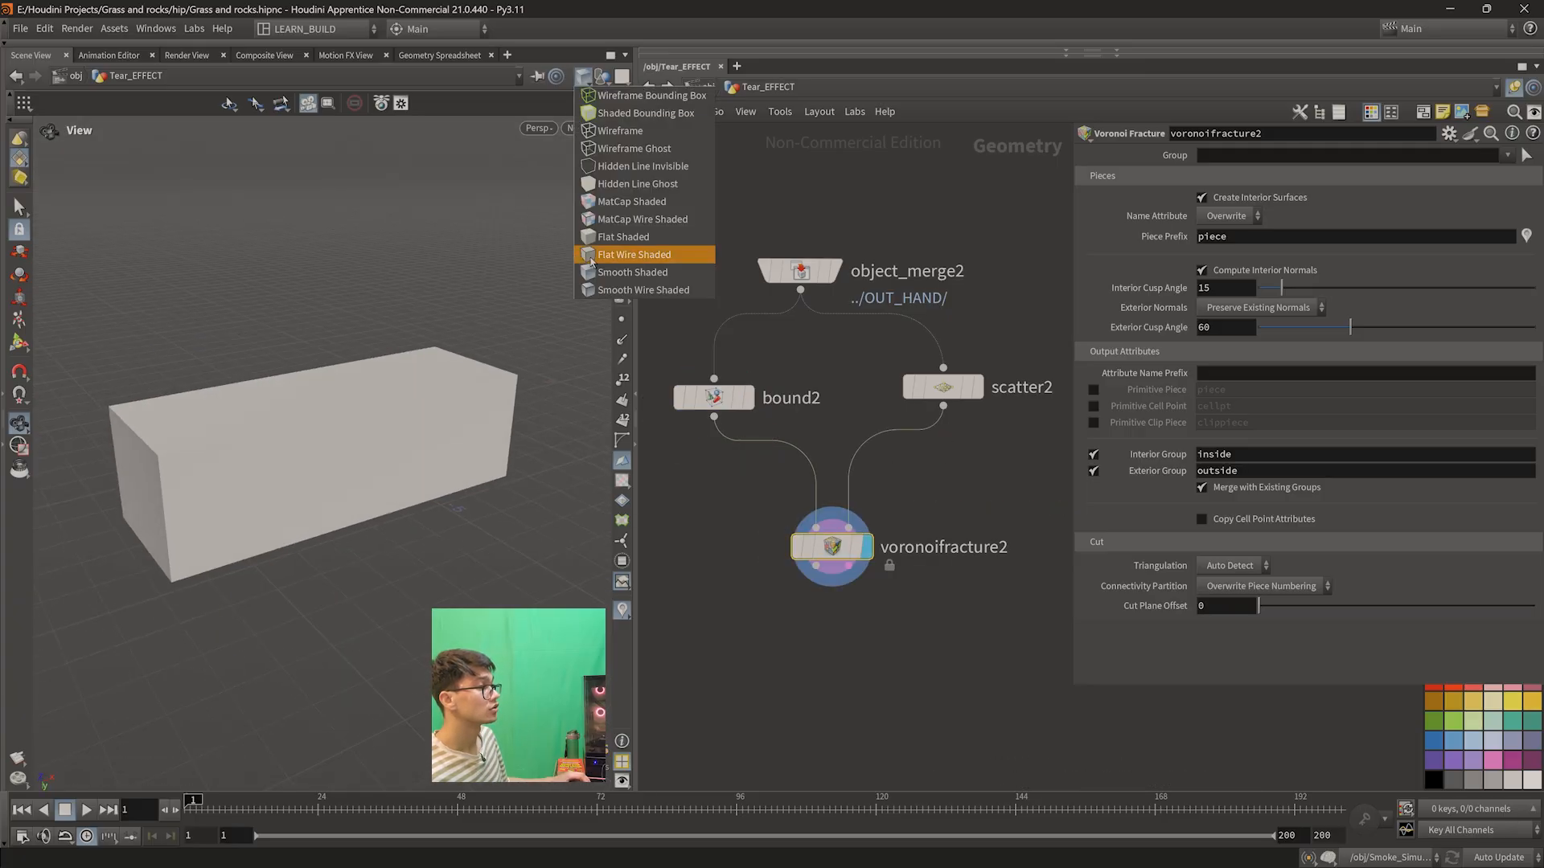
pyautogui.click(635, 291)
pyautogui.moveTo(381, 493)
pyautogui.mouseDown()
pyautogui.moveTo(400, 545)
pyautogui.moveTo(363, 510)
pyautogui.mouseUp()
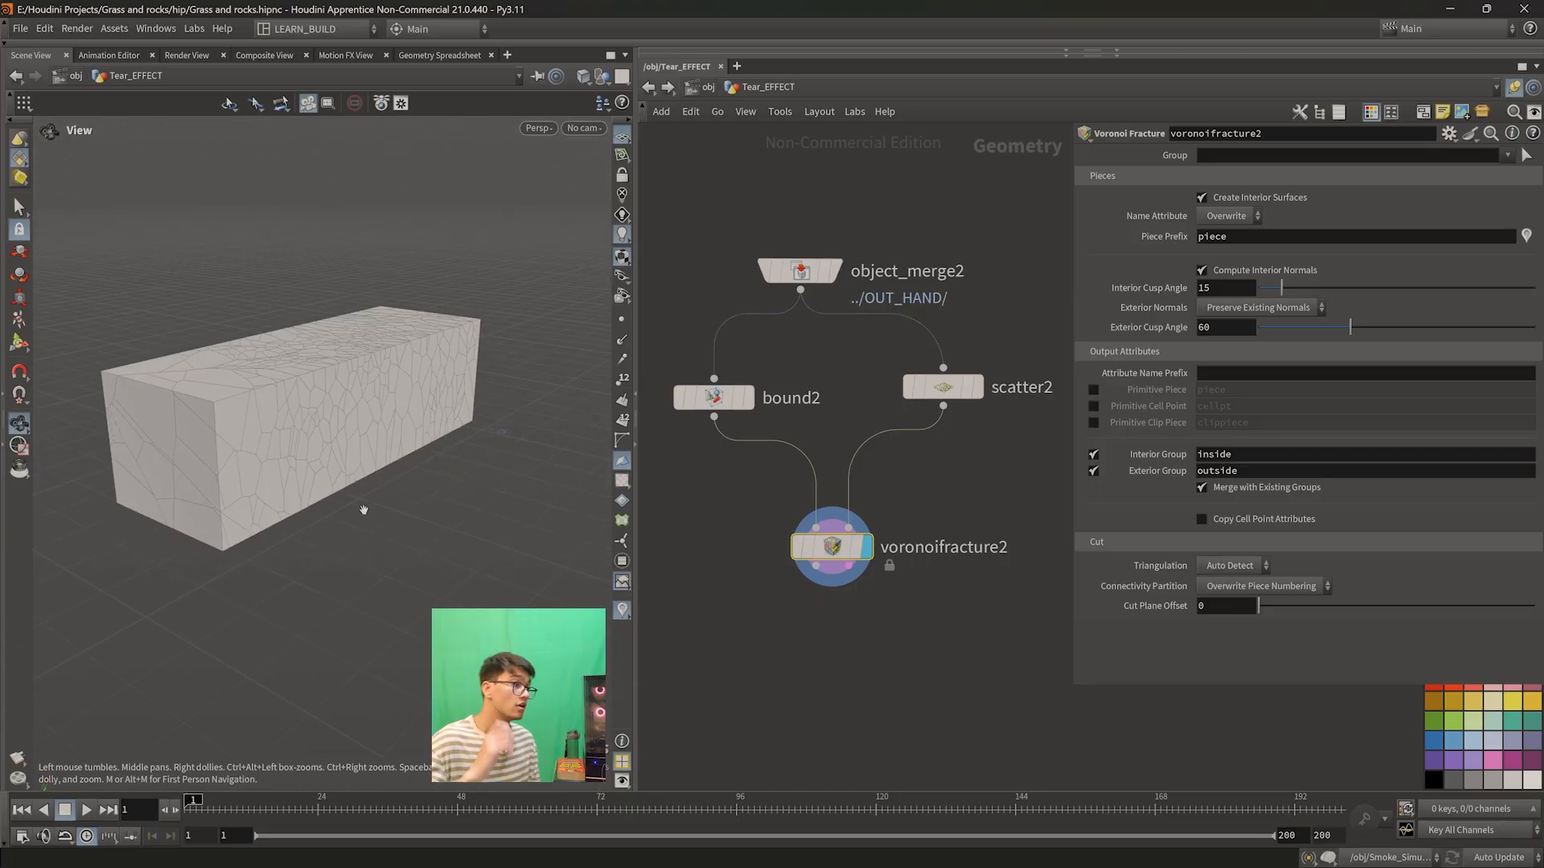
# - Examine the Interior Group and Exterior Group names on voronoifracture2
pyautogui.moveTo(836, 552); pyautogui.dragTo(836, 531)
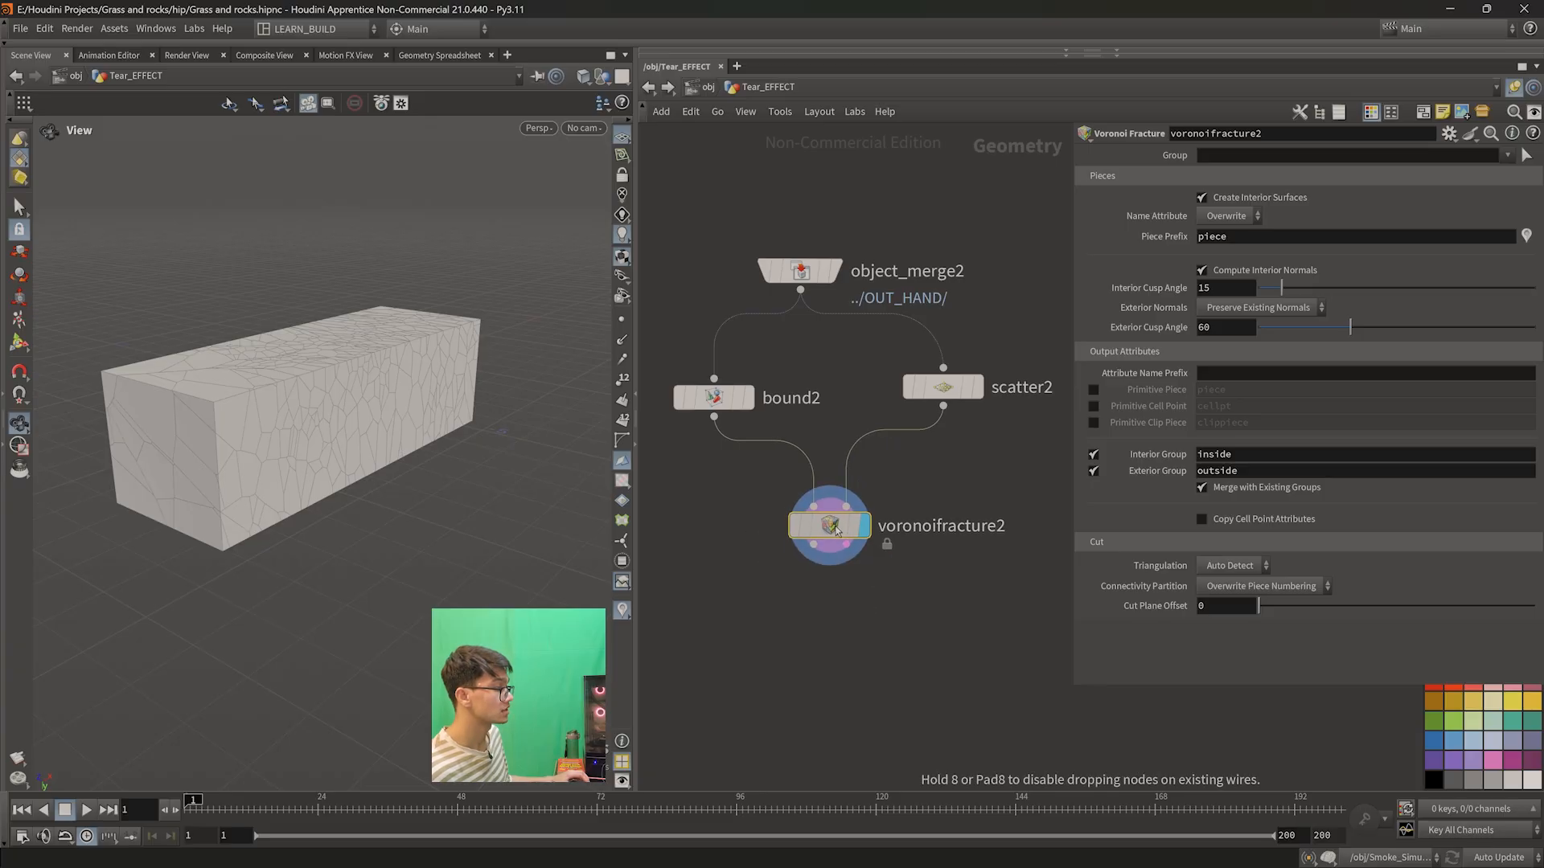
pyautogui.doubleClick(1220, 455)
pyautogui.doubleClick(1260, 471)
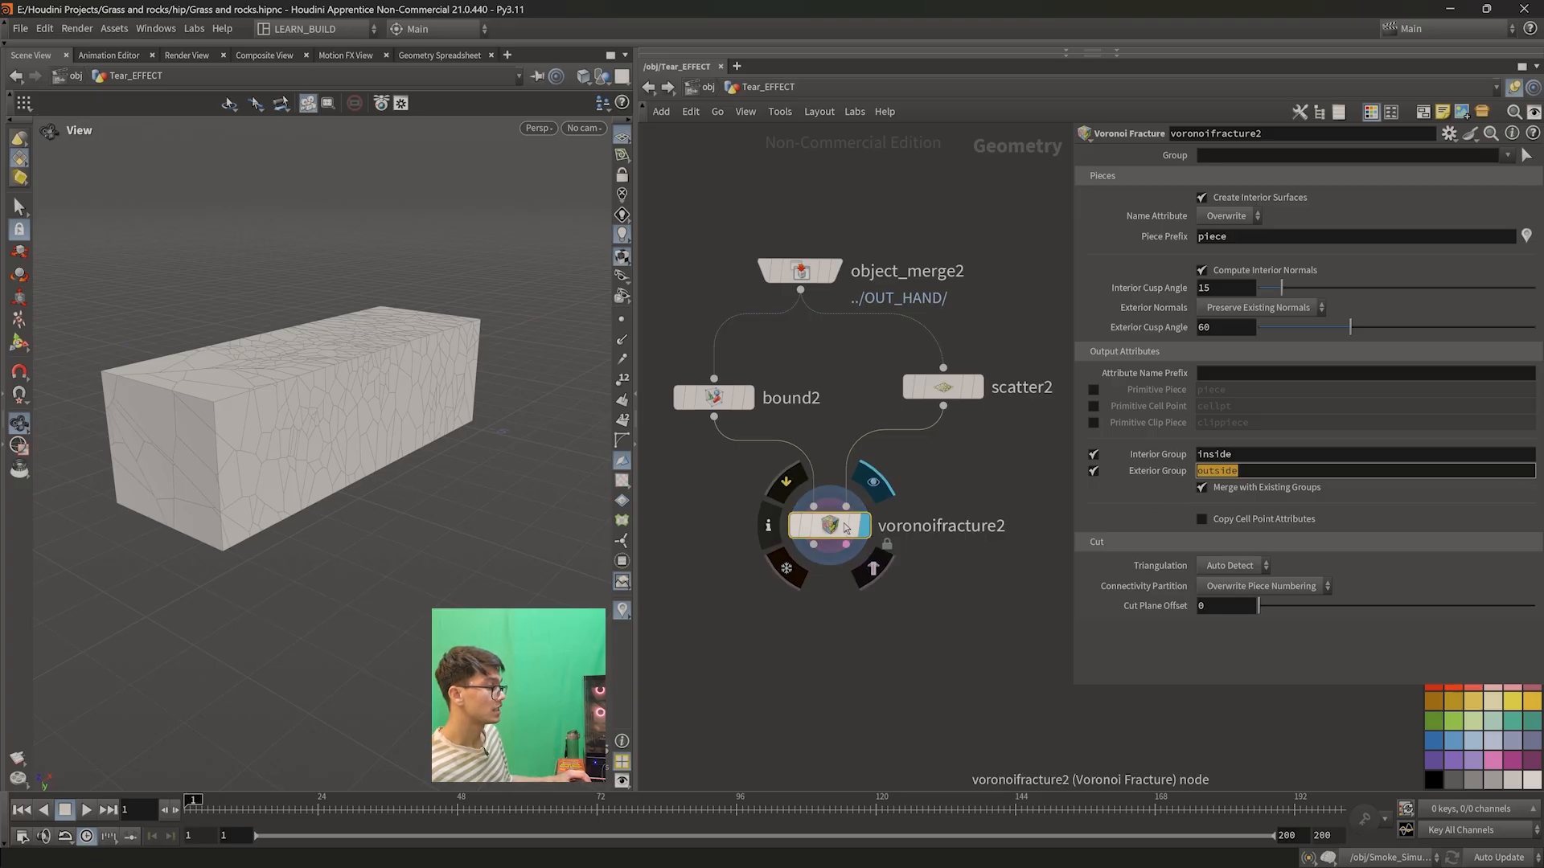
# - Connect a new Blast node to the fractured geometry output of voronoifracture2
pyautogui.moveTo(820, 598); pyautogui.dragTo(827, 566, button='middle')
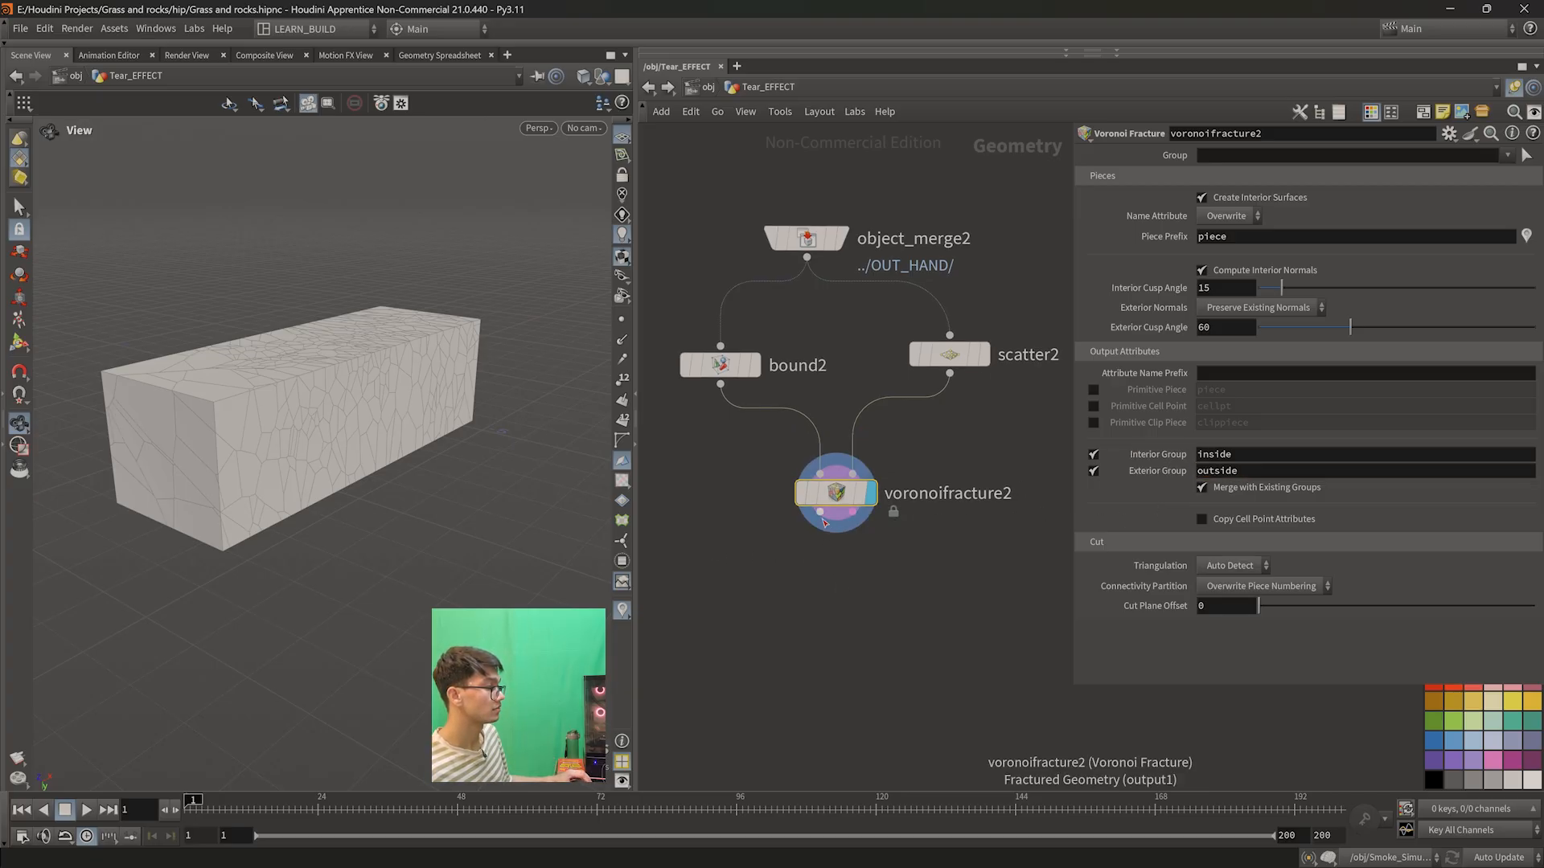
pyautogui.press('Tab')
pyautogui.write('bl')
pyautogui.press('Return')
pyautogui.click(784, 581)
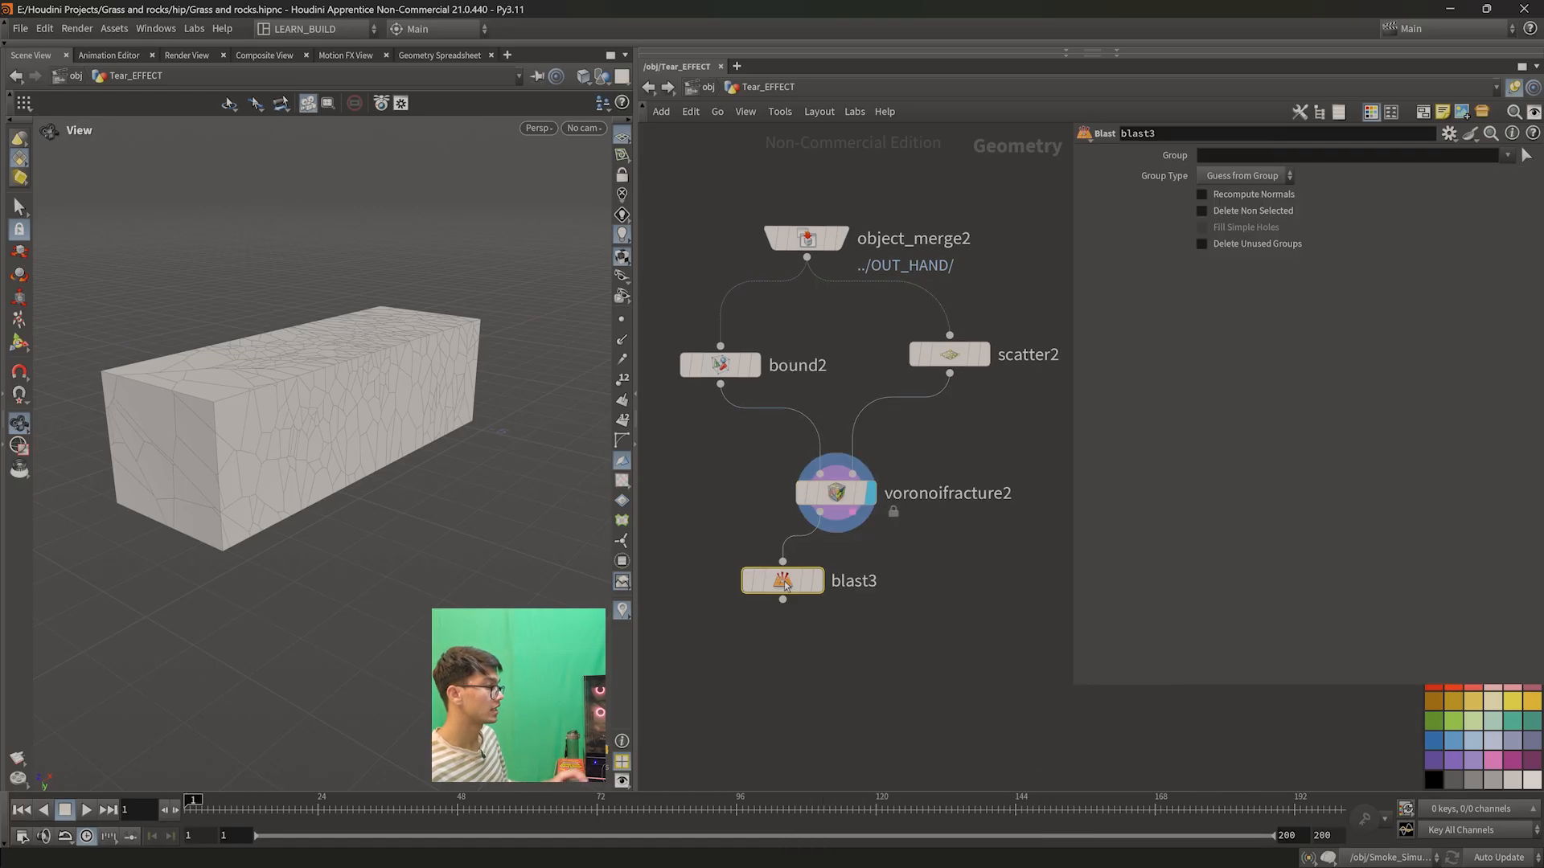
# - Display the Blast node, set its Group to outside, and inspect the remaining interior faces
pyautogui.click(817, 580)
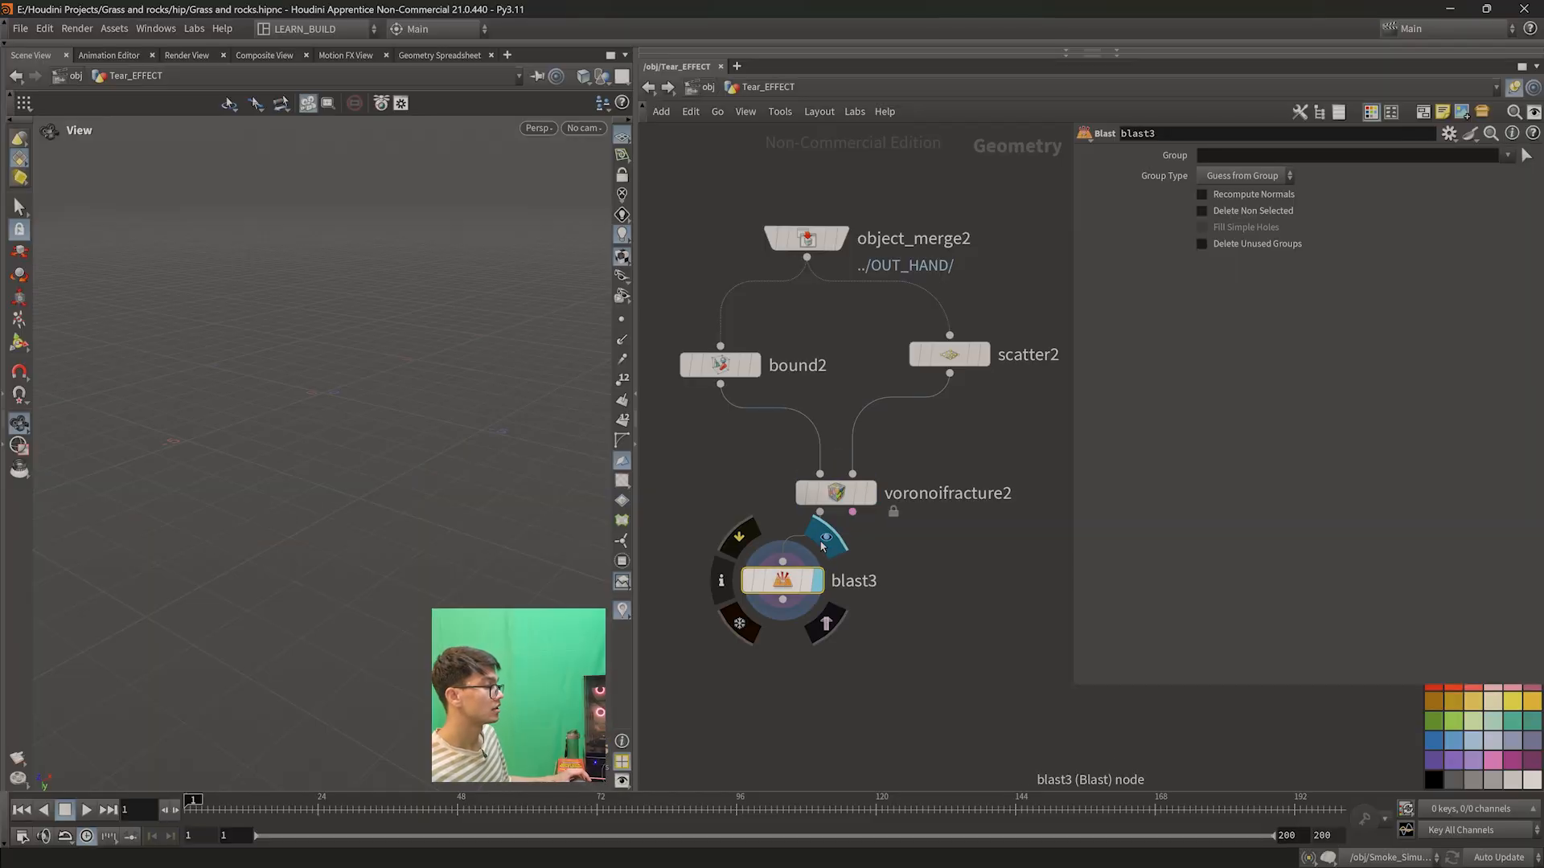
pyautogui.click(1507, 155)
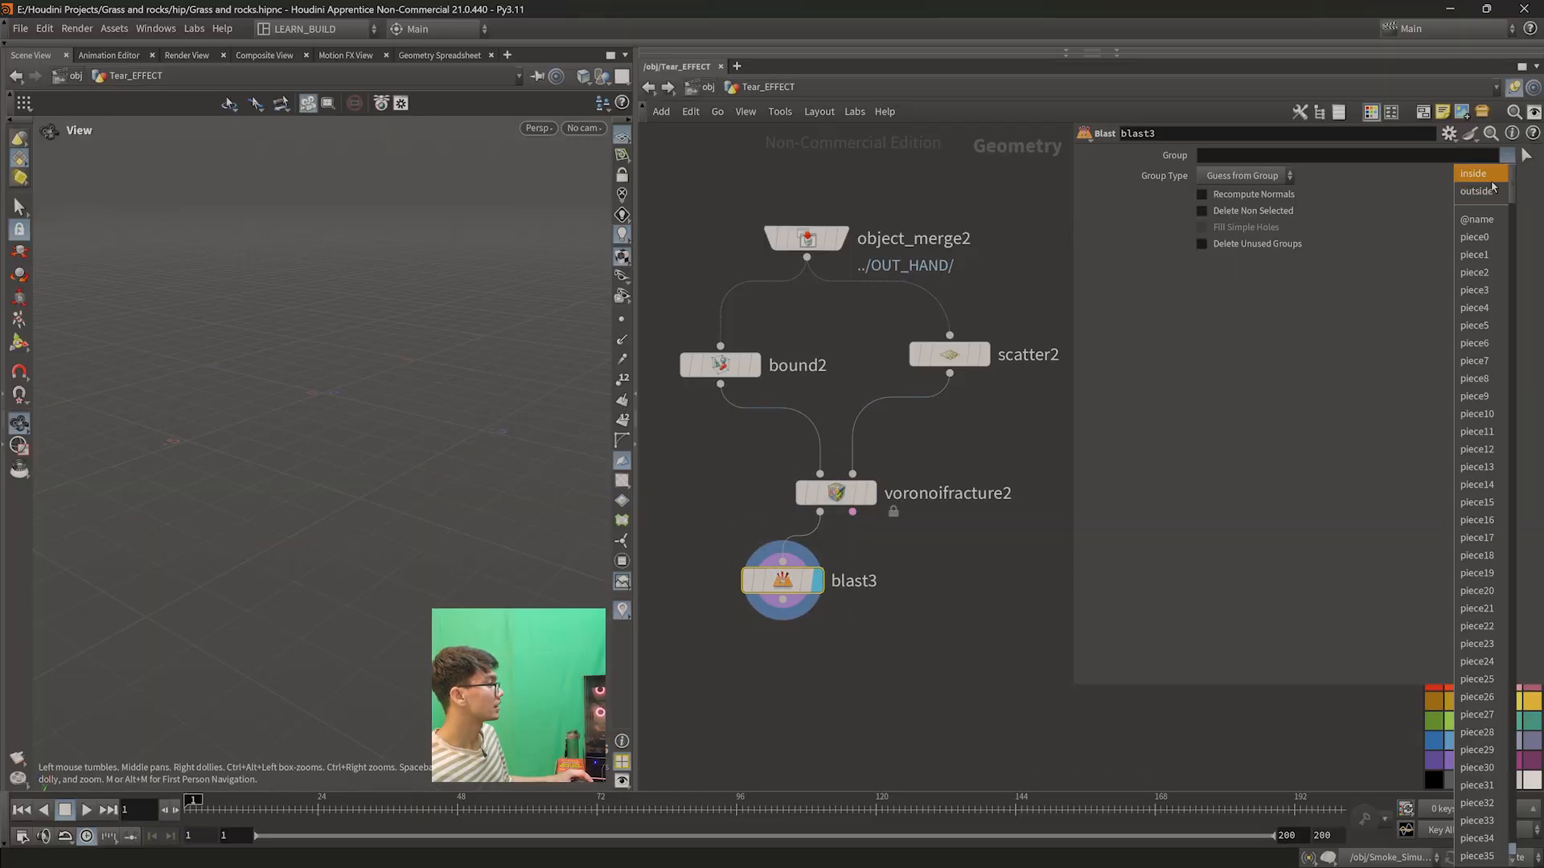
pyautogui.click(1492, 193)
pyautogui.moveTo(305, 442); pyautogui.dragTo(262, 500)
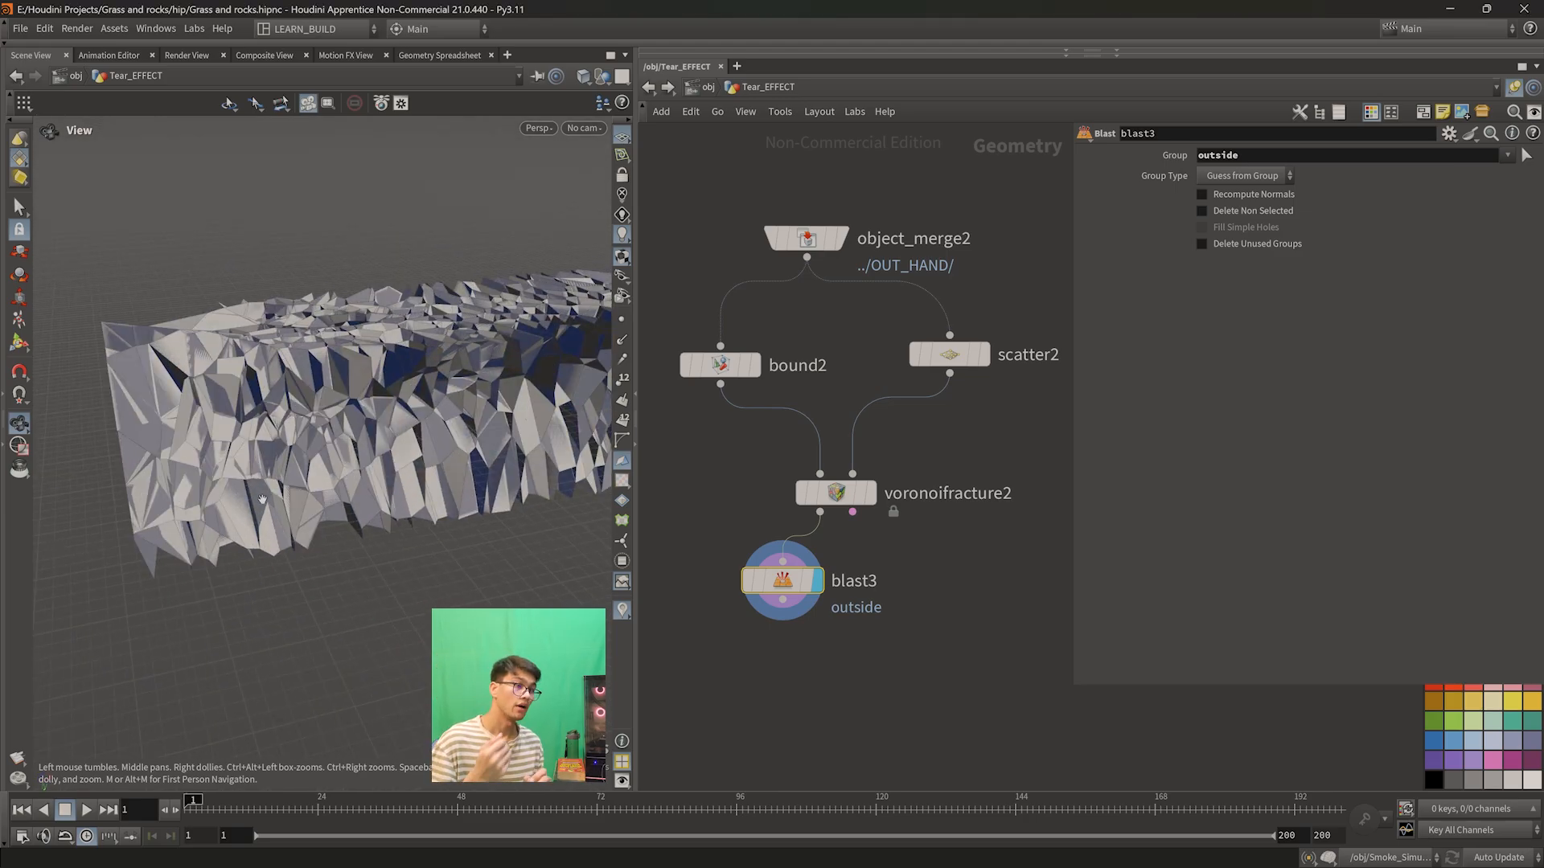
pyautogui.moveTo(258, 440); pyautogui.dragTo(378, 455)
# - Display scatter2 and then voronoifracture2 to compare the points with the fractured box
pyautogui.click(983, 354)
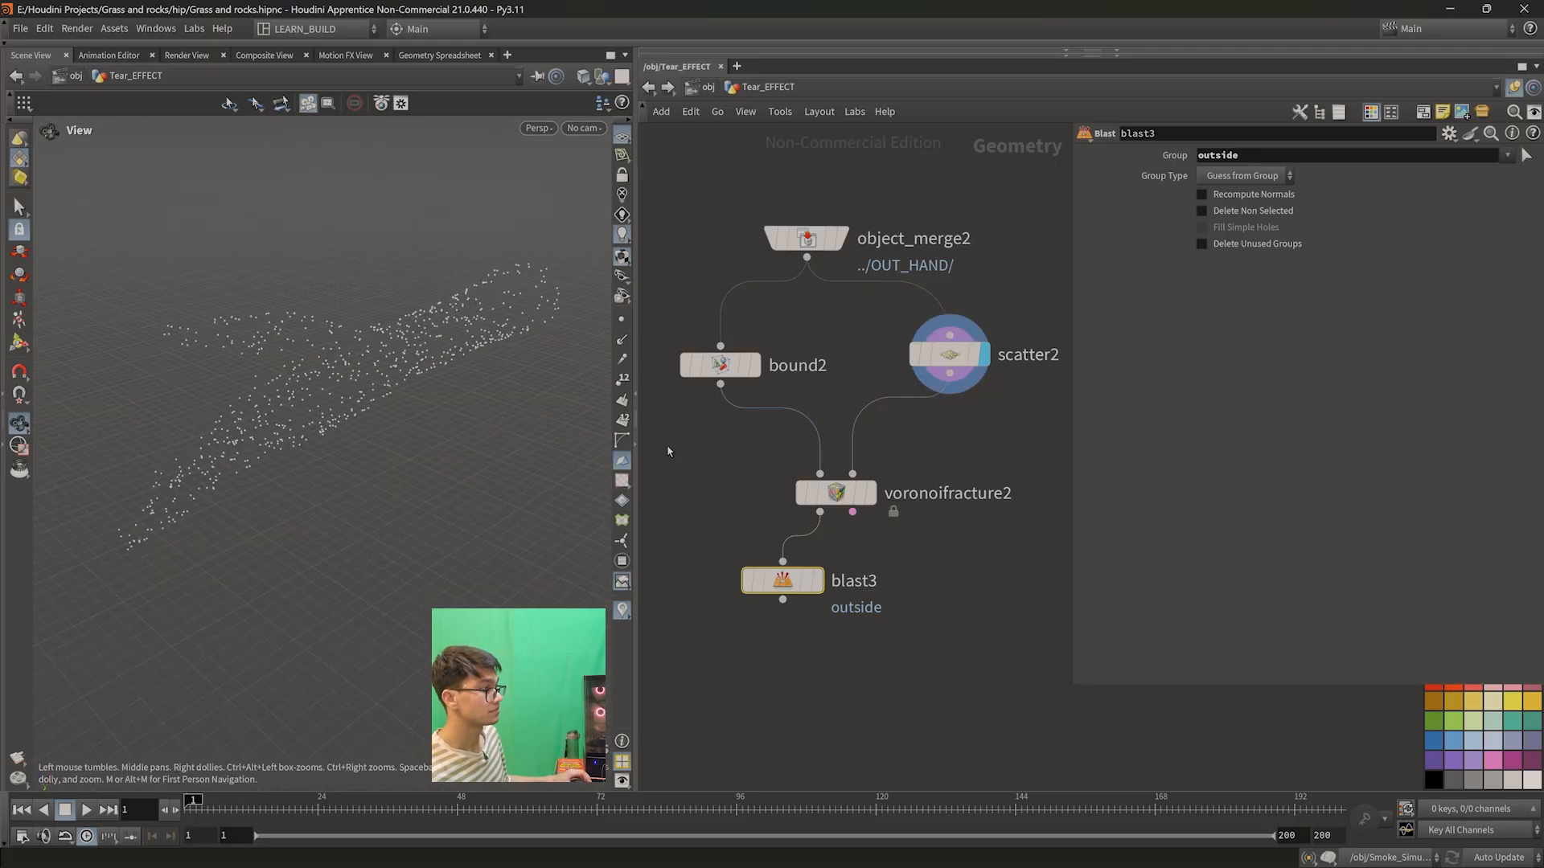
pyautogui.click(880, 449)
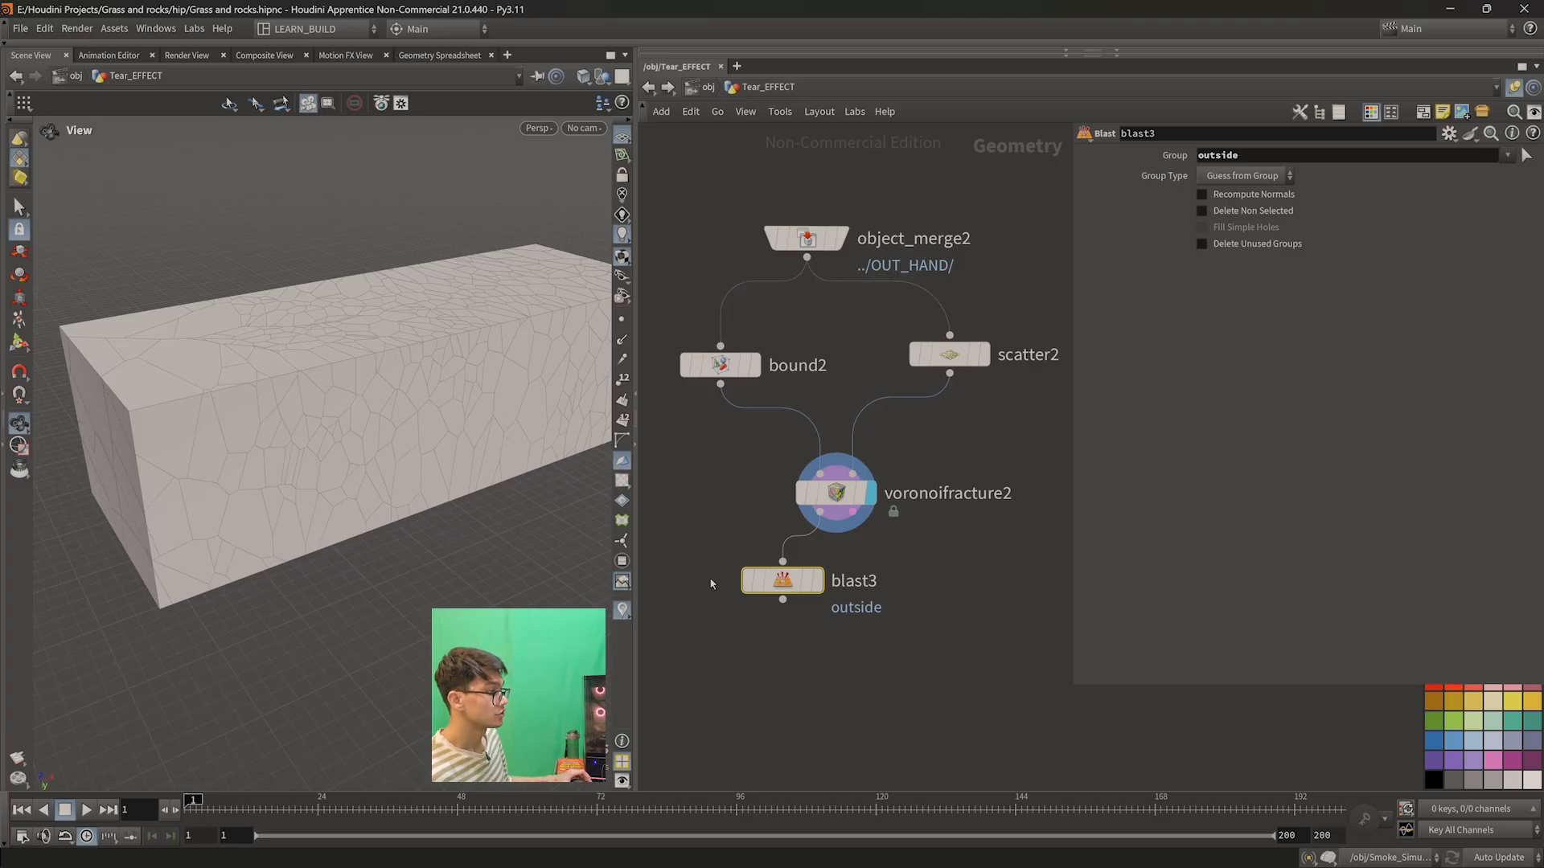
pyautogui.moveTo(831, 650); pyautogui.dragTo(813, 601, button='middle')
pyautogui.scroll(-1, 813, 603)
pyautogui.scroll(2, 794, 577)
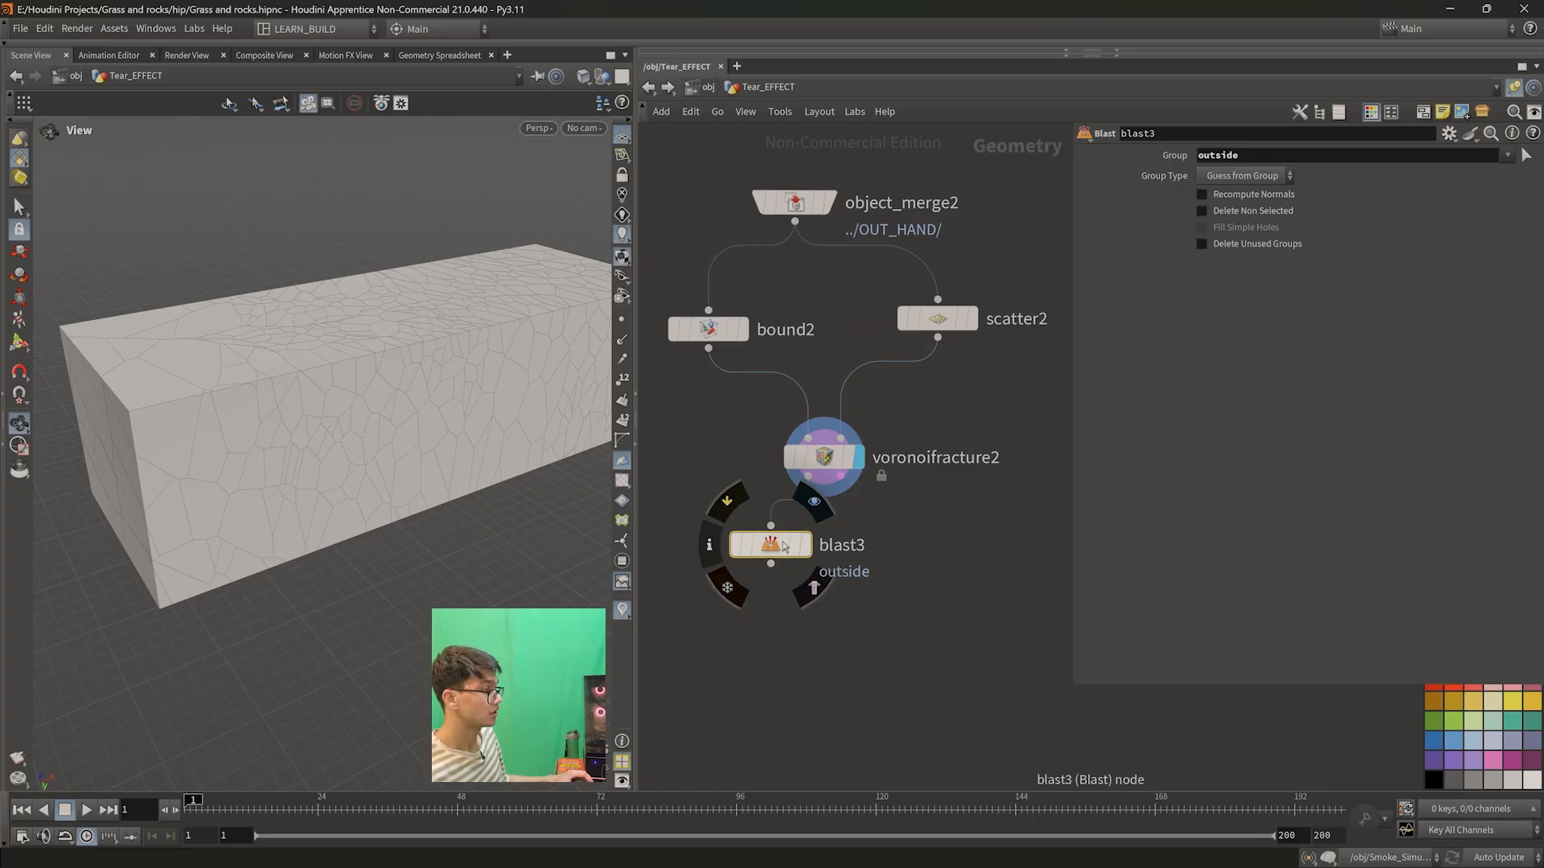
# - Display the Blast result once more, then delete the Blast node
pyautogui.click(805, 544)
pyautogui.moveTo(427, 494); pyautogui.dragTo(413, 531)
pyautogui.scroll(-1, 833, 463)
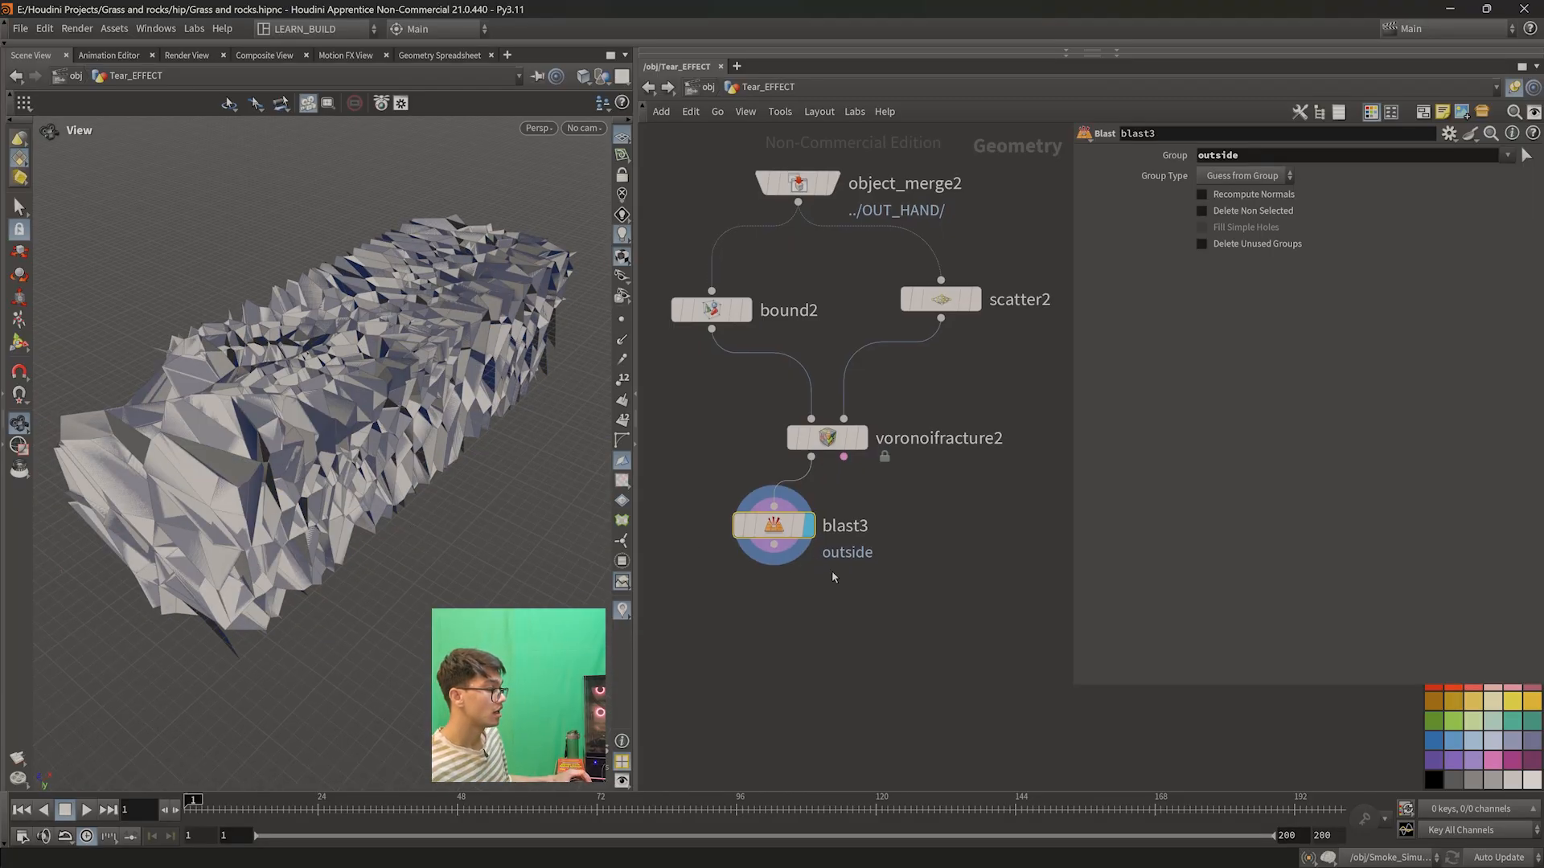
pyautogui.press('Delete')
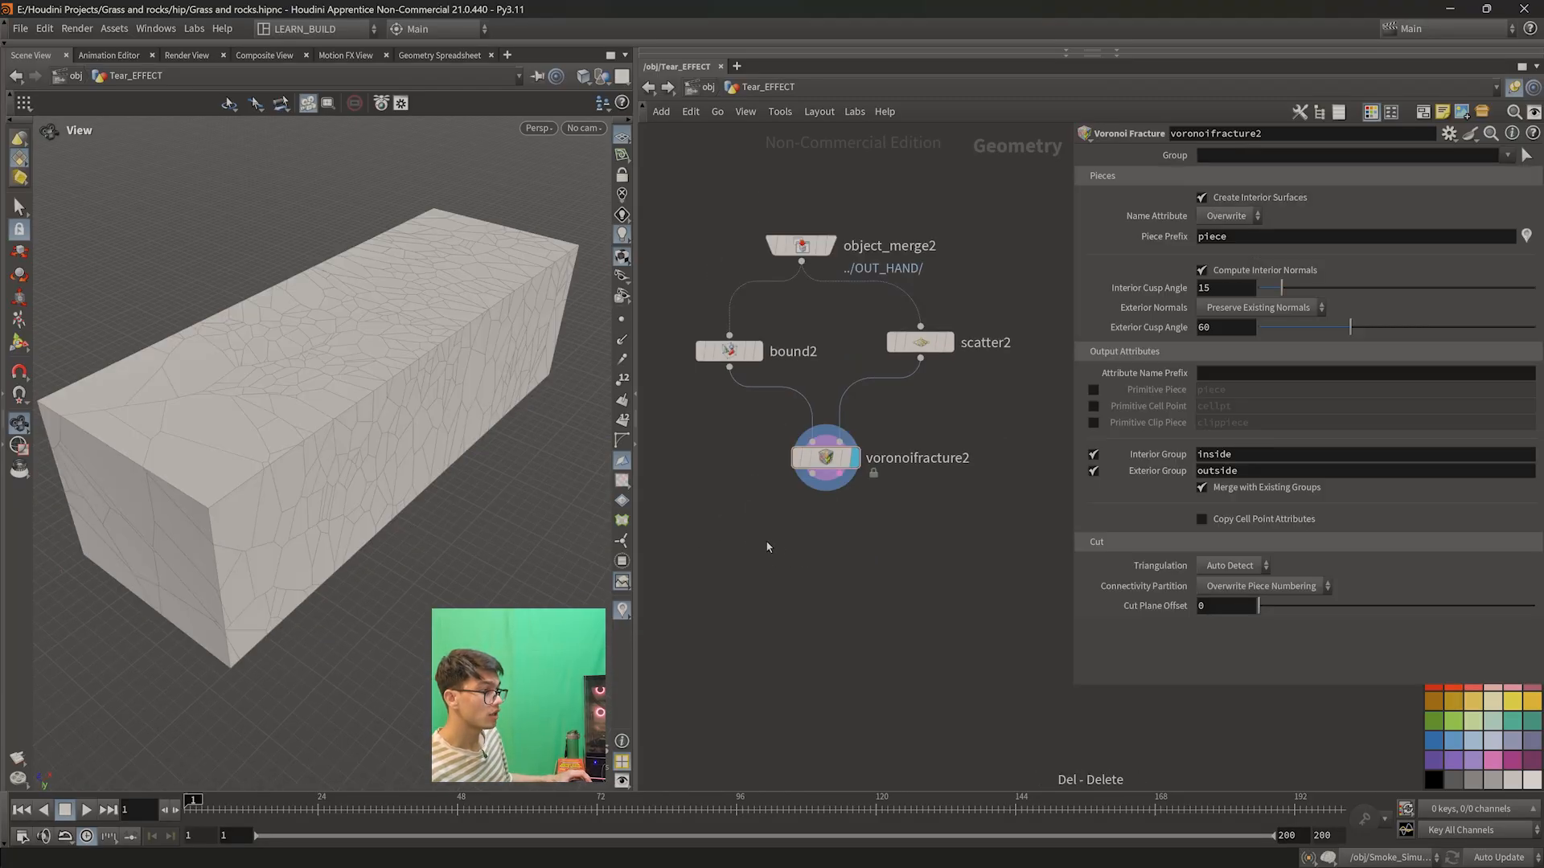
pyautogui.scroll(1, 834, 533)
pyautogui.moveTo(833, 533); pyautogui.dragTo(804, 479, button='middle')
pyautogui.moveTo(779, 407); pyautogui.dragTo(773, 486)
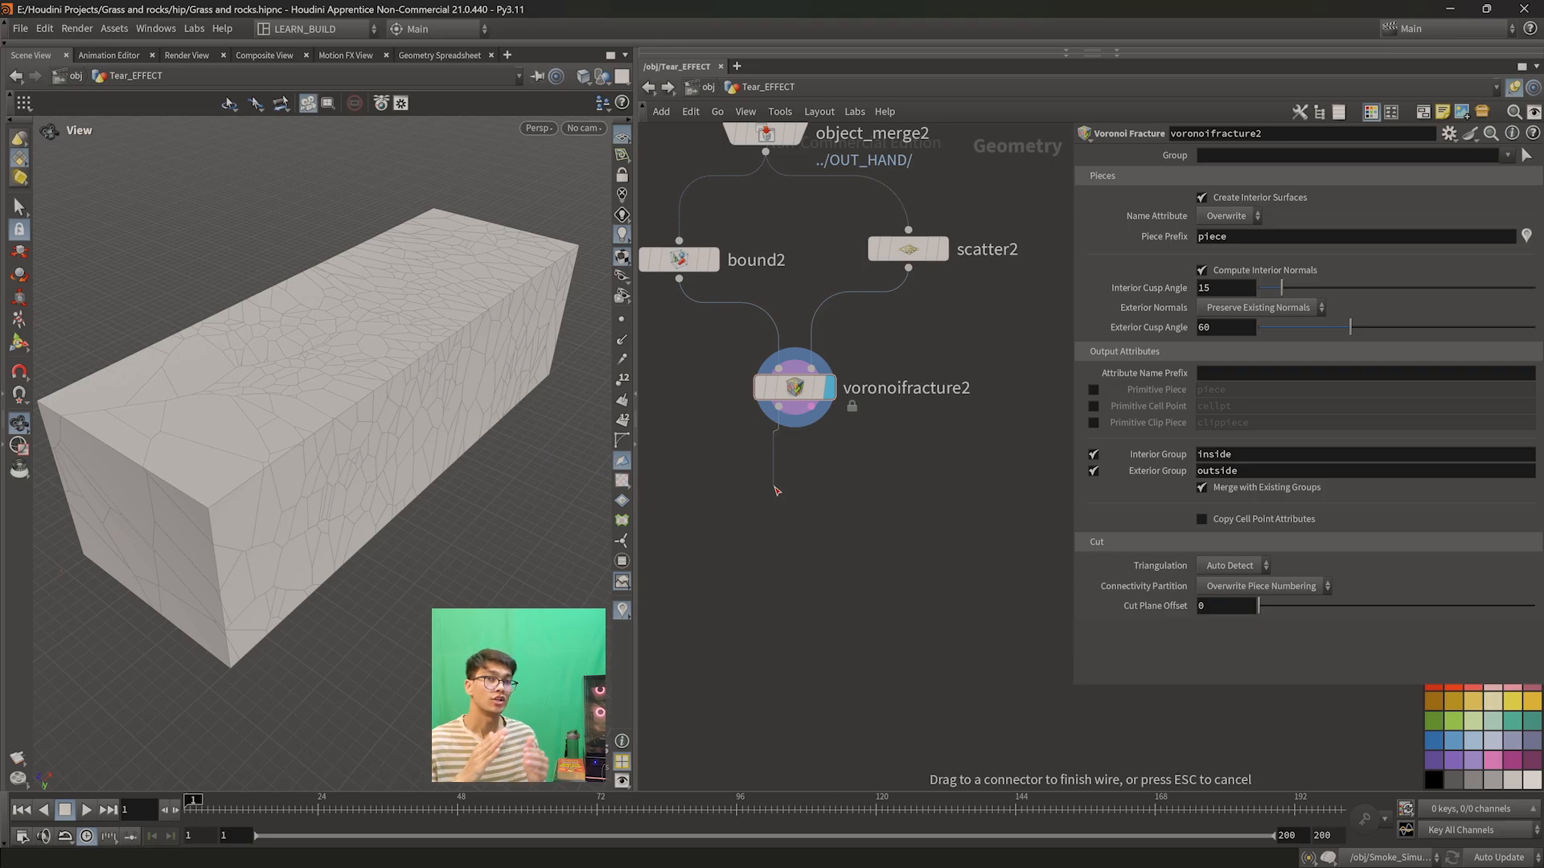
pyautogui.moveTo(776, 489); pyautogui.dragTo(799, 483)
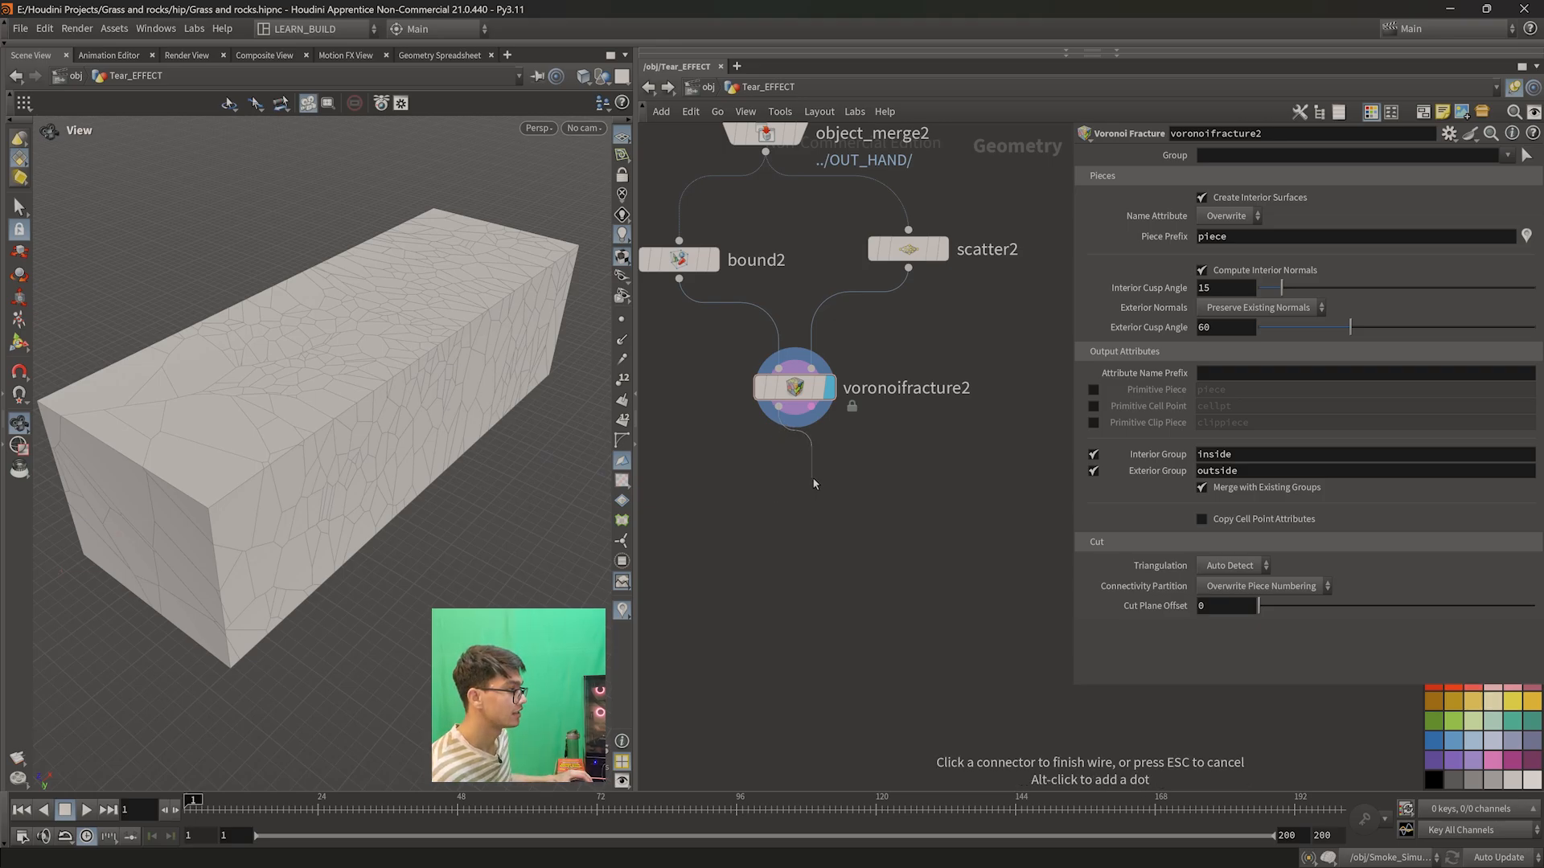
pyautogui.press('Escape')
pyautogui.moveTo(819, 443); pyautogui.dragTo(818, 424, button='middle')
pyautogui.moveTo(820, 519); pyautogui.dragTo(811, 517, button='middle')
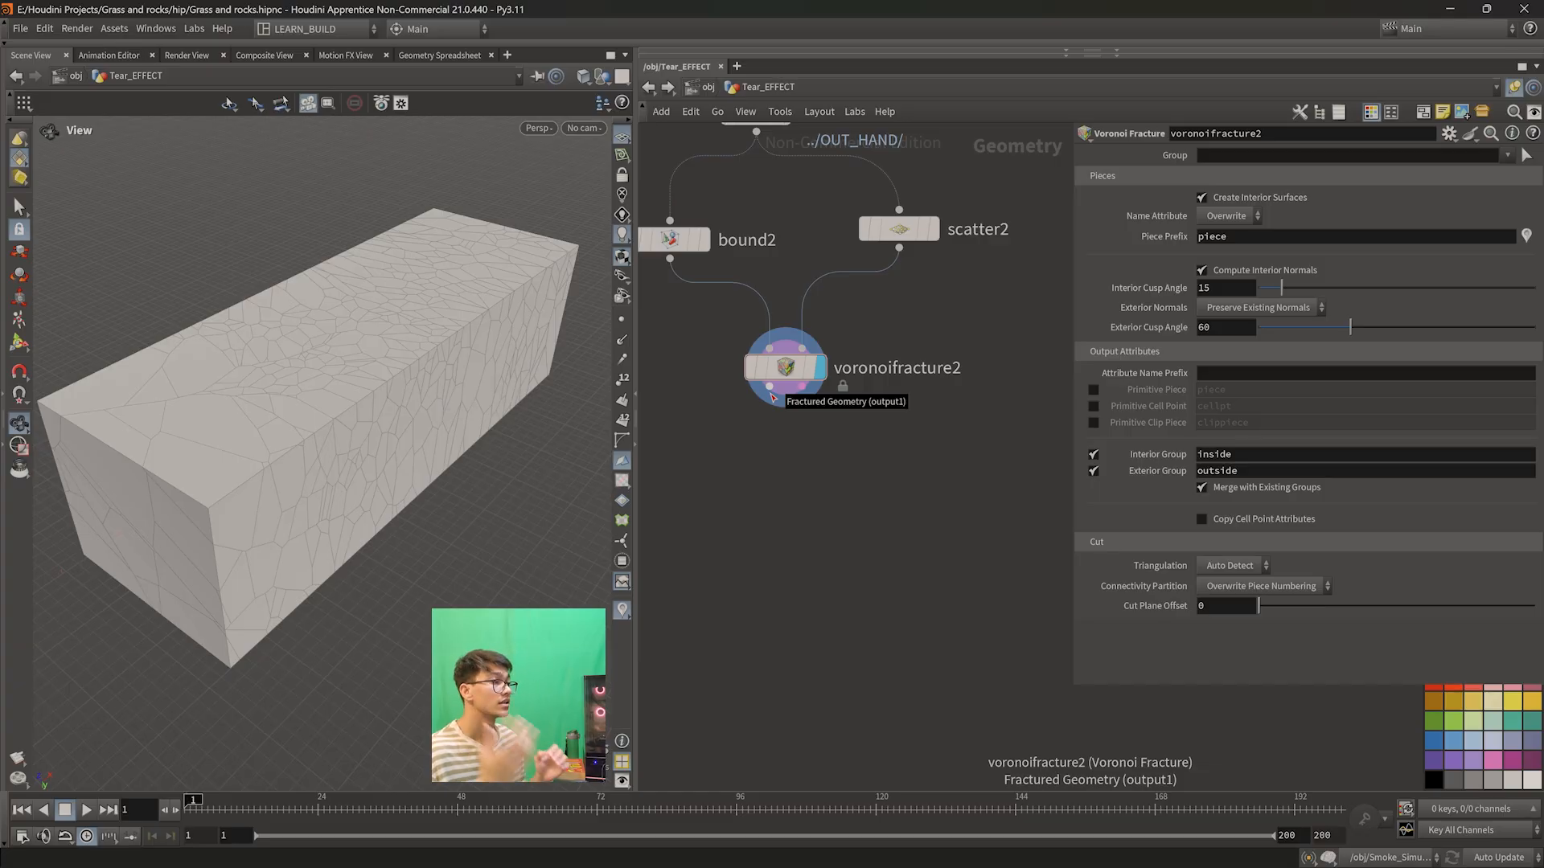
# - Add a Blast node fed by the fractured geometry output of voronoifracture2
pyautogui.click(772, 397)
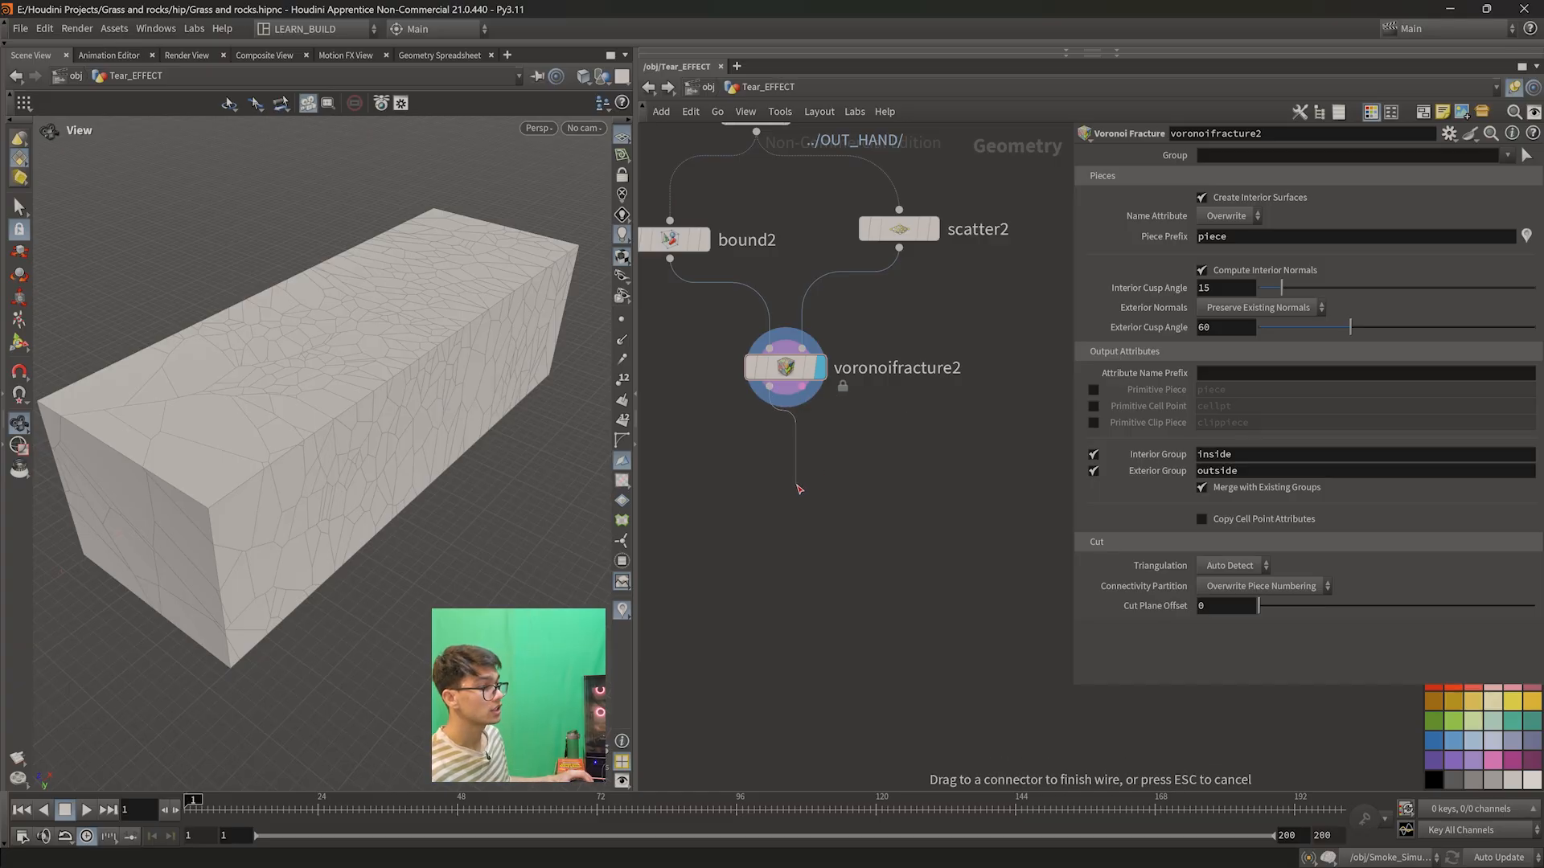
pyautogui.press('Tab')
pyautogui.write('b')
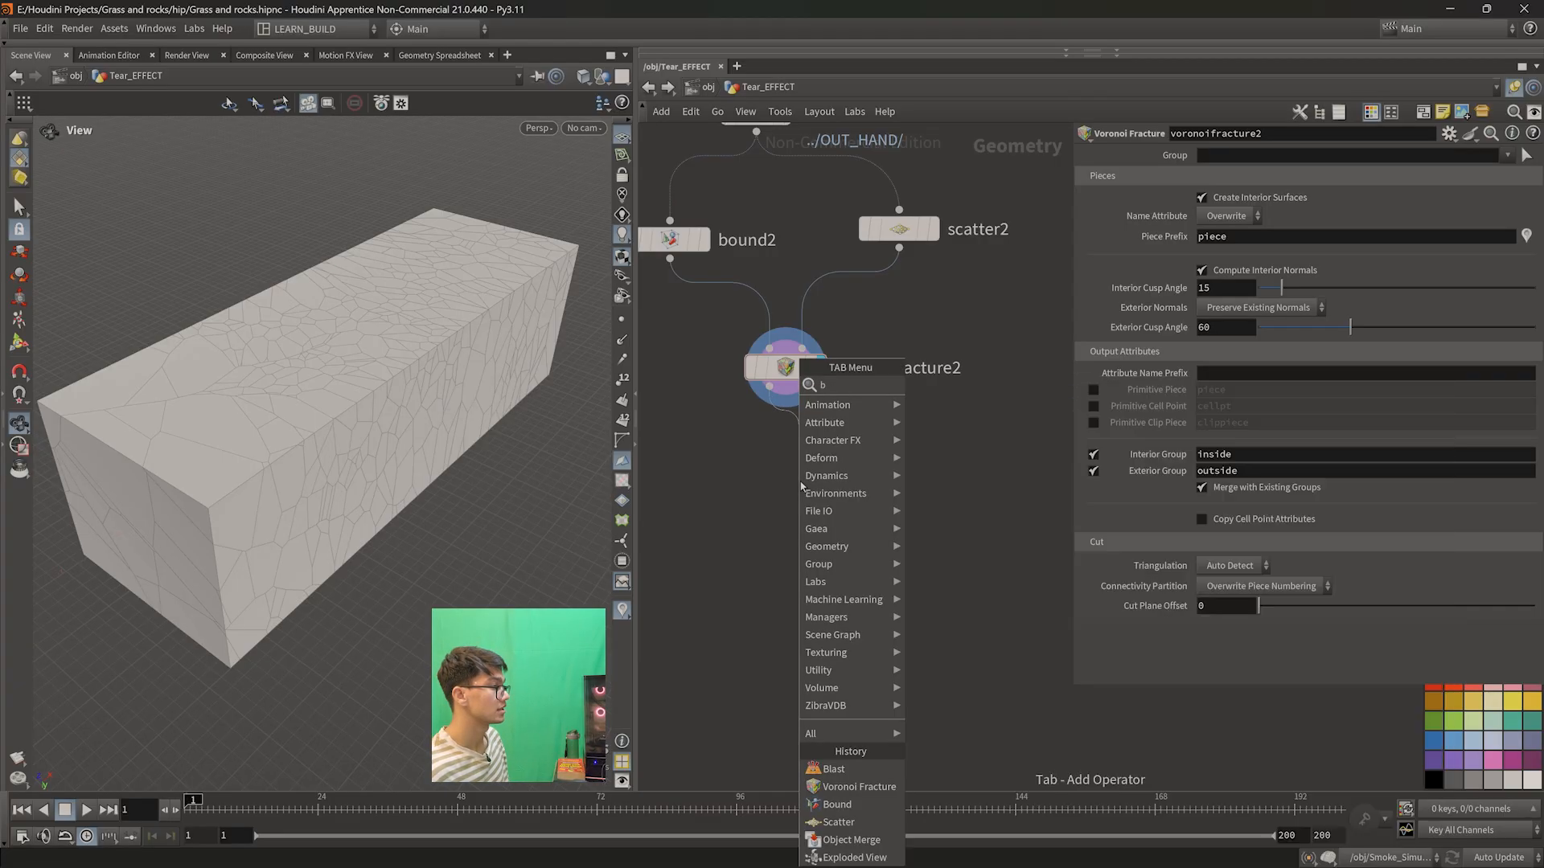
pyautogui.write('last')
pyautogui.press('Return')
pyautogui.press('Return')
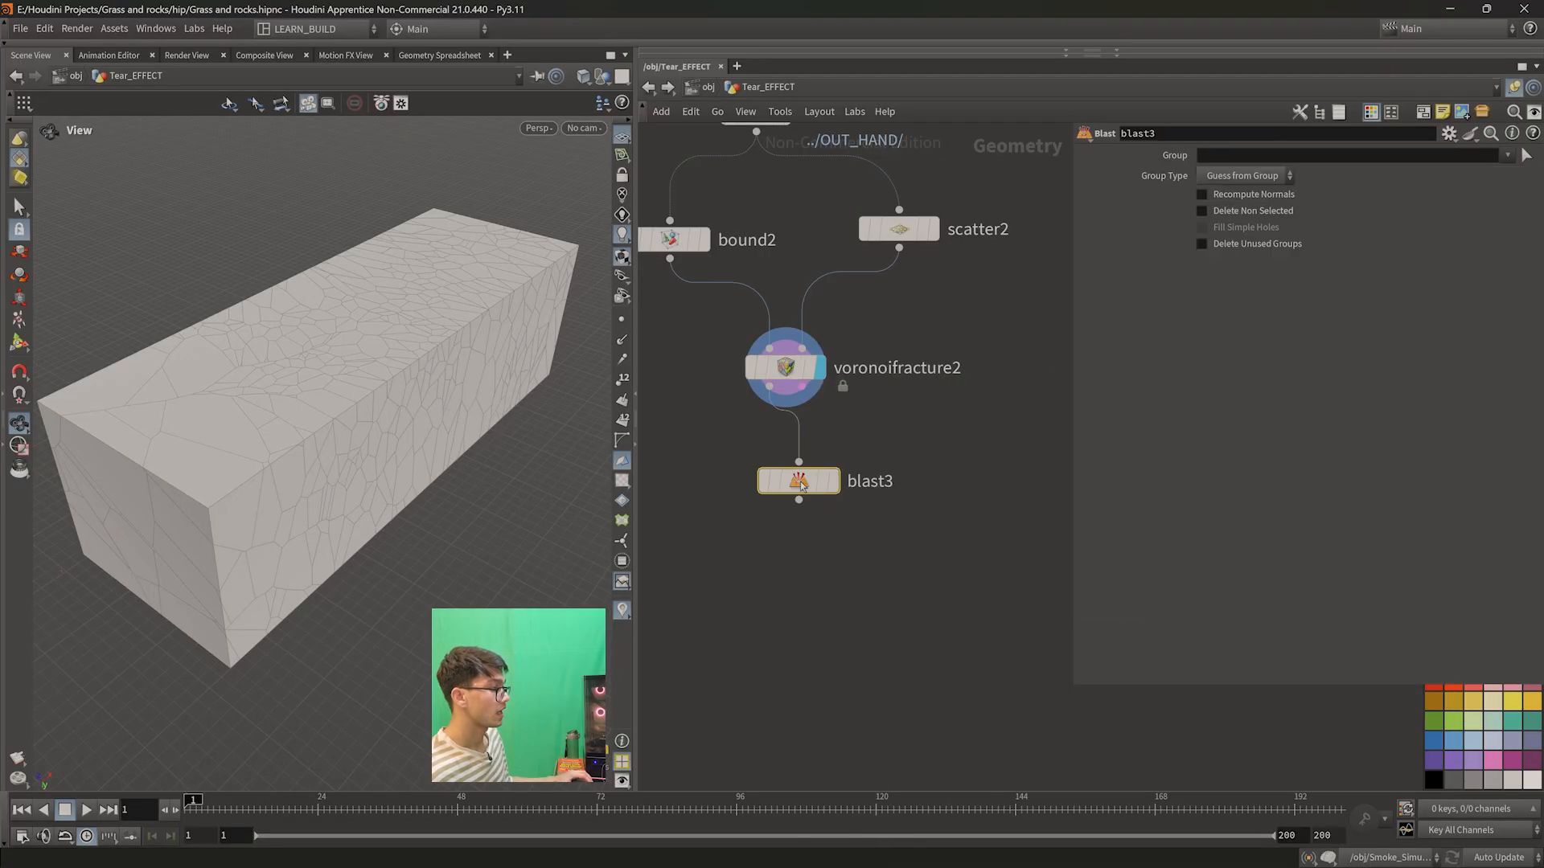
# - Align and display blast3, set its Group to inside, and enable Delete Non Selected to keep only the interior faces
pyautogui.moveTo(800, 484); pyautogui.dragTo(787, 472)
pyautogui.click(818, 468)
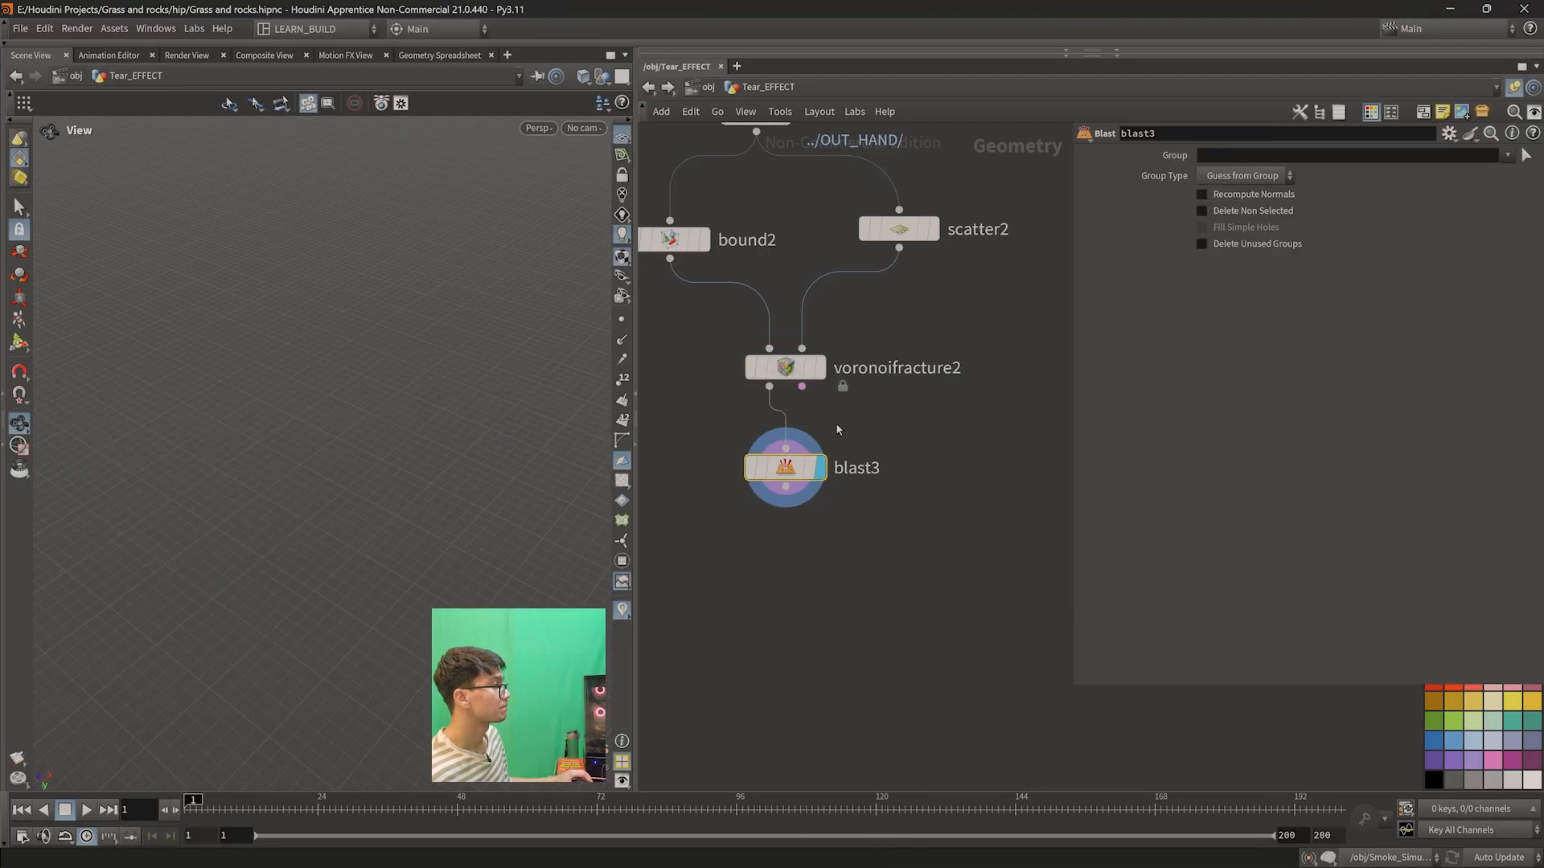
pyautogui.click(1505, 154)
pyautogui.click(1484, 197)
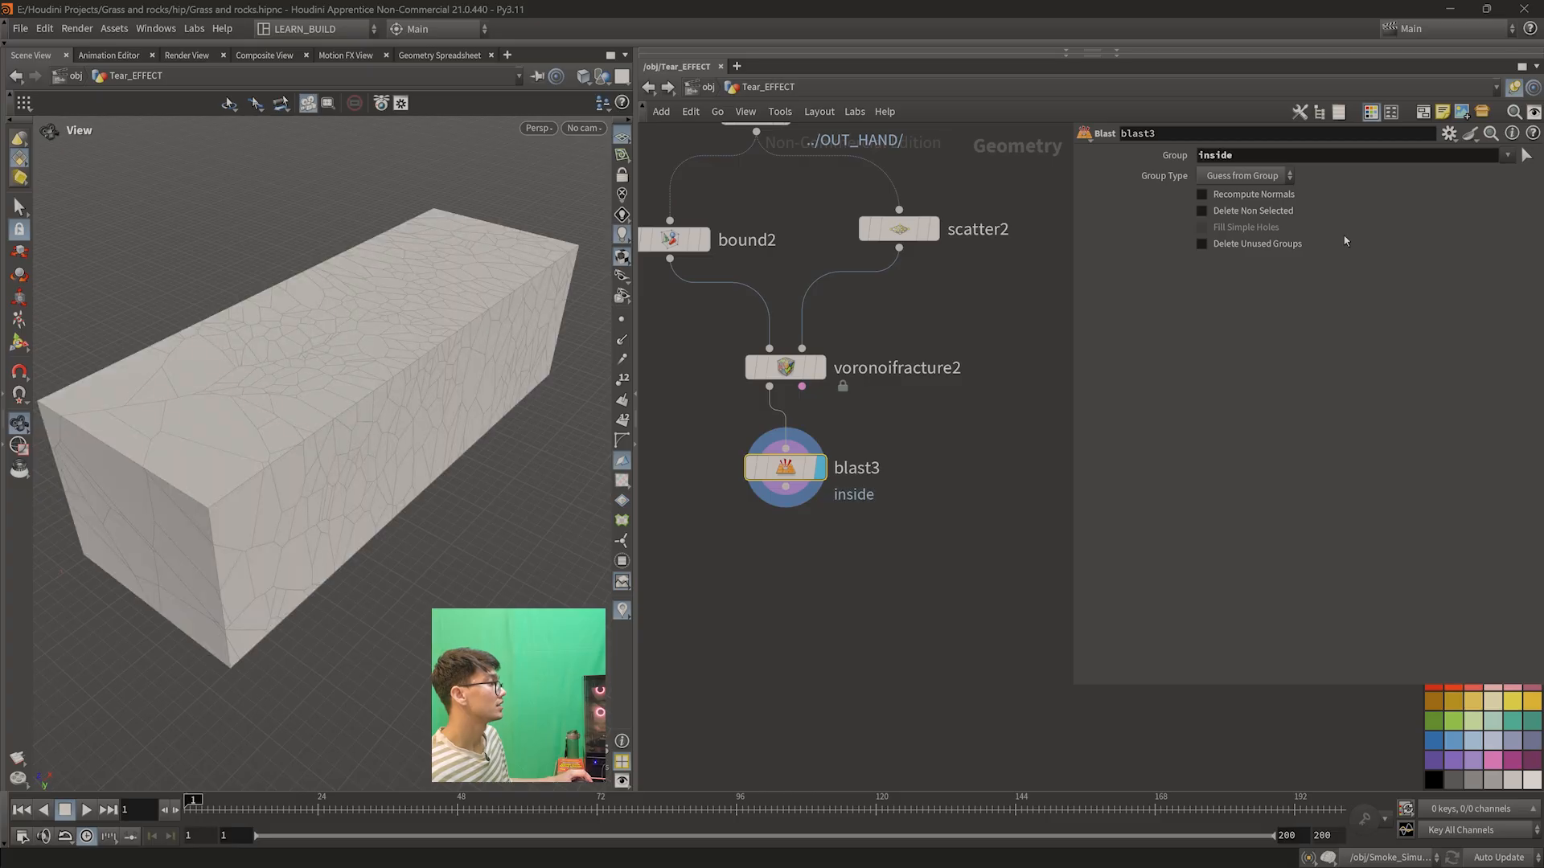
pyautogui.click(1201, 210)
pyautogui.scroll(5, 474, 492)
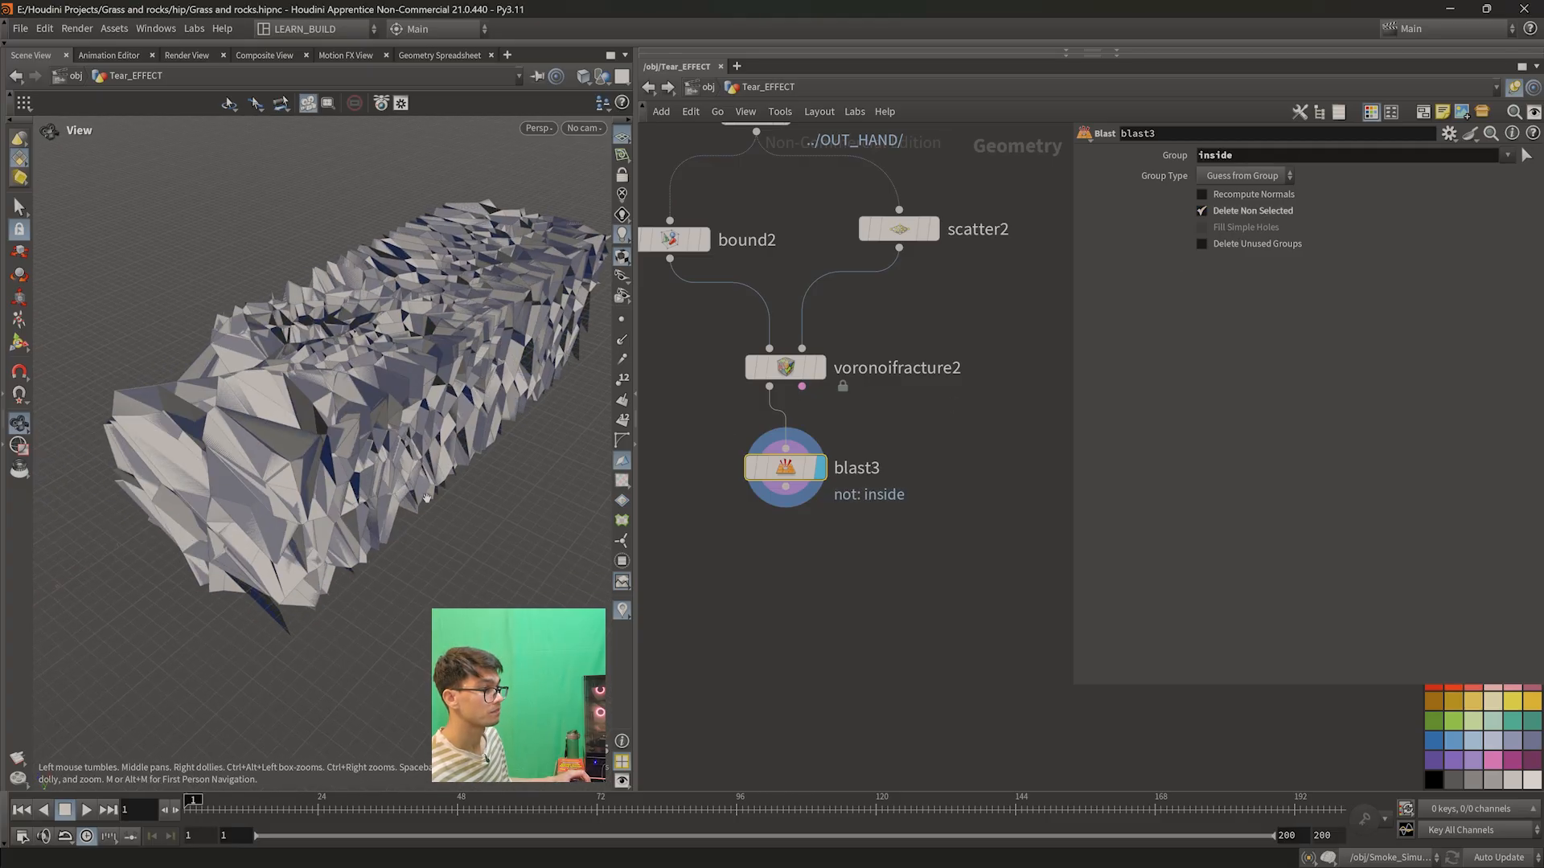
pyautogui.moveTo(475, 492); pyautogui.dragTo(319, 428)
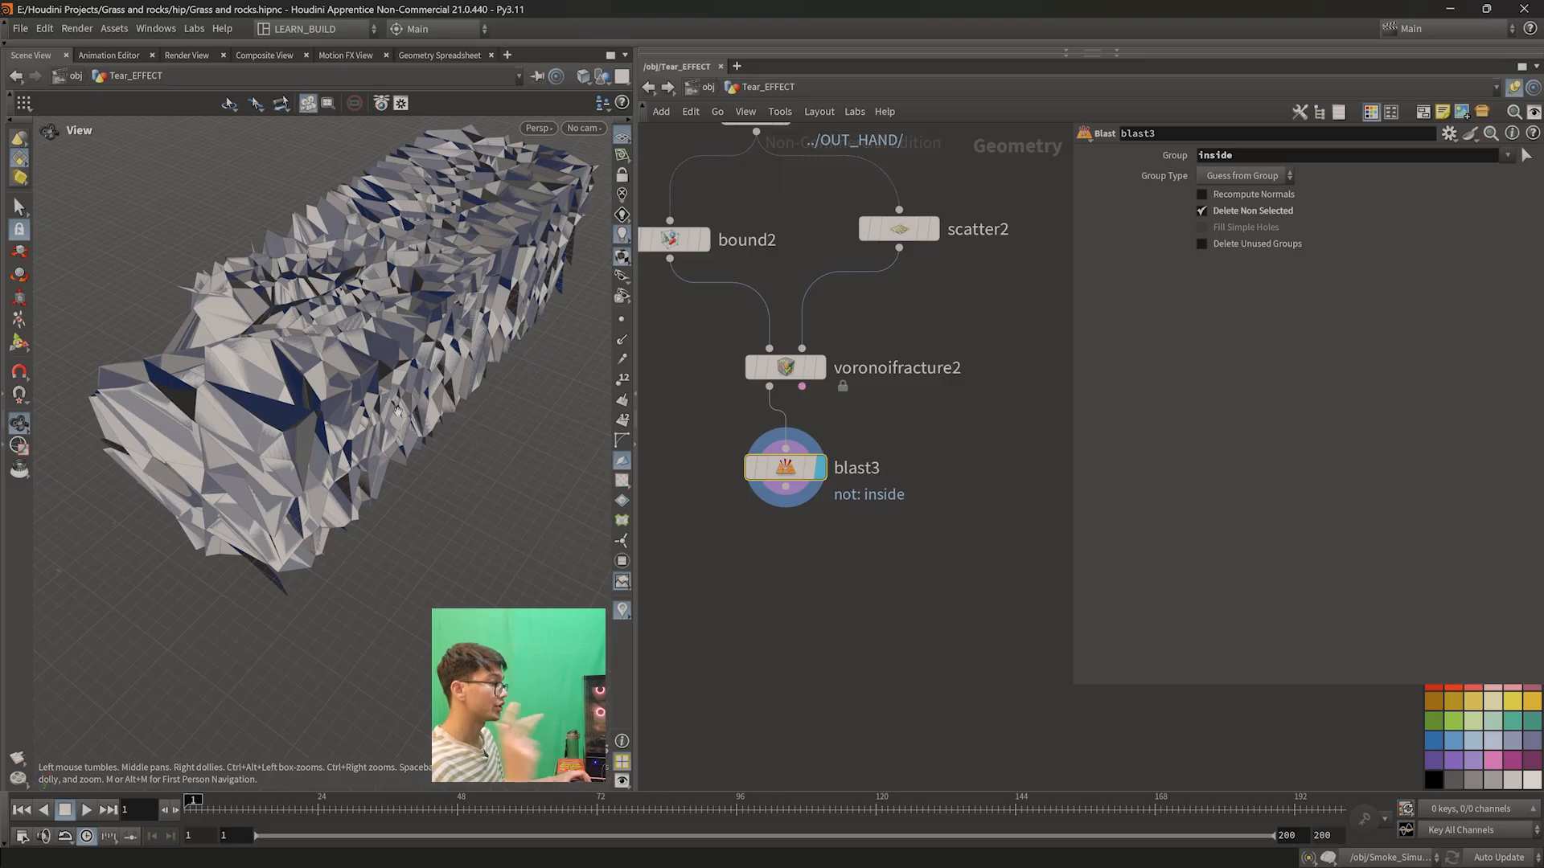
pyautogui.moveTo(311, 422); pyautogui.dragTo(343, 328)
pyautogui.scroll(3, 303, 416)
pyautogui.scroll(2, 321, 450)
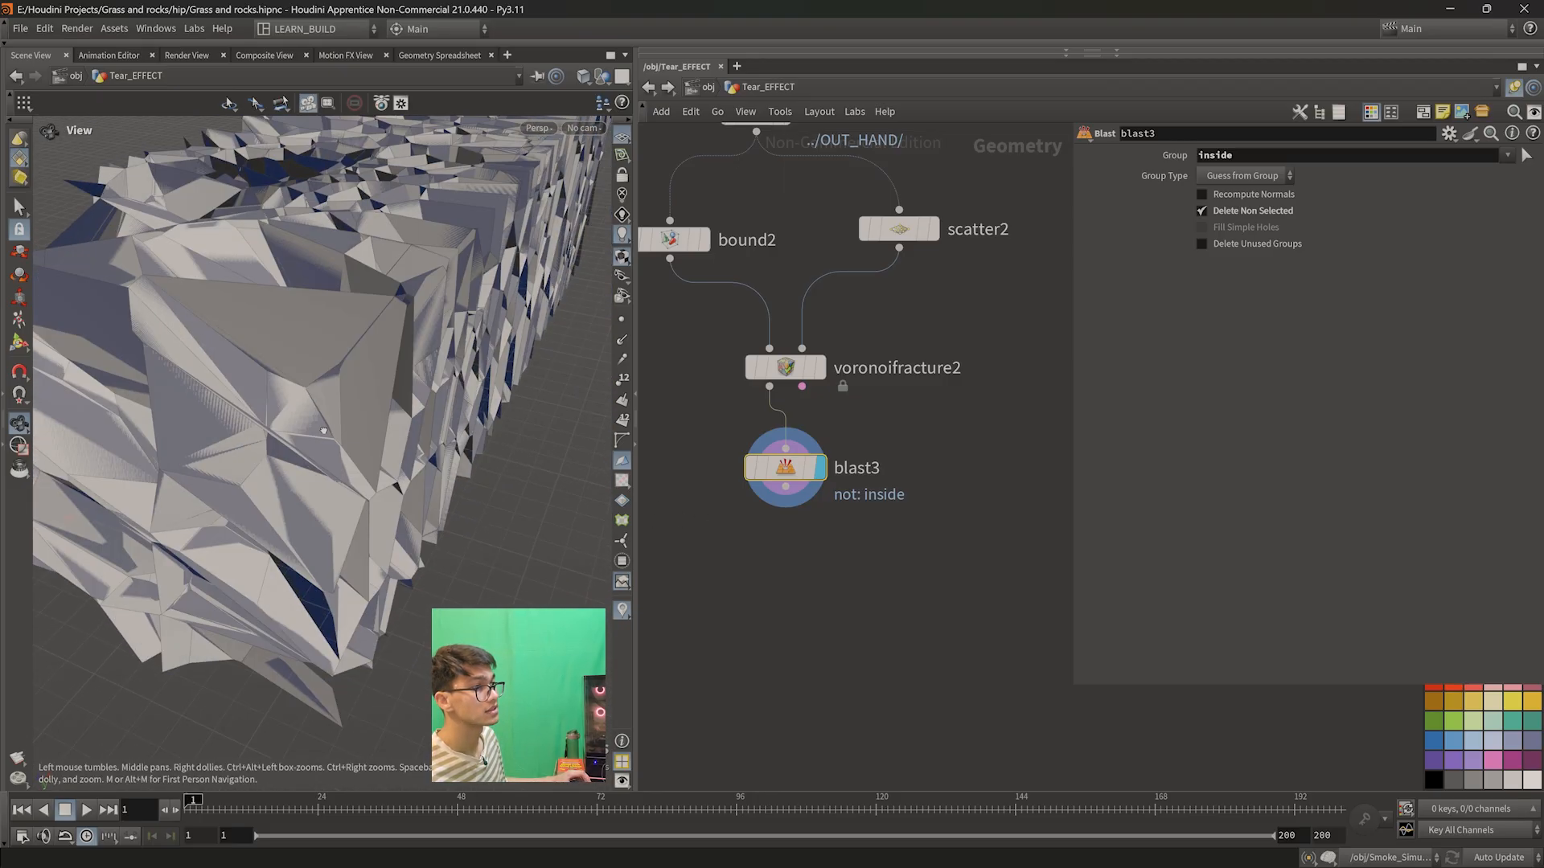
# - Try to pick a single interior face with primitive selection and move it
pyautogui.click(20, 158)
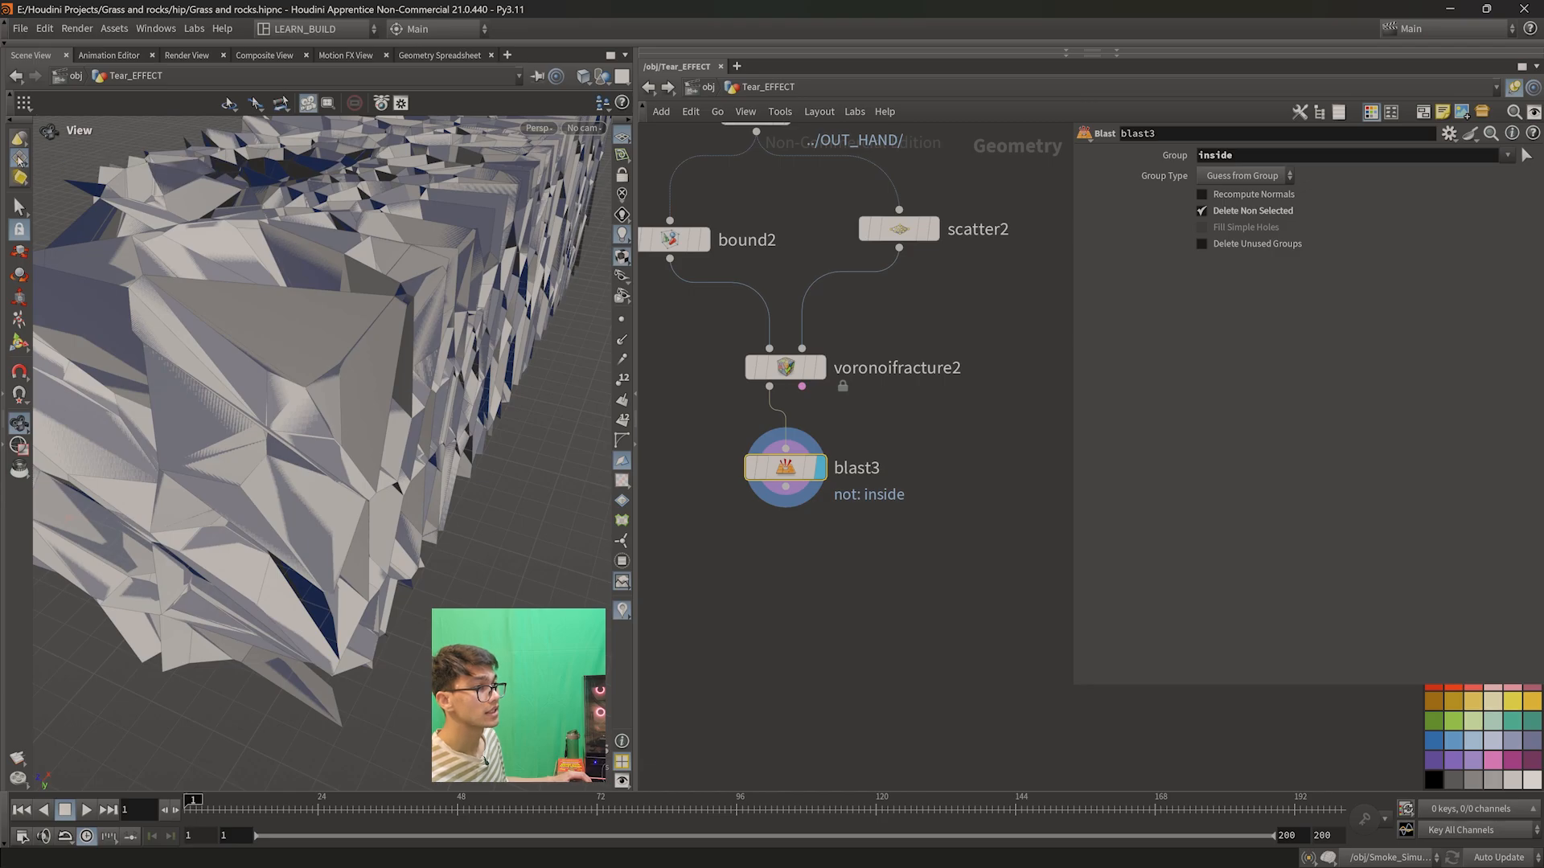
pyautogui.rightClick(20, 158)
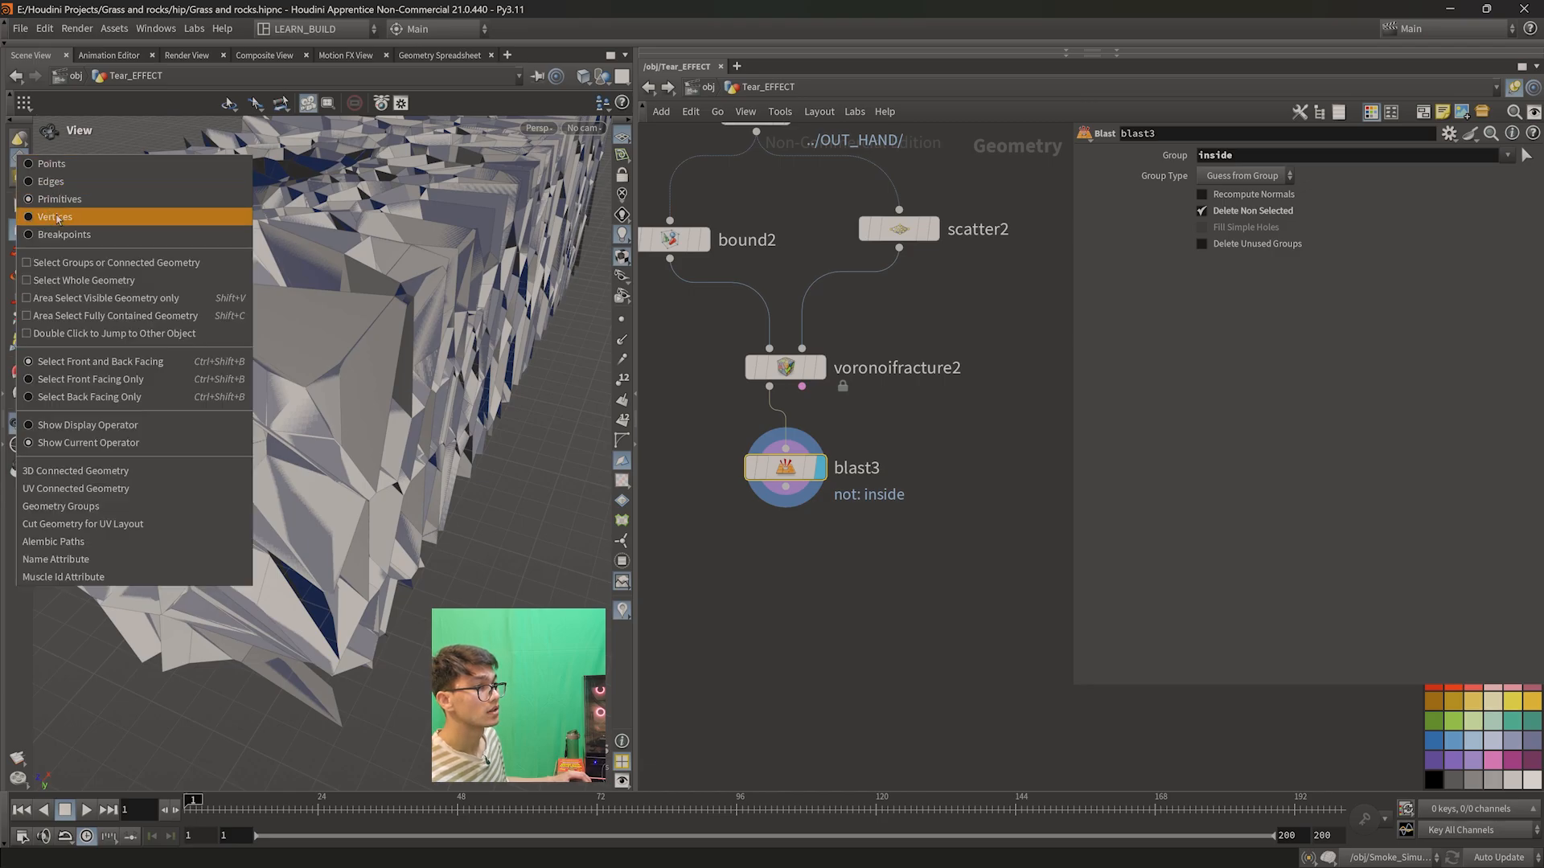
pyautogui.click(62, 199)
pyautogui.moveTo(338, 362); pyautogui.dragTo(201, 338)
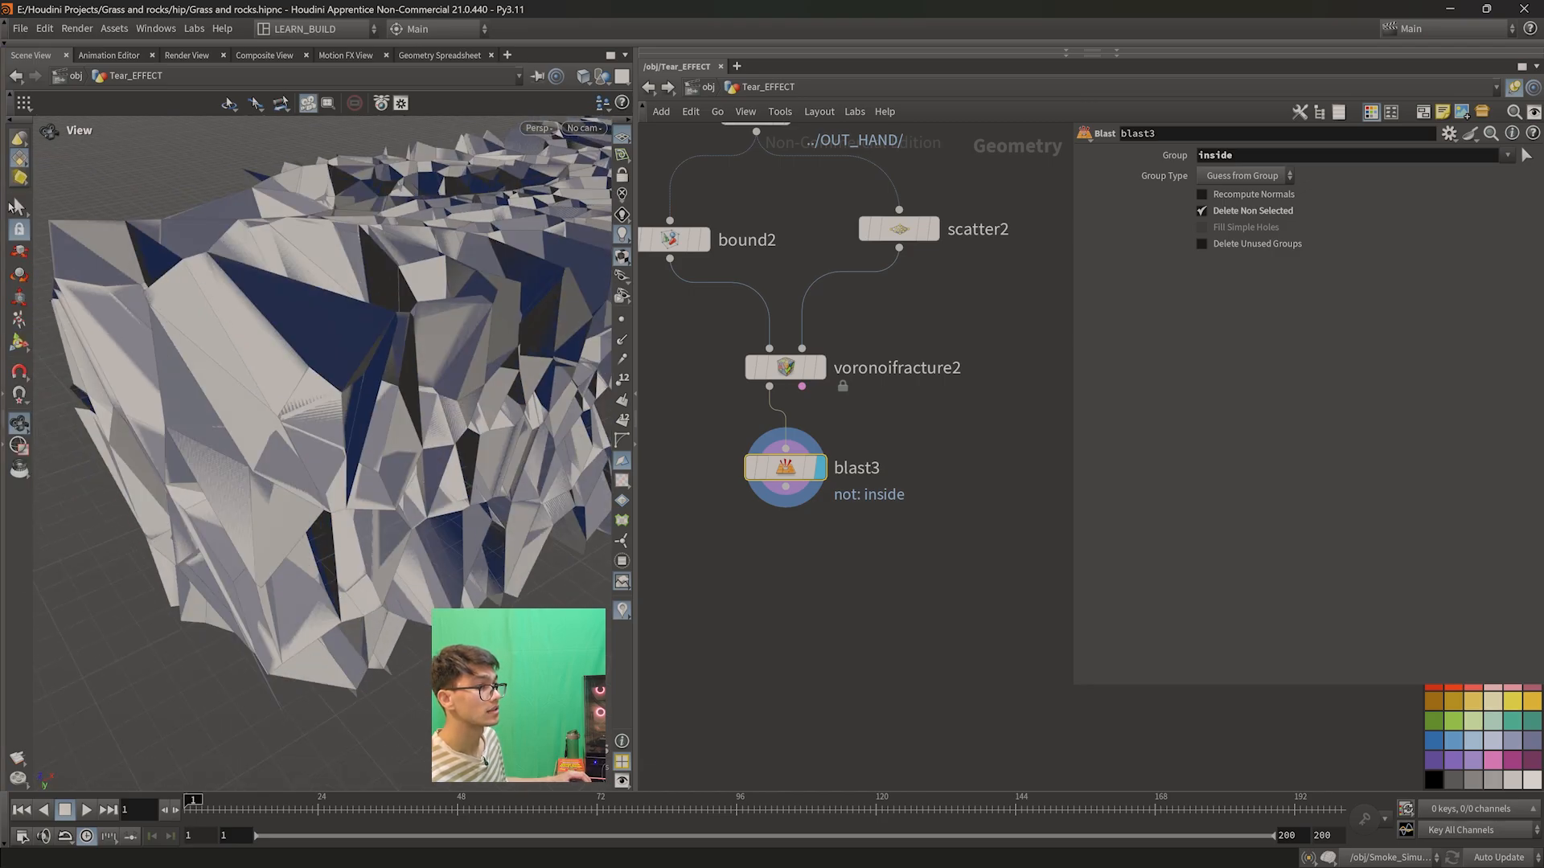
pyautogui.click(19, 207)
pyautogui.keyDown('alt'); pyautogui.moveTo(297, 344); pyautogui.dragTo(233, 354); pyautogui.keyUp('alt')
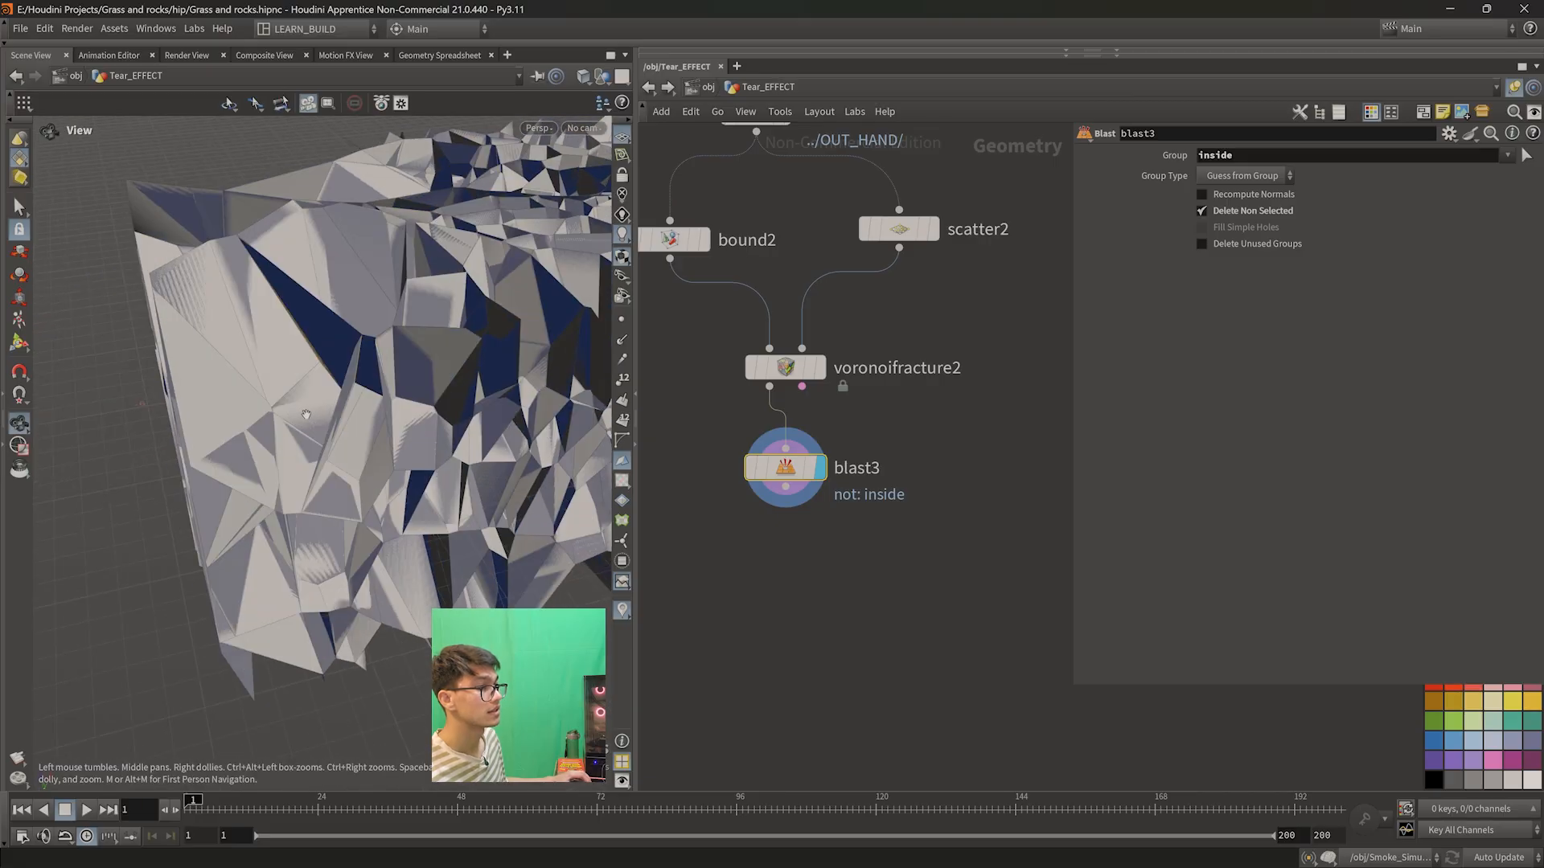
pyautogui.click(19, 252)
pyautogui.click(279, 371)
pyautogui.moveTo(245, 386); pyautogui.dragTo(227, 396)
# - Undo the face move and delete the leftover edit, returning to the Blast result
pyautogui.hotkey('ctrl', 'z')
pyautogui.hotkey('ctrl', 'shift', 'z')
pyautogui.hotkey('ctrl', 'z')
pyautogui.hotkey('ctrl', 'shift', 'z')
pyautogui.click(780, 467)
pyautogui.press('Delete')
# - Turn on point display and examine the points around the gaps between the interior faces
pyautogui.click(31, 422)
pyautogui.moveTo(257, 483); pyautogui.dragTo(359, 550)
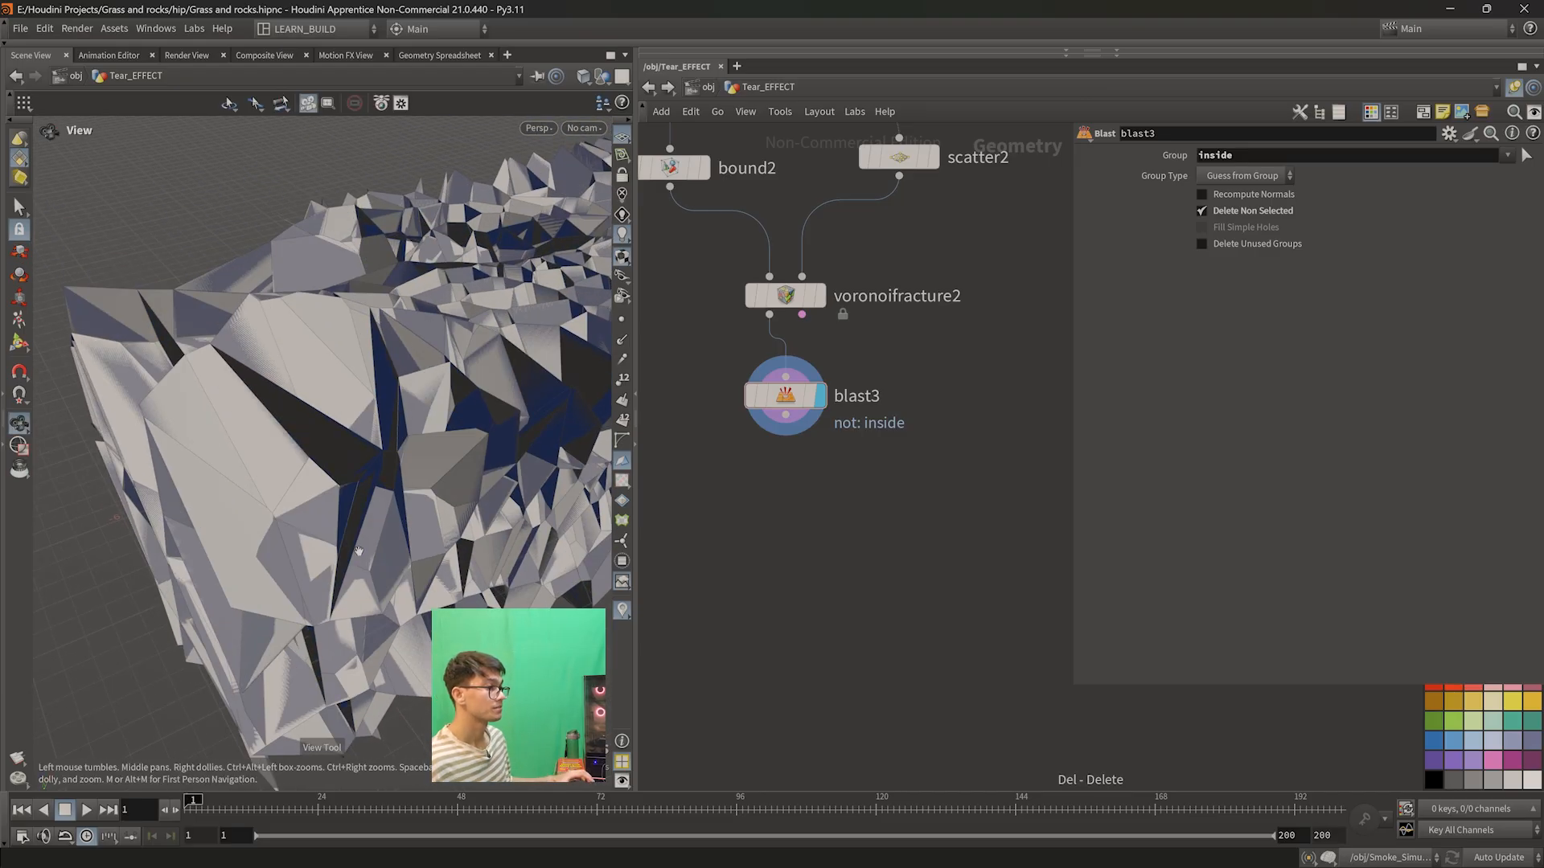
pyautogui.moveTo(170, 318); pyautogui.dragTo(454, 398)
pyautogui.click(621, 319)
pyautogui.moveTo(434, 321); pyautogui.dragTo(352, 388)
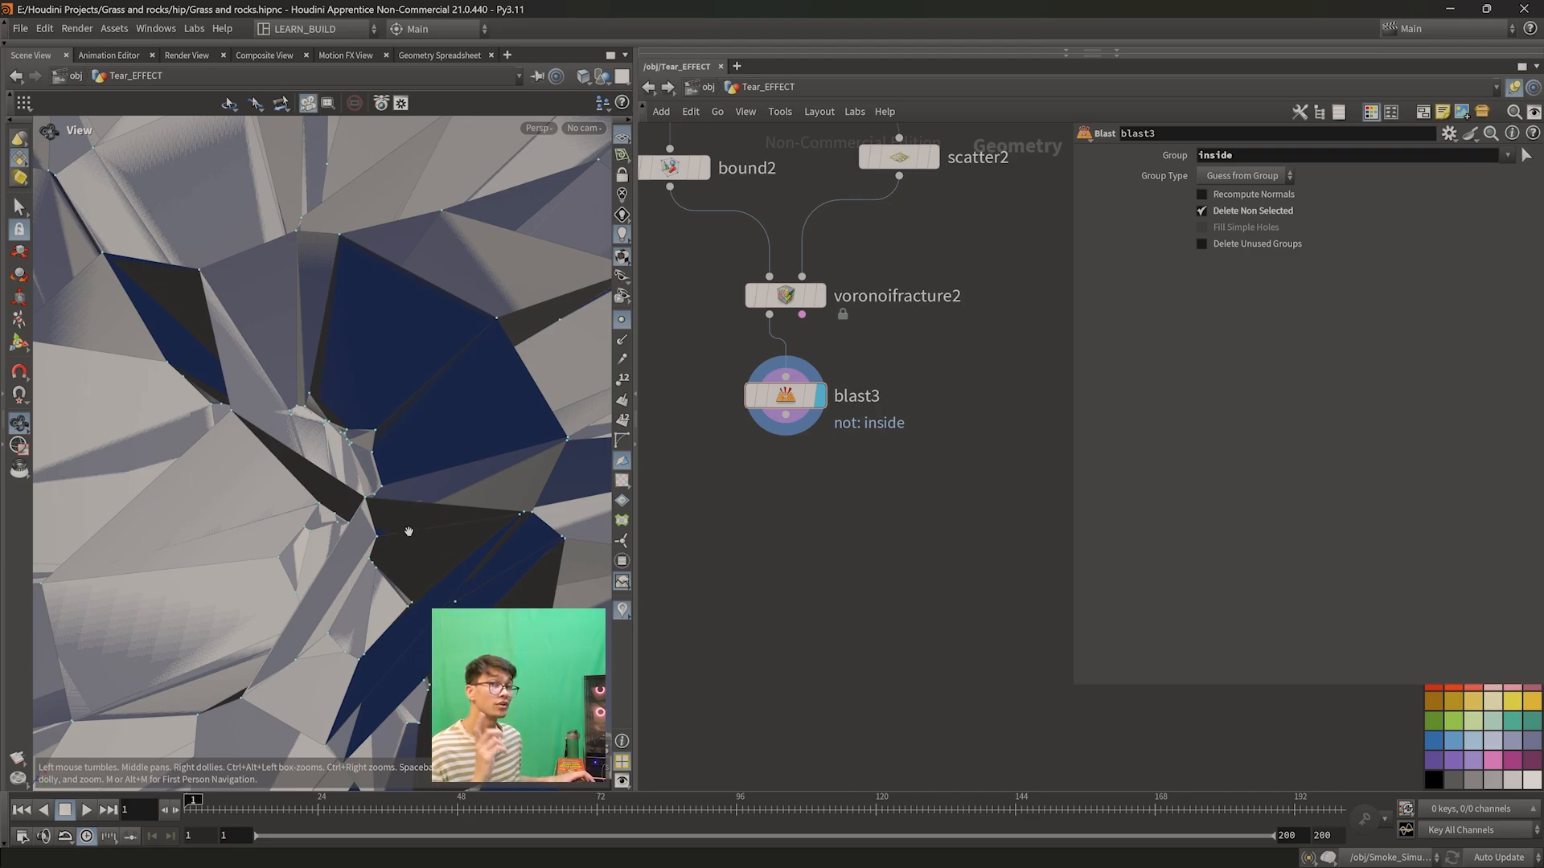
# - Place blast3 closer beneath voronoifracture2 and open its point data in the Geometry Spreadsheet
pyautogui.moveTo(871, 518); pyautogui.dragTo(871, 533, button='middle')
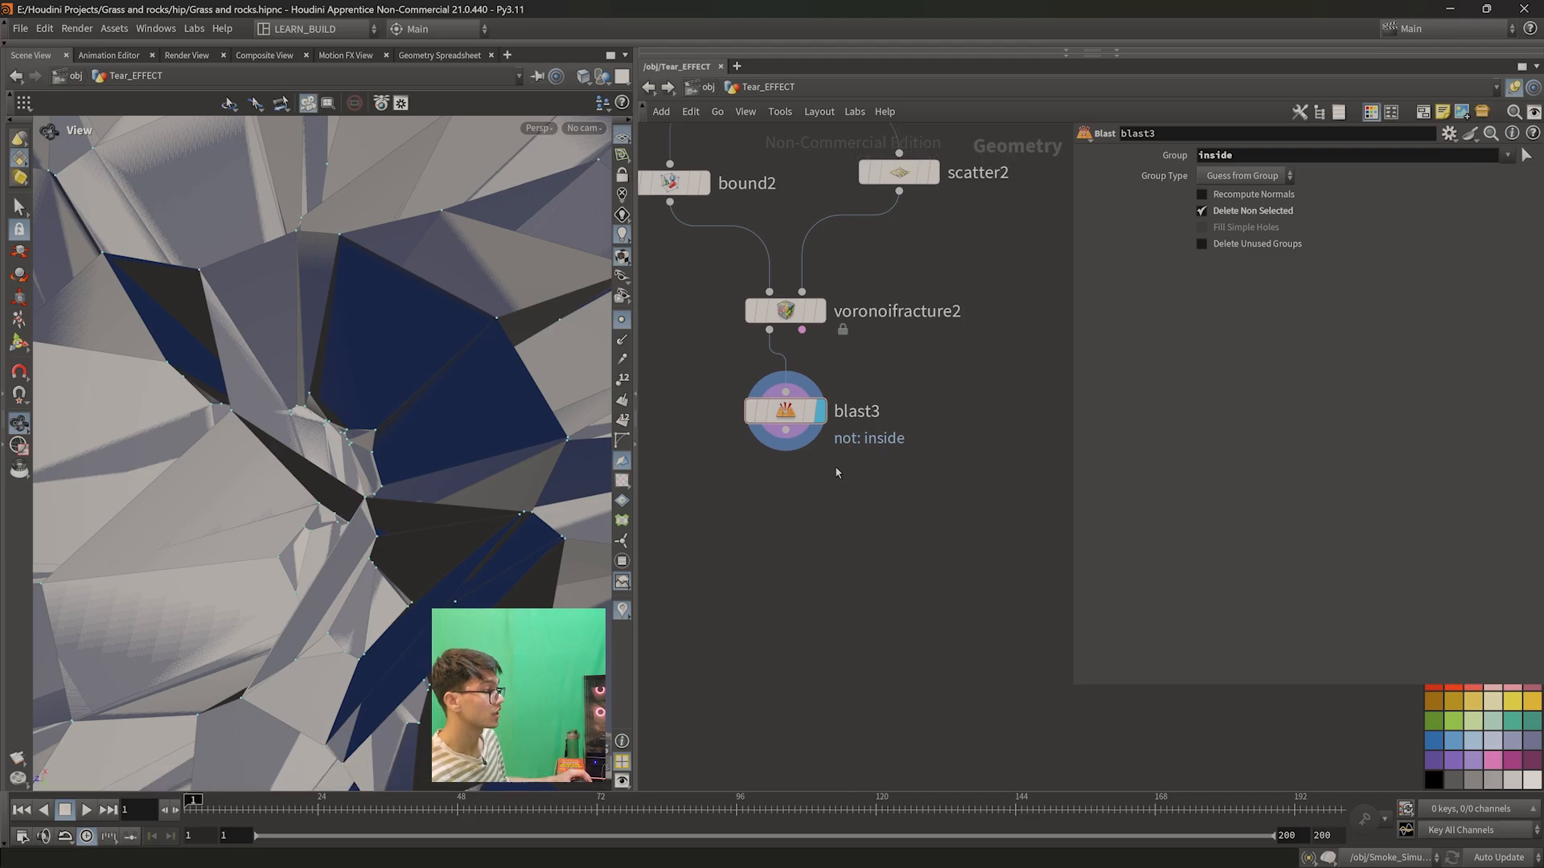
pyautogui.moveTo(785, 411); pyautogui.dragTo(785, 381)
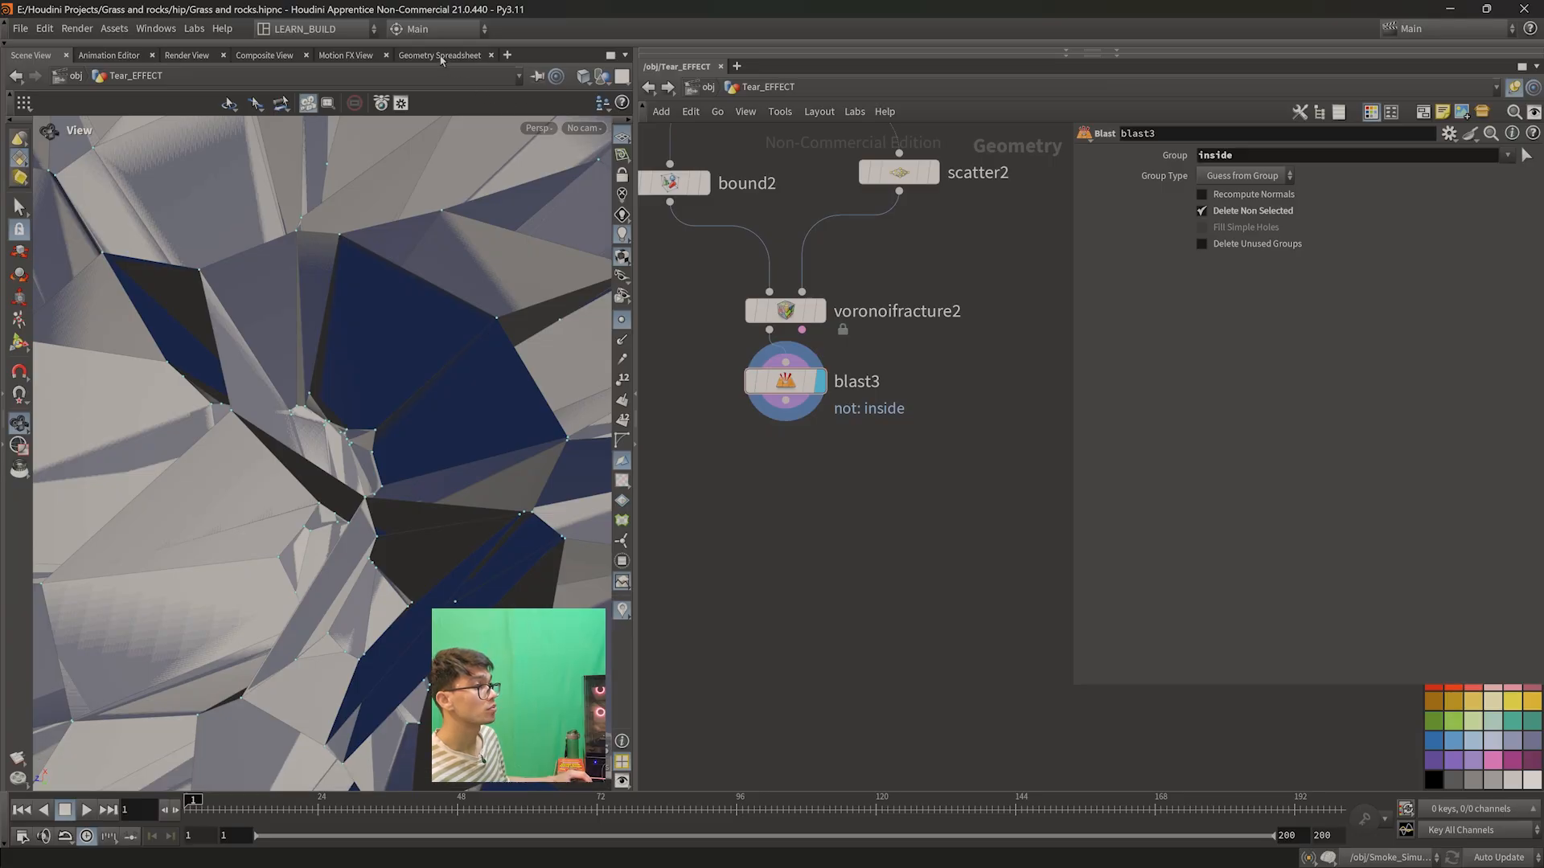
pyautogui.click(440, 55)
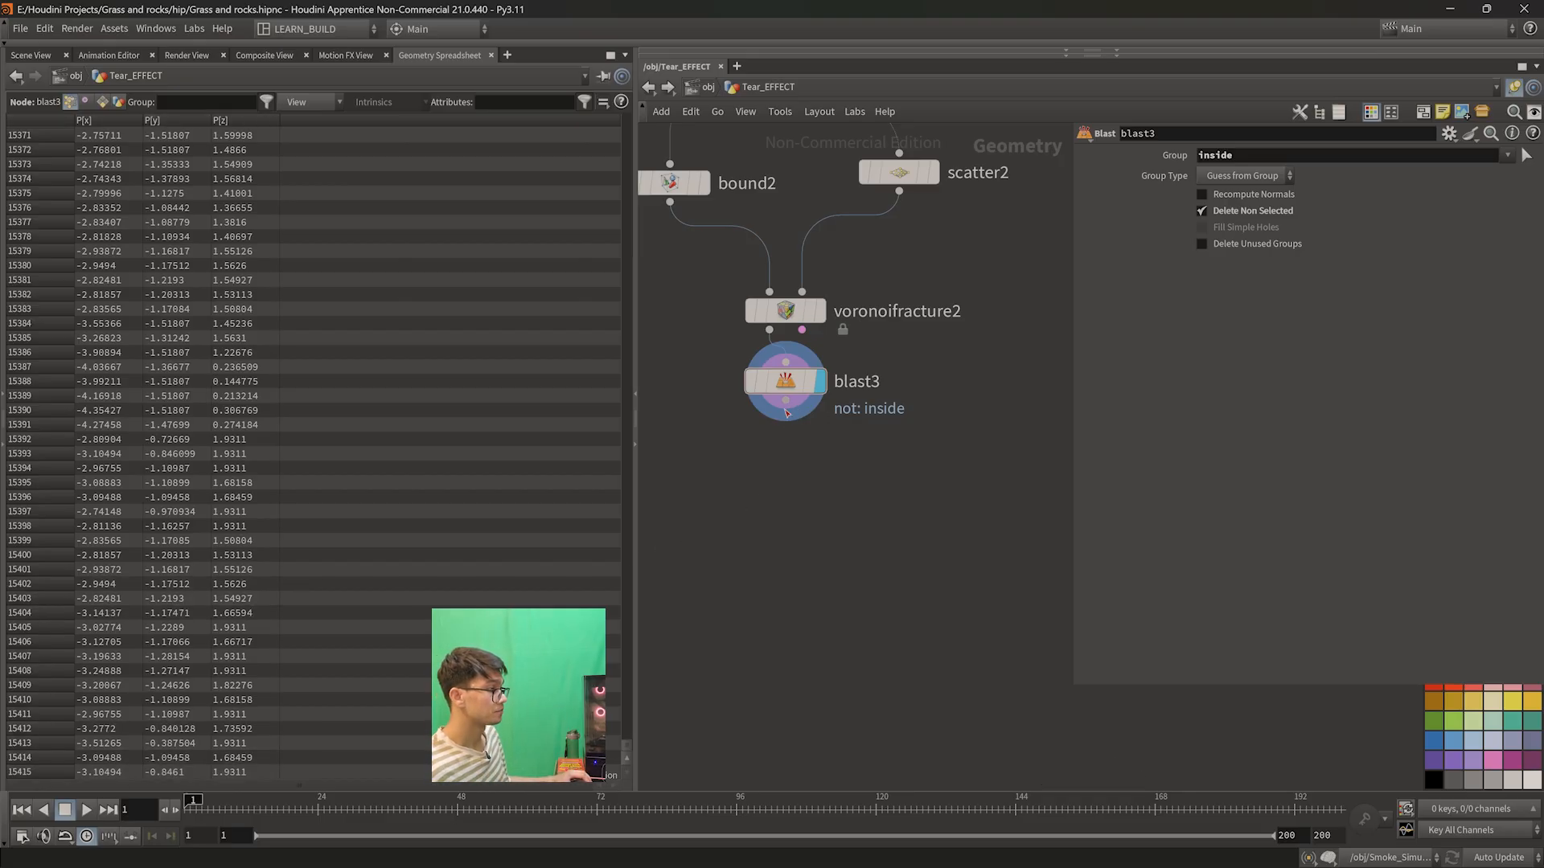
# - Add a Fuse node fed by blast3, align it beneath, and display it
pyautogui.press('Tab')
pyautogui.write('fuse')
pyautogui.press('Return')
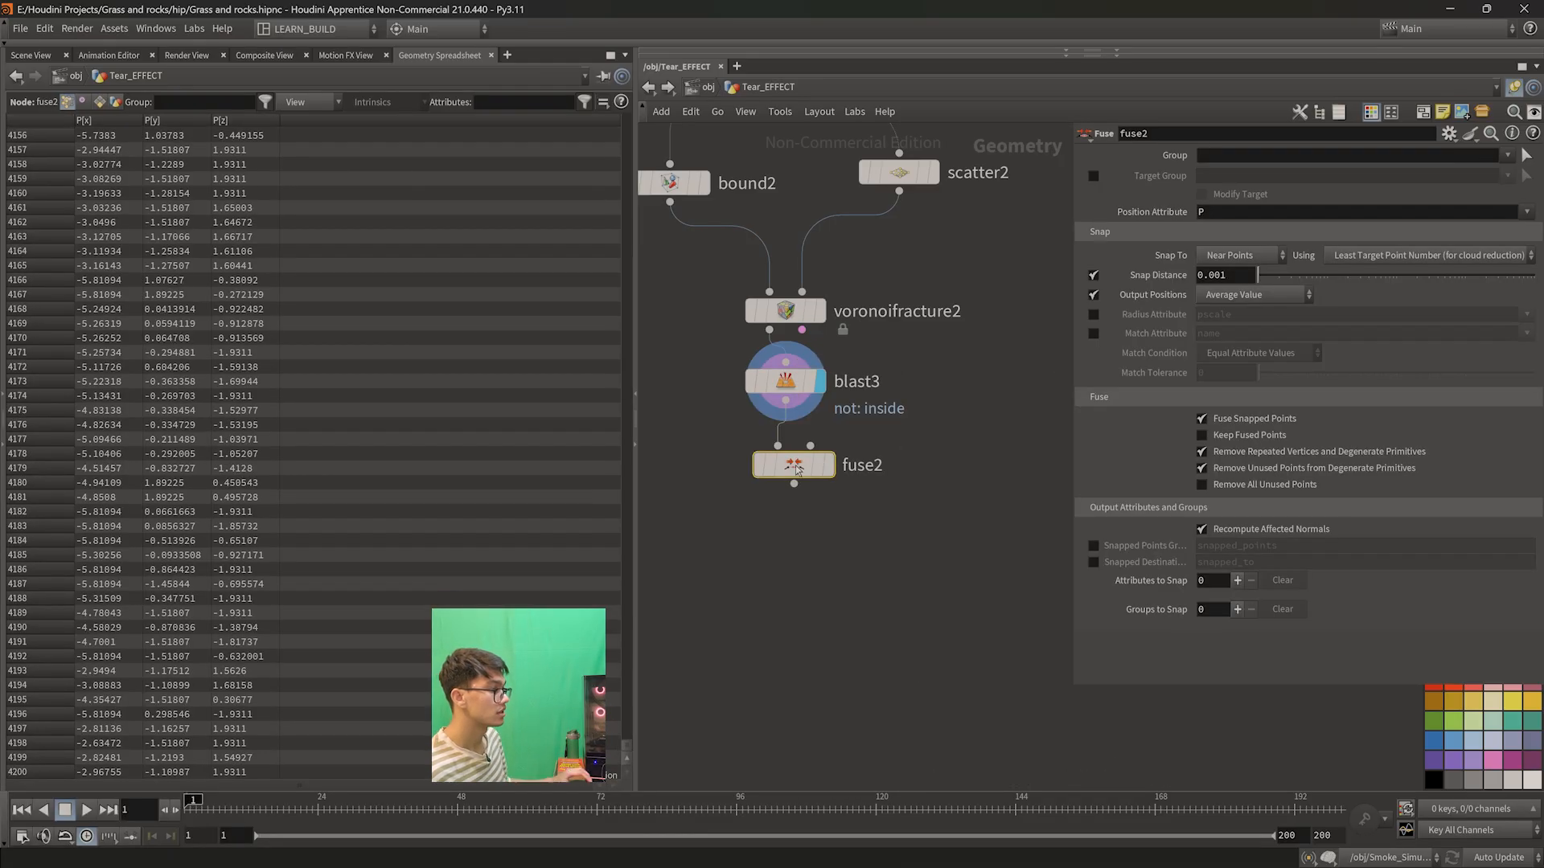
pyautogui.moveTo(869, 540); pyautogui.dragTo(720, 450)
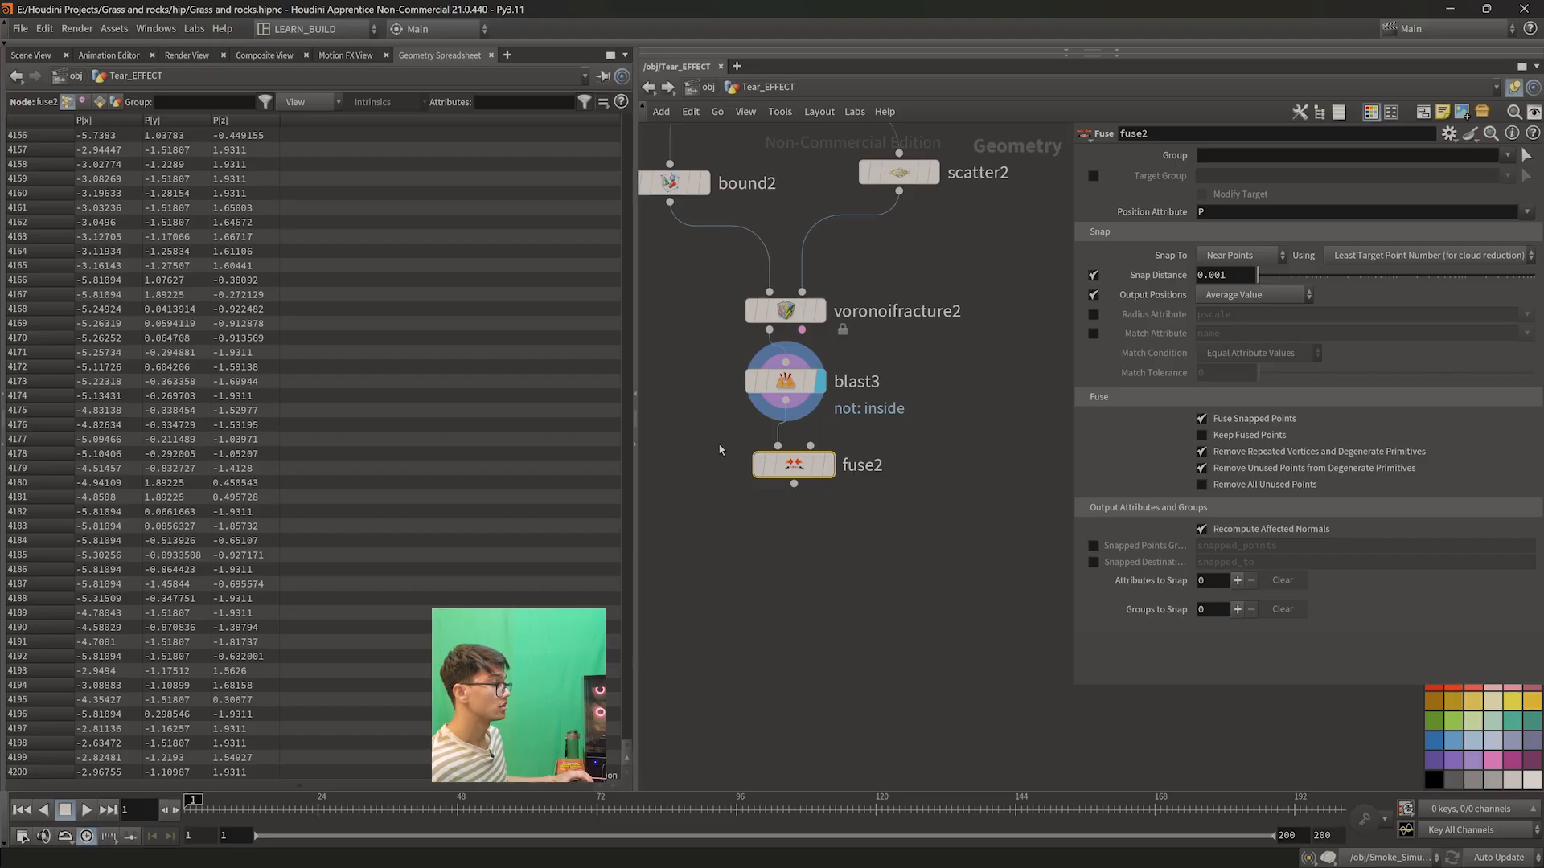
pyautogui.moveTo(794, 470); pyautogui.dragTo(784, 472)
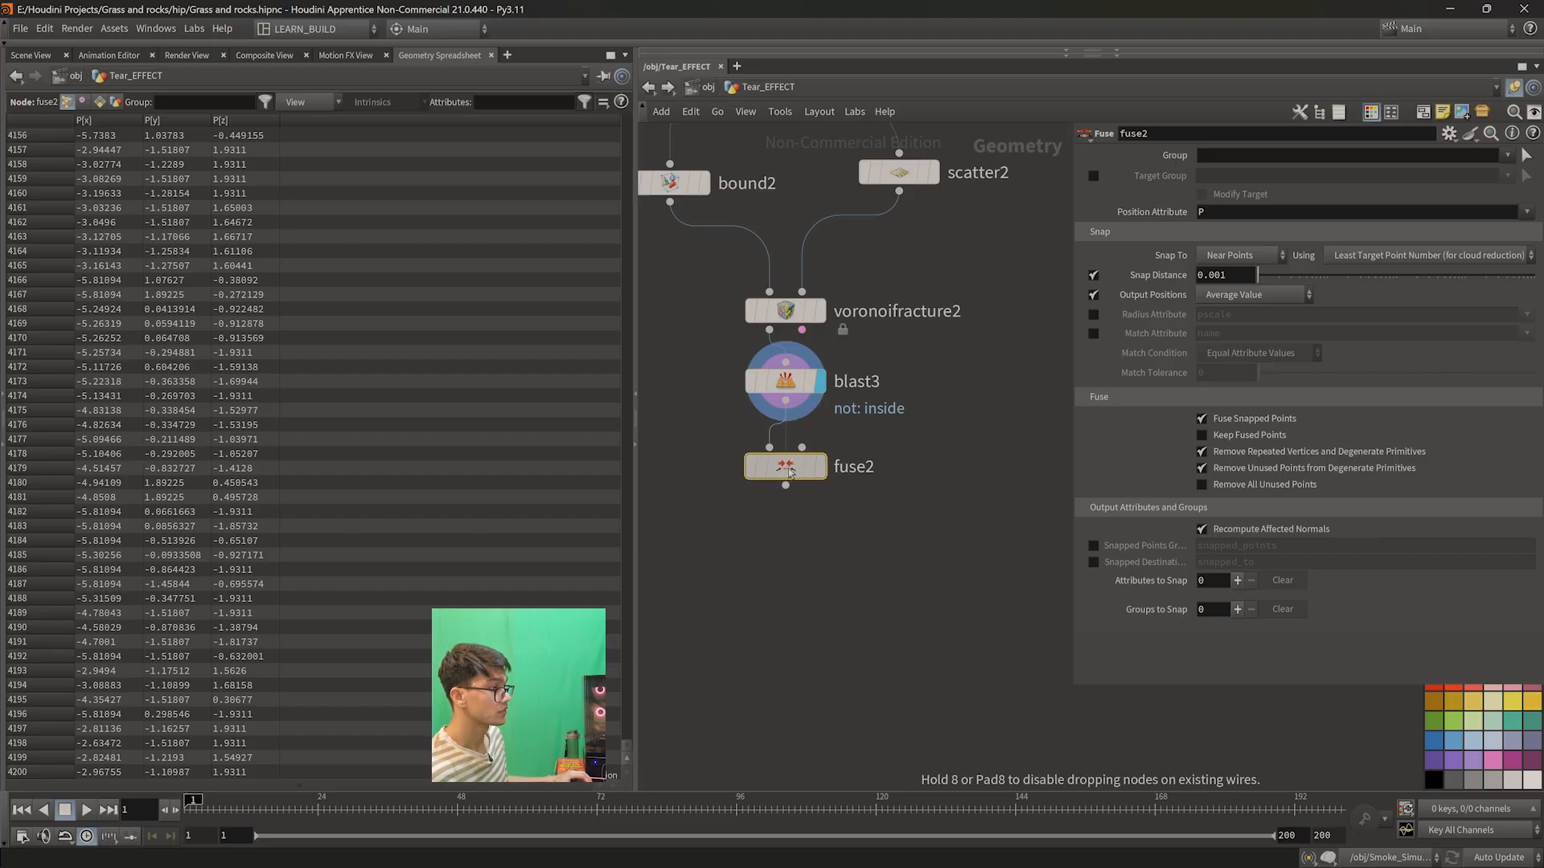
pyautogui.moveTo(786, 469)
pyautogui.click(830, 431)
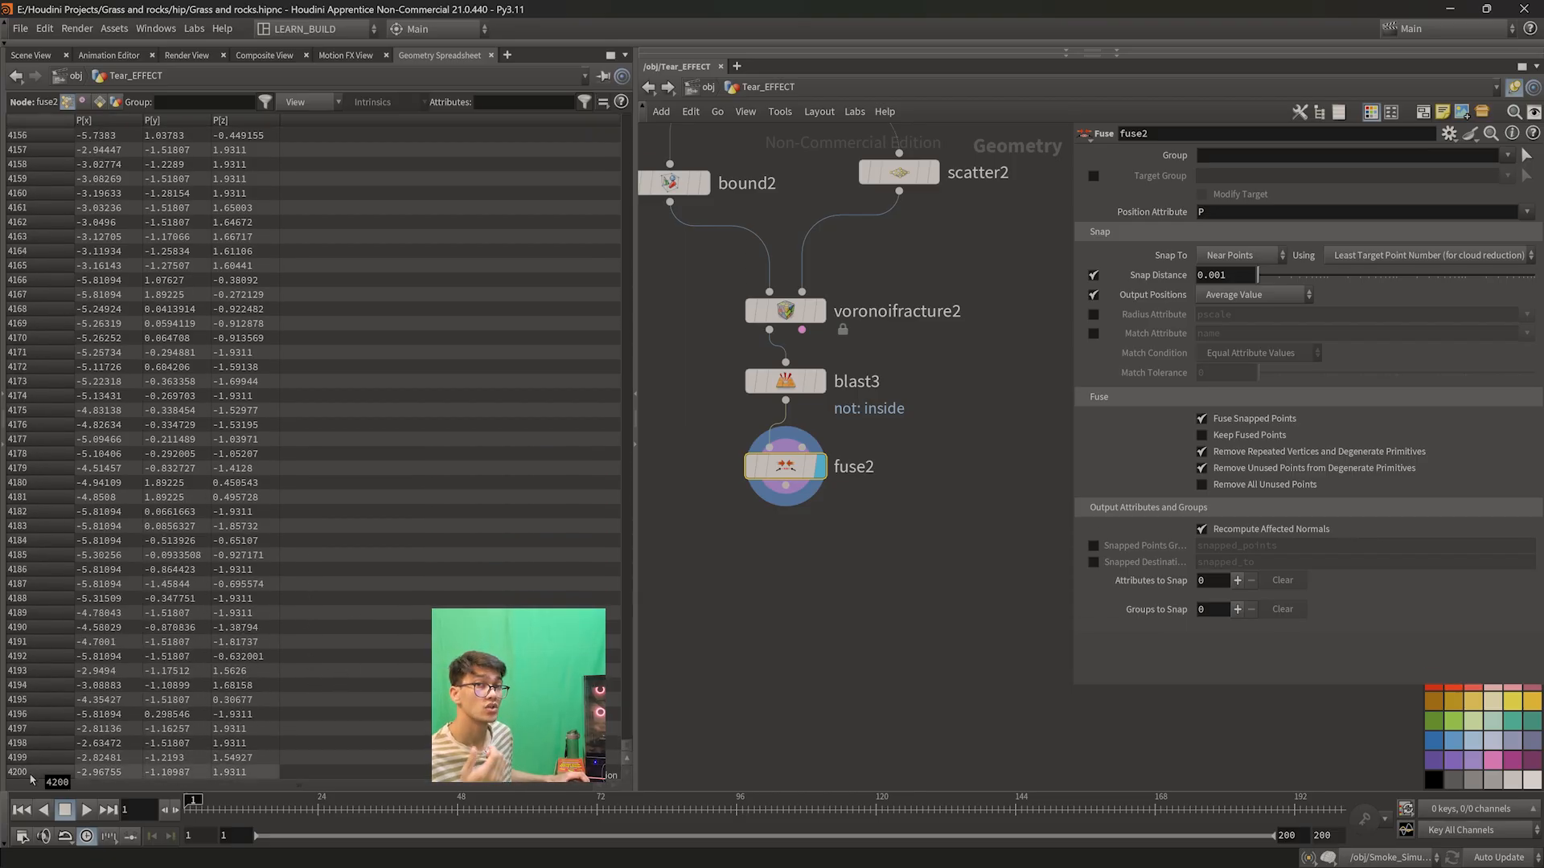
# - Compare the point lists of blast3 and fuse2, and inspect the fused interior faces in the Scene View
pyautogui.click(785, 381)
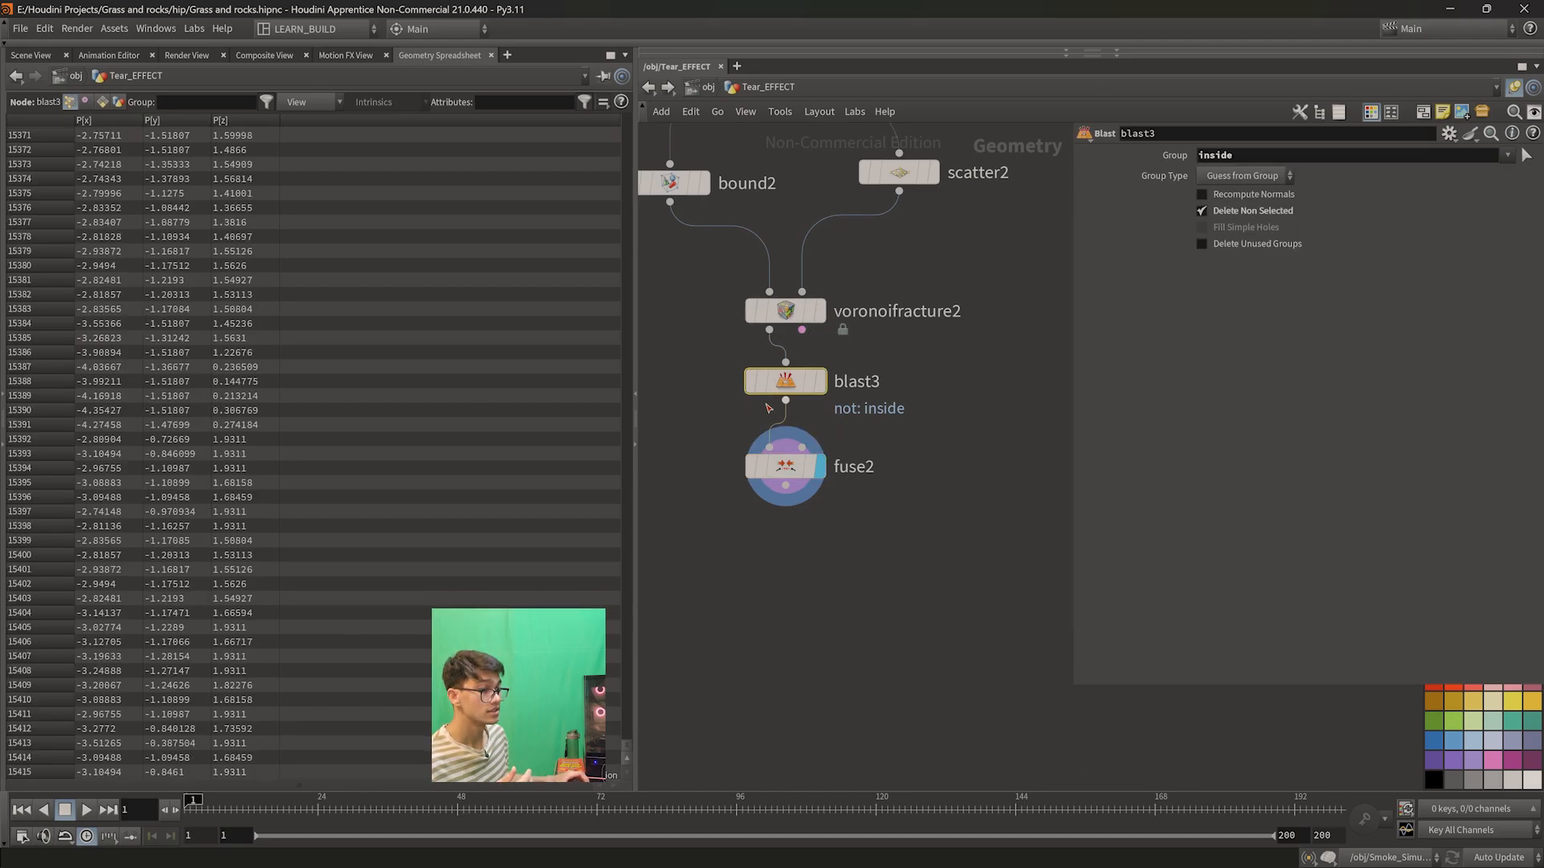
pyautogui.click(784, 467)
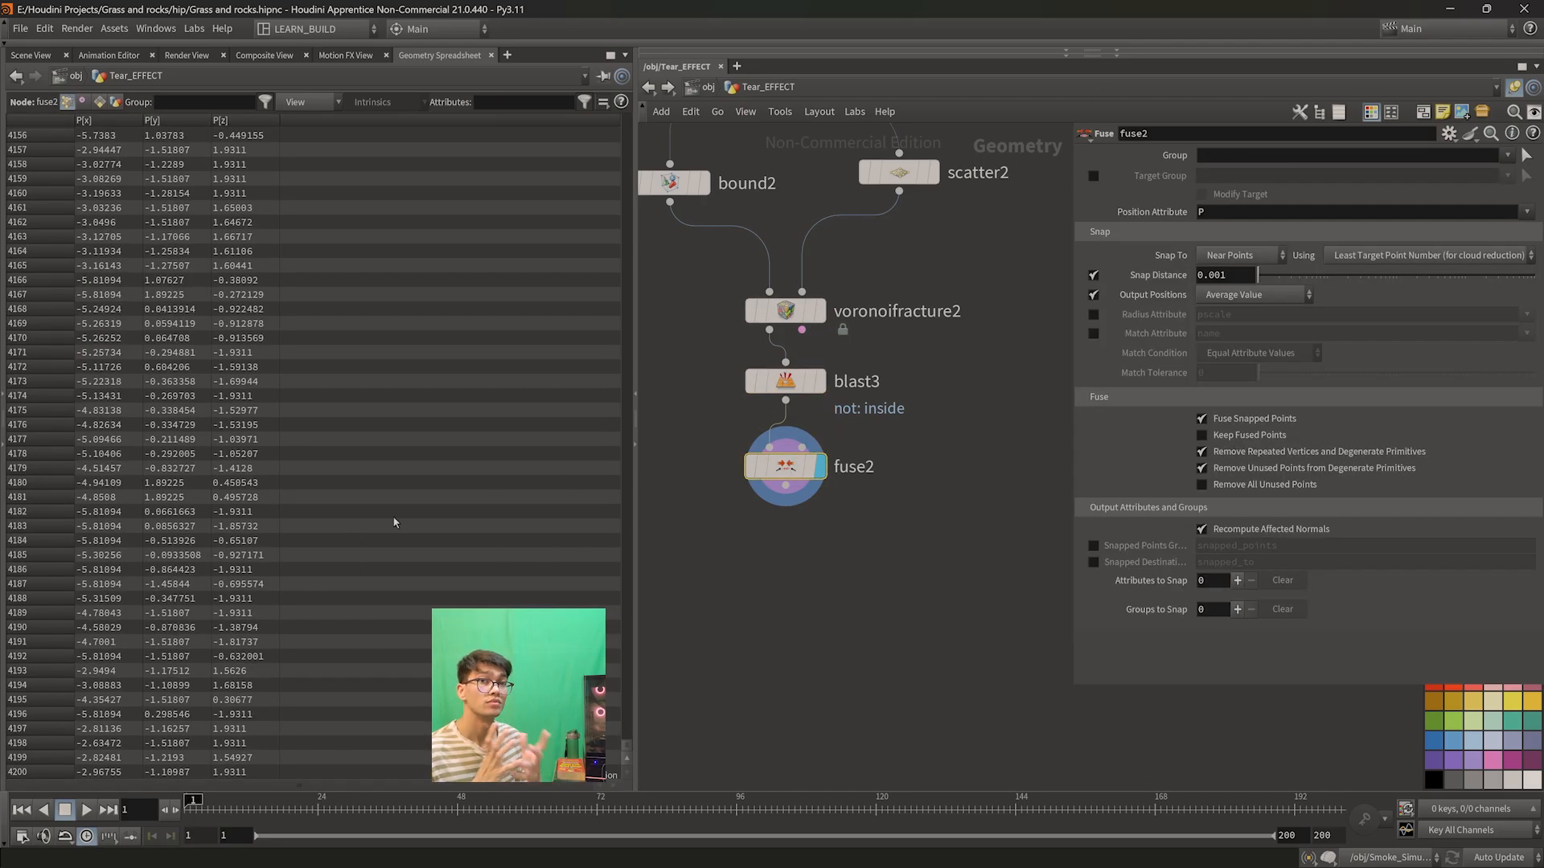
pyautogui.click(31, 54)
pyautogui.scroll(-2, 389, 468)
pyautogui.scroll(-3, 388, 463)
pyautogui.moveTo(389, 455); pyautogui.dragTo(333, 549)
pyautogui.scroll(-1, 385, 501)
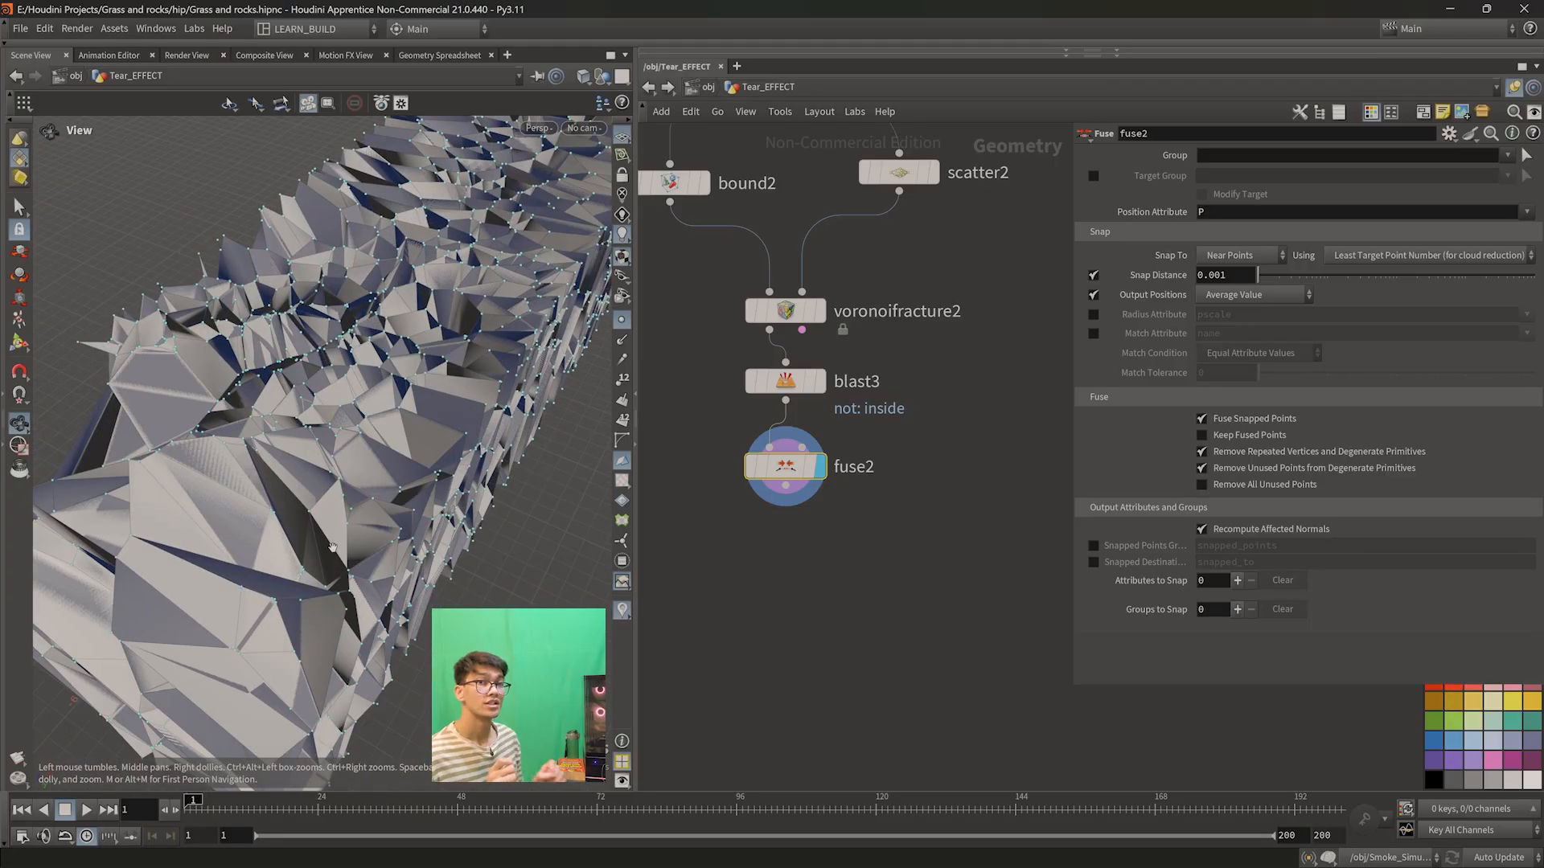
pyautogui.moveTo(400, 478); pyautogui.dragTo(306, 388)
pyautogui.moveTo(377, 452); pyautogui.dragTo(308, 484)
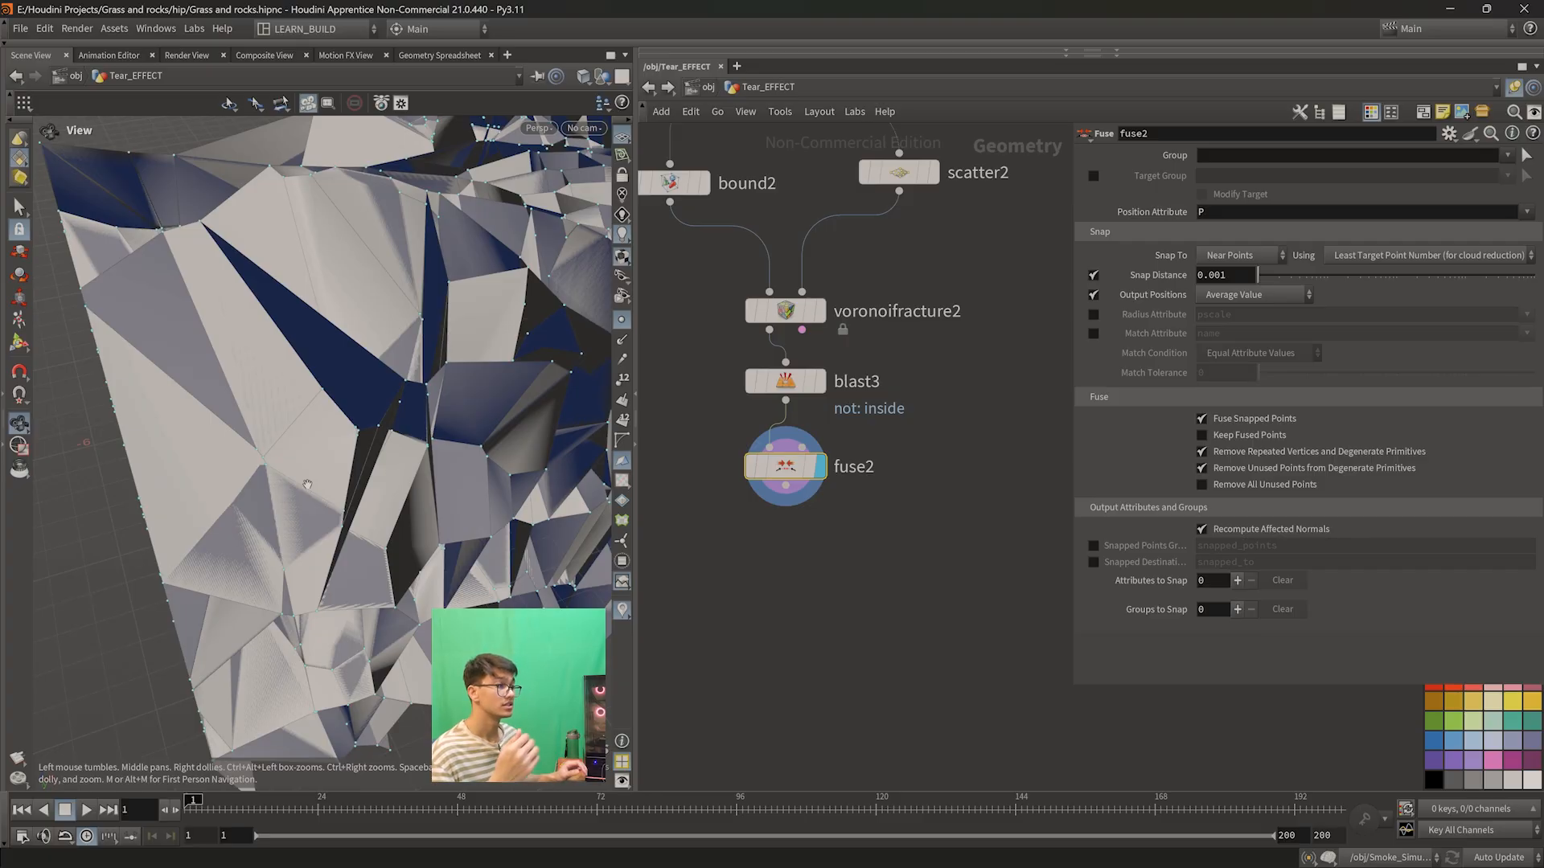
pyautogui.moveTo(391, 456); pyautogui.dragTo(366, 434)
# - Tighten fuse2 beneath blast3, add a Remove Overlap node after it, and align and display the new node
pyautogui.moveTo(791, 475); pyautogui.dragTo(792, 459)
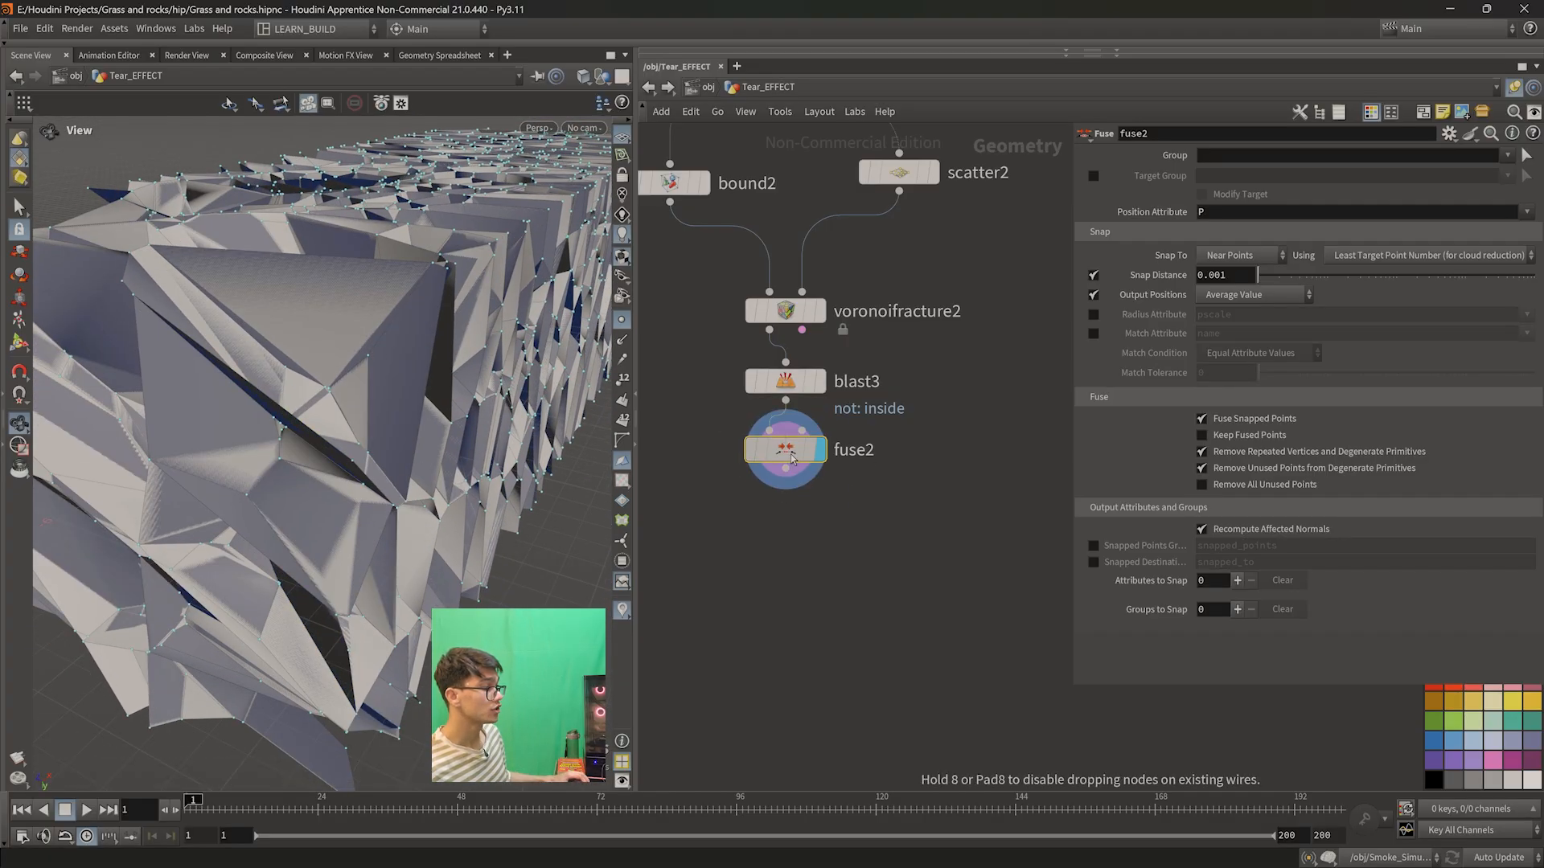
pyautogui.press('Tab')
pyautogui.write('remove')
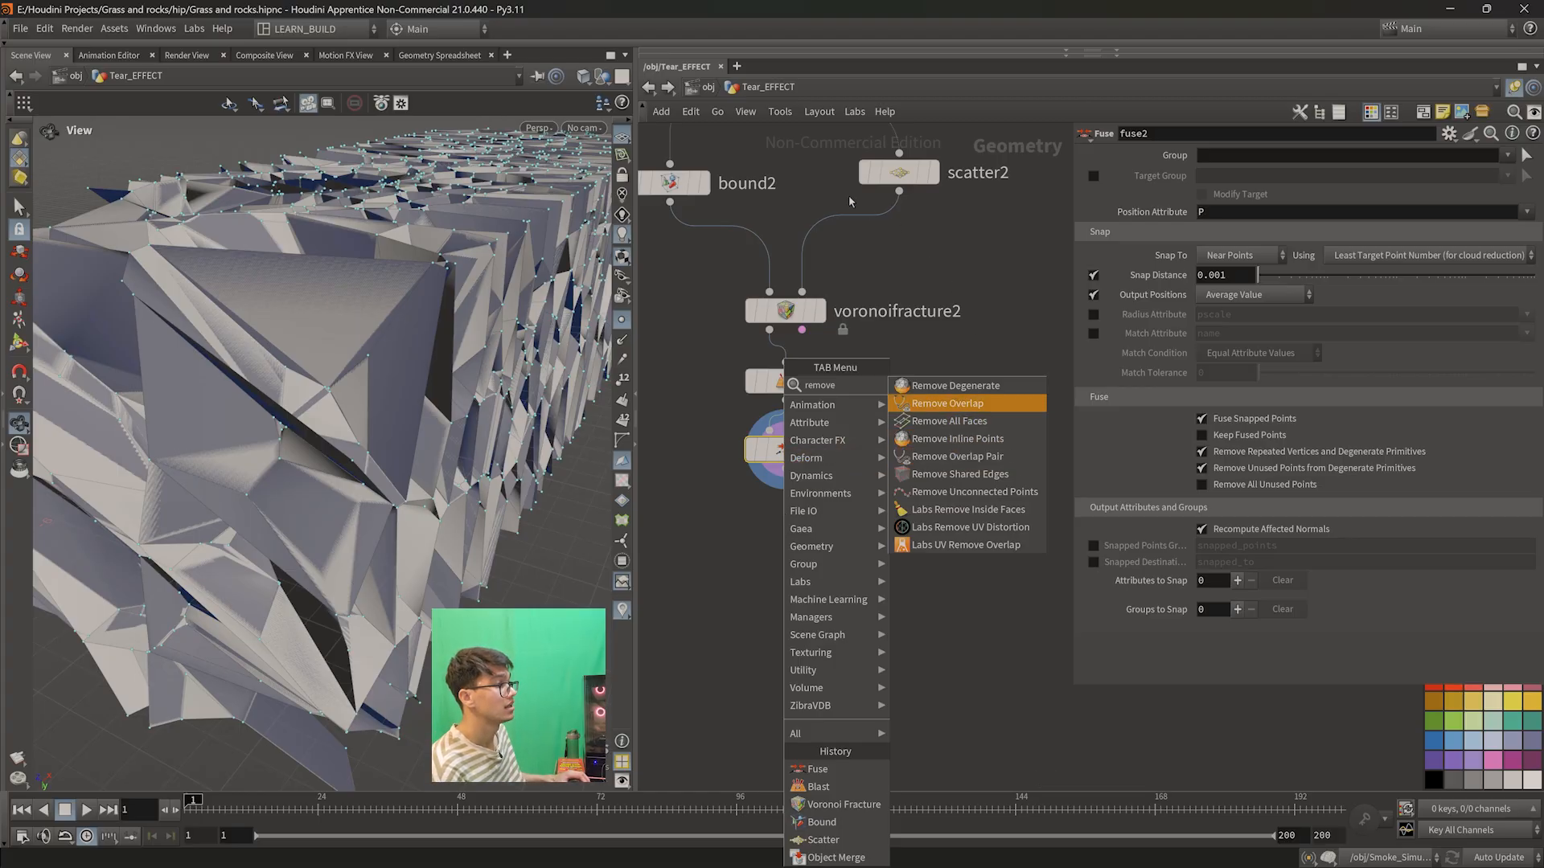
pyautogui.click(967, 462)
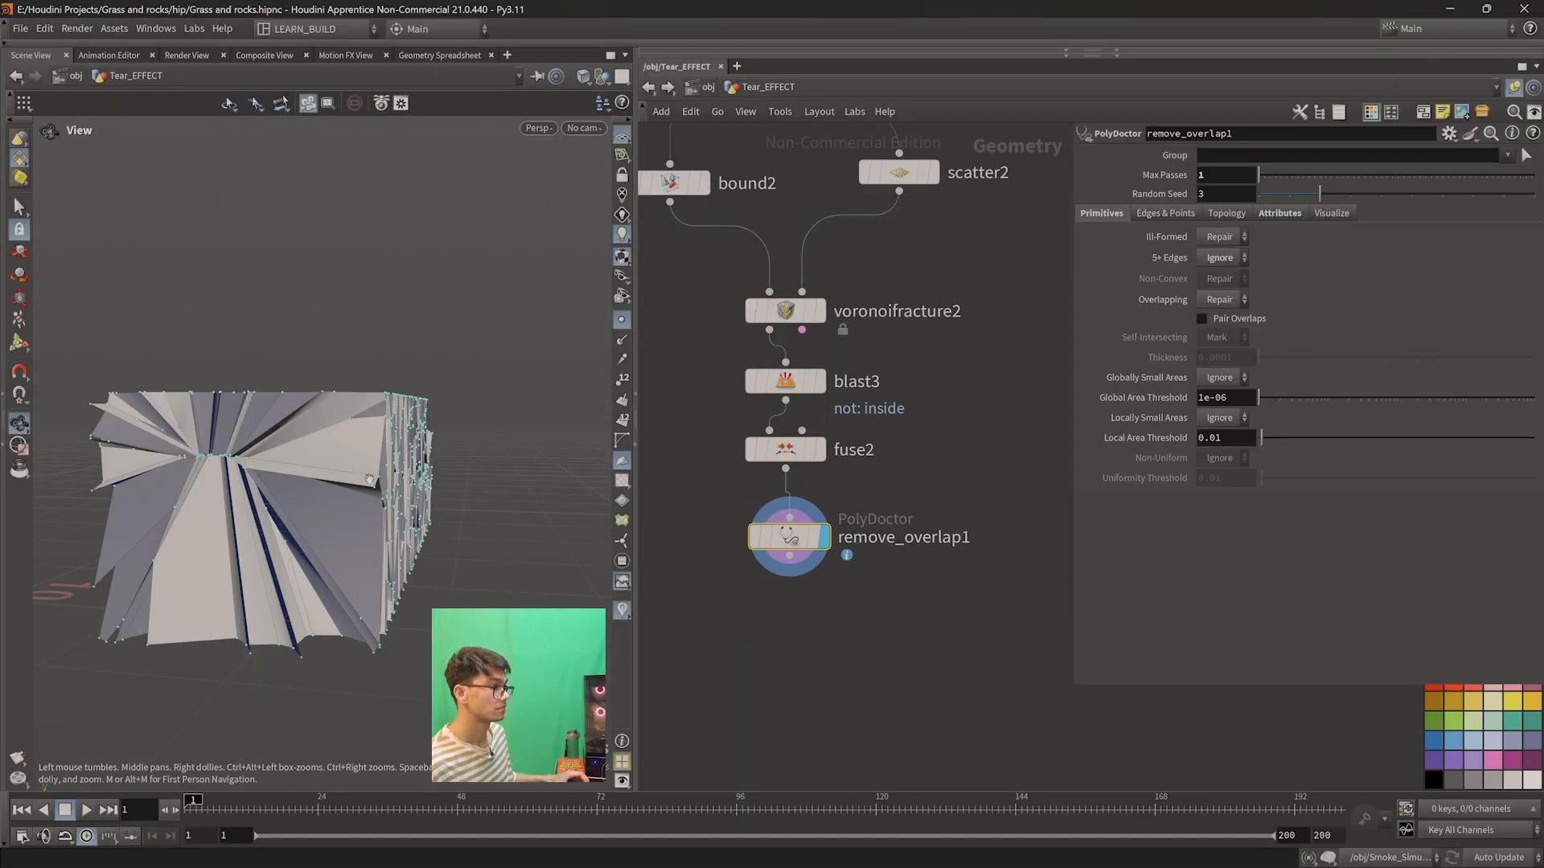
pyautogui.moveTo(369, 480); pyautogui.dragTo(382, 505)
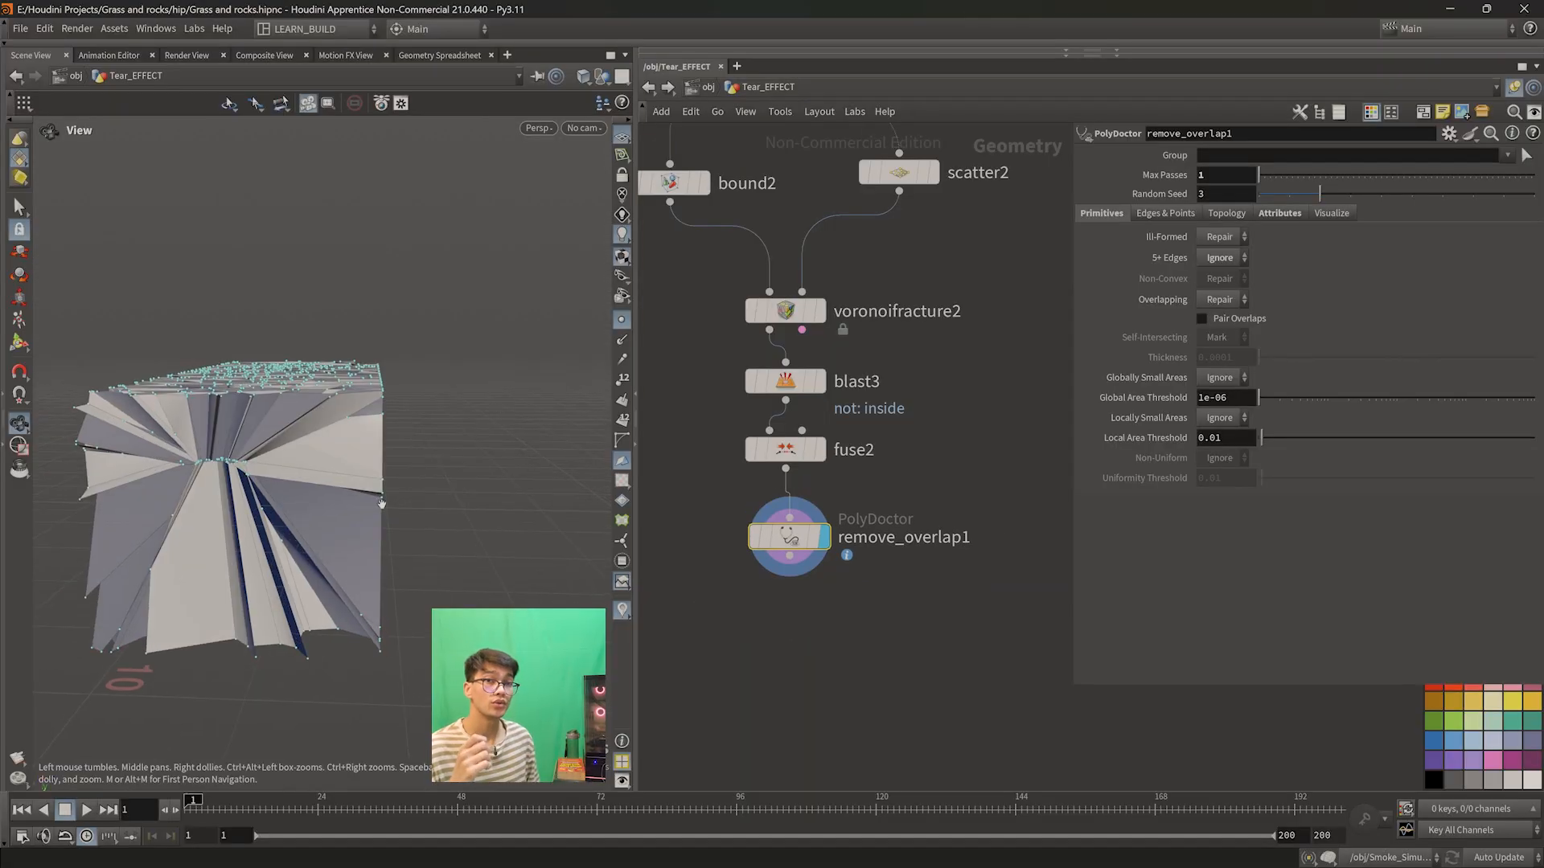
pyautogui.moveTo(751, 528); pyautogui.dragTo(746, 519)
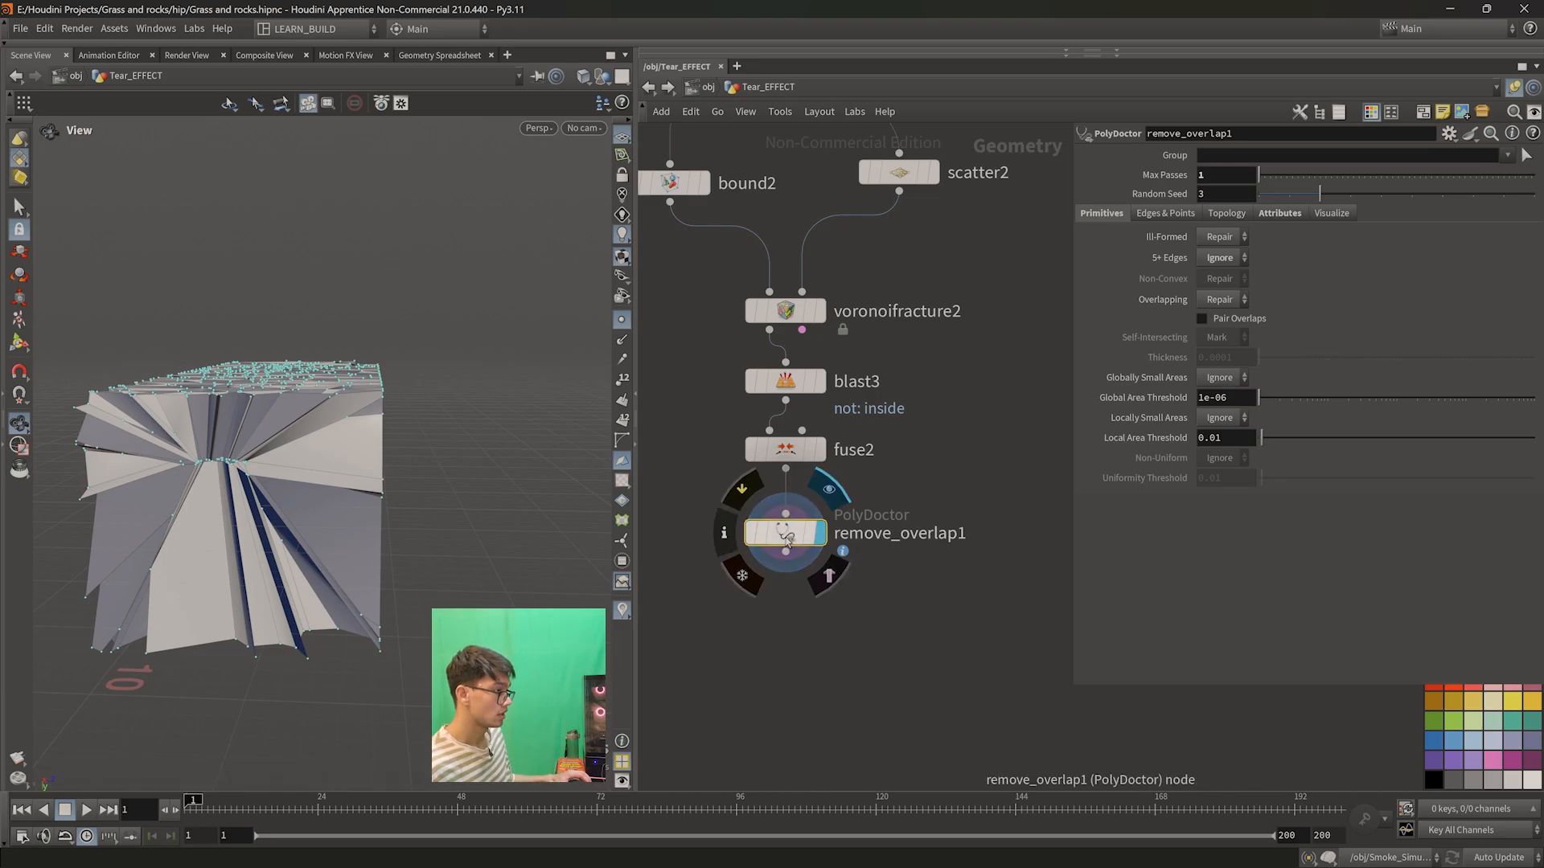
# - Search the node list for "remove" and compare the Remove Overlap and Remove Overlap Pair entries without adding one
pyautogui.press('Tab')
pyautogui.press('Escape')
pyautogui.press('Tab')
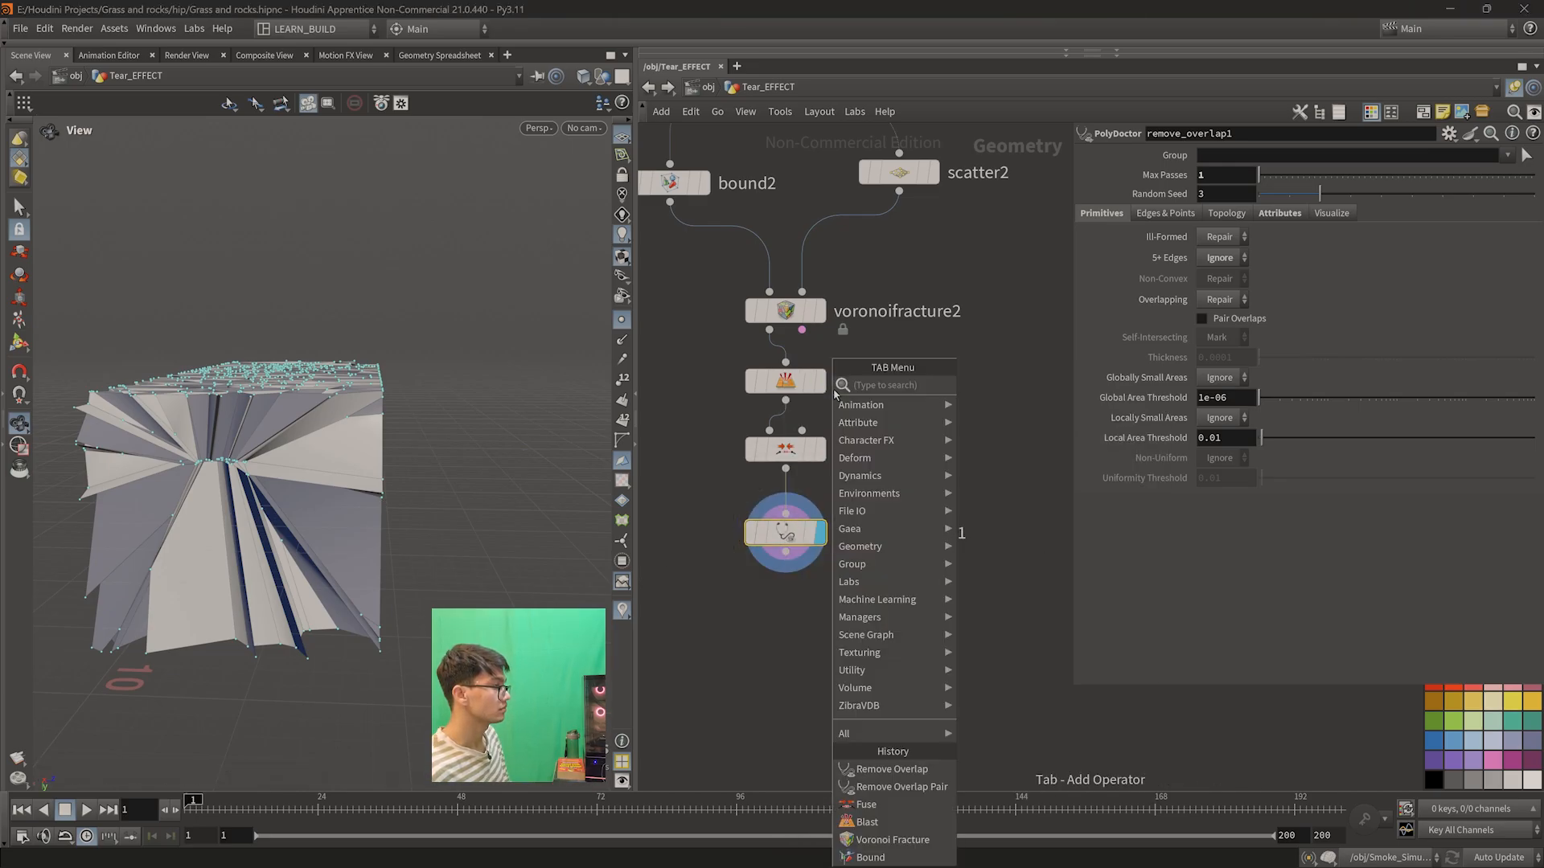
pyautogui.write('remove')
pyautogui.press('Down')
pyautogui.press('Down')
pyautogui.press('Down')
pyautogui.press('Down')
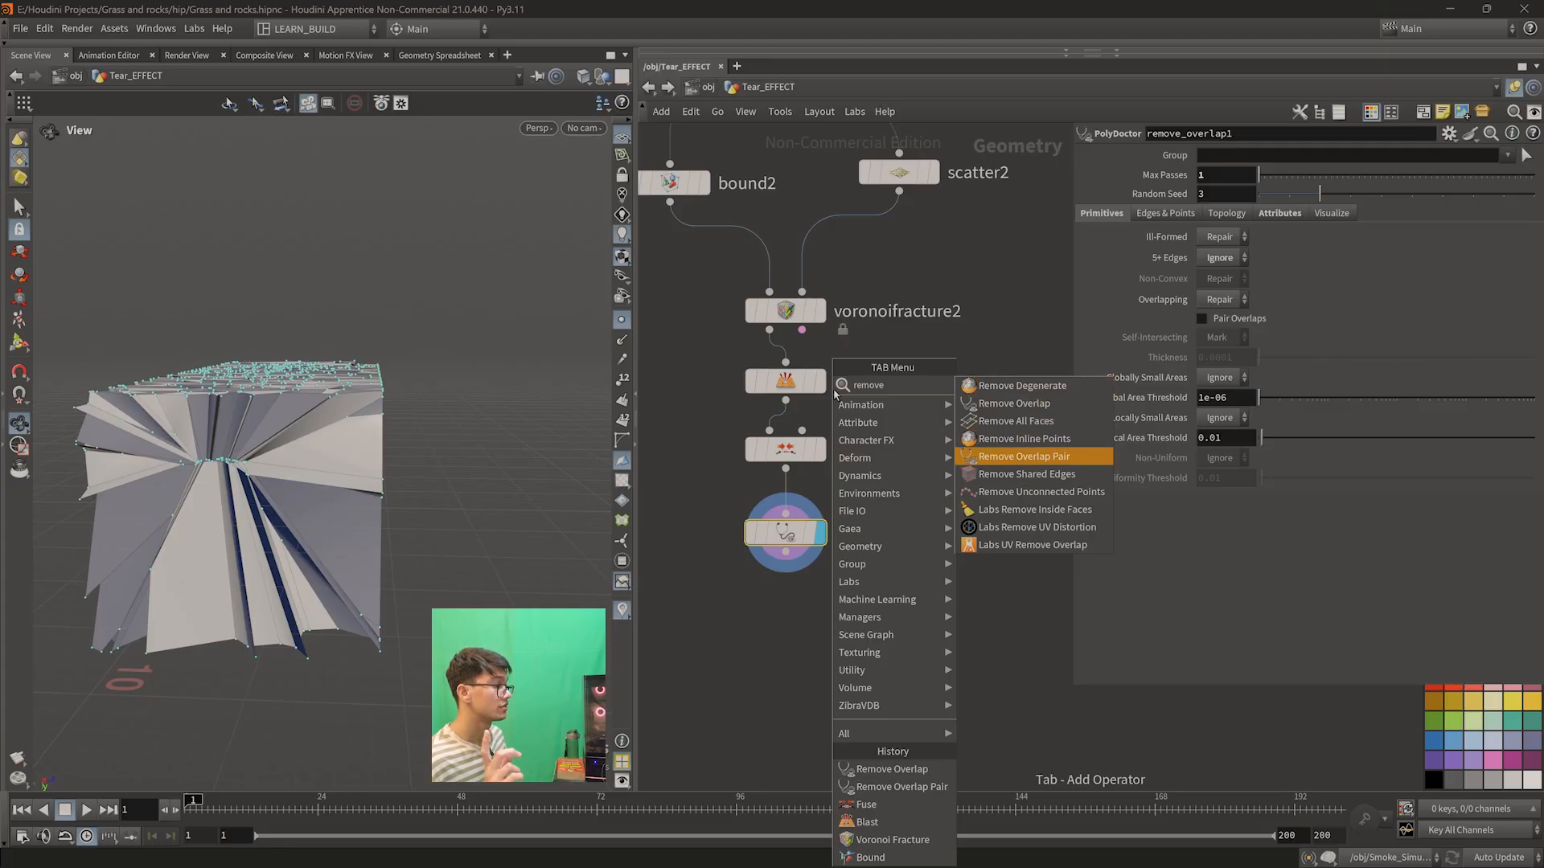
pyautogui.press('Up')
pyautogui.press('Up')
pyautogui.press('Up')
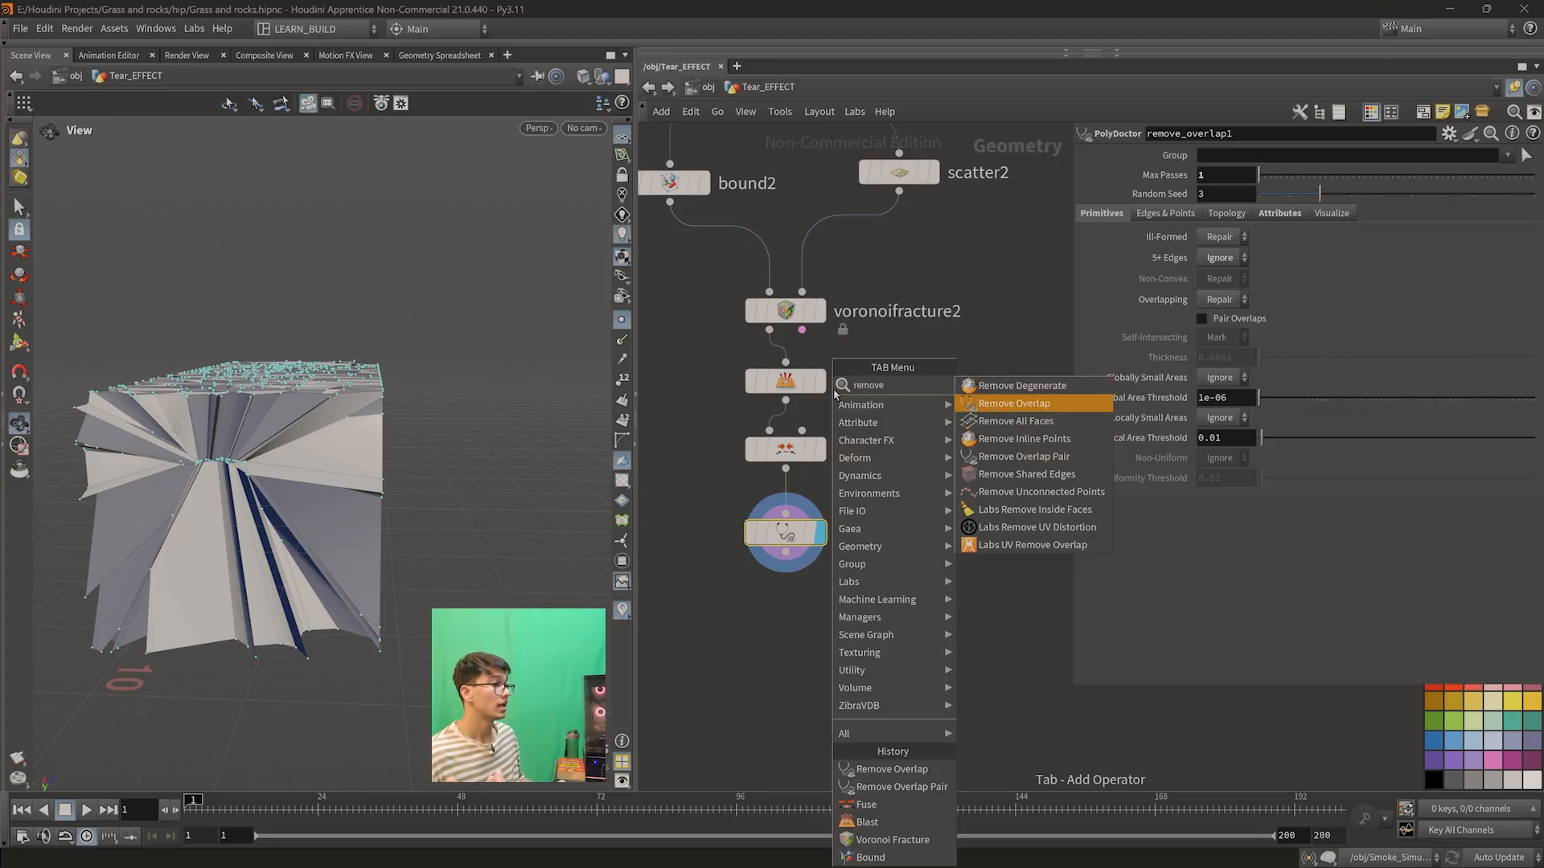
pyautogui.press('Down')
pyautogui.press('Down')
pyautogui.press('Up')
pyautogui.press('Up')
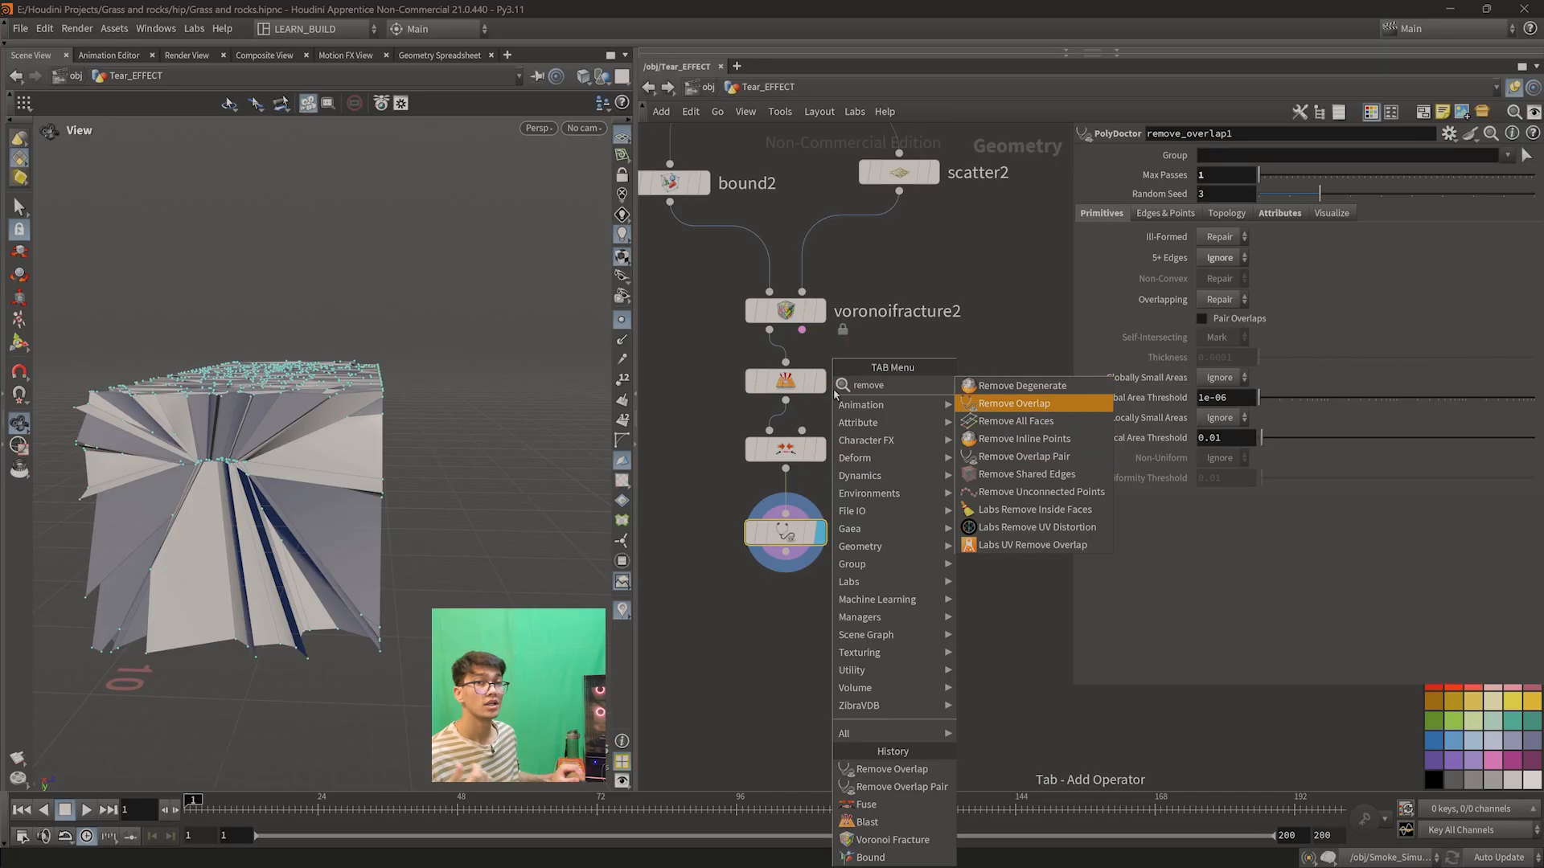
pyautogui.press('Down')
pyautogui.press('Up')
pyautogui.press('Down')
pyautogui.press('Down')
pyautogui.press('Down')
pyautogui.press('Escape')
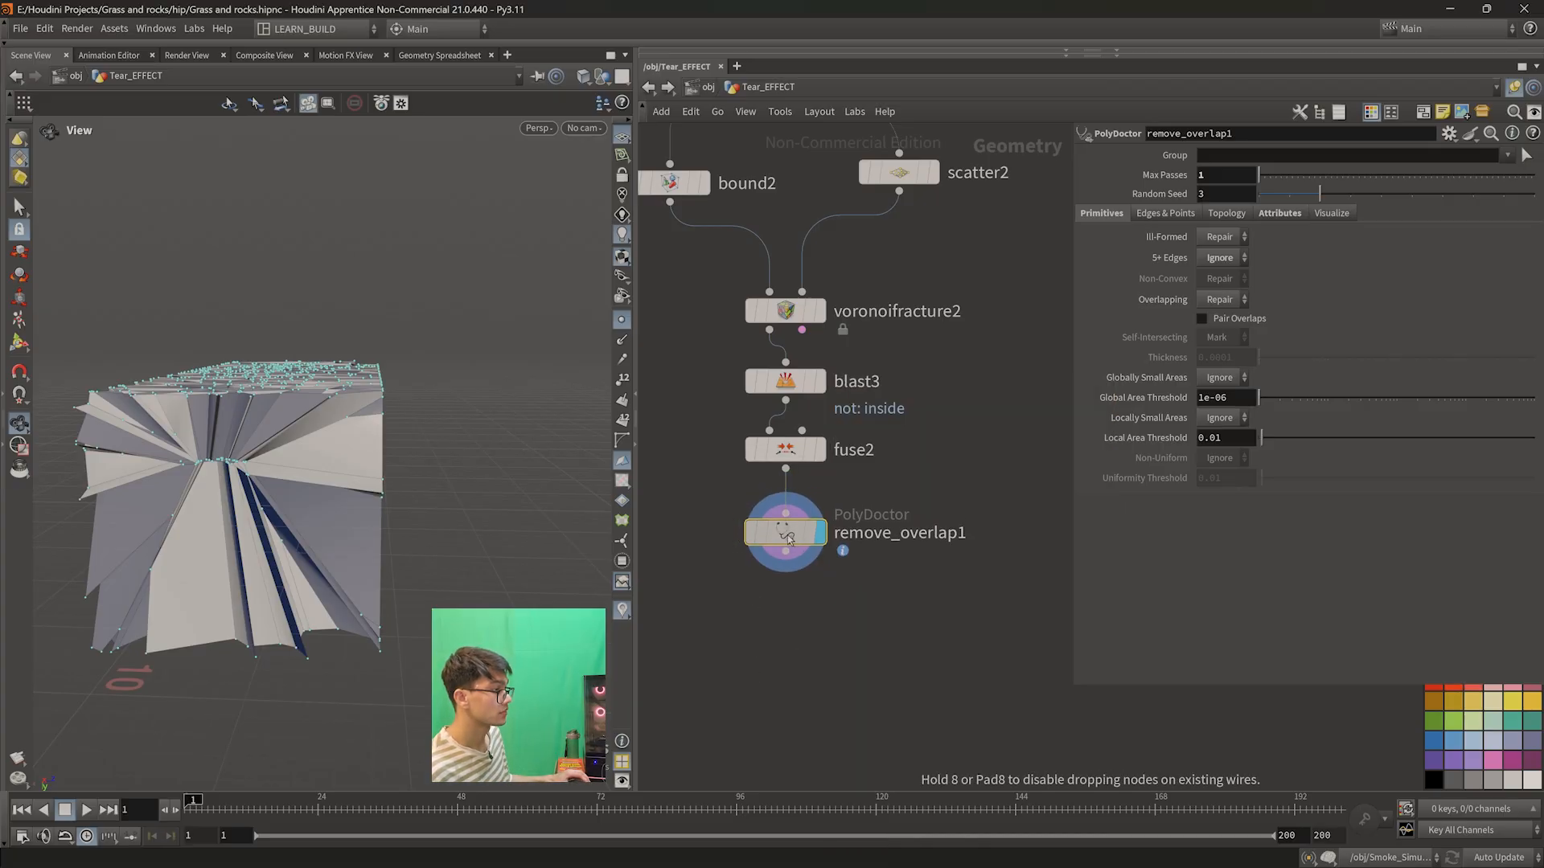
# - Inspect the Remove Overlap result from several sides and turn off point display
pyautogui.press('f')
pyautogui.moveTo(229, 444); pyautogui.dragTo(380, 444)
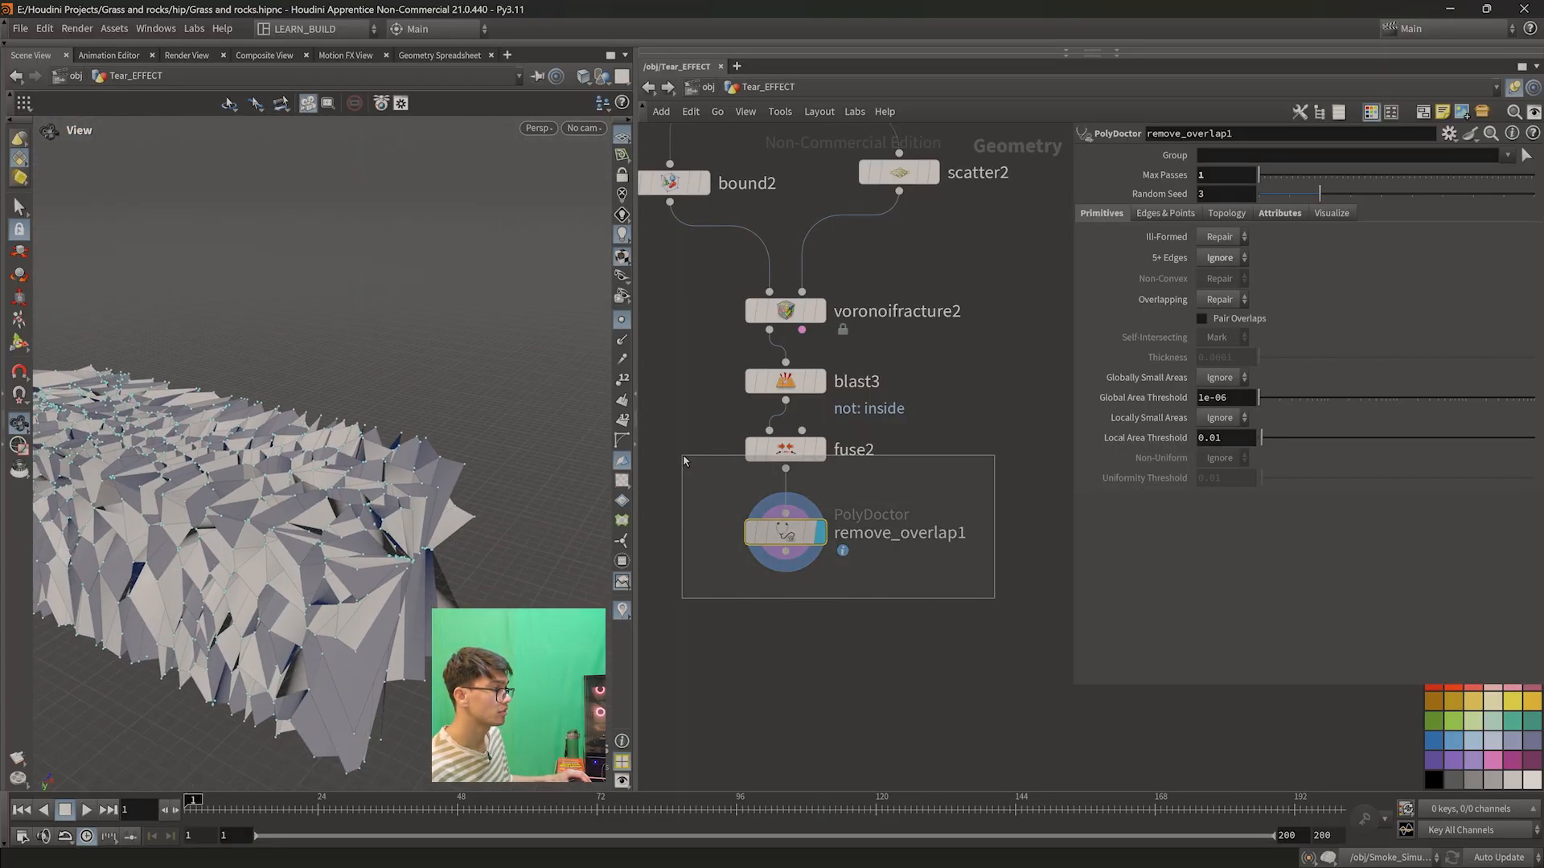
pyautogui.moveTo(415, 553); pyautogui.dragTo(315, 514)
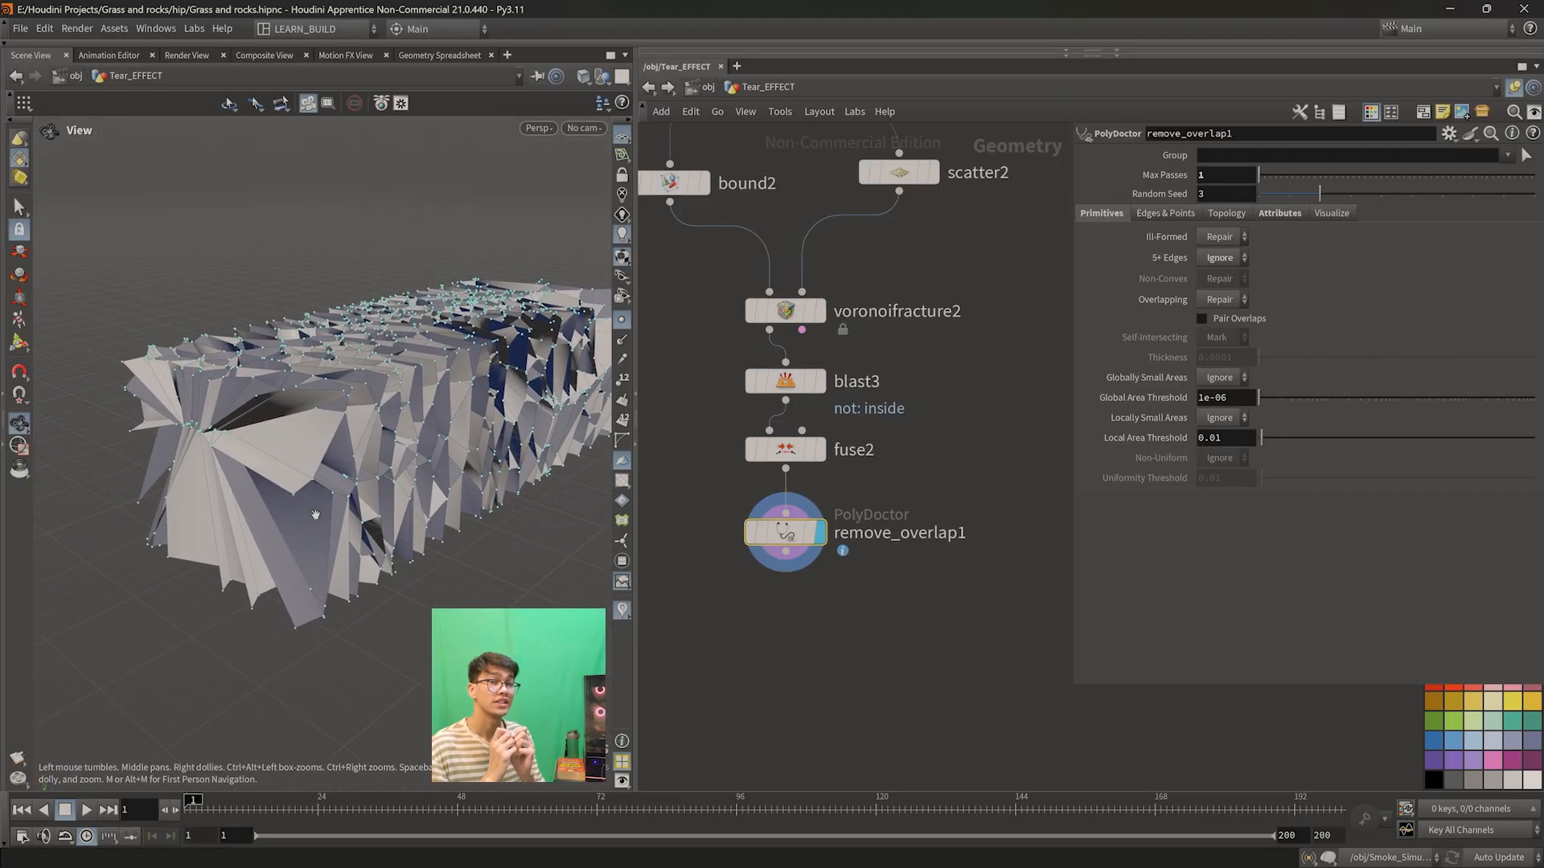
pyautogui.click(622, 320)
pyautogui.moveTo(377, 430); pyautogui.dragTo(316, 485)
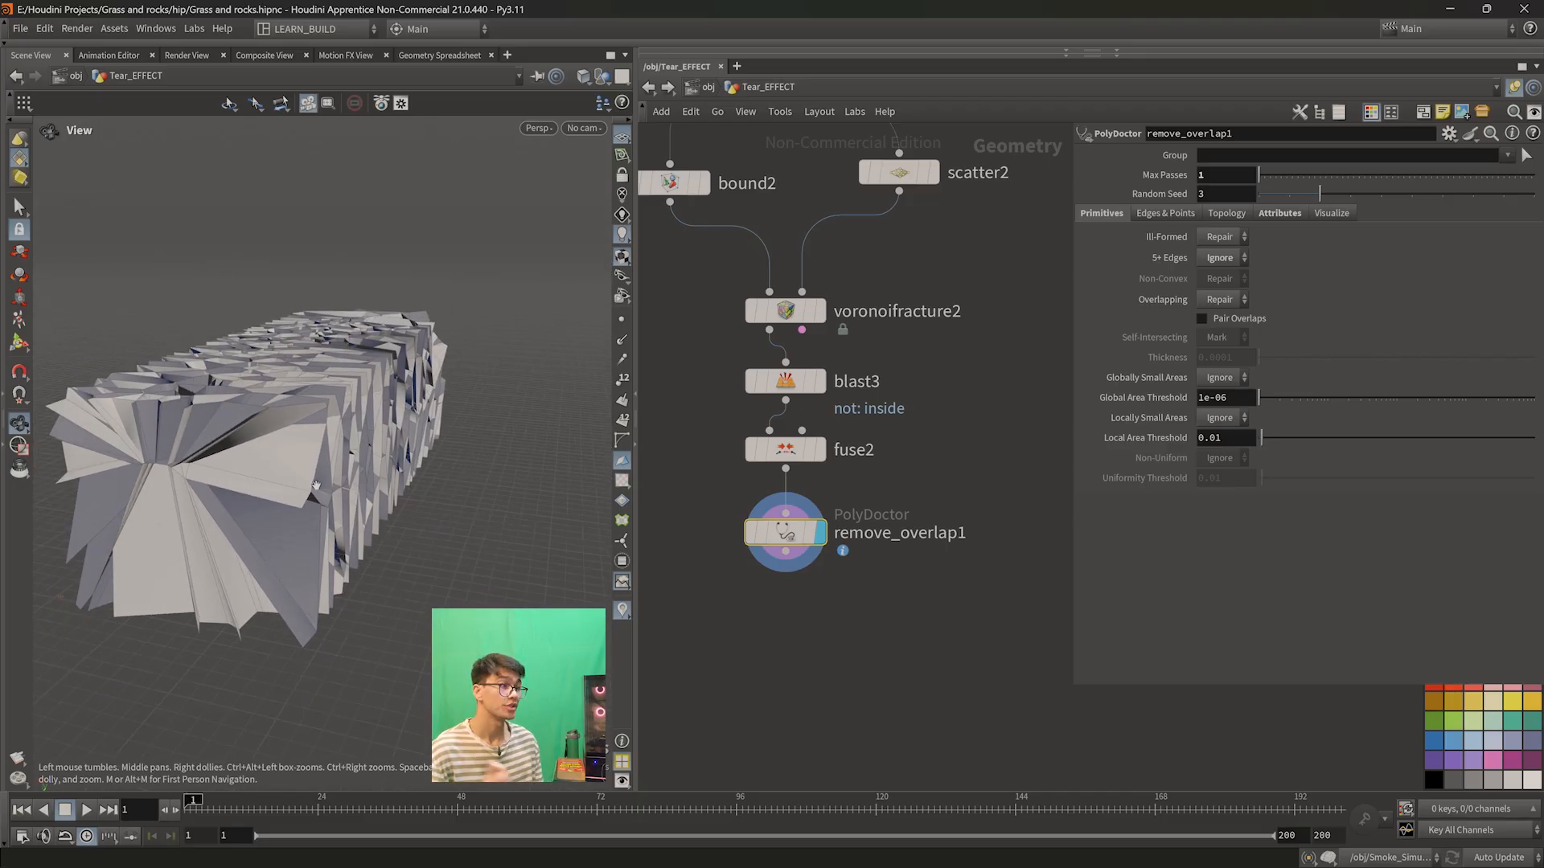
# - Review the node chain from object_merge2 down to remove_overlap1 and inspect the cleaned interior faces from several angles
pyautogui.scroll(-4, 907, 413)
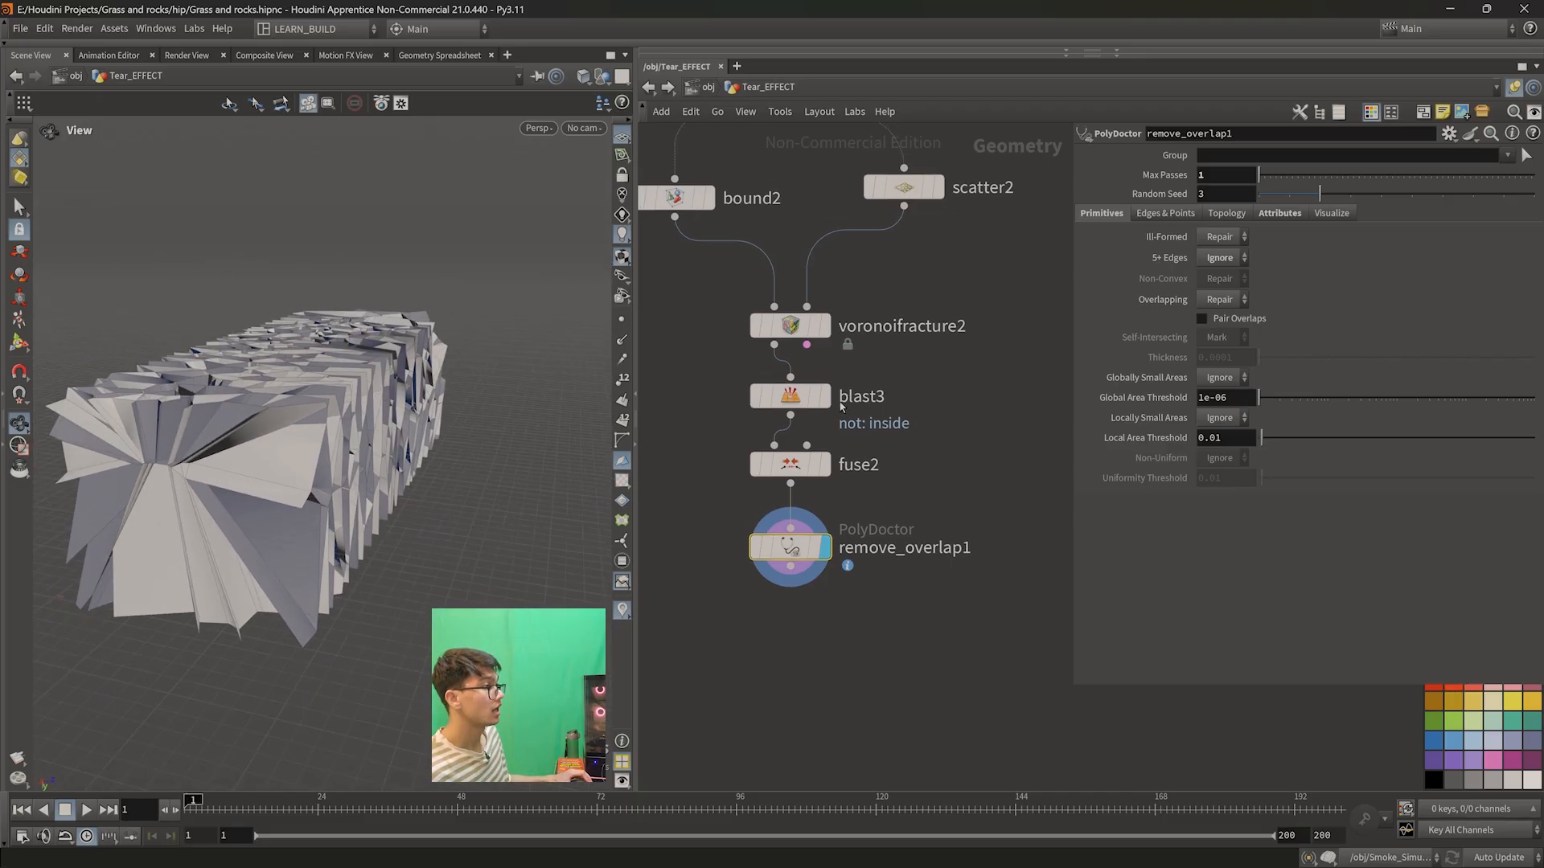
pyautogui.moveTo(830, 280); pyautogui.dragTo(931, 250)
pyautogui.click(938, 248)
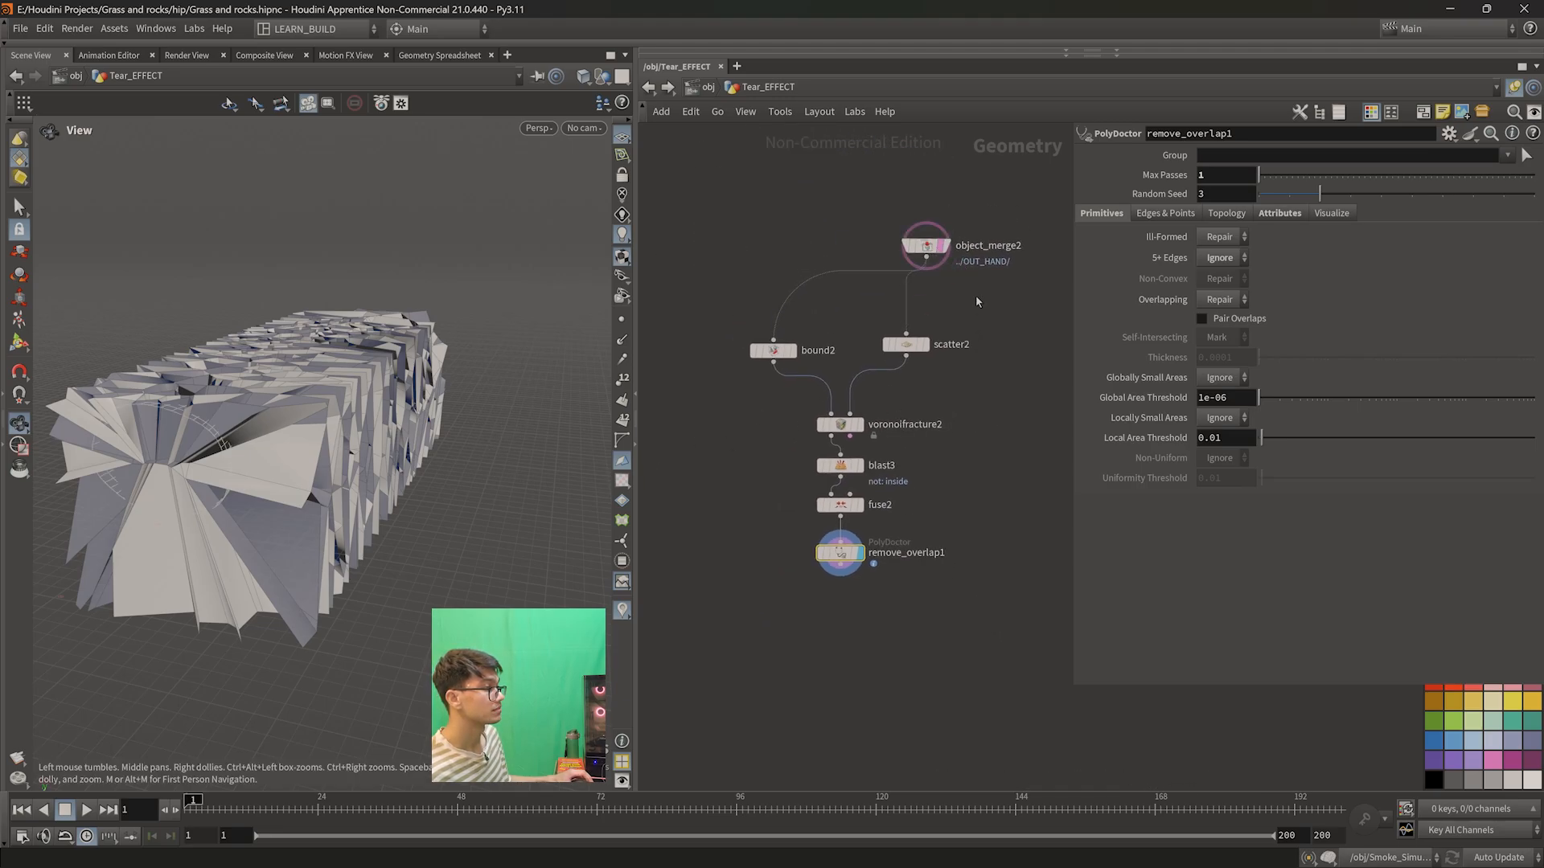
pyautogui.moveTo(387, 472); pyautogui.dragTo(420, 438)
pyautogui.scroll(4, 893, 586)
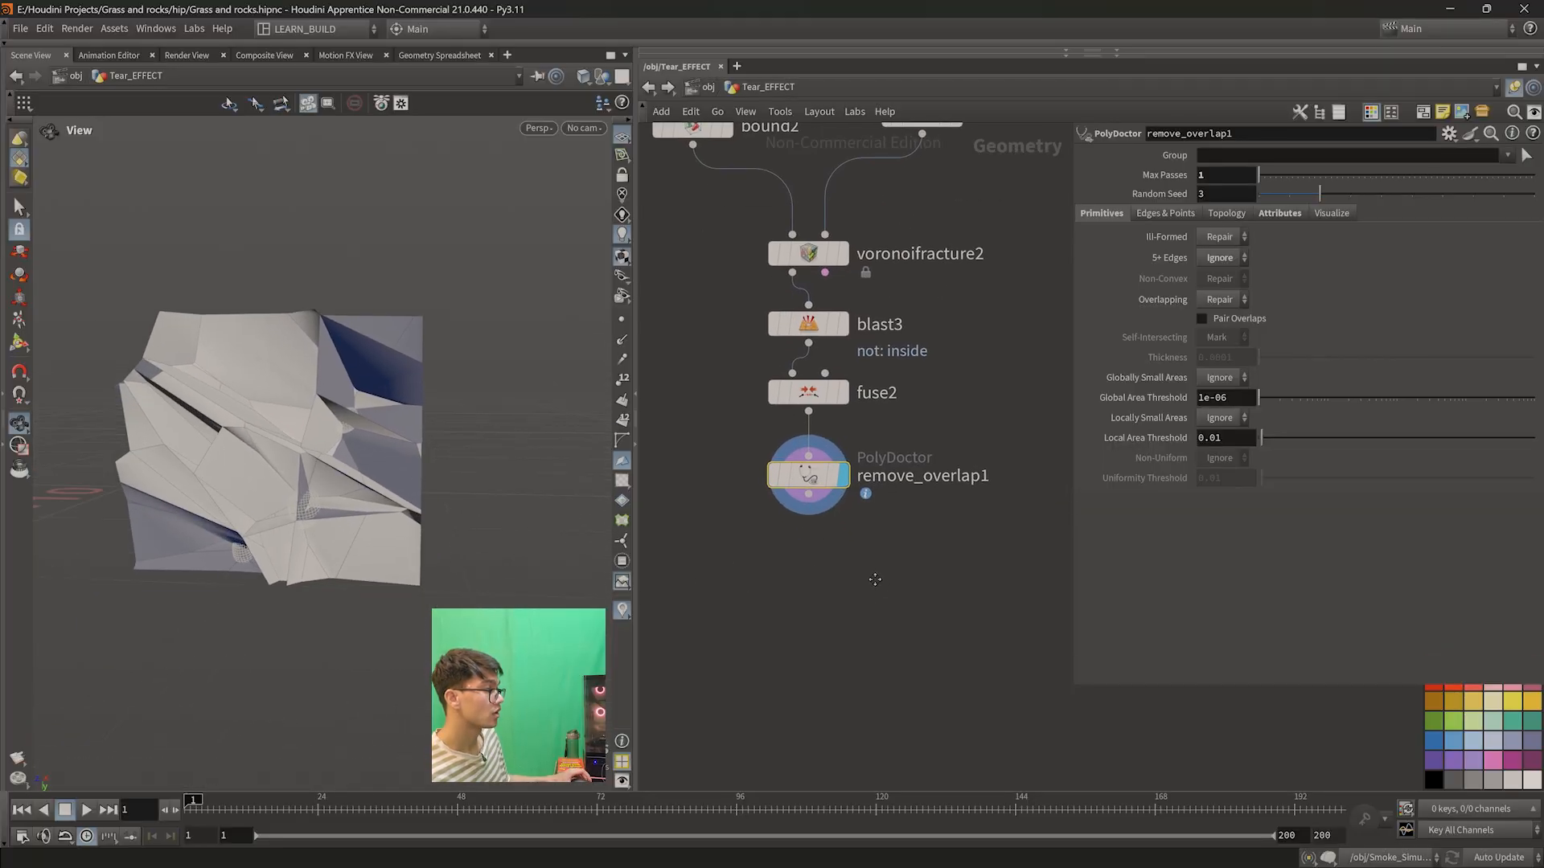
pyautogui.click(790, 524)
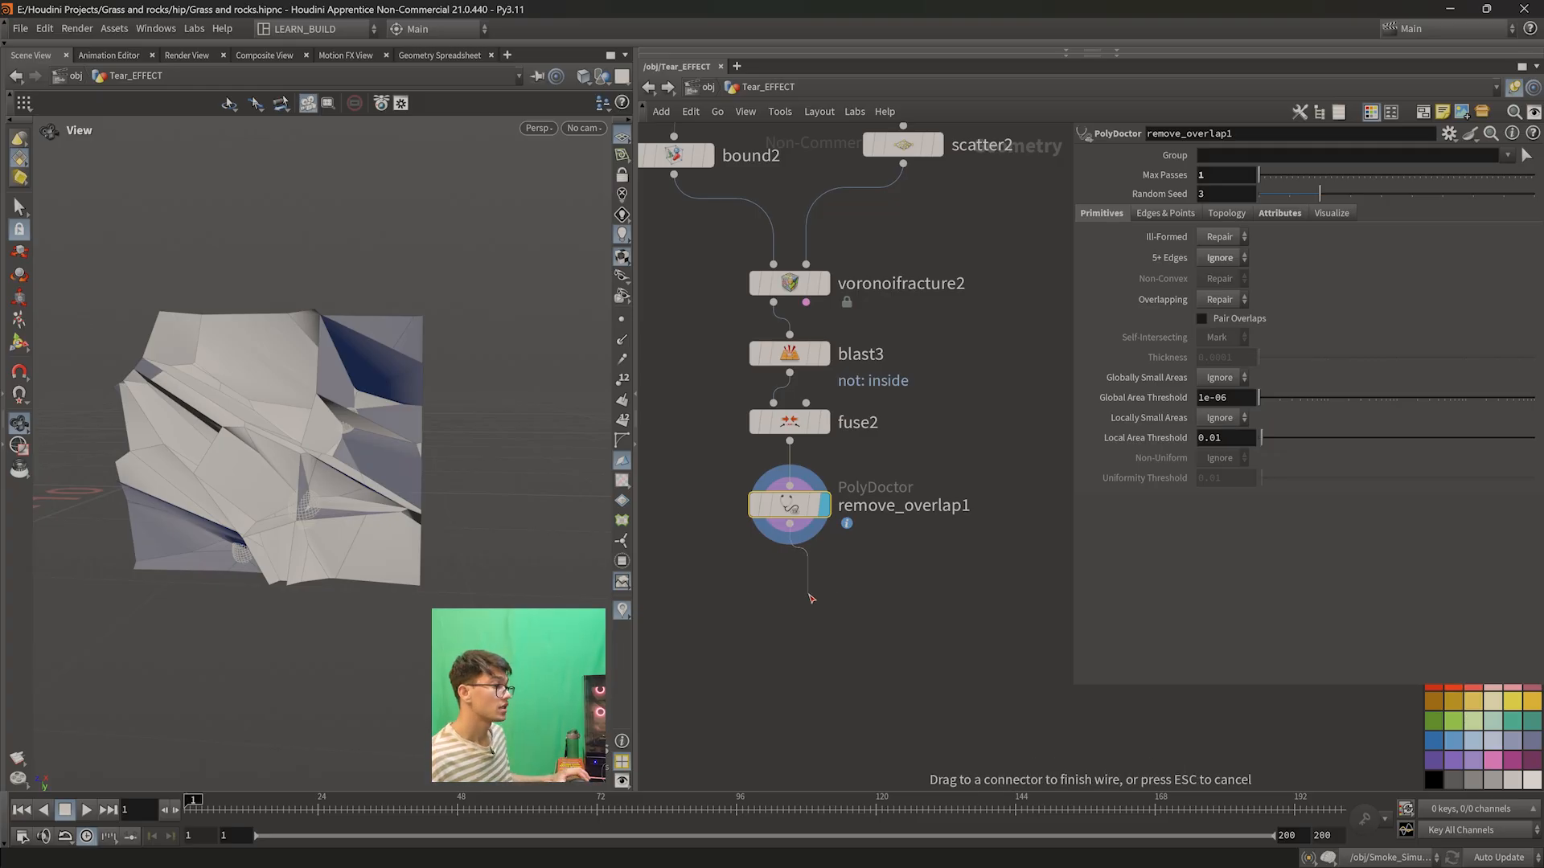
pyautogui.press('Escape')
pyautogui.moveTo(547, 434); pyautogui.dragTo(428, 518)
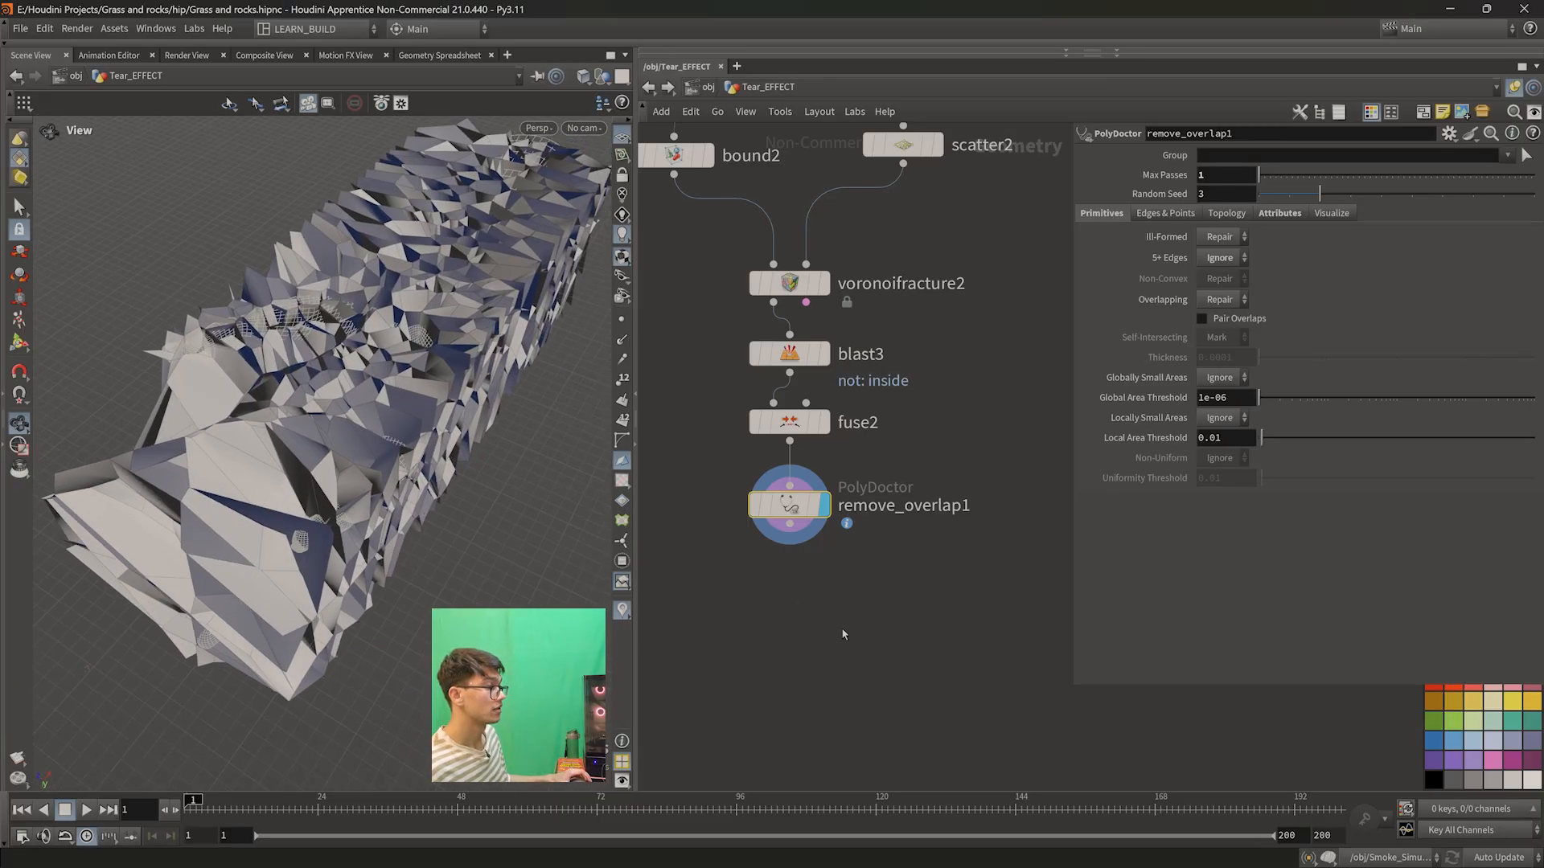
# - Add a Boolean Fracture node wired to the output of remove_overlap1
pyautogui.scroll(-3, 722, 490)
pyautogui.click(720, 484)
pyautogui.press('Tab')
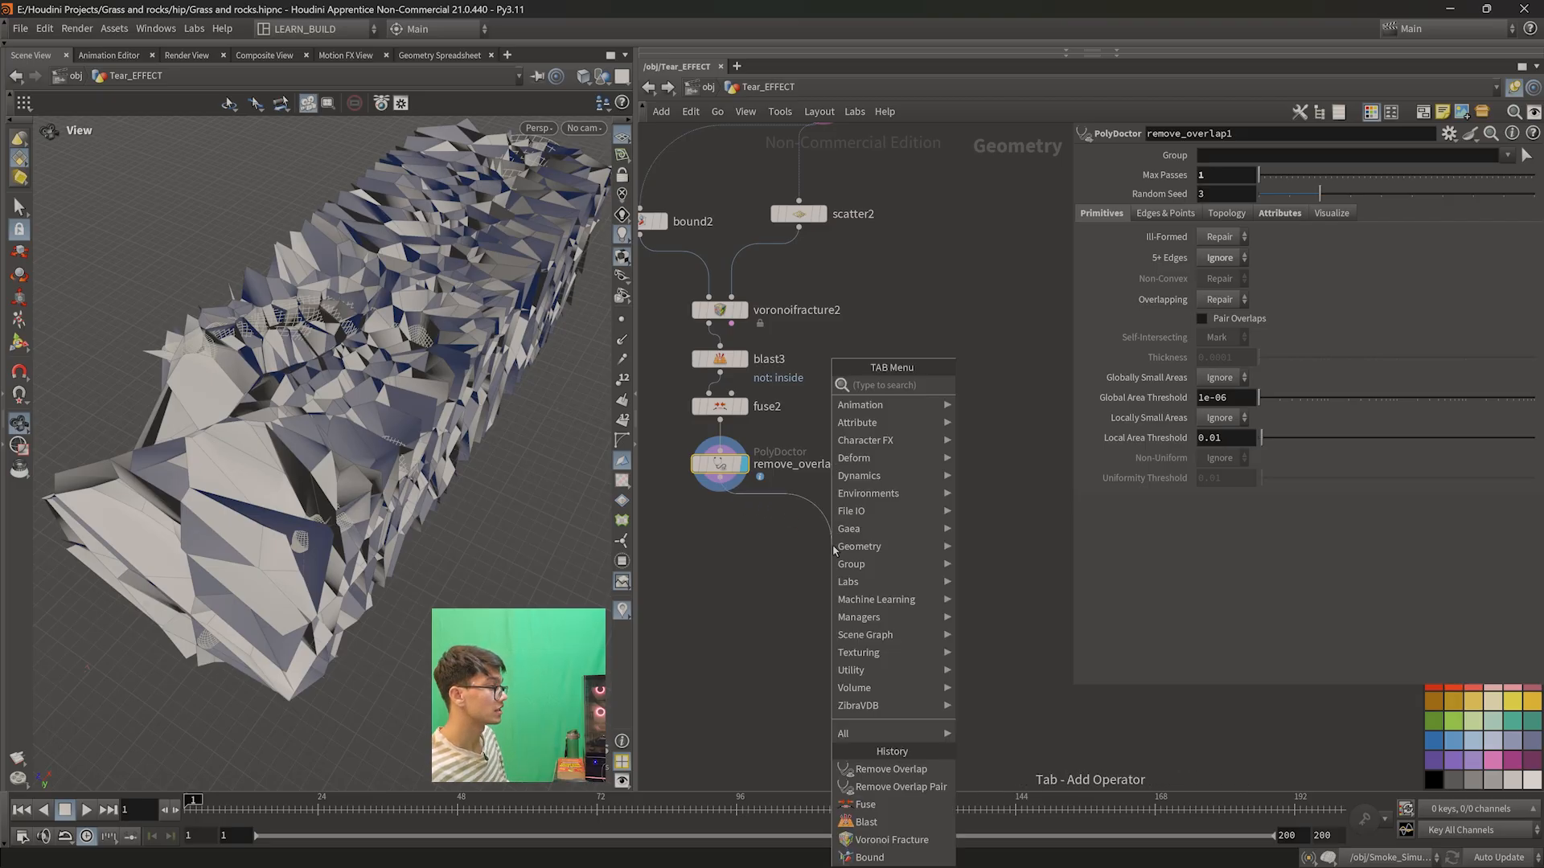
pyautogui.write('boolean')
pyautogui.press('Down')
pyautogui.press('Return')
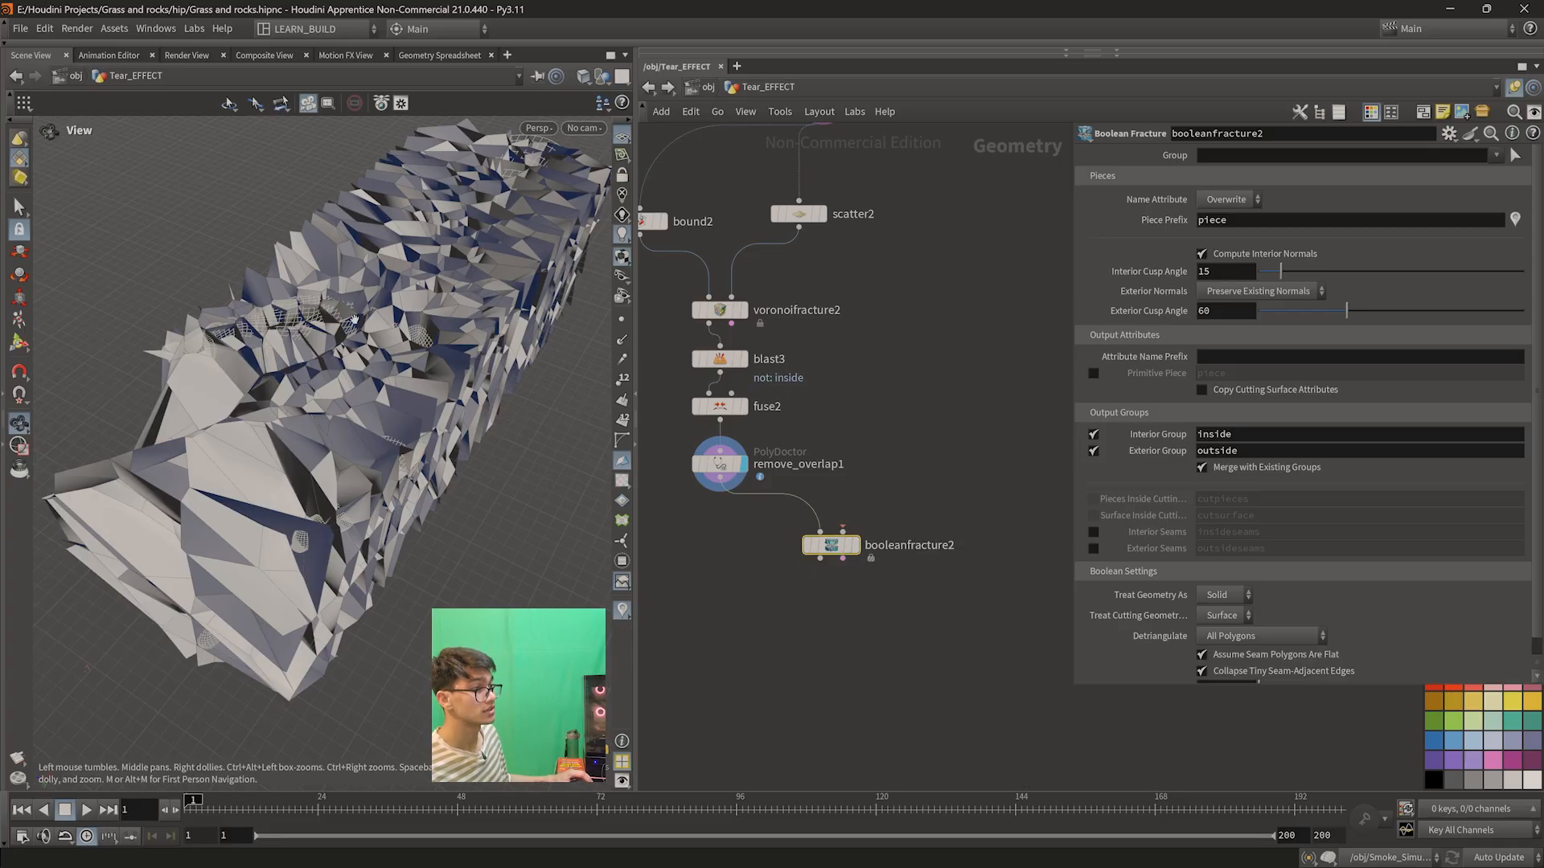
# - Tidy the network by centring object_merge2 above bound2 and scatter2 and placing booleanfracture2 below and left of remove_overlap1
pyautogui.moveTo(217, 474); pyautogui.dragTo(242, 472)
pyautogui.moveTo(856, 180); pyautogui.dragTo(942, 281, button='middle')
pyautogui.moveTo(918, 201); pyautogui.dragTo(826, 202)
pyautogui.moveTo(939, 677); pyautogui.dragTo(956, 617, button='middle')
pyautogui.moveTo(933, 588); pyautogui.dragTo(730, 602)
pyautogui.moveTo(916, 605); pyautogui.dragTo(936, 648, button='middle')
pyautogui.scroll(-2, 940, 635)
pyautogui.moveTo(814, 254); pyautogui.dragTo(1012, 317)
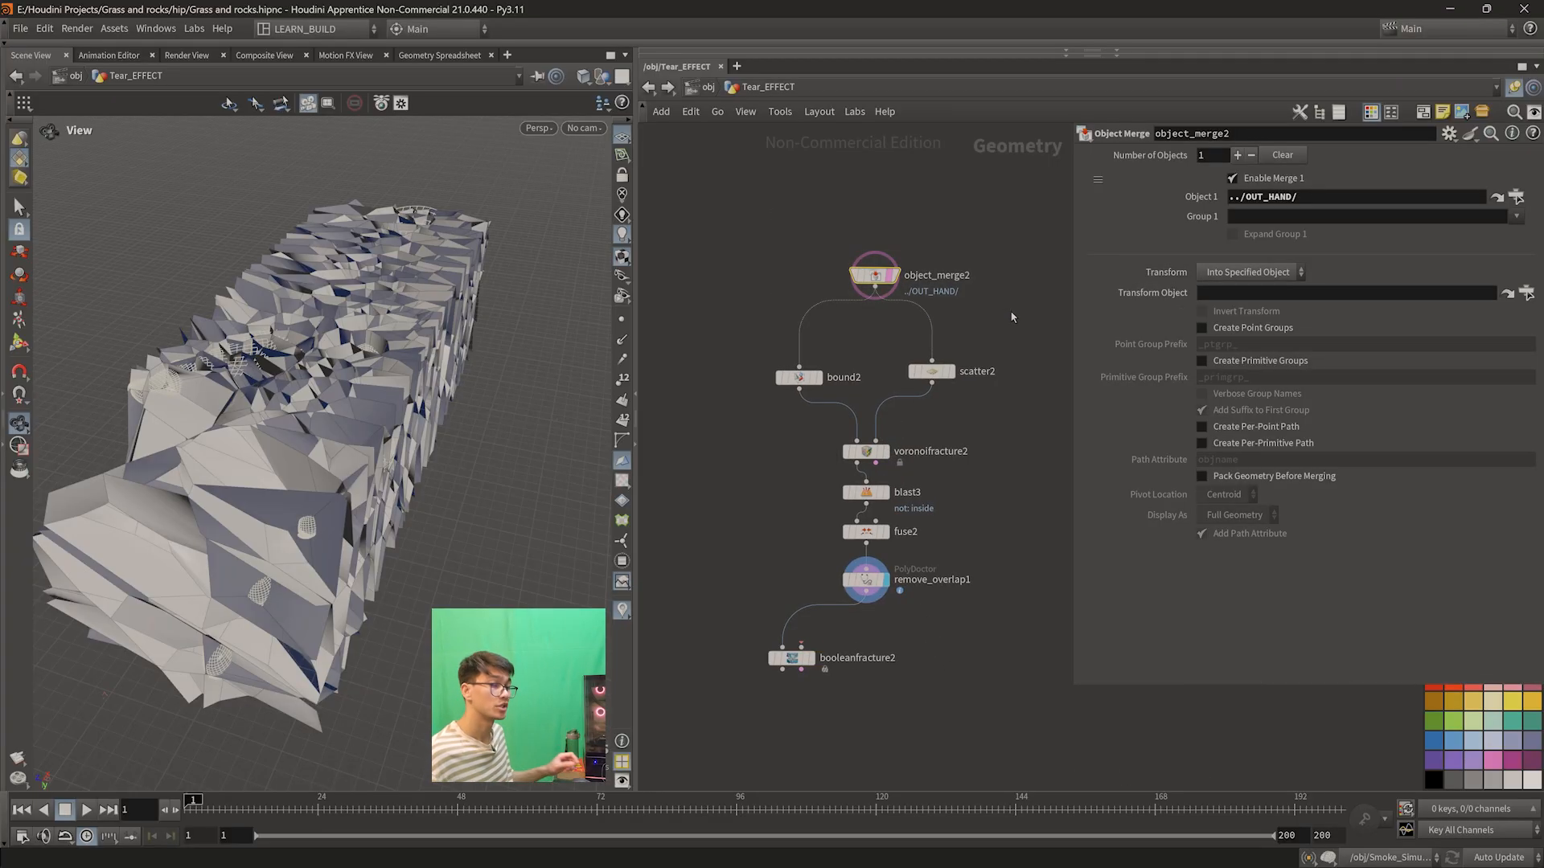
pyautogui.moveTo(969, 634)
pyautogui.mouseDown(button='middle')
pyautogui.moveTo(975, 598)
pyautogui.moveTo(975, 654)
pyautogui.mouseUp(button='middle')
pyautogui.scroll(2, 970, 603)
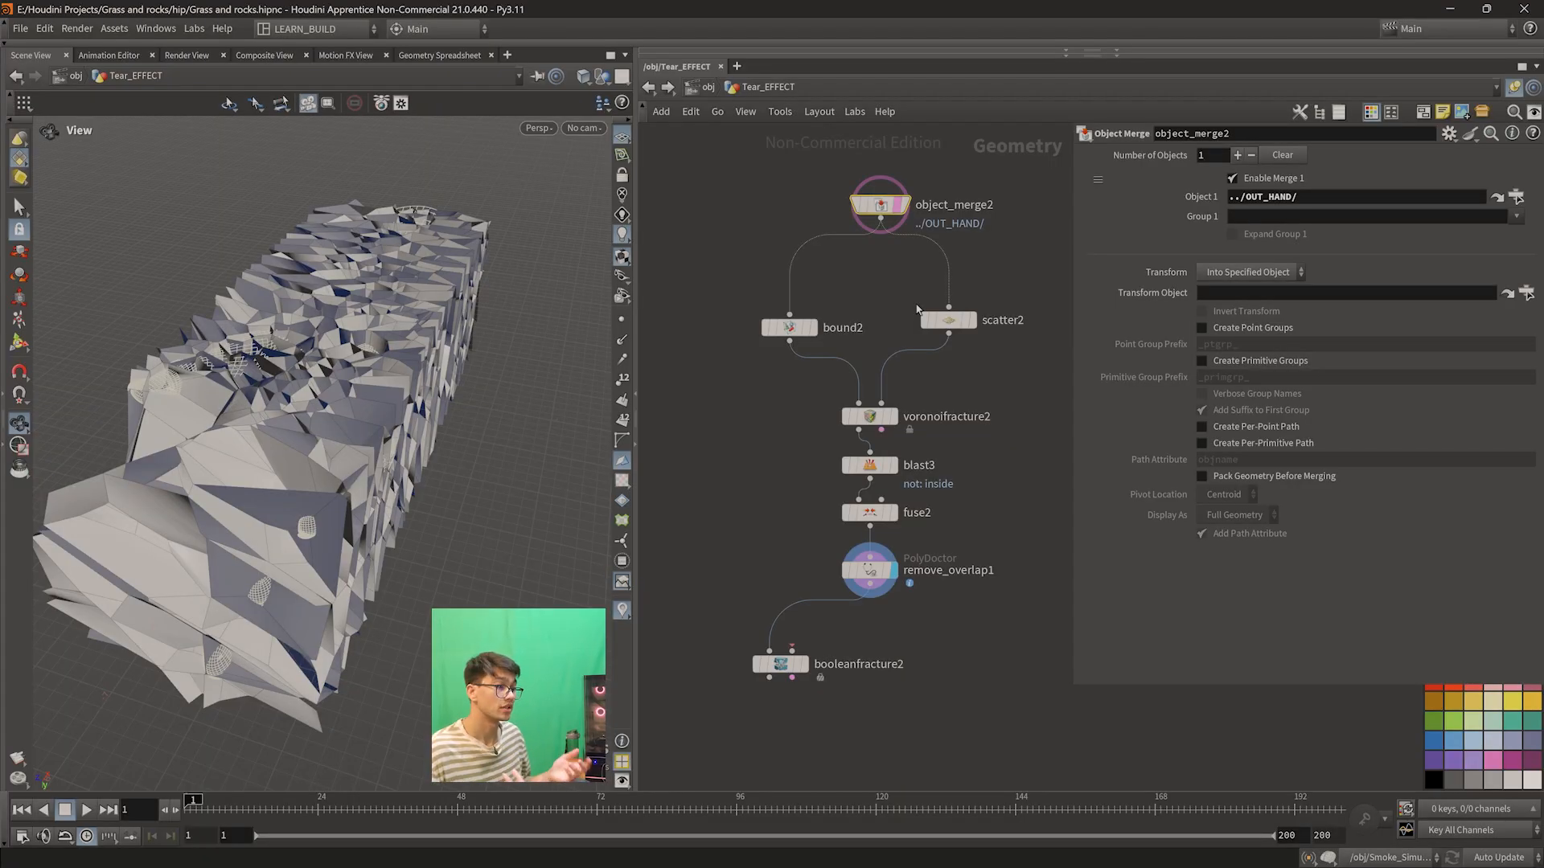
pyautogui.moveTo(881, 205); pyautogui.dragTo(888, 197)
# - Add an Object Merge node above booleanfracture2, feeding its first input in place of remove_overlap1
pyautogui.press('Tab')
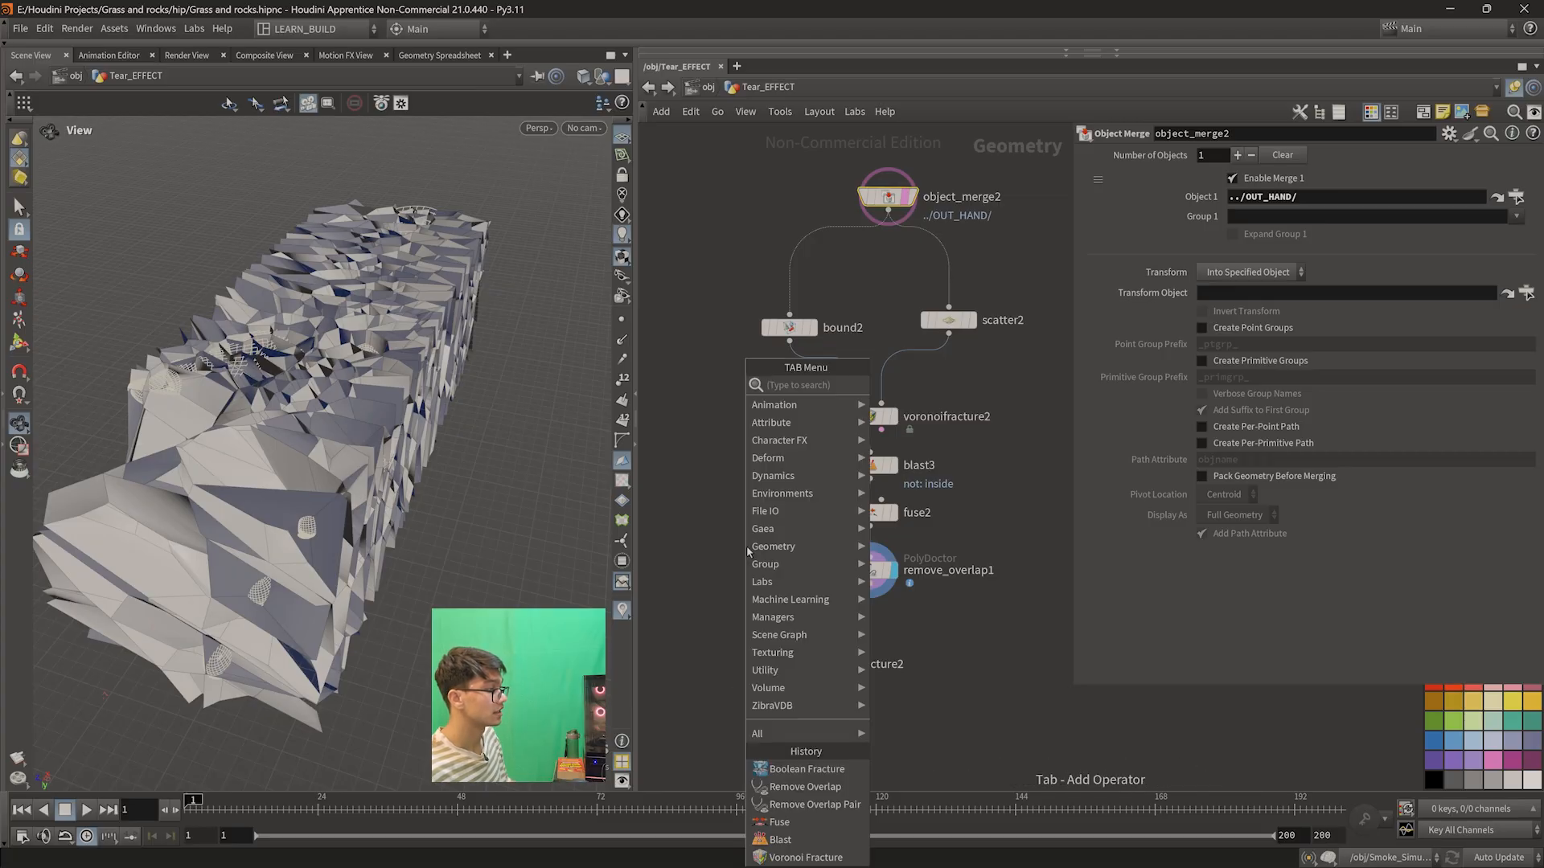
pyautogui.write('obe')
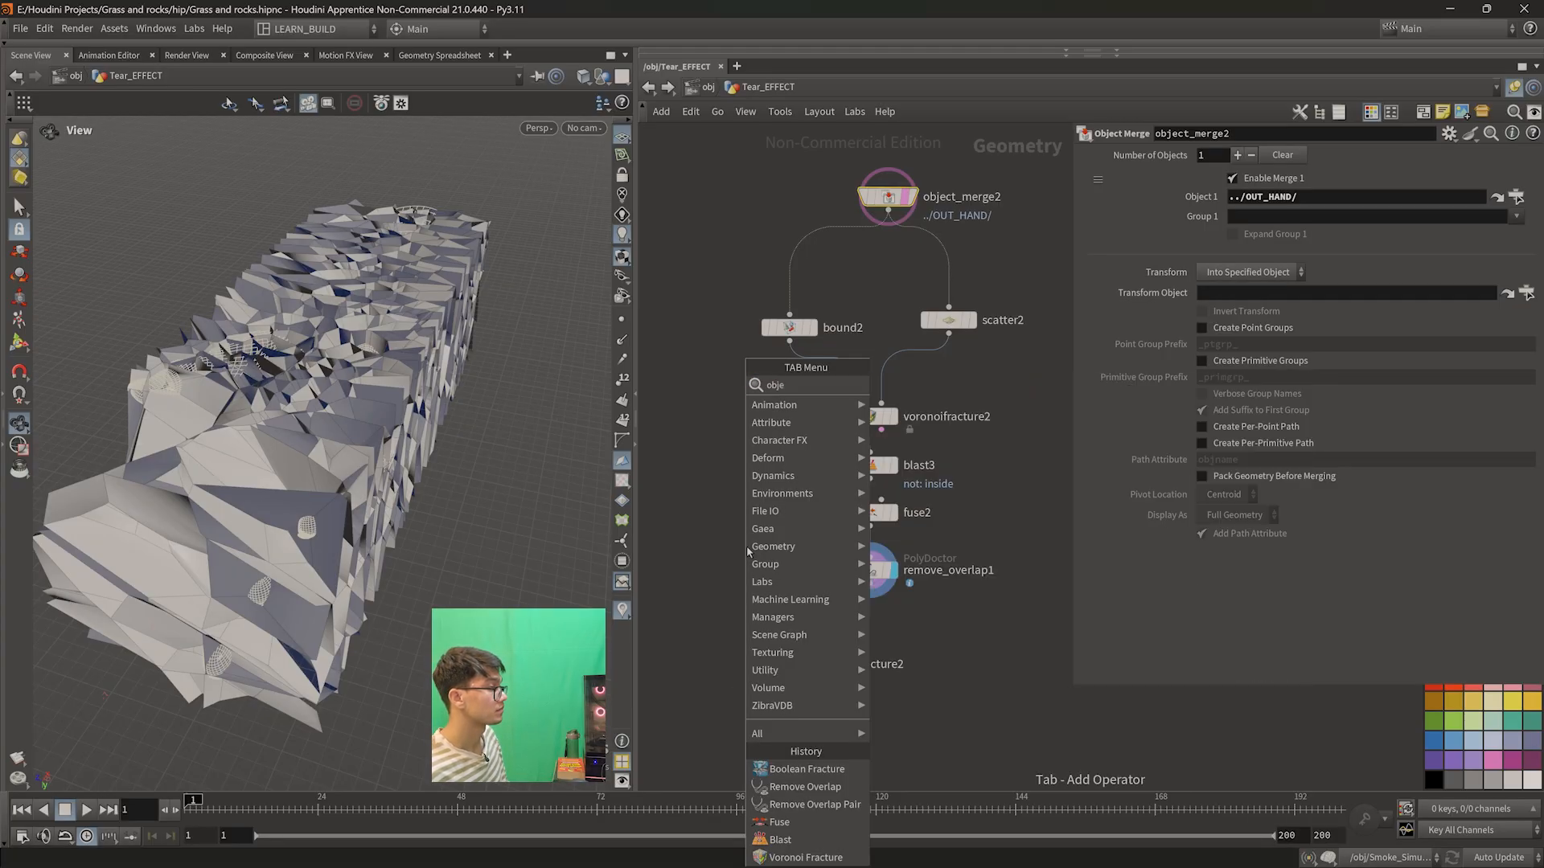
pyautogui.press('Return')
pyautogui.click(748, 550)
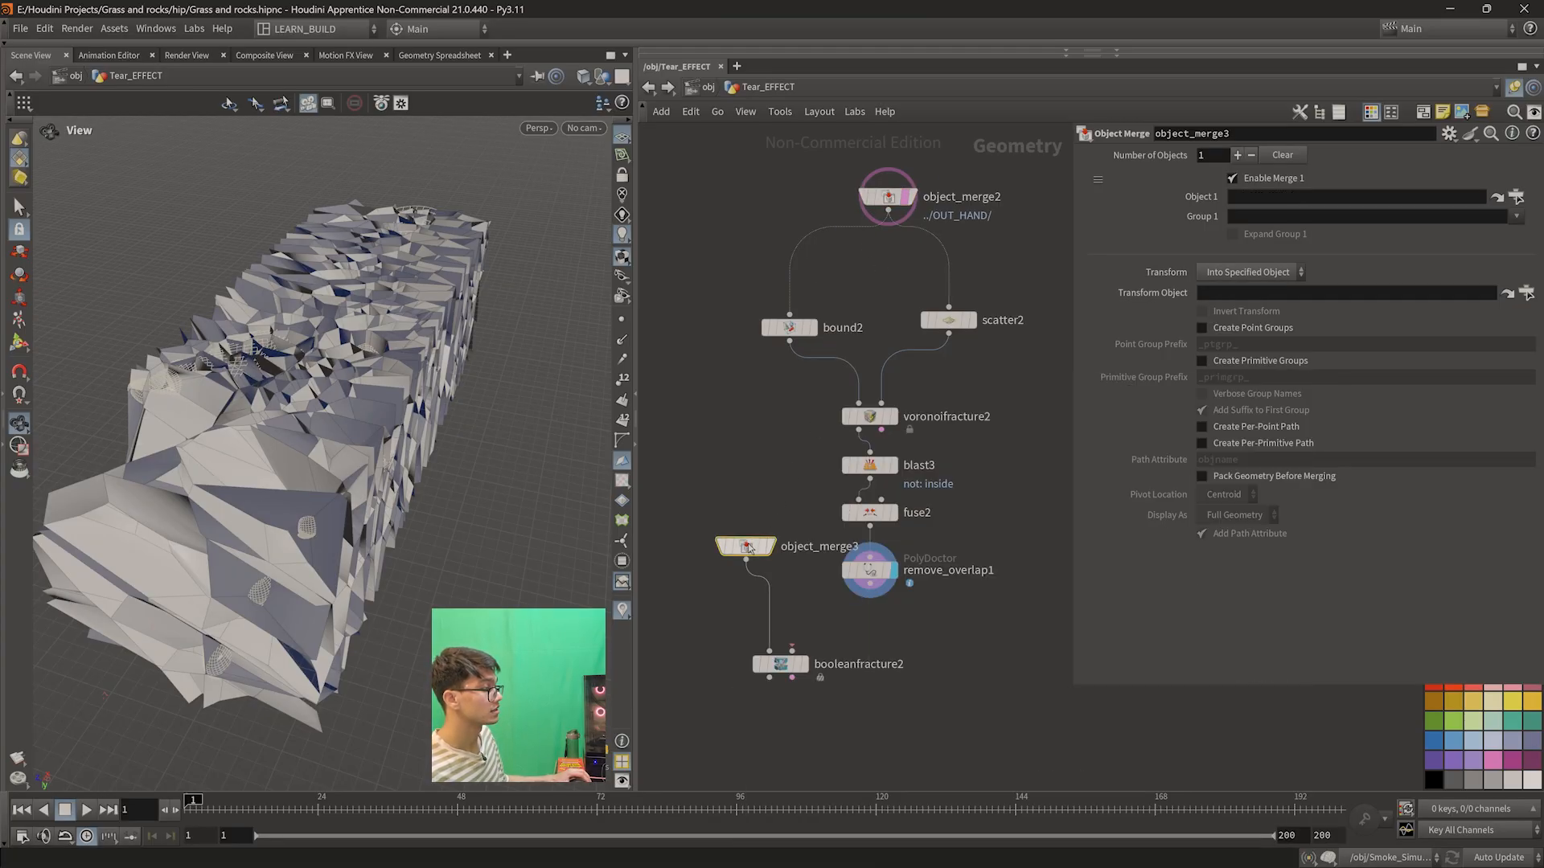
# - Set Object 1 of the new Object Merge to ../OUT_HAND/ and display the merged hand
pyautogui.click(1339, 200)
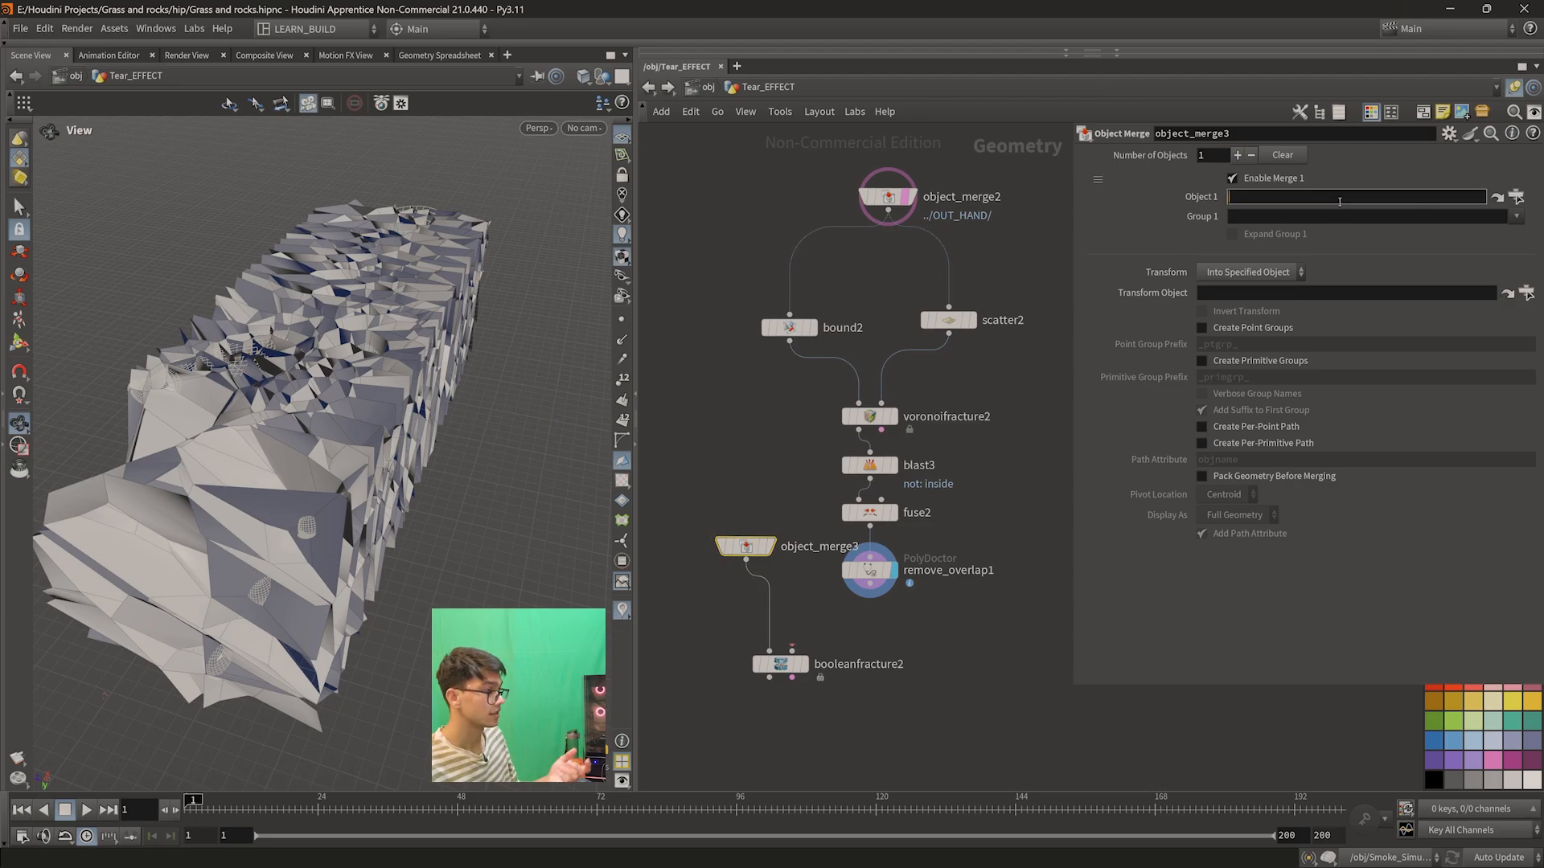
pyautogui.write('../')
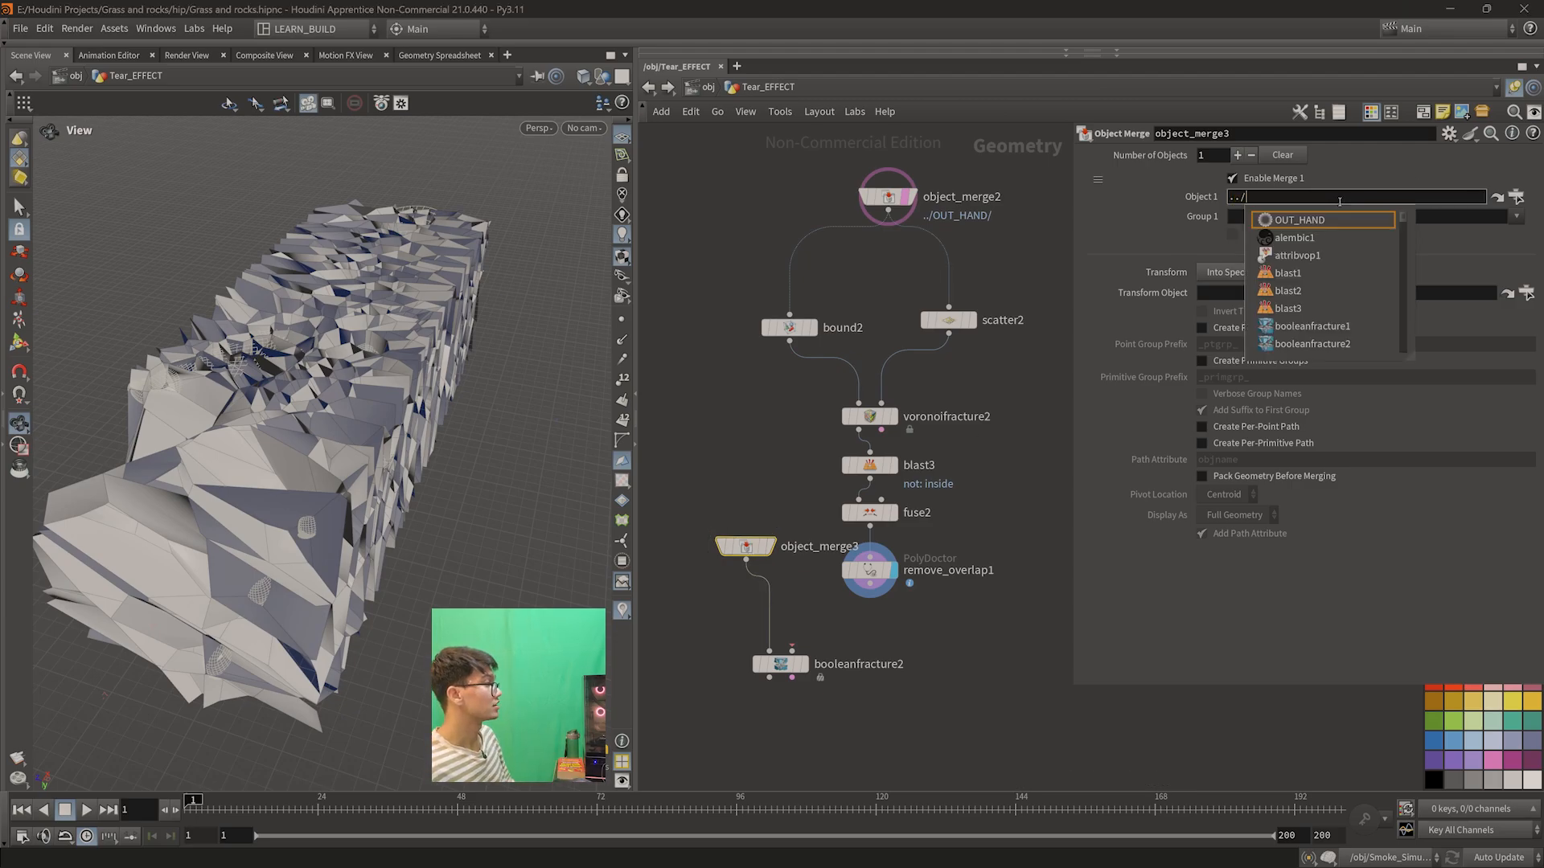
pyautogui.press('Down')
pyautogui.press('Return')
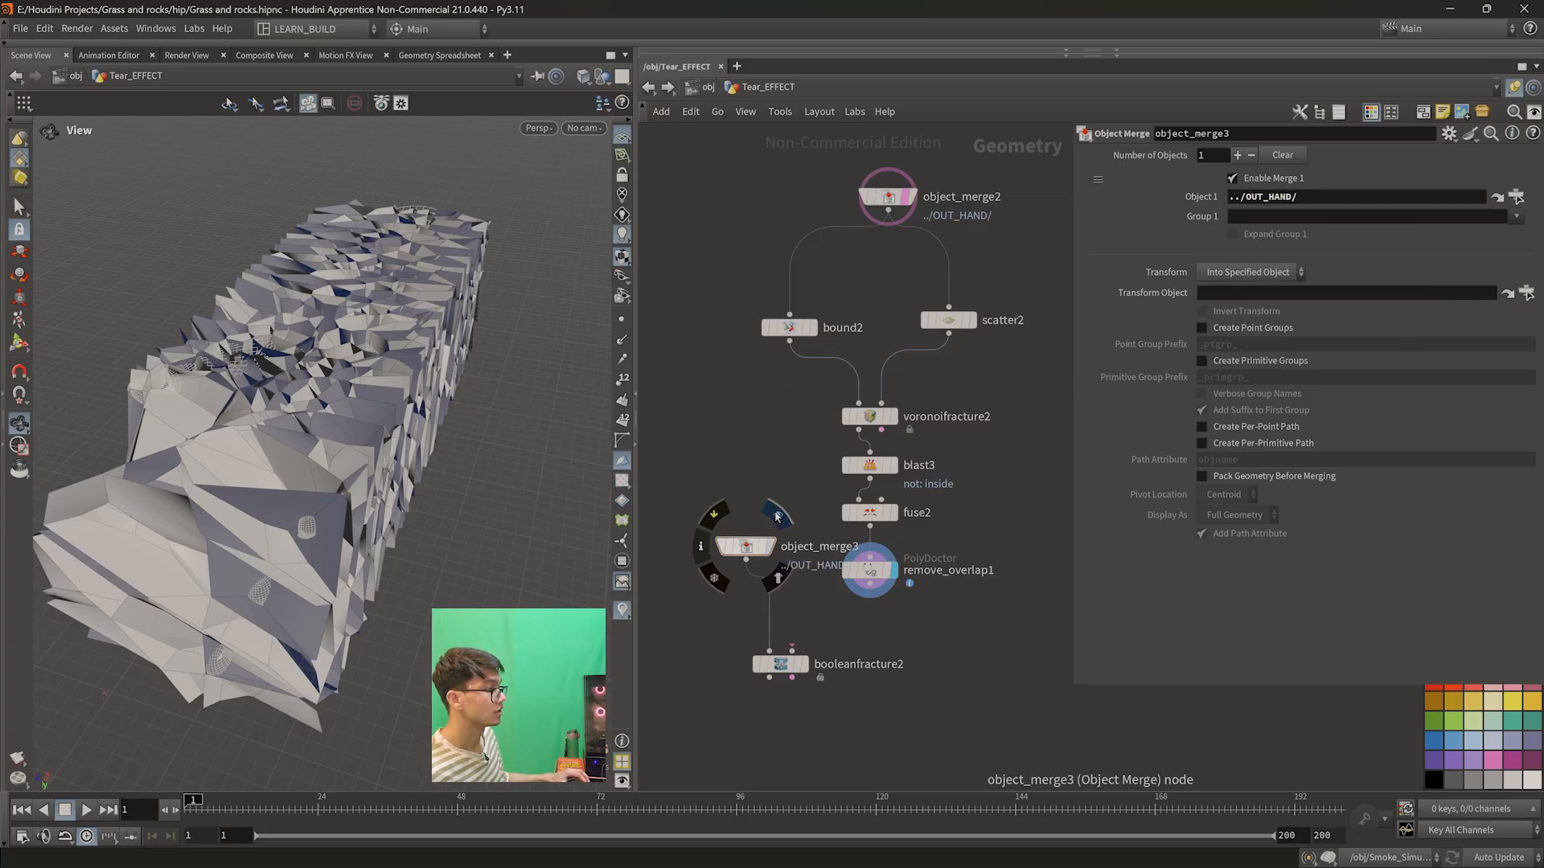
pyautogui.click(769, 547)
pyautogui.moveTo(408, 430); pyautogui.dragTo(393, 497)
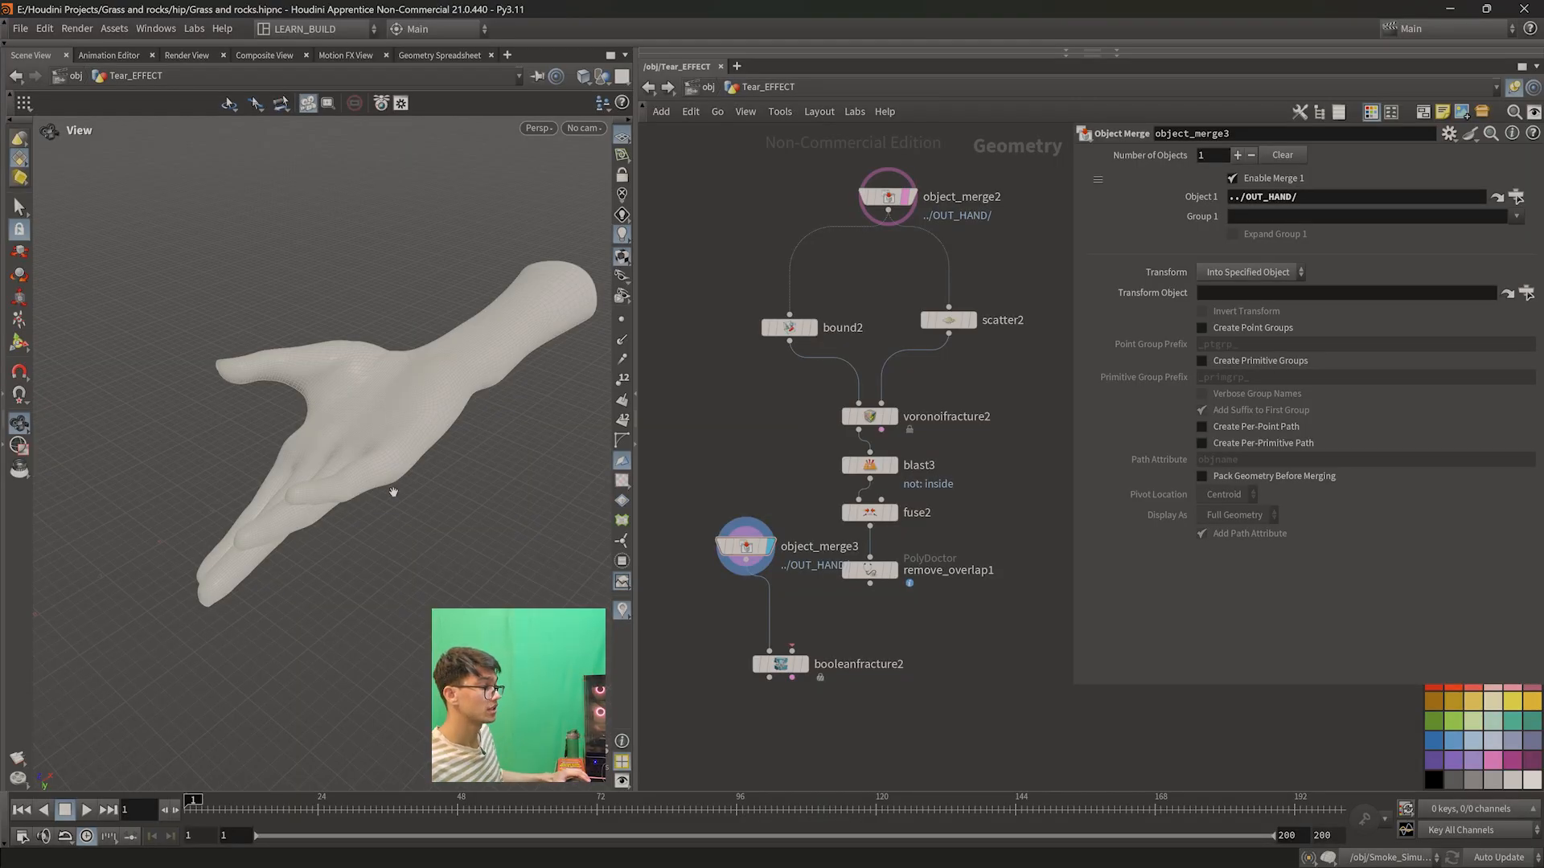
# - Move object_merge3 aside, wire remove_overlap1 into the second input of booleanfracture2, and display the fracture
pyautogui.moveTo(673, 463); pyautogui.dragTo(754, 576)
pyautogui.moveTo(752, 548); pyautogui.dragTo(718, 533)
pyautogui.moveTo(833, 638); pyautogui.dragTo(793, 650)
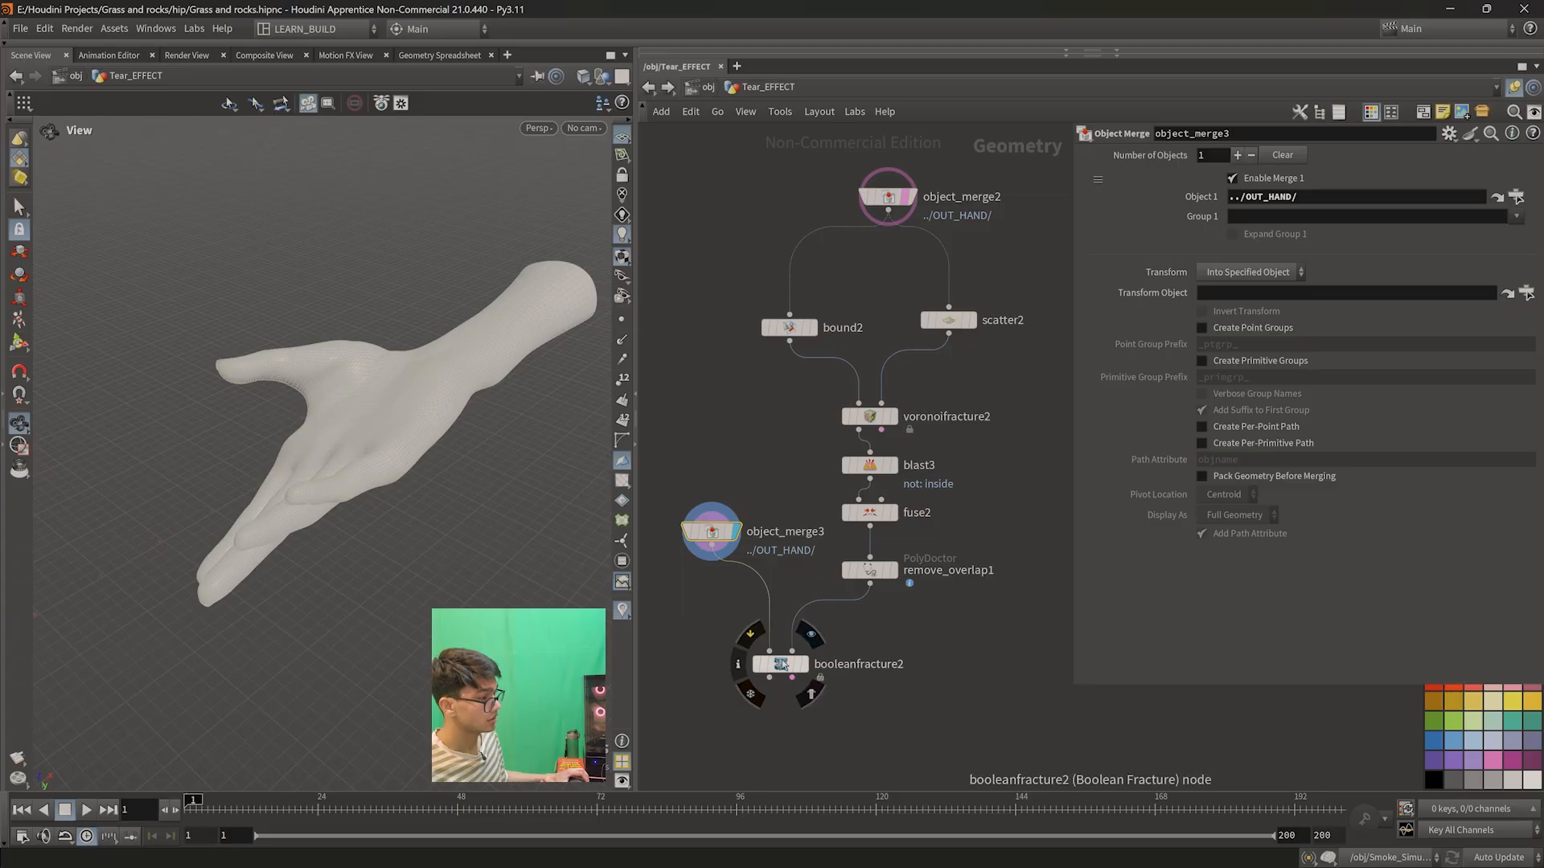
pyautogui.click(815, 641)
# - Compare the displayed results of booleanfracture2, object_merge3 and remove_overlap1 in the viewport
pyautogui.moveTo(423, 550)
pyautogui.mouseDown()
pyautogui.moveTo(441, 538)
pyautogui.moveTo(398, 551)
pyautogui.mouseUp()
pyautogui.scroll(5, 289, 522)
pyautogui.moveTo(291, 521); pyautogui.dragTo(450, 522)
pyautogui.scroll(-4, 368, 565)
pyautogui.moveTo(809, 640)
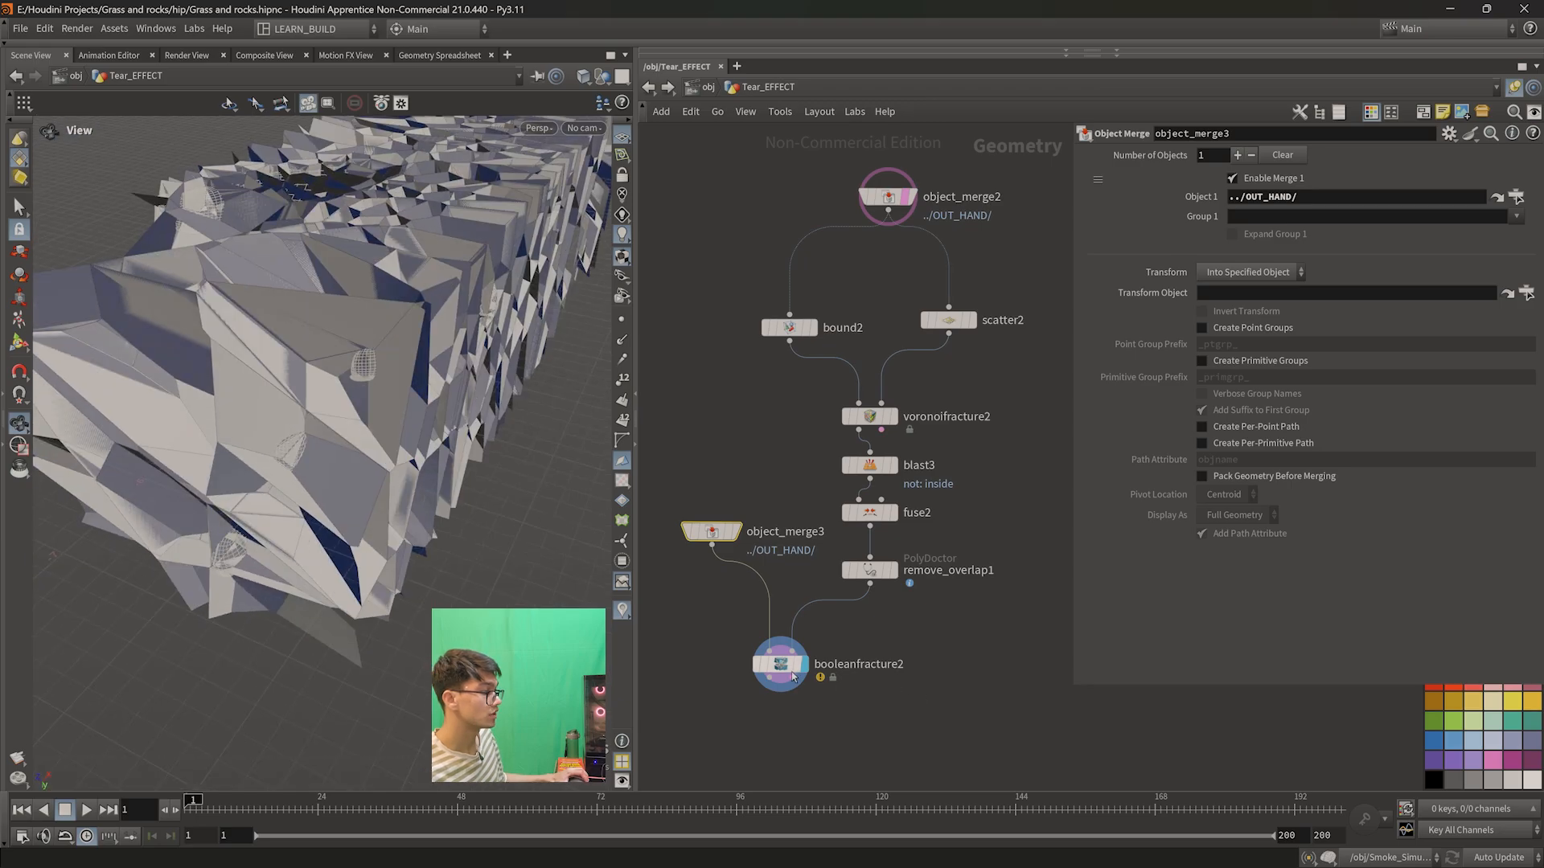
pyautogui.click(740, 502)
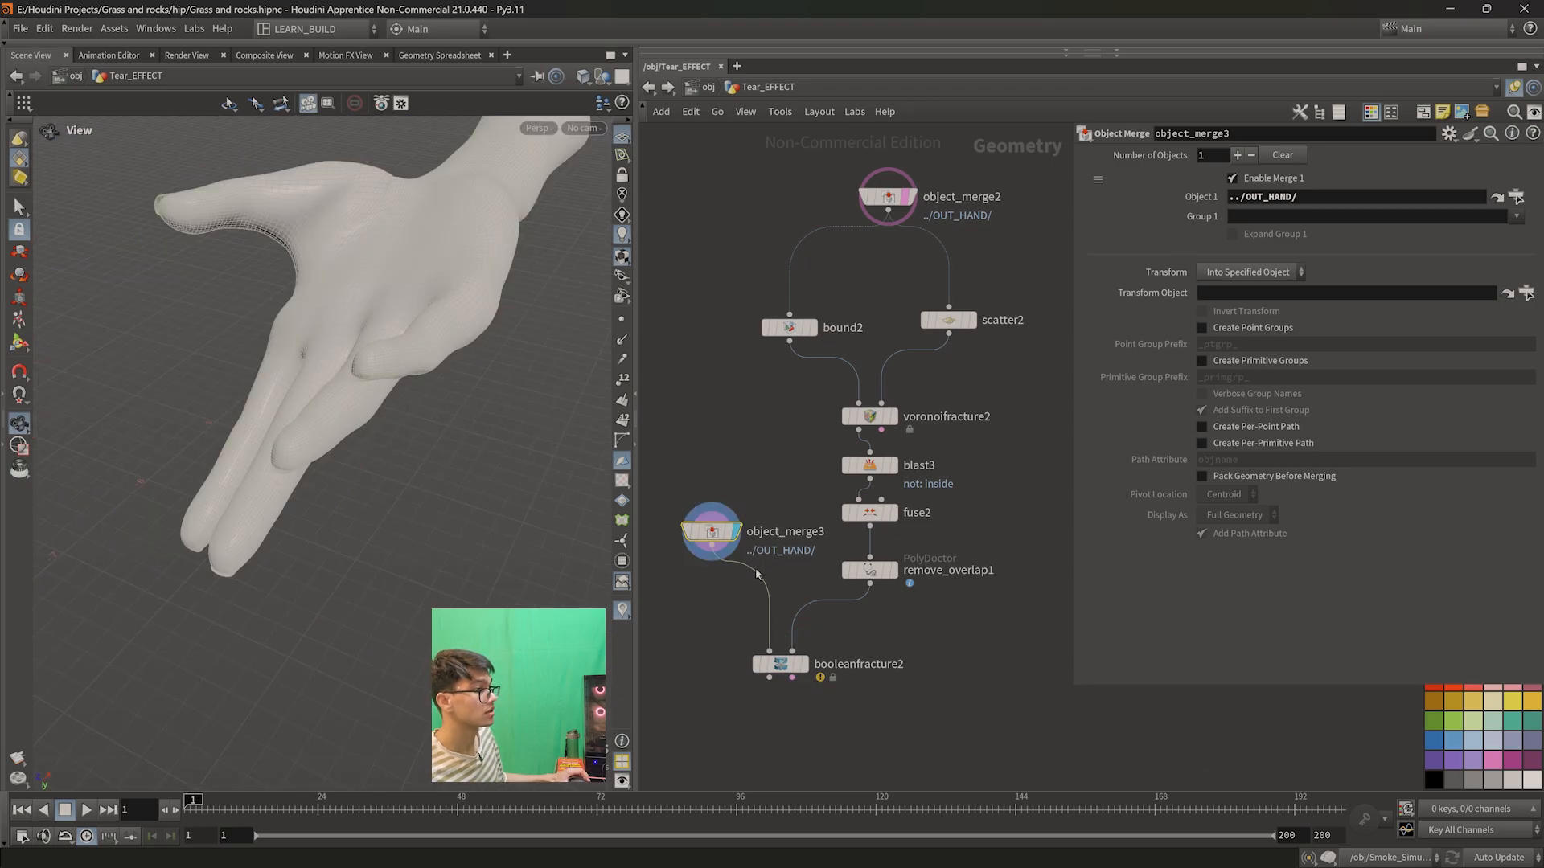
pyautogui.moveTo(387, 419); pyautogui.dragTo(421, 520)
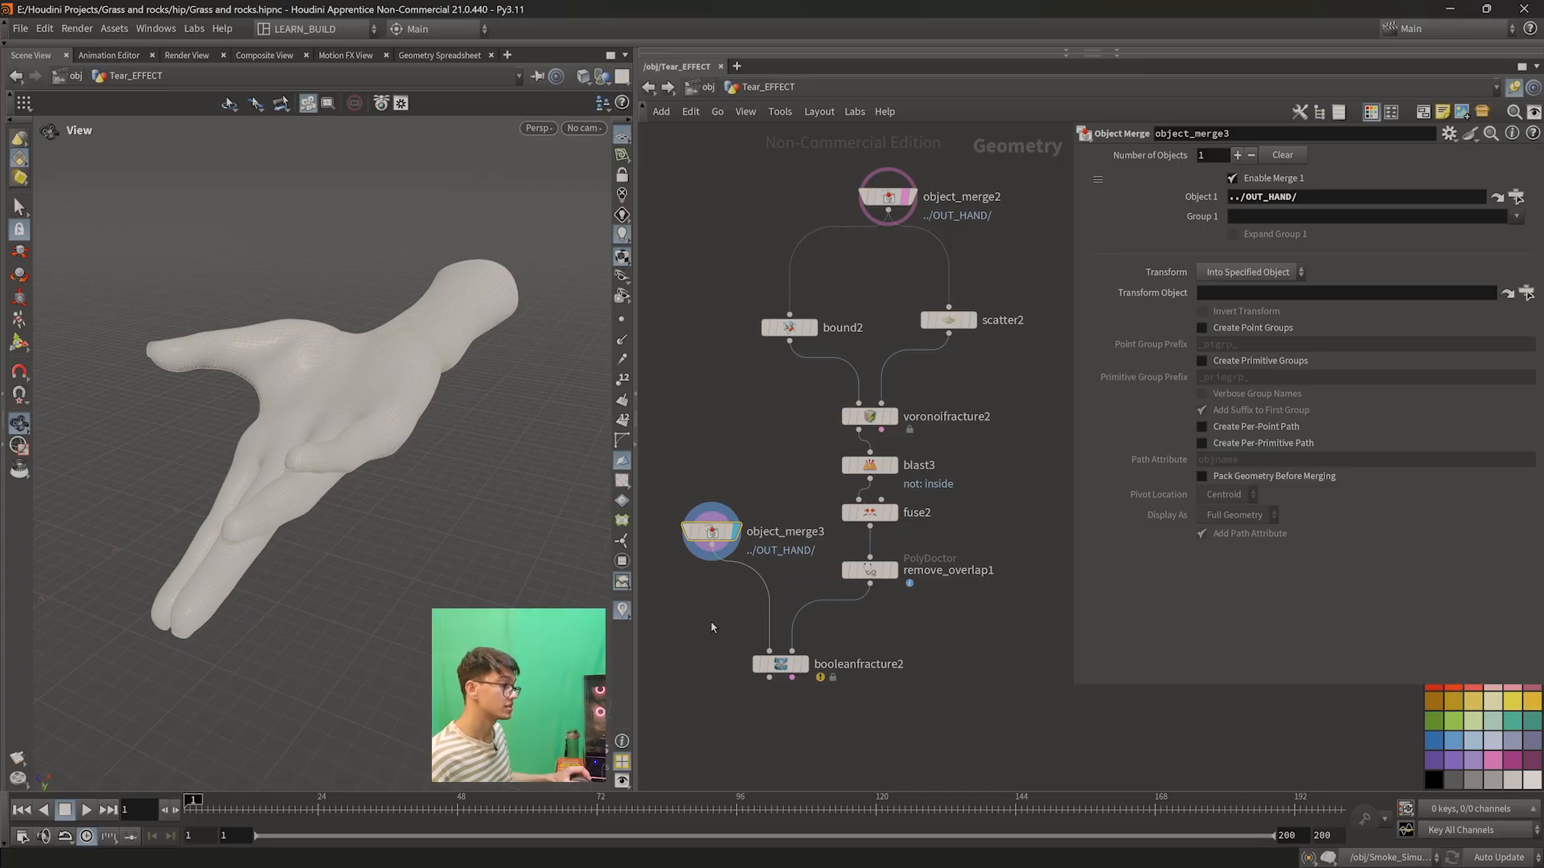
pyautogui.click(891, 570)
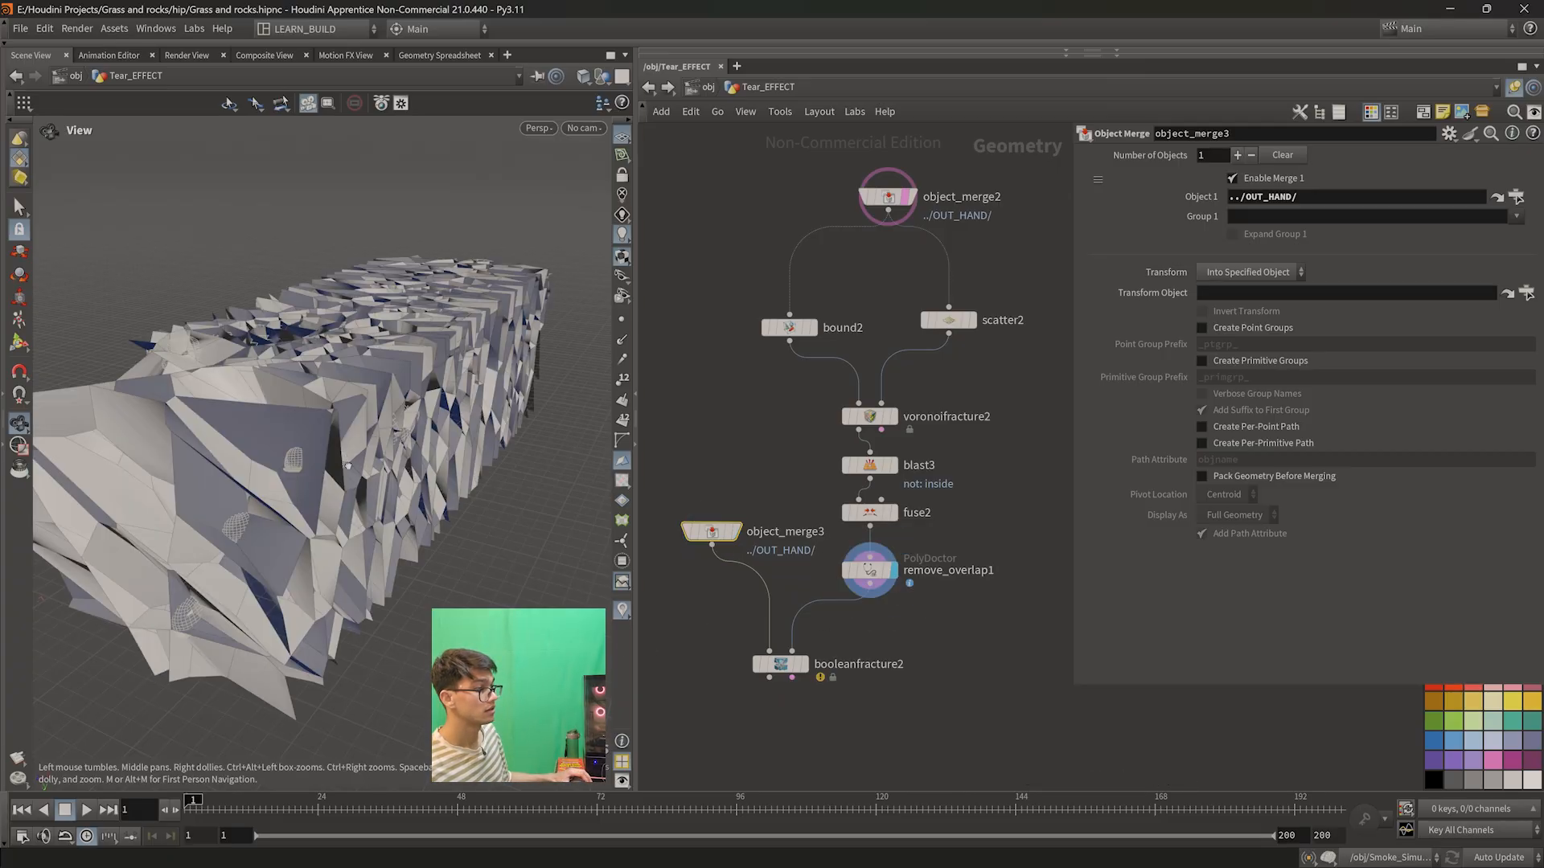
pyautogui.moveTo(281, 470); pyautogui.dragTo(329, 506)
pyautogui.click(803, 664)
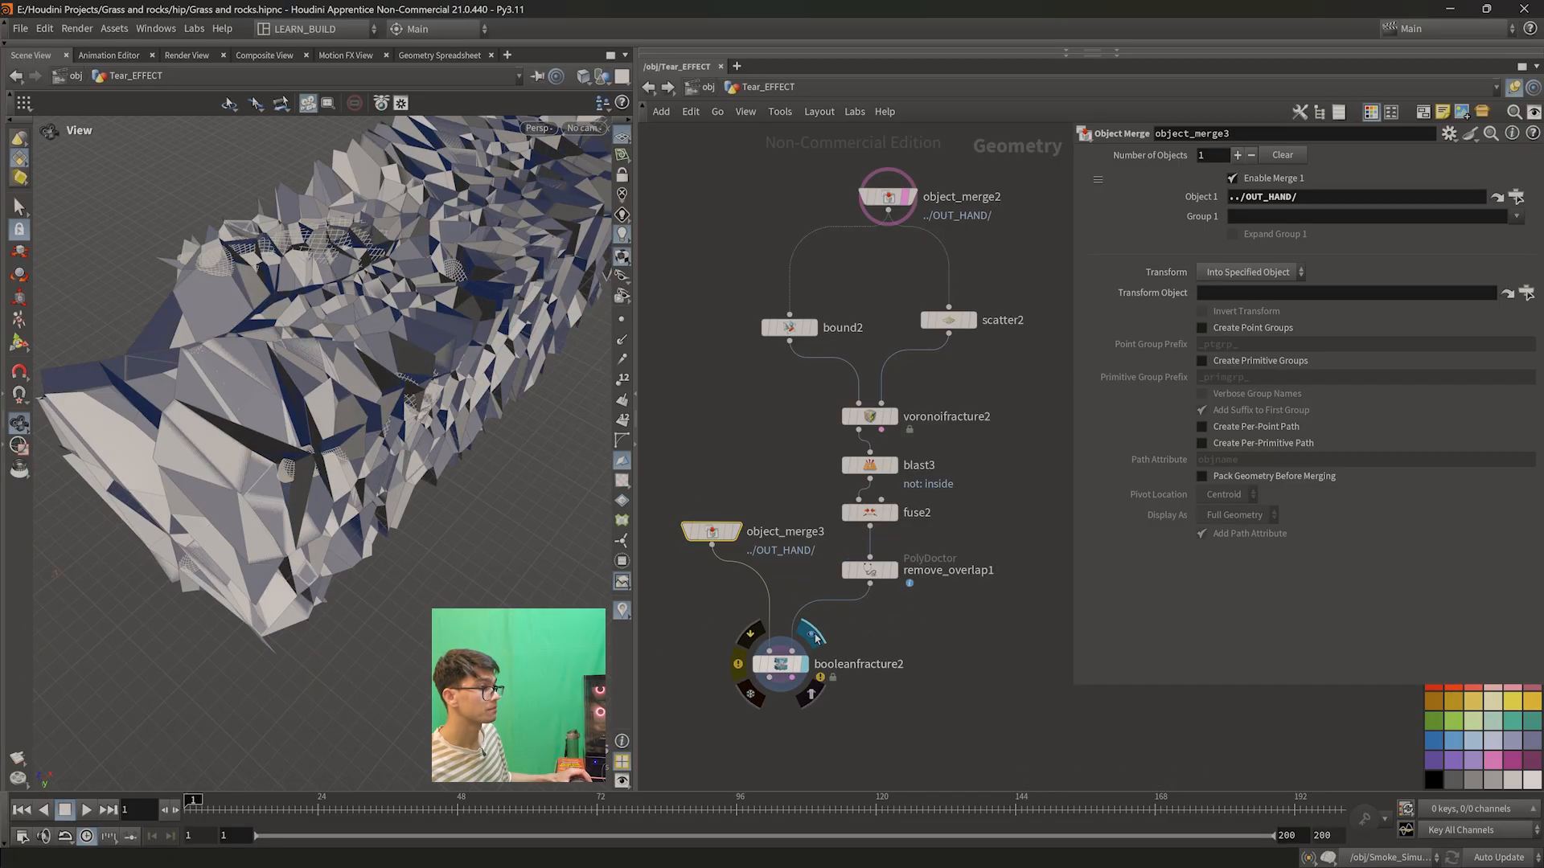
pyautogui.moveTo(352, 468)
pyautogui.mouseDown()
pyautogui.moveTo(293, 475)
pyautogui.moveTo(281, 450)
pyautogui.moveTo(299, 493)
pyautogui.moveTo(346, 470)
pyautogui.mouseUp()
# - Select booleanfracture2, inspect its geometry, and read the warning in its node information
pyautogui.click(780, 664)
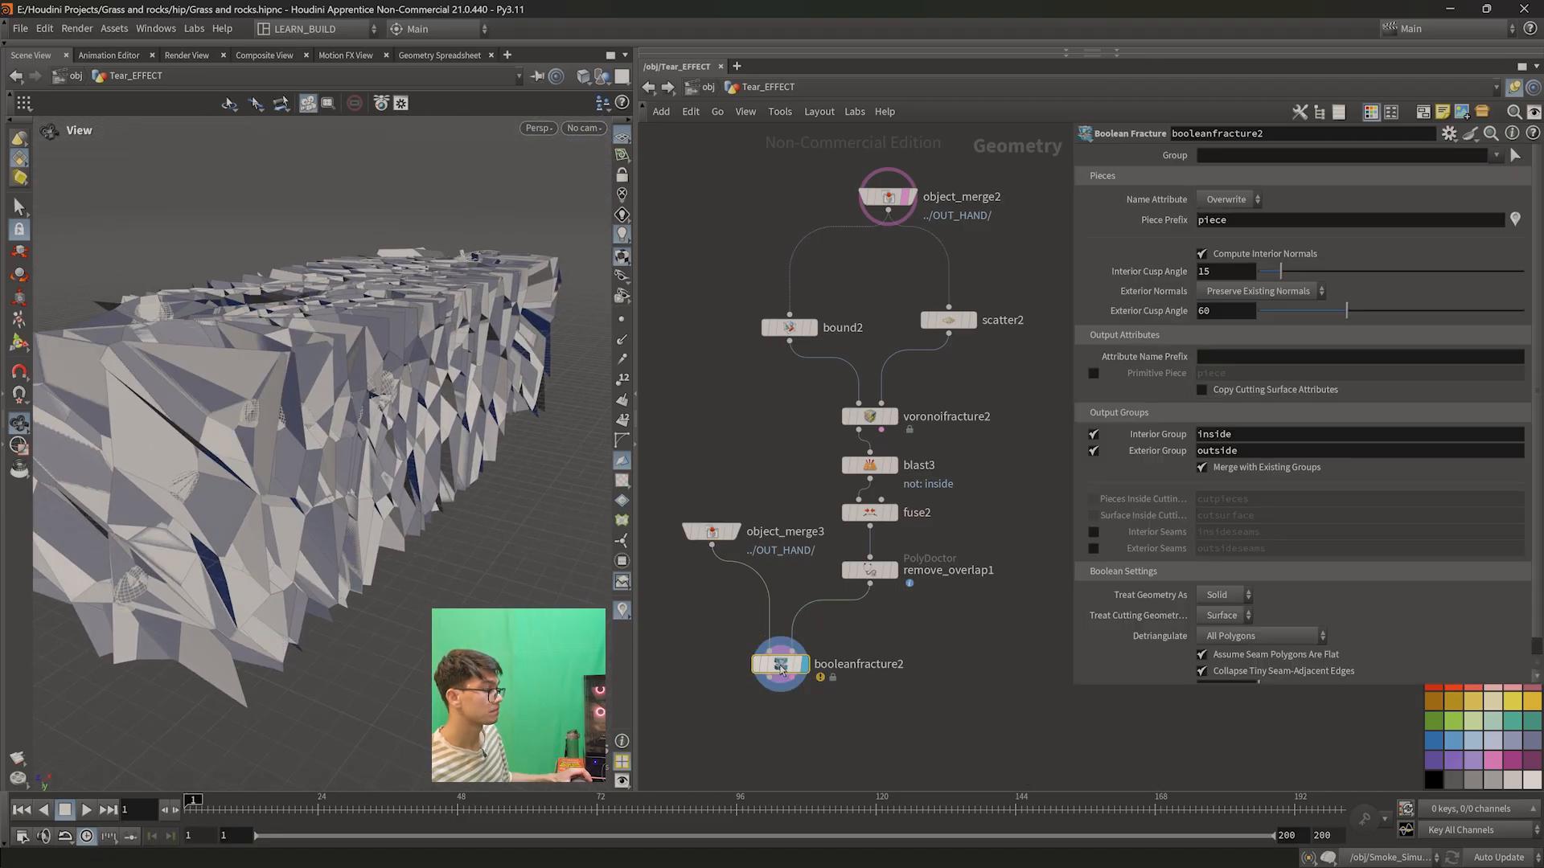
pyautogui.moveTo(467, 480); pyautogui.dragTo(314, 282)
pyautogui.moveTo(712, 531); pyautogui.dragTo(705, 513)
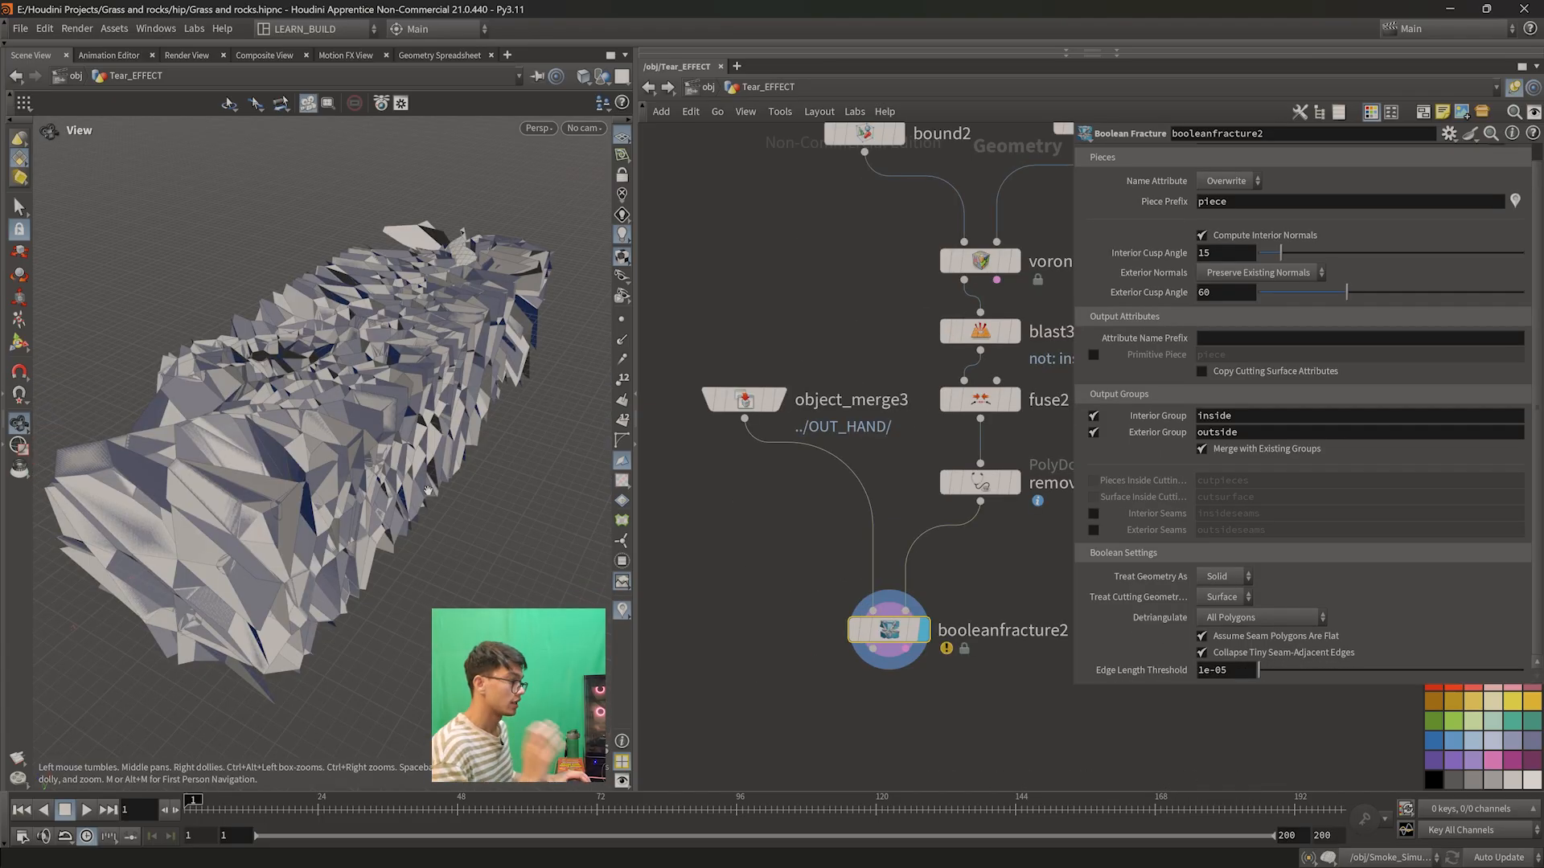
pyautogui.moveTo(959, 688); pyautogui.dragTo(919, 613, button='middle')
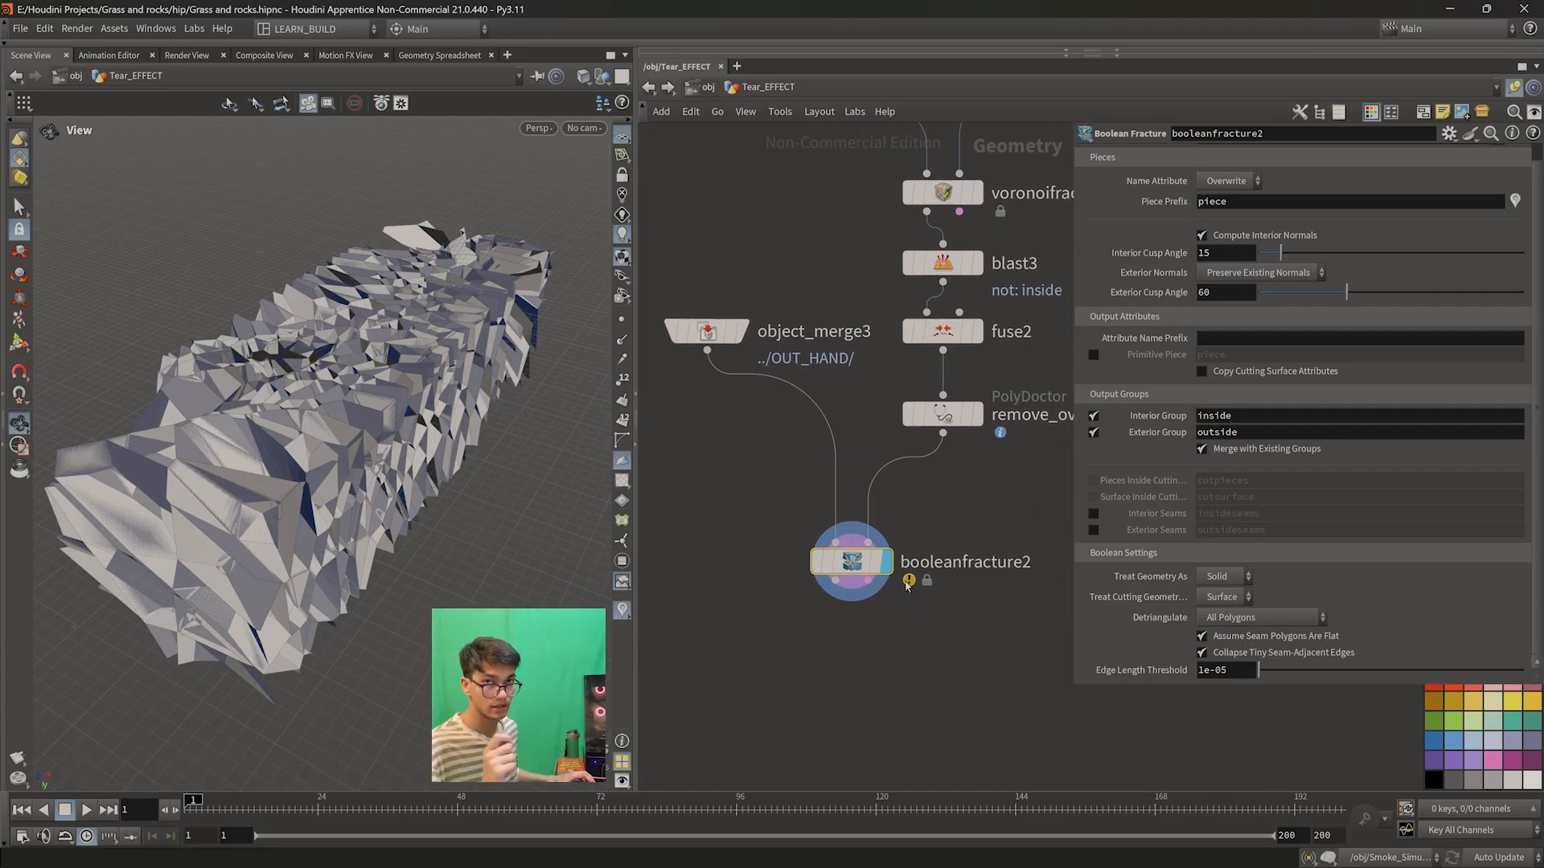
pyautogui.moveTo(872, 570)
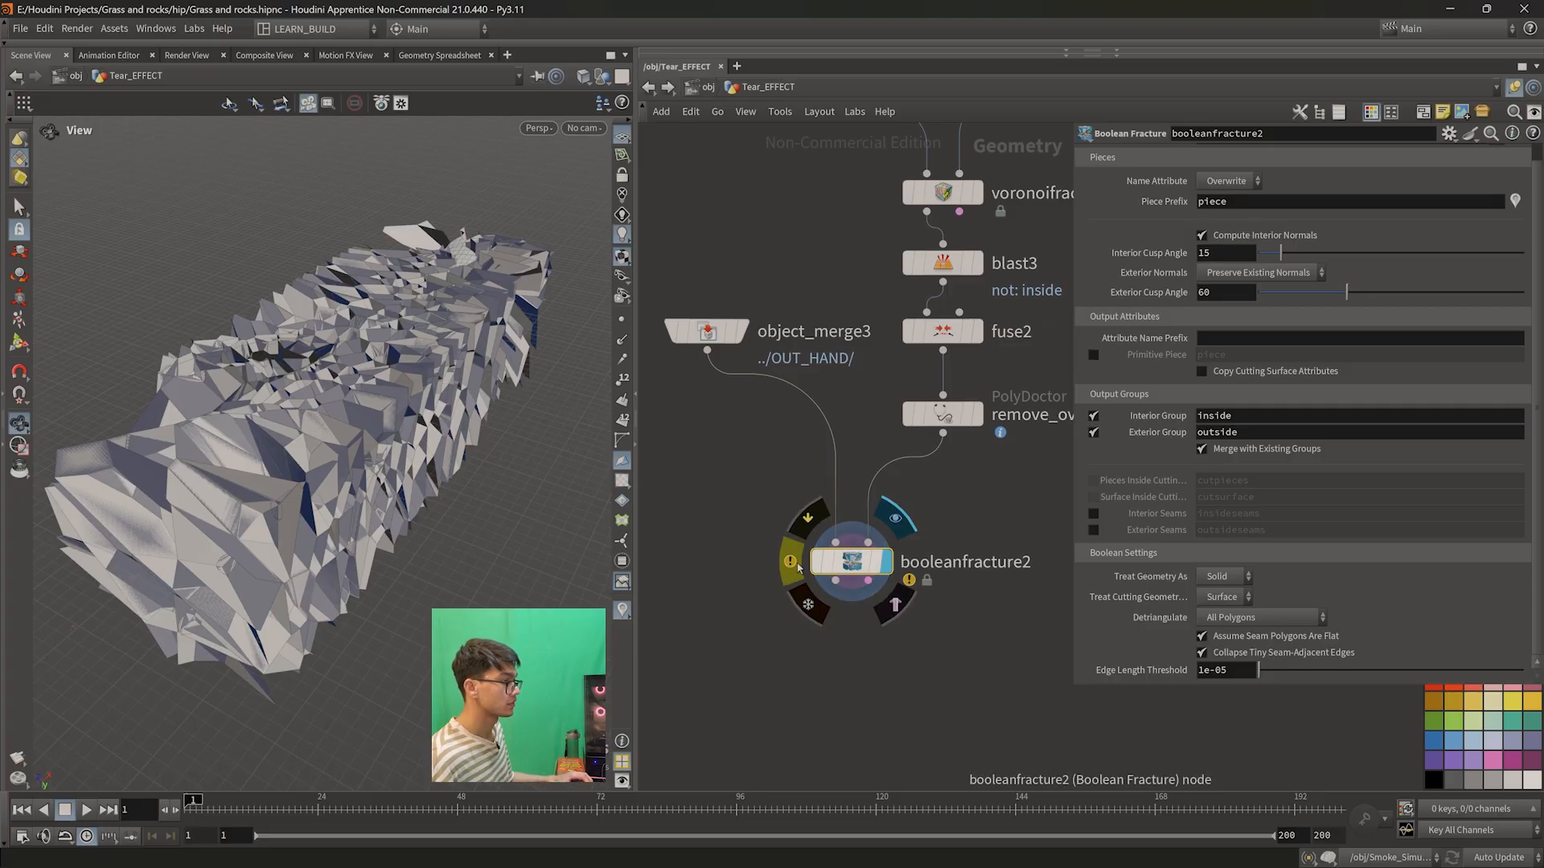
pyautogui.middleClick(835, 529)
pyautogui.moveTo(562, 192); pyautogui.dragTo(583, 154)
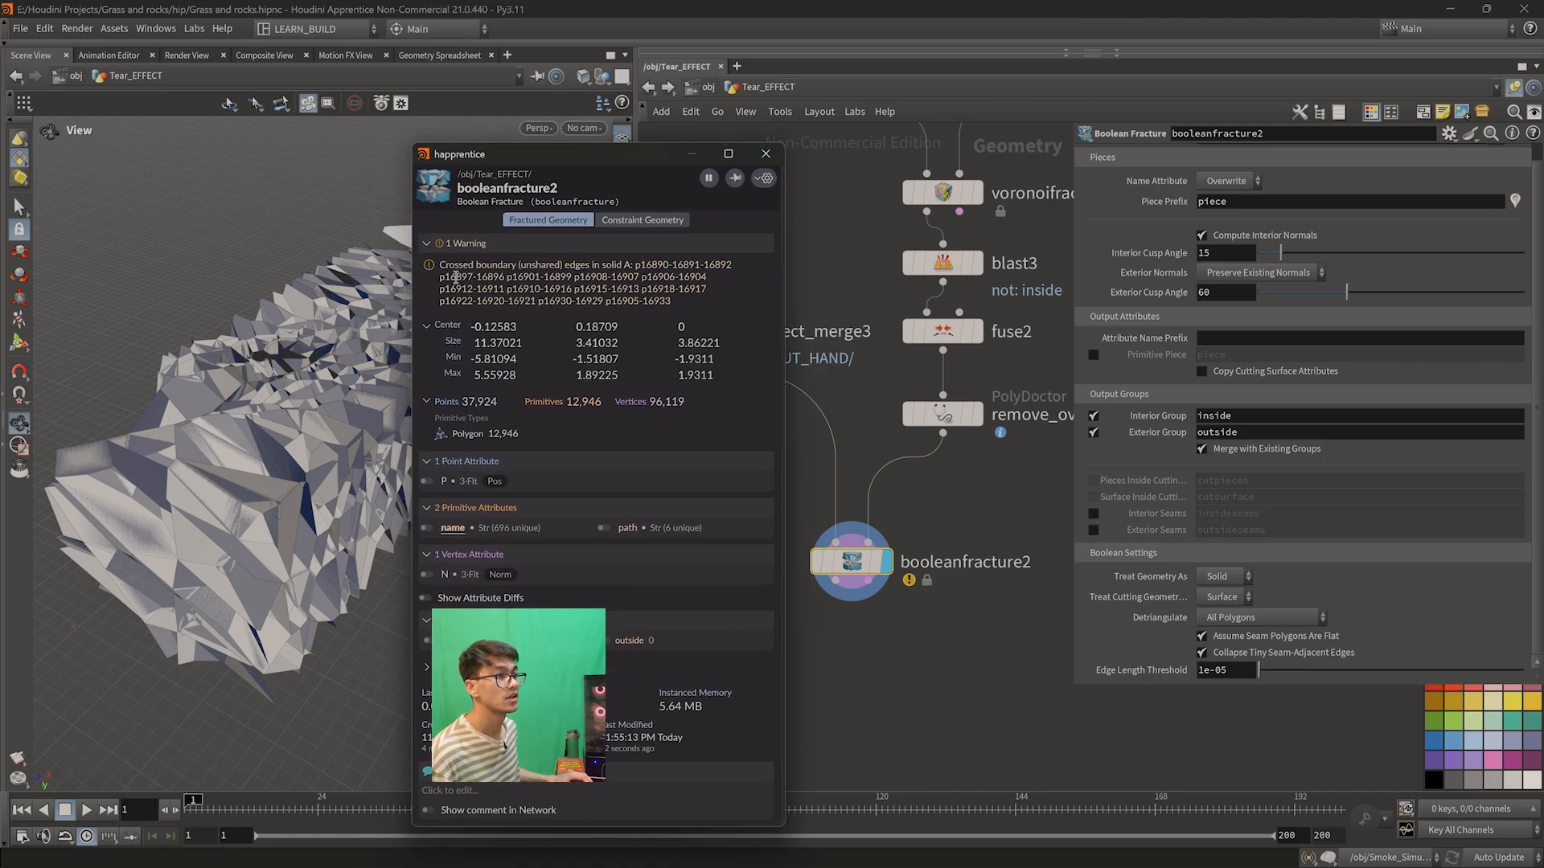
pyautogui.moveTo(443, 265); pyautogui.dragTo(623, 266)
pyautogui.click(765, 153)
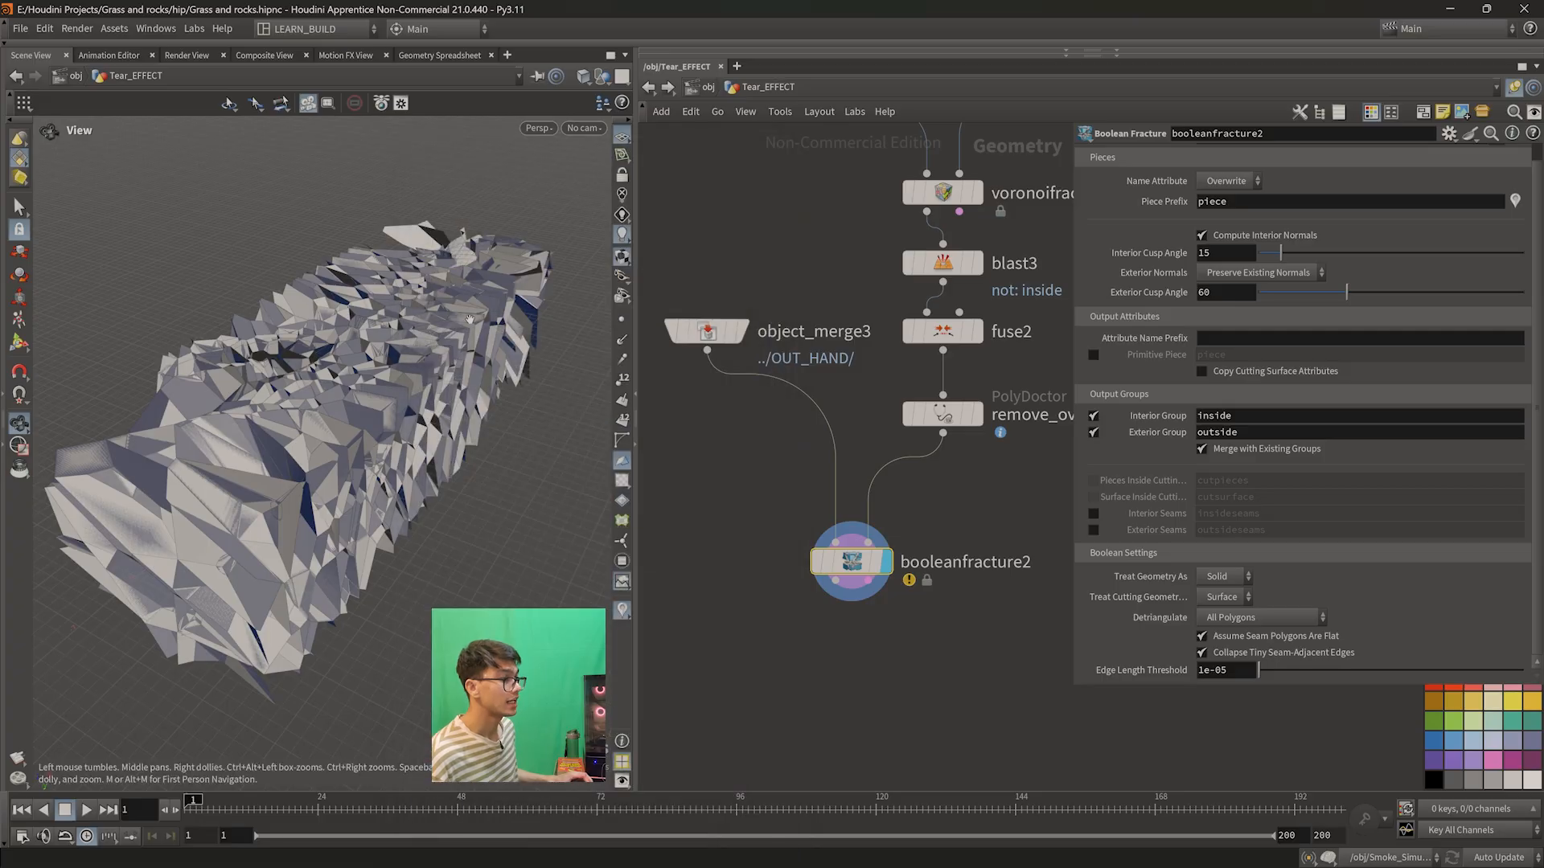
# - Display object_merge3 and inspect the wrist end of the hand mesh
pyautogui.moveTo(482, 402); pyautogui.dragTo(446, 434)
pyautogui.moveTo(961, 484); pyautogui.dragTo(959, 549, button='middle')
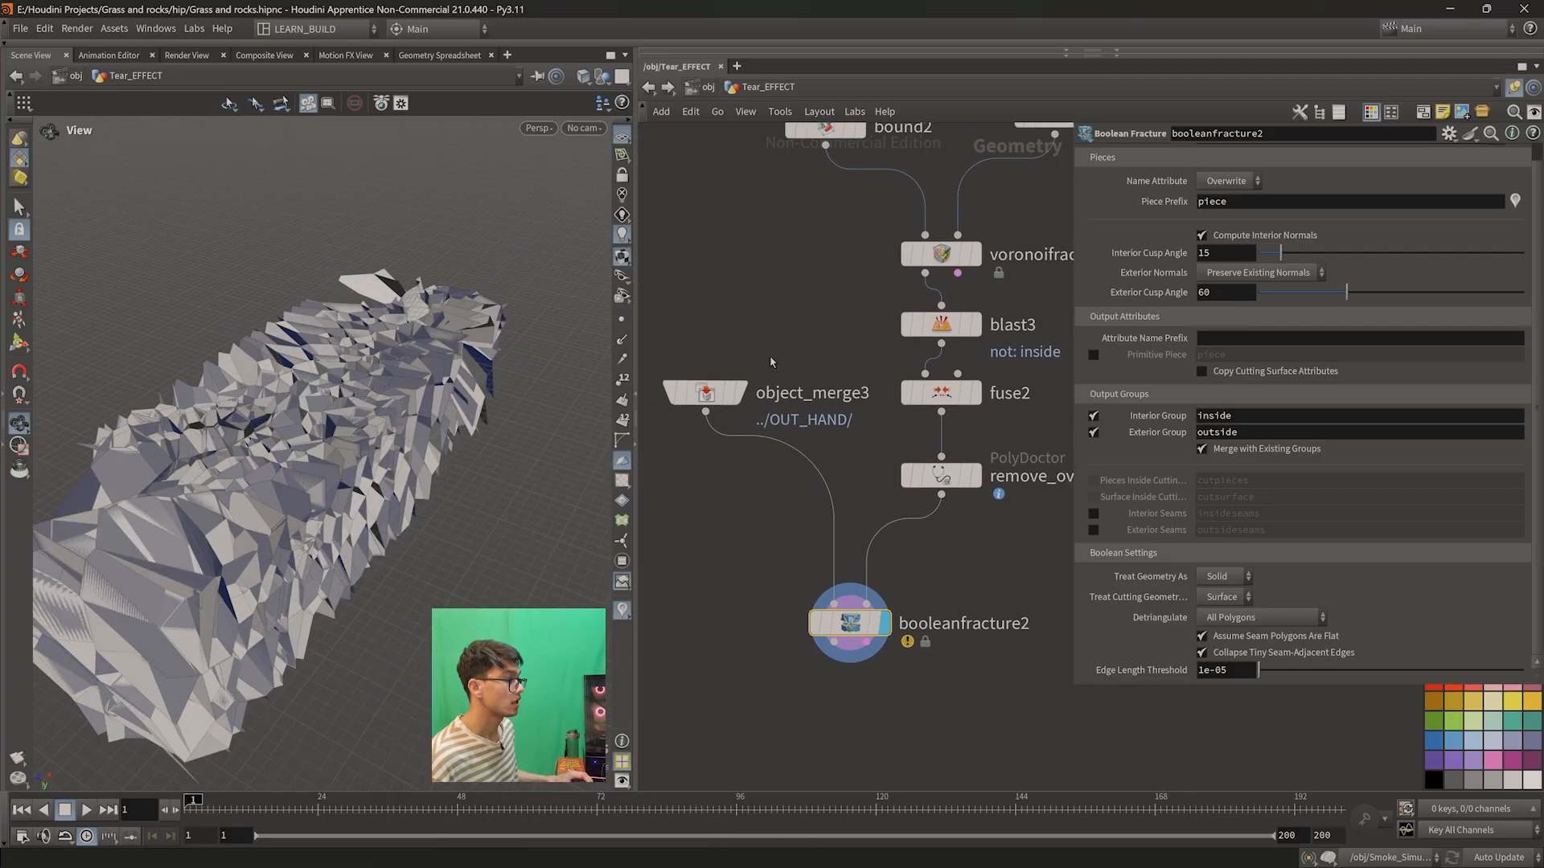
pyautogui.click(738, 393)
pyautogui.moveTo(475, 354); pyautogui.dragTo(321, 471)
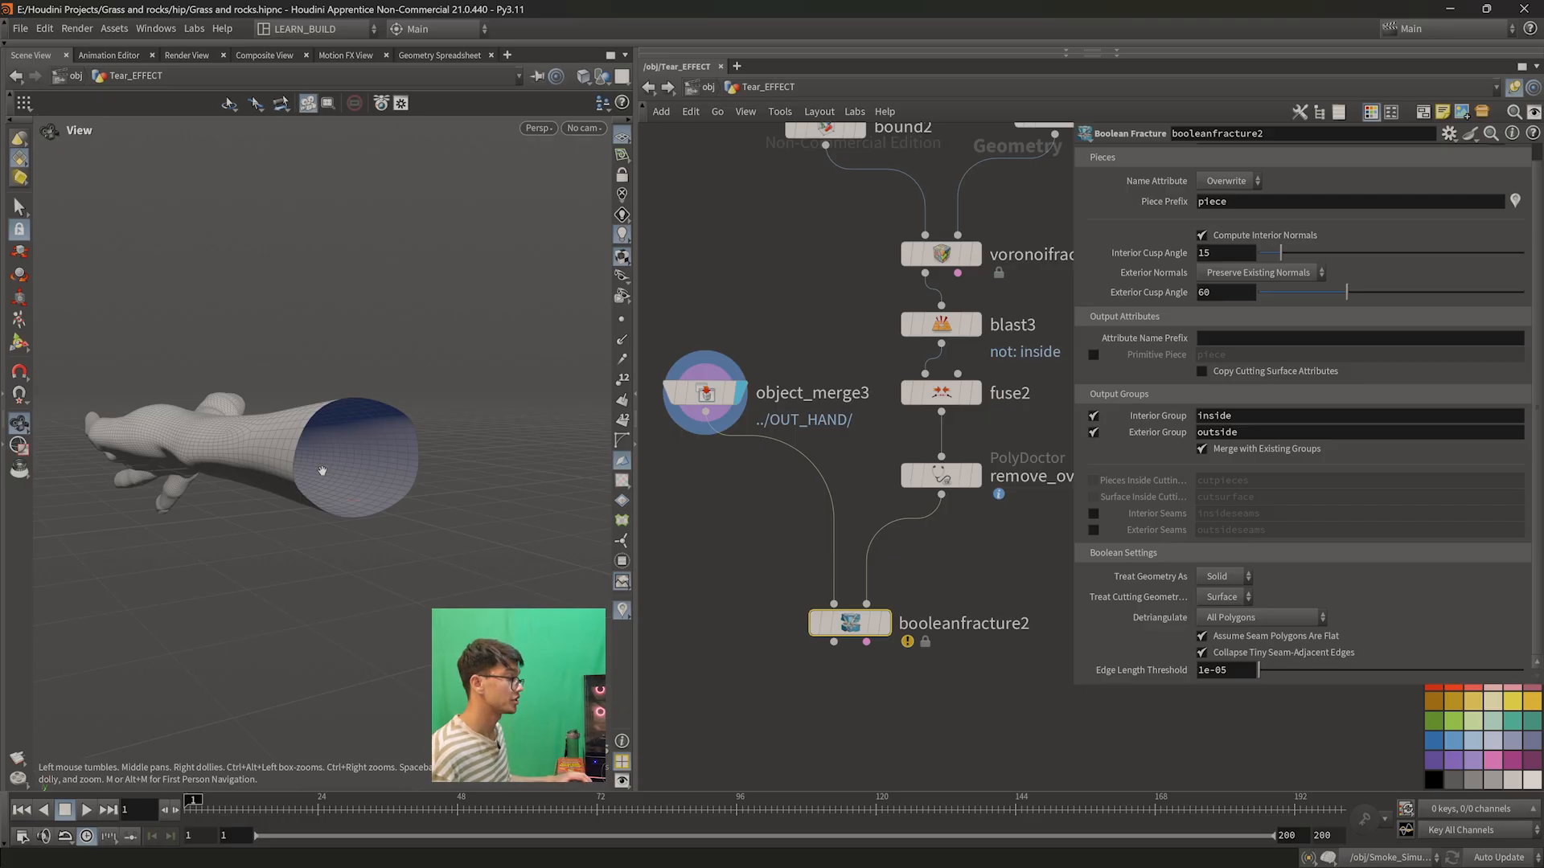
# - Set Treat Geometry As to Surface on booleanfracture2, then display and frame the fractured hand
pyautogui.moveTo(845, 632)
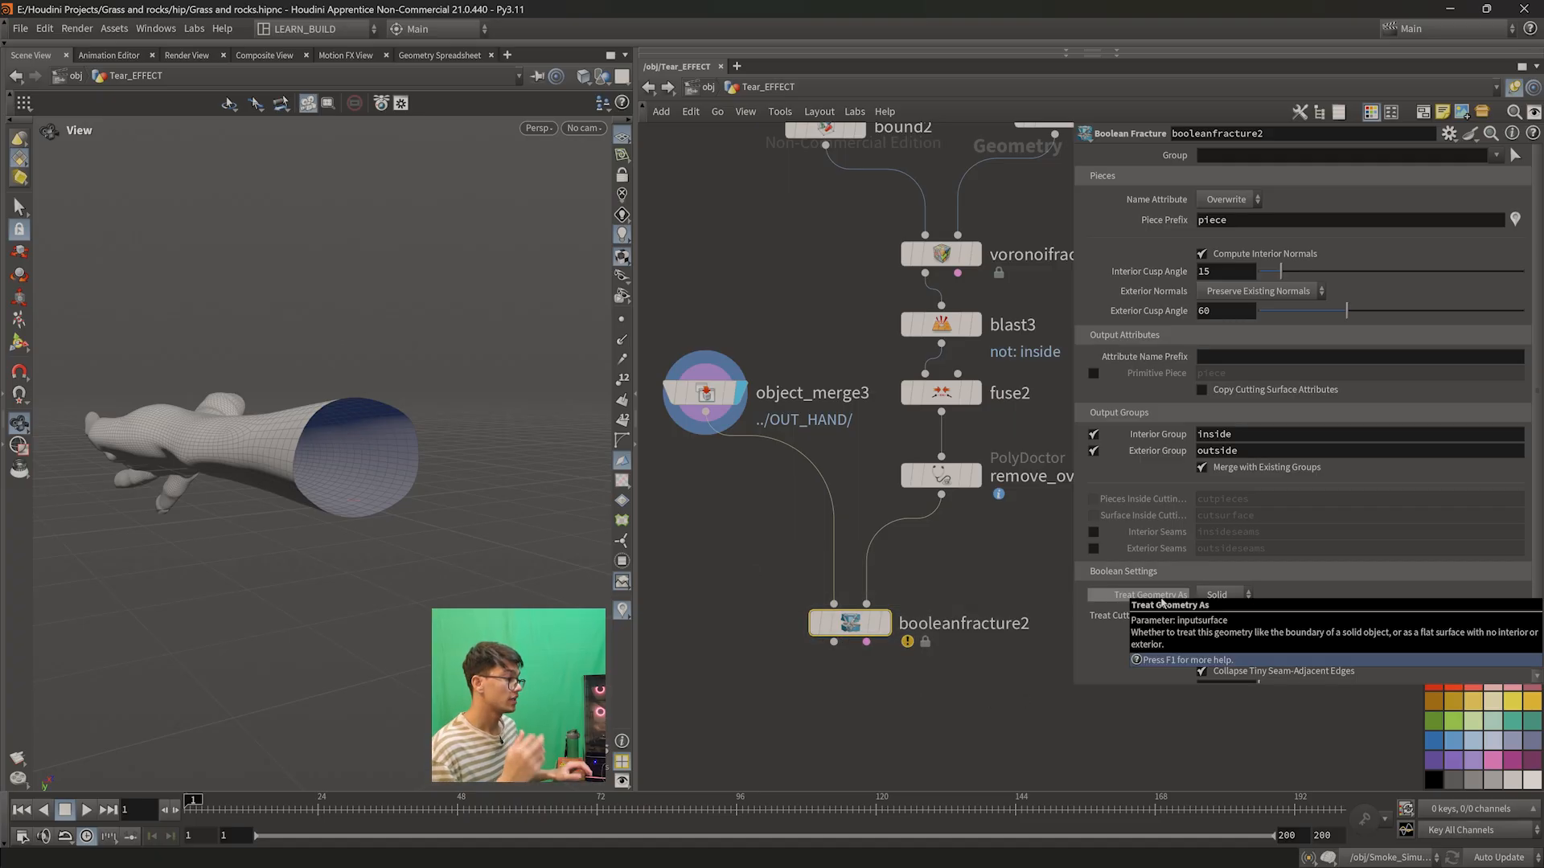
pyautogui.click(1223, 596)
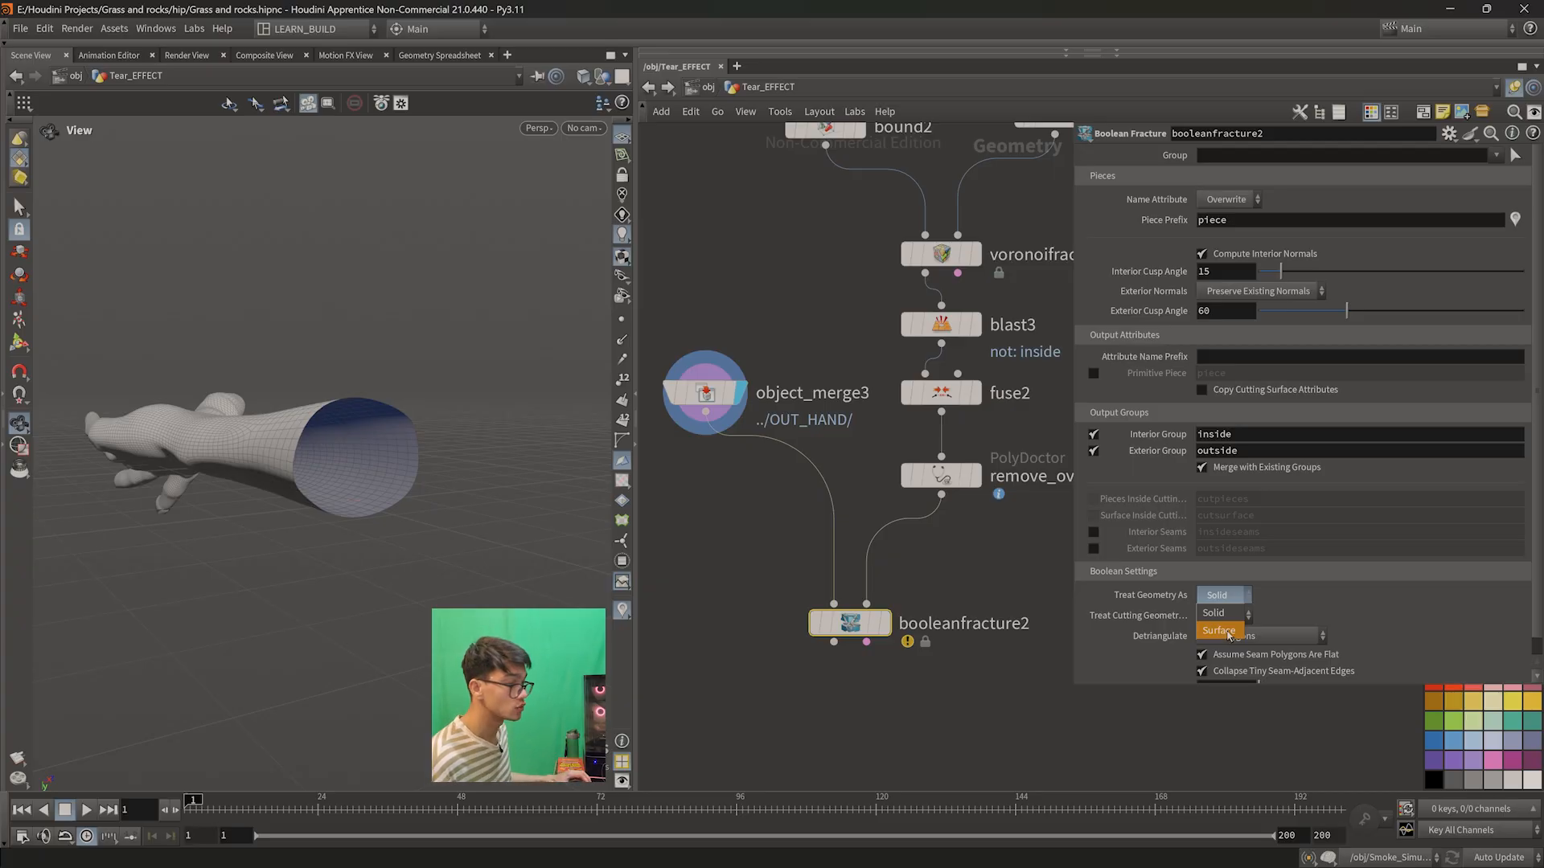
pyautogui.click(1219, 631)
pyautogui.moveTo(259, 544); pyautogui.dragTo(374, 540)
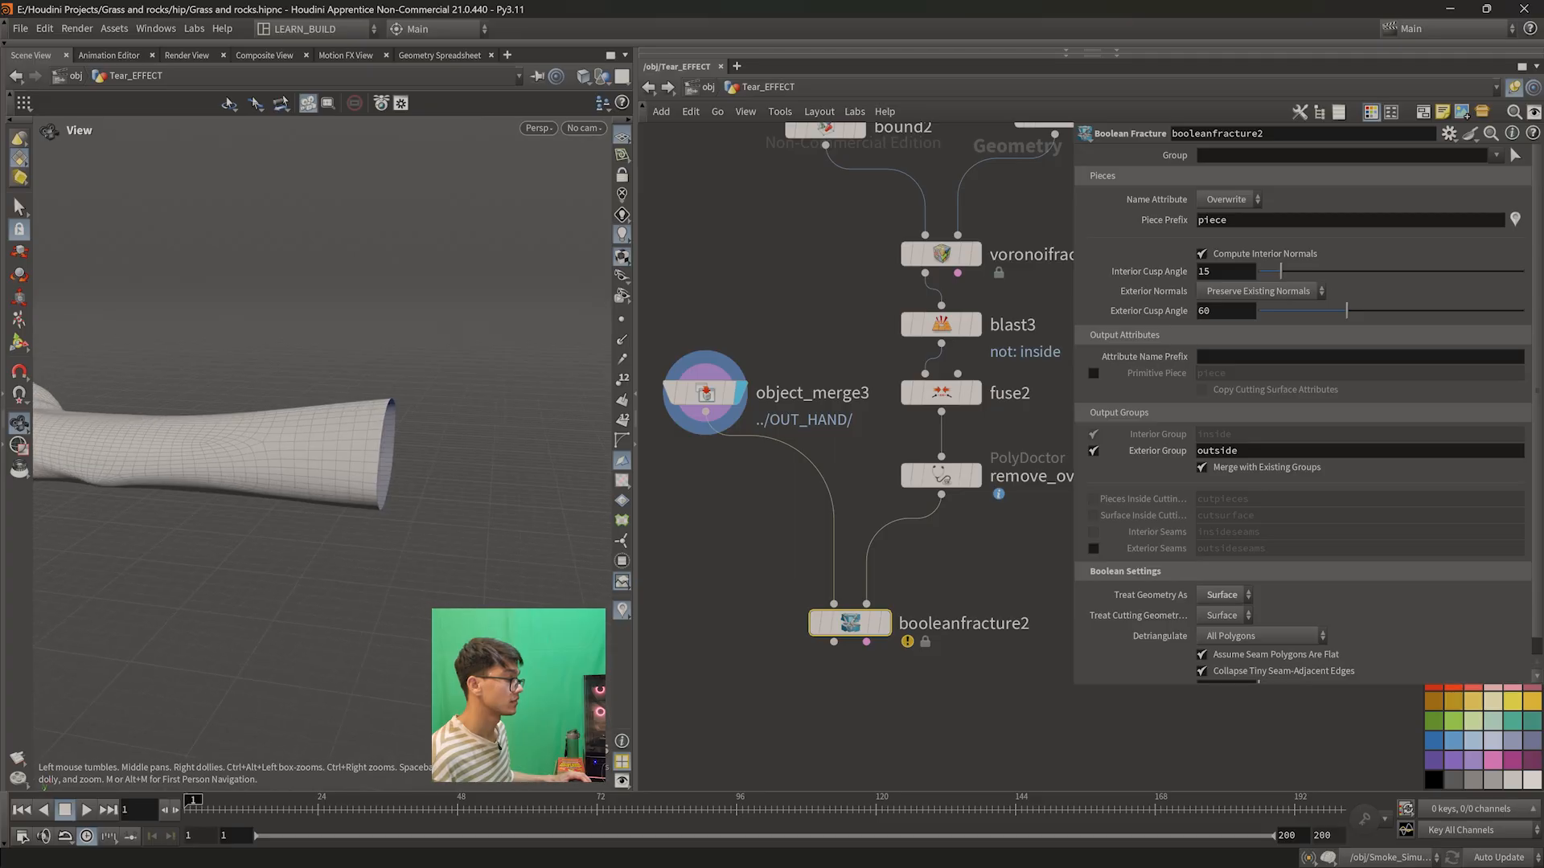
pyautogui.click(893, 580)
pyautogui.press('f')
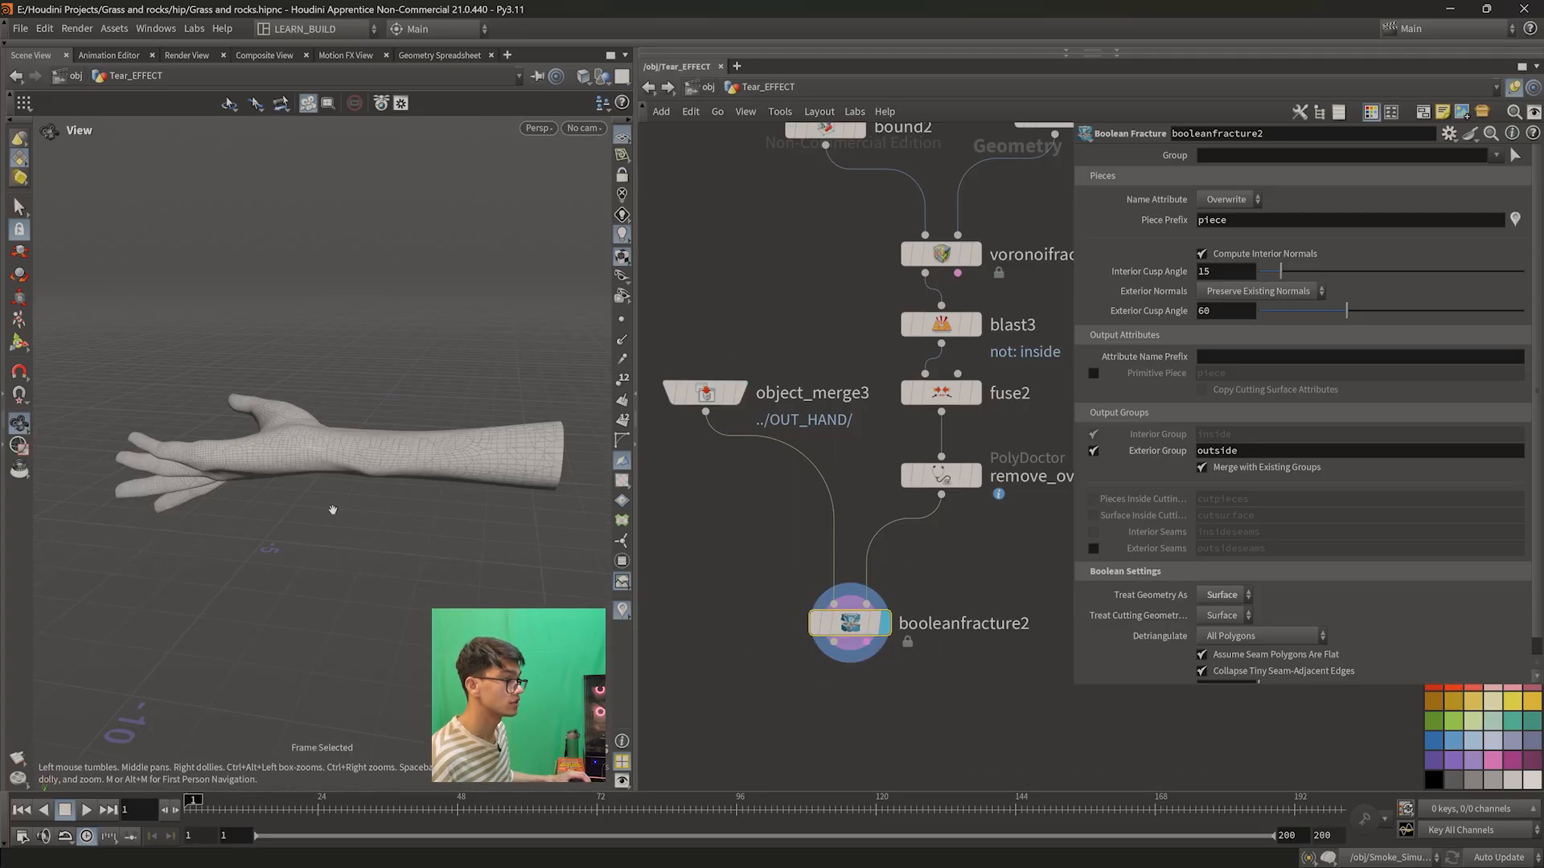
pyautogui.moveTo(330, 509); pyautogui.dragTo(355, 603)
pyautogui.scroll(3, 341, 507)
pyautogui.moveTo(337, 504); pyautogui.dragTo(325, 430)
pyautogui.moveTo(845, 732); pyautogui.dragTo(840, 600, button='middle')
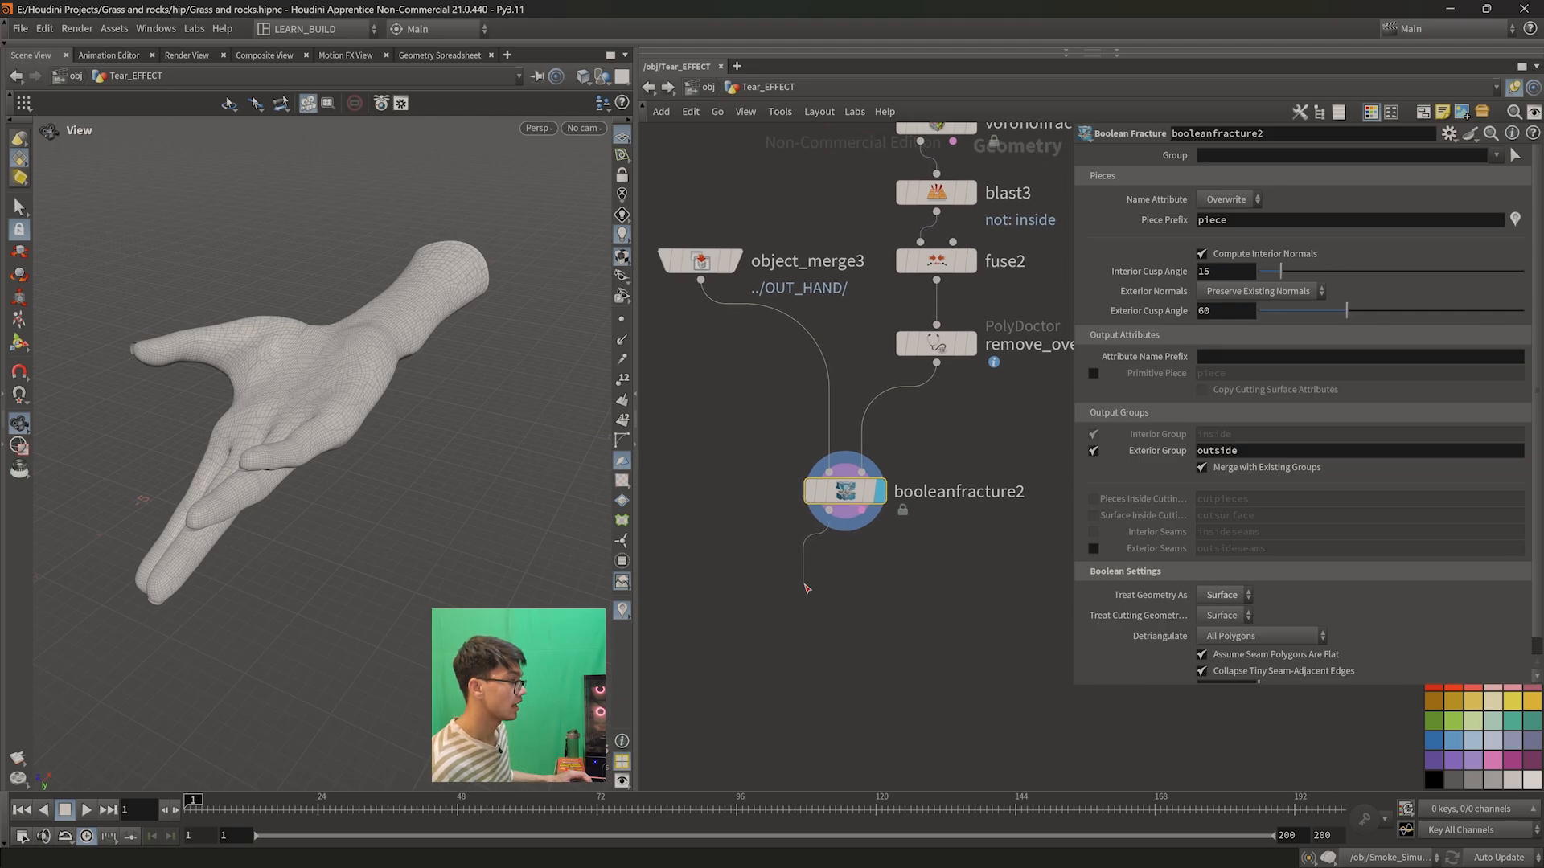
# - Add an Exploded View node after booleanfracture2, display it and frame the exploded hand pieces
pyautogui.moveTo(807, 588); pyautogui.dragTo(809, 565)
pyautogui.write('exploded')
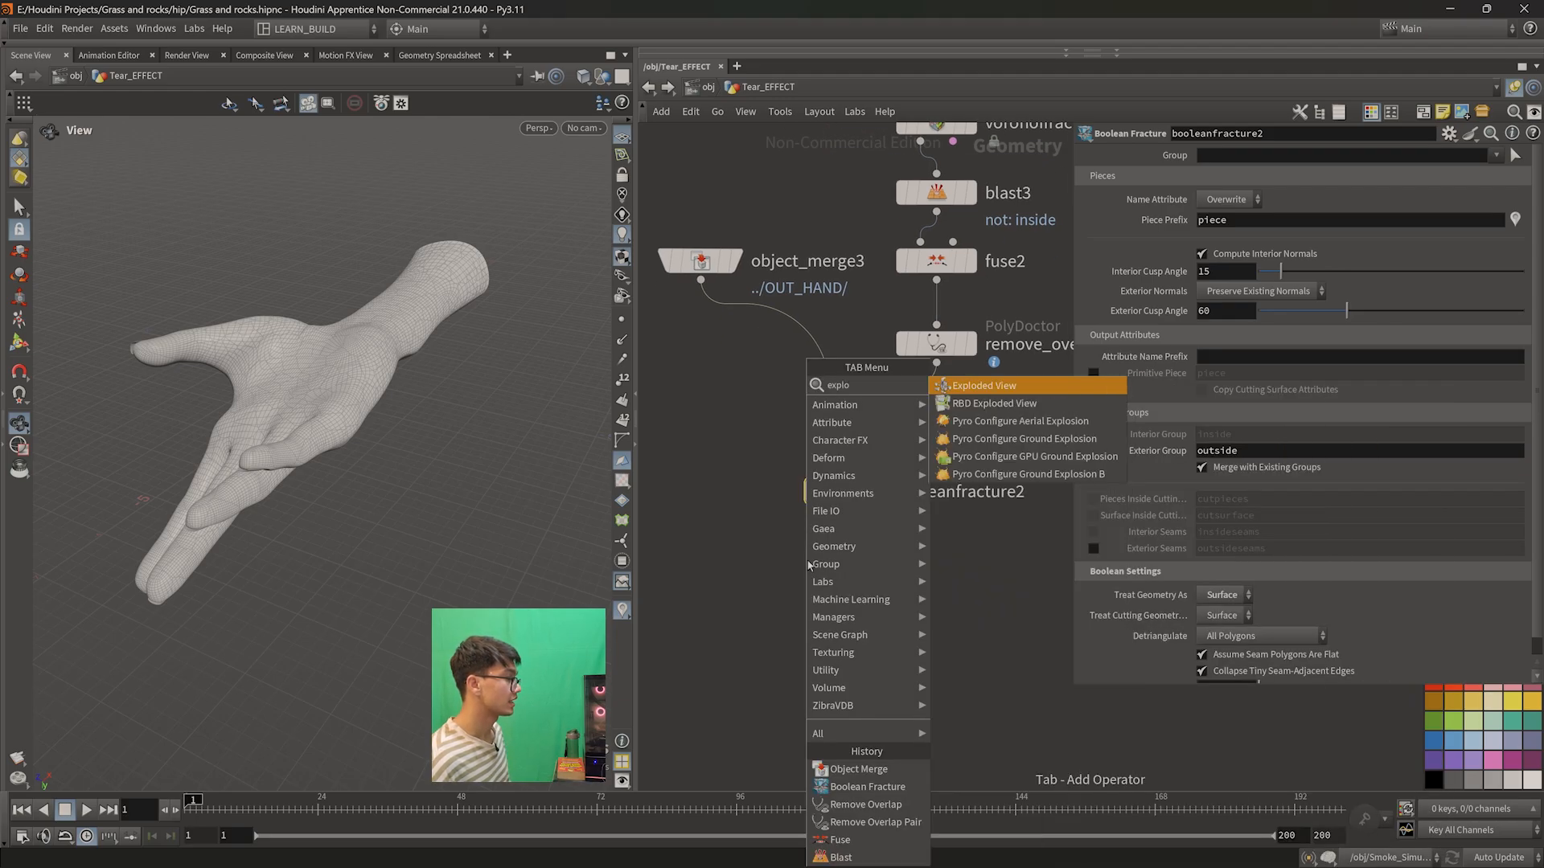
pyautogui.press('Return')
pyautogui.click(838, 571)
pyautogui.press('f')
pyautogui.scroll(3, 404, 467)
pyautogui.moveTo(404, 467); pyautogui.dragTo(432, 435, button='middle')
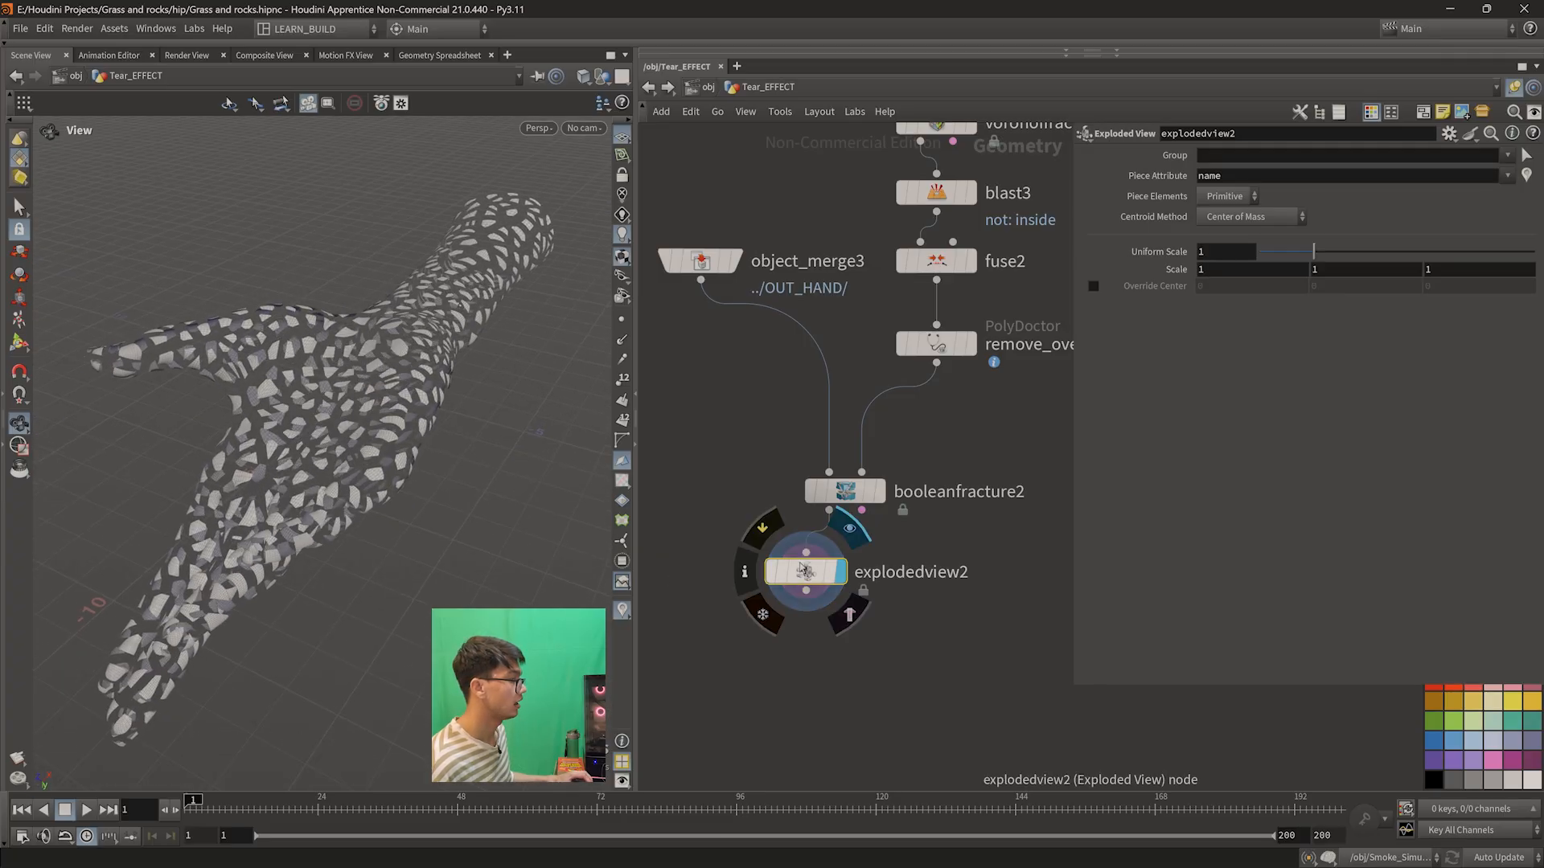
# - Set the Uniform Scale on explodedview2 to 0.197 and inspect the gaps between the hand pieces up close
pyautogui.moveTo(1298, 251); pyautogui.dragTo(1271, 256)
pyautogui.scroll(4, 448, 349)
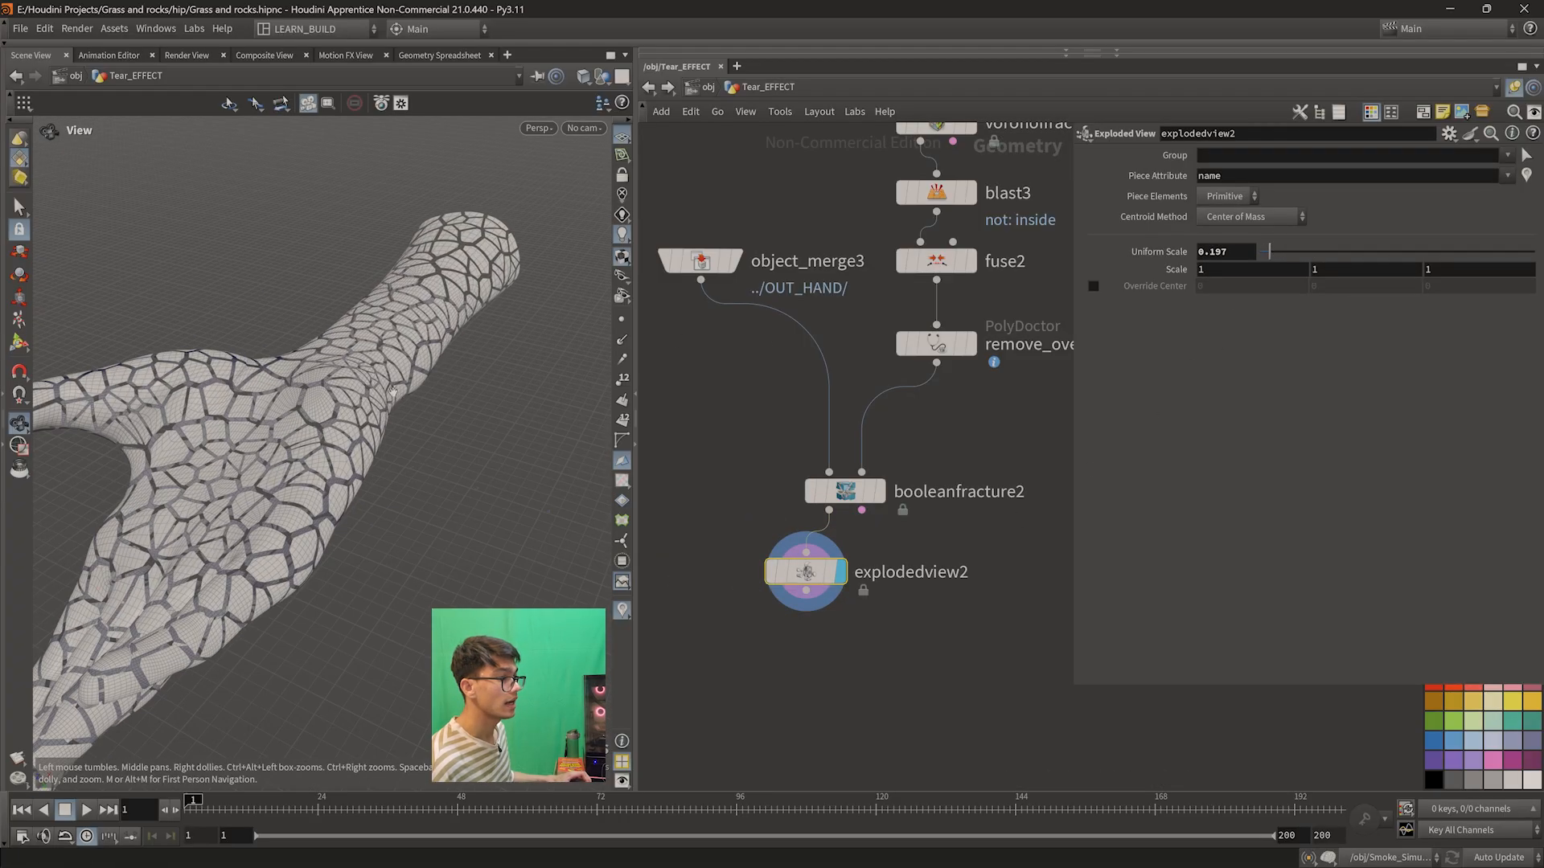
pyautogui.moveTo(391, 391); pyautogui.dragTo(440, 428, button='middle')
pyautogui.moveTo(440, 428); pyautogui.dragTo(418, 524)
pyautogui.moveTo(418, 524); pyautogui.dragTo(353, 579, button='middle')
pyautogui.scroll(2, 354, 483)
pyautogui.moveTo(354, 483); pyautogui.dragTo(294, 414)
pyautogui.scroll(3, 283, 439)
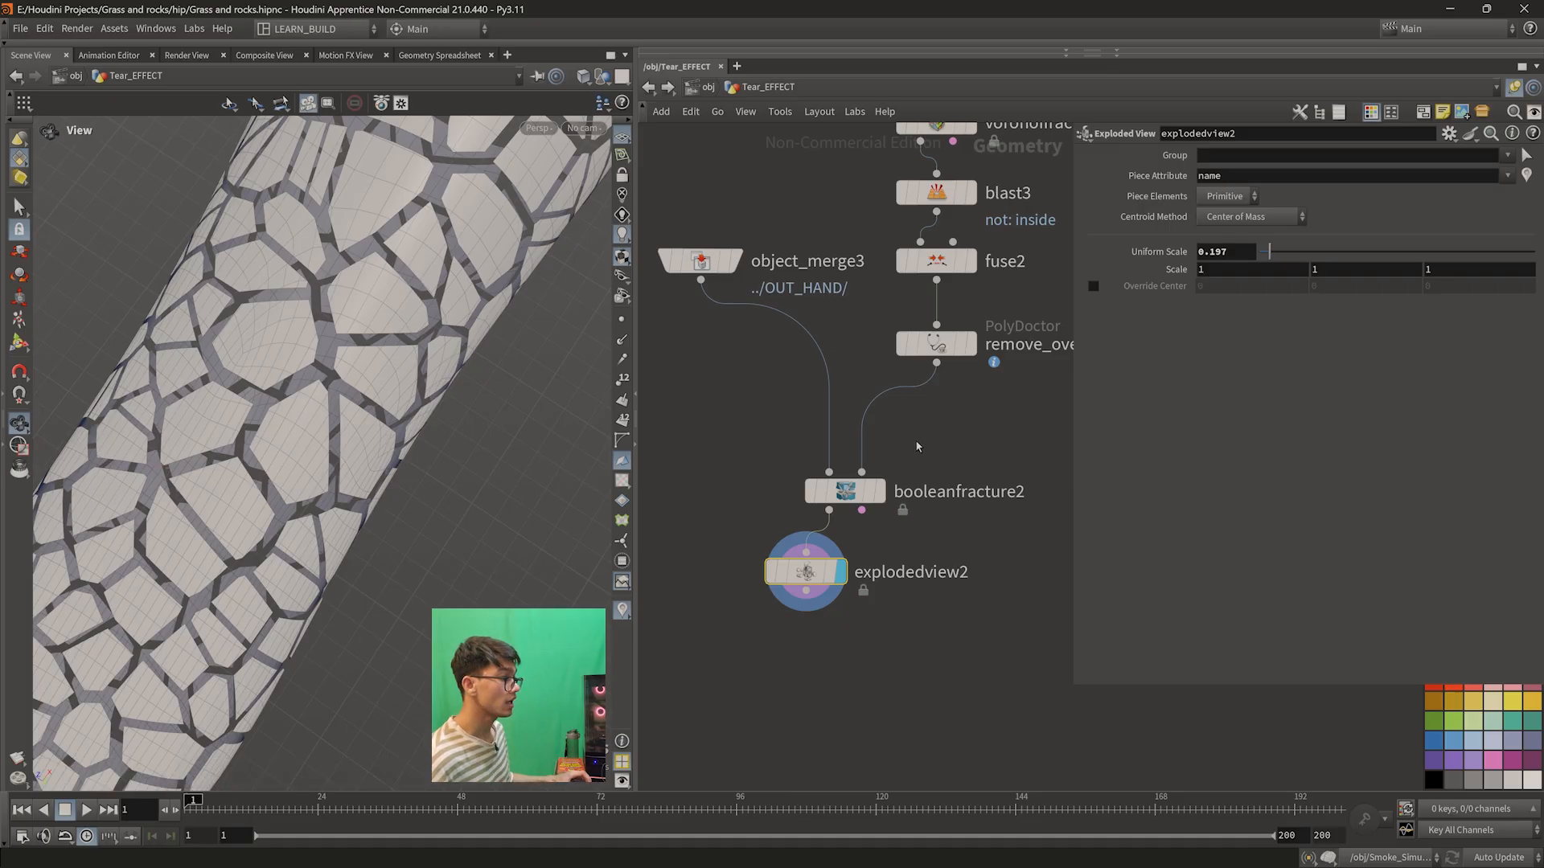
# - Display explodedview1 and explodedview2 in turn to compare the shape of the crack edges on both hands
pyautogui.scroll(-3, 749, 470)
pyautogui.moveTo(750, 515); pyautogui.dragTo(965, 514, button='middle')
pyautogui.moveTo(812, 547); pyautogui.dragTo(835, 517, button='middle')
pyautogui.scroll(4, 723, 635)
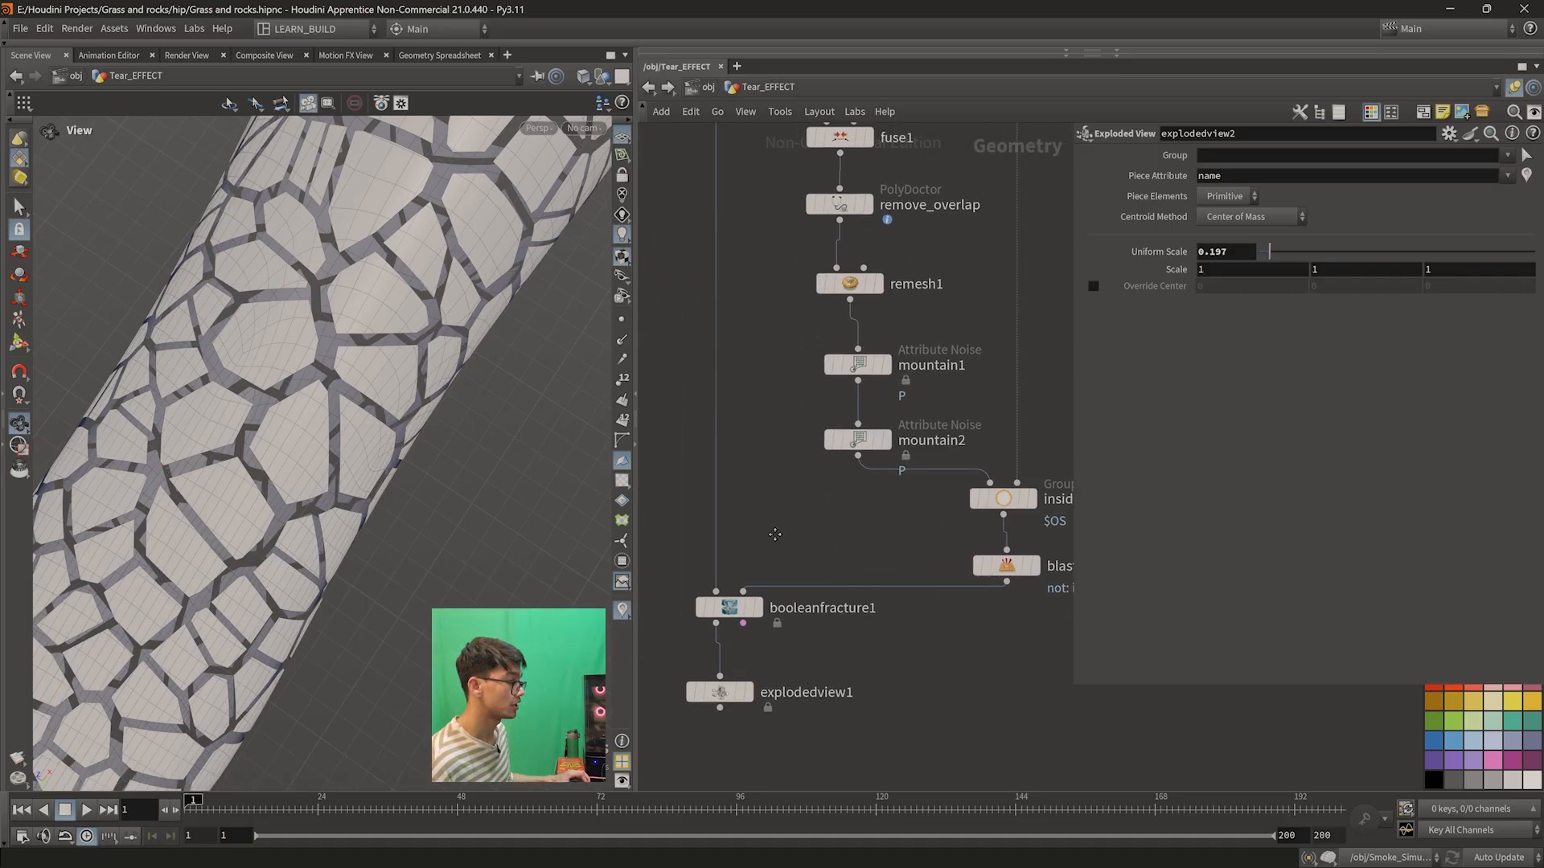
pyautogui.click(788, 638)
pyautogui.press('f')
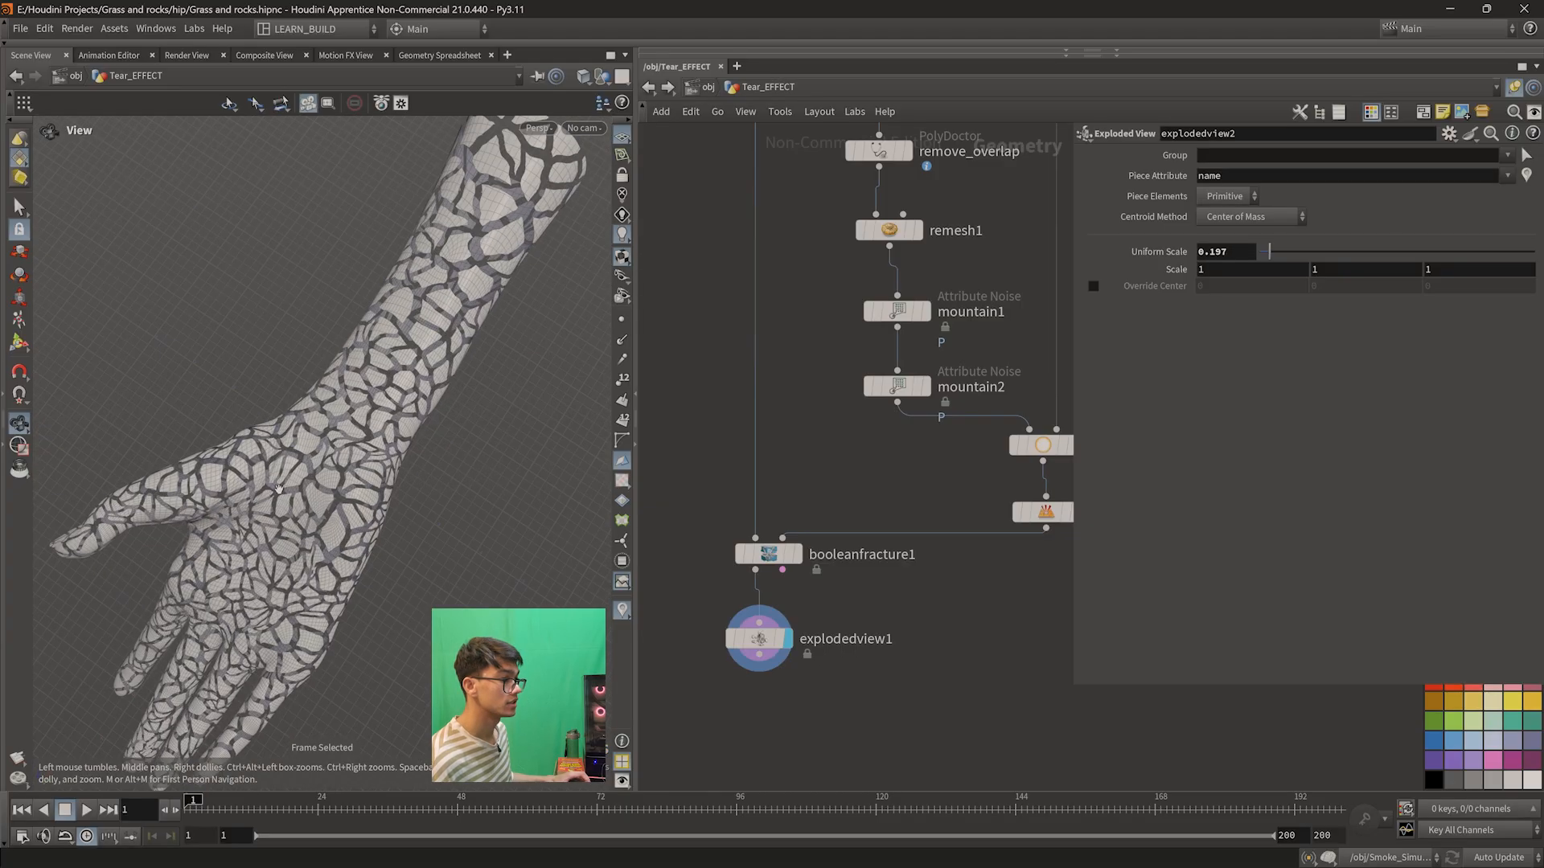
pyautogui.scroll(8, 353, 435)
pyautogui.moveTo(353, 435); pyautogui.dragTo(335, 458)
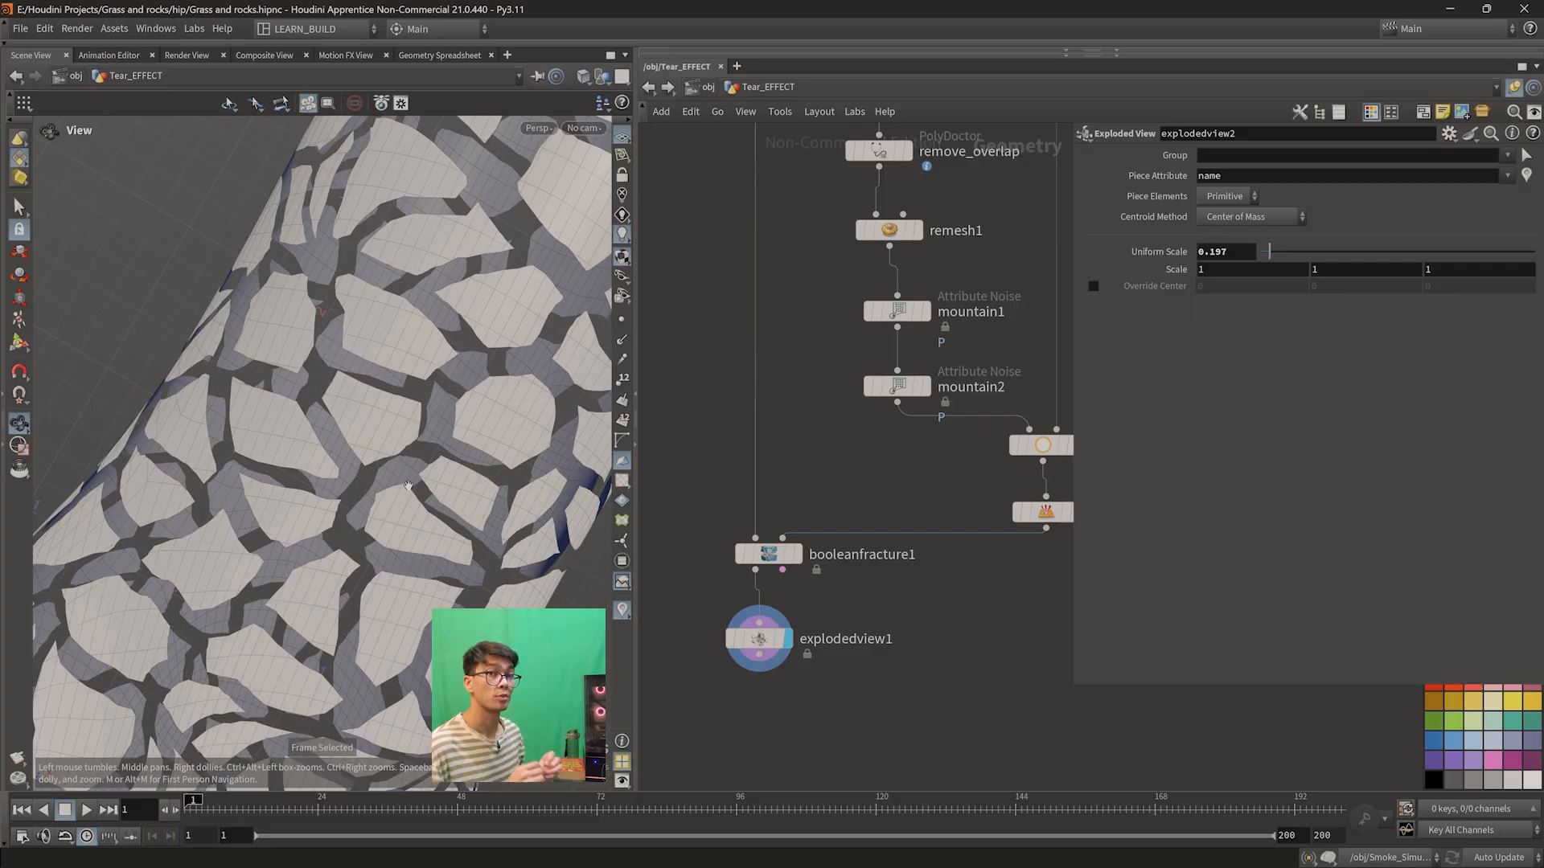
pyautogui.press('f')
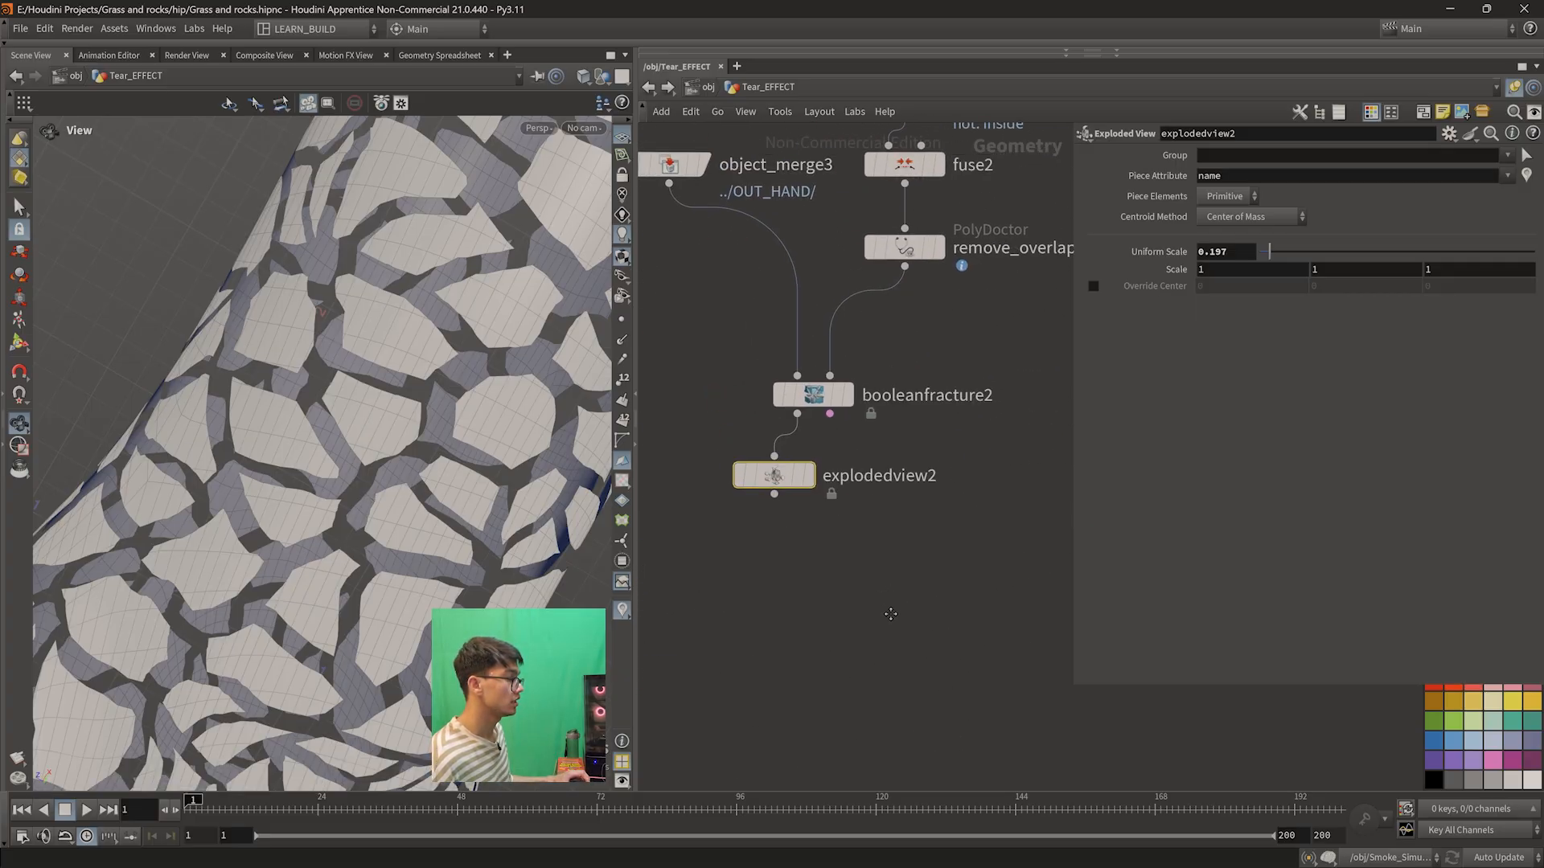
pyautogui.click(807, 475)
pyautogui.press('f')
pyautogui.scroll(5, 427, 266)
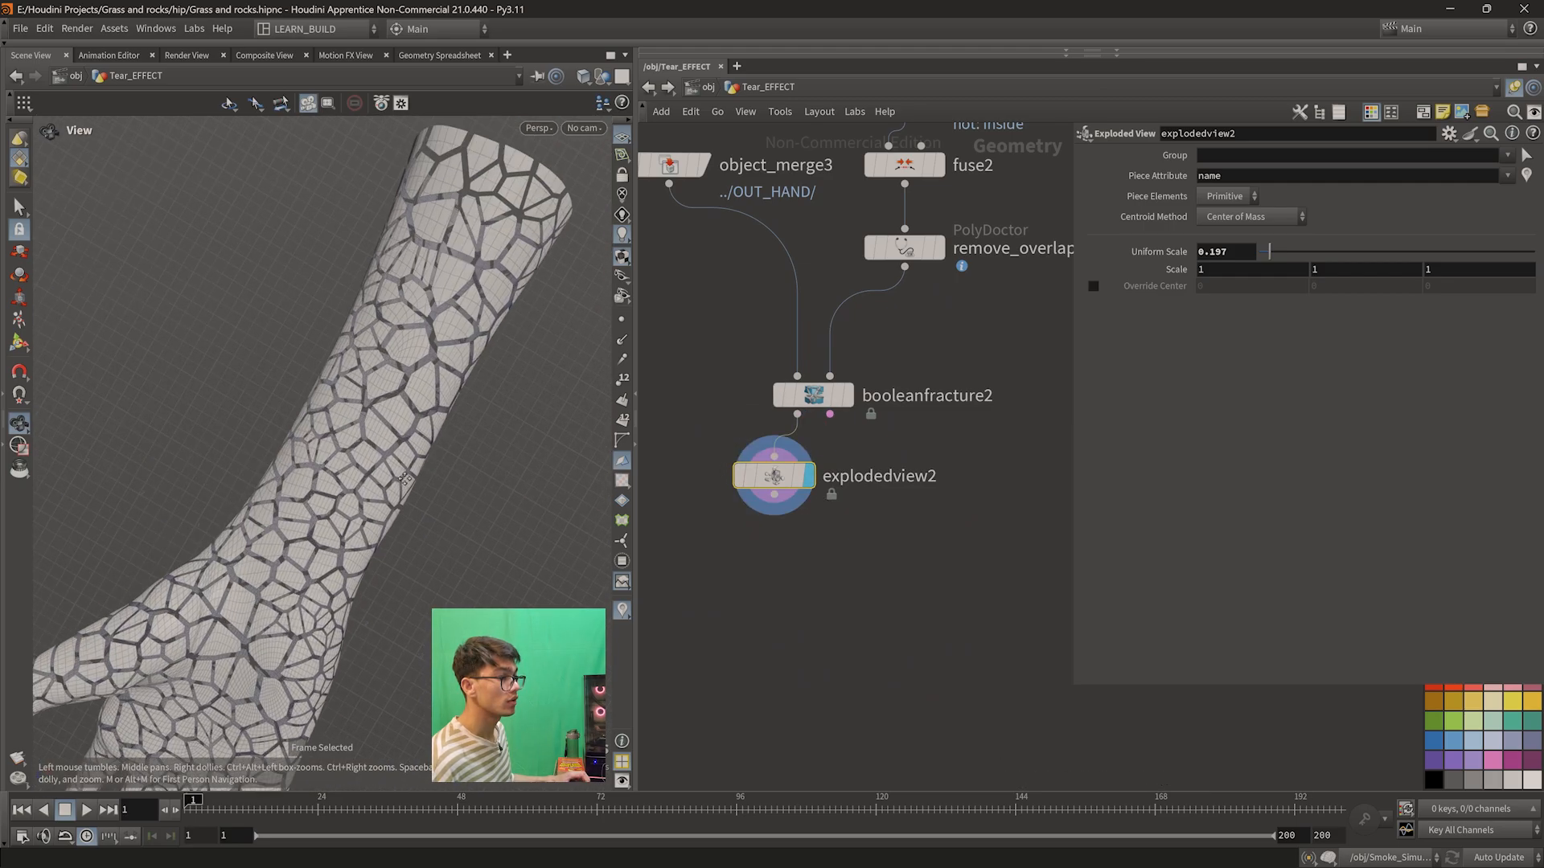
# - Display remove_overlap1, inspect its cutting surfaces, and move the node closer beneath fuse2
pyautogui.scroll(-1, 781, 393)
pyautogui.moveTo(782, 393); pyautogui.dragTo(730, 681, button='middle')
pyautogui.scroll(1, 767, 510)
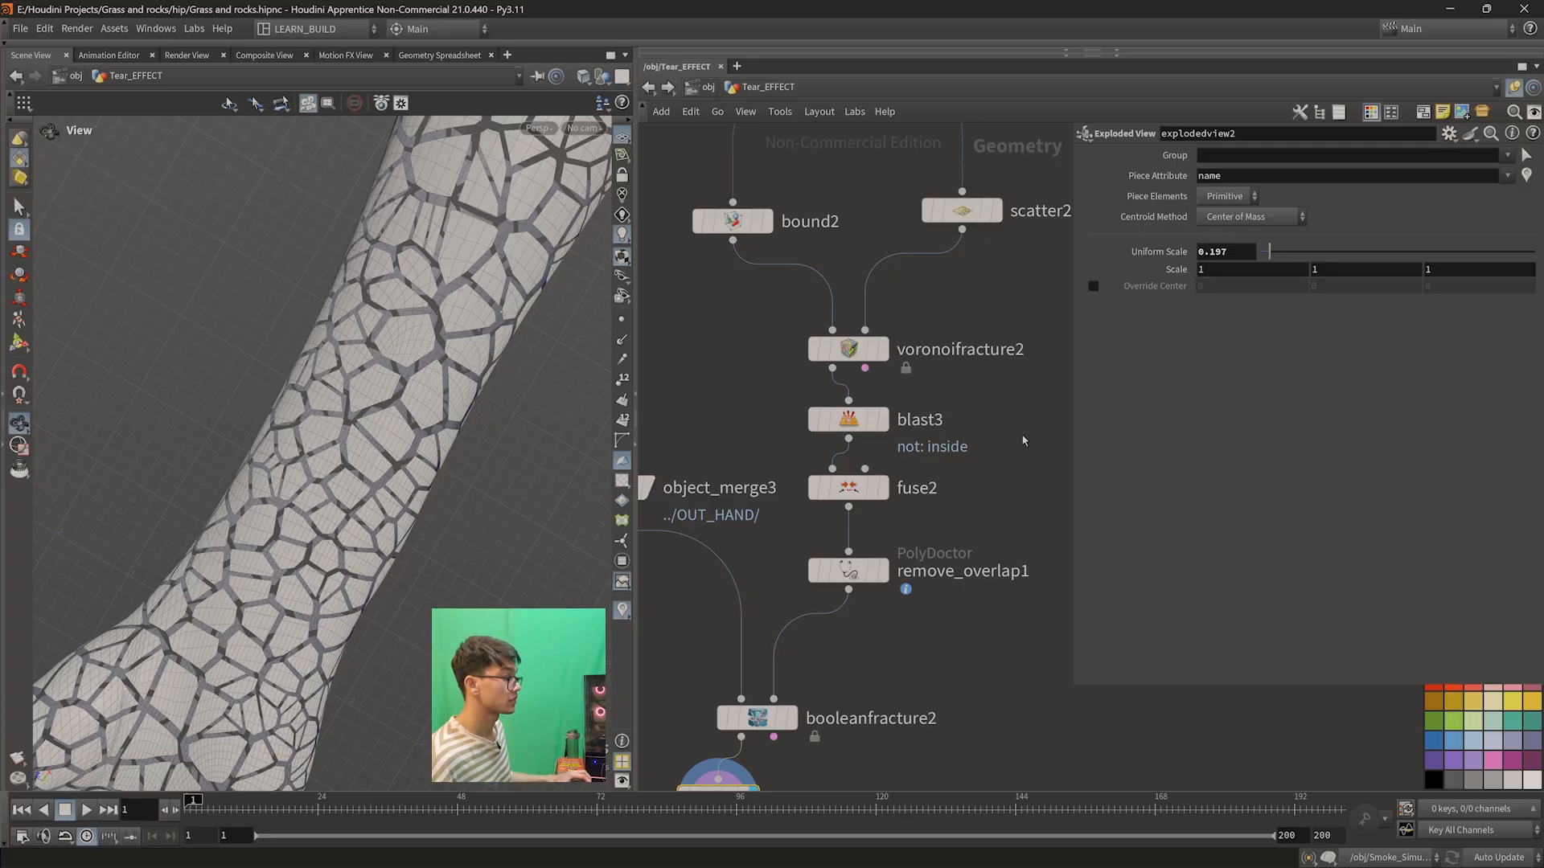
pyautogui.moveTo(943, 628); pyautogui.dragTo(979, 523, button='middle')
pyautogui.click(917, 466)
pyautogui.press('f')
pyautogui.moveTo(356, 530); pyautogui.dragTo(378, 450)
pyautogui.moveTo(882, 465)
pyautogui.mouseDown()
pyautogui.moveTo(882, 433)
pyautogui.moveTo(862, 487)
pyautogui.mouseUp()
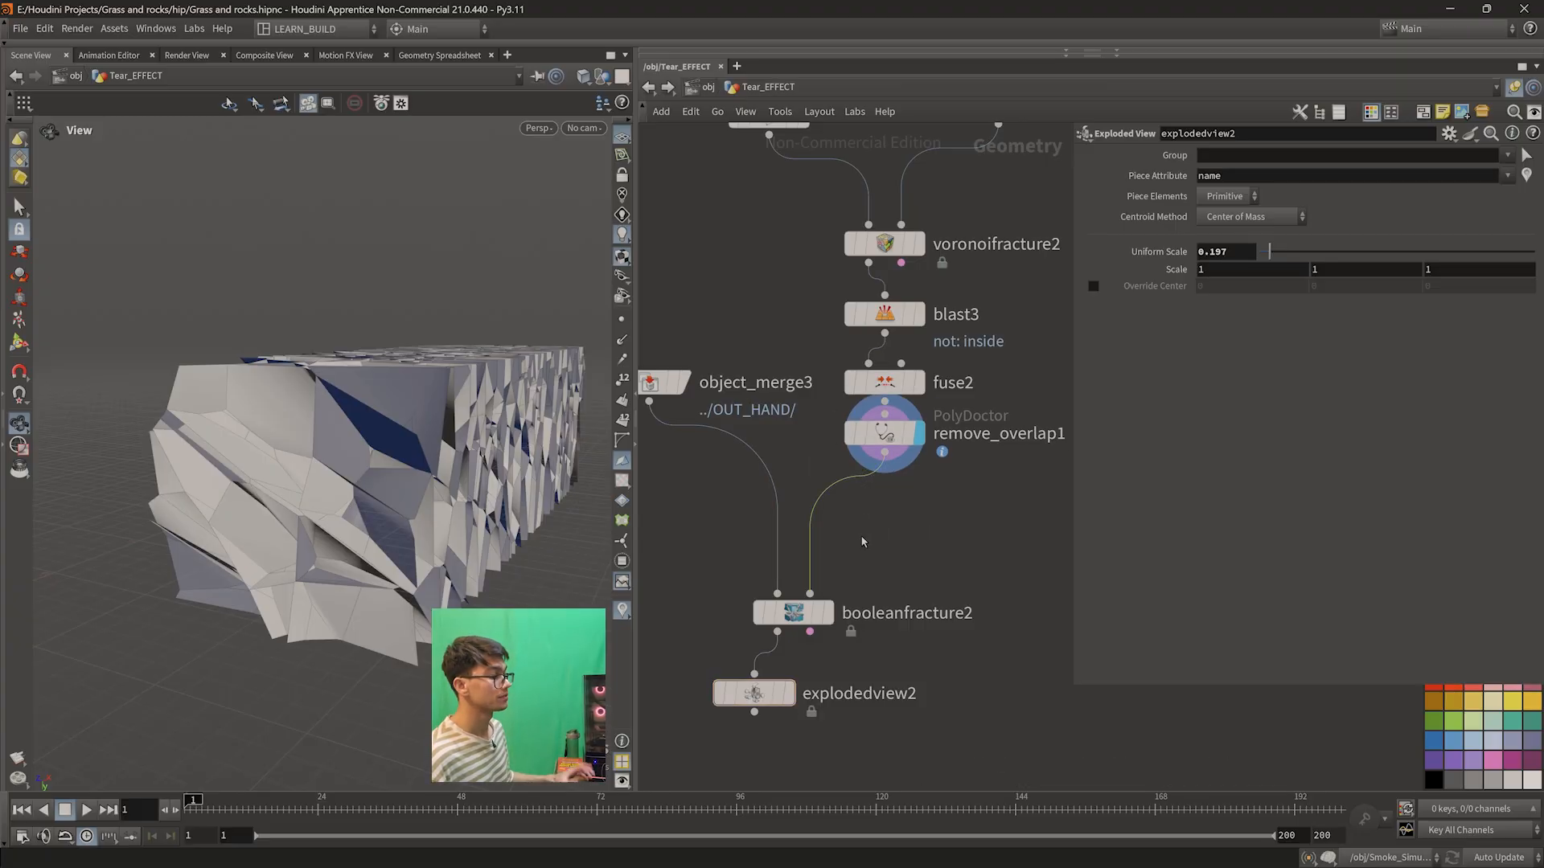
# - Insert a Remesh node between remove_overlap1 and booleanfracture2, aligned beneath remove_overlap1
pyautogui.press('Tab')
pyautogui.write('mou')
pyautogui.press('BackSpace')
pyautogui.press('BackSpace')
pyautogui.press('BackSpace')
pyautogui.write('reme')
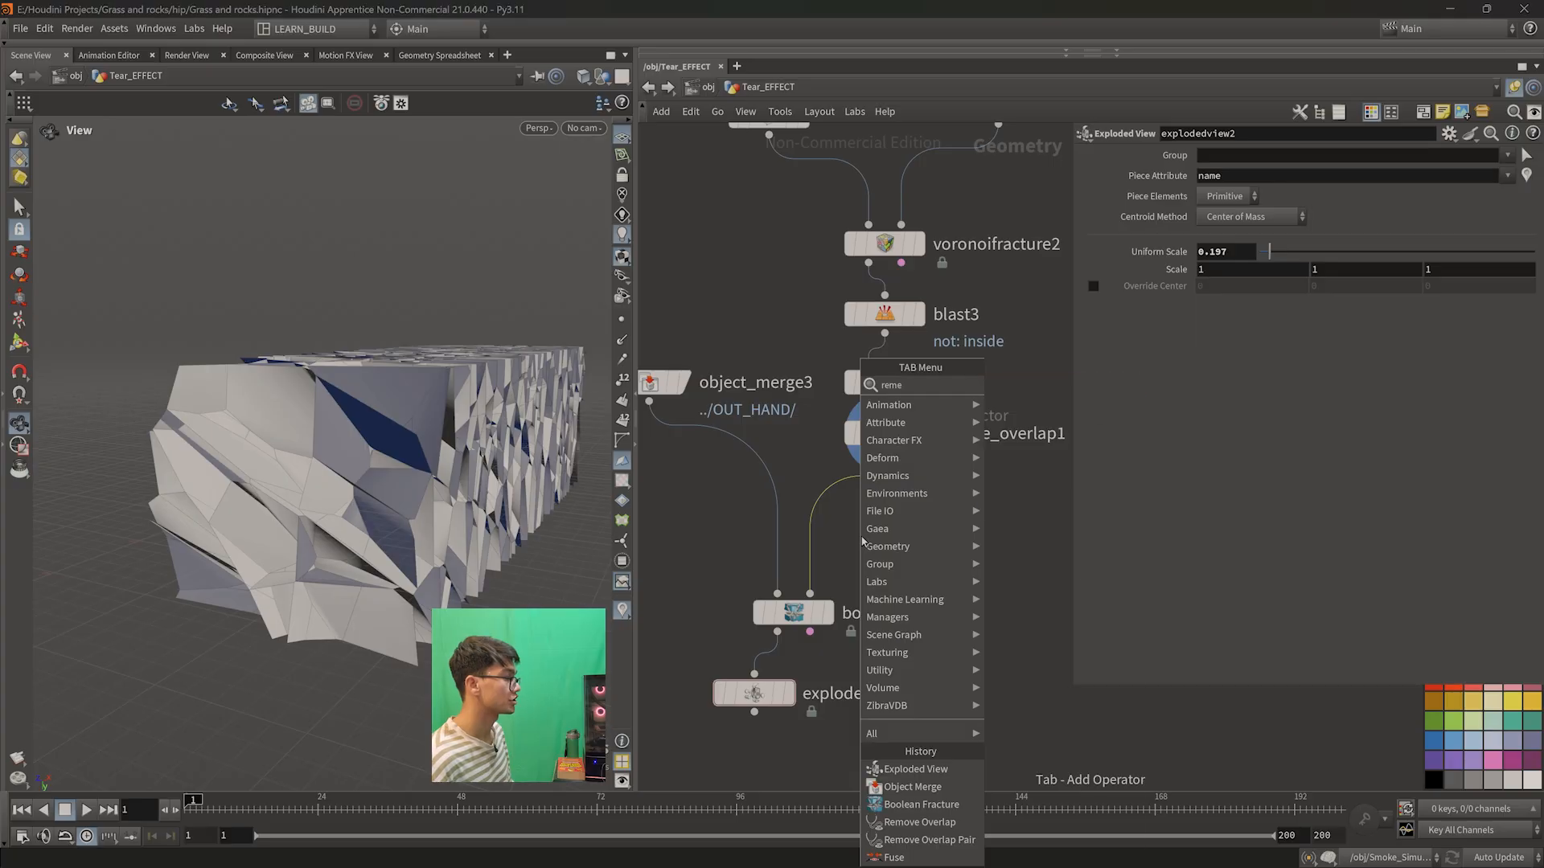
pyautogui.press('Return')
pyautogui.click(850, 509)
pyautogui.moveTo(859, 506); pyautogui.dragTo(899, 495)
pyautogui.moveTo(894, 493)
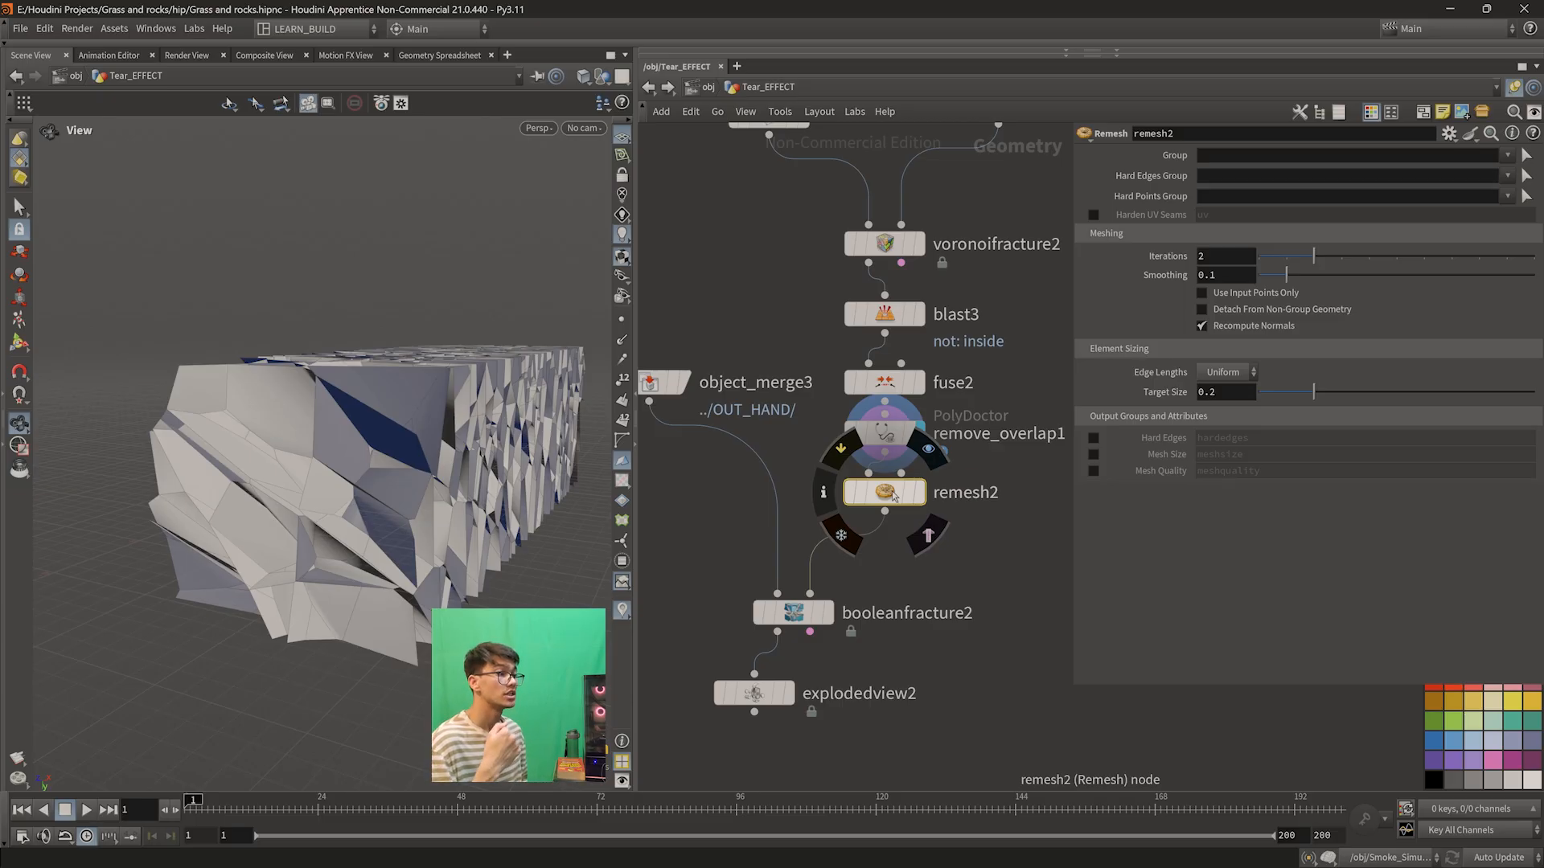
# - Display remesh2 and examine the triangle density of the remeshed cutting surfaces
pyautogui.scroll(1, 354, 448)
pyautogui.moveTo(435, 440); pyautogui.dragTo(410, 477)
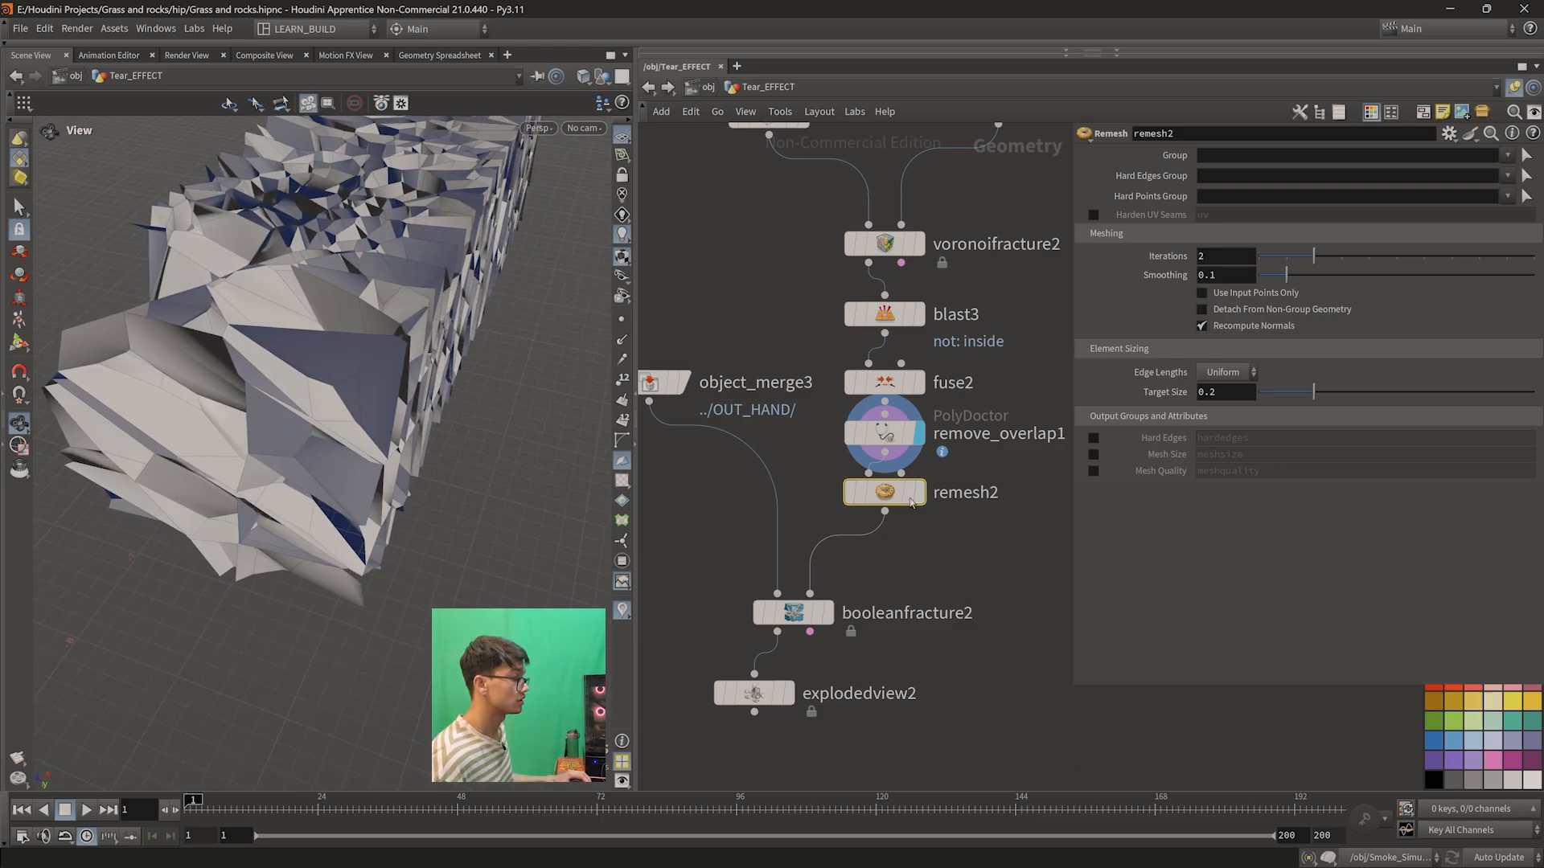
pyautogui.click(931, 459)
pyautogui.moveTo(284, 336); pyautogui.dragTo(236, 482)
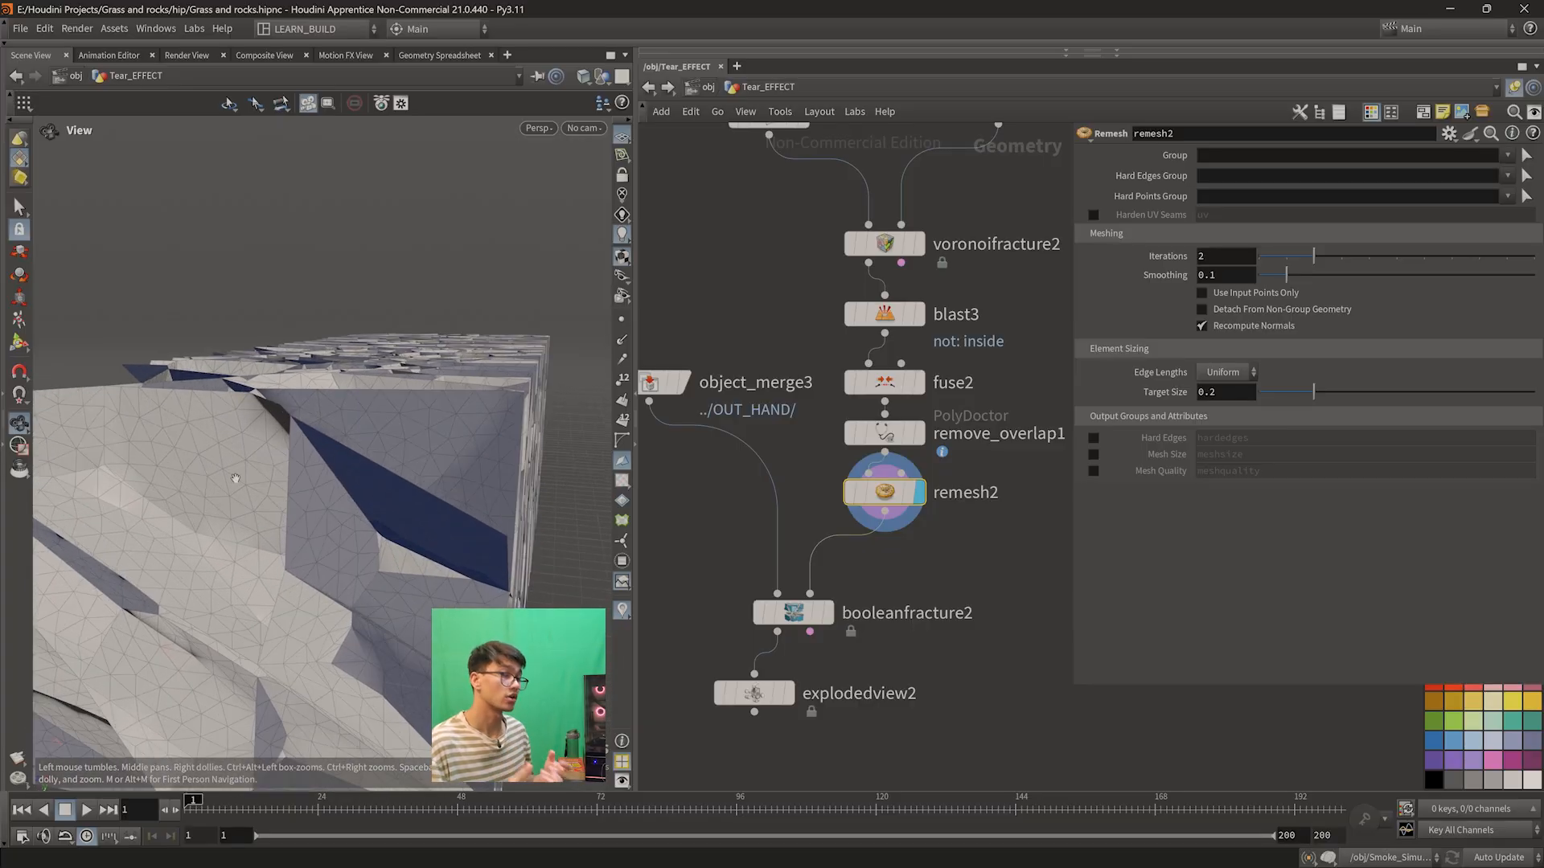
pyautogui.scroll(-2, 268, 474)
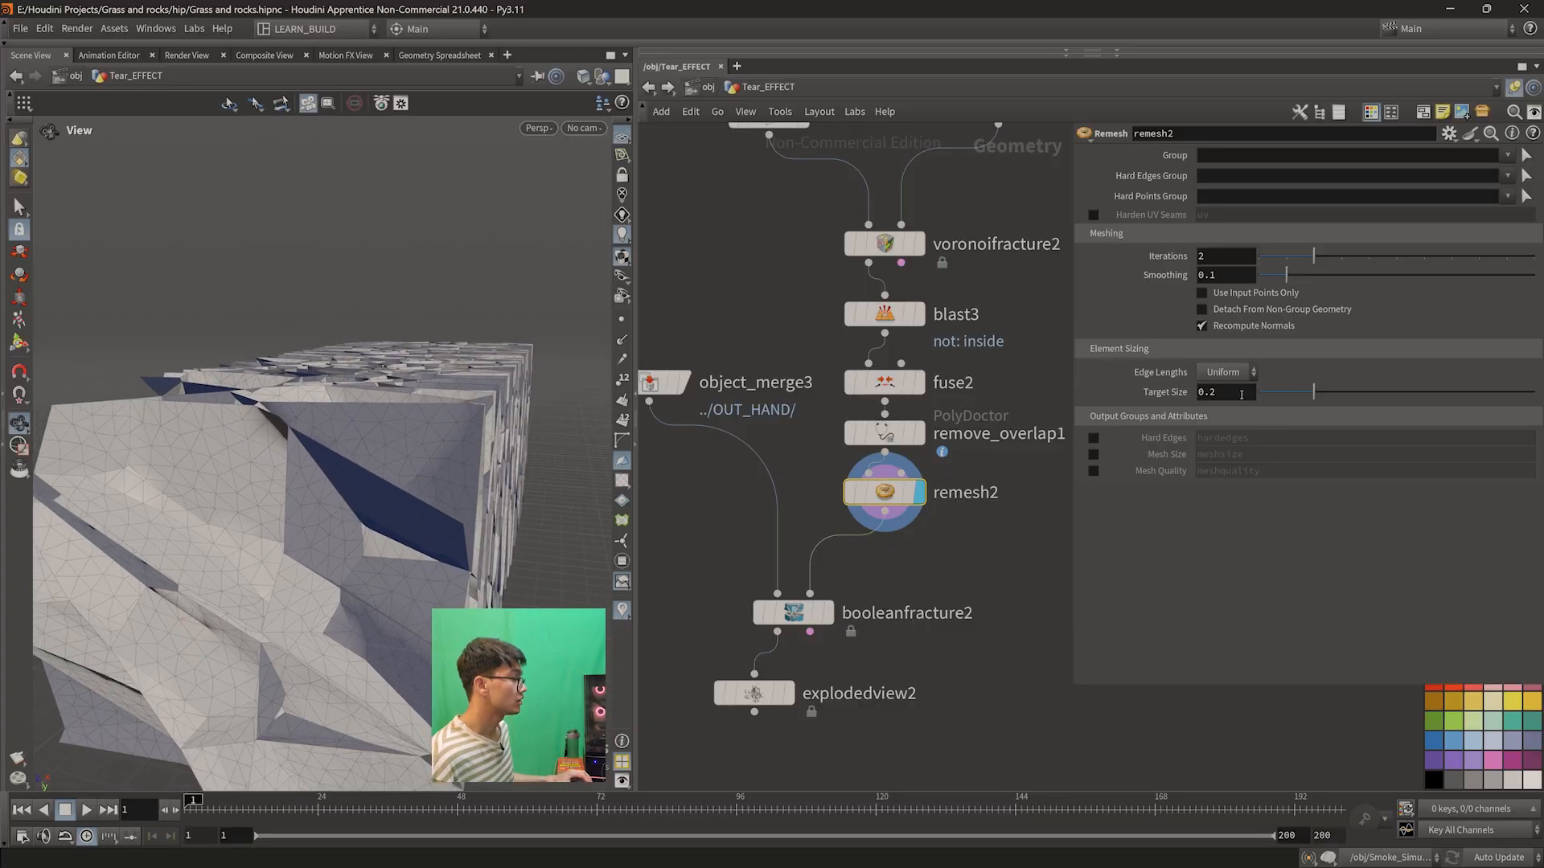
# - Set the Target Size on remesh2 to 0.1 and inspect the resulting mesh density
pyautogui.click(1243, 392)
pyautogui.write('1')
pyautogui.press('Return')
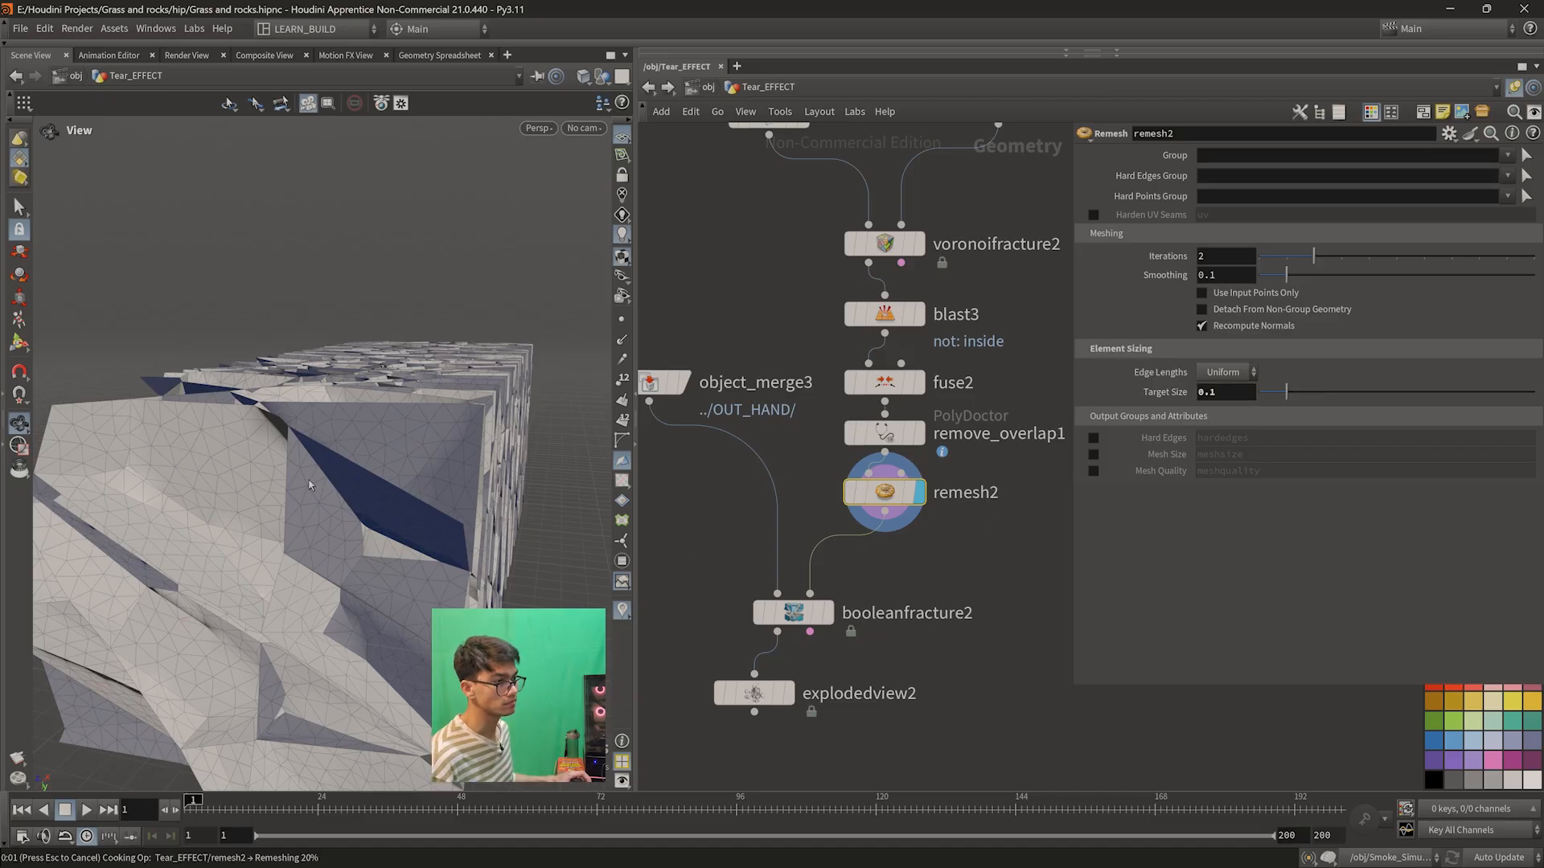
pyautogui.moveTo(391, 507); pyautogui.dragTo(395, 453)
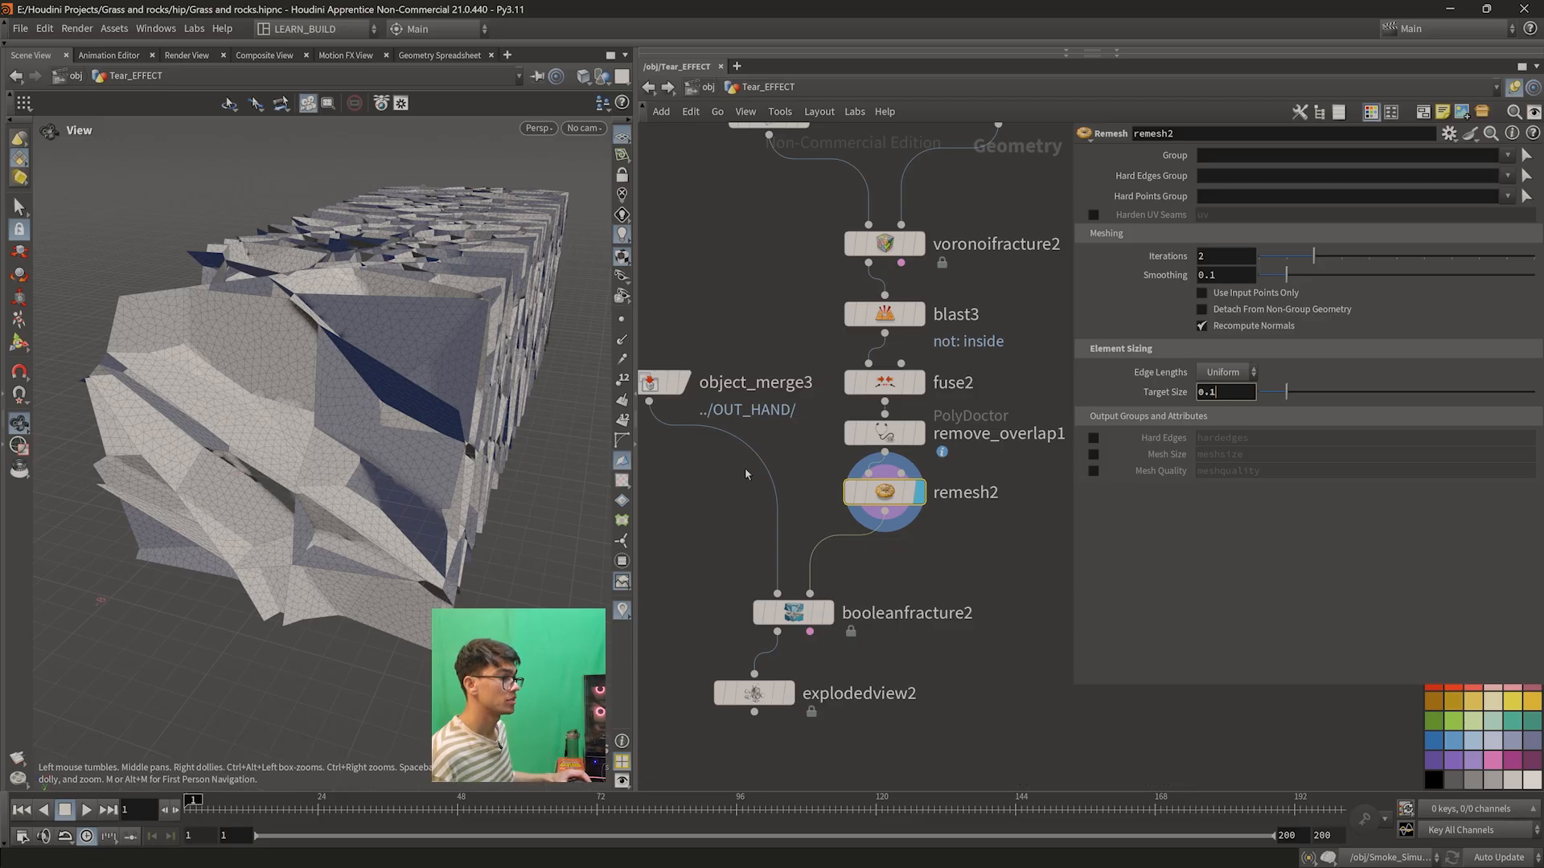
pyautogui.moveTo(199, 545); pyautogui.dragTo(318, 517)
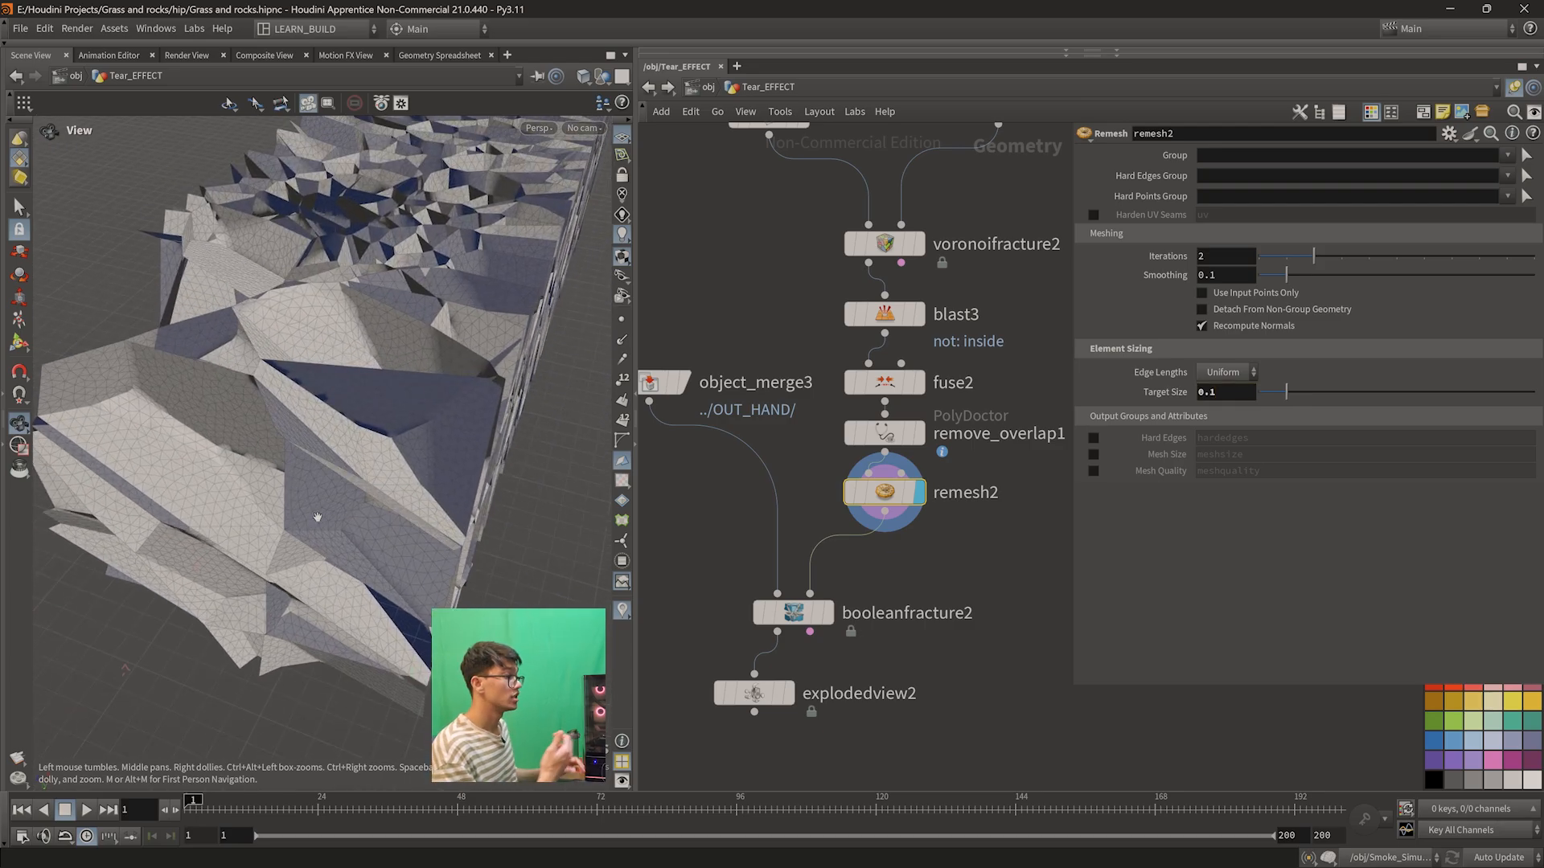
# - Set the Target Size on remesh2 to 0.07 and inspect the refined cutting surfaces
pyautogui.click(1227, 391)
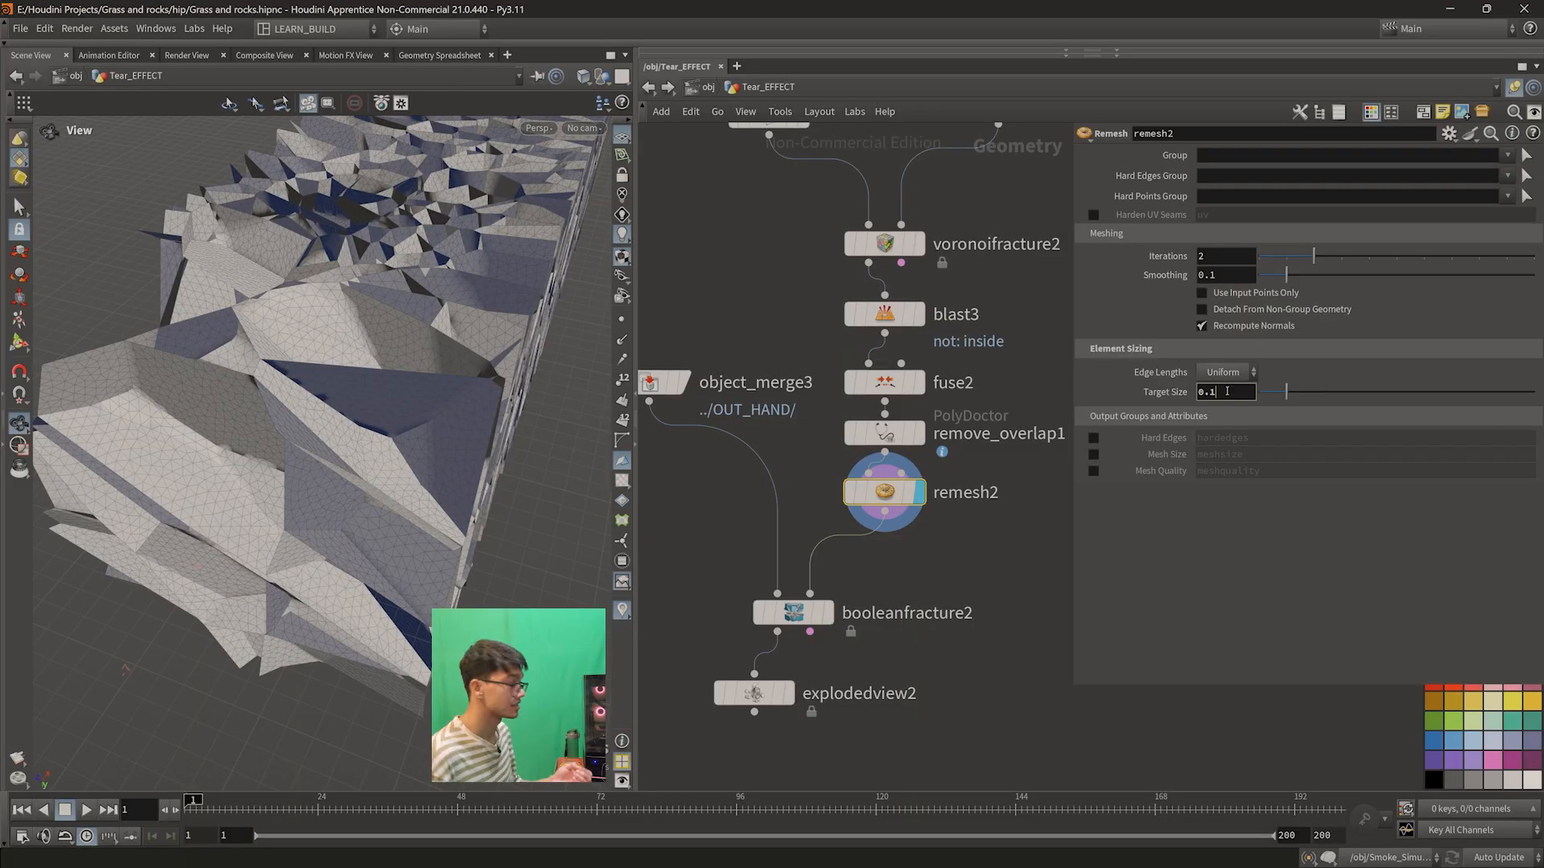
pyautogui.press('BackSpace')
pyautogui.write('07')
pyautogui.press('Return')
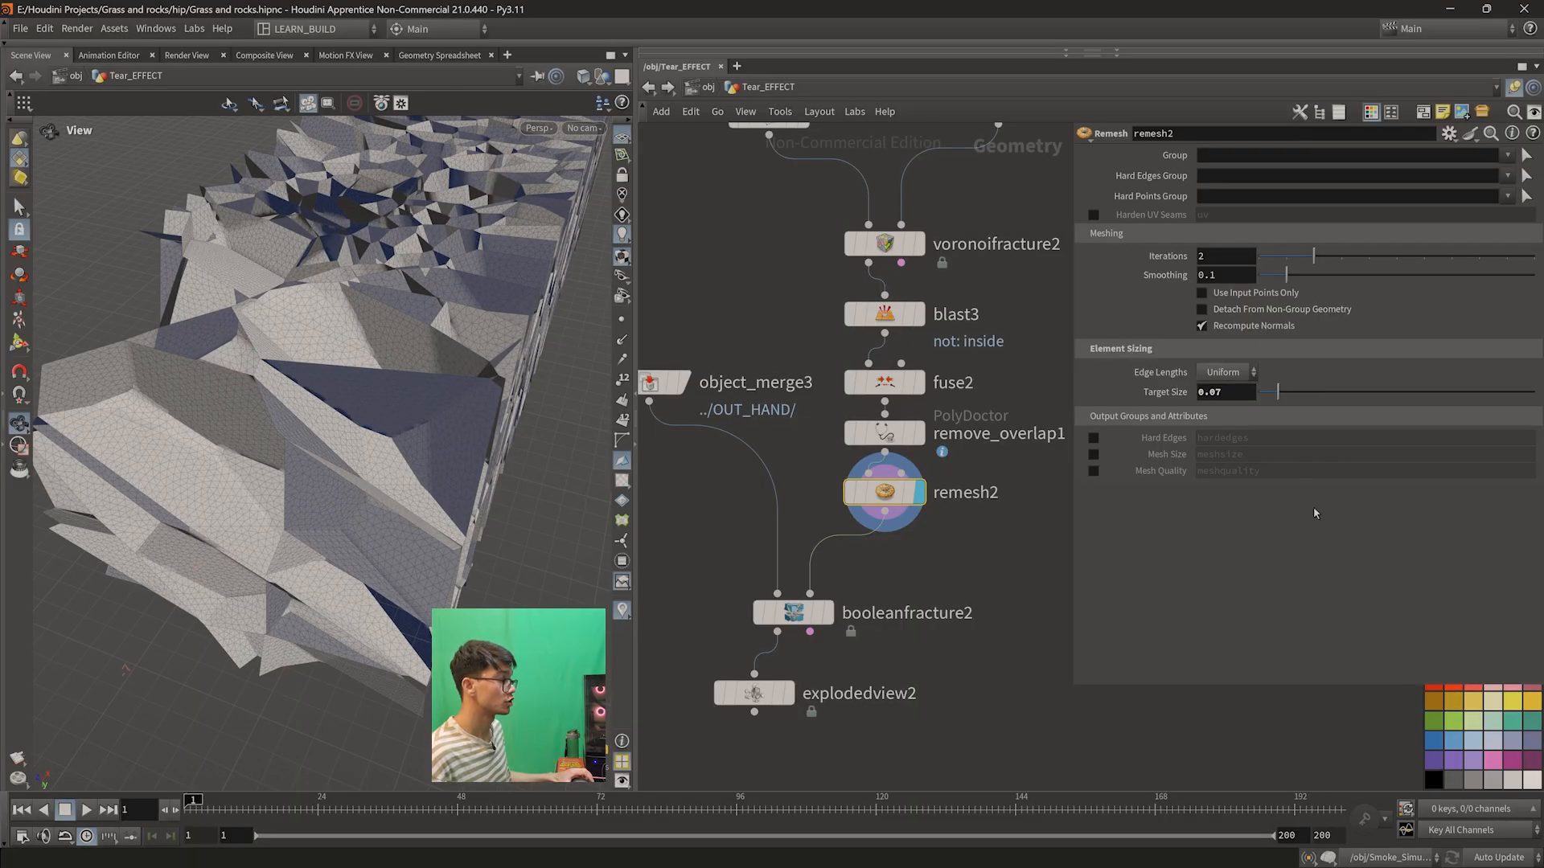
pyautogui.moveTo(190, 508); pyautogui.dragTo(462, 496)
# - Display booleanfracture2, and move it together with explodedview2 further down to make room below remesh2
pyautogui.moveTo(768, 580); pyautogui.dragTo(778, 498, button='middle')
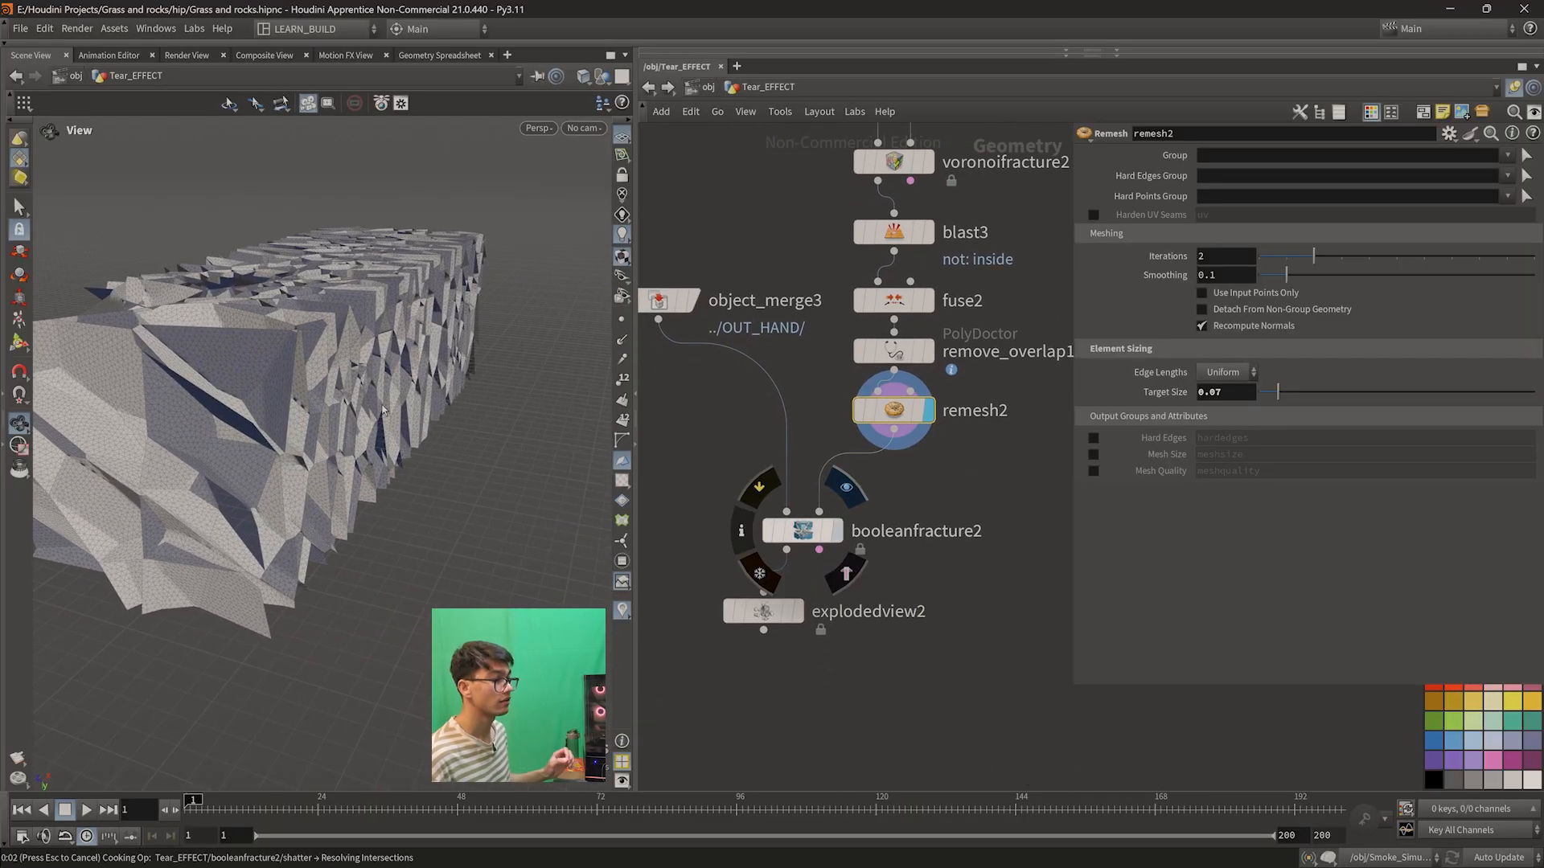
pyautogui.moveTo(326, 404); pyautogui.dragTo(364, 366)
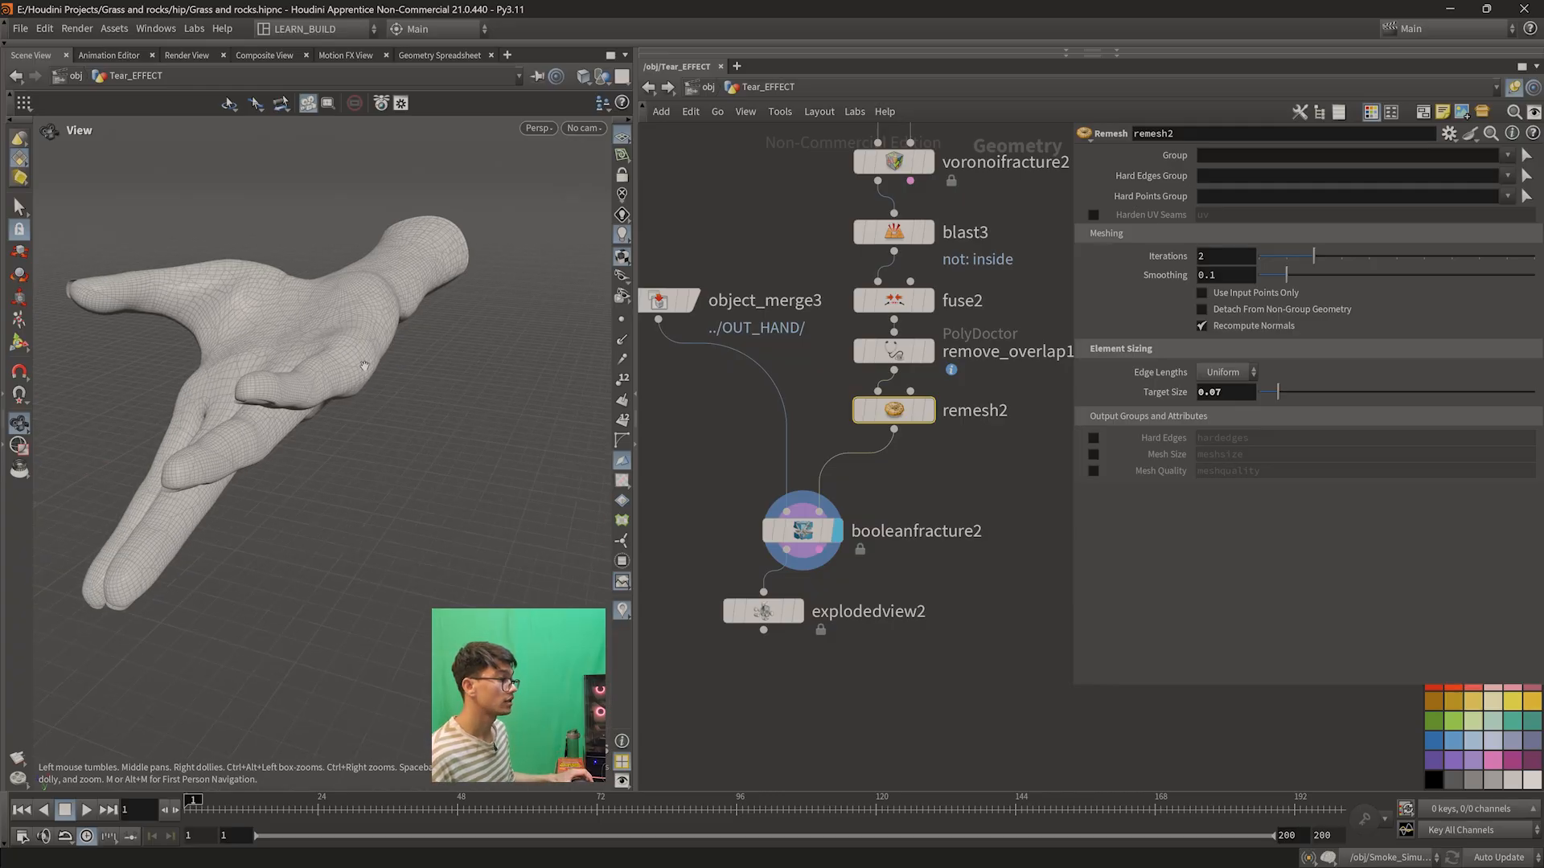
pyautogui.moveTo(889, 696); pyautogui.dragTo(714, 484)
pyautogui.moveTo(717, 485); pyautogui.dragTo(744, 438, button='middle')
pyautogui.moveTo(827, 484); pyautogui.dragTo(812, 646)
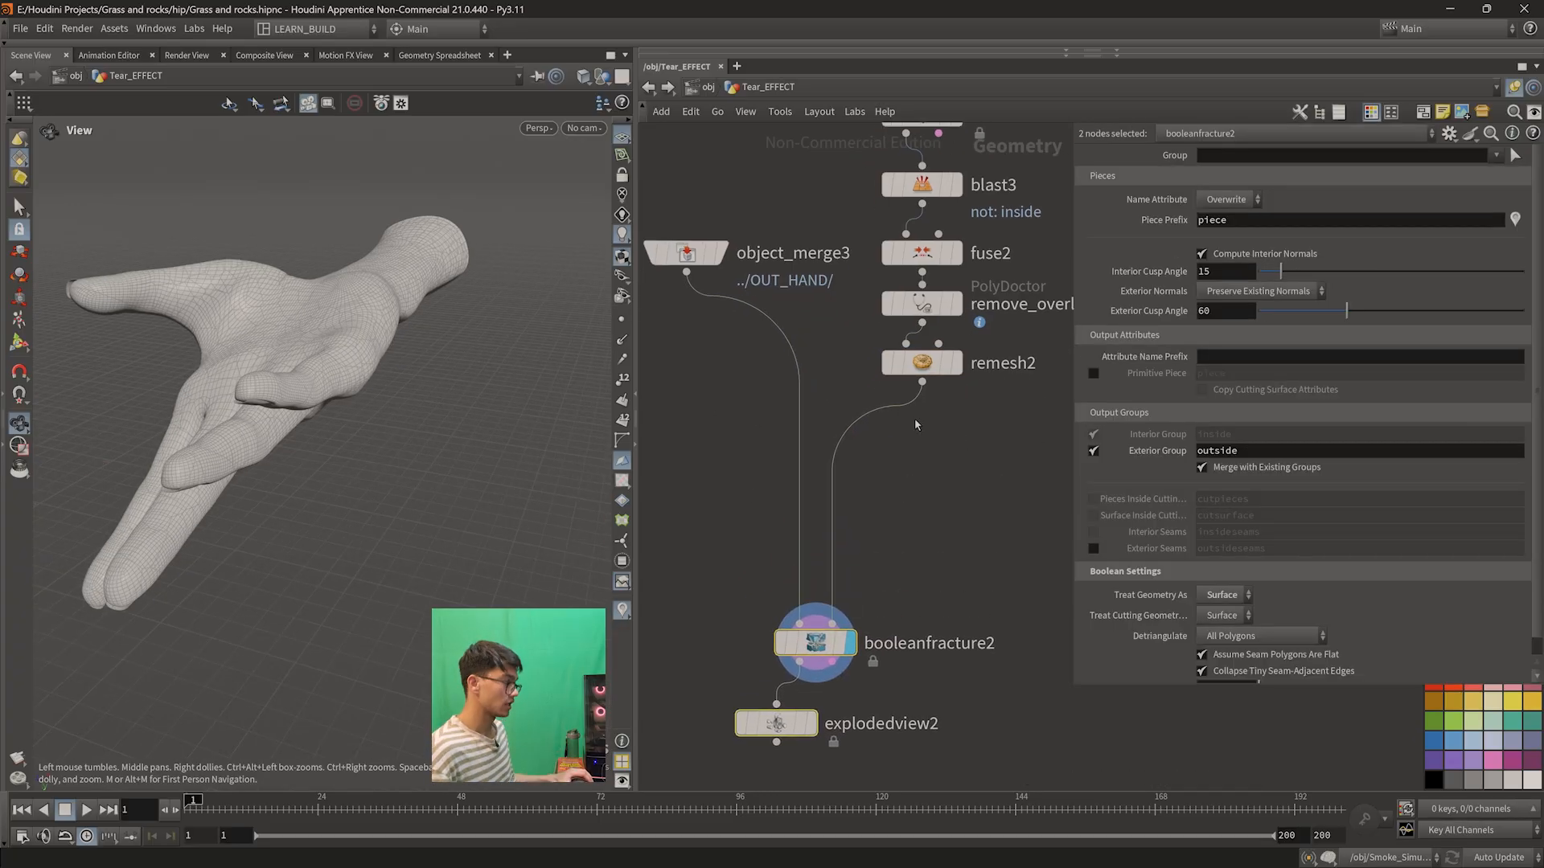
pyautogui.click(842, 419)
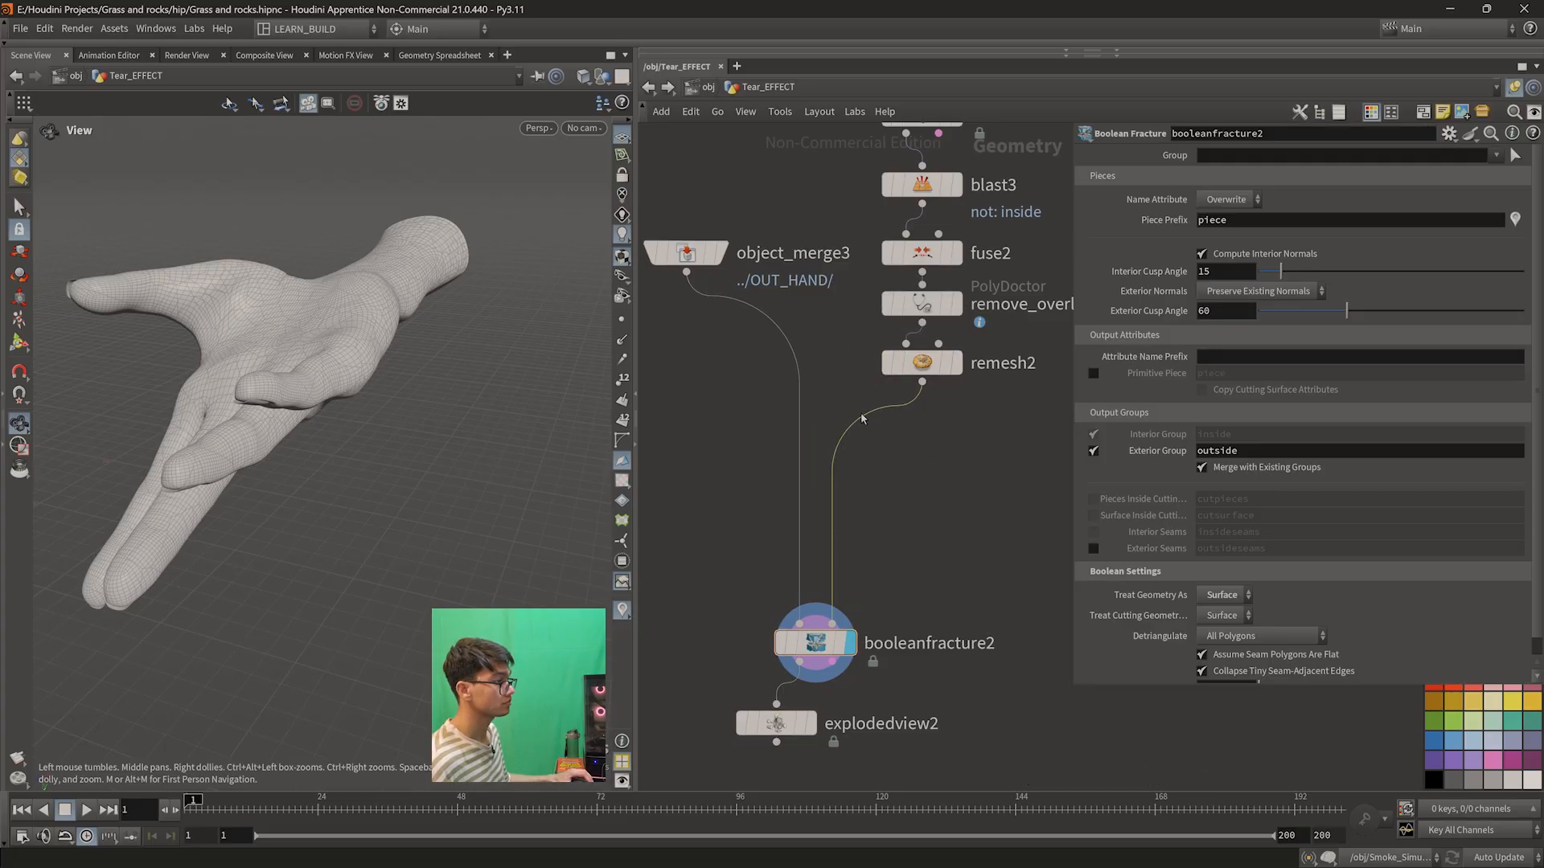
# - Insert a Mountain node between remesh2 and booleanfracture2, and display the noise-displaced cutting surfaces
pyautogui.press('Tab')
pyautogui.write('mou')
pyautogui.press('BackSpace')
pyautogui.press('BackSpace')
pyautogui.press('BackSpace')
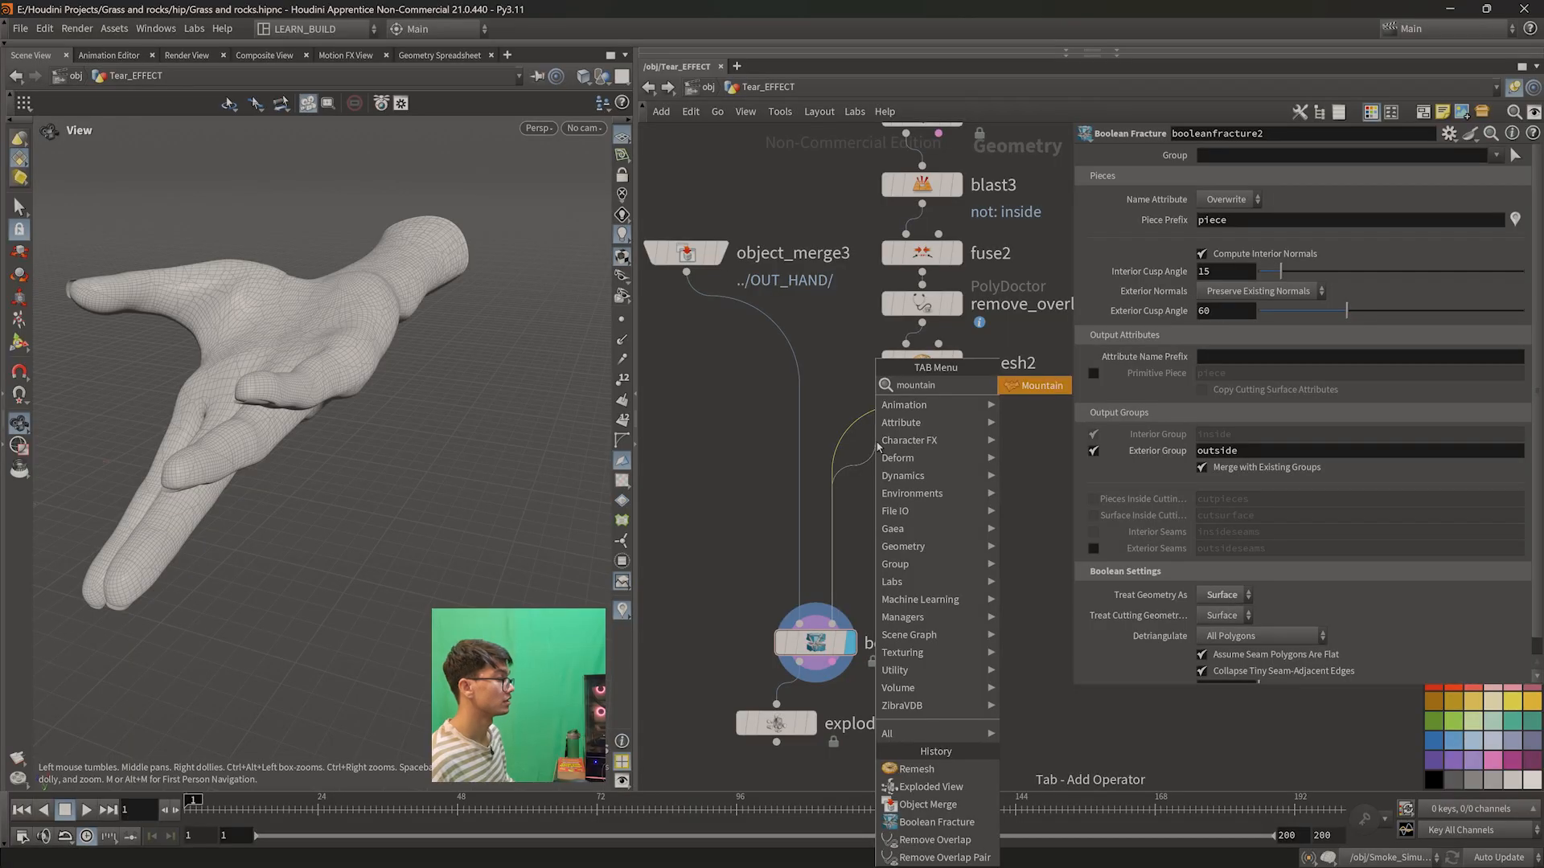
pyautogui.press('Escape')
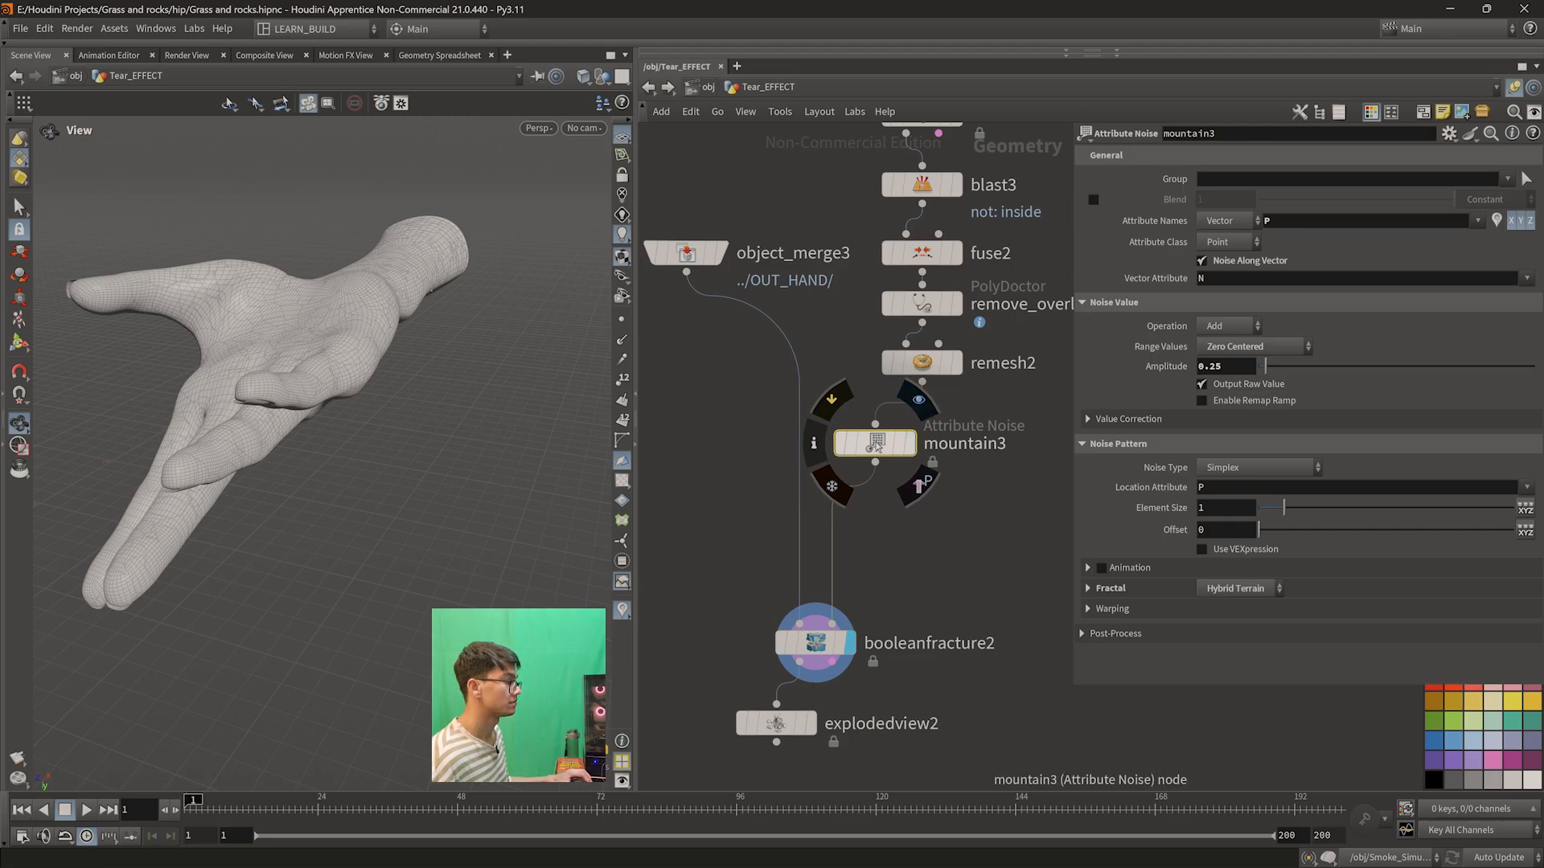
pyautogui.moveTo(885, 443); pyautogui.dragTo(917, 432)
pyautogui.click(951, 390)
pyautogui.moveTo(239, 359); pyautogui.dragTo(447, 386)
# - Turn off Noise Along Vector on mountain3 and set its Amplitude to 0.11
pyautogui.moveTo(1243, 266)
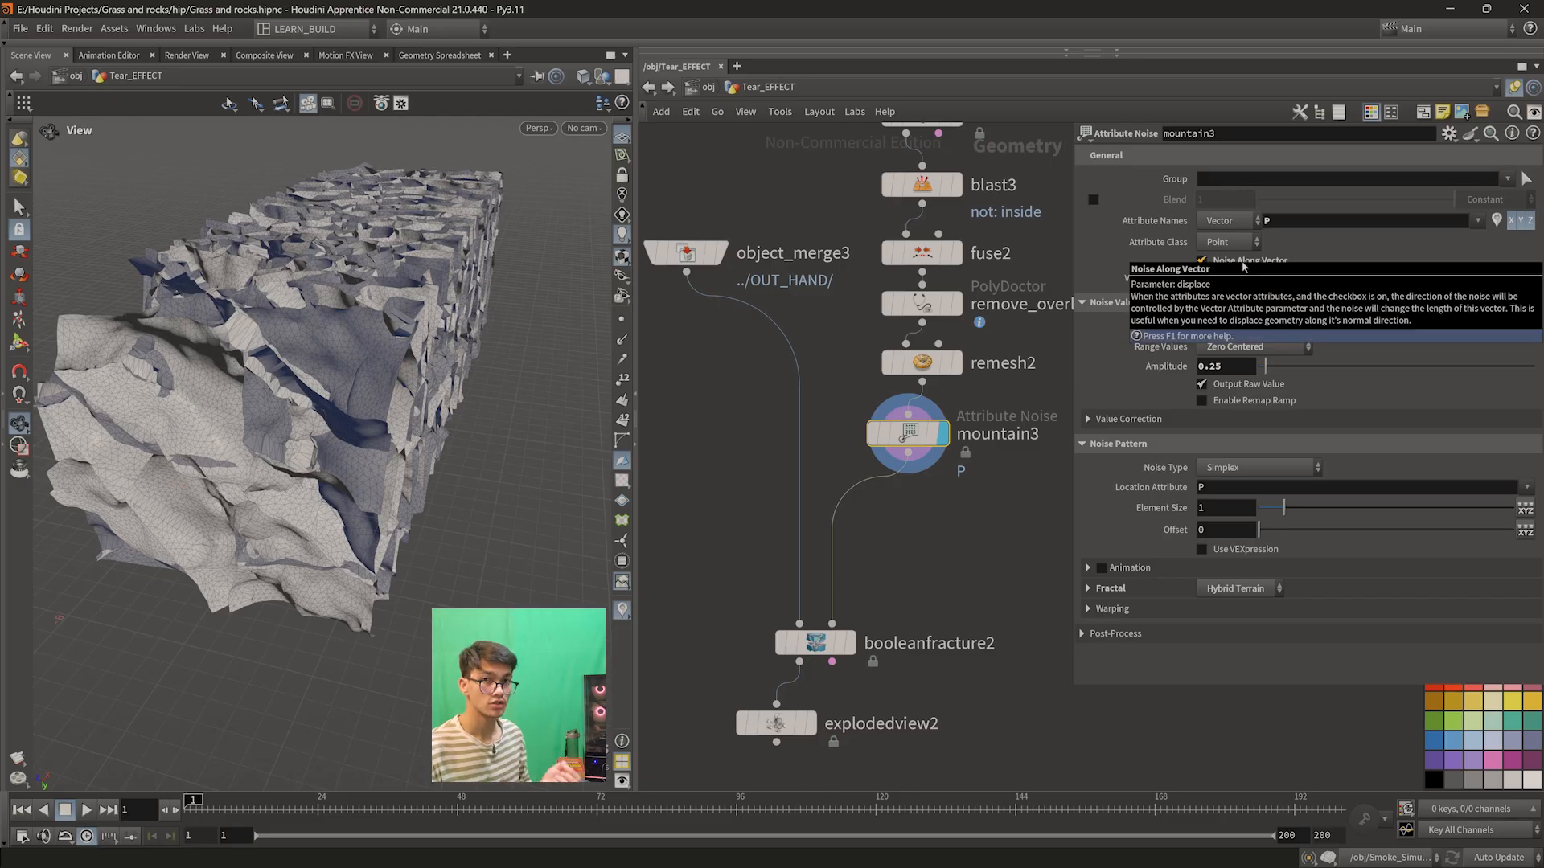
pyautogui.click(1242, 264)
pyautogui.moveTo(338, 386); pyautogui.dragTo(313, 406)
pyautogui.moveTo(1234, 348); pyautogui.dragTo(671, 370, button='middle')
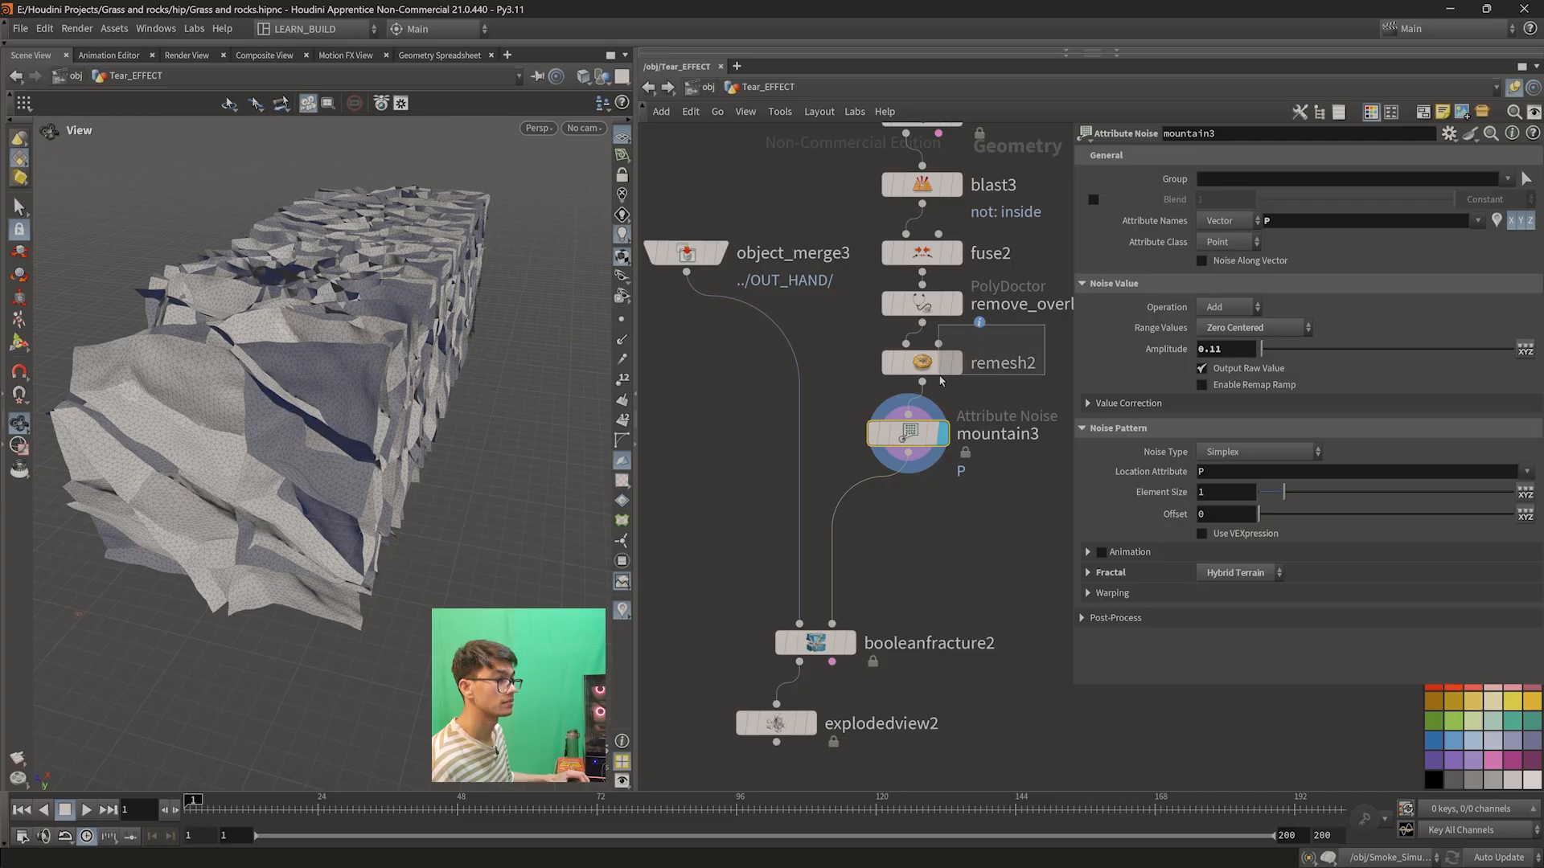
# - Check the remesh2 settings, and set the Amplitude on mountain3 to 0.22
pyautogui.click(922, 363)
pyautogui.moveTo(378, 418); pyautogui.dragTo(502, 394)
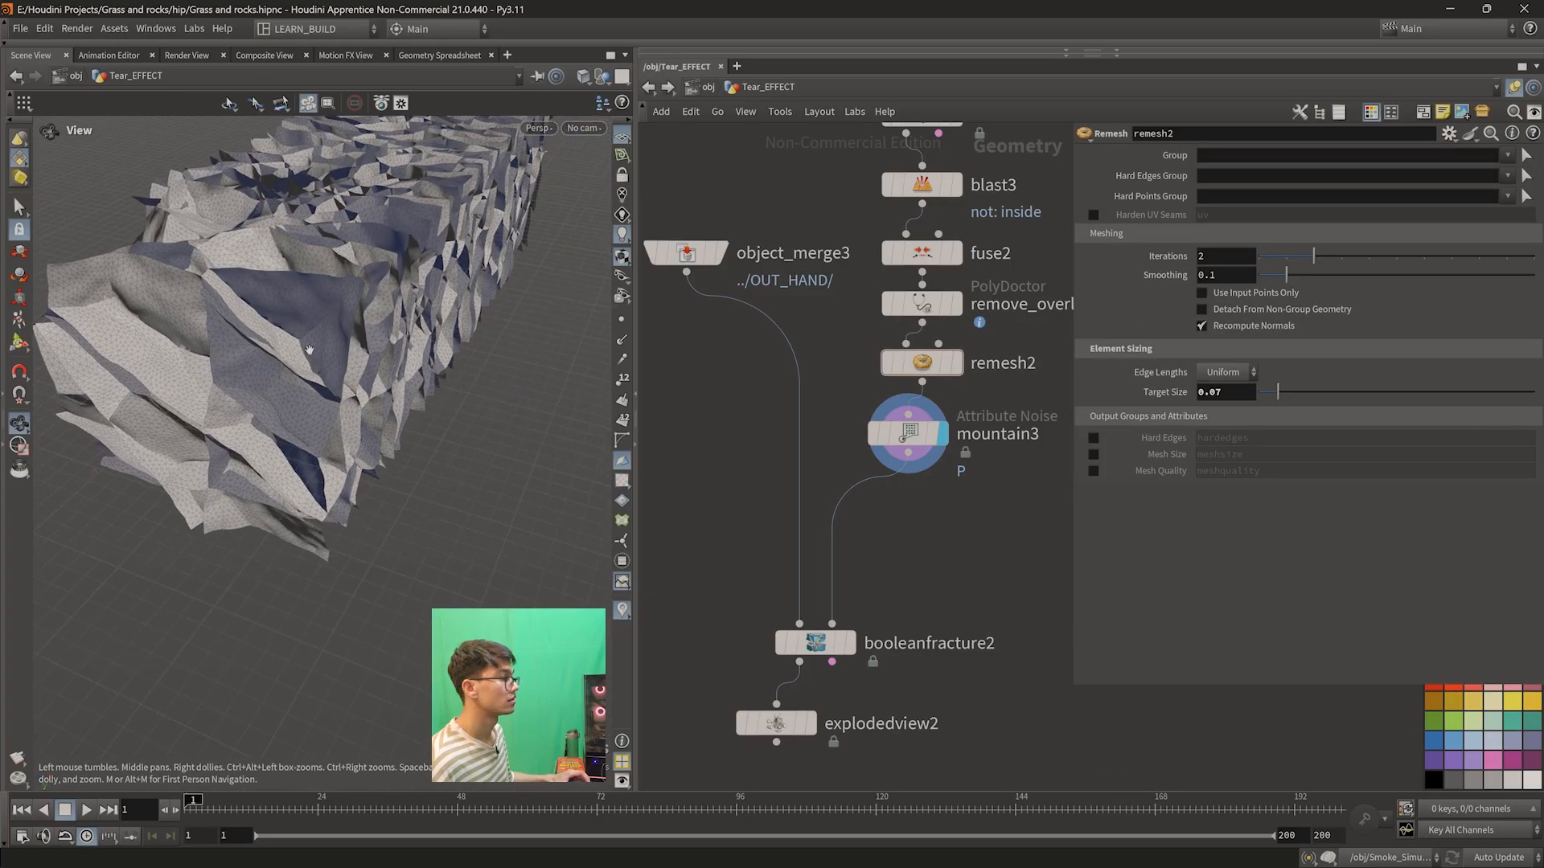
pyautogui.click(925, 432)
pyautogui.moveTo(1222, 349); pyautogui.dragTo(1248, 354, button='middle')
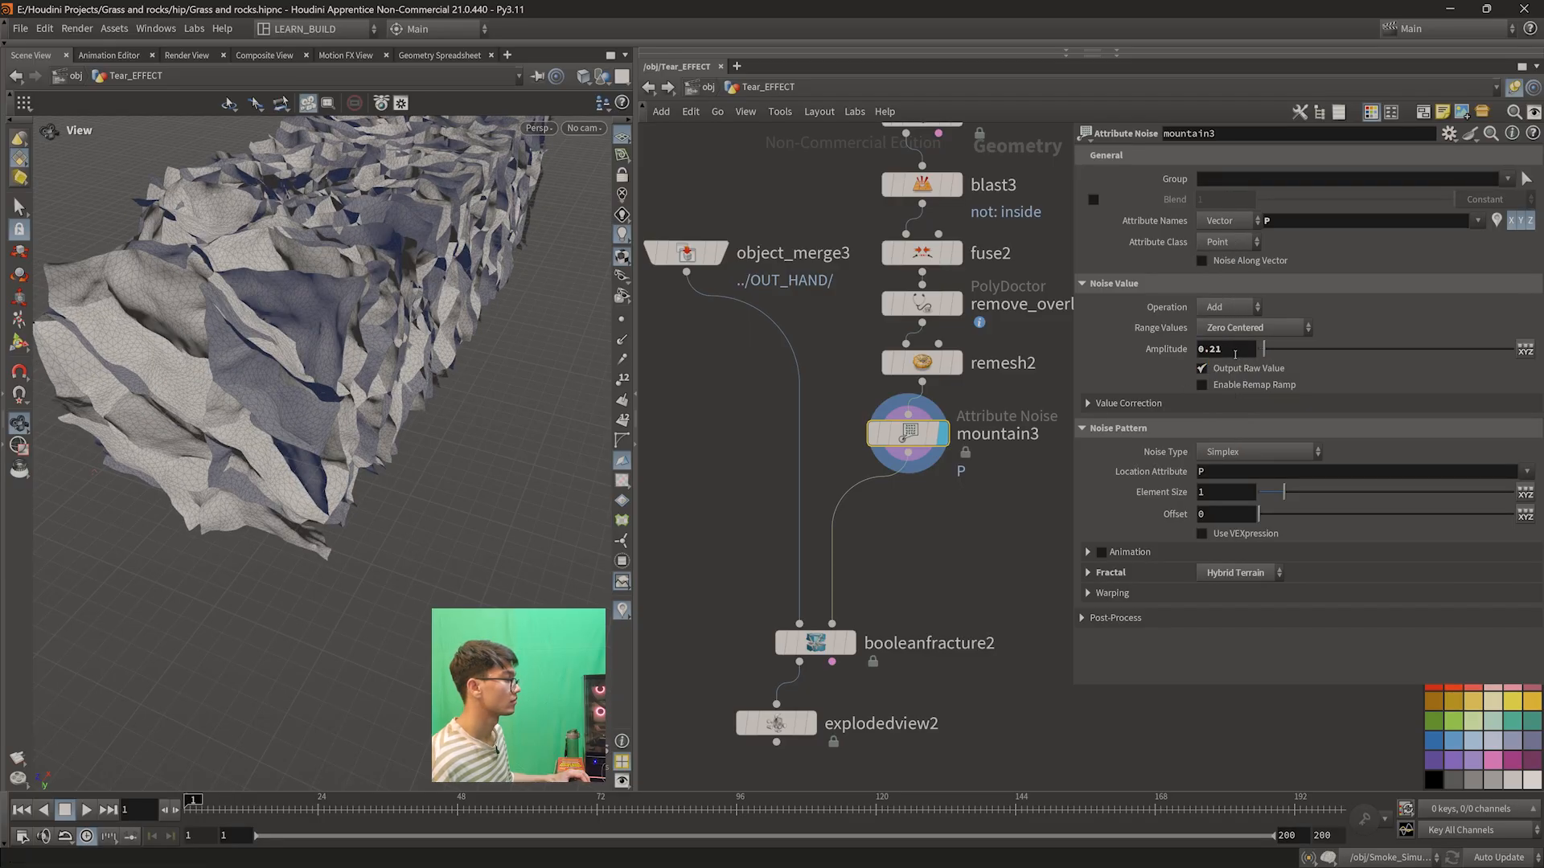
pyautogui.write('22')
pyautogui.press('Return')
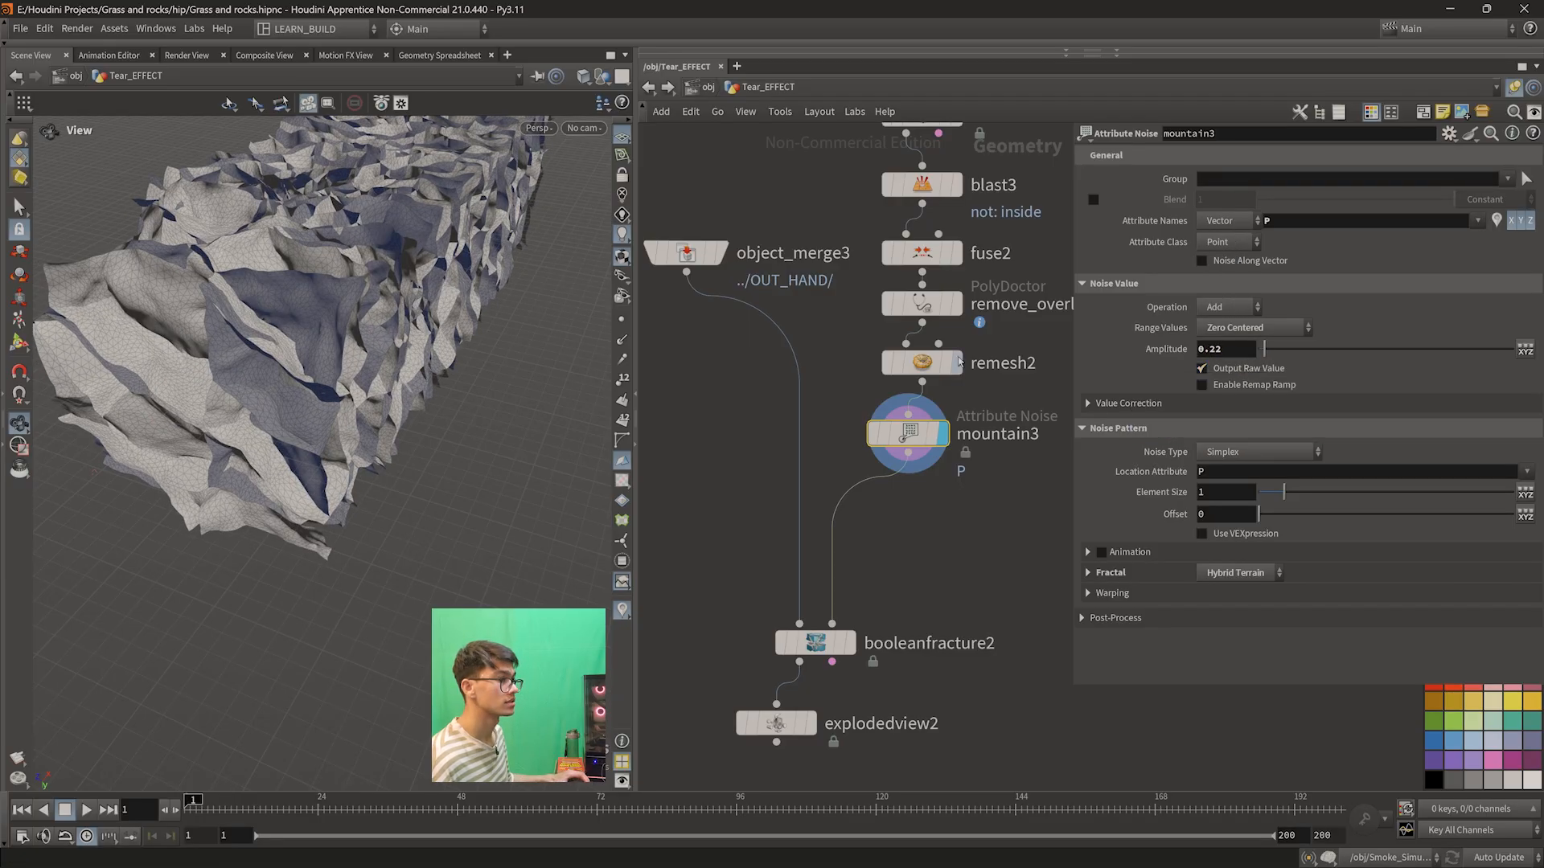
# - Set the noise Element Size on mountain3 to 1.4 and inspect the displaced surfaces
pyautogui.moveTo(1228, 492); pyautogui.dragTo(1280, 493, button='middle')
pyautogui.moveTo(310, 326); pyautogui.dragTo(342, 293)
pyautogui.moveTo(802, 508); pyautogui.dragTo(768, 458, button='middle')
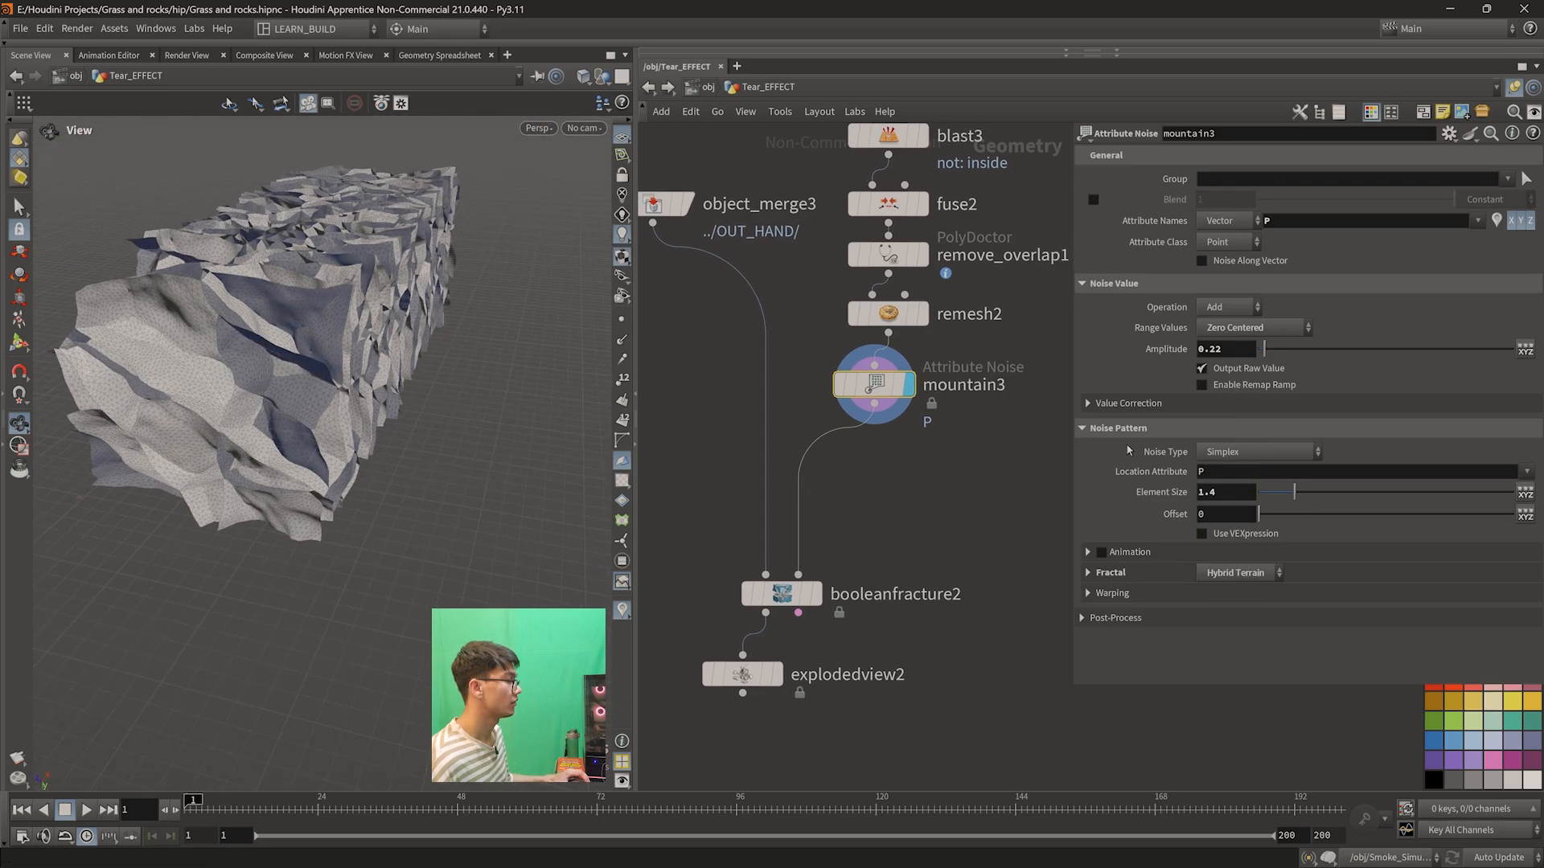
# - Try the Perlin noise type on mountain3, and return it to Simplex
pyautogui.click(1239, 458)
pyautogui.click(1230, 509)
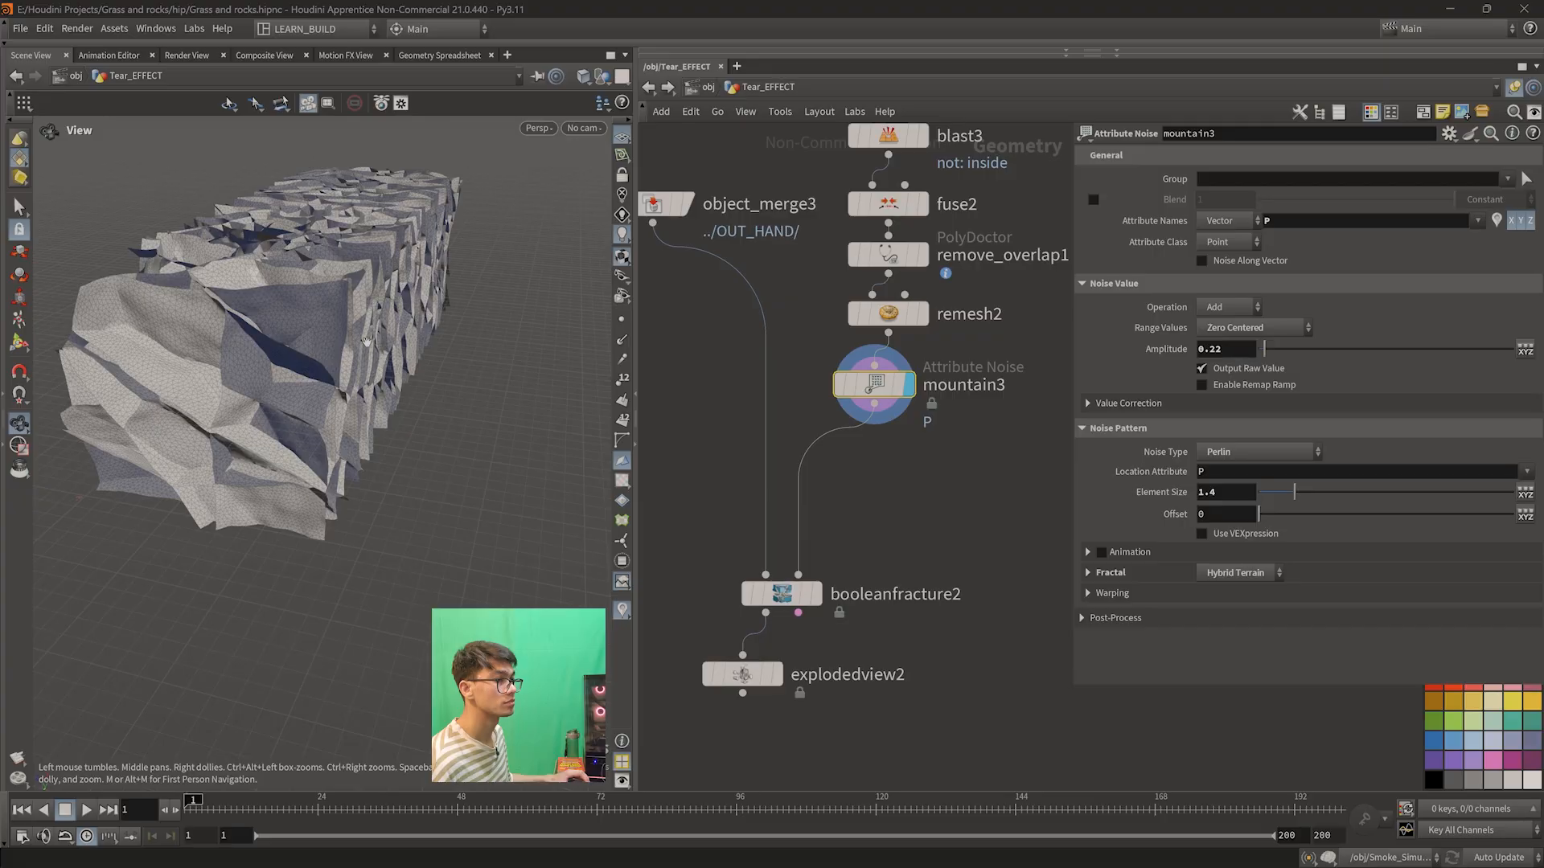
pyautogui.click(1256, 451)
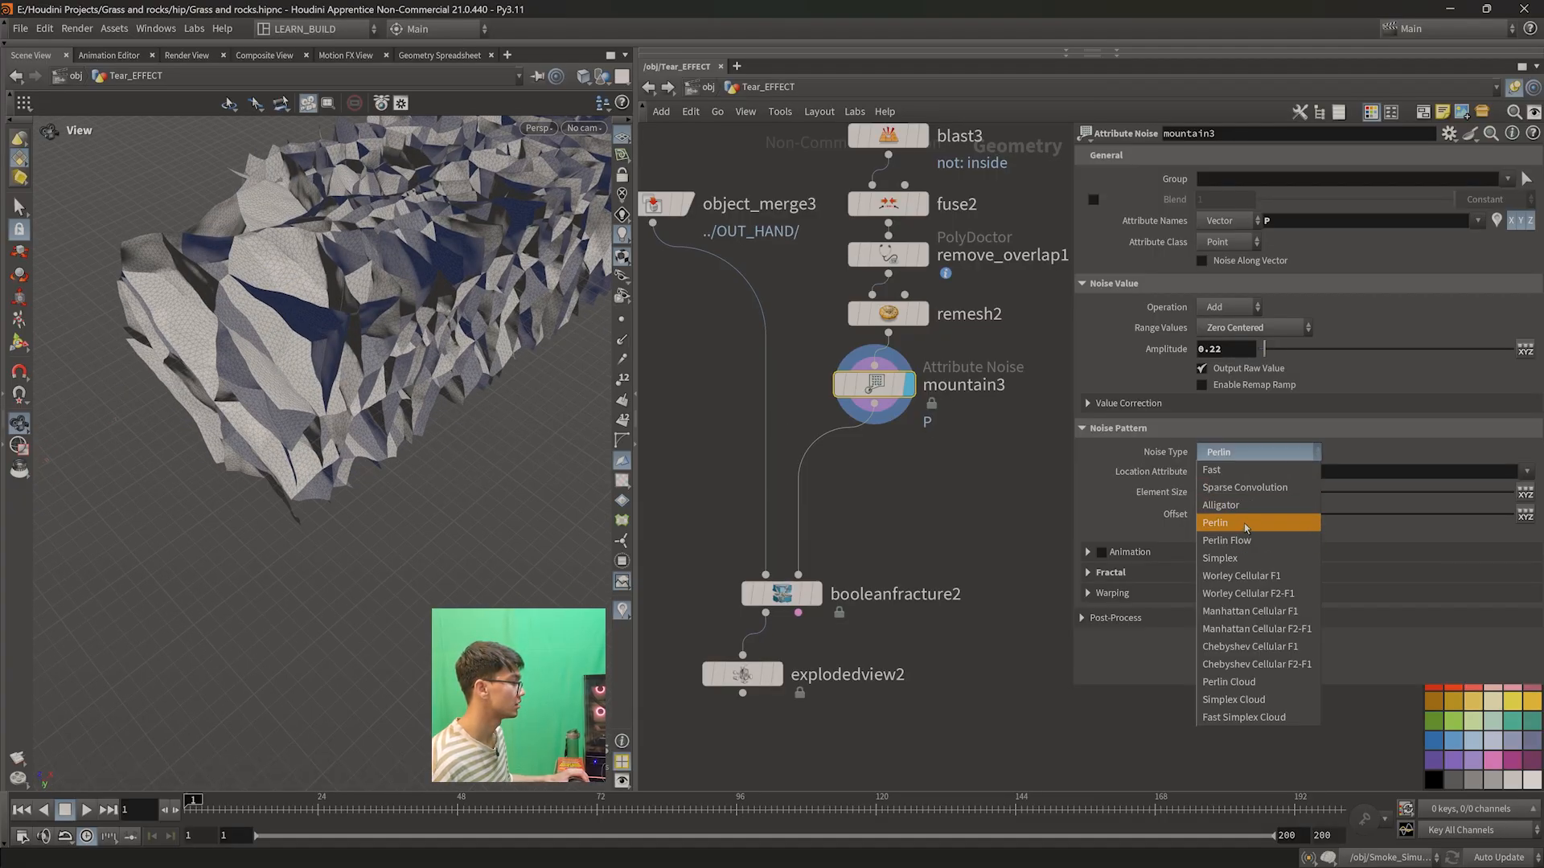
pyautogui.click(1230, 558)
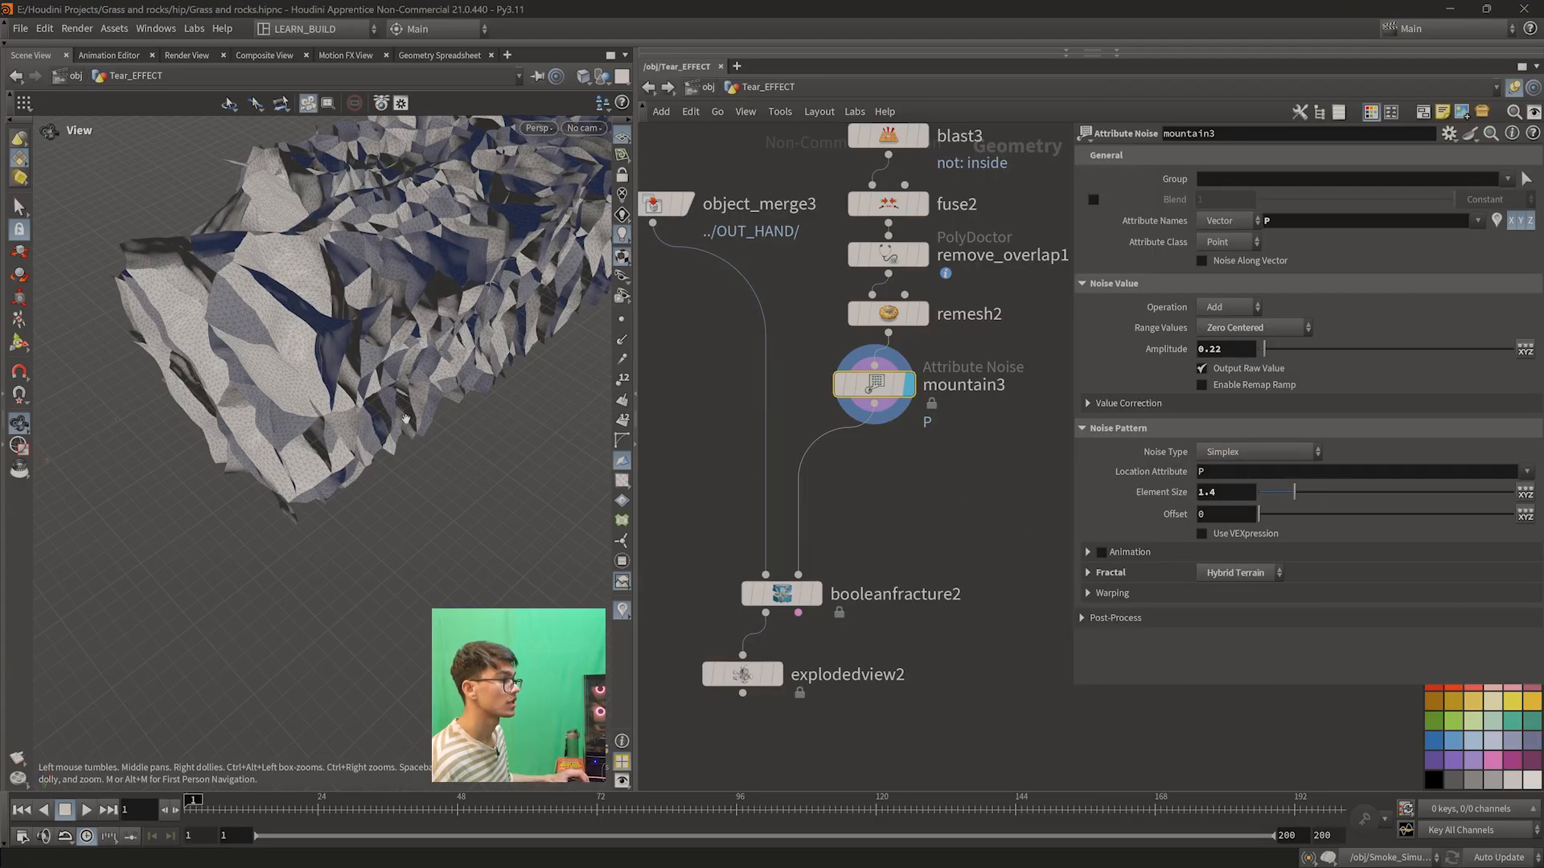
# - Insert a second Mountain node between mountain3 and booleanfracture2, align it below mountain3 and display its result
pyautogui.press('Tab')
pyautogui.write('mount')
pyautogui.press('Return')
pyautogui.click(838, 463)
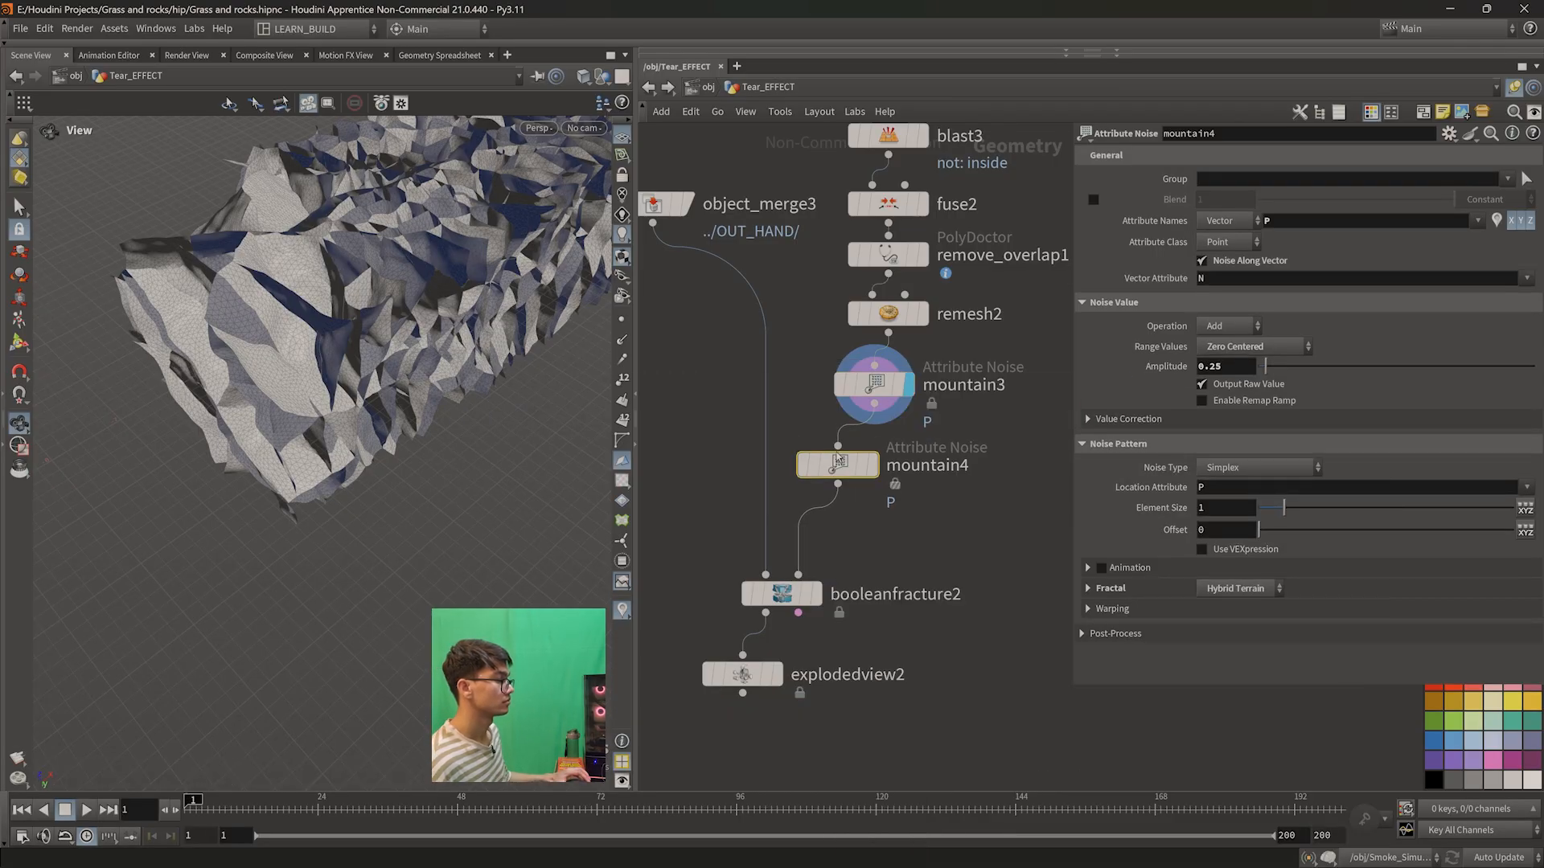
pyautogui.moveTo(842, 466); pyautogui.dragTo(892, 466)
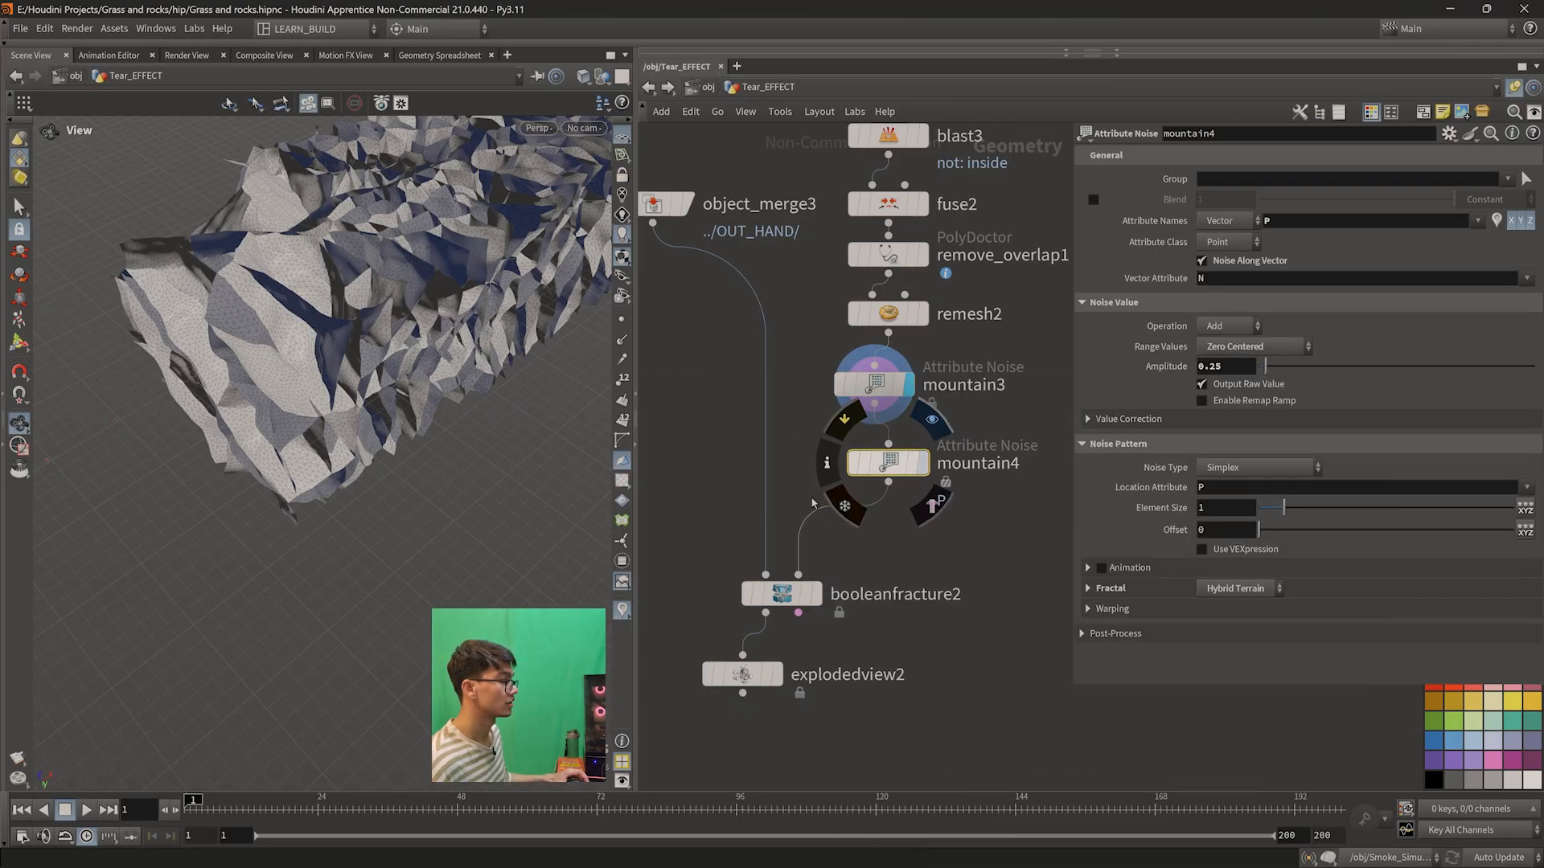
pyautogui.click(931, 420)
# - Set the Amplitude to 0.13 and the noise Element Size to 0.56 on mountain4
pyautogui.moveTo(1228, 367); pyautogui.dragTo(1136, 388, button='middle')
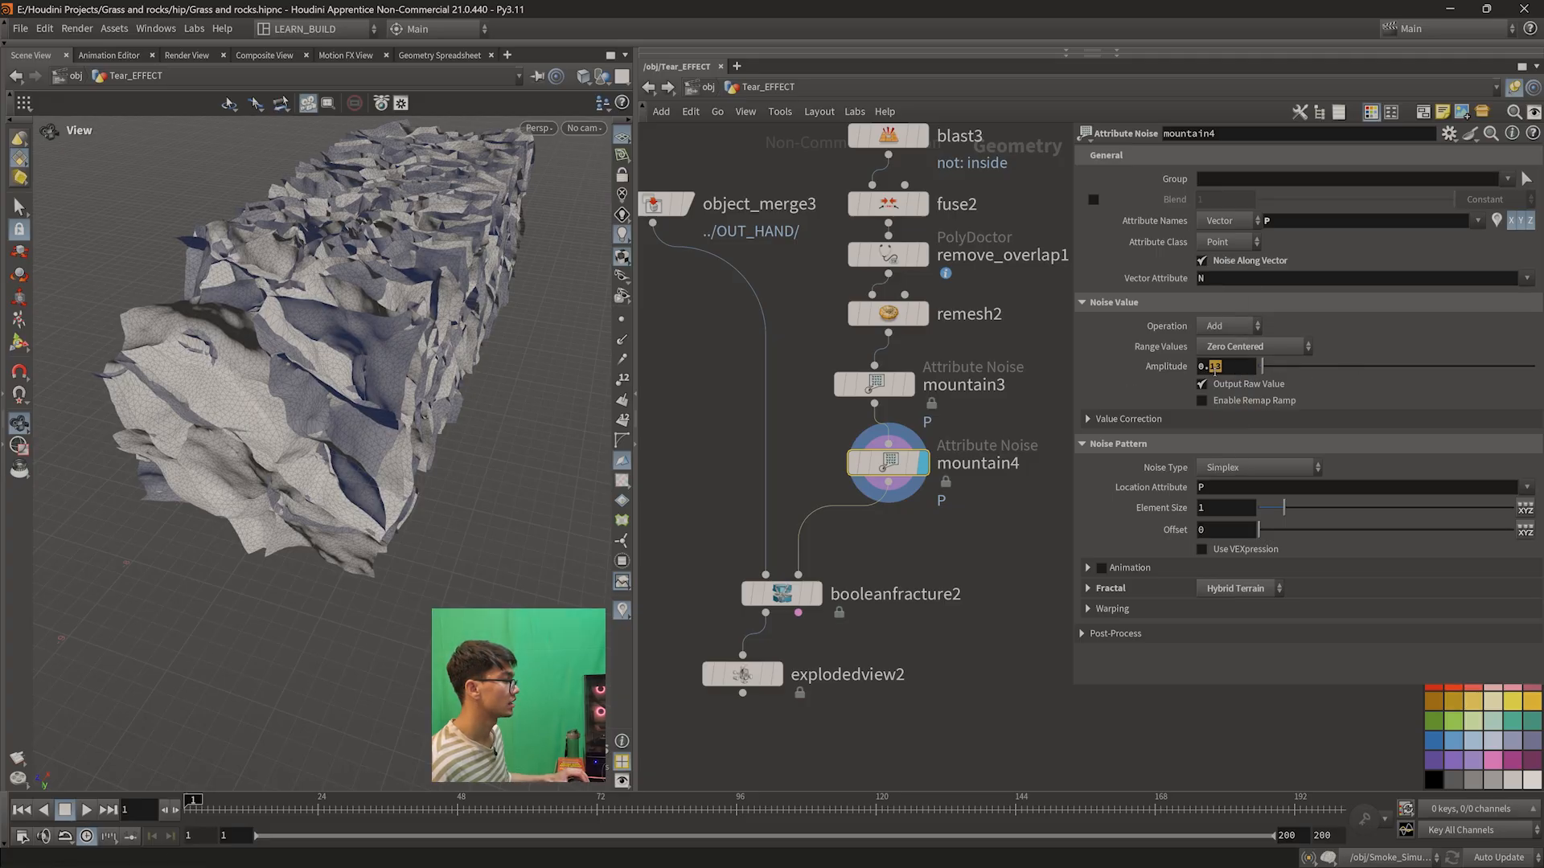
pyautogui.moveTo(1210, 507); pyautogui.dragTo(891, 531, button='middle')
pyautogui.moveTo(434, 406); pyautogui.dragTo(379, 348)
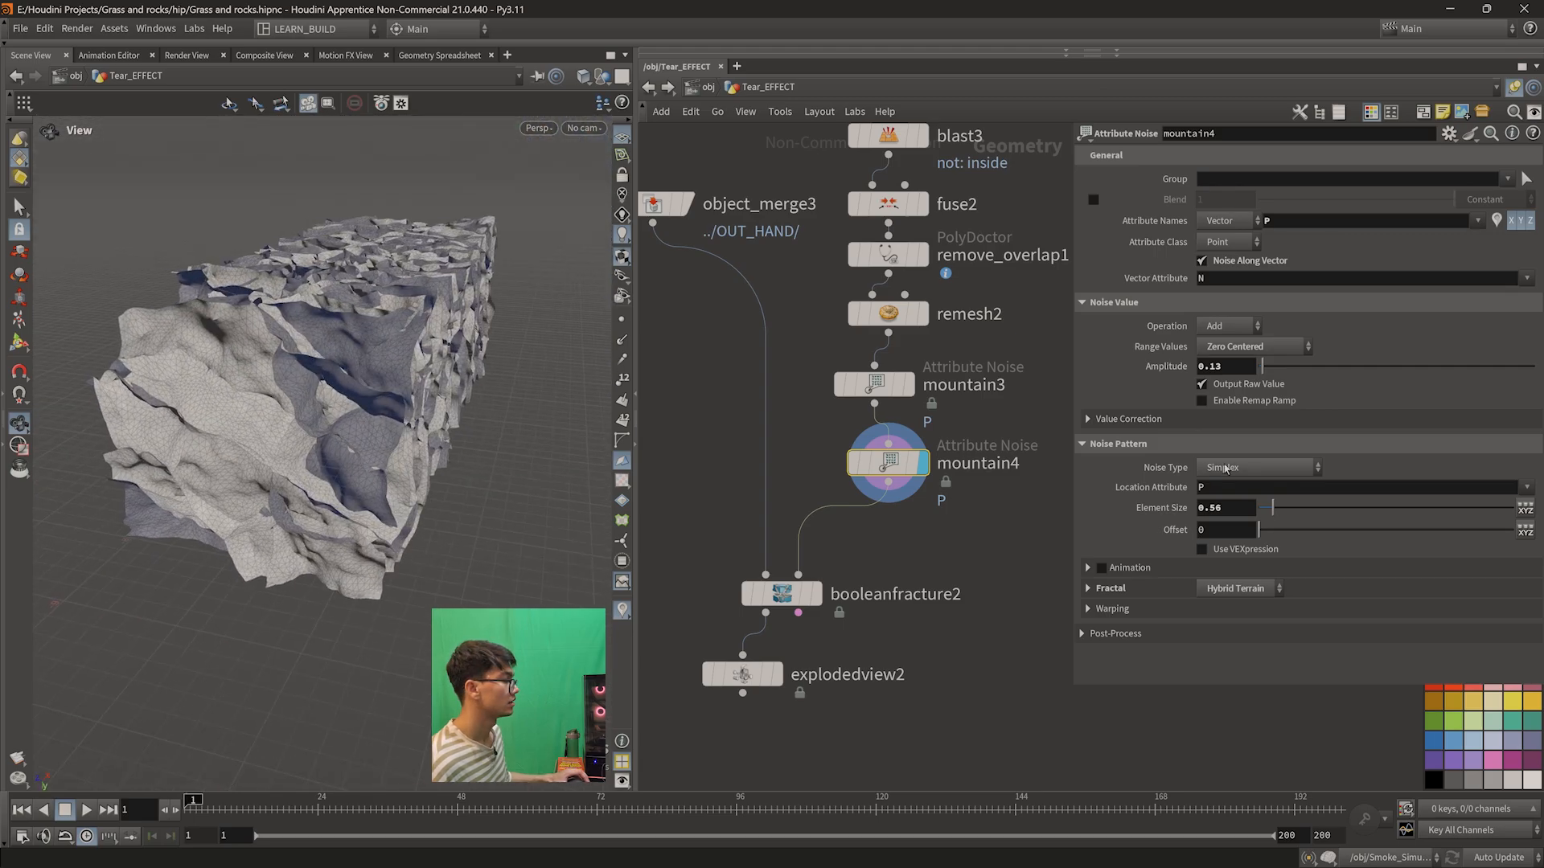
pyautogui.moveTo(1212, 368)
pyautogui.mouseDown(button='middle')
pyautogui.moveTo(1163, 375)
pyautogui.moveTo(1197, 369)
pyautogui.mouseUp(button='middle')
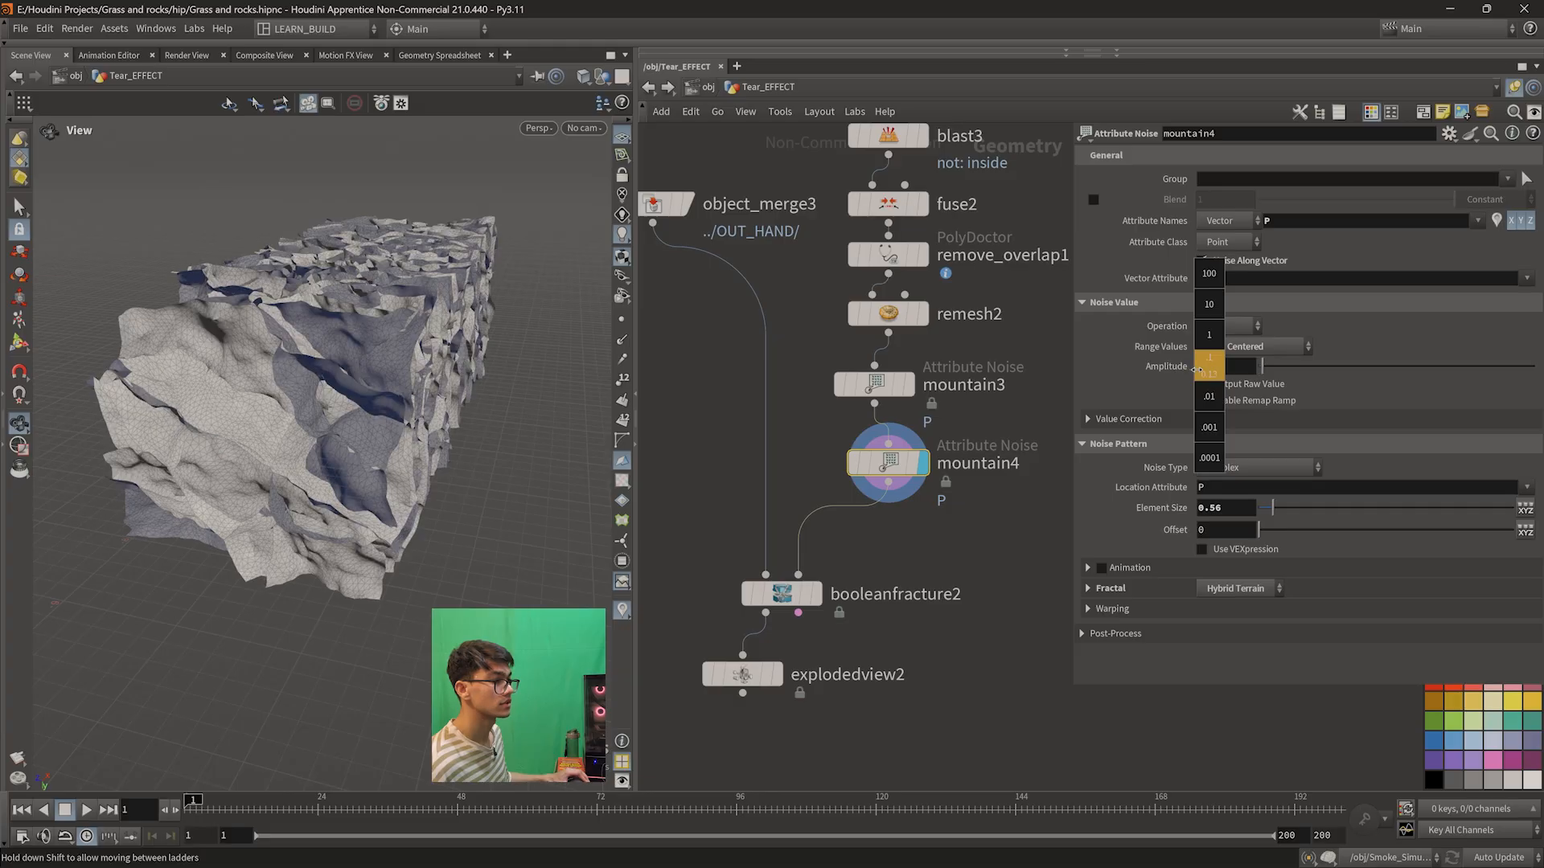
pyautogui.moveTo(338, 346)
pyautogui.mouseDown()
pyautogui.moveTo(434, 418)
pyautogui.moveTo(345, 346)
pyautogui.mouseUp()
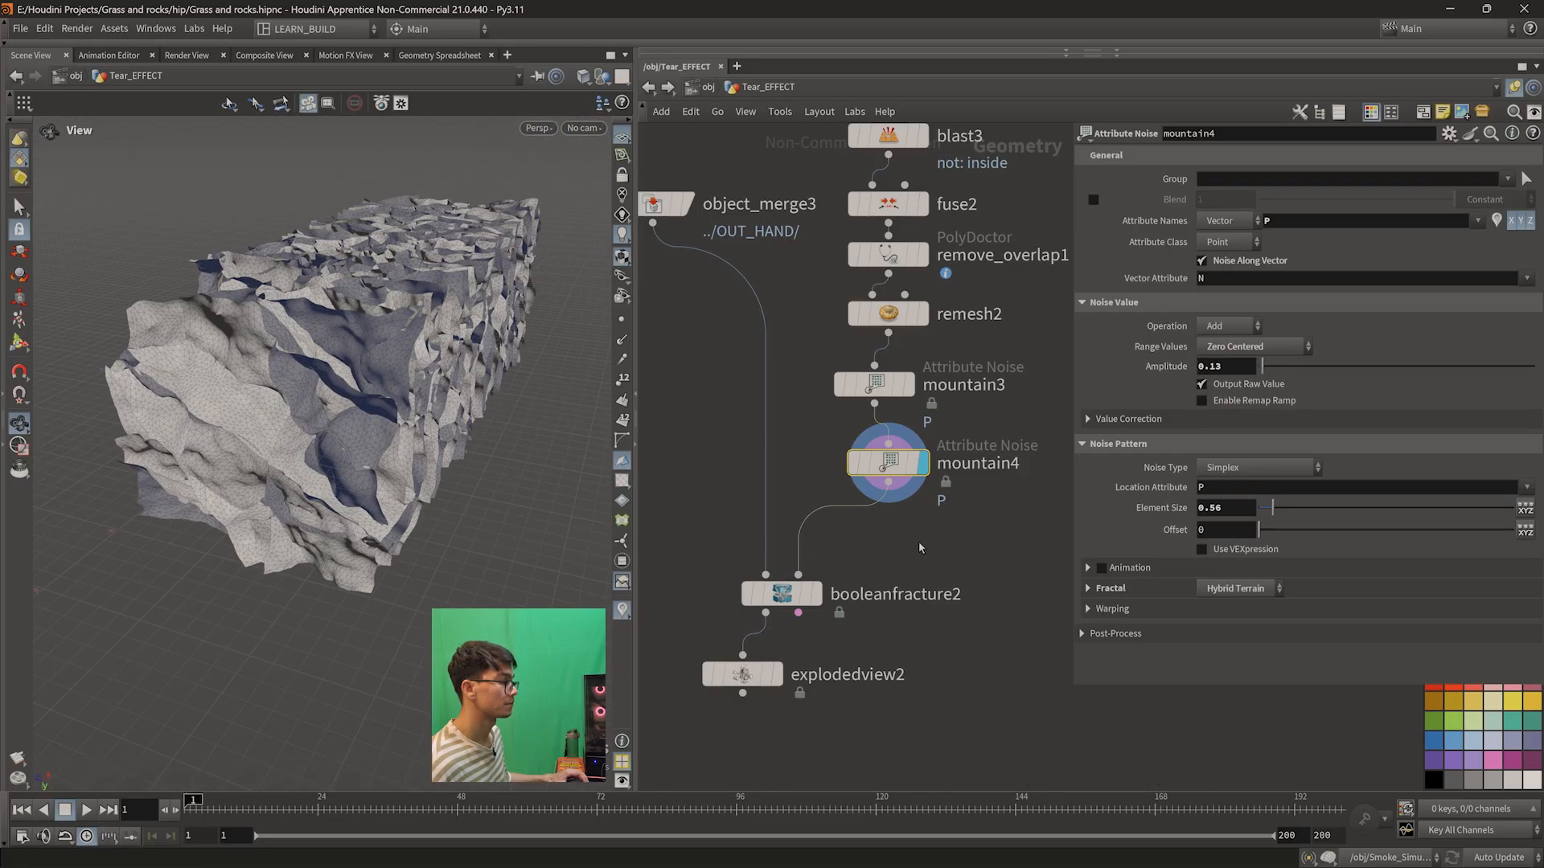
# - Display booleanfracture2 and, after it, explodedview2, and inspect the cracks across the hand
pyautogui.moveTo(779, 596)
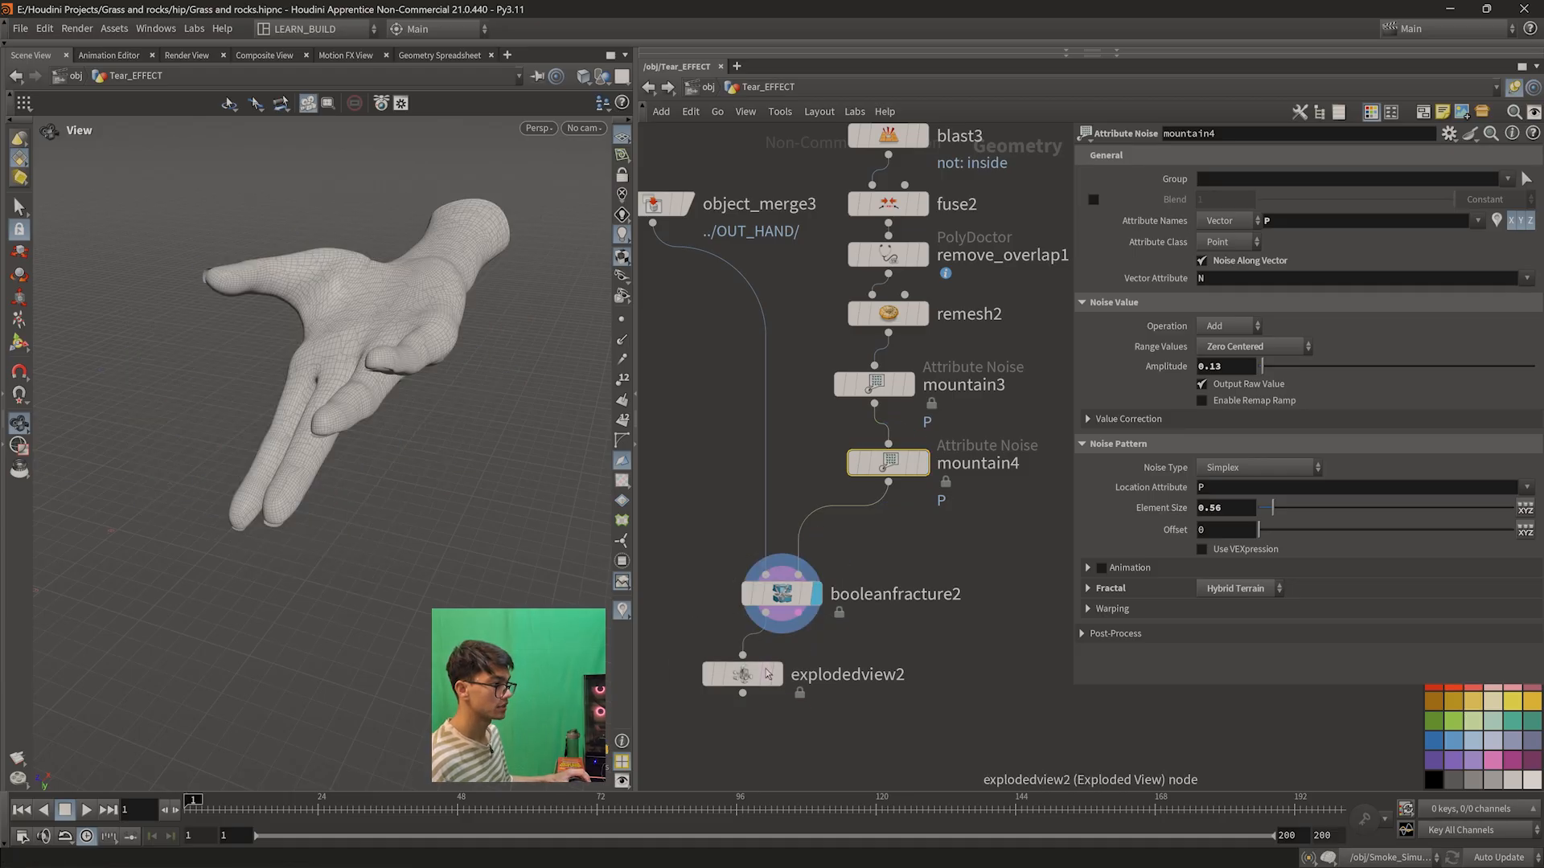
pyautogui.moveTo(321, 386); pyautogui.dragTo(378, 555)
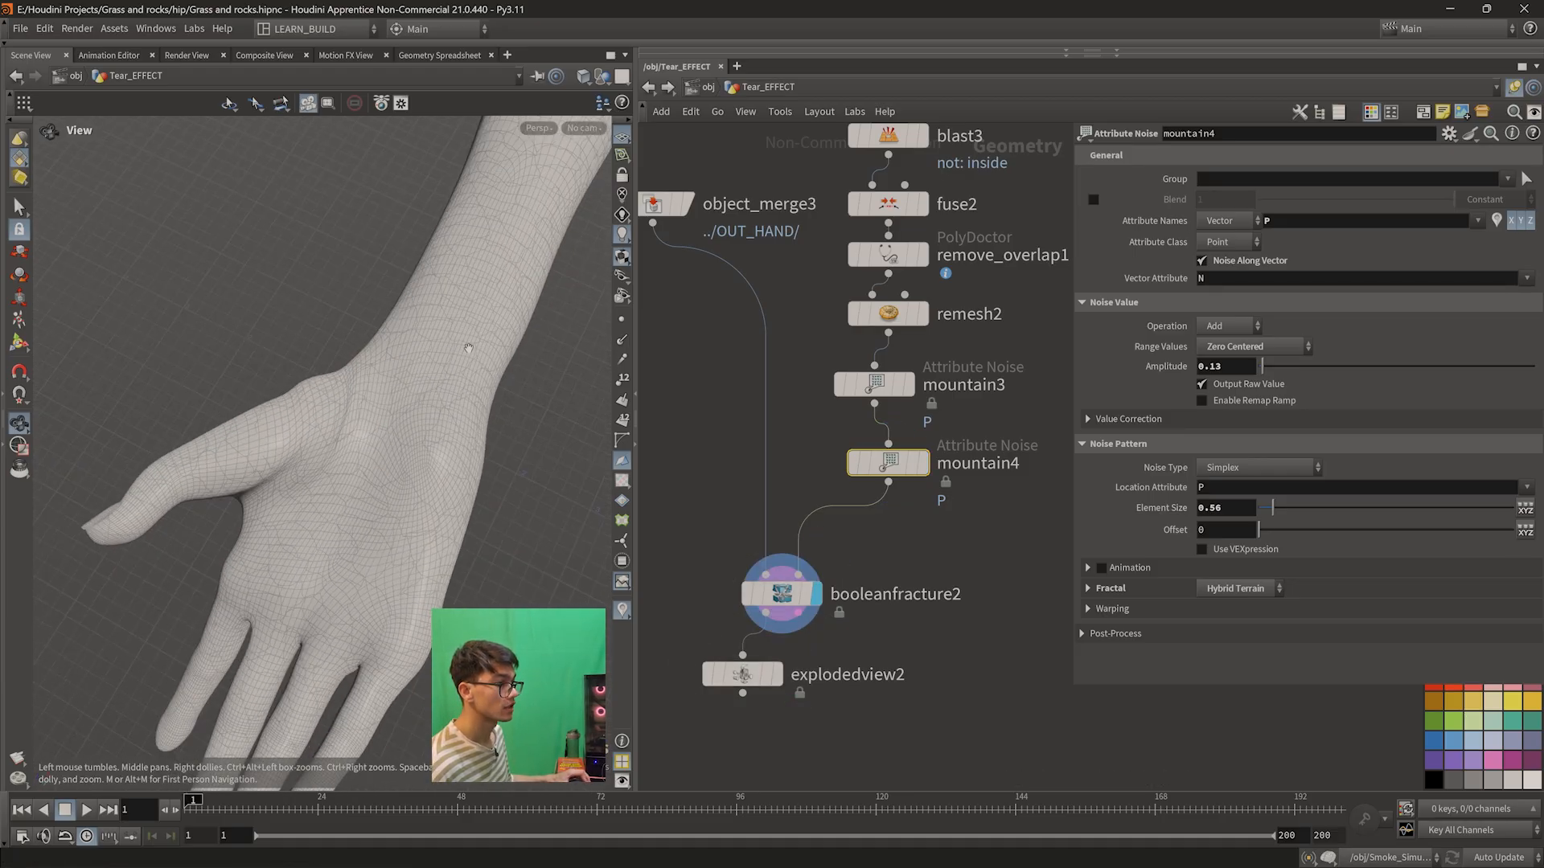
pyautogui.moveTo(378, 386); pyautogui.dragTo(233, 595, button='middle')
pyautogui.moveTo(752, 667)
pyautogui.click(784, 631)
pyautogui.moveTo(362, 418); pyautogui.dragTo(518, 459)
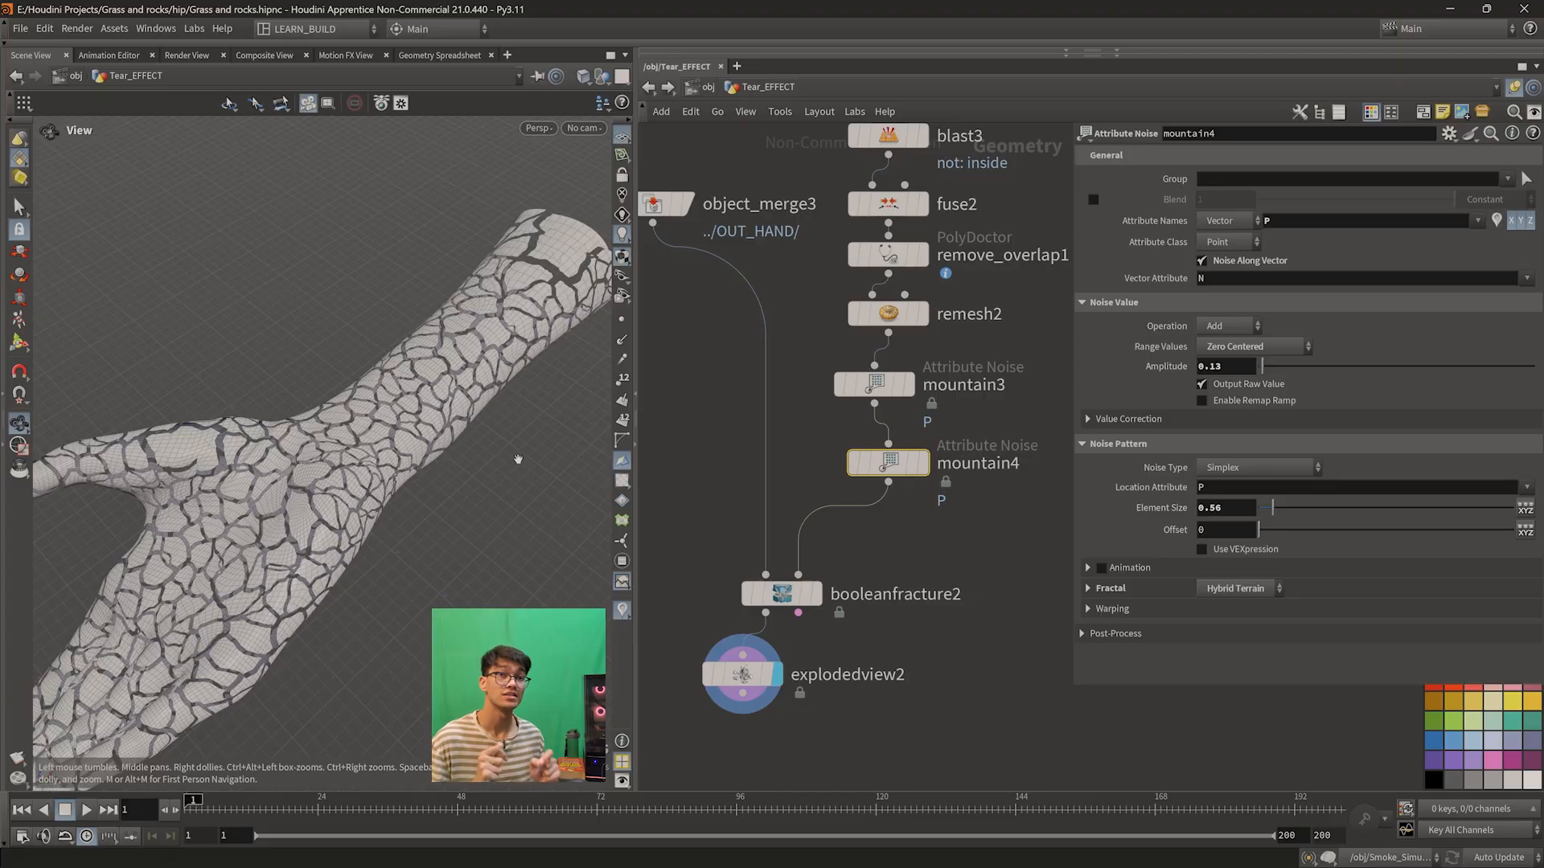
pyautogui.moveTo(518, 459); pyautogui.dragTo(629, 552)
pyautogui.scroll(-5, 824, 700)
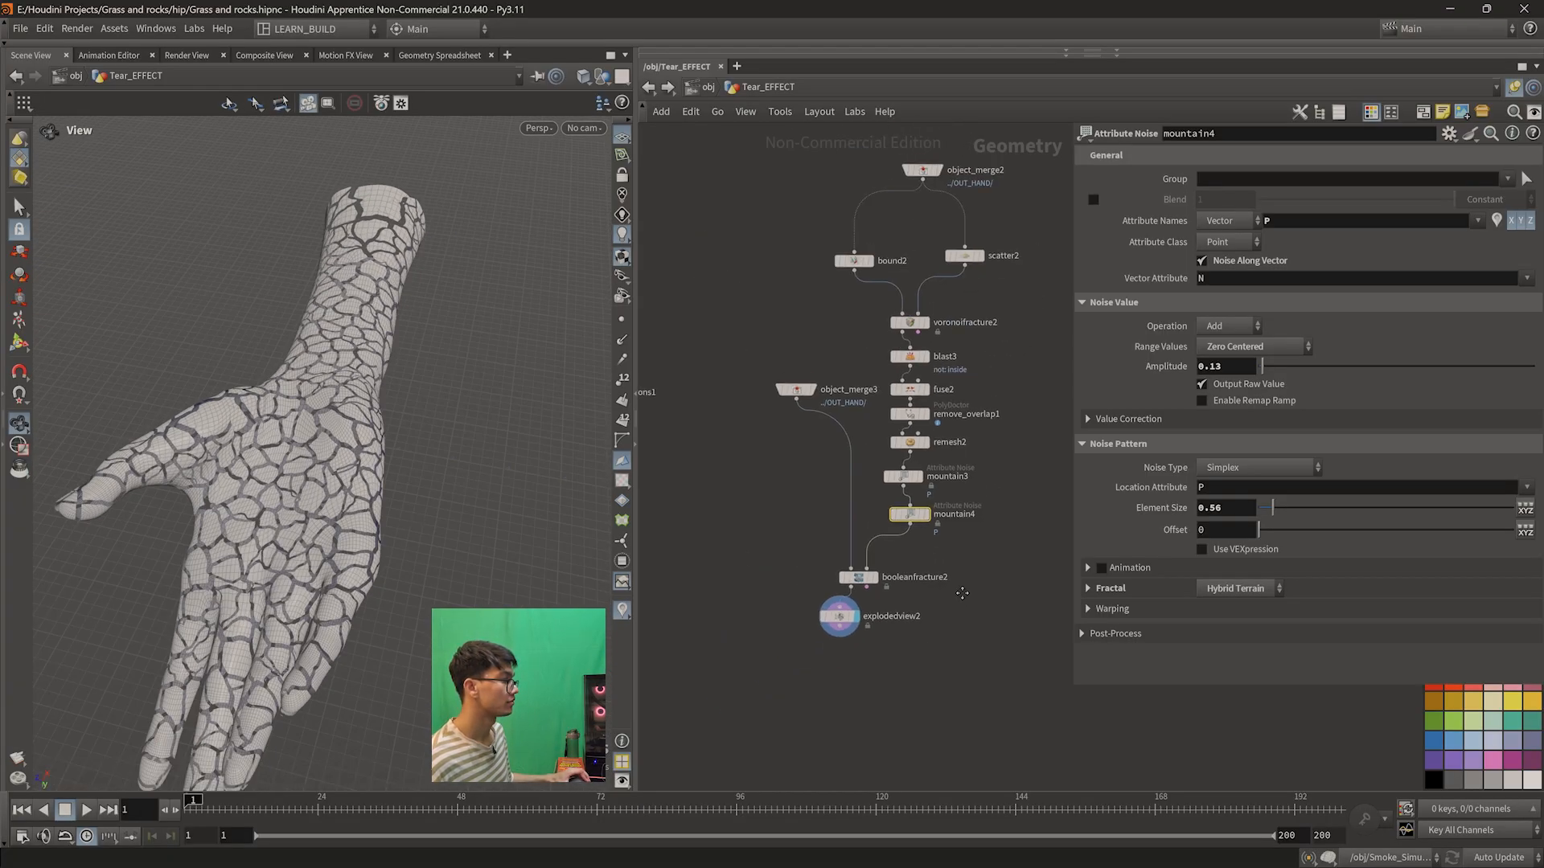
pyautogui.scroll(10, 303, 505)
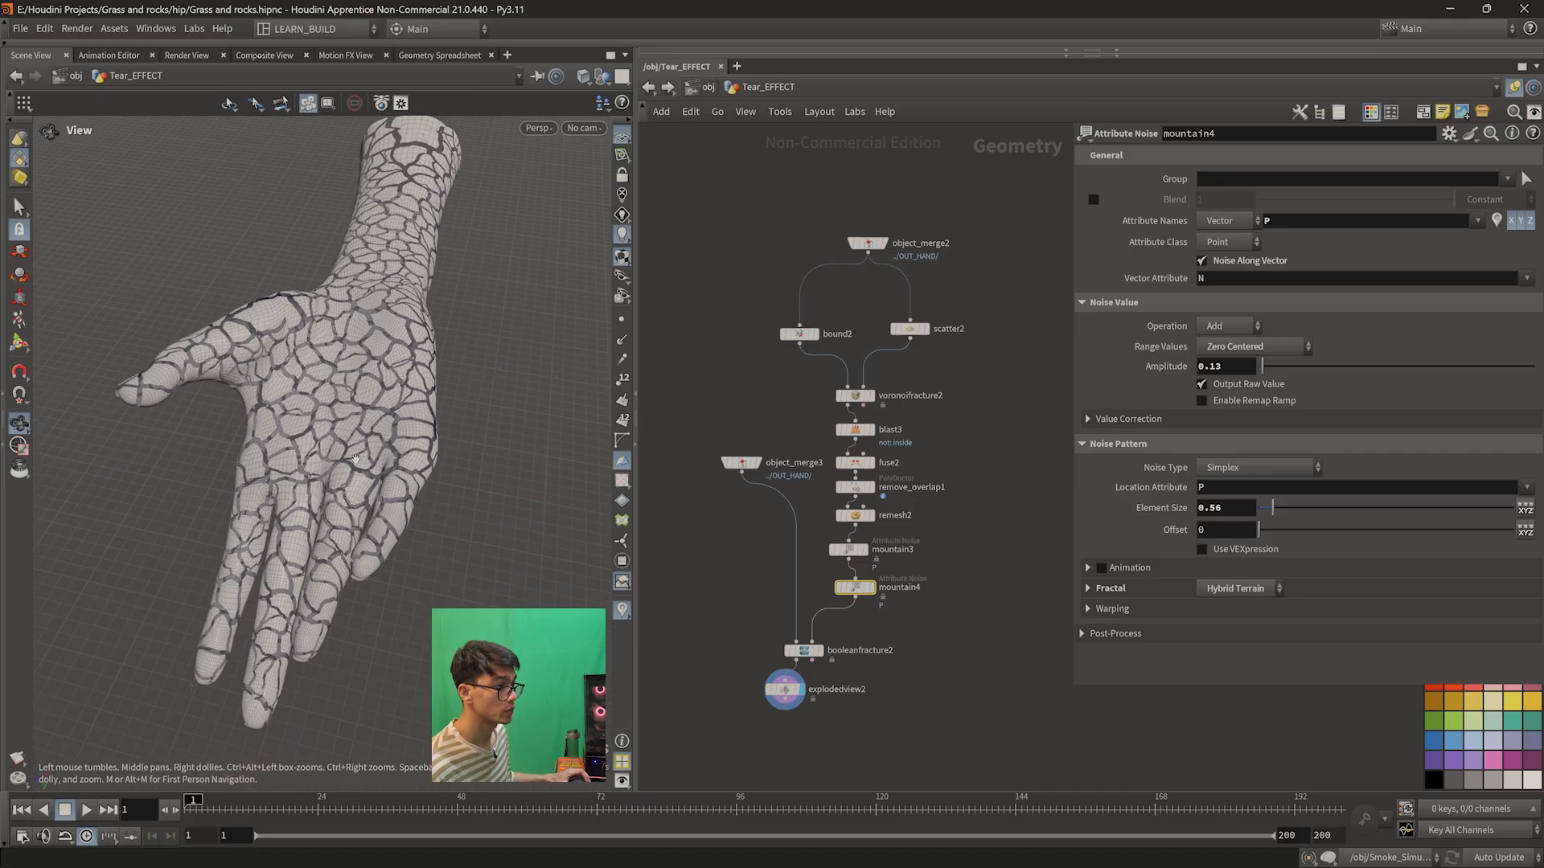
# - Switch the viewport to shaded display without wireframe, and examine the crack edges and piece sizes on the hand and forearm
pyautogui.click(583, 77)
pyautogui.click(516, 291)
pyautogui.press('w')
pyautogui.moveTo(528, 315); pyautogui.dragTo(349, 486)
pyautogui.scroll(-8, 349, 486)
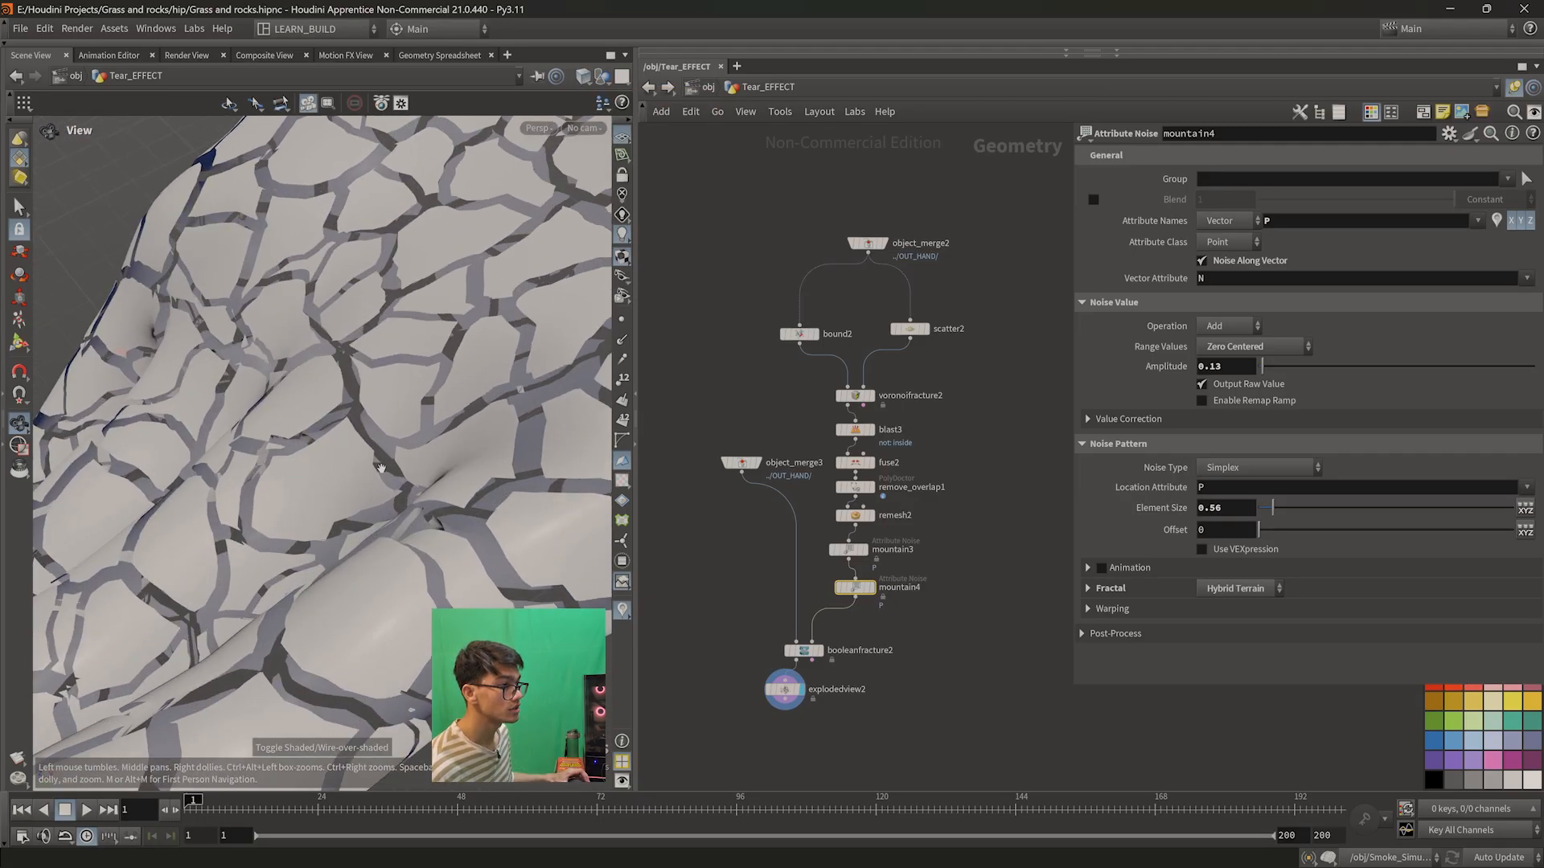
pyautogui.moveTo(424, 448); pyautogui.dragTo(400, 506)
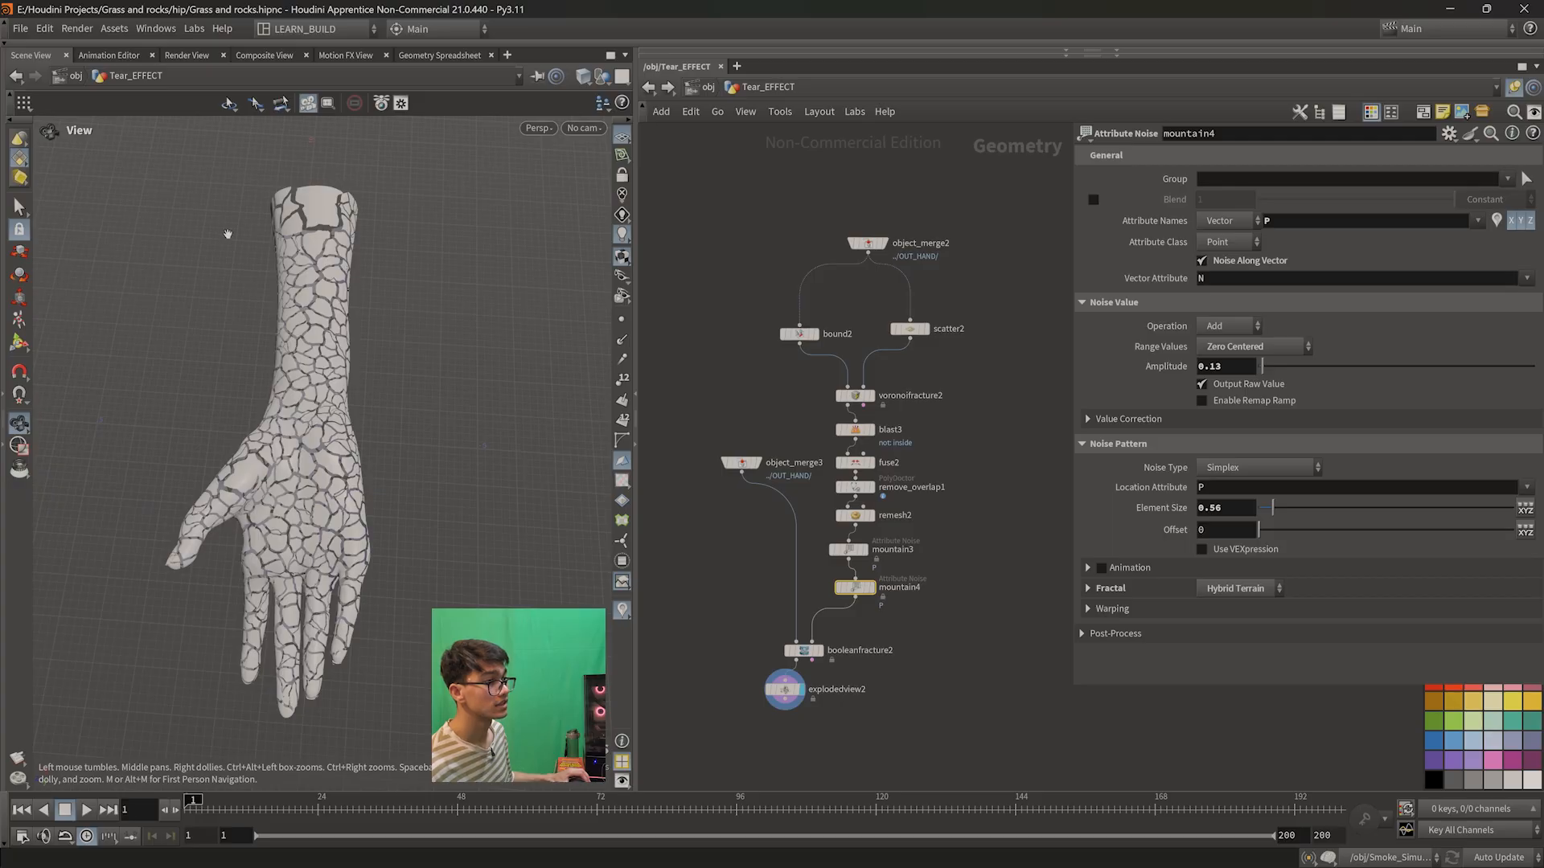
pyautogui.moveTo(371, 268); pyautogui.dragTo(373, 286)
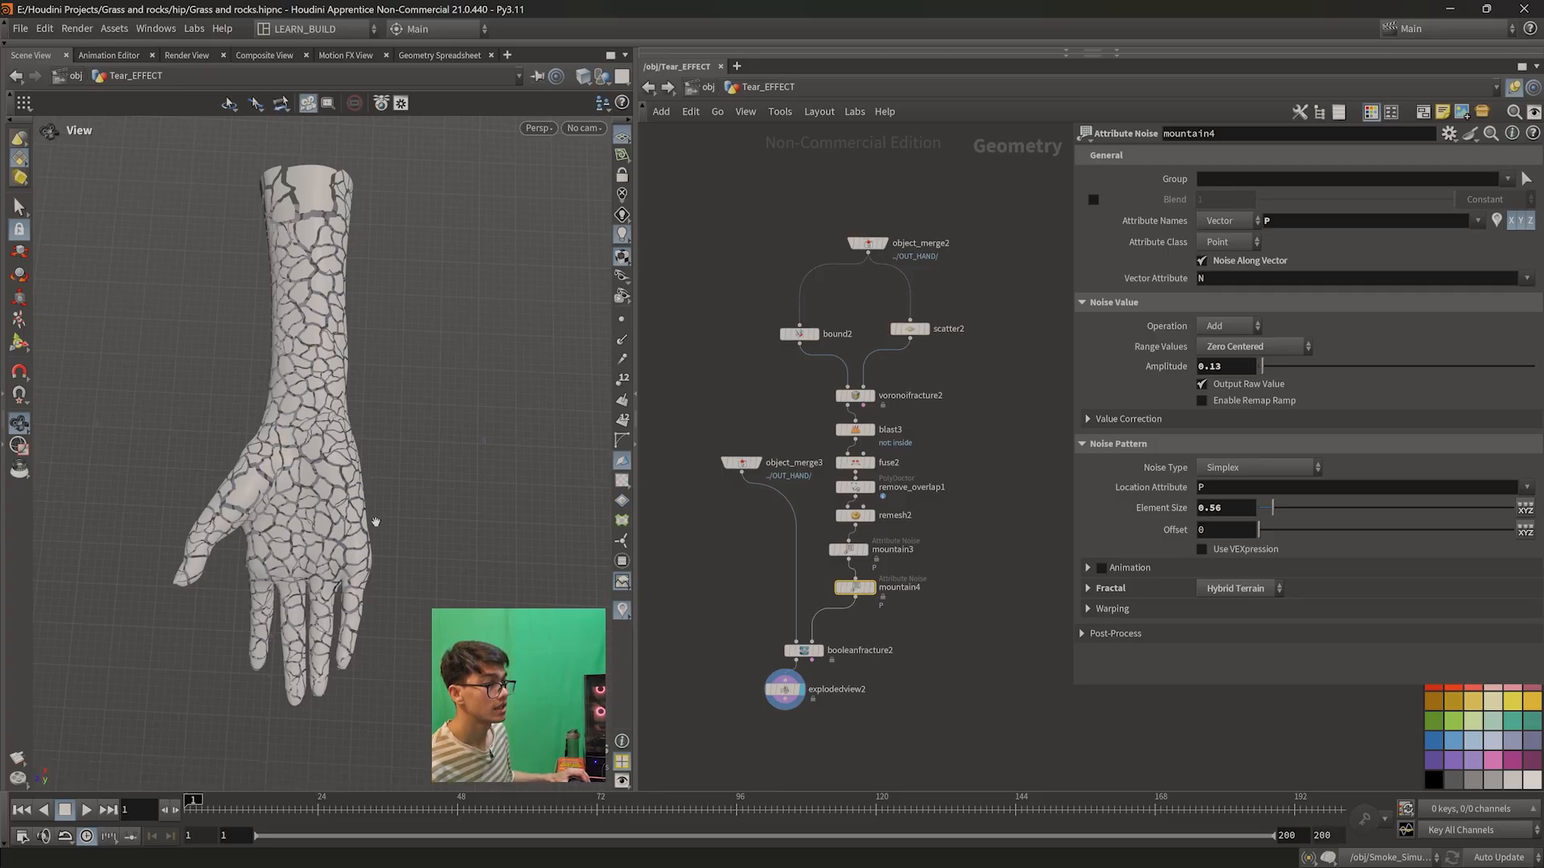
pyautogui.moveTo(371, 518); pyautogui.dragTo(361, 517)
# - Display the scatter2 points and examine how they are distributed over the hand
pyautogui.scroll(4, 962, 381)
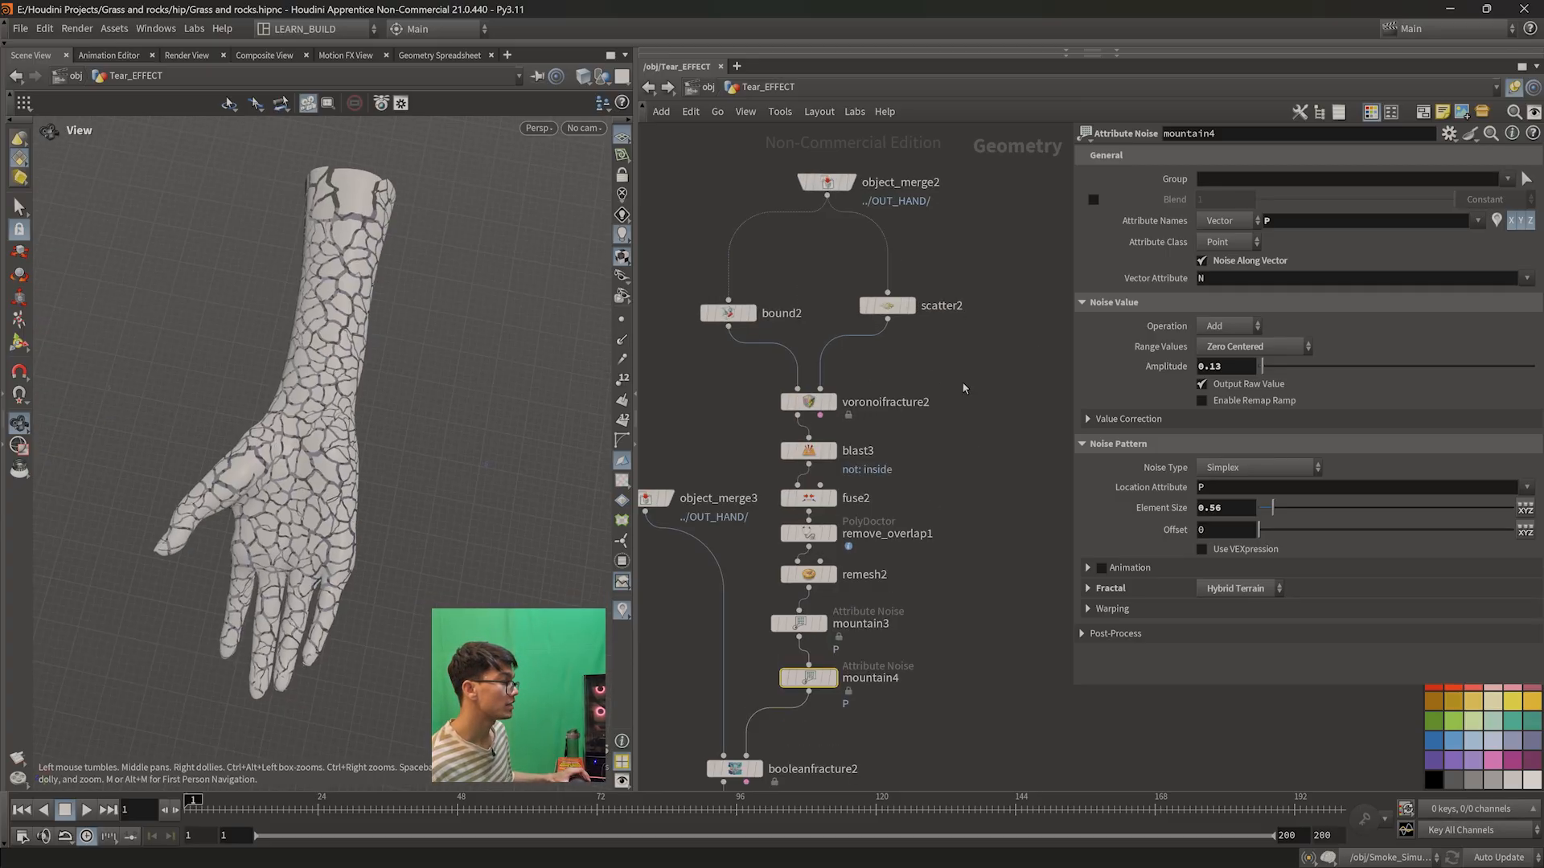
pyautogui.moveTo(898, 350)
pyautogui.click(922, 320)
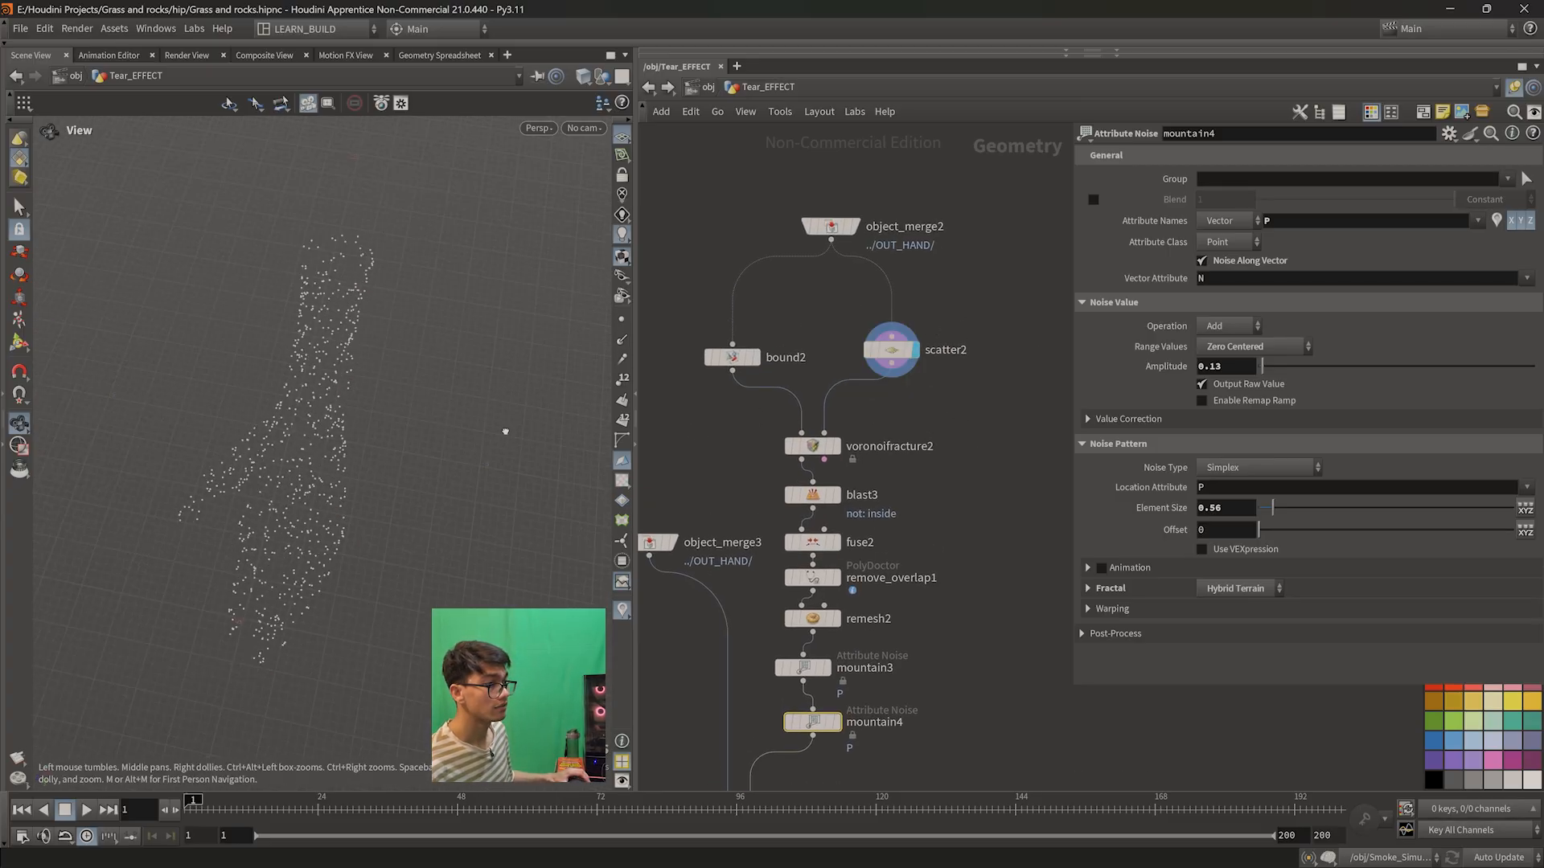
pyautogui.moveTo(378, 406); pyautogui.dragTo(328, 199)
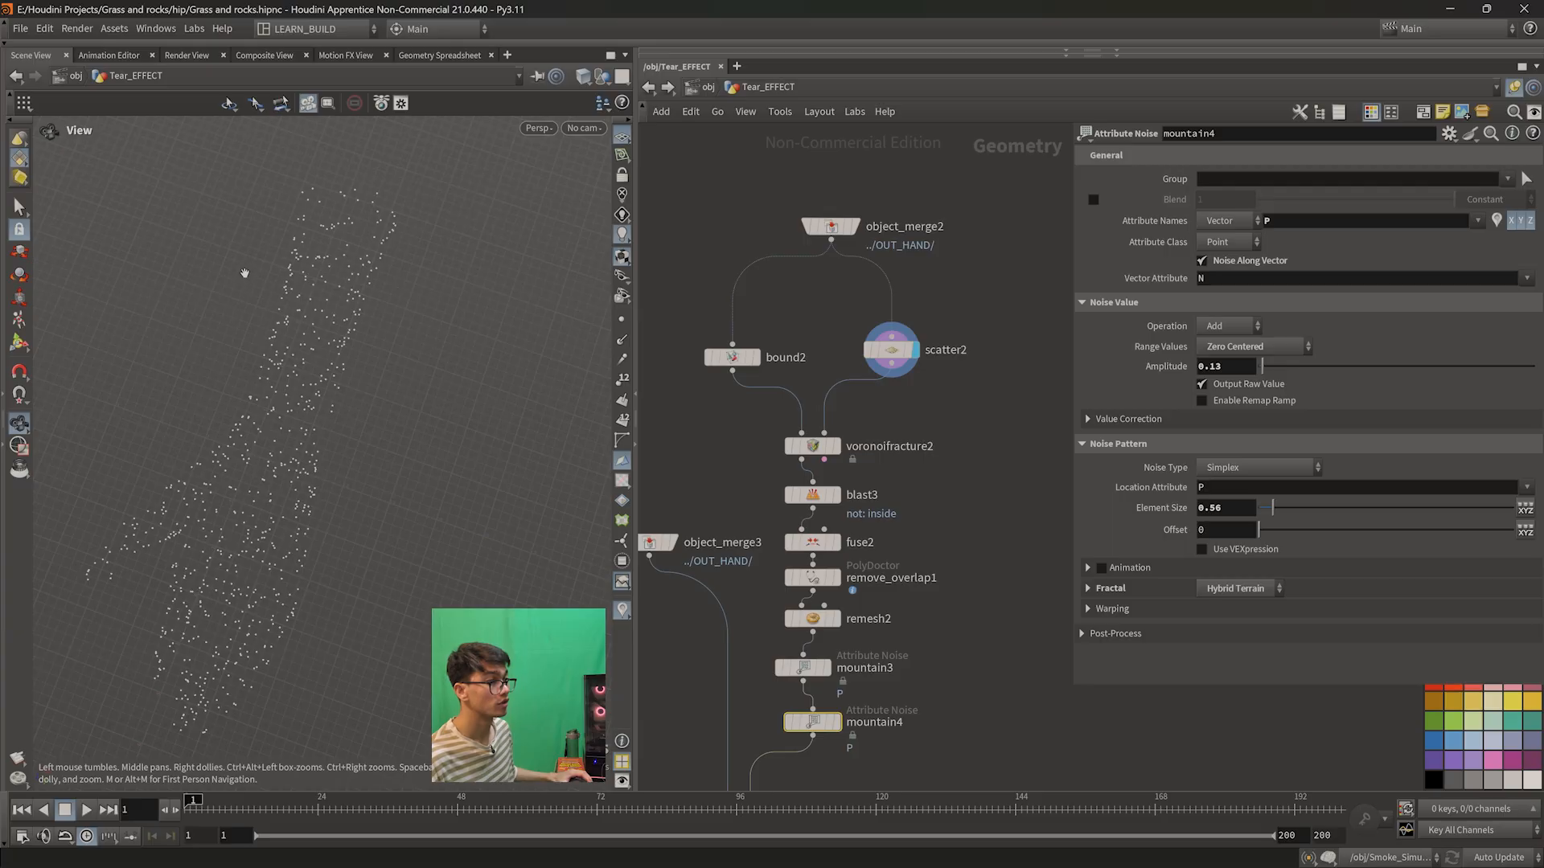
pyautogui.moveTo(344, 371); pyautogui.dragTo(317, 466)
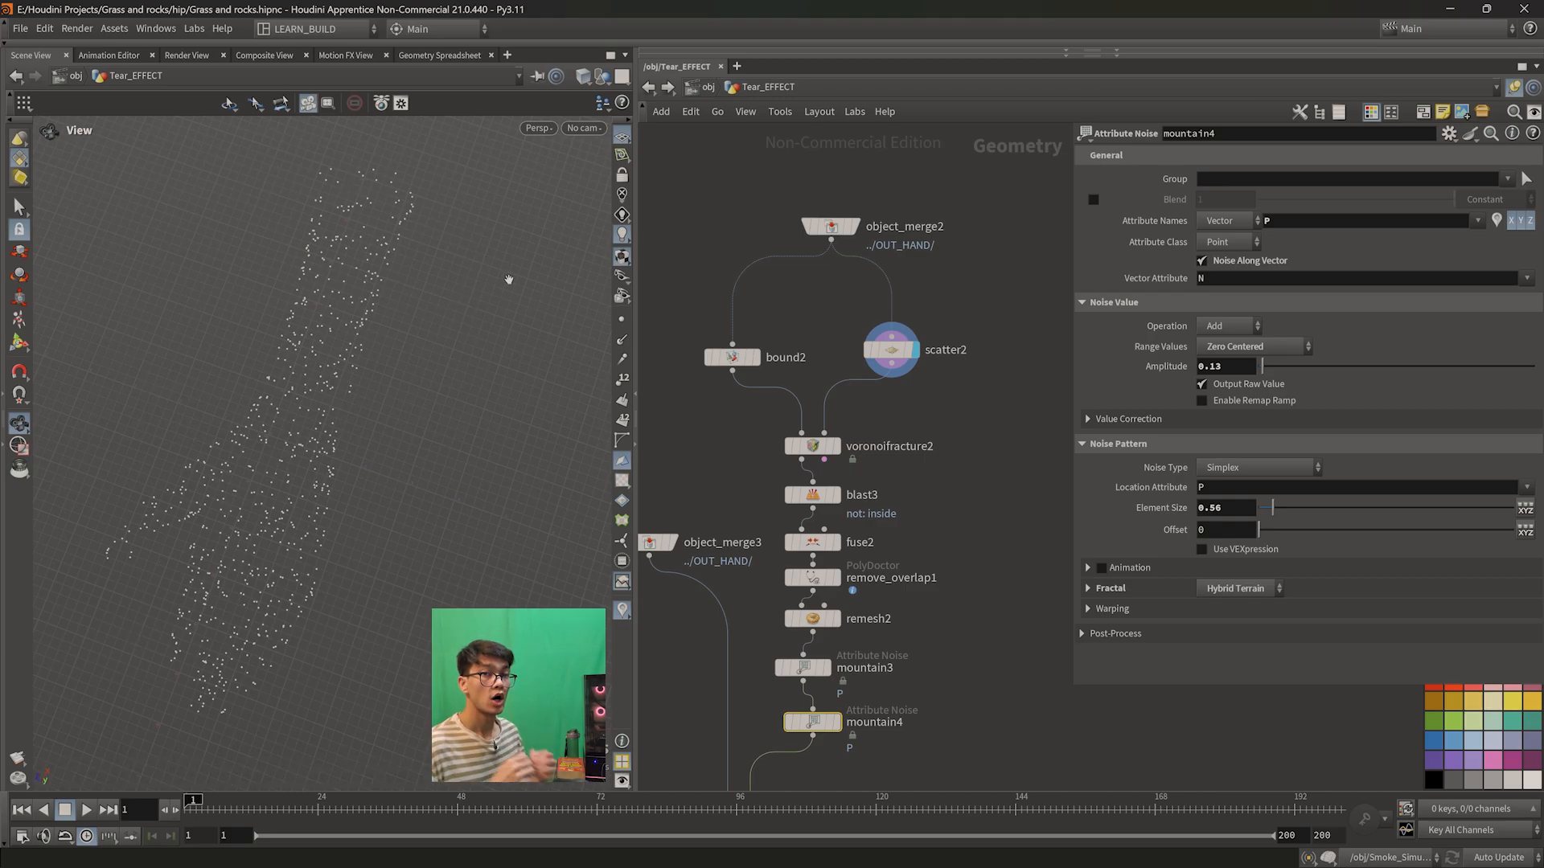
pyautogui.moveTo(381, 605); pyautogui.dragTo(412, 576, button='middle')
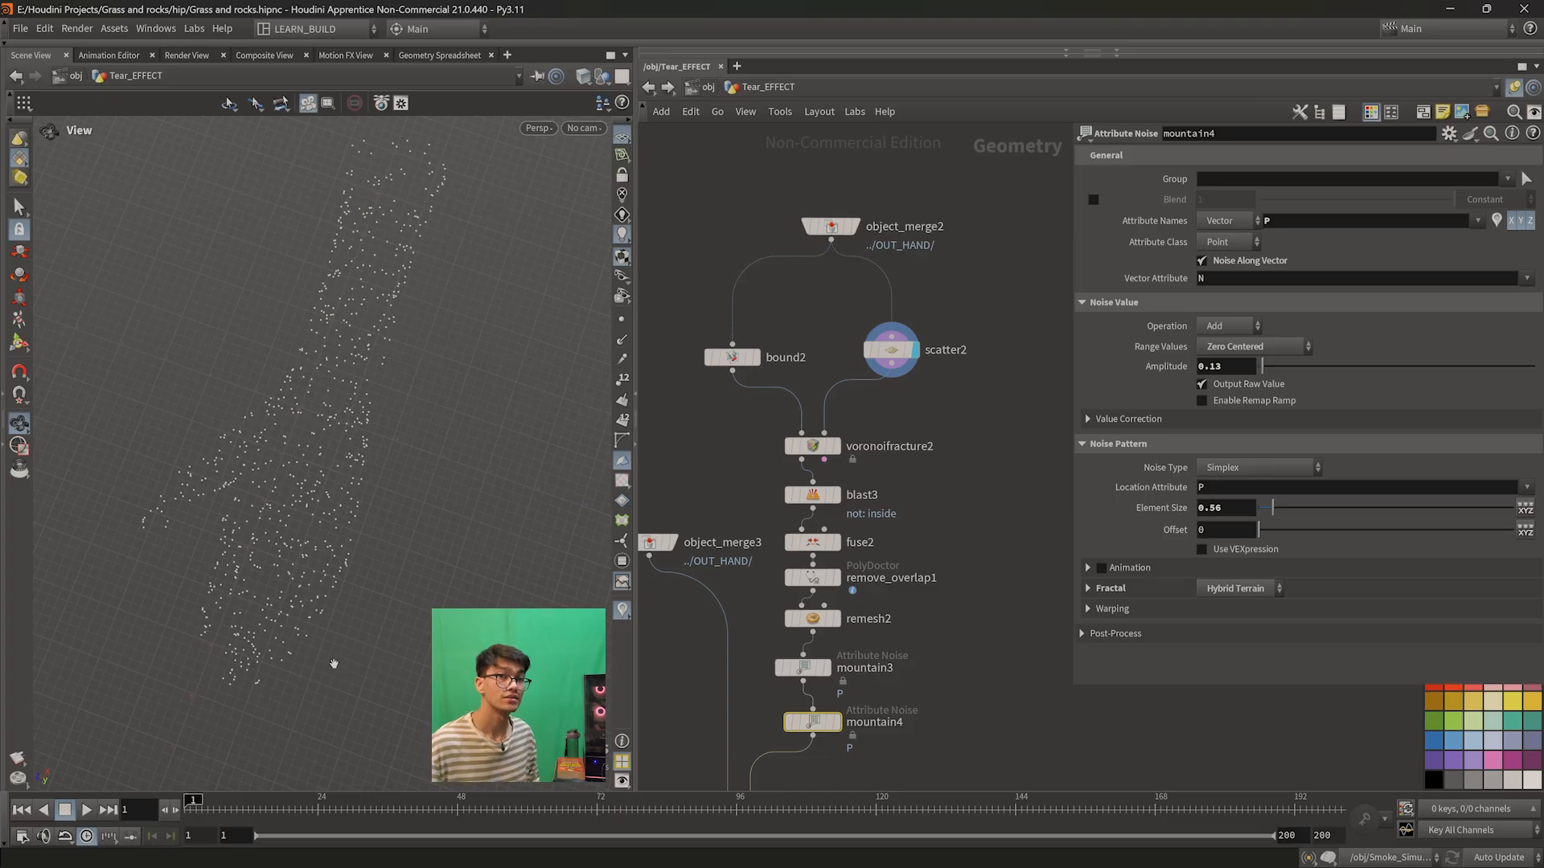
# - Move object_merge2 up to make room above bound2 and scatter2, shift scatter2 slightly aside and show its parameters
pyautogui.moveTo(966, 258); pyautogui.dragTo(963, 410, button='middle')
pyautogui.moveTo(833, 378); pyautogui.dragTo(833, 282)
pyautogui.moveTo(897, 494); pyautogui.dragTo(914, 492)
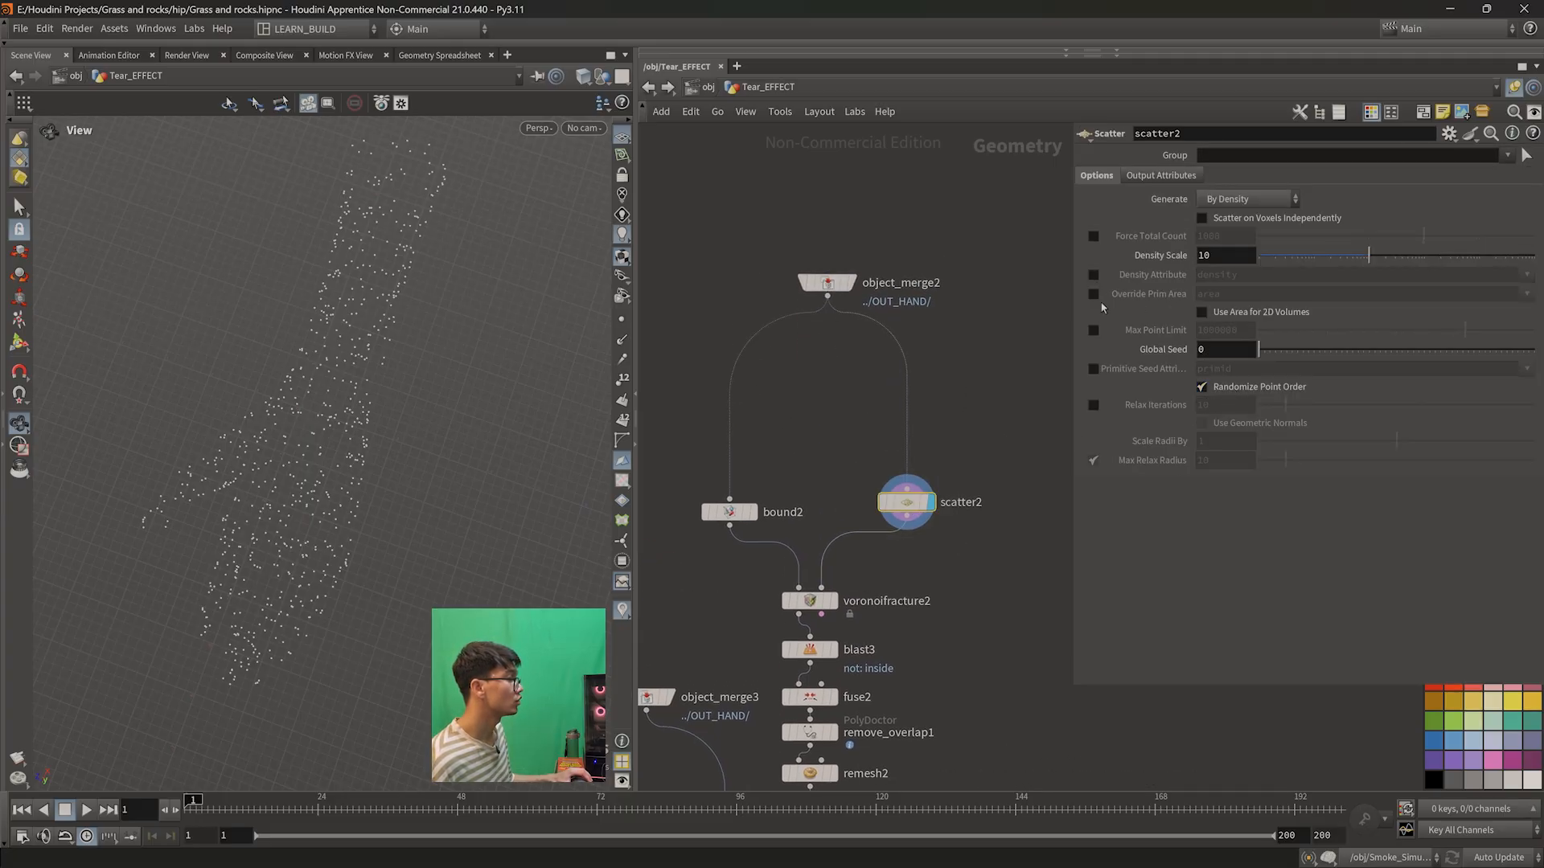
# - Enable the Density Attribute on scatter2 with the name density, and check which attributes it offers
pyautogui.click(1092, 275)
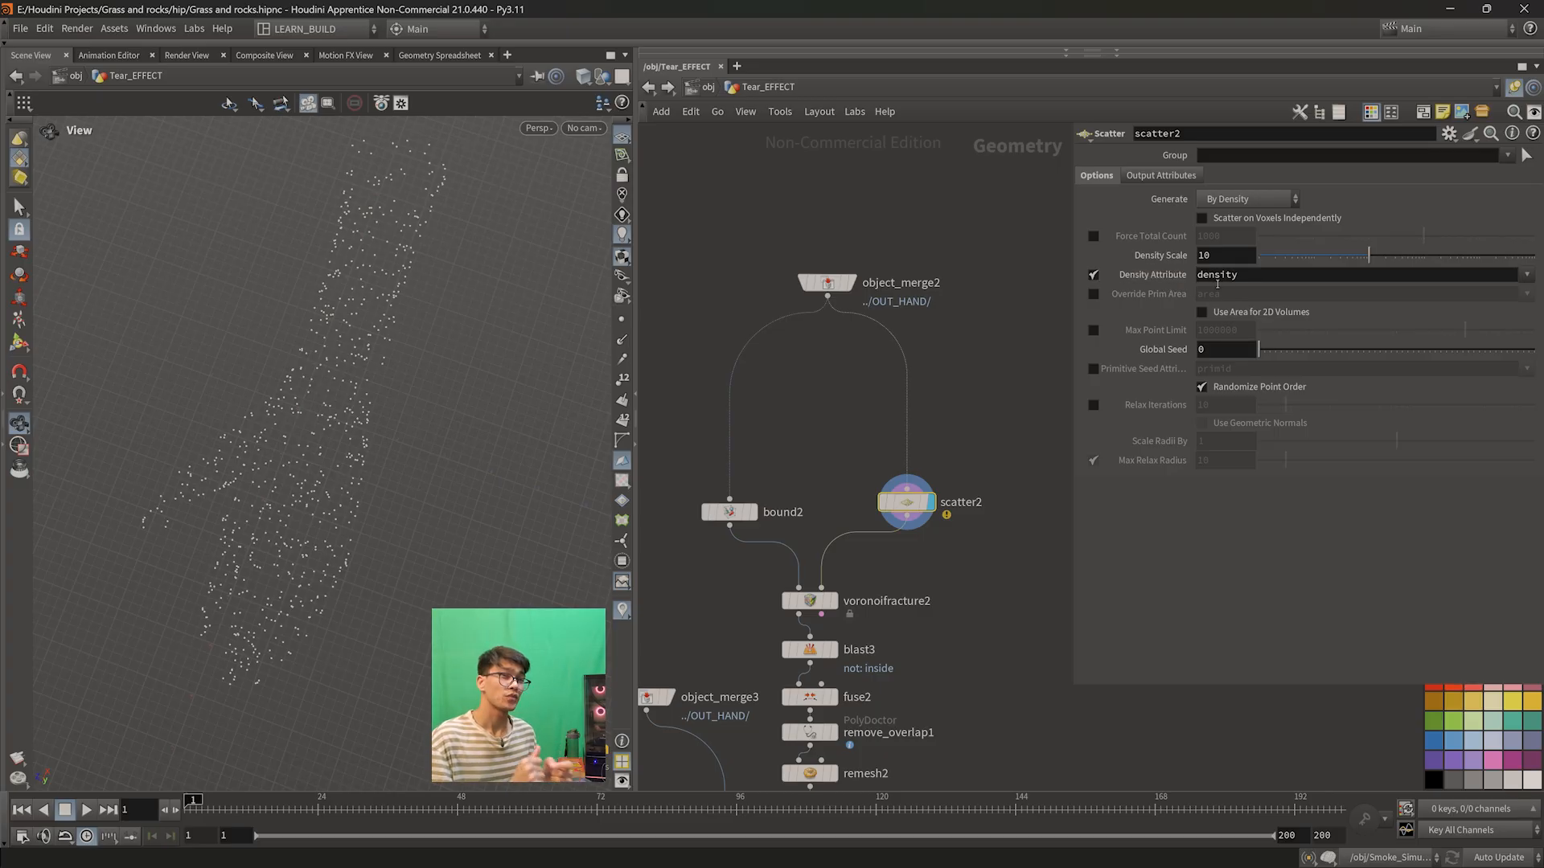
pyautogui.doubleClick(1218, 274)
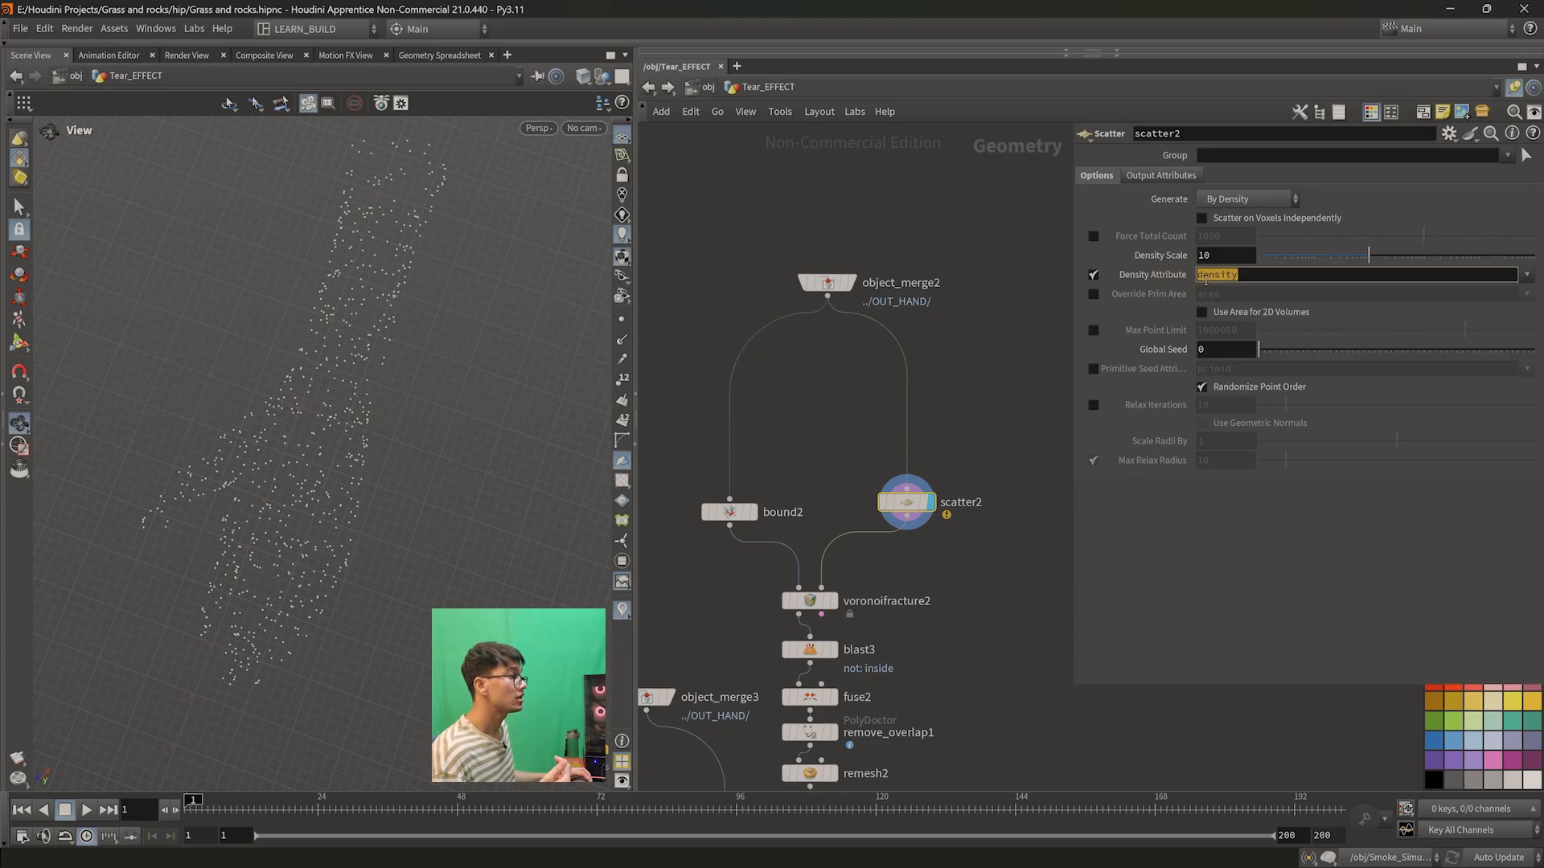
pyautogui.click(1526, 275)
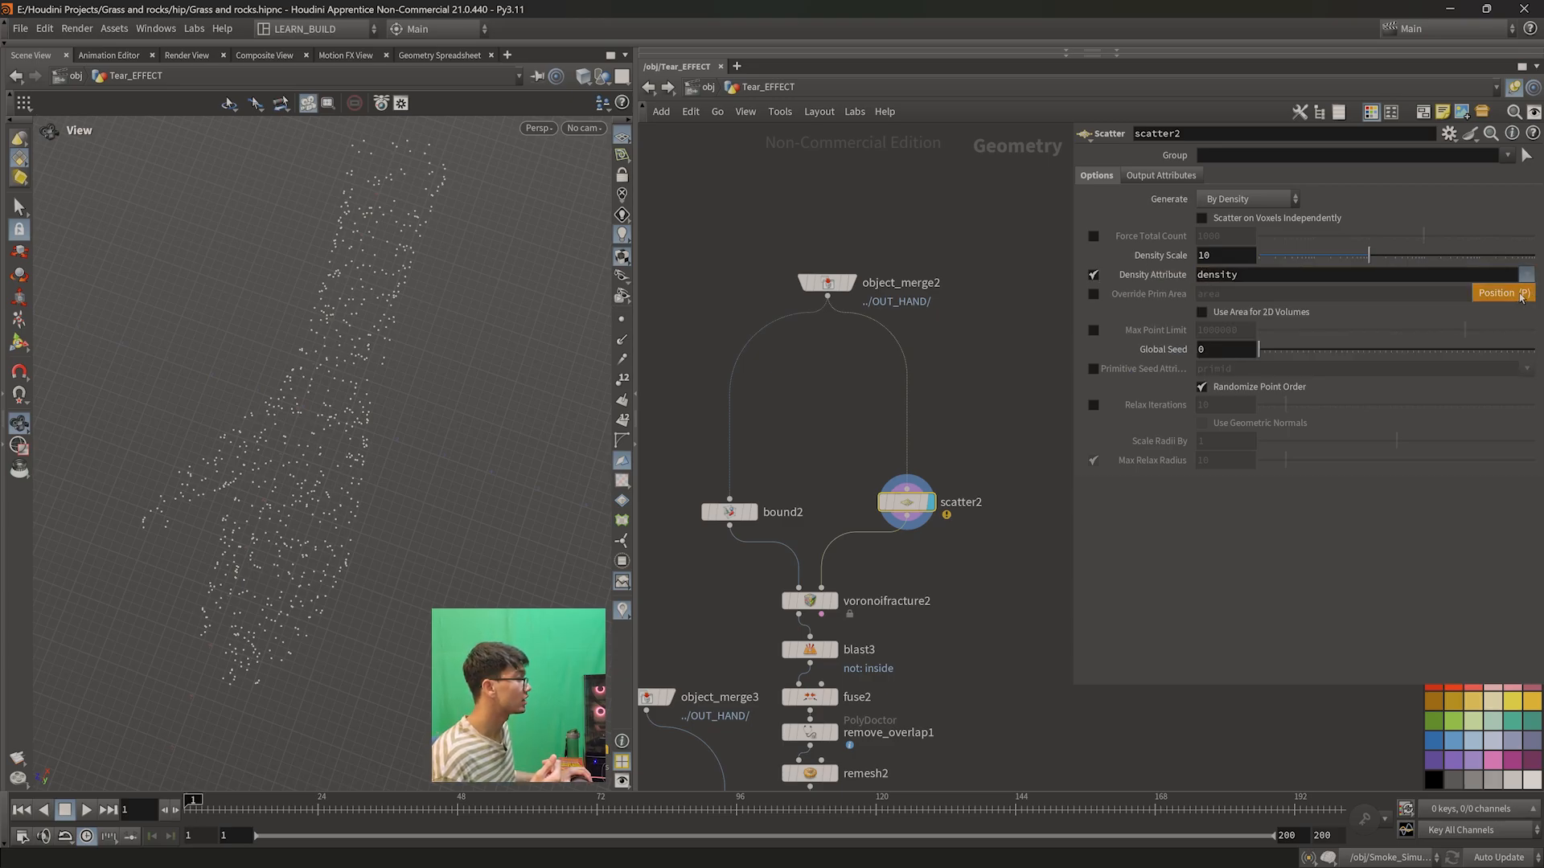
pyautogui.click(1527, 275)
pyautogui.click(1527, 275)
pyautogui.click(1490, 239)
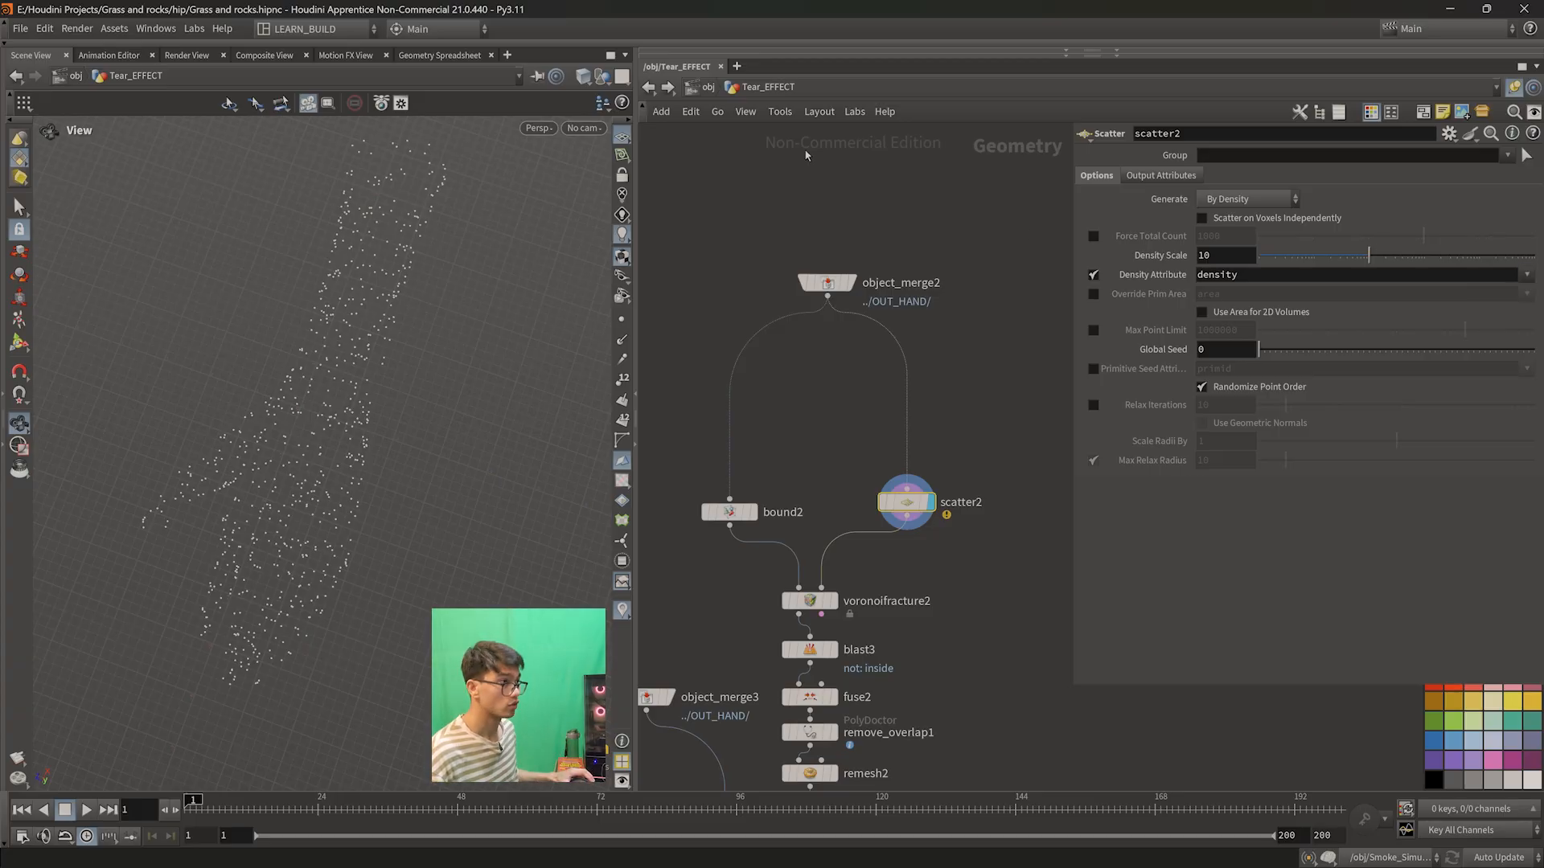
# - Insert an Attribute VOP node on the wire between object_merge2 and scatter2
pyautogui.moveTo(268, 297); pyautogui.dragTo(313, 299)
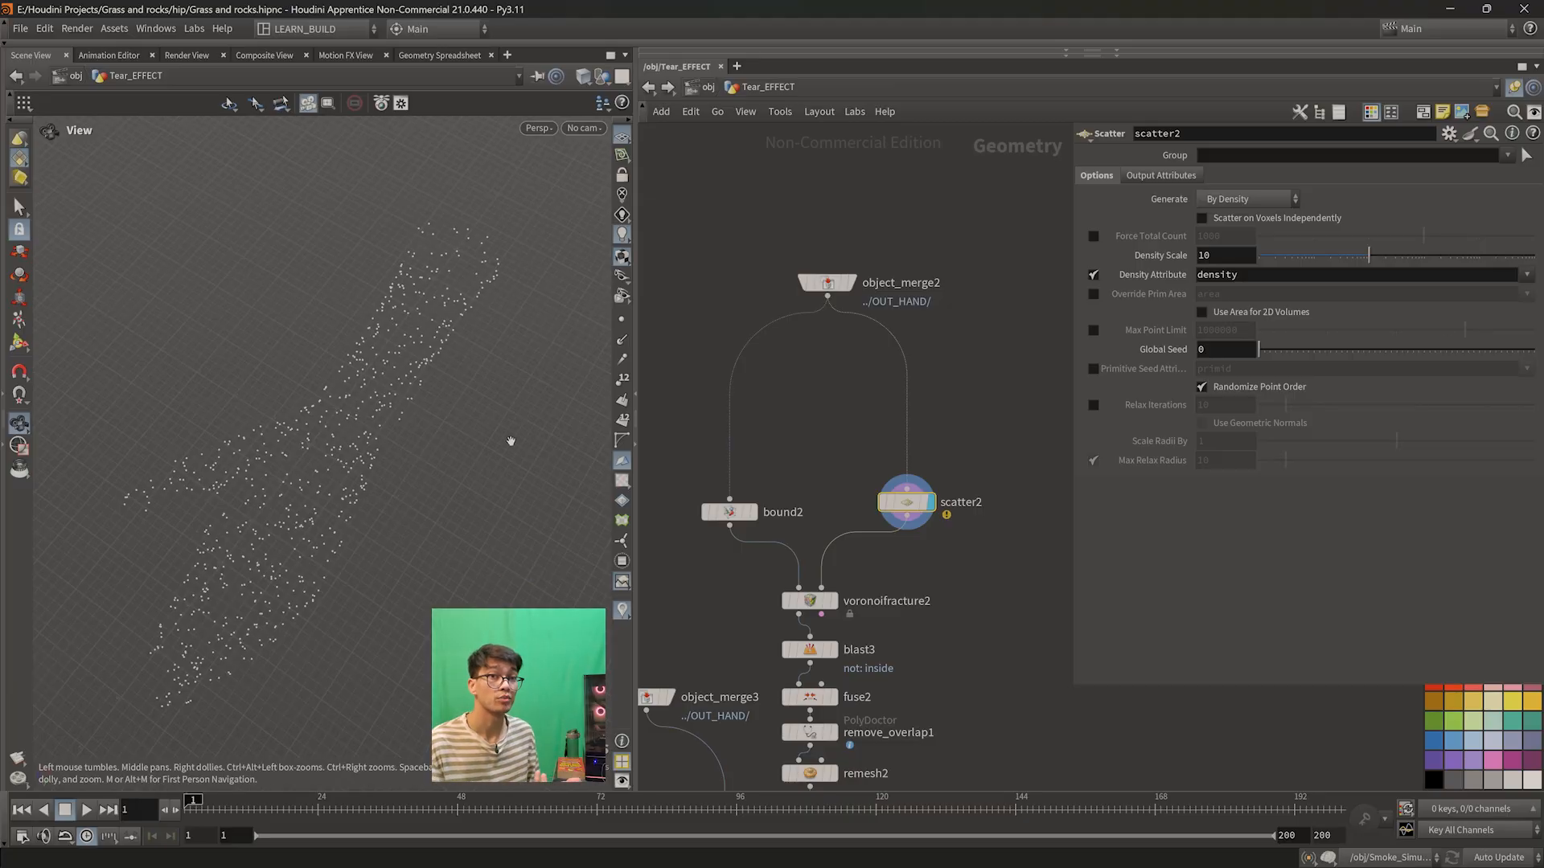
pyautogui.scroll(3, 952, 423)
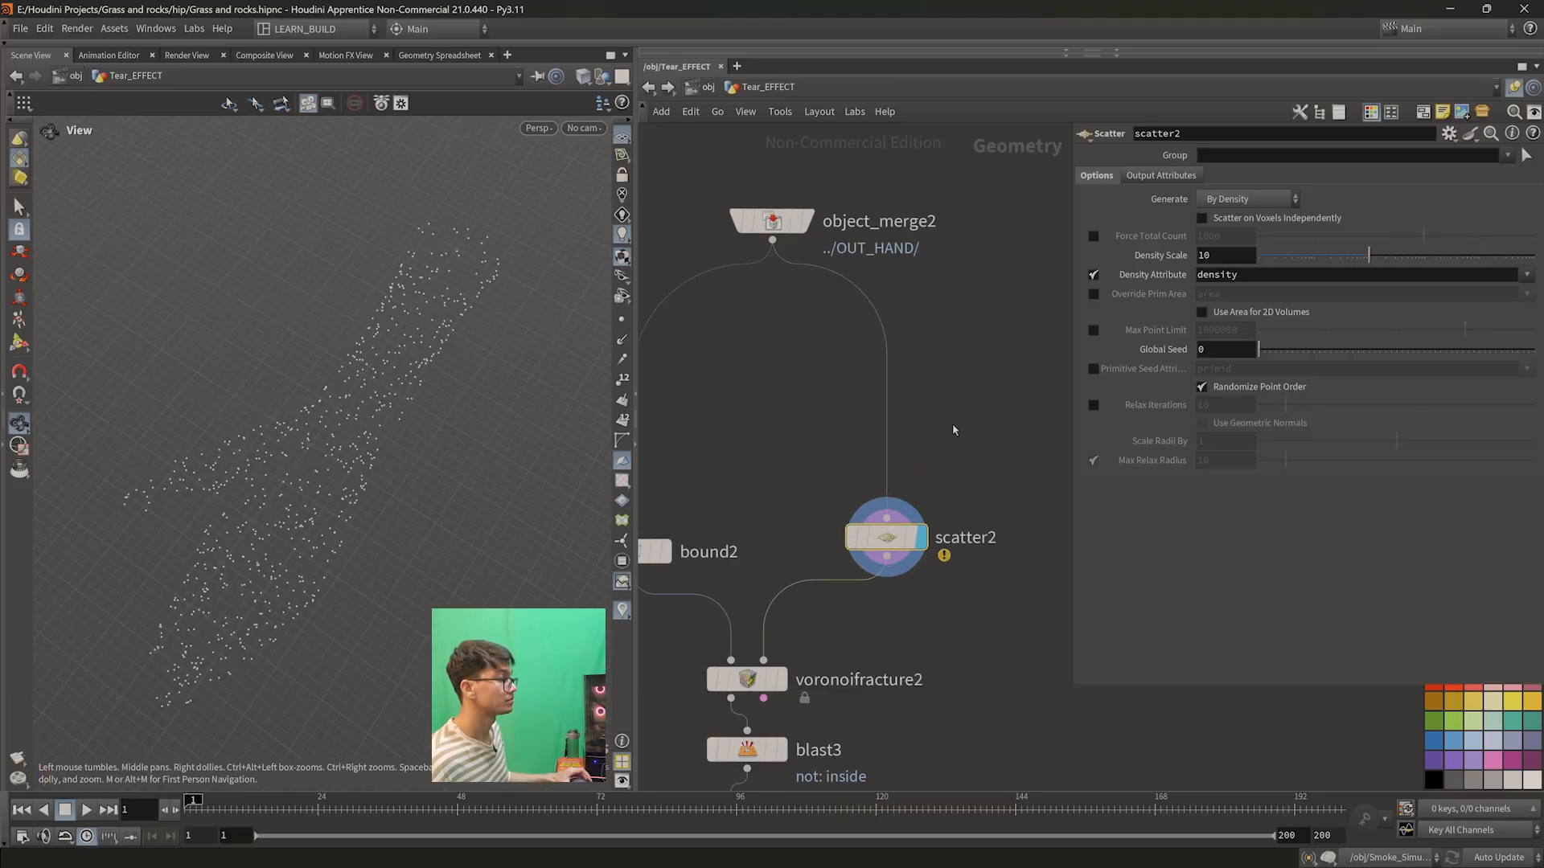
pyautogui.press('Tab')
pyautogui.write('a')
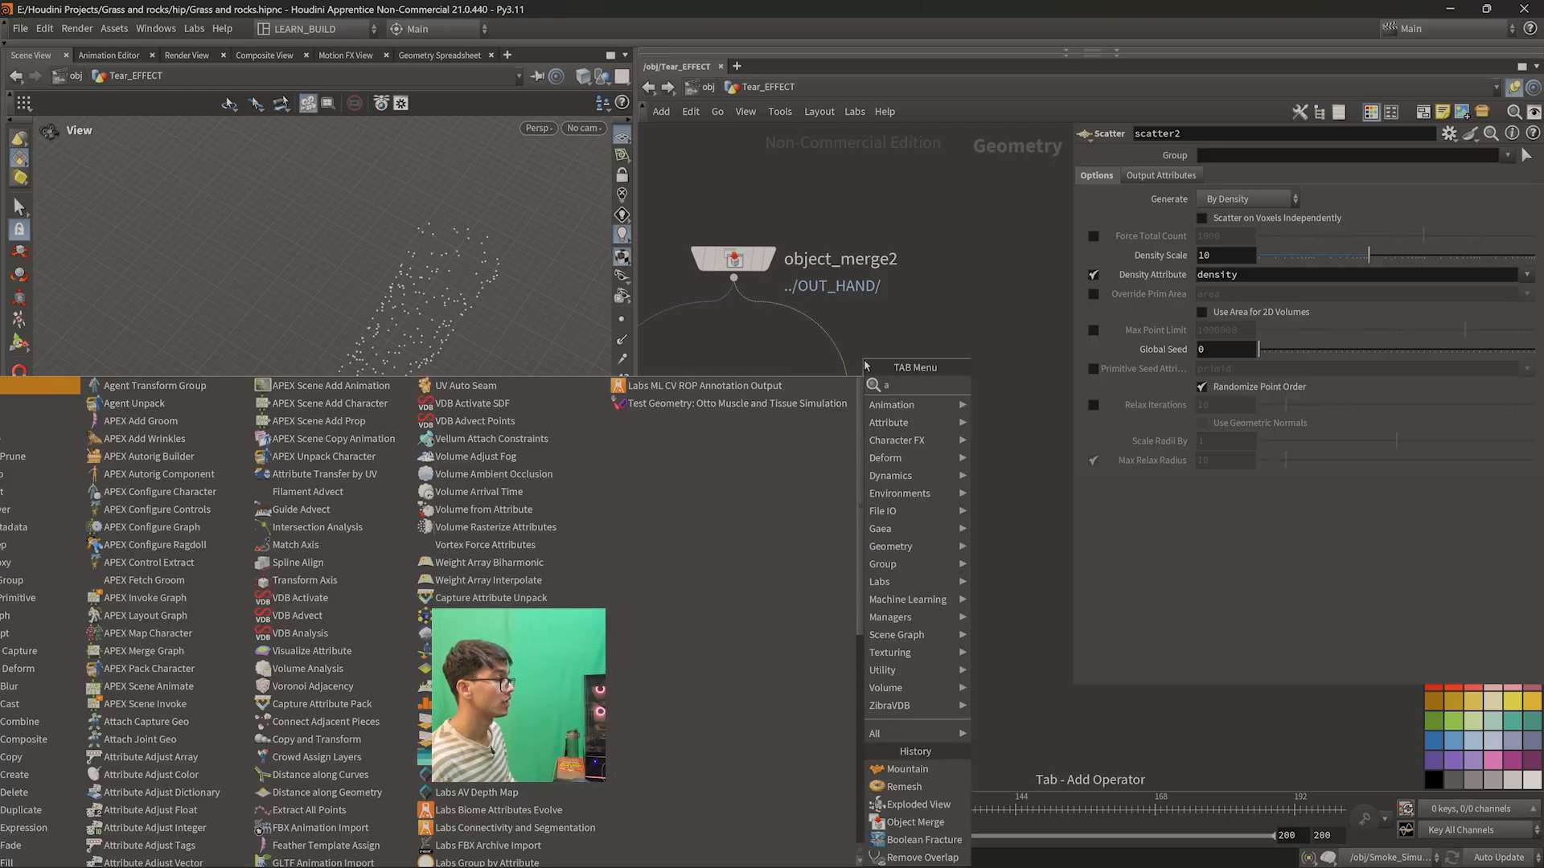
pyautogui.write('ttriubte')
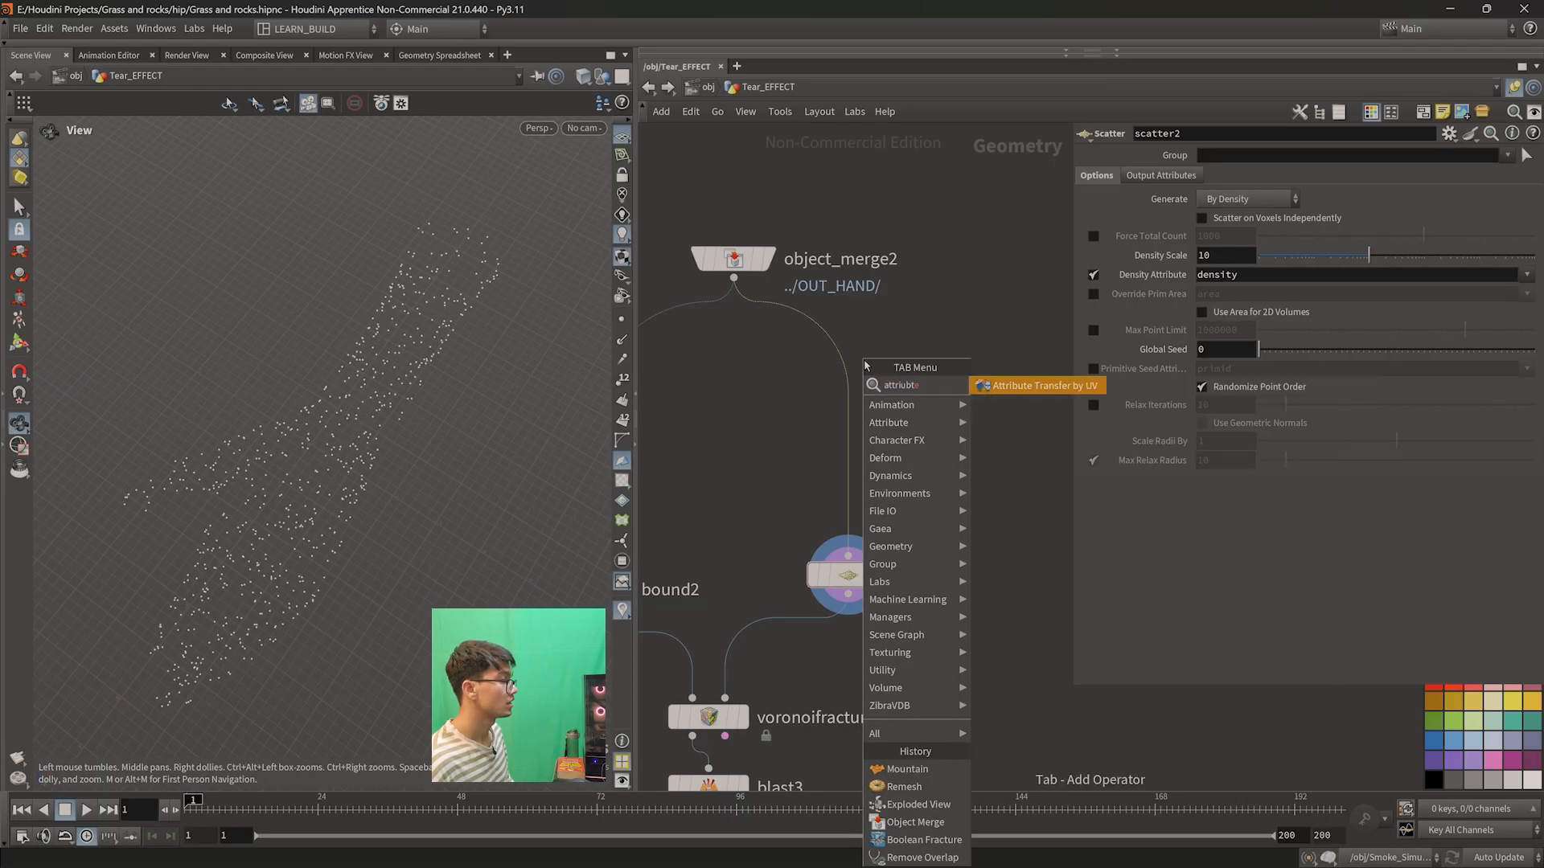
pyautogui.press('BackSpace')
pyautogui.press('BackSpace')
pyautogui.press('BackSpace')
pyautogui.press('BackSpace')
pyautogui.write('b')
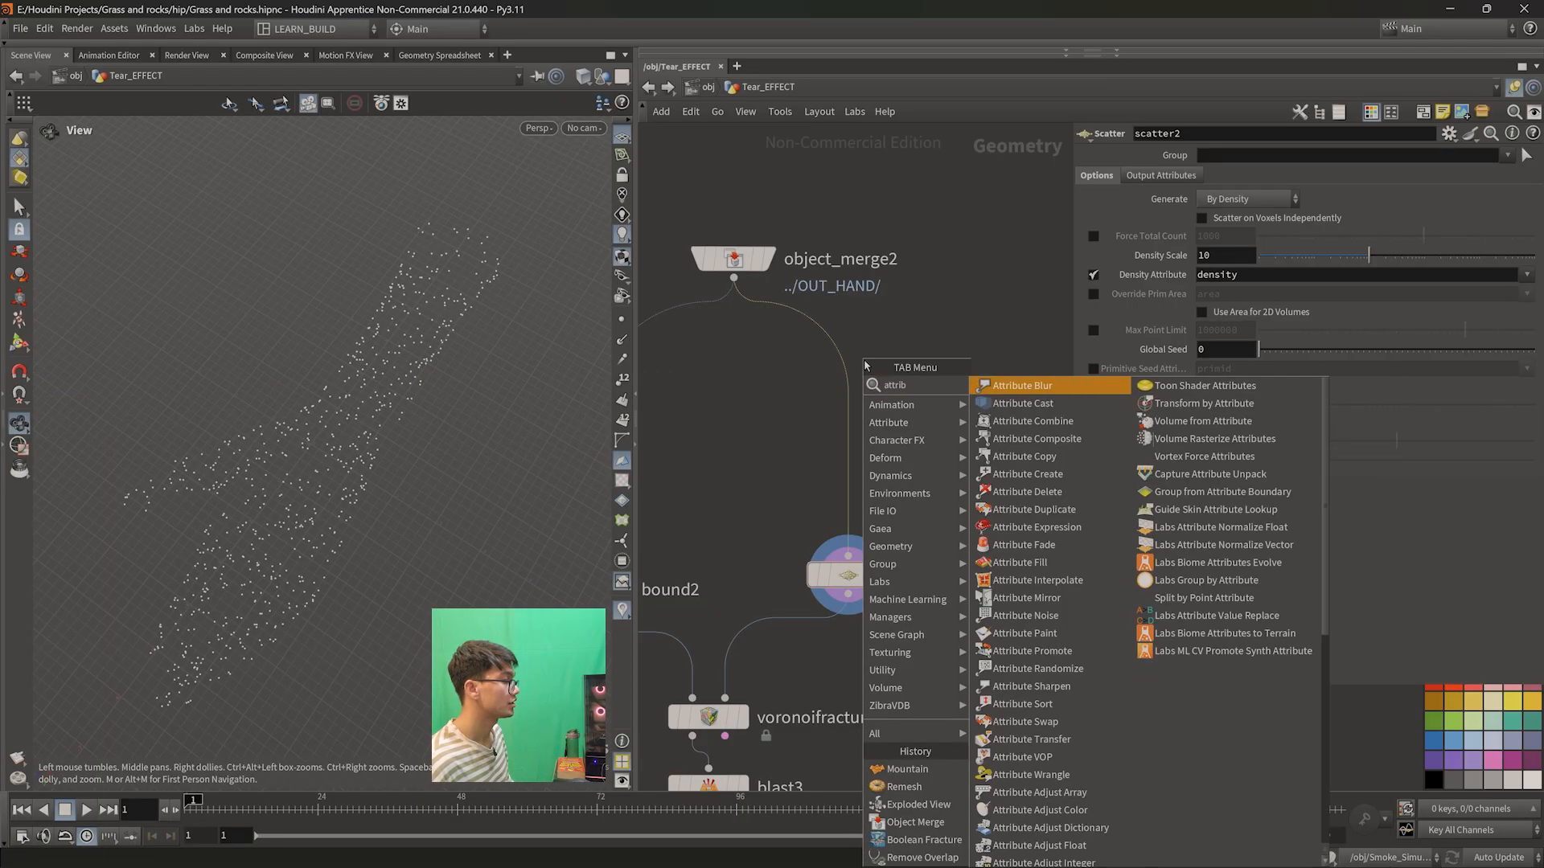
pyautogui.write('ute vop')
pyautogui.press('Return')
pyautogui.click(825, 416)
pyautogui.moveTo(831, 418); pyautogui.dragTo(844, 408)
pyautogui.moveTo(852, 402)
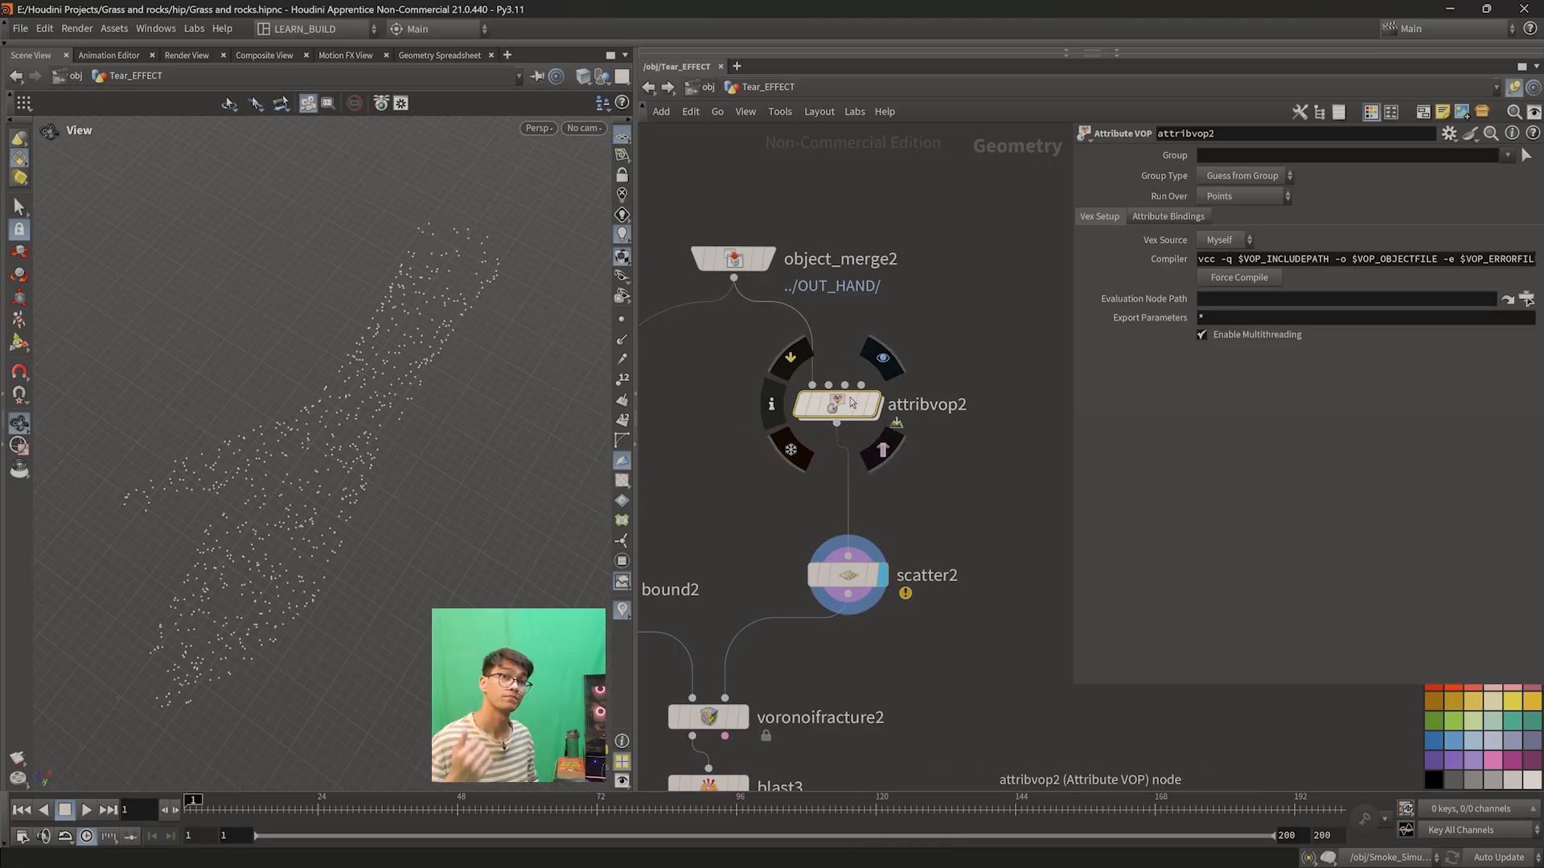
# - Open attribvop2's inner network, hide the parameters, and move the geometry output node well away from the global inputs node
pyautogui.doubleClick(852, 402)
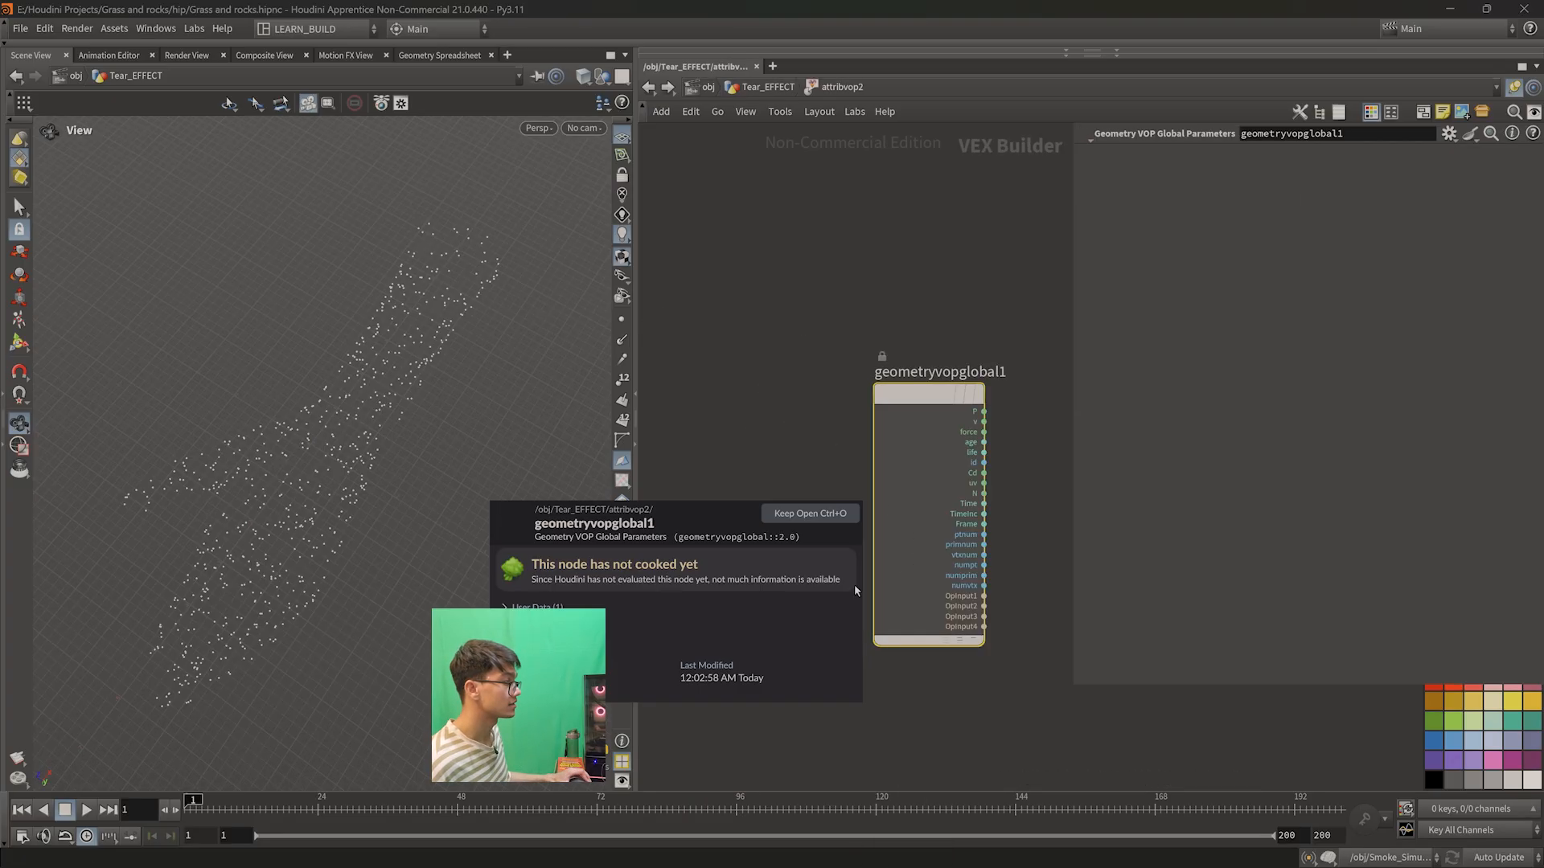
pyautogui.scroll(-3, 894, 706)
pyautogui.moveTo(931, 702); pyautogui.dragTo(857, 644, button='middle')
pyautogui.scroll(2, 844, 648)
pyautogui.moveTo(909, 255); pyautogui.dragTo(972, 507)
pyautogui.press('p')
pyautogui.moveTo(1050, 389); pyautogui.dragTo(1304, 462)
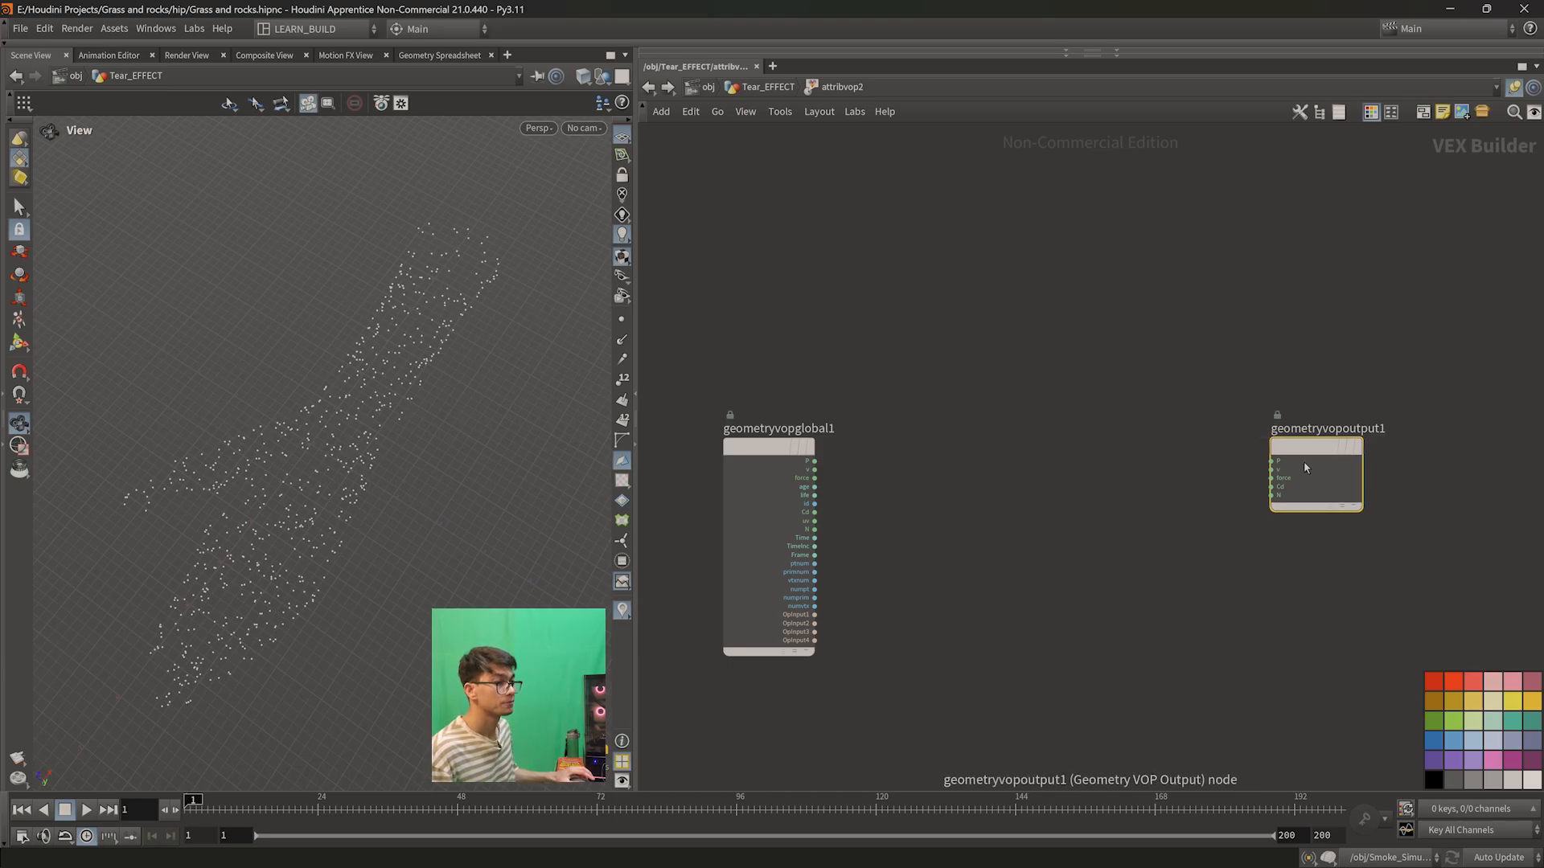
# - Return to the Tear_EFFECT network and show object_merge2 as a template to inspect the hand mesh
pyautogui.moveTo(278, 610); pyautogui.dragTo(291, 564)
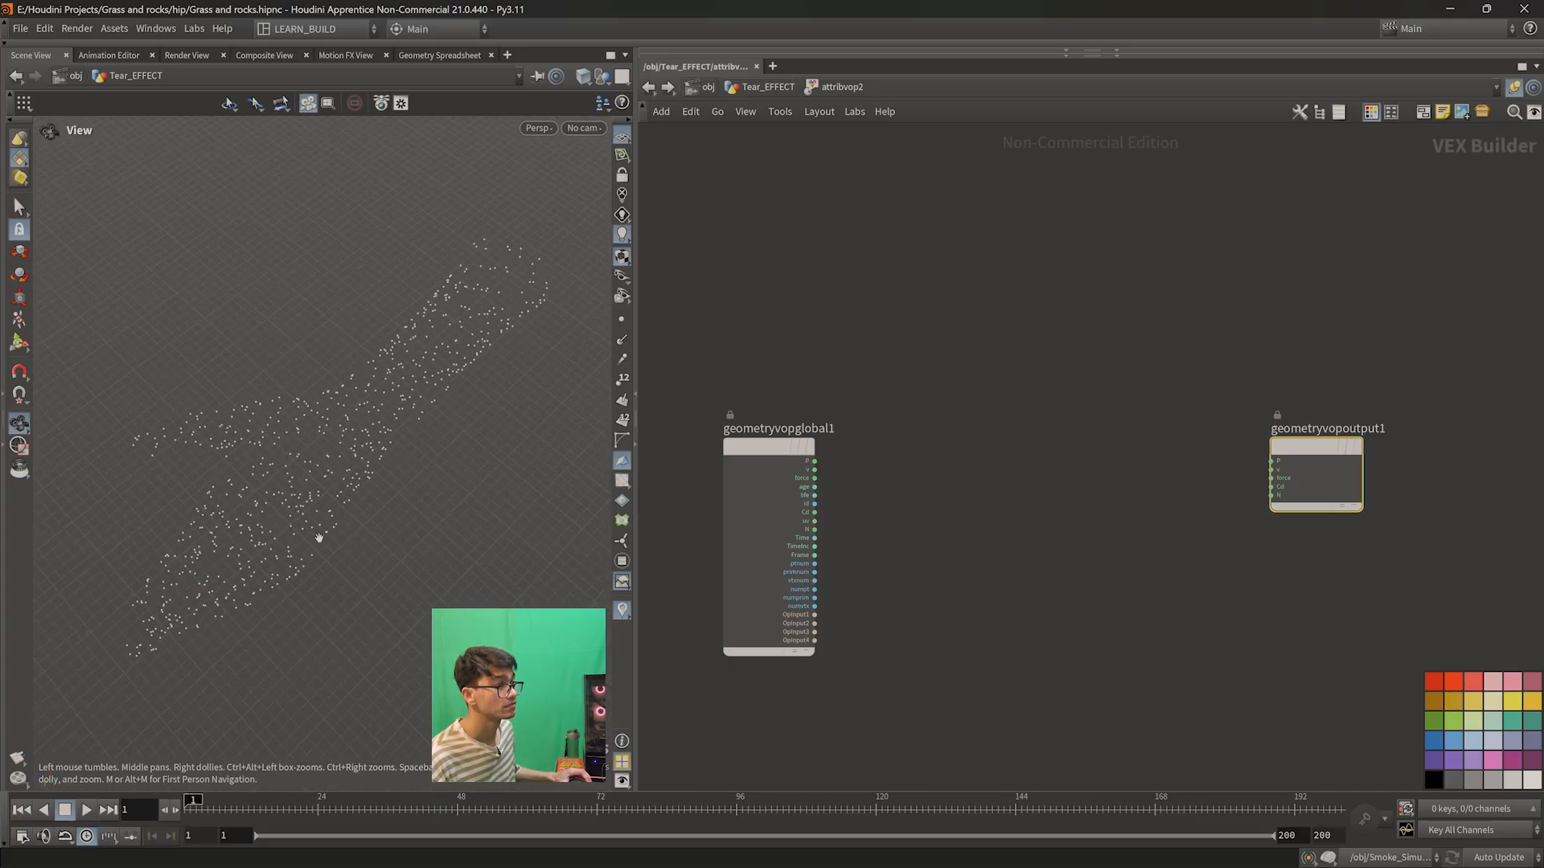
pyautogui.click(648, 86)
pyautogui.click(872, 317)
pyautogui.press('w')
pyautogui.press('w')
pyautogui.moveTo(447, 529); pyautogui.dragTo(497, 461)
pyautogui.moveTo(920, 559); pyautogui.dragTo(837, 359, button='middle')
pyautogui.moveTo(910, 520); pyautogui.dragTo(954, 620, button='middle')
pyautogui.moveTo(490, 522); pyautogui.dragTo(437, 327)
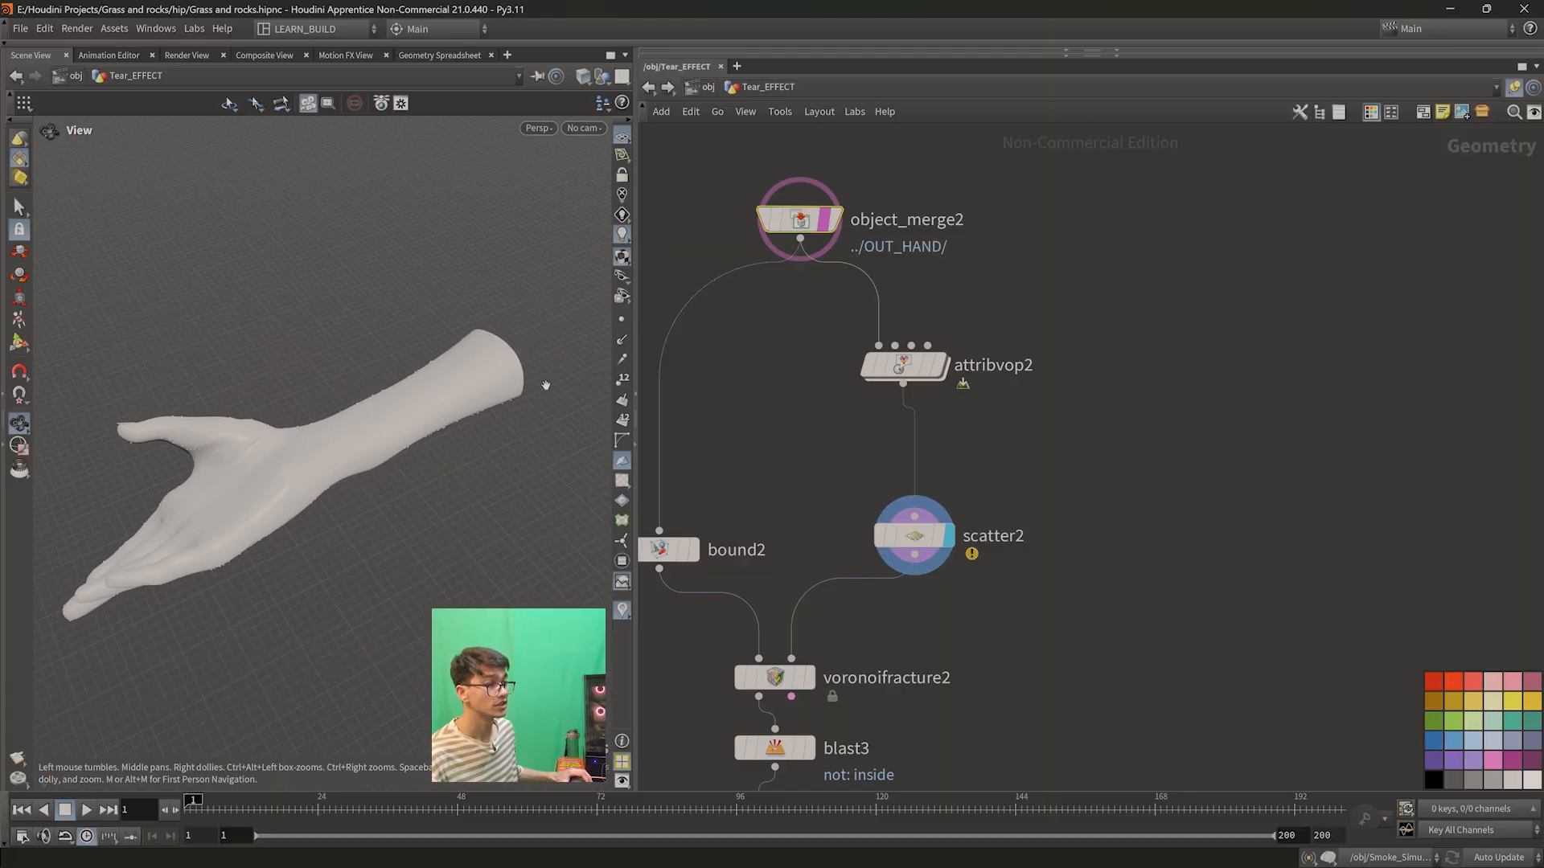
# - Show bound2 as a template to examine the bounding box around the scattered points
pyautogui.moveTo(675, 560)
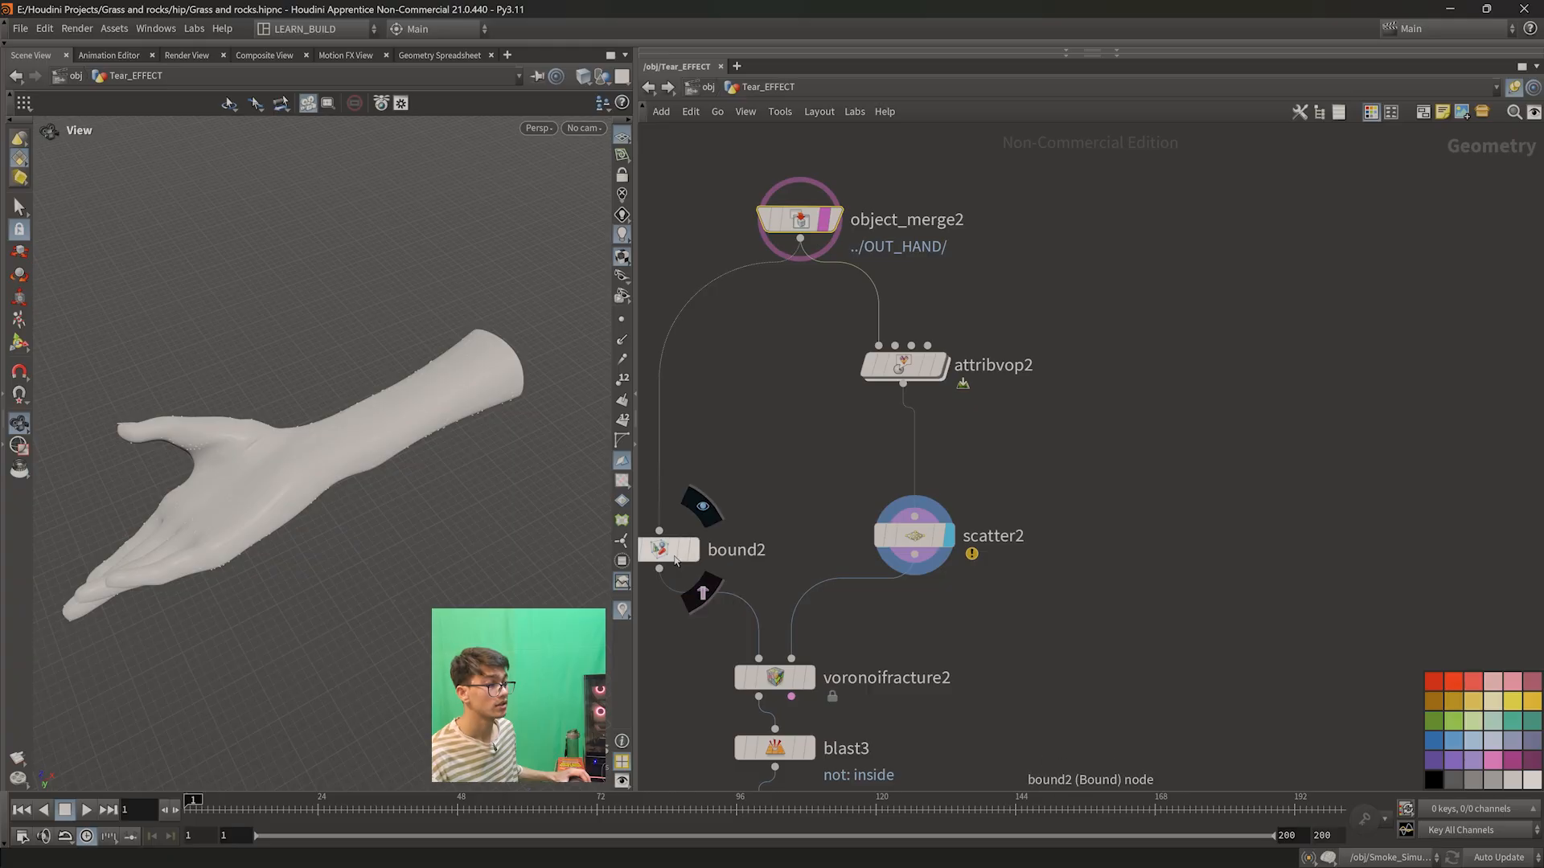
pyautogui.click(702, 592)
pyautogui.moveTo(455, 547); pyautogui.dragTo(451, 497)
pyautogui.moveTo(451, 498); pyautogui.dragTo(413, 503, button='middle')
pyautogui.moveTo(755, 534); pyautogui.dragTo(792, 522, button='middle')
pyautogui.moveTo(792, 496); pyautogui.dragTo(677, 565)
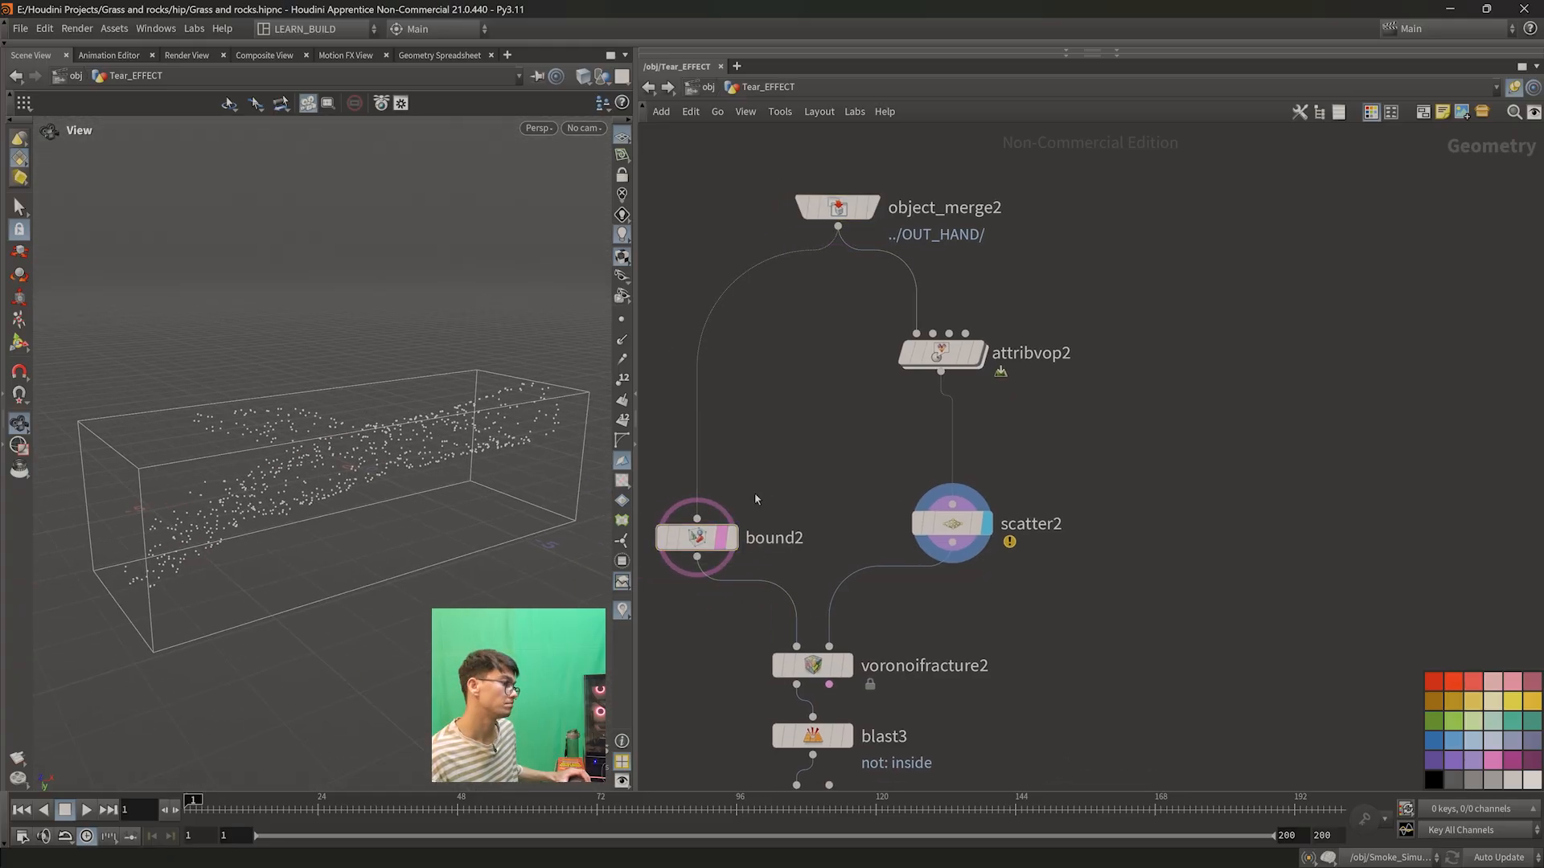
pyautogui.click(767, 445)
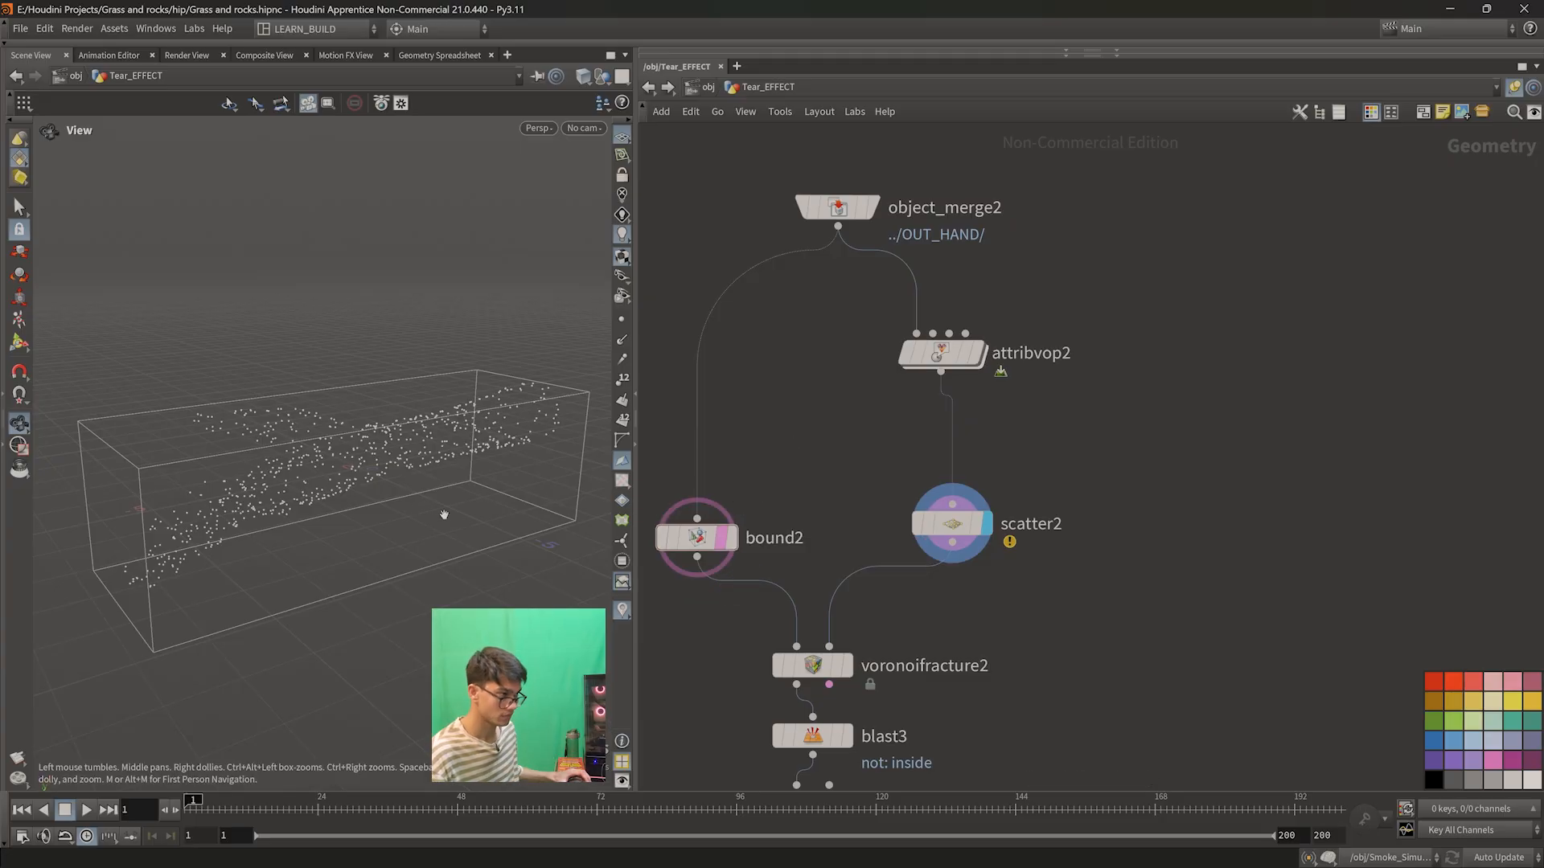
pyautogui.moveTo(436, 563)
pyautogui.mouseDown()
pyautogui.moveTo(313, 510)
pyautogui.moveTo(393, 485)
pyautogui.moveTo(365, 542)
pyautogui.moveTo(438, 546)
pyautogui.mouseUp()
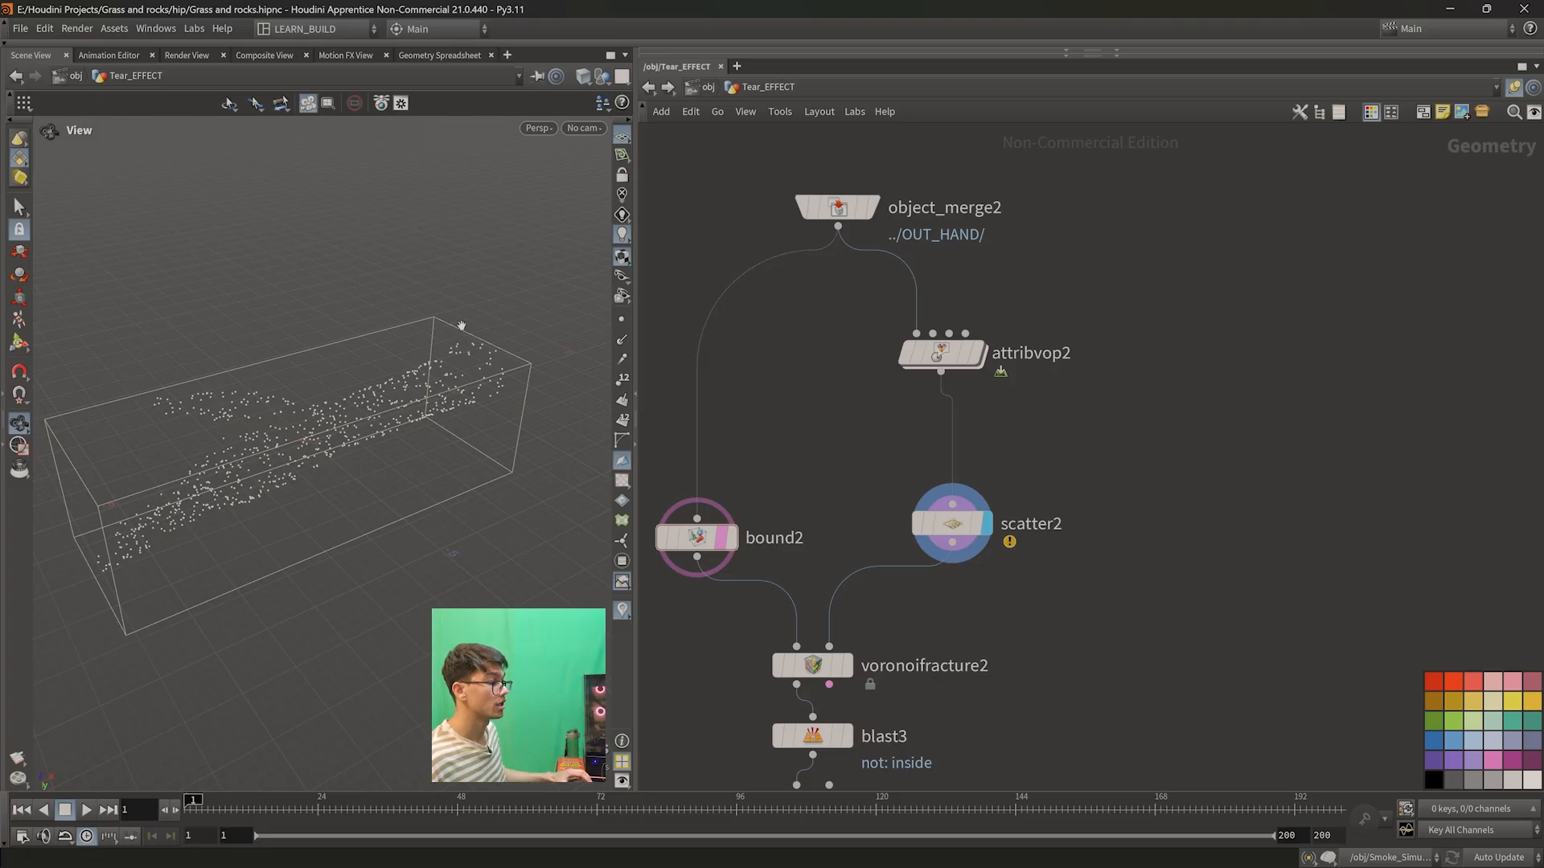
# - Add a Ramp Parameter node inside attribvop2 and place it between the global inputs and the output node, nearer the output
pyautogui.doubleClick(940, 354)
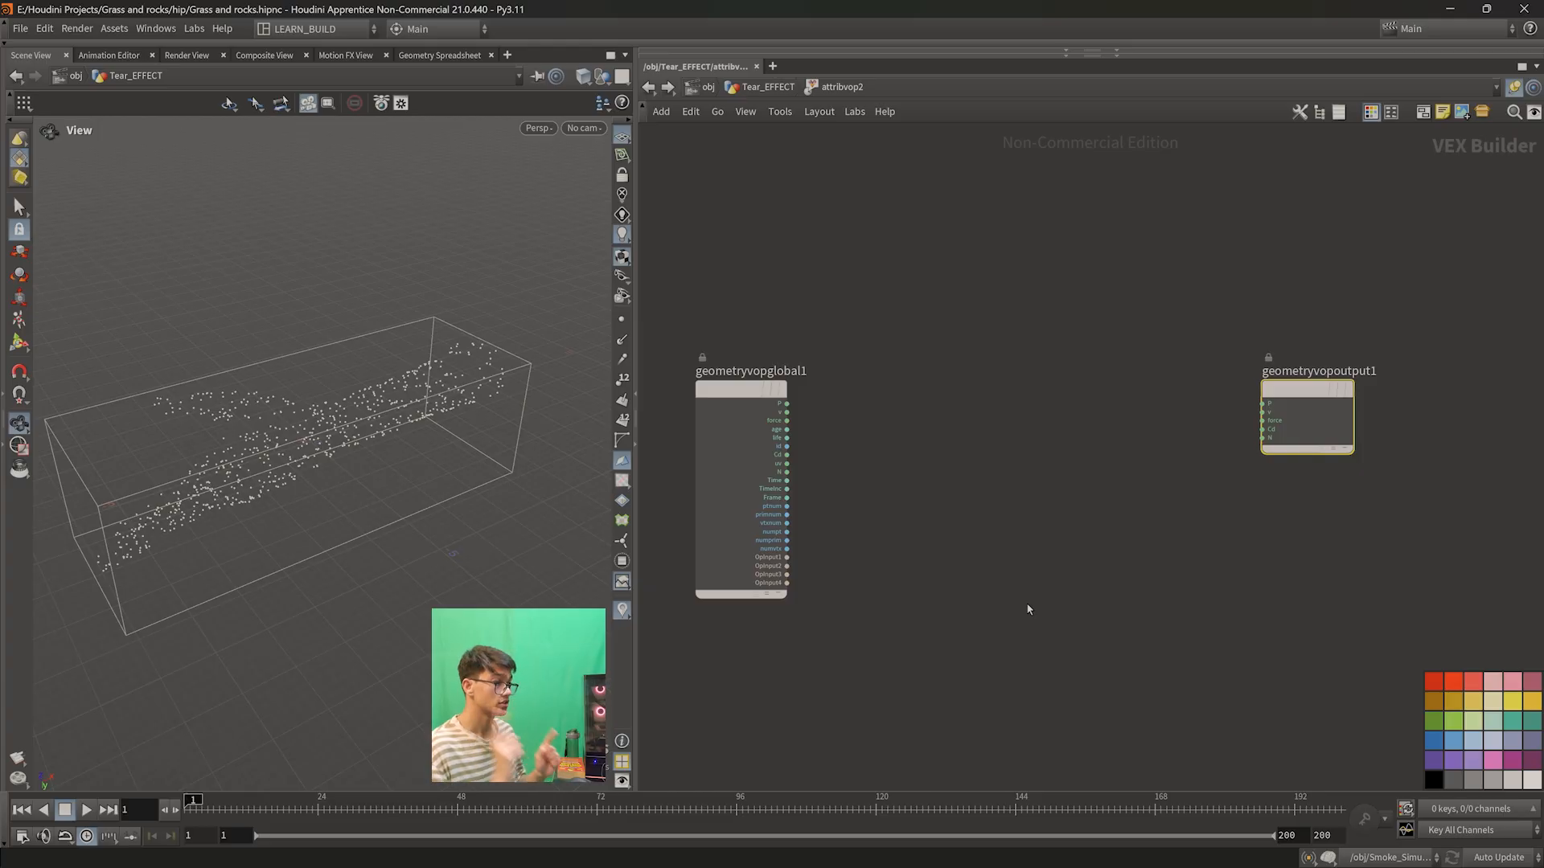
pyautogui.scroll(3, 991, 447)
pyautogui.press('Tab')
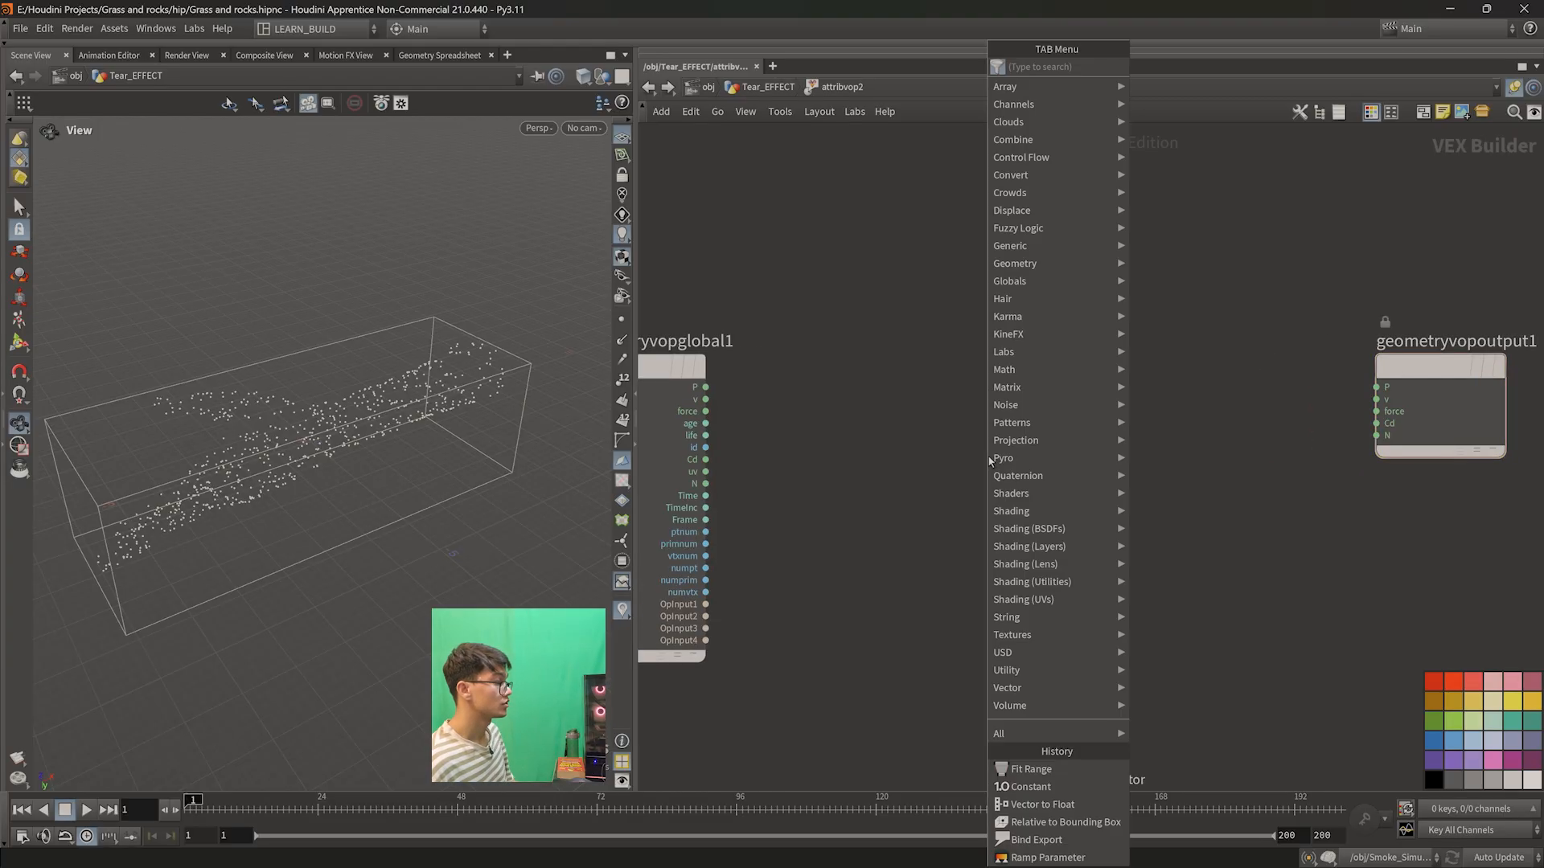
pyautogui.write('ramp')
pyautogui.press('Down')
pyautogui.press('Down')
pyautogui.press('Return')
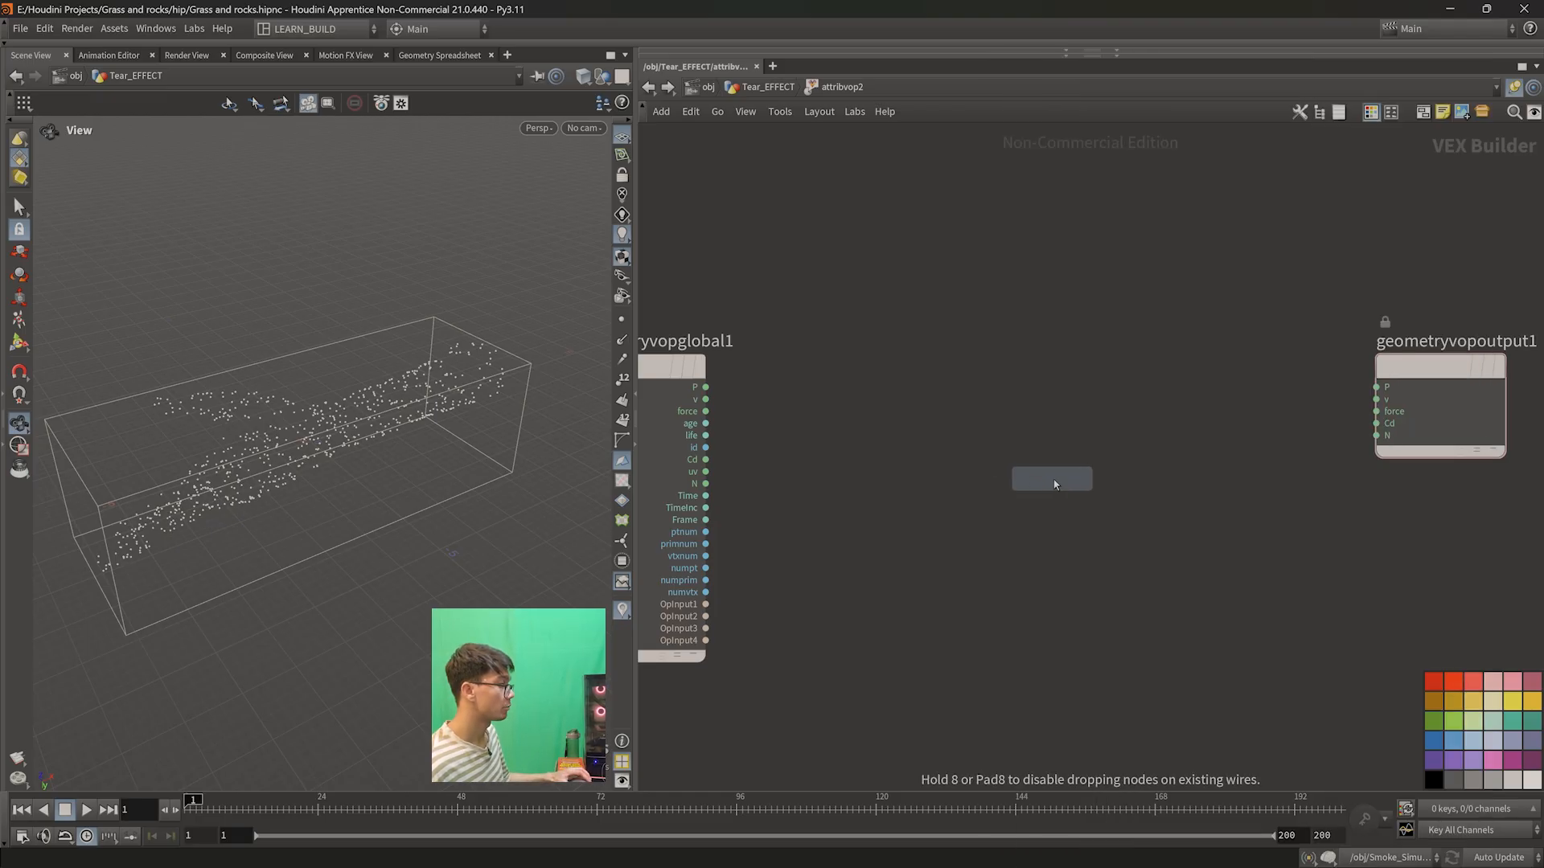
pyautogui.click(1052, 480)
pyautogui.scroll(-2, 1097, 575)
pyautogui.moveTo(1199, 664); pyautogui.dragTo(1194, 595, button='middle')
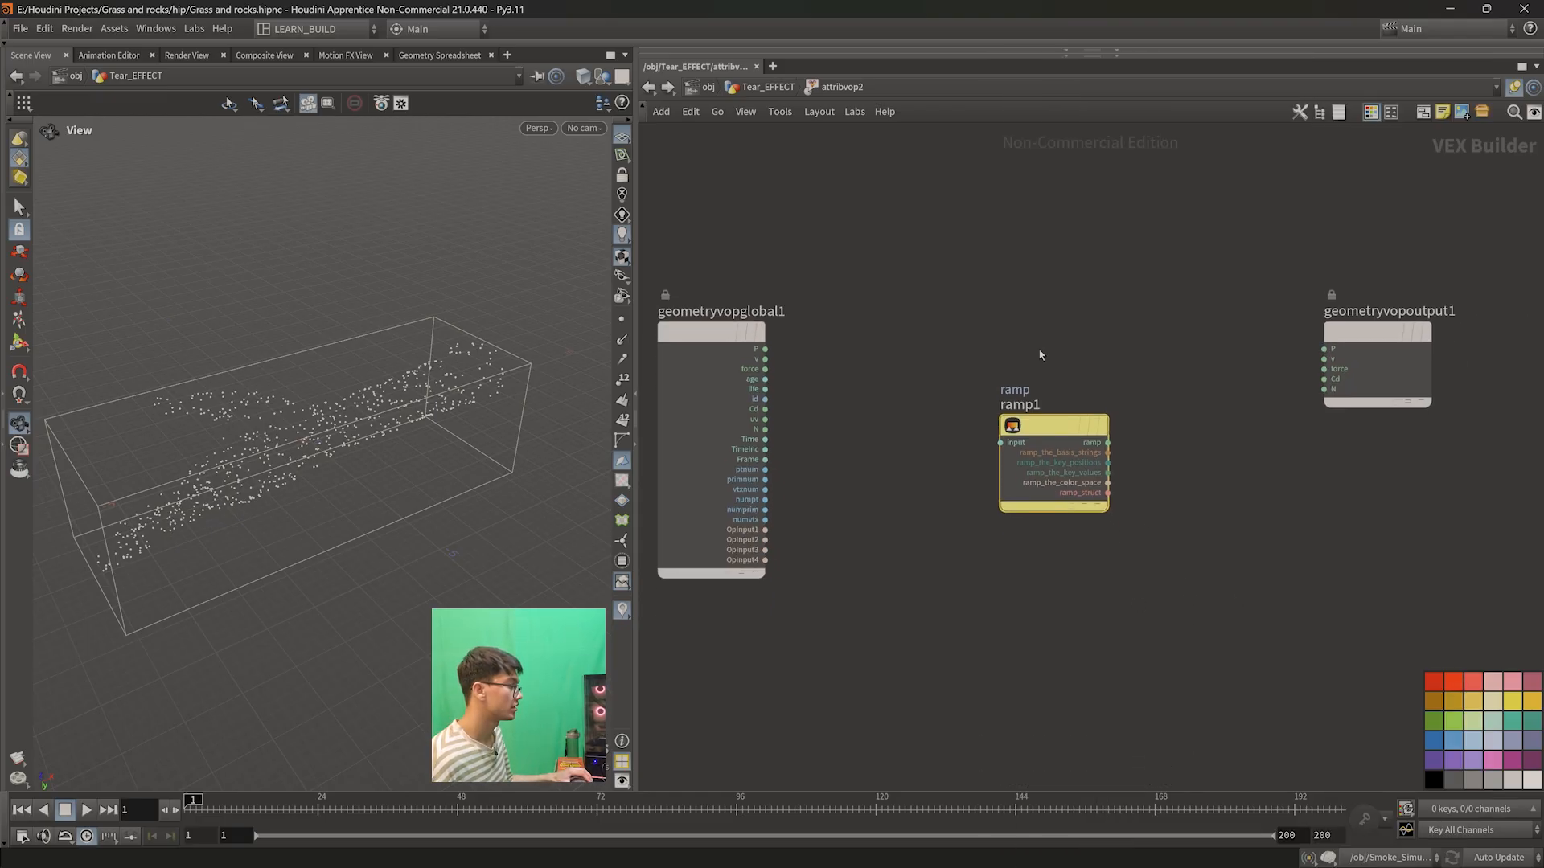
pyautogui.moveTo(1042, 443); pyautogui.dragTo(1103, 497)
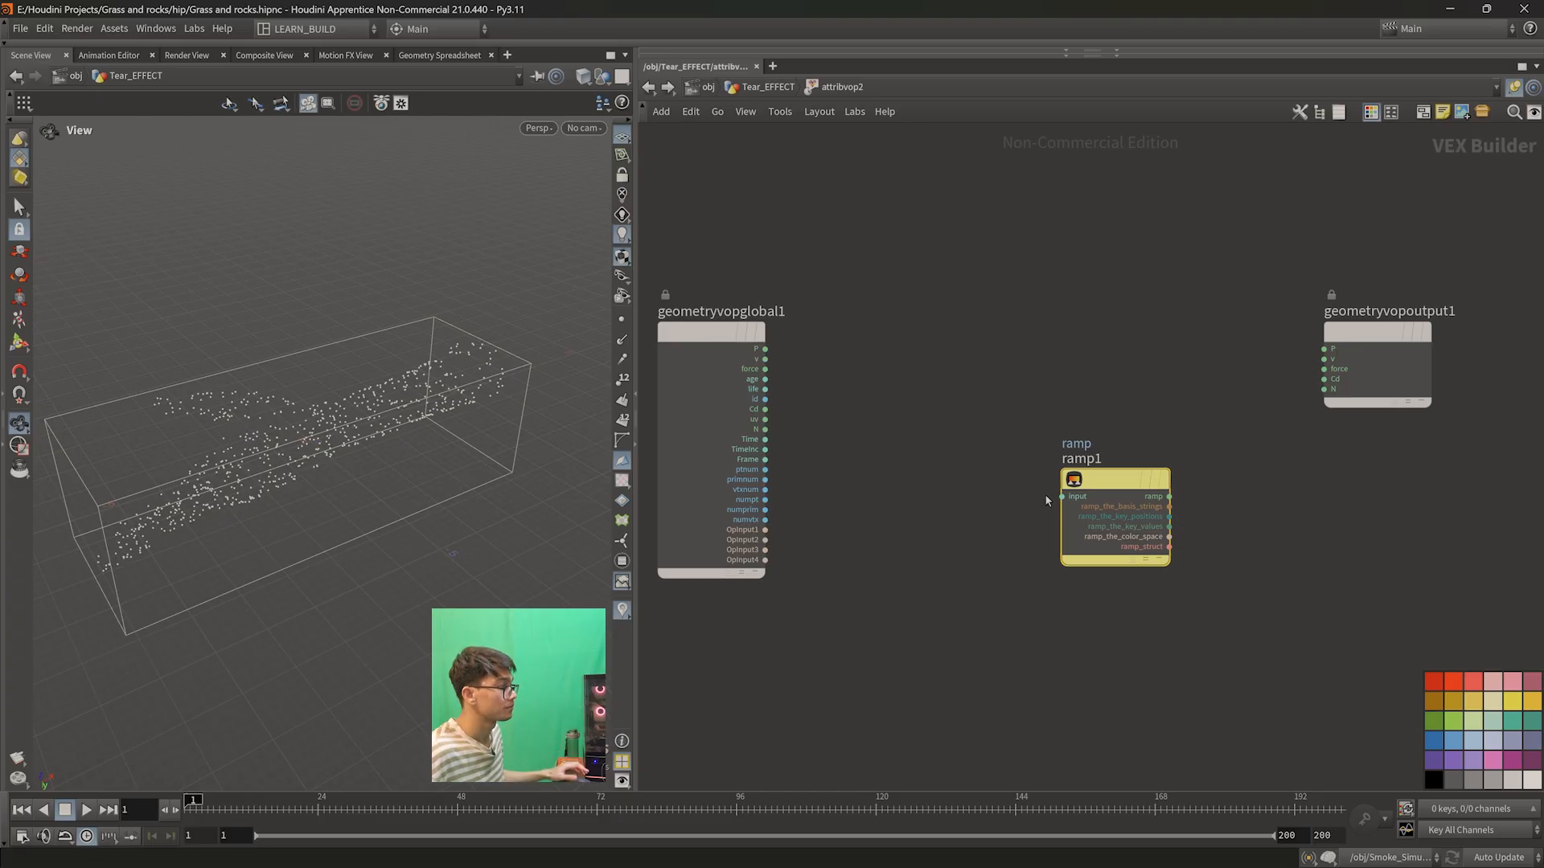
pyautogui.moveTo(1073, 482); pyautogui.dragTo(1143, 469)
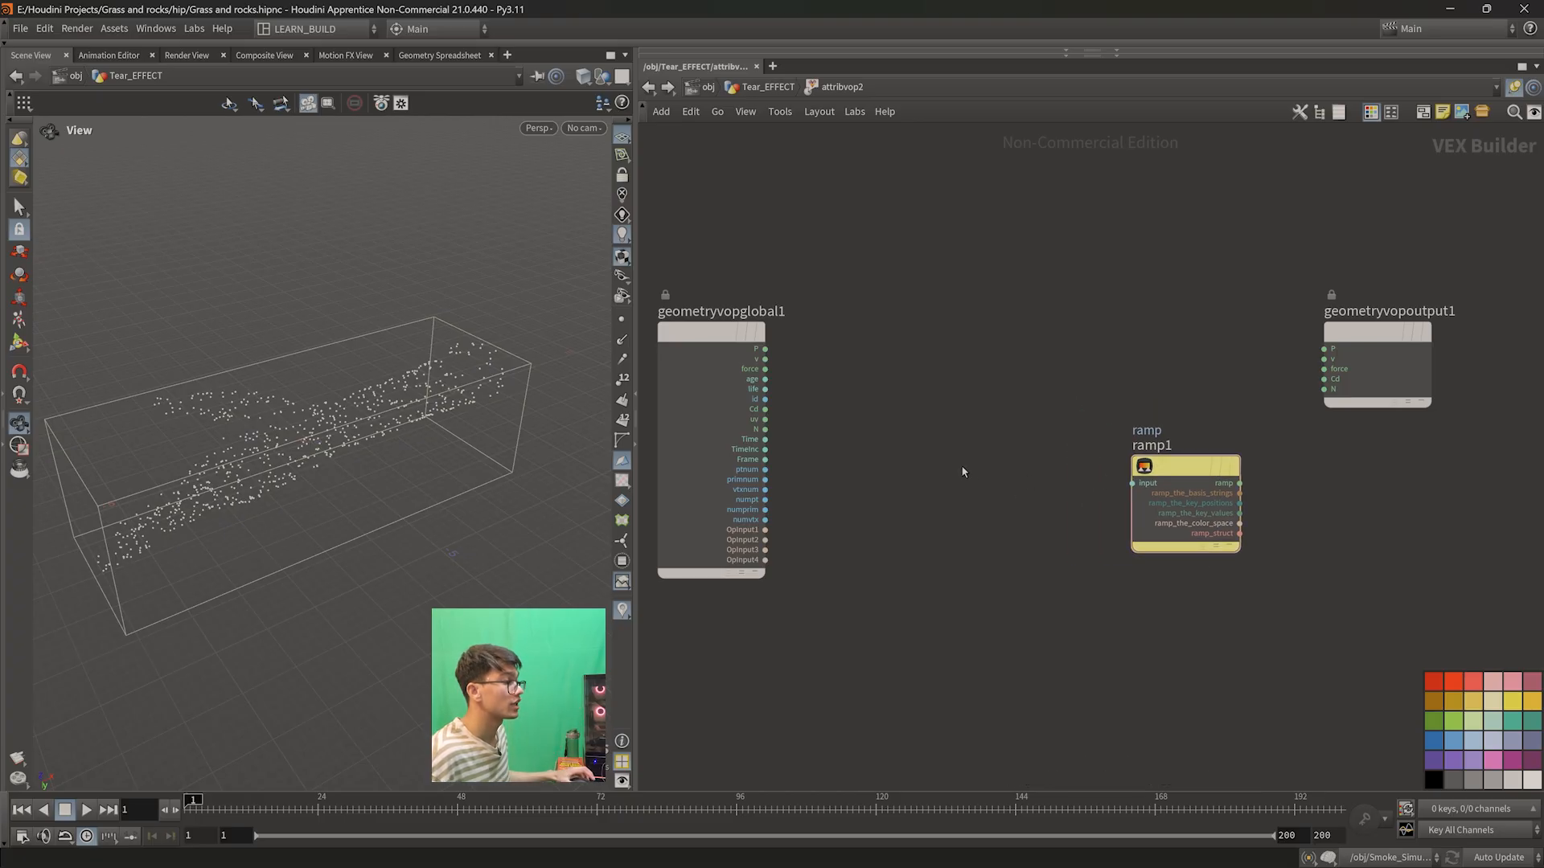
# - Add a Relative to Bounding Box node fed by the P output of geometryvopglobal1
pyautogui.moveTo(765, 348); pyautogui.dragTo(877, 467)
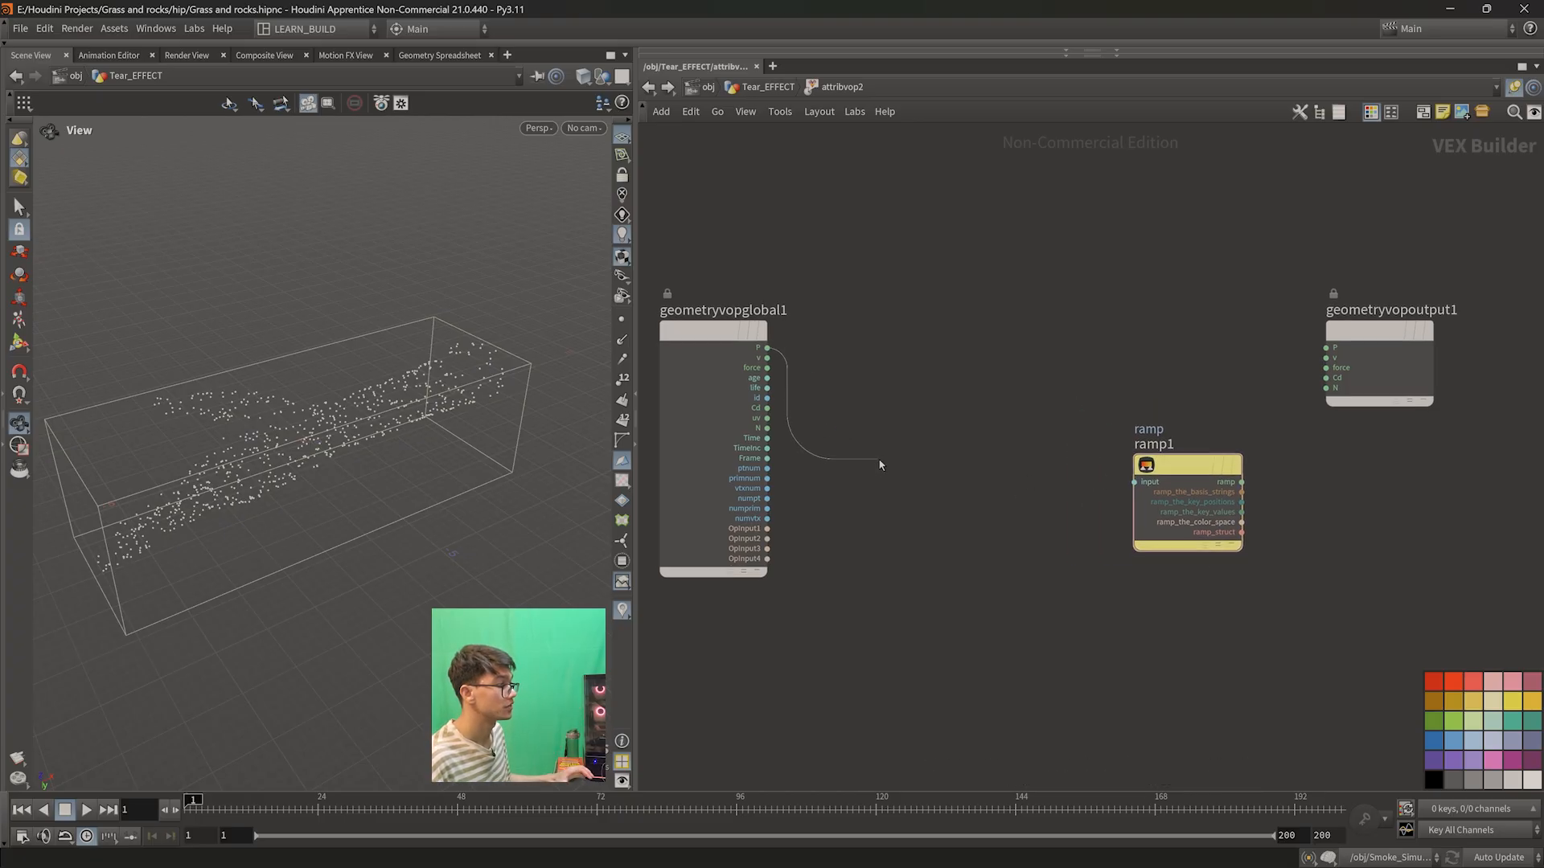
pyautogui.press('Tab')
pyautogui.write('re')
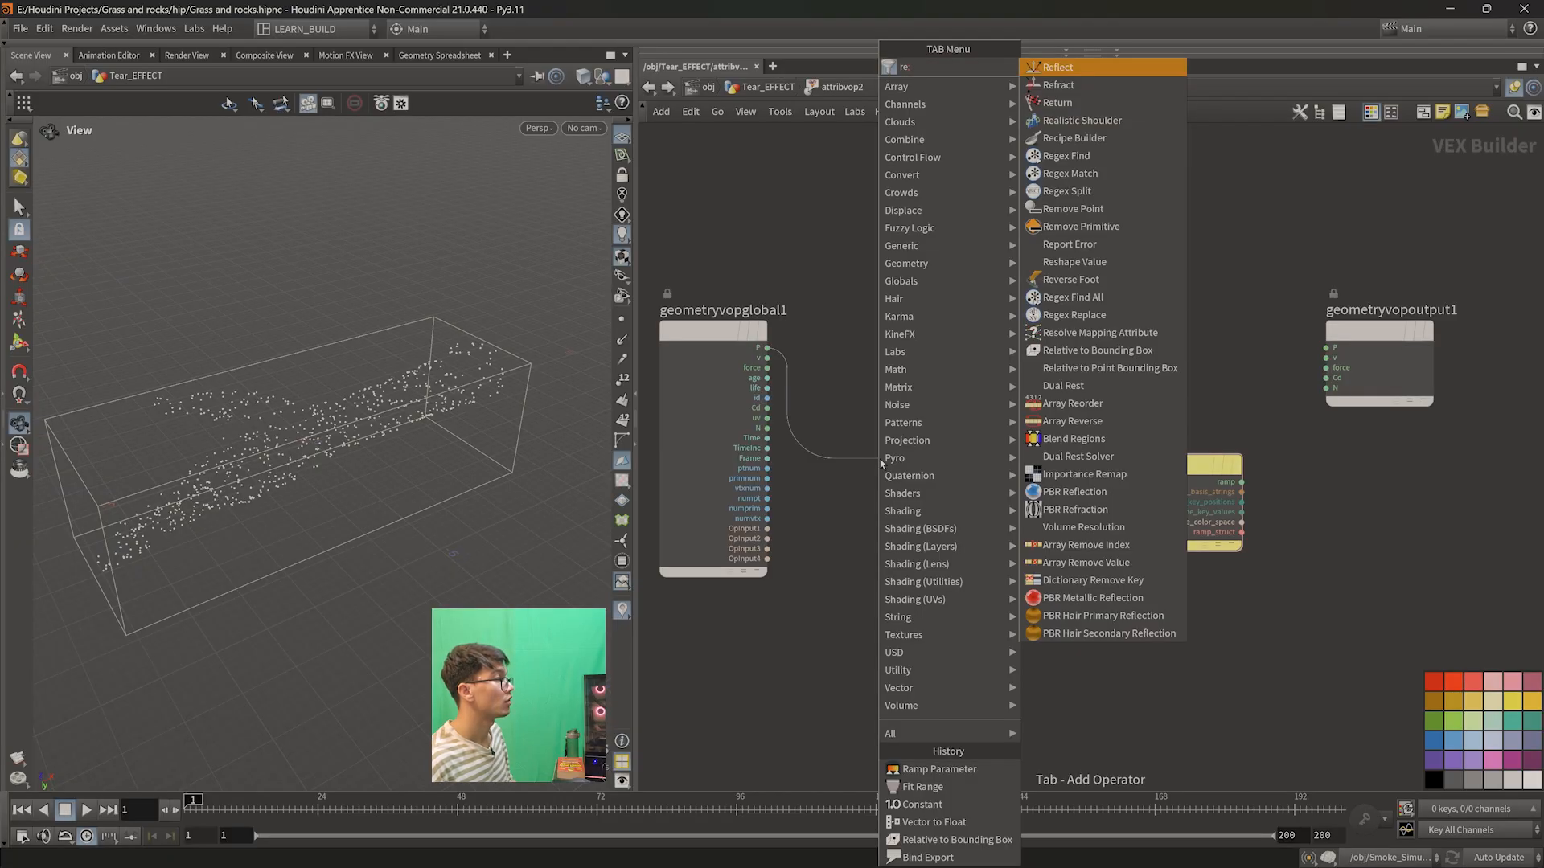
pyautogui.write('lati')
pyautogui.press('Return')
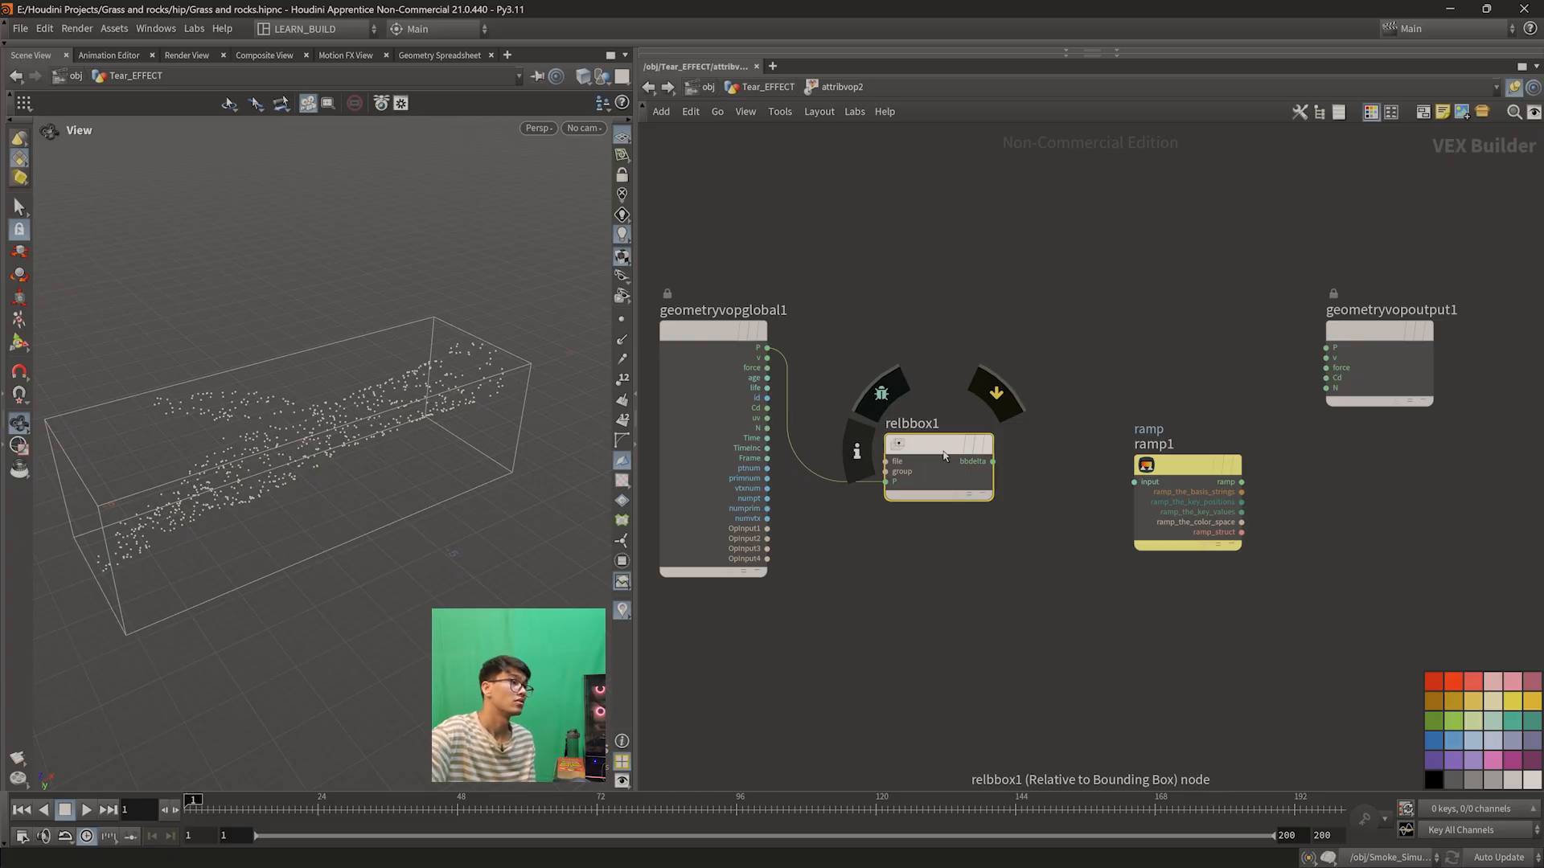
pyautogui.moveTo(838, 326); pyautogui.dragTo(1011, 593)
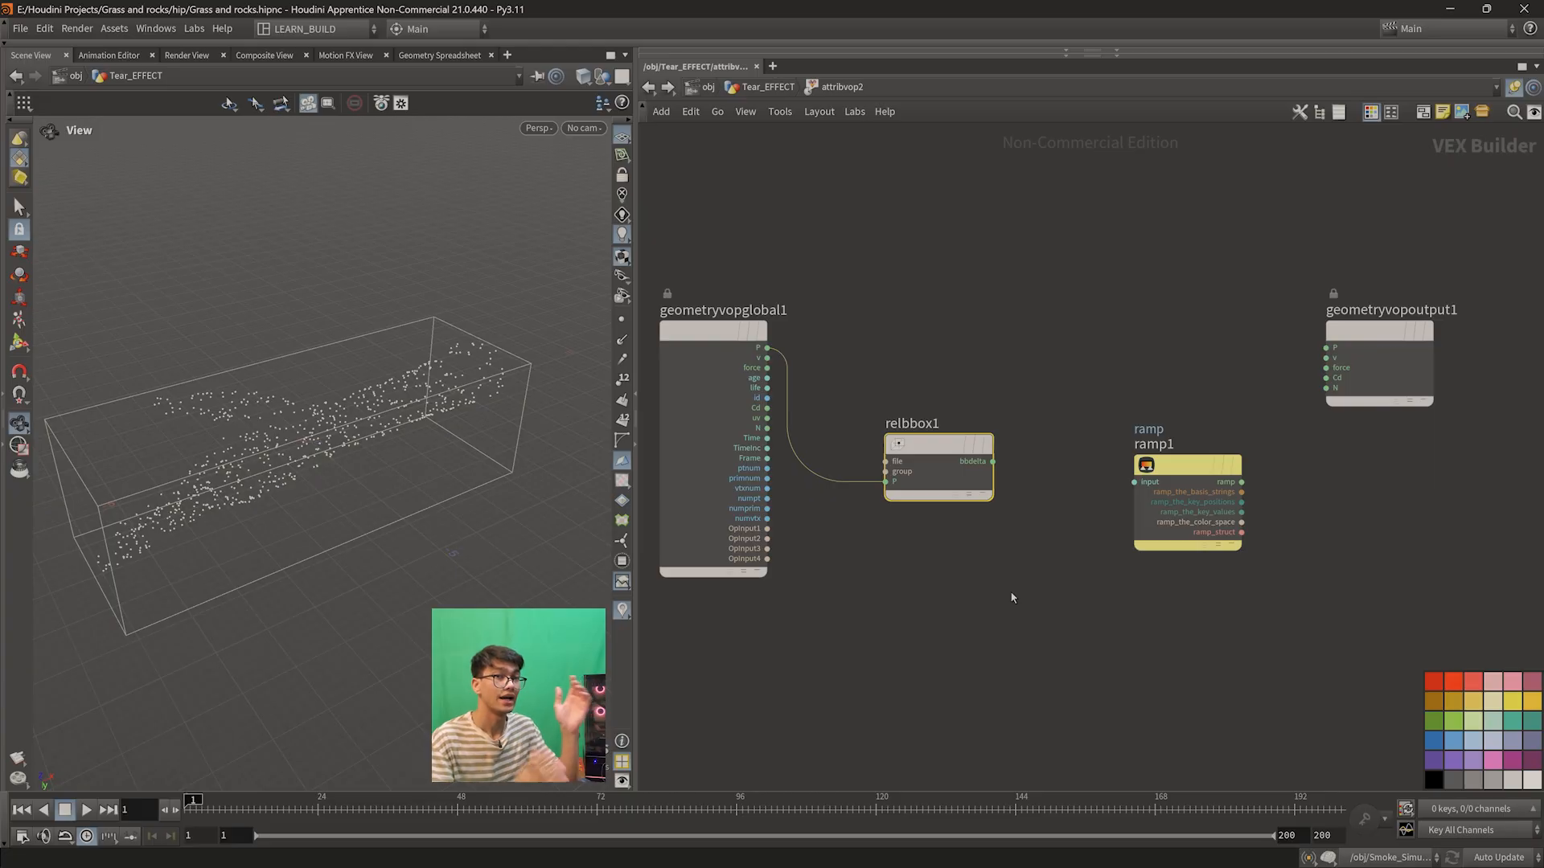
# - Turn off bound2's template display in the Tear_EFFECT network and reopen attribvop2
pyautogui.click(648, 87)
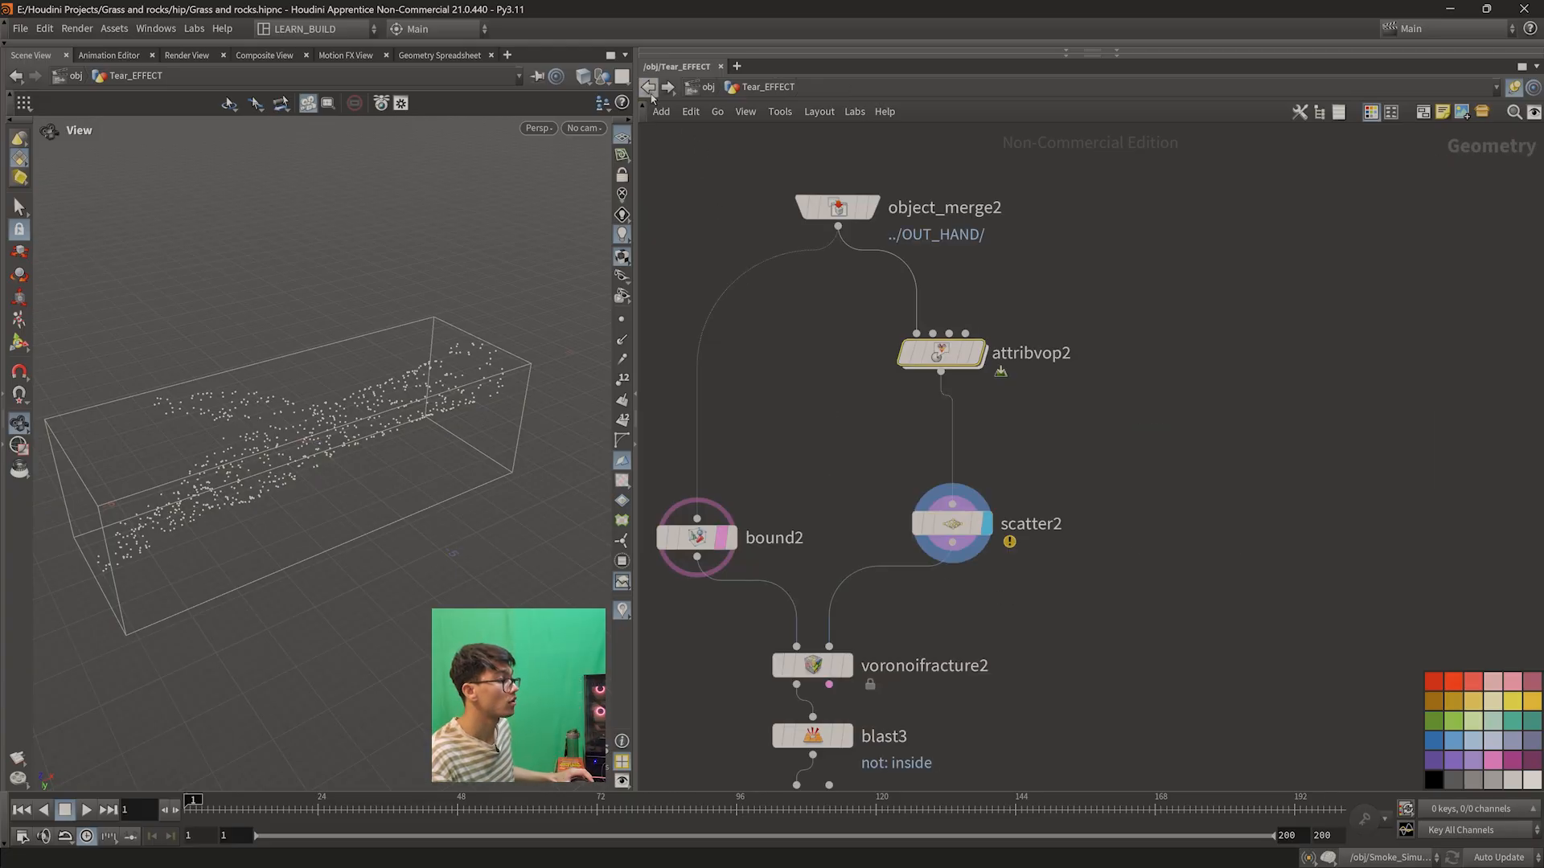
pyautogui.click(714, 542)
pyautogui.click(738, 579)
pyautogui.moveTo(866, 443); pyautogui.dragTo(972, 580, button='middle')
pyautogui.doubleClick(919, 461)
pyautogui.moveTo(880, 360); pyautogui.dragTo(1045, 606)
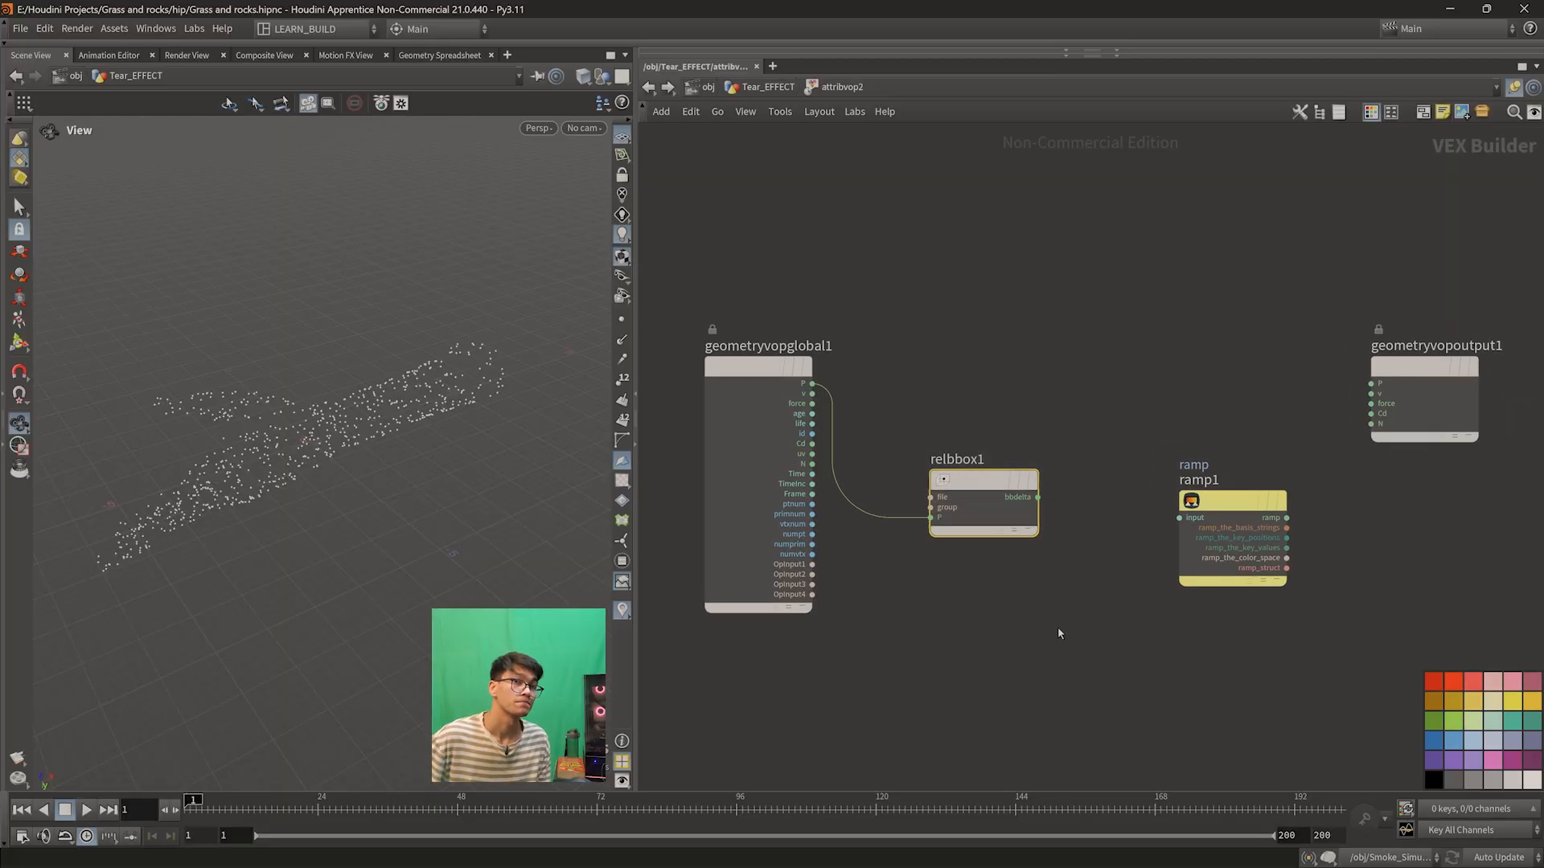
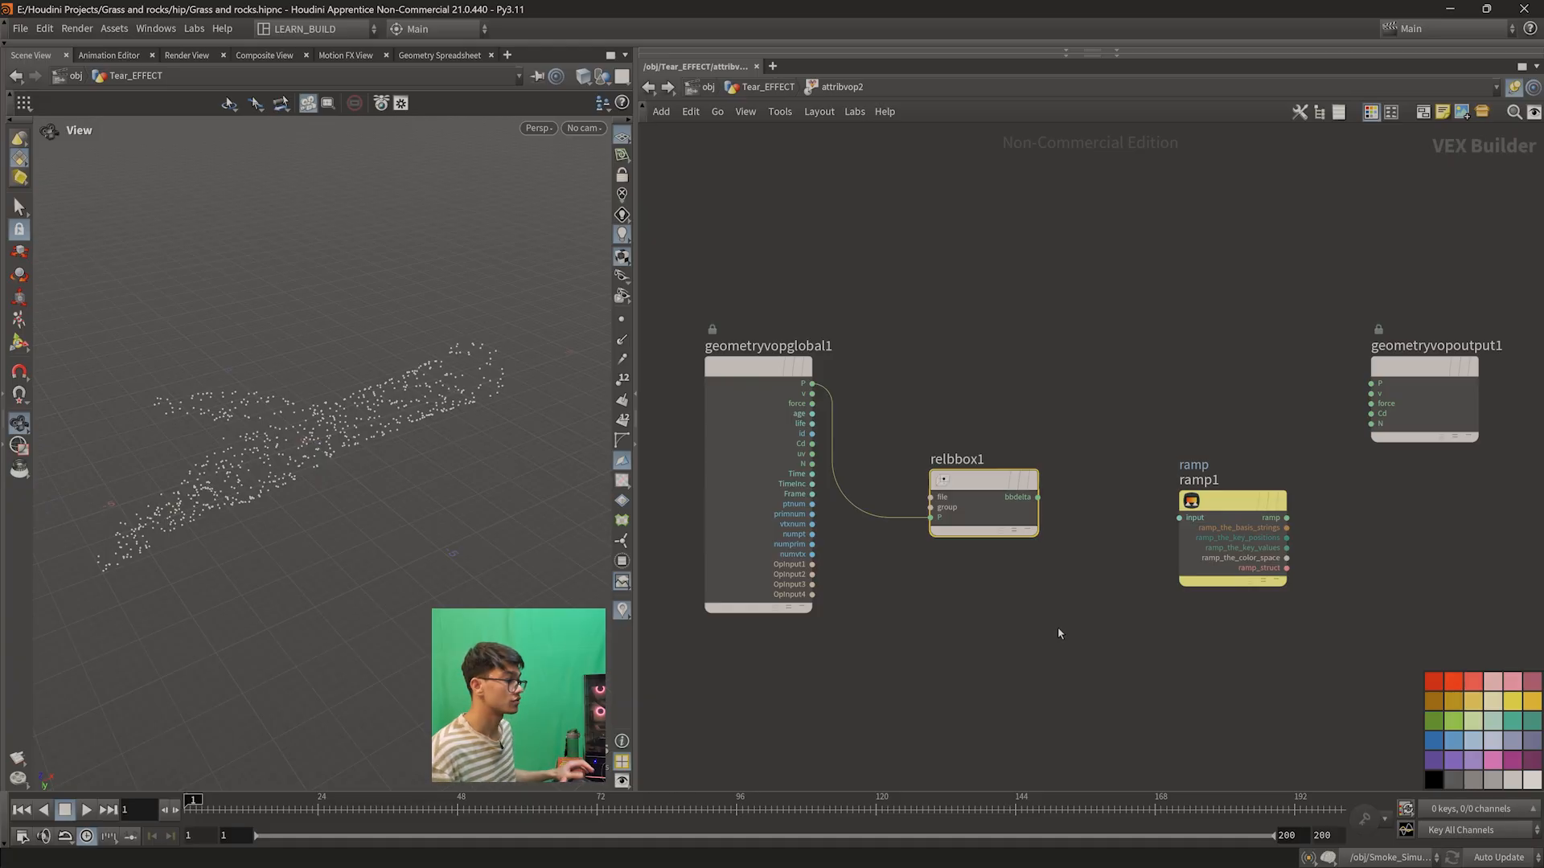
# - Move relbbox1 closer to the global inputs node, leaving a wider gap before the ramp node
pyautogui.moveTo(1145, 579); pyautogui.dragTo(1125, 561, button='middle')
pyautogui.moveTo(941, 468); pyautogui.dragTo(901, 421)
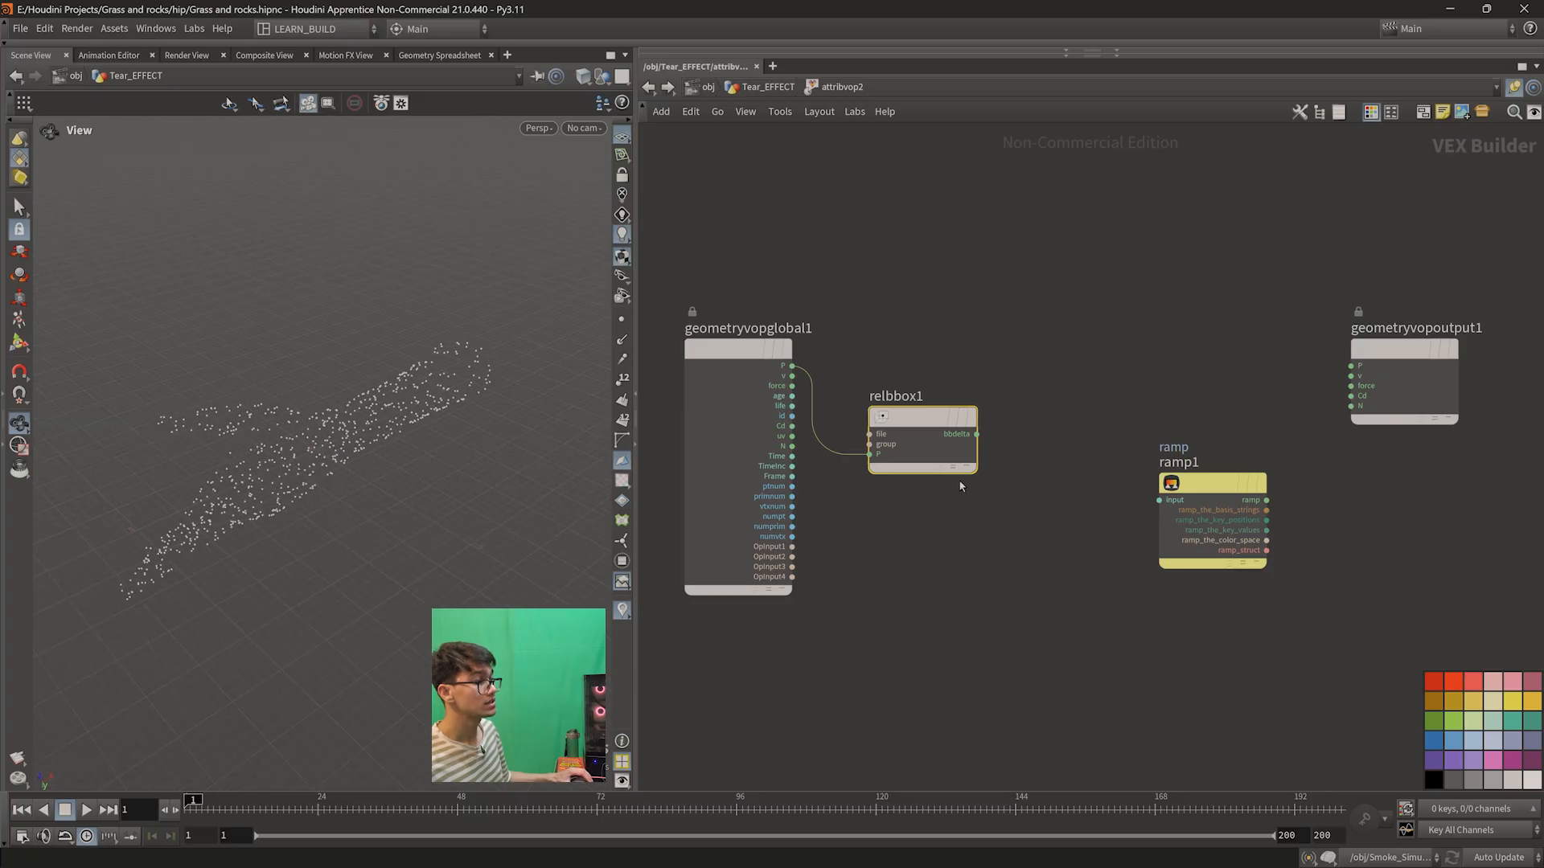
pyautogui.moveTo(904, 333); pyautogui.dragTo(1024, 661)
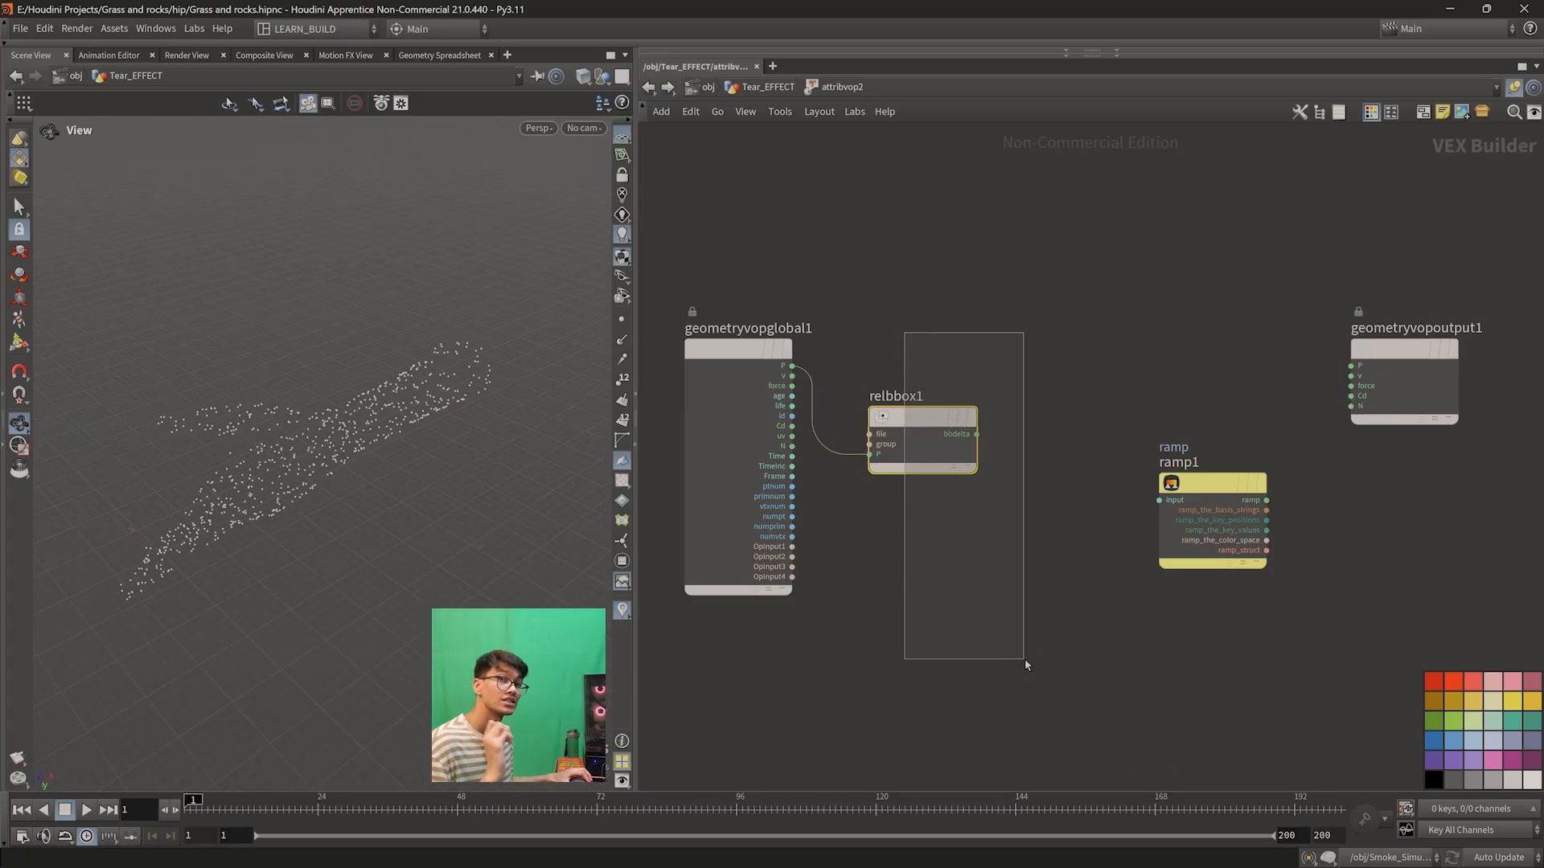
pyautogui.moveTo(1025, 658); pyautogui.dragTo(1024, 658)
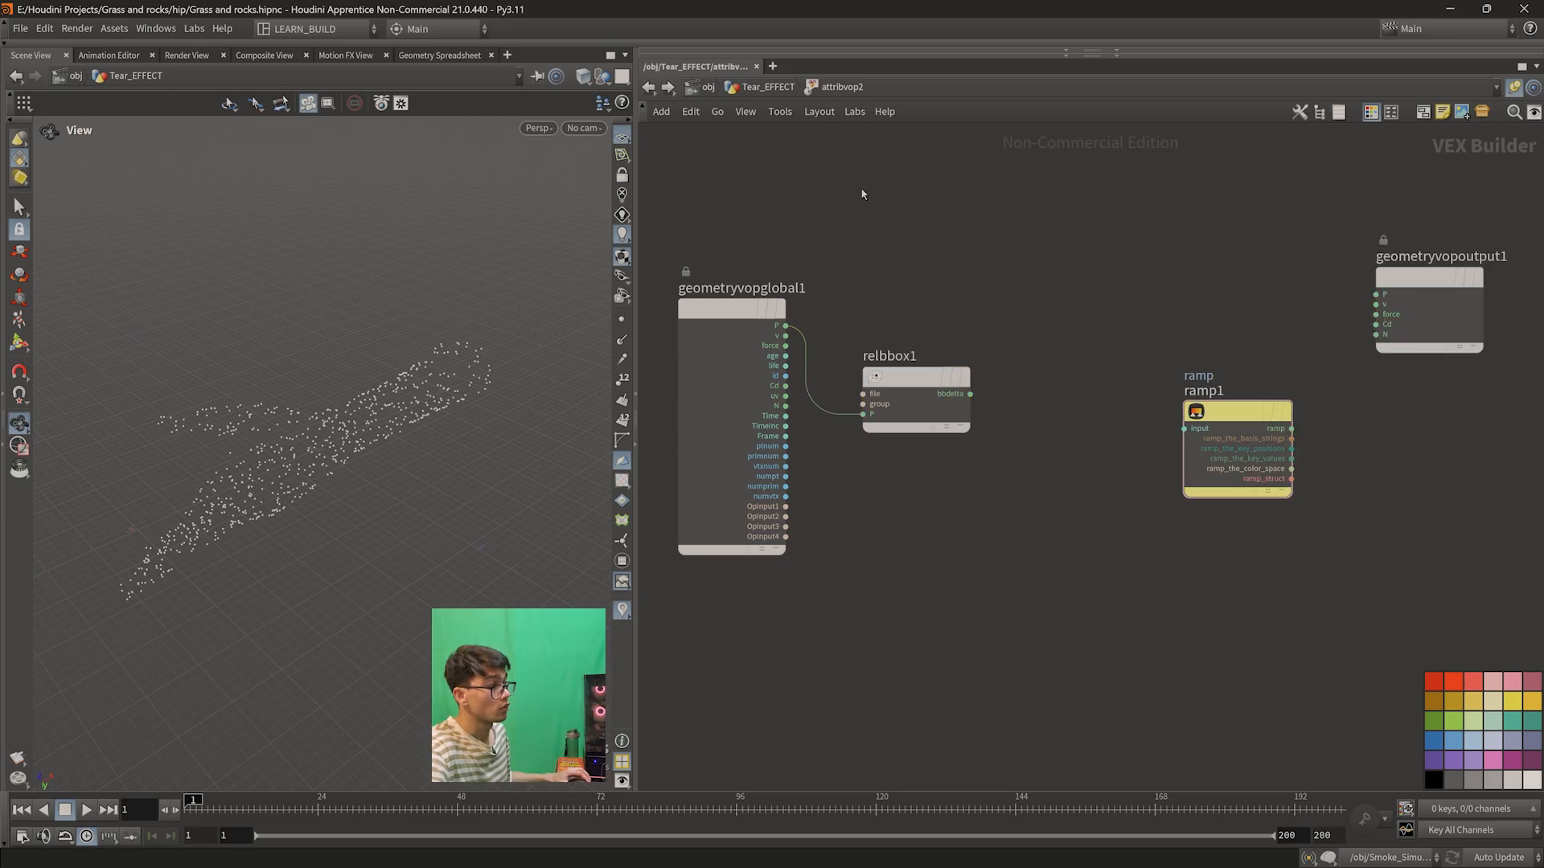
pyautogui.moveTo(885, 257); pyautogui.dragTo(1019, 667)
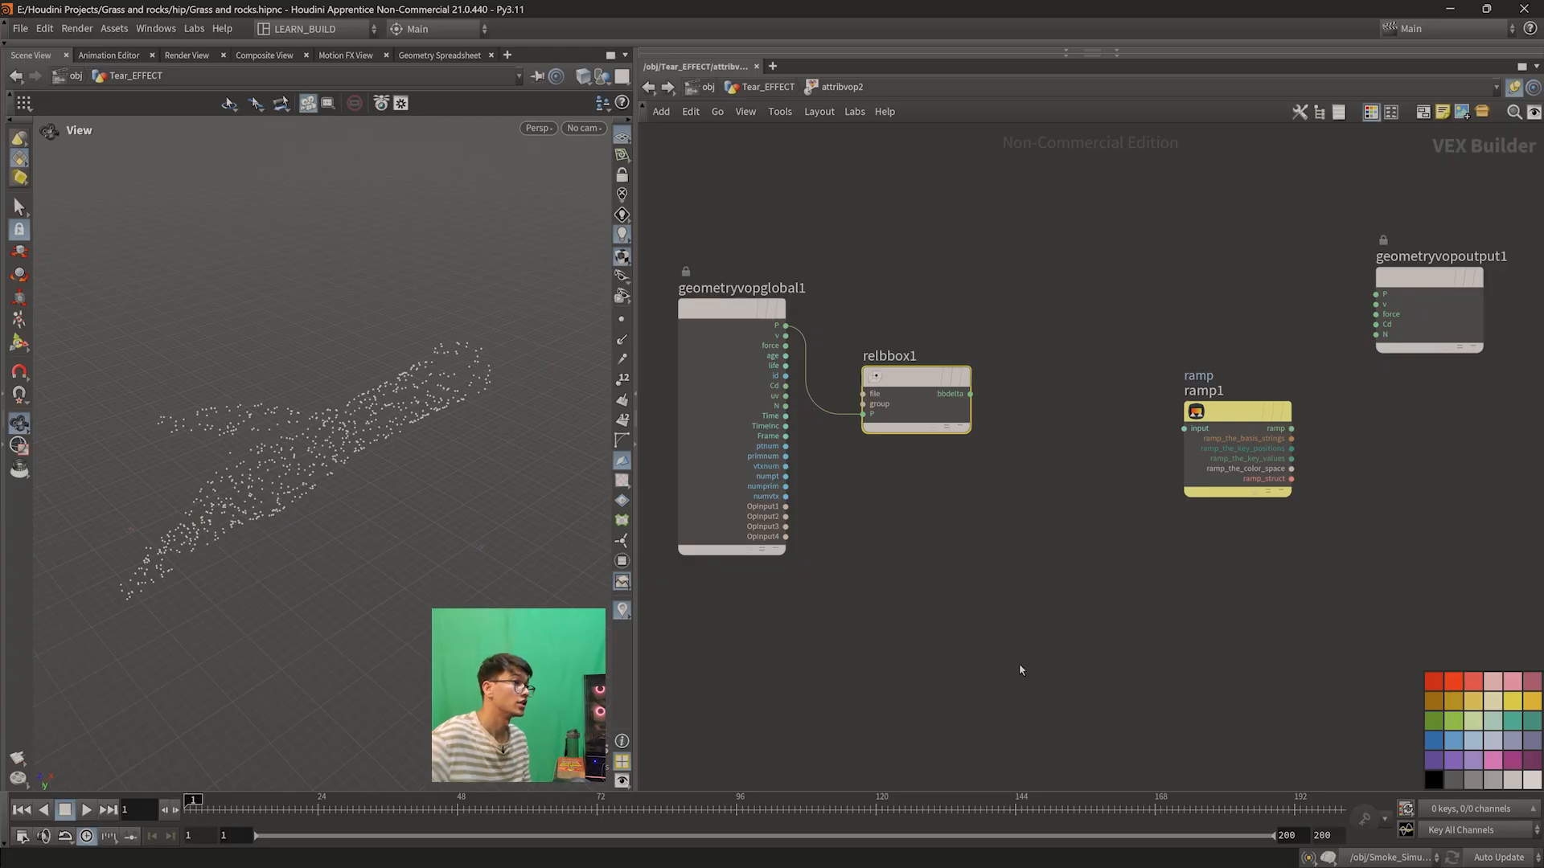
pyautogui.moveTo(1160, 592); pyautogui.dragTo(1135, 595, button='middle')
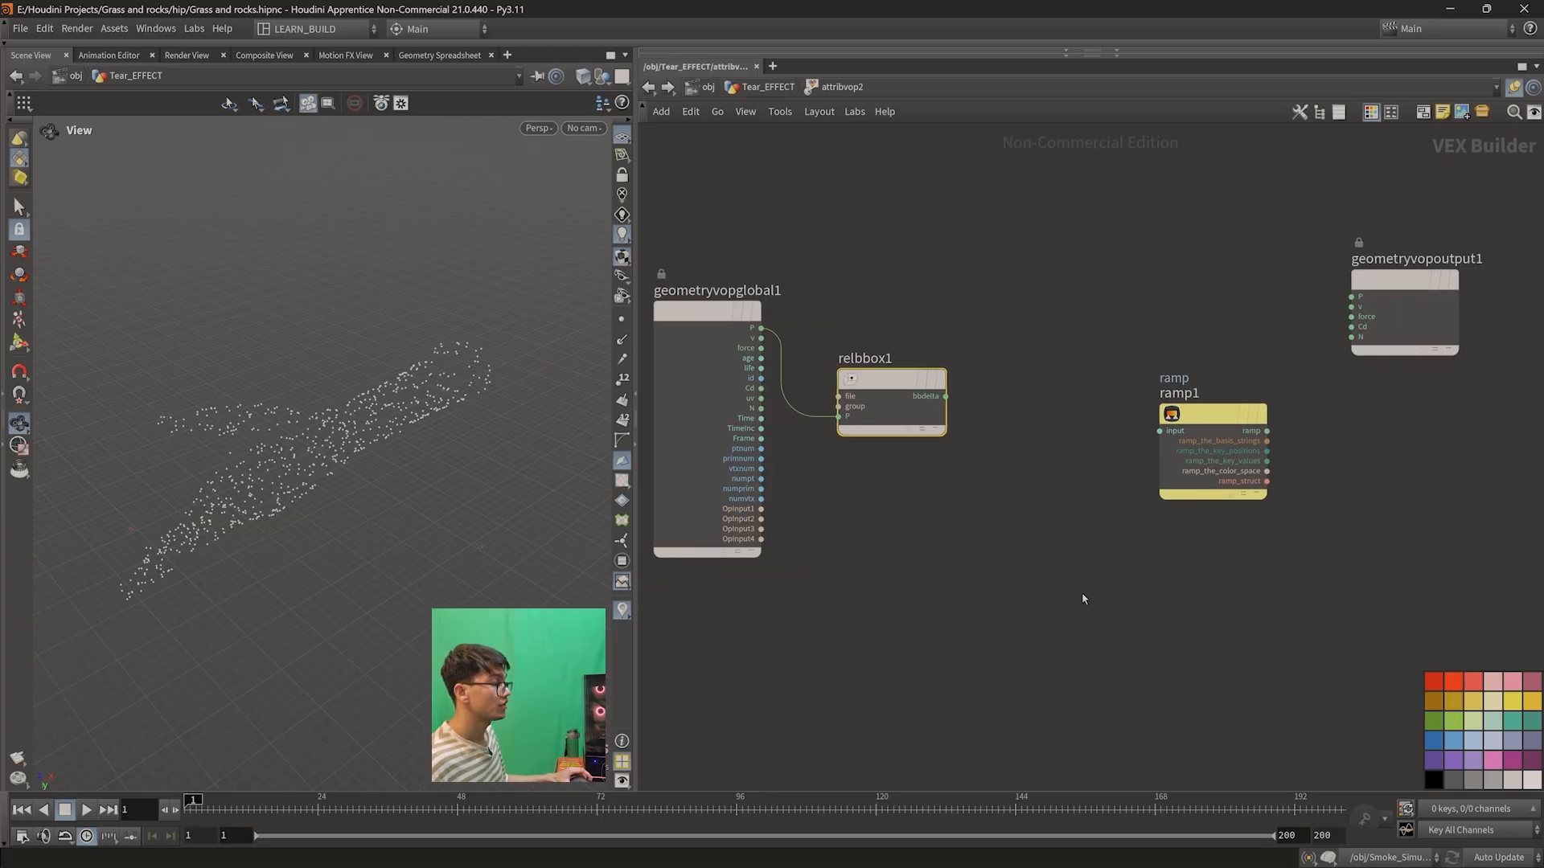
# - Connect relbbox1's bbdelta output to the Cd input of geometryvopoutput1 and inspect the point colours
pyautogui.moveTo(949, 397); pyautogui.dragTo(1055, 483)
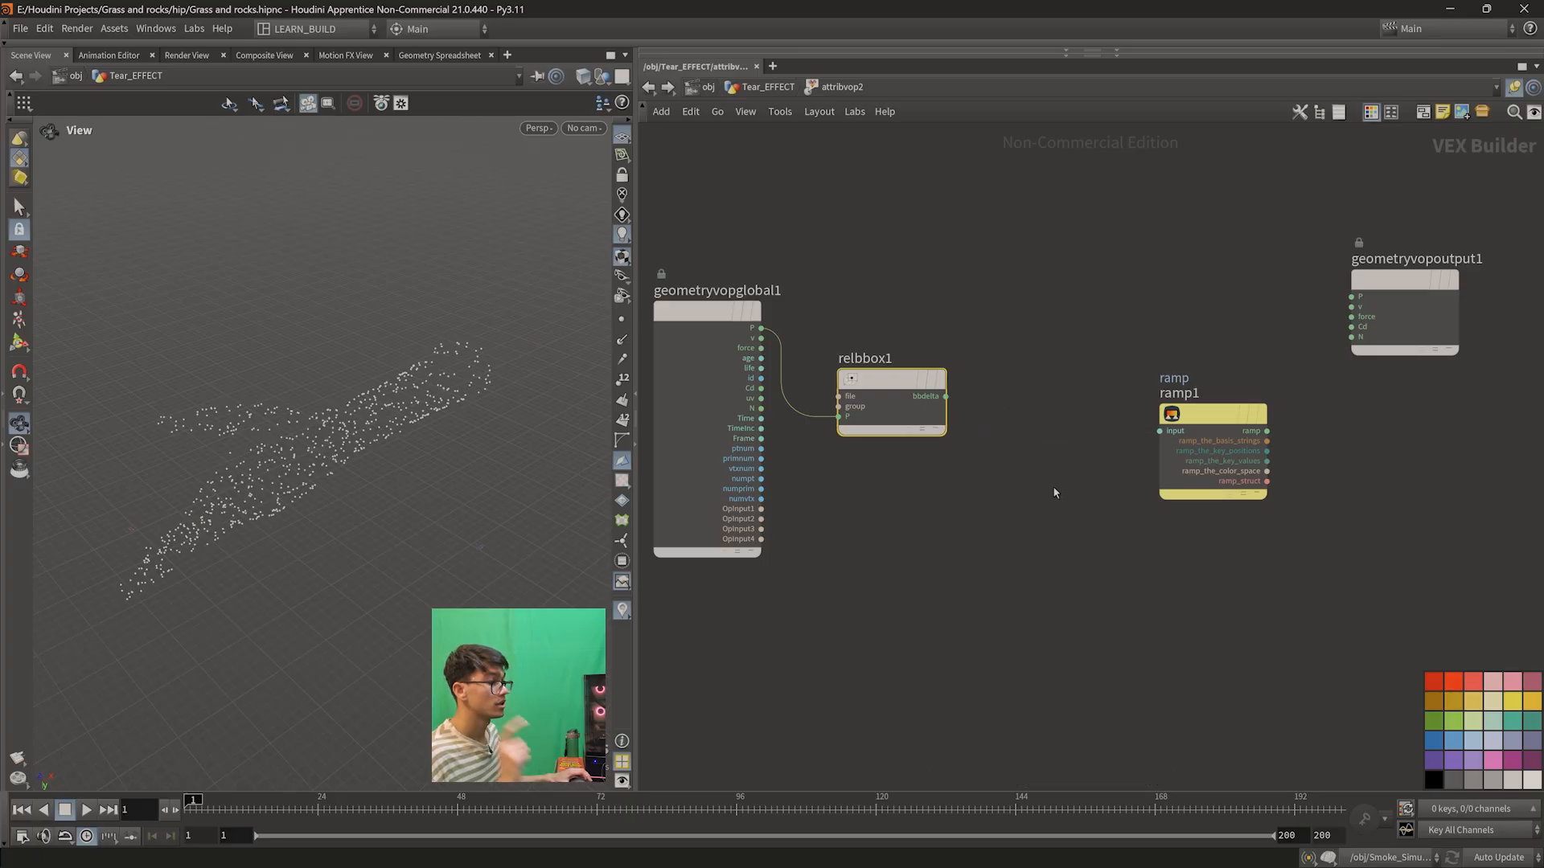
pyautogui.moveTo(945, 396); pyautogui.dragTo(1330, 333)
pyautogui.moveTo(287, 517); pyautogui.dragTo(383, 485)
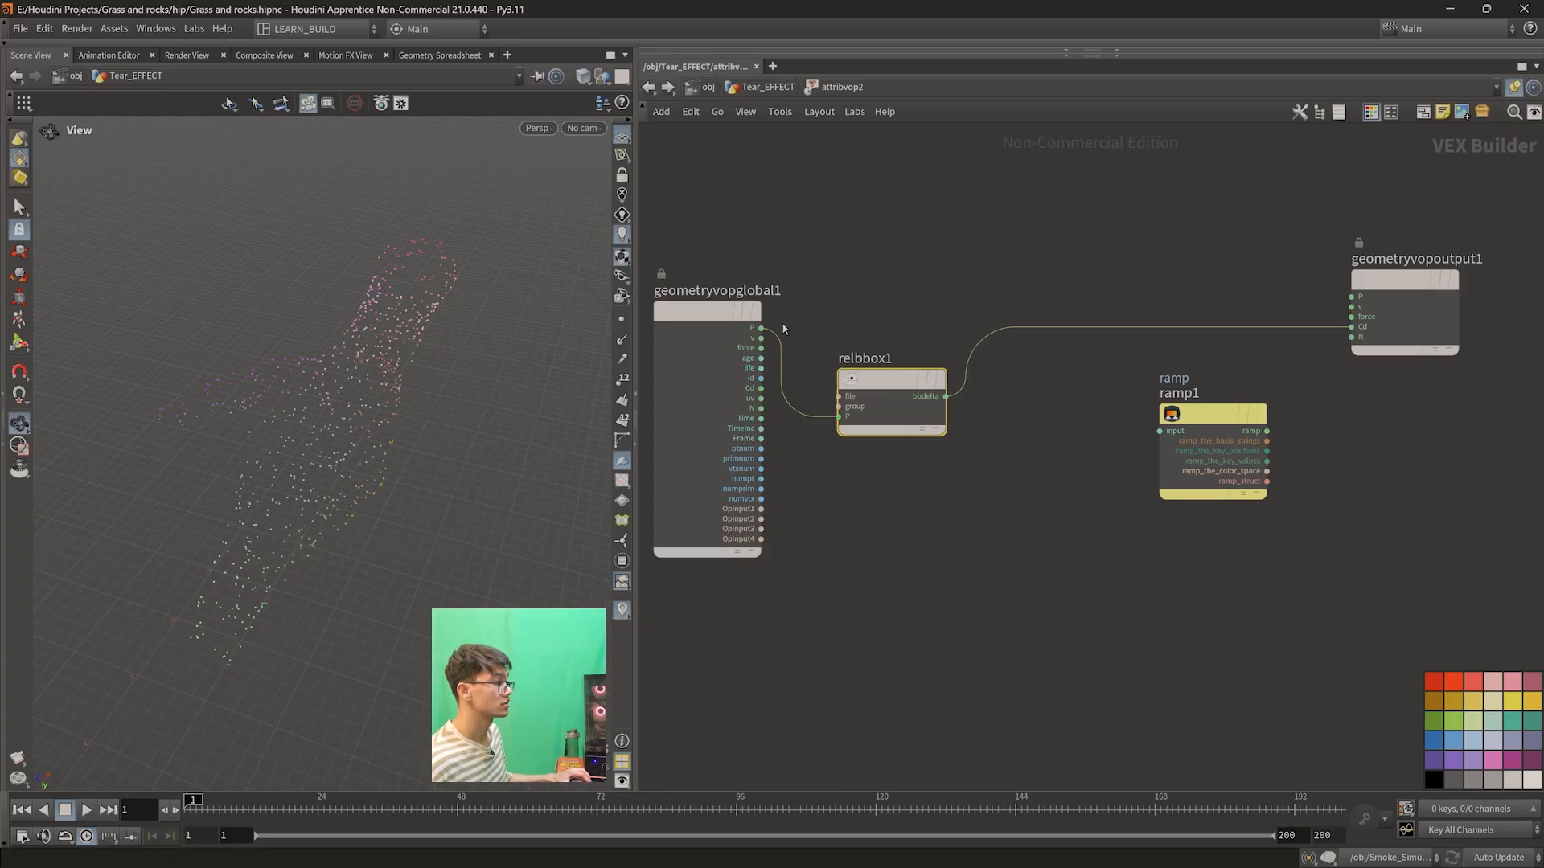
pyautogui.moveTo(1010, 398); pyautogui.dragTo(1002, 407, button='middle')
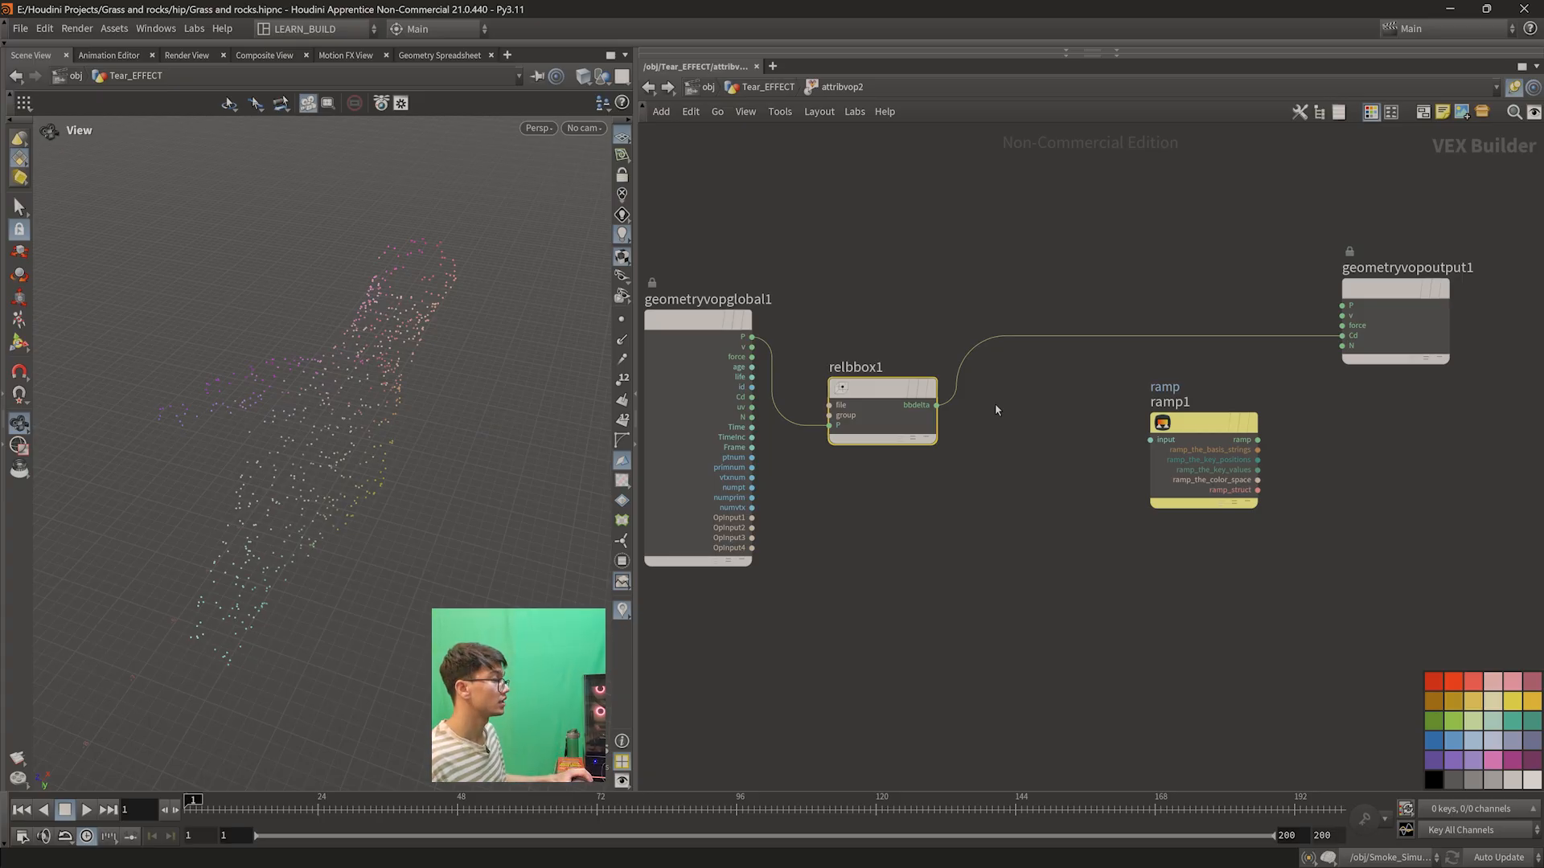
# - Insert a Vector to Float node between relbbox1's bbdelta output and the Cd input of geometryvopoutput1
pyautogui.click(995, 324)
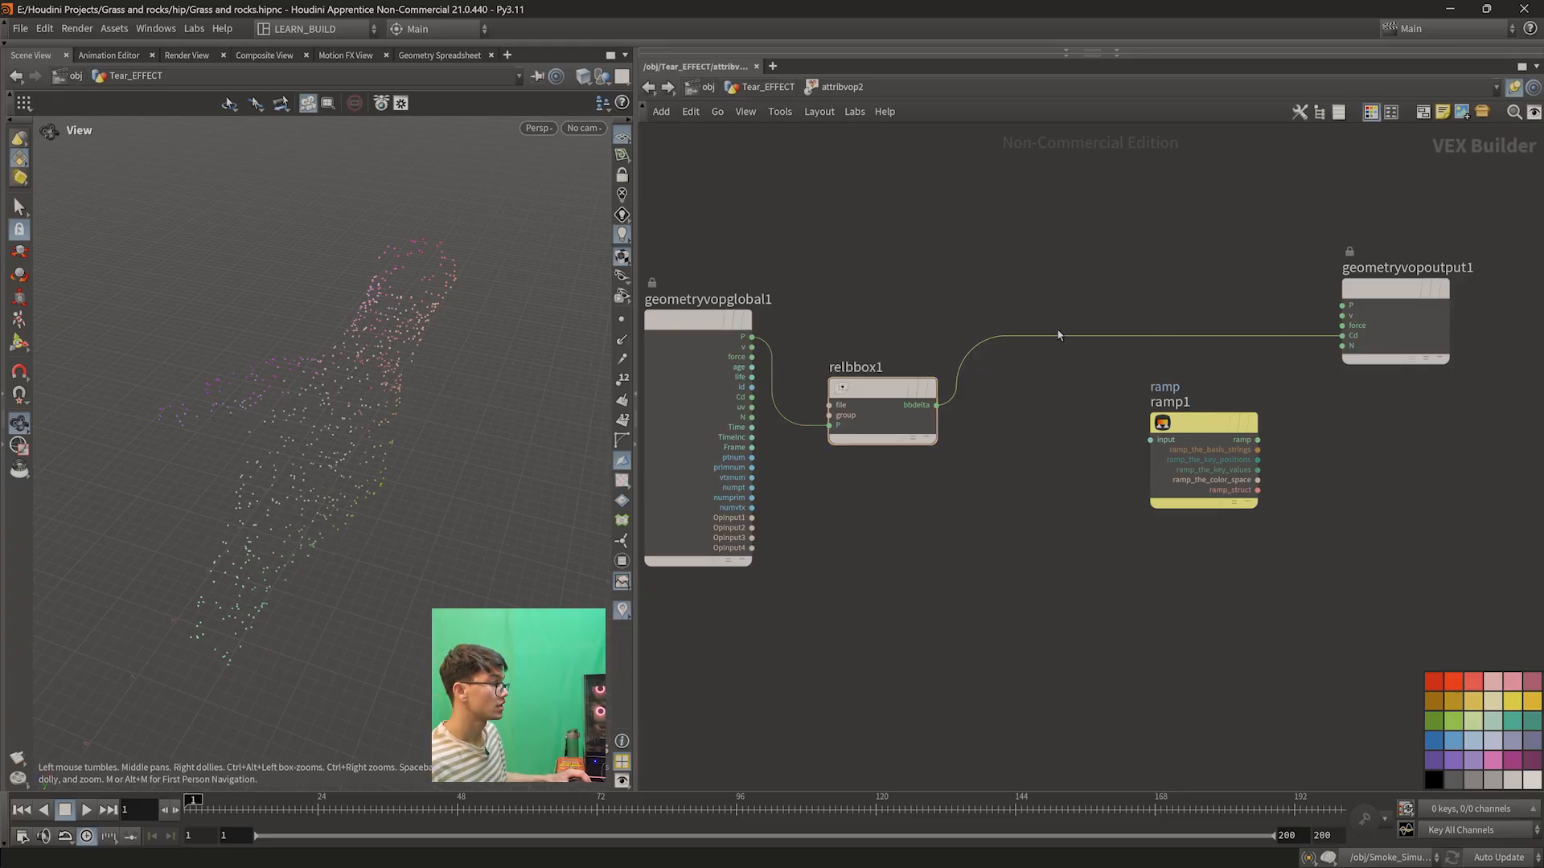
pyautogui.click(1006, 338)
pyautogui.press('Tab')
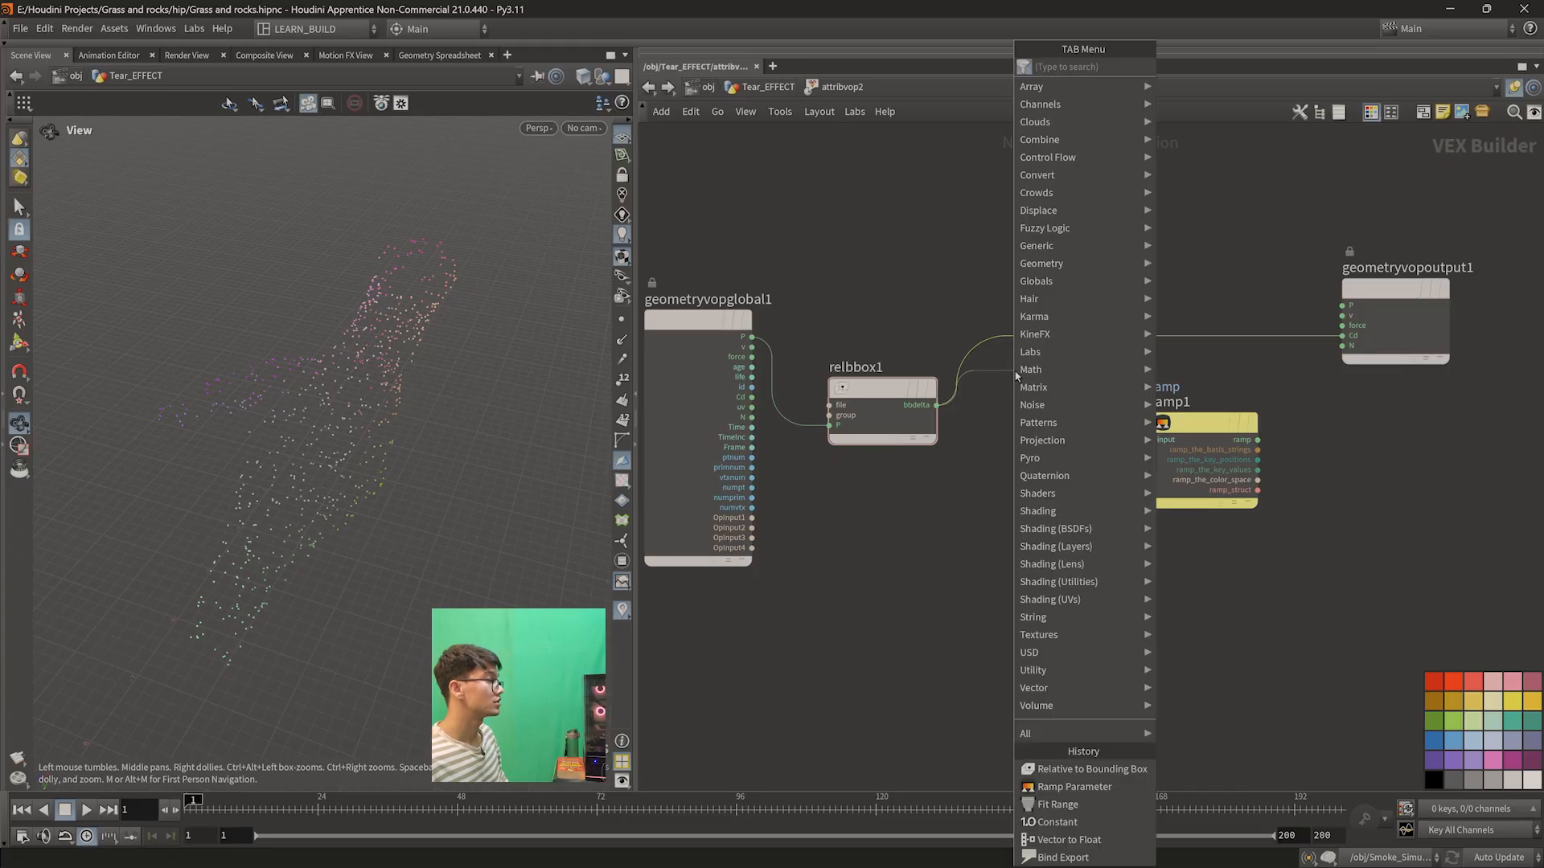
pyautogui.write('vector fl')
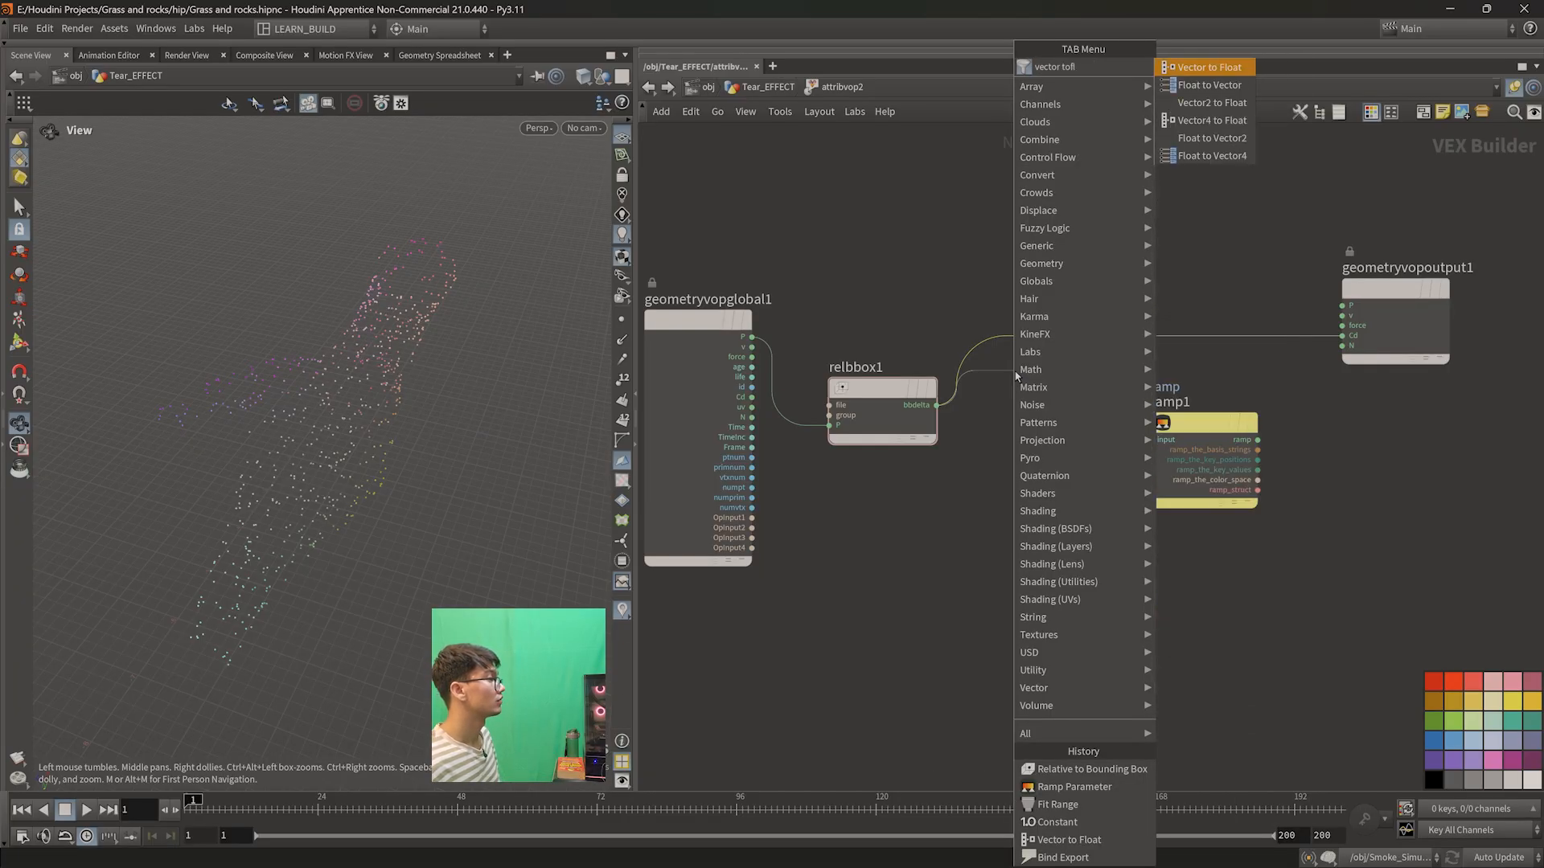
pyautogui.press('Return')
pyautogui.moveTo(1069, 372); pyautogui.dragTo(1024, 367)
pyautogui.moveTo(362, 454)
pyautogui.mouseDown()
pyautogui.moveTo(407, 461)
pyautogui.moveTo(334, 511)
pyautogui.moveTo(303, 499)
pyautogui.moveTo(362, 471)
pyautogui.mouseUp()
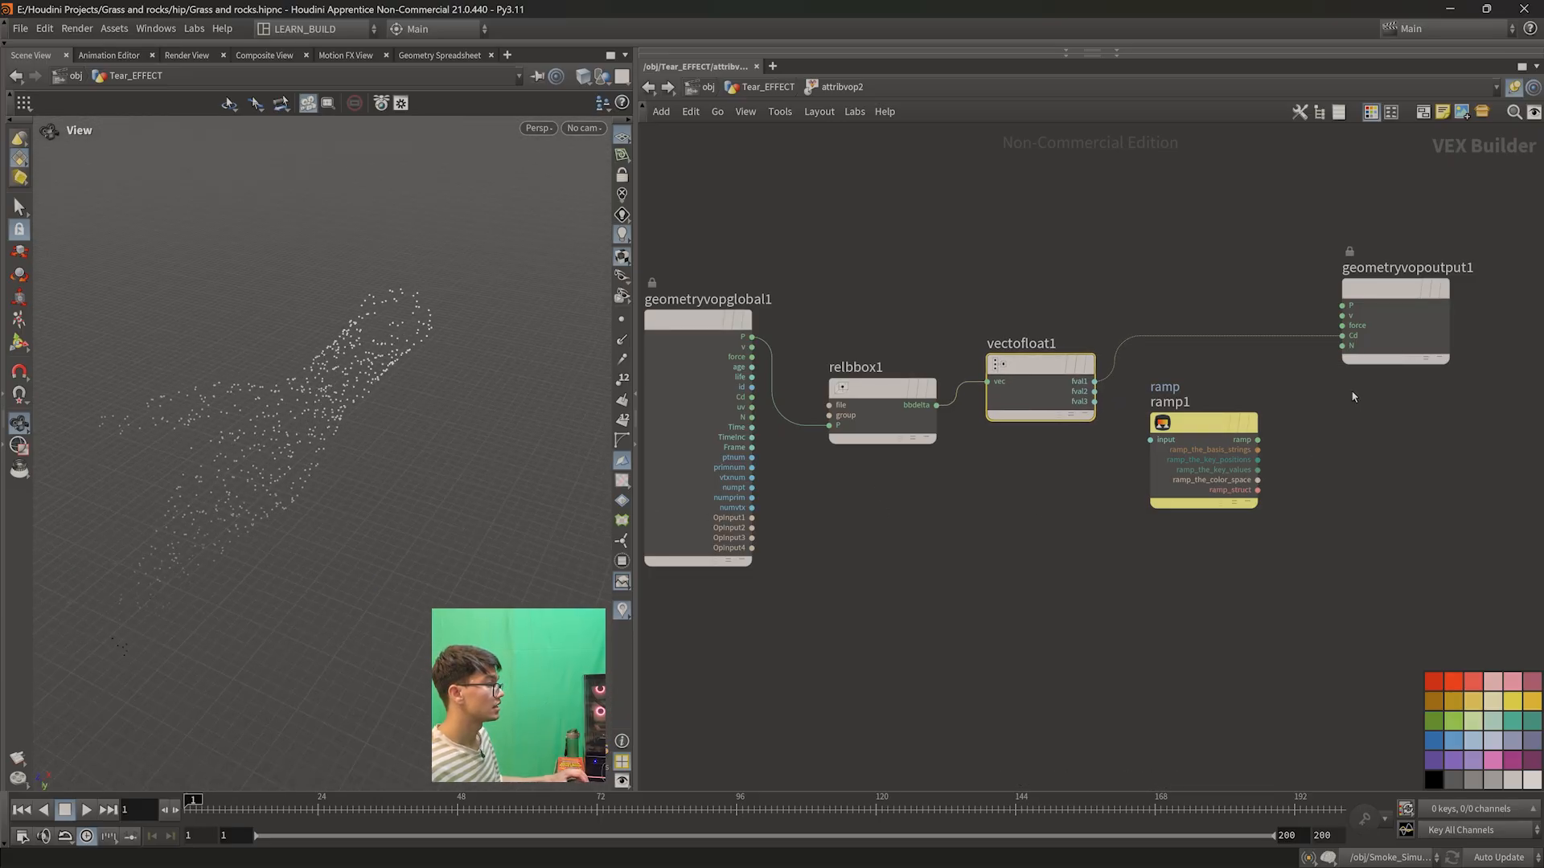
# - Wire vectofloat1's fval2, fval3 and fval1 outputs to Cd one after another and examine the point shading on the hand
pyautogui.moveTo(1095, 391); pyautogui.dragTo(1341, 335)
pyautogui.moveTo(475, 514); pyautogui.dragTo(482, 476)
pyautogui.moveTo(1095, 401); pyautogui.dragTo(1342, 335)
pyautogui.moveTo(386, 450); pyautogui.dragTo(417, 434)
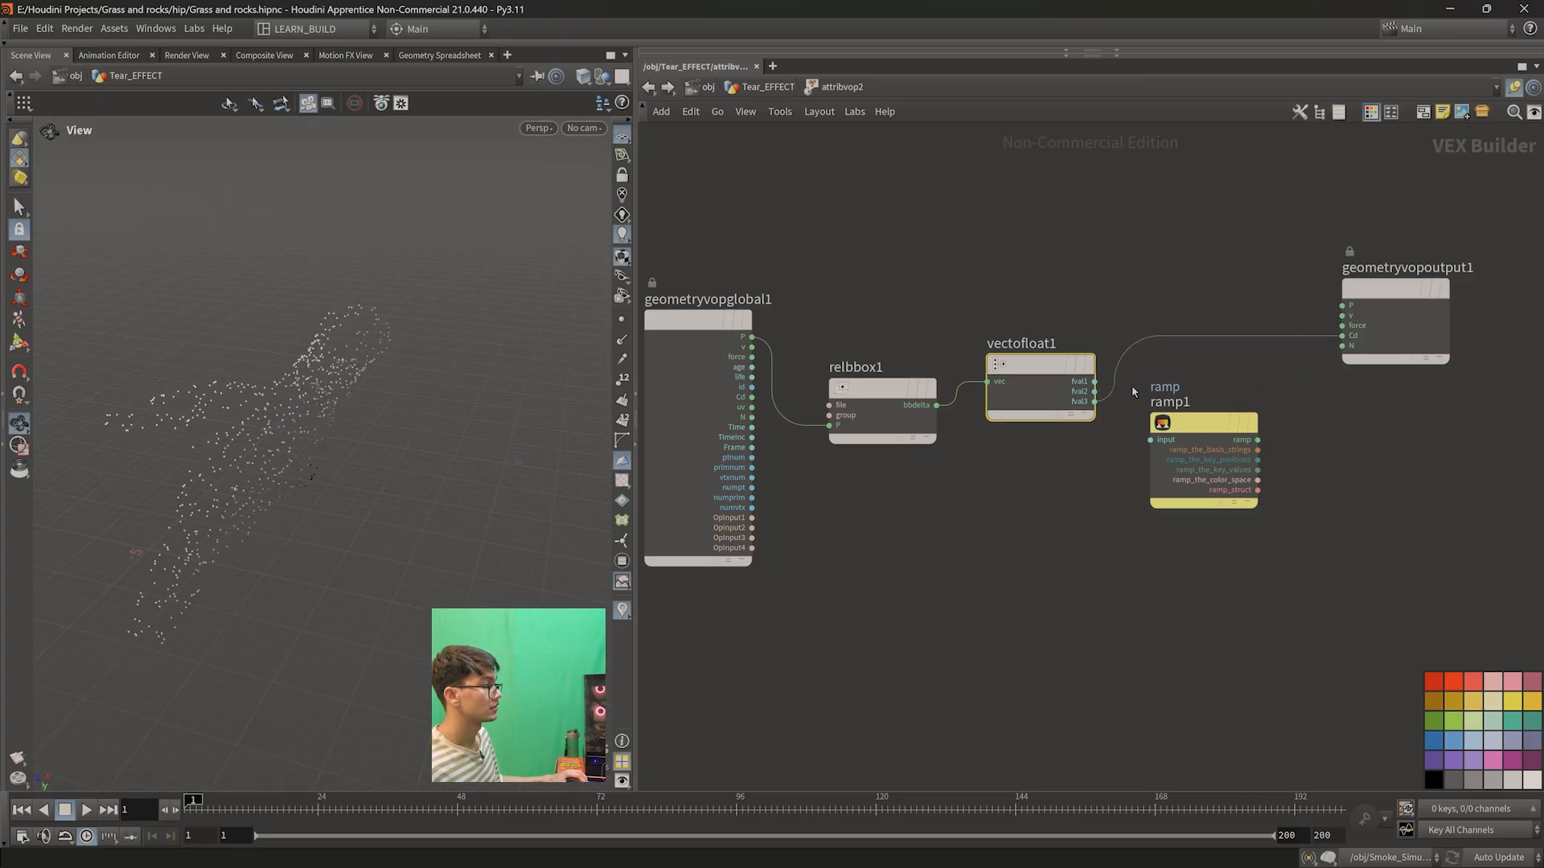
pyautogui.moveTo(1095, 381); pyautogui.dragTo(1341, 335)
pyautogui.moveTo(238, 479); pyautogui.dragTo(93, 413)
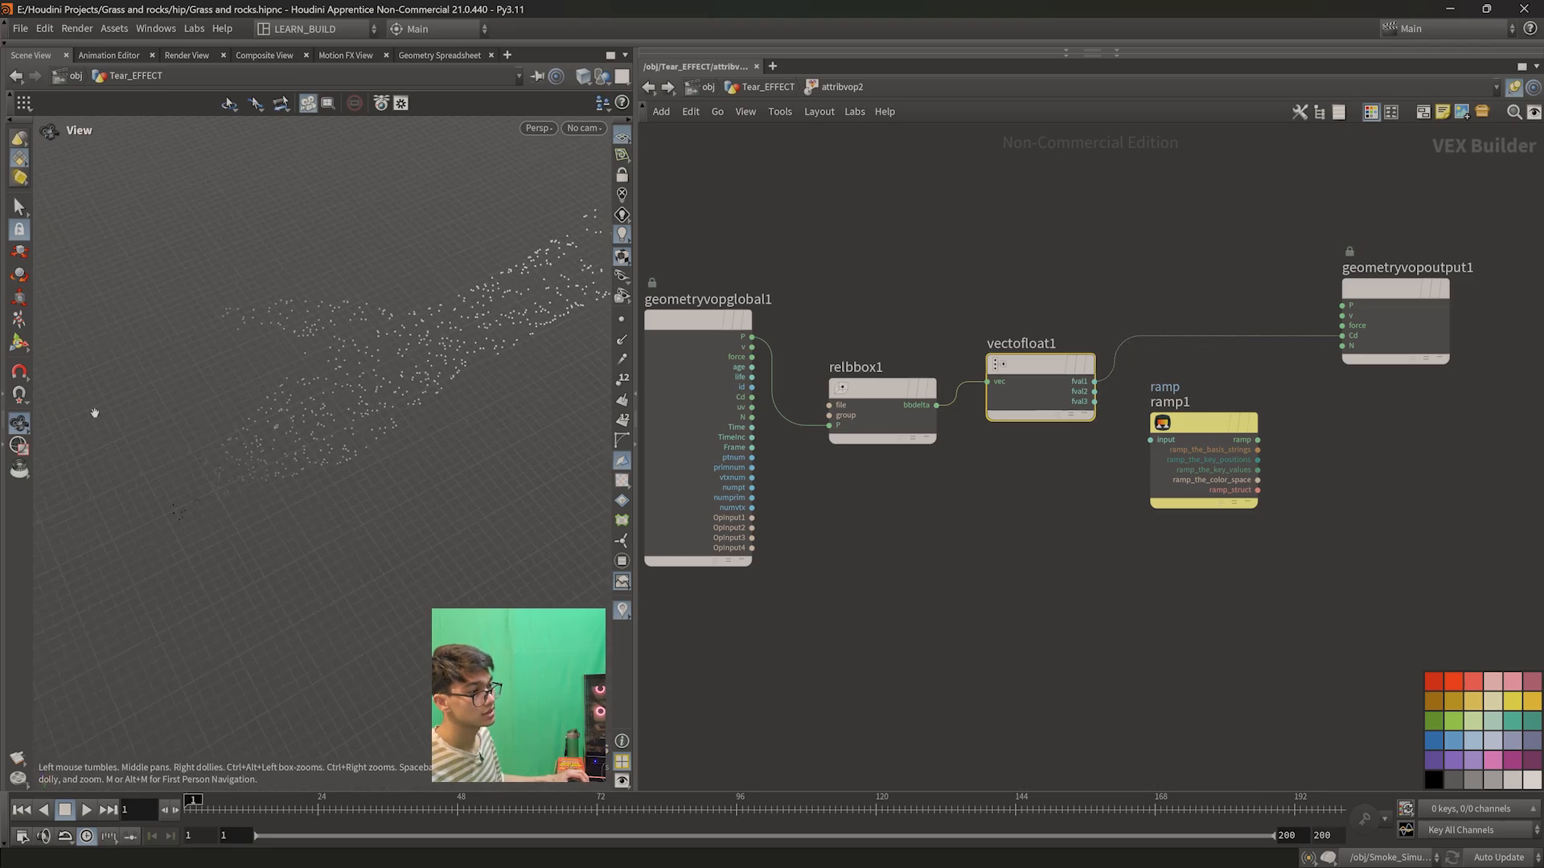
pyautogui.moveTo(263, 634); pyautogui.dragTo(262, 586)
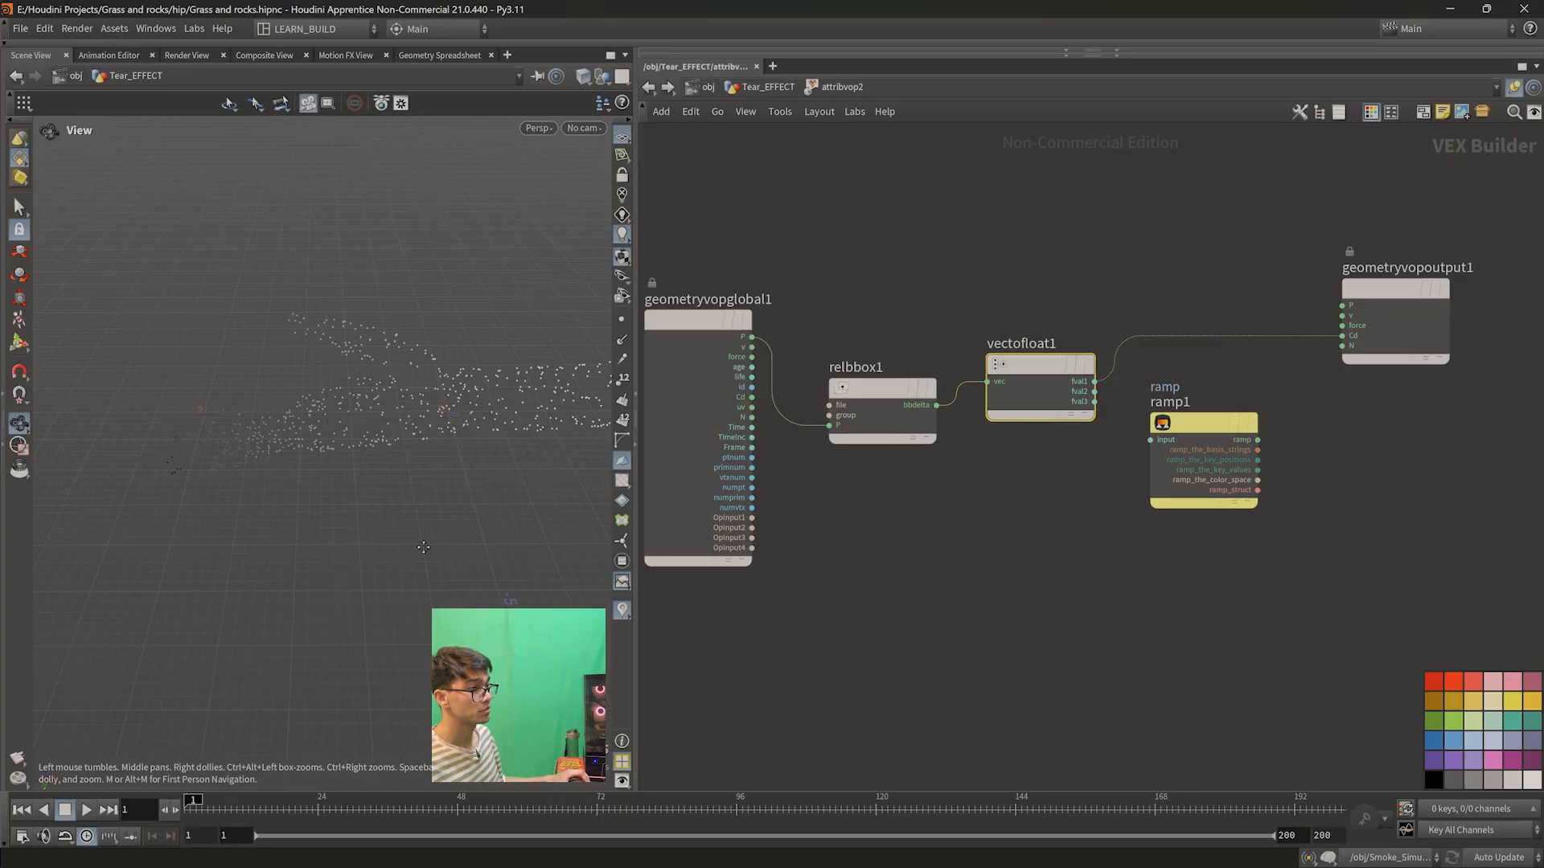
pyautogui.moveTo(378, 567); pyautogui.dragTo(367, 524)
pyautogui.moveTo(246, 580)
pyautogui.mouseDown()
pyautogui.moveTo(275, 553)
pyautogui.moveTo(254, 550)
pyautogui.mouseUp()
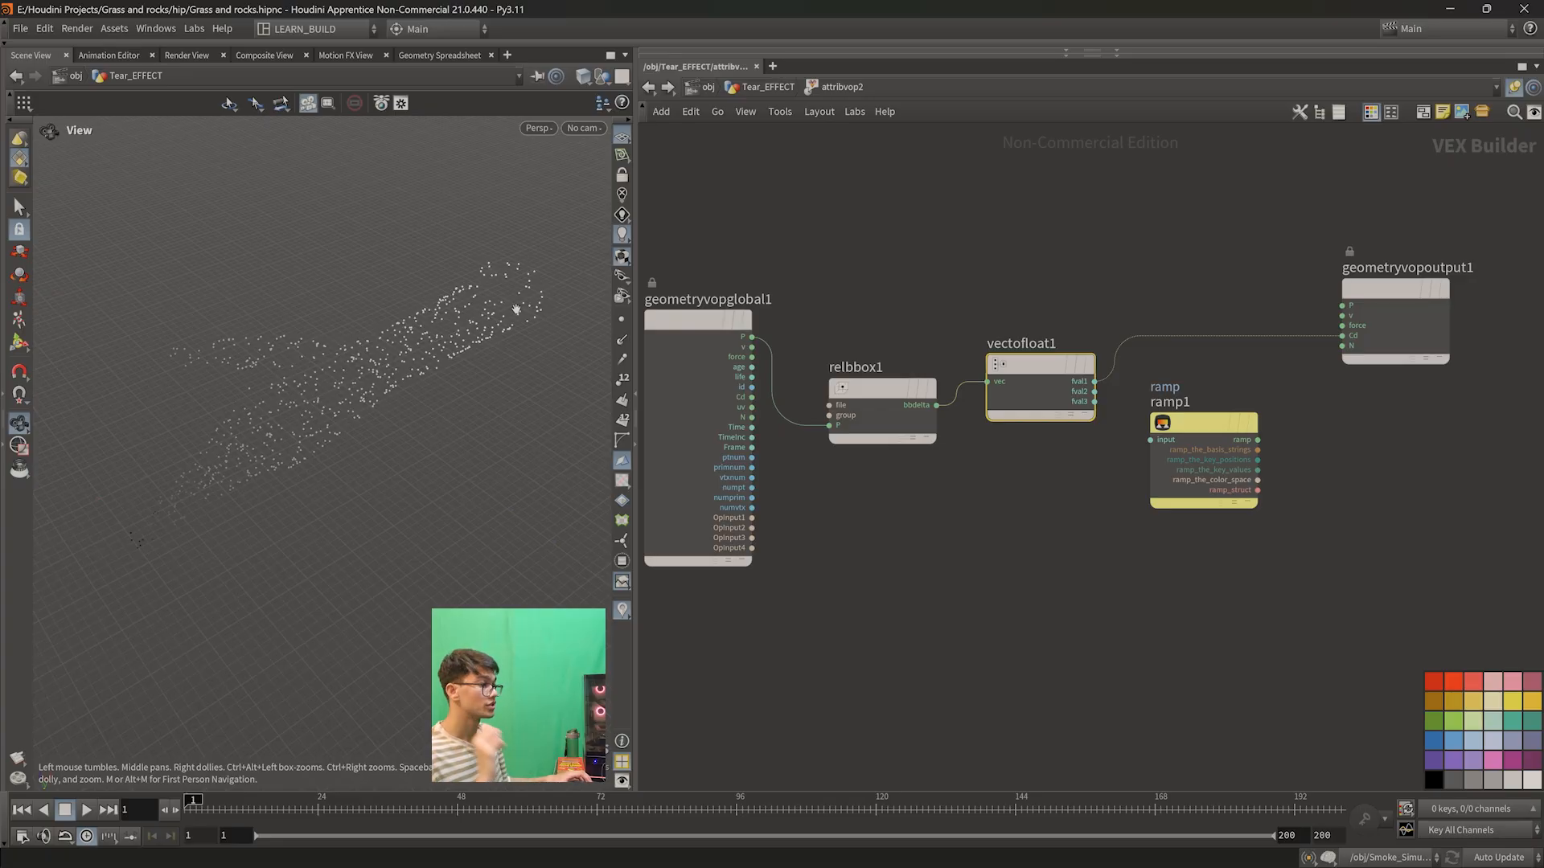
# - Insert ramp1 between vectofloat1's fval1 output and the Cd input, and set its ramp type to Spline Ramp (float)
pyautogui.moveTo(1188, 421); pyautogui.dragTo(1217, 329)
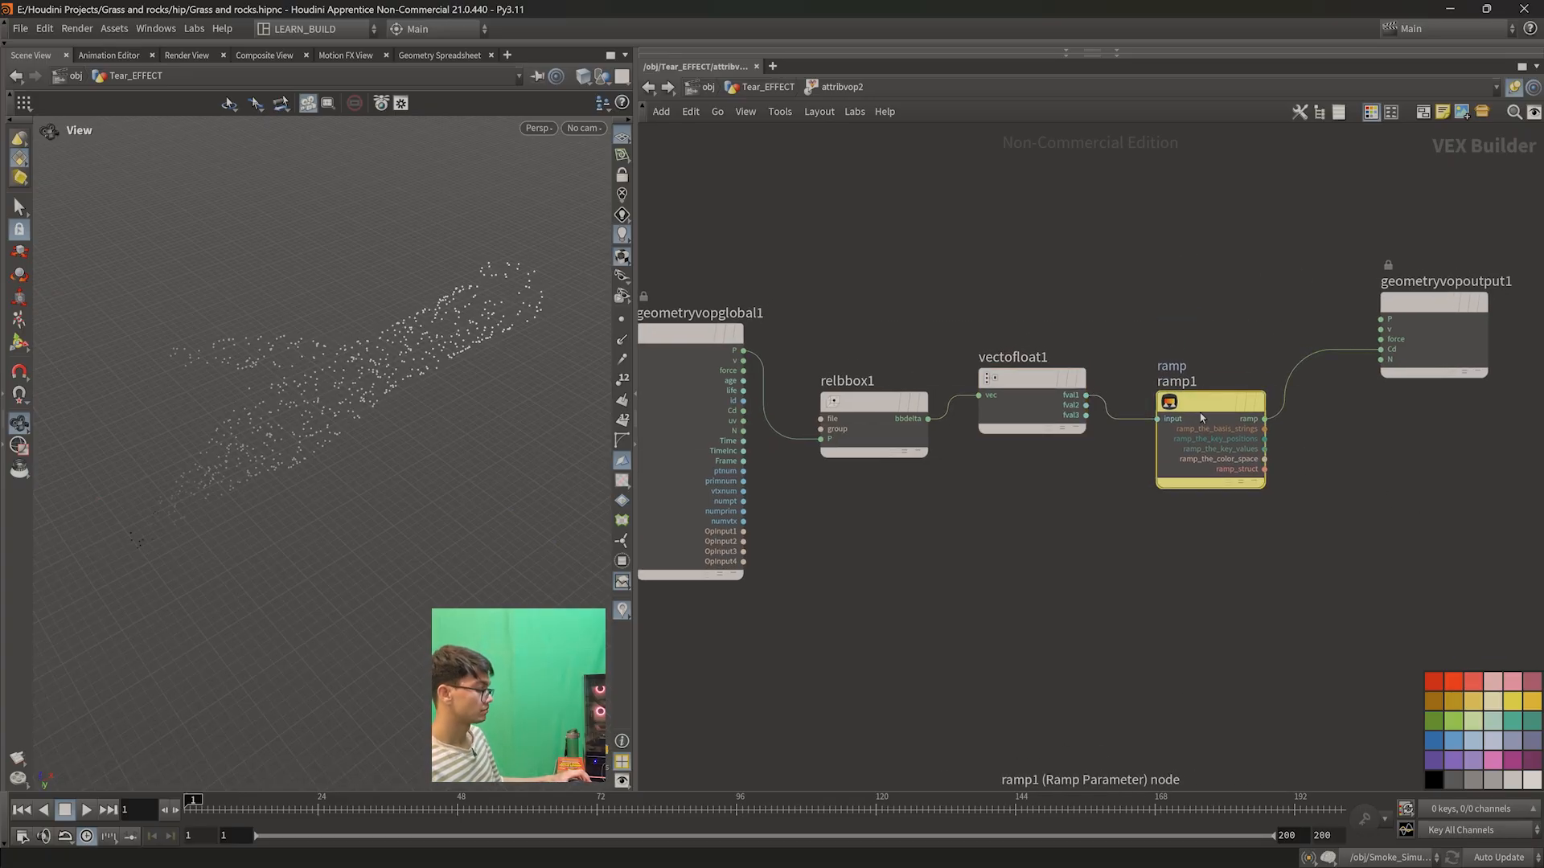
pyautogui.press('p')
pyautogui.moveTo(1005, 551); pyautogui.dragTo(833, 557, button='middle')
pyautogui.scroll(-3, 820, 558)
pyautogui.click(1220, 207)
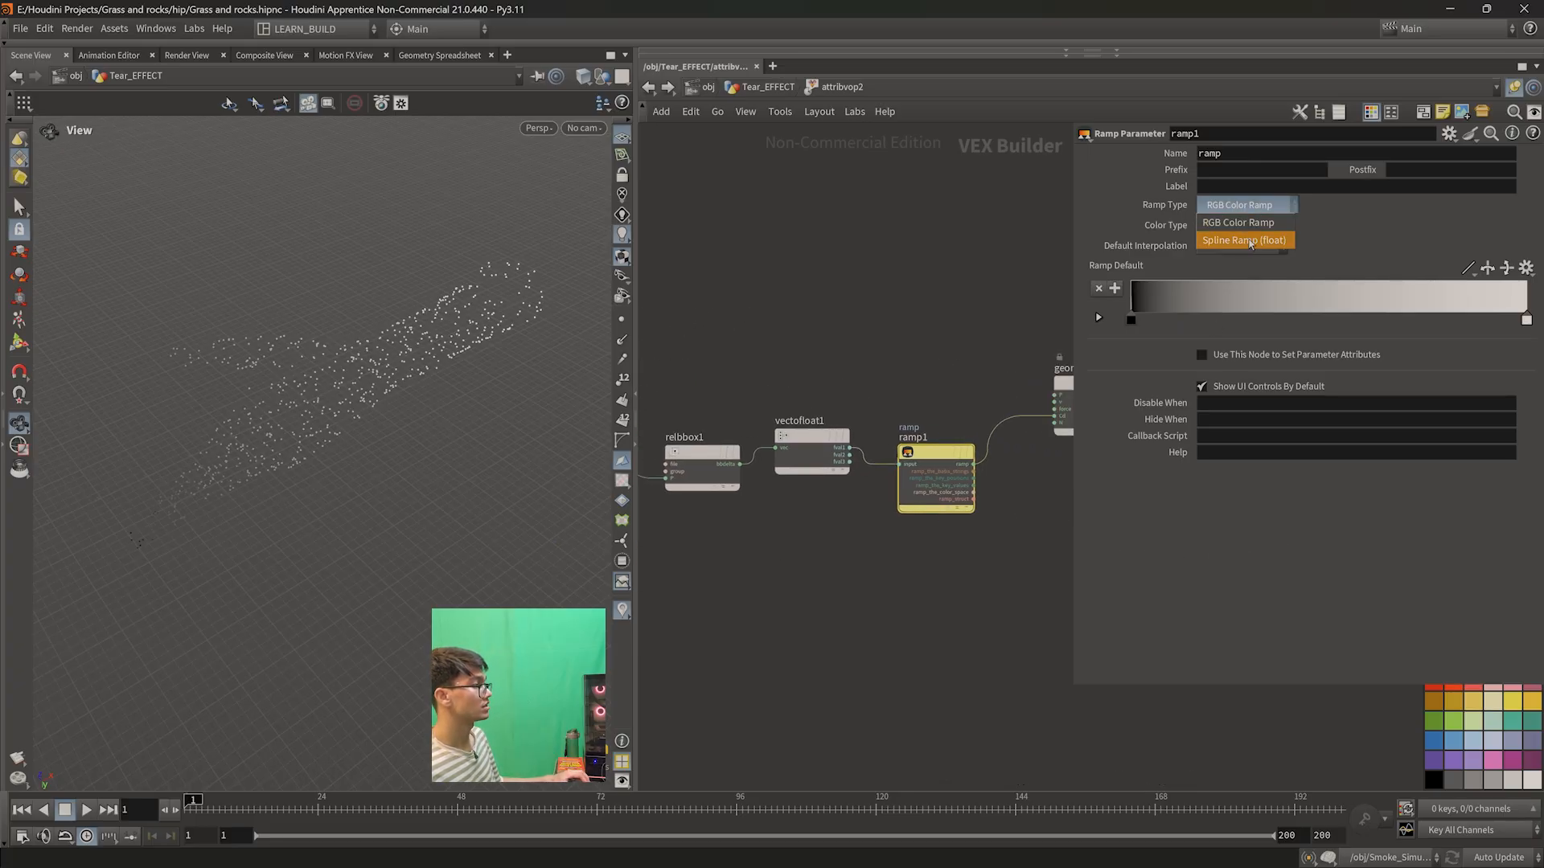
pyautogui.click(1250, 244)
# - Cut the wire between ramp1 and the Cd input, and shift geometryvopoutput1 slightly to make room
pyautogui.moveTo(930, 608)
pyautogui.mouseDown(button='middle')
pyautogui.moveTo(823, 620)
pyautogui.moveTo(796, 654)
pyautogui.moveTo(915, 647)
pyautogui.moveTo(948, 612)
pyautogui.mouseUp(button='middle')
pyautogui.scroll(-1, 885, 626)
pyautogui.scroll(3, 804, 643)
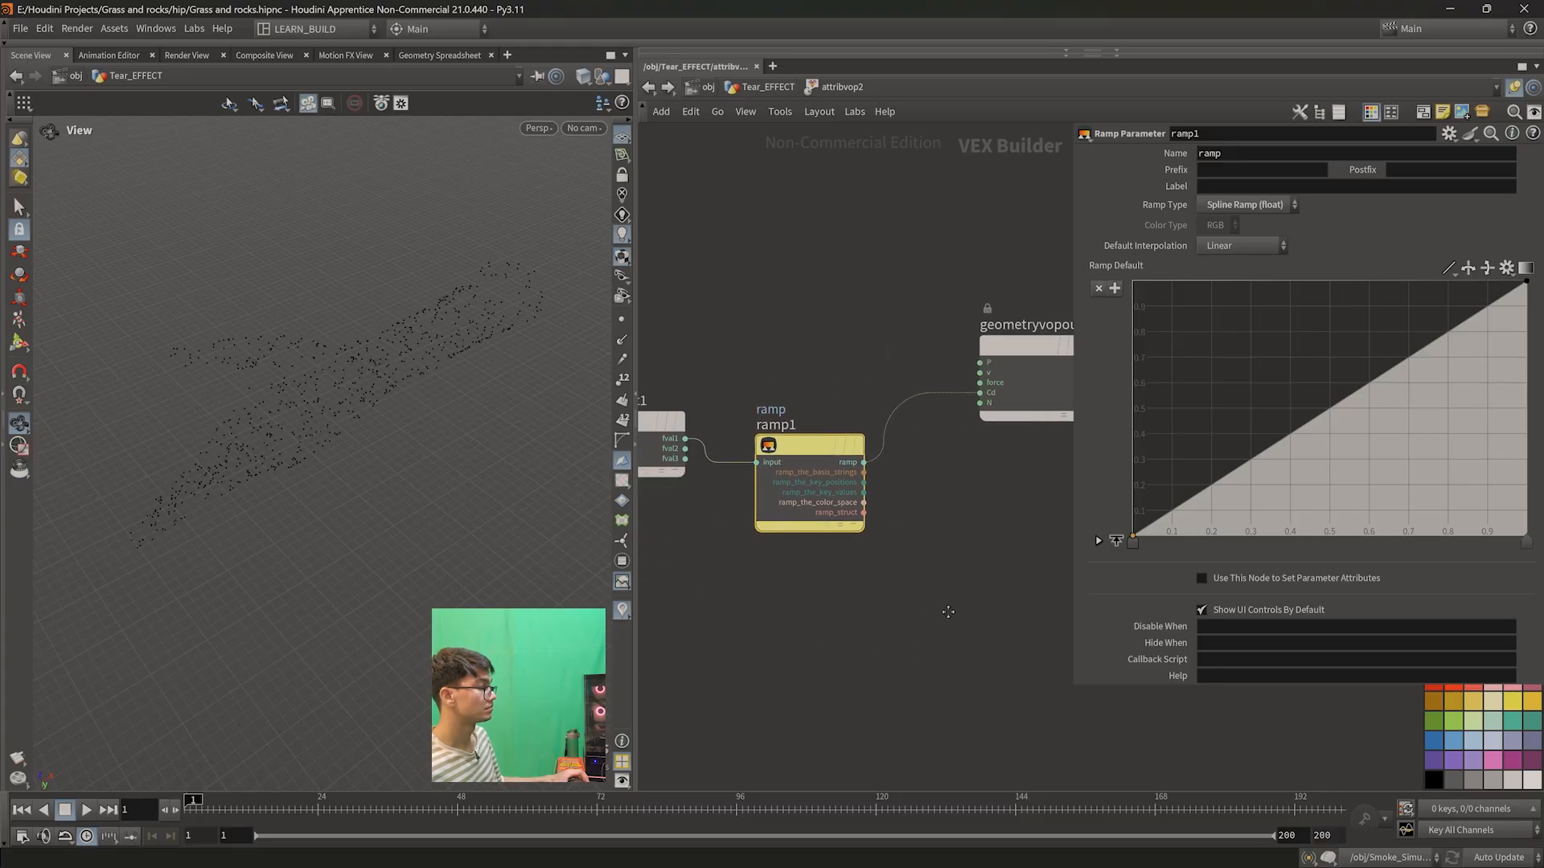
pyautogui.press('y')
pyautogui.moveTo(949, 463); pyautogui.dragTo(873, 410)
pyautogui.scroll(-3, 865, 638)
pyautogui.moveTo(756, 638); pyautogui.dragTo(849, 648, button='middle')
pyautogui.scroll(2, 849, 647)
pyautogui.moveTo(967, 635); pyautogui.dragTo(882, 651, button='middle')
pyautogui.moveTo(1013, 562); pyautogui.dragTo(809, 609, button='middle')
pyautogui.scroll(1, 809, 610)
pyautogui.moveTo(875, 471); pyautogui.dragTo(900, 462)
# - Add a Bind Export node fed by ramp1's ramp output and place it directly beneath geometryvopoutput1
pyautogui.click(709, 531)
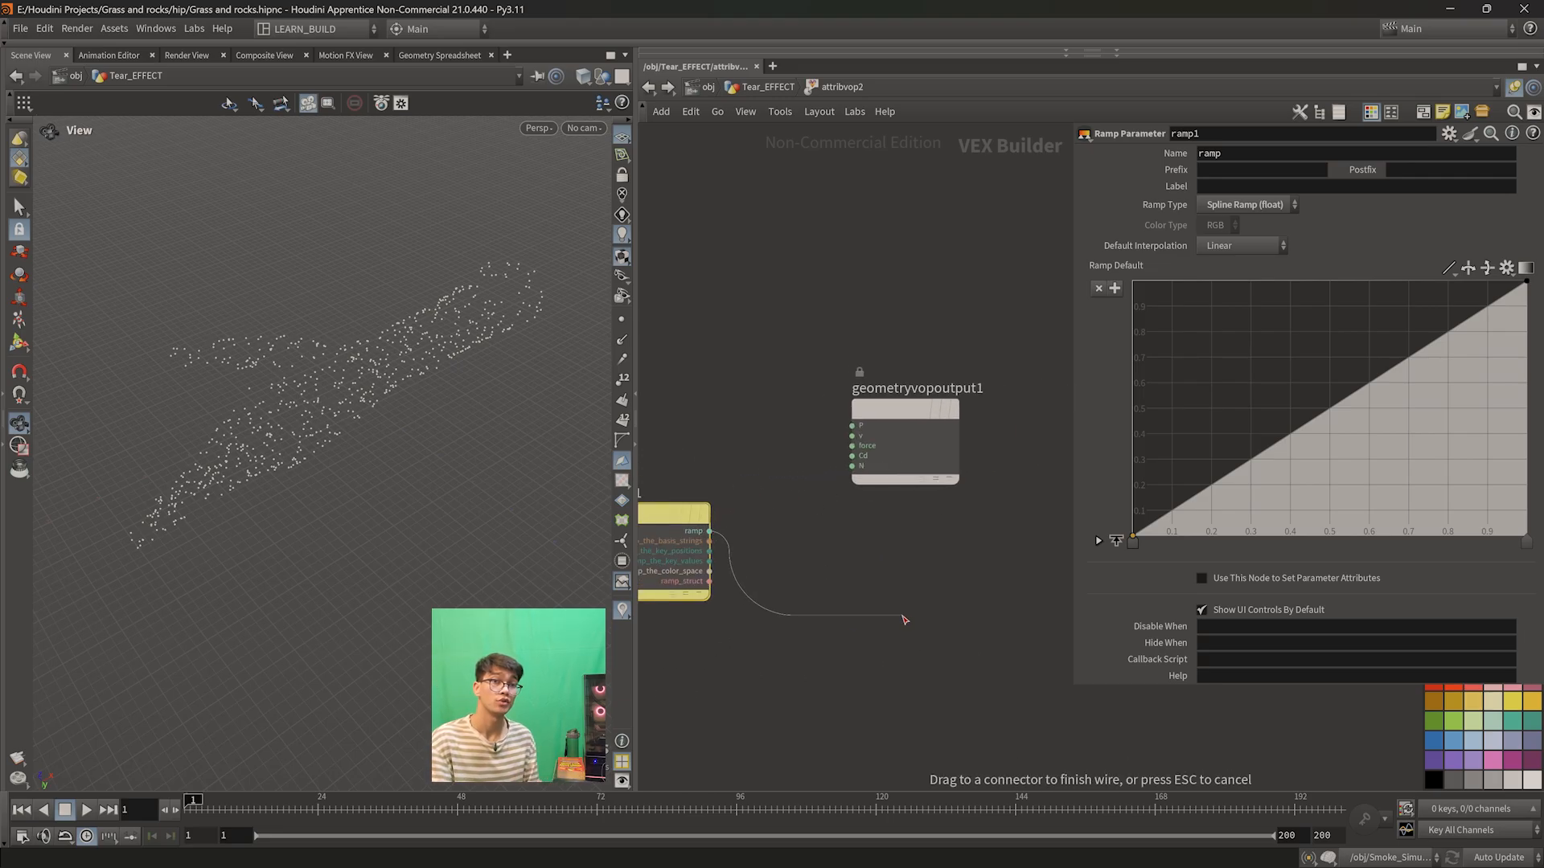
pyautogui.press('Tab')
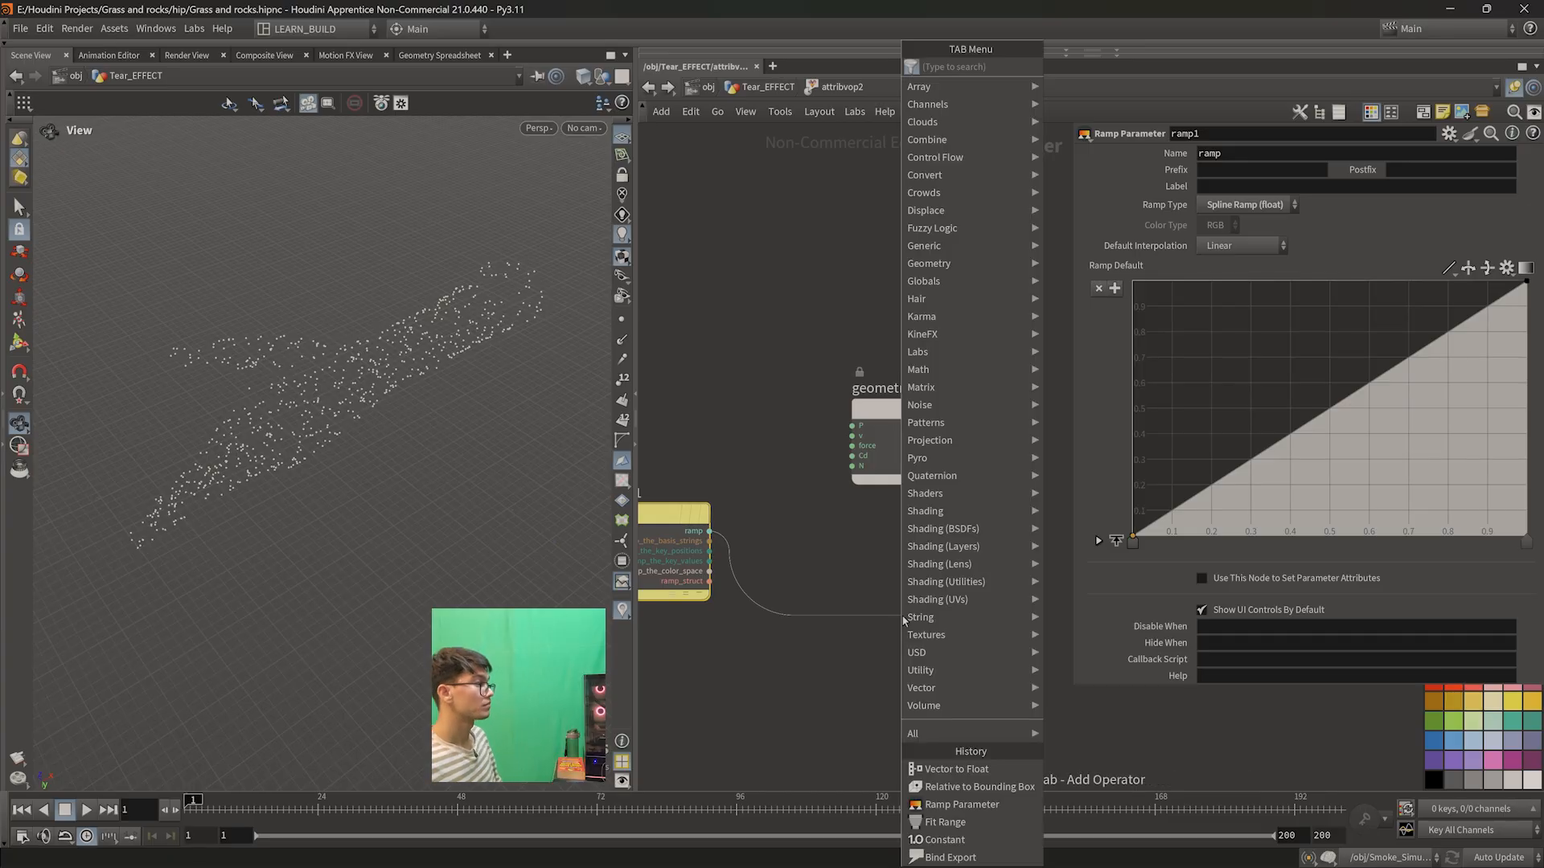
pyautogui.write('bin')
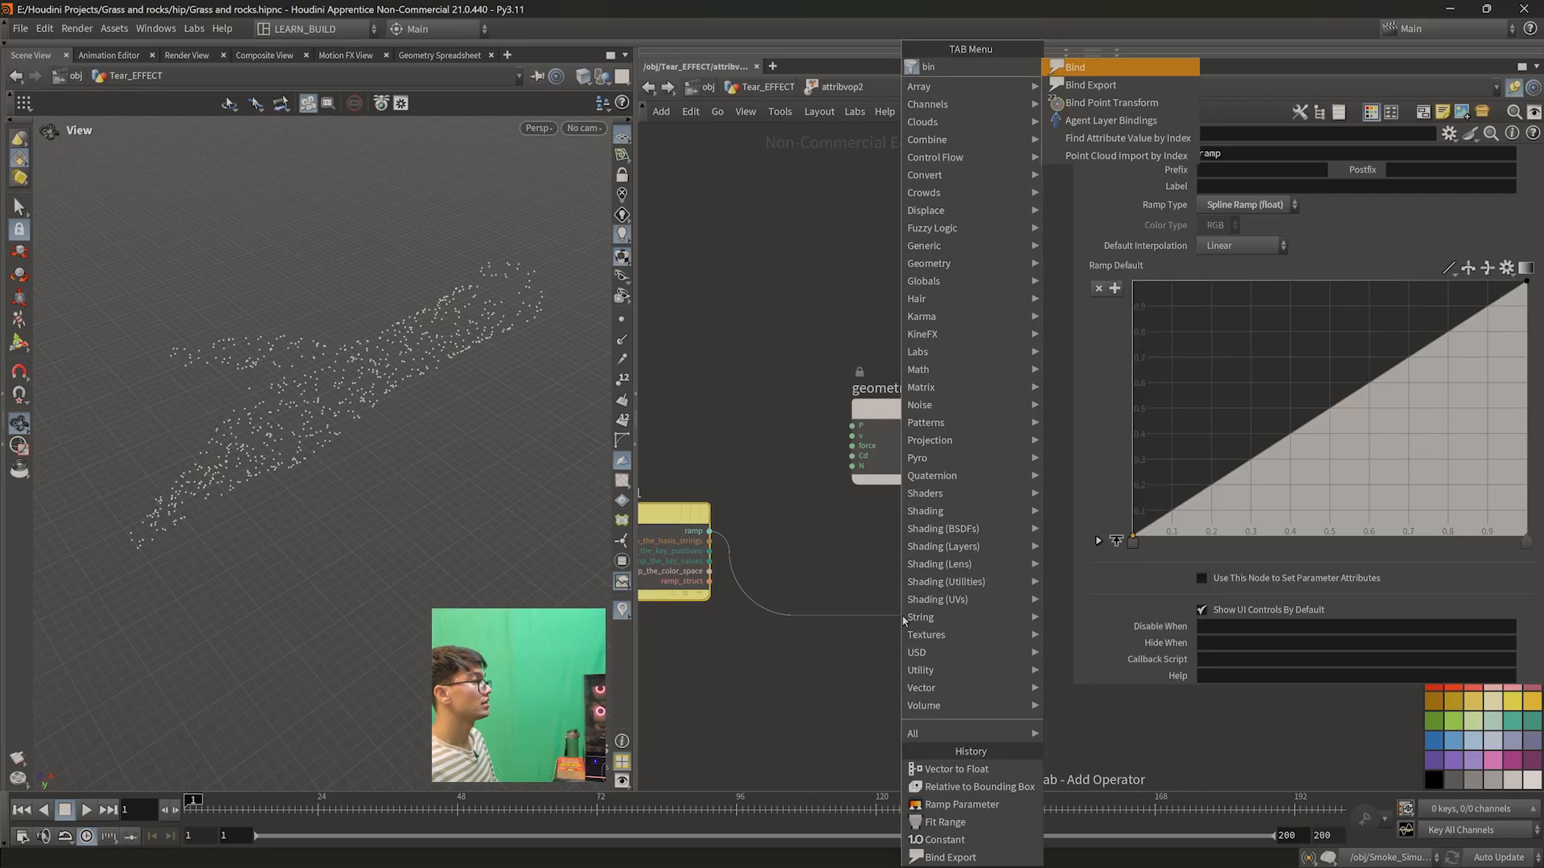
pyautogui.write('d e')
pyautogui.press('Return')
pyautogui.press('Return')
pyautogui.moveTo(899, 622); pyautogui.dragTo(902, 591)
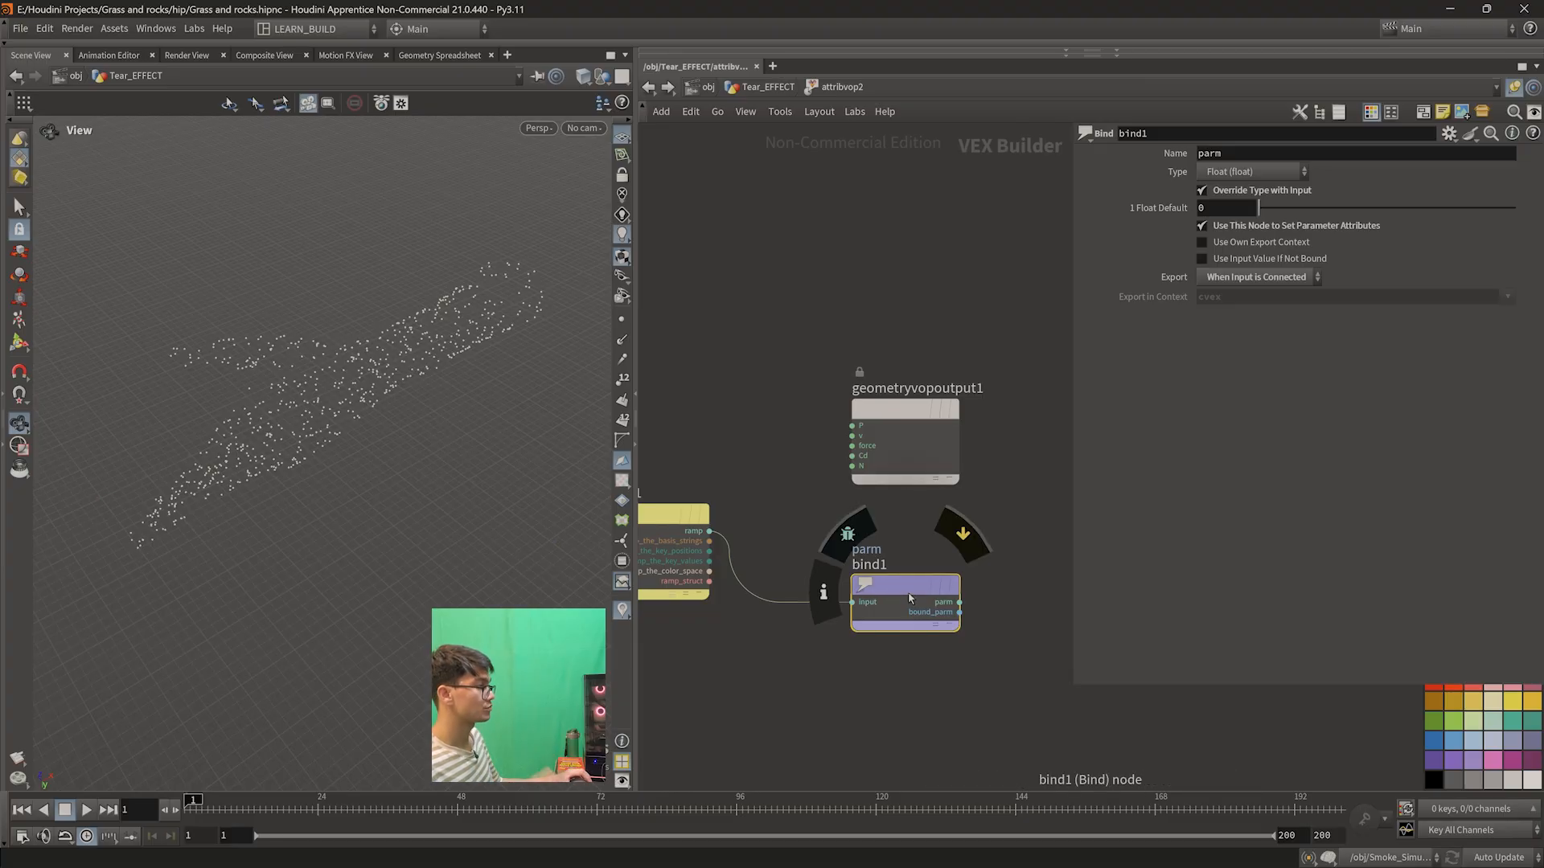
# - Name the attribute exported by bind1 Scatter_density
pyautogui.click(1245, 153)
pyautogui.write('disn')
pyautogui.press('BackSpace')
pyautogui.press('BackSpace')
pyautogui.press('BackSpace')
pyautogui.write('esn')
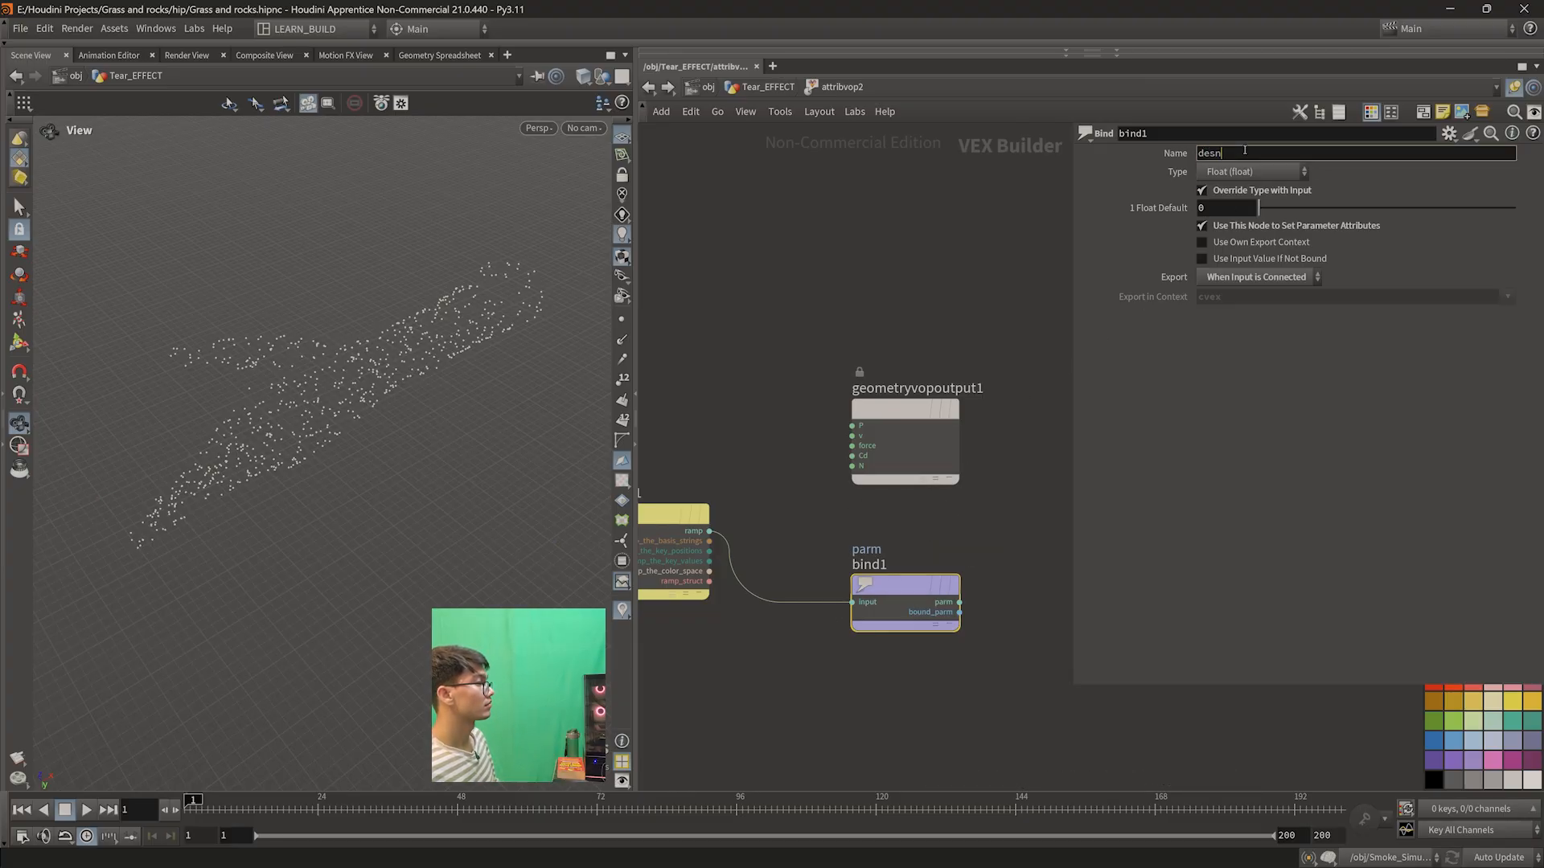
pyautogui.press('BackSpace')
pyautogui.press('BackSpace')
pyautogui.write('nsty')
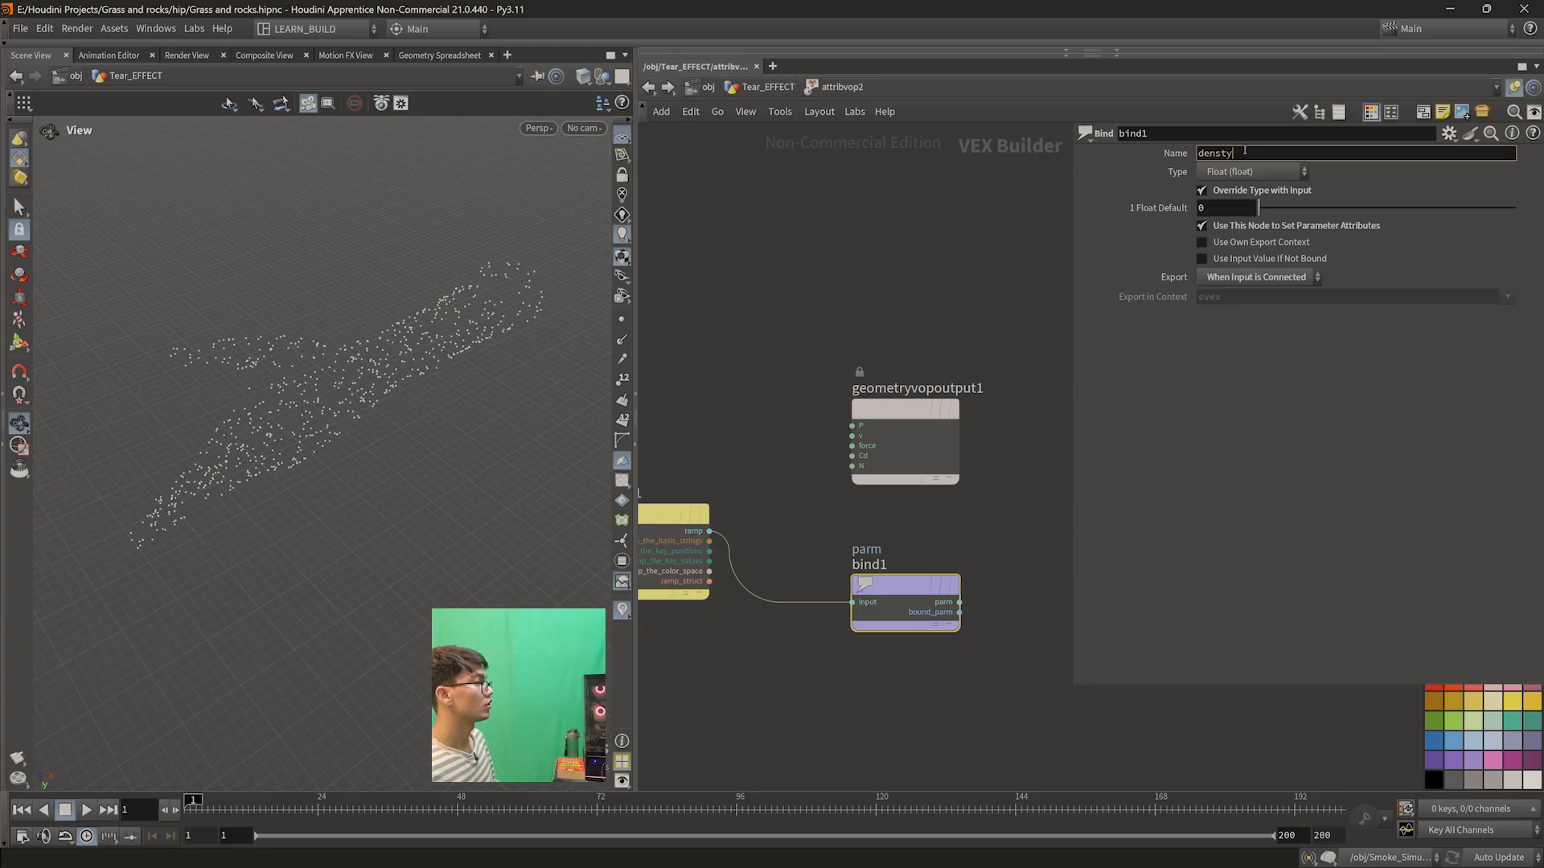
pyautogui.write('ity')
pyautogui.press('BackSpace')
pyautogui.press('BackSpace')
pyautogui.press('BackSpace')
pyautogui.press('BackSpace')
pyautogui.press('BackSpace')
pyautogui.press('BackSpace')
pyautogui.press('BackSpace')
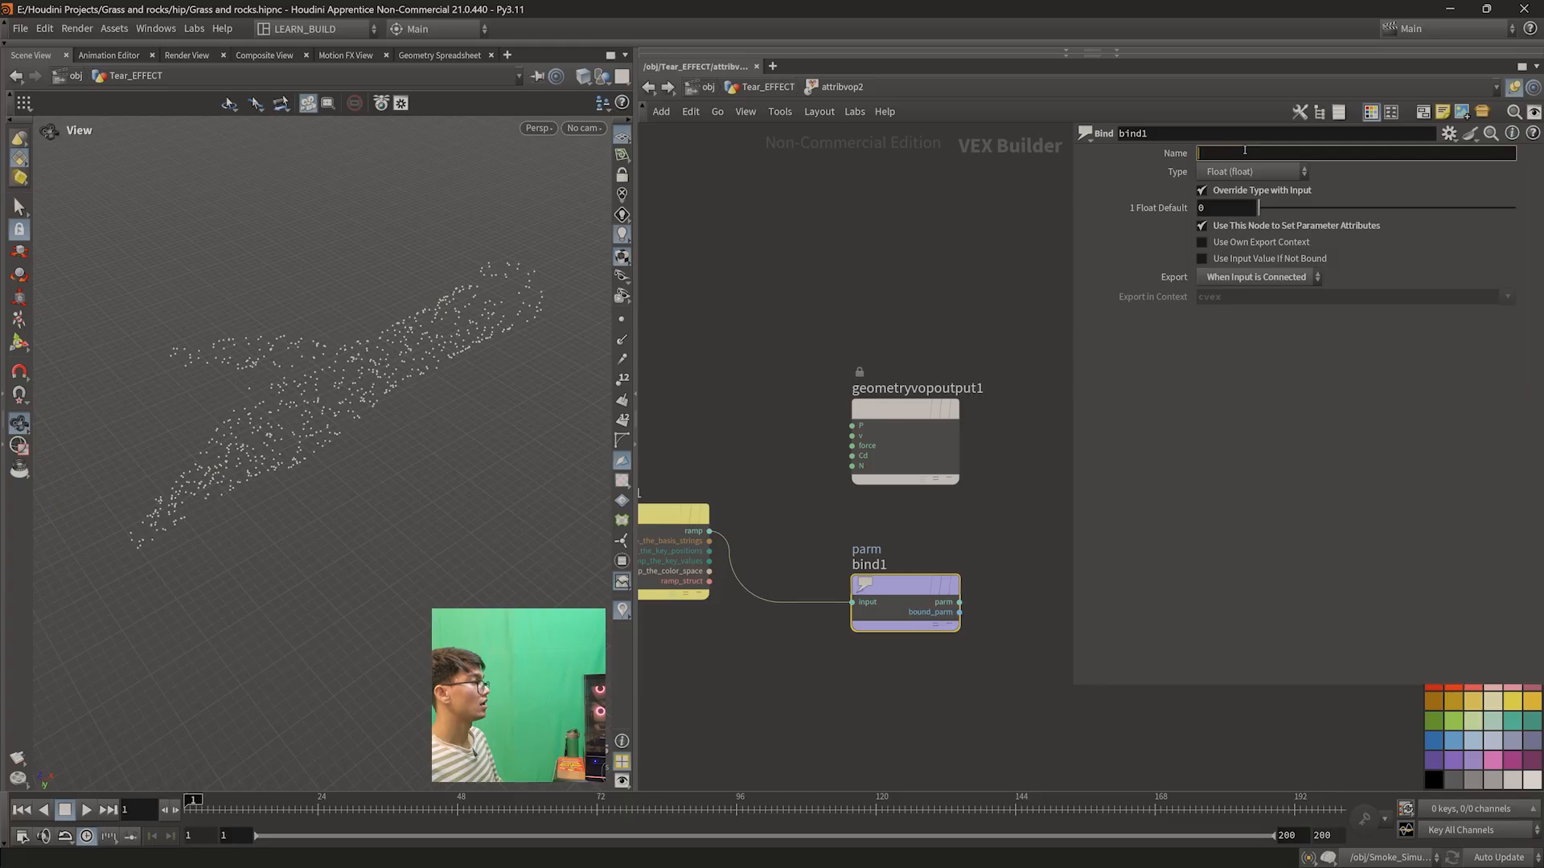
pyautogui.write('Scatter')
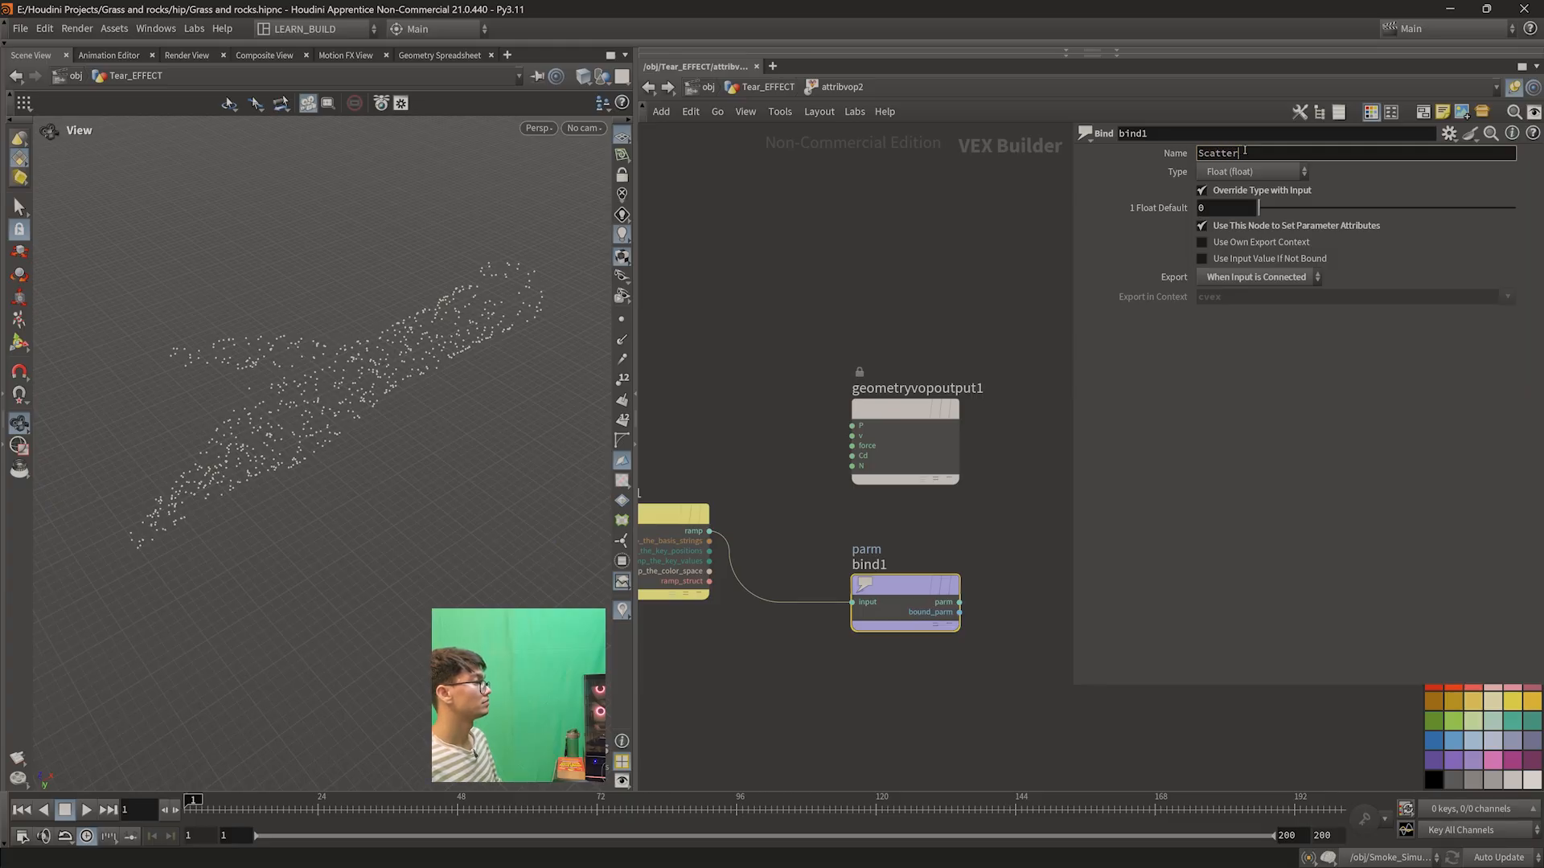
pyautogui.write('_density')
pyautogui.press('Return')
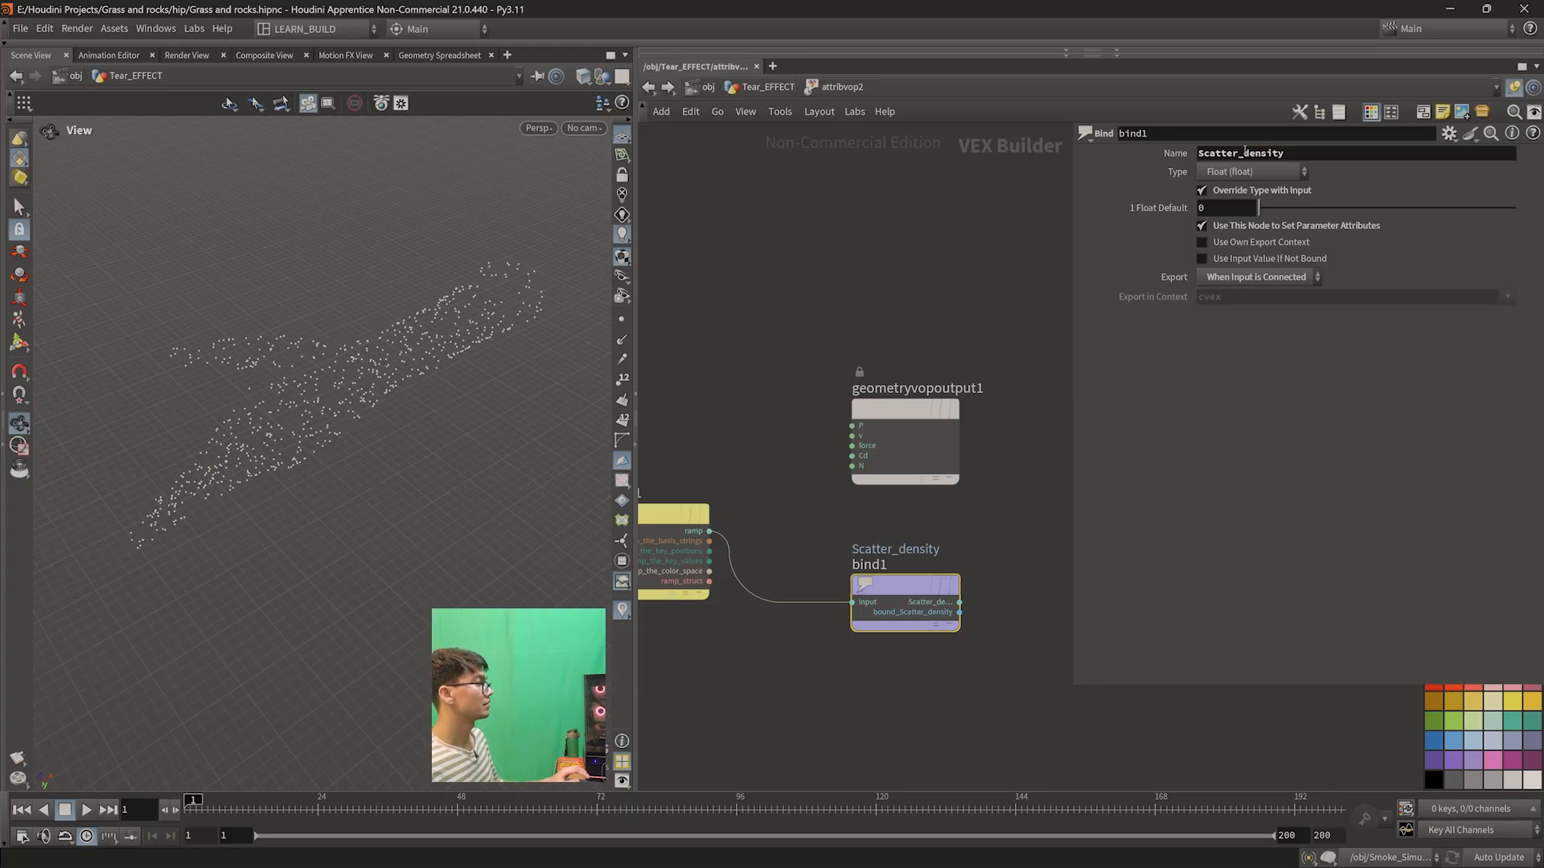
# - Shift ramp1 slightly in the network and enlarge its parameter area to show a taller ramp graph
pyautogui.moveTo(1018, 574); pyautogui.dragTo(1021, 536, button='middle')
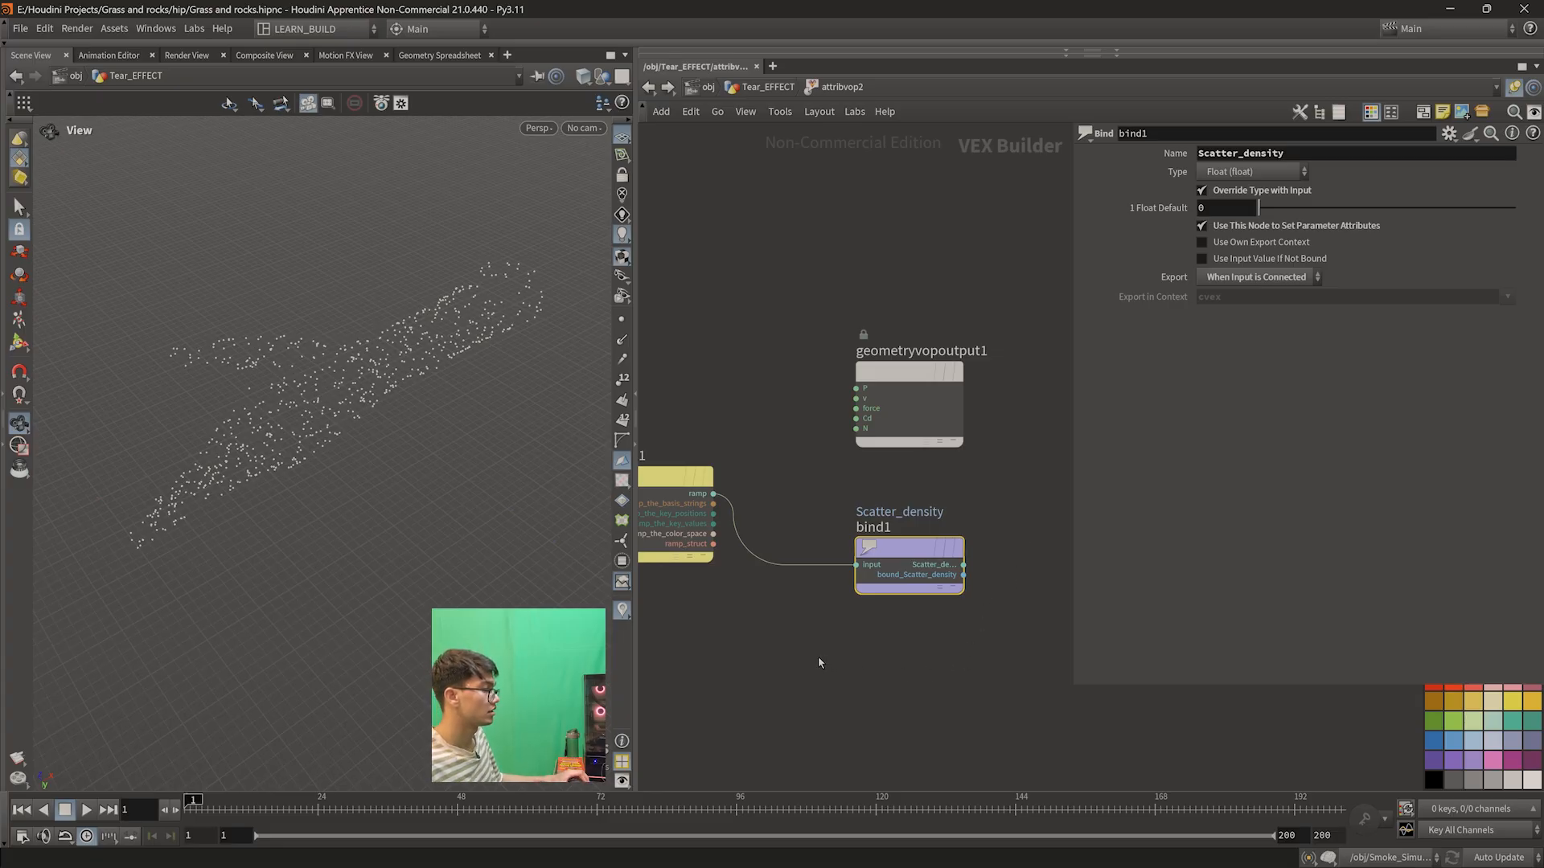
pyautogui.moveTo(818, 657); pyautogui.dragTo(874, 649, button='middle')
pyautogui.moveTo(865, 445); pyautogui.dragTo(1061, 635)
pyautogui.scroll(-2, 858, 674)
pyautogui.moveTo(859, 674); pyautogui.dragTo(985, 680, button='middle')
pyautogui.moveTo(869, 506); pyautogui.dragTo(892, 491)
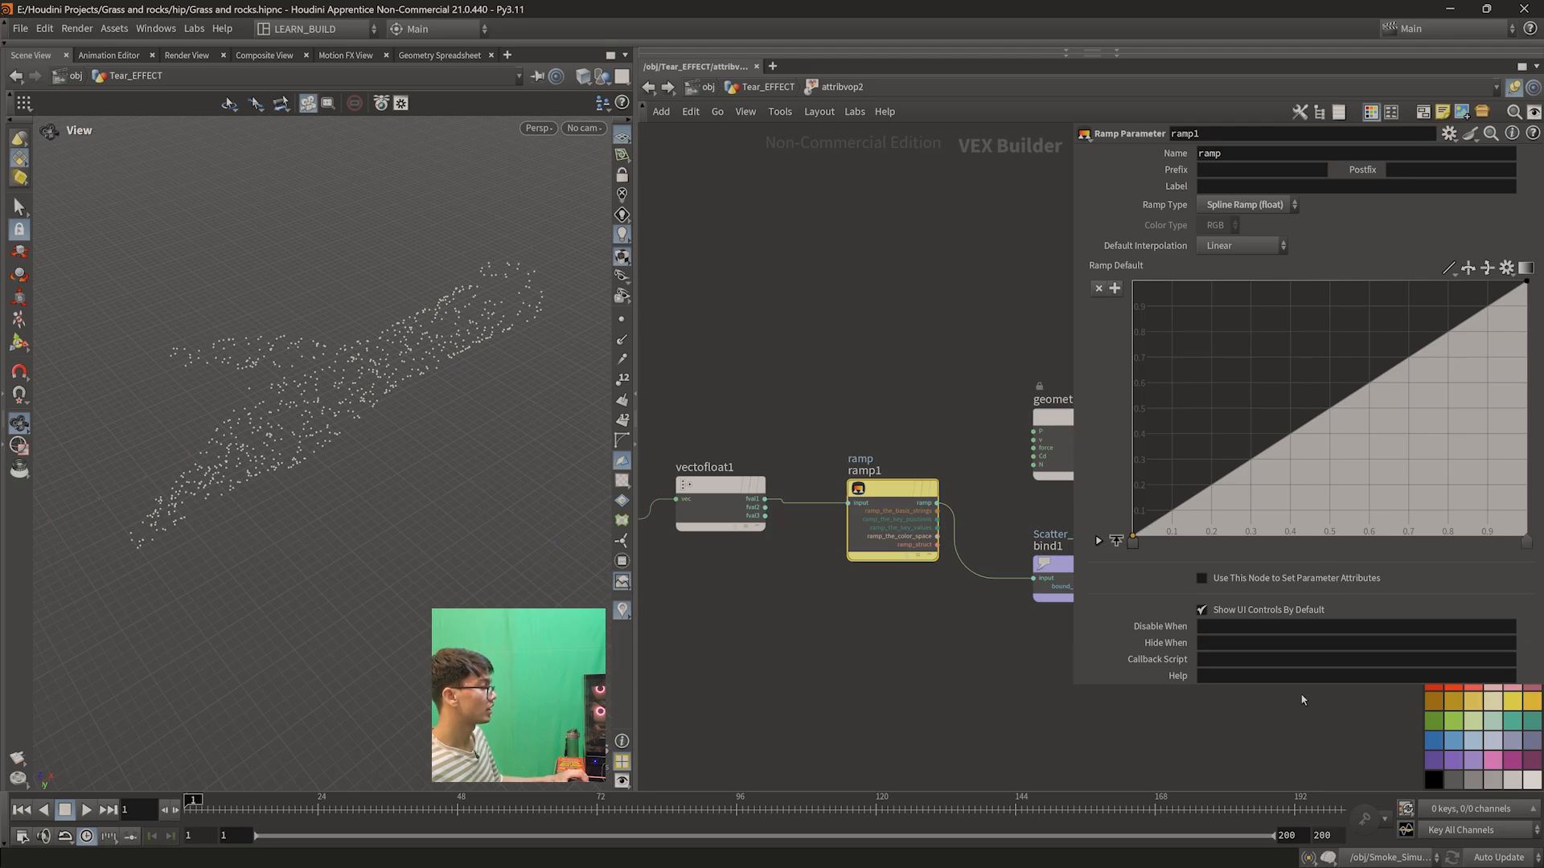
pyautogui.moveTo(1301, 691); pyautogui.dragTo(1296, 760)
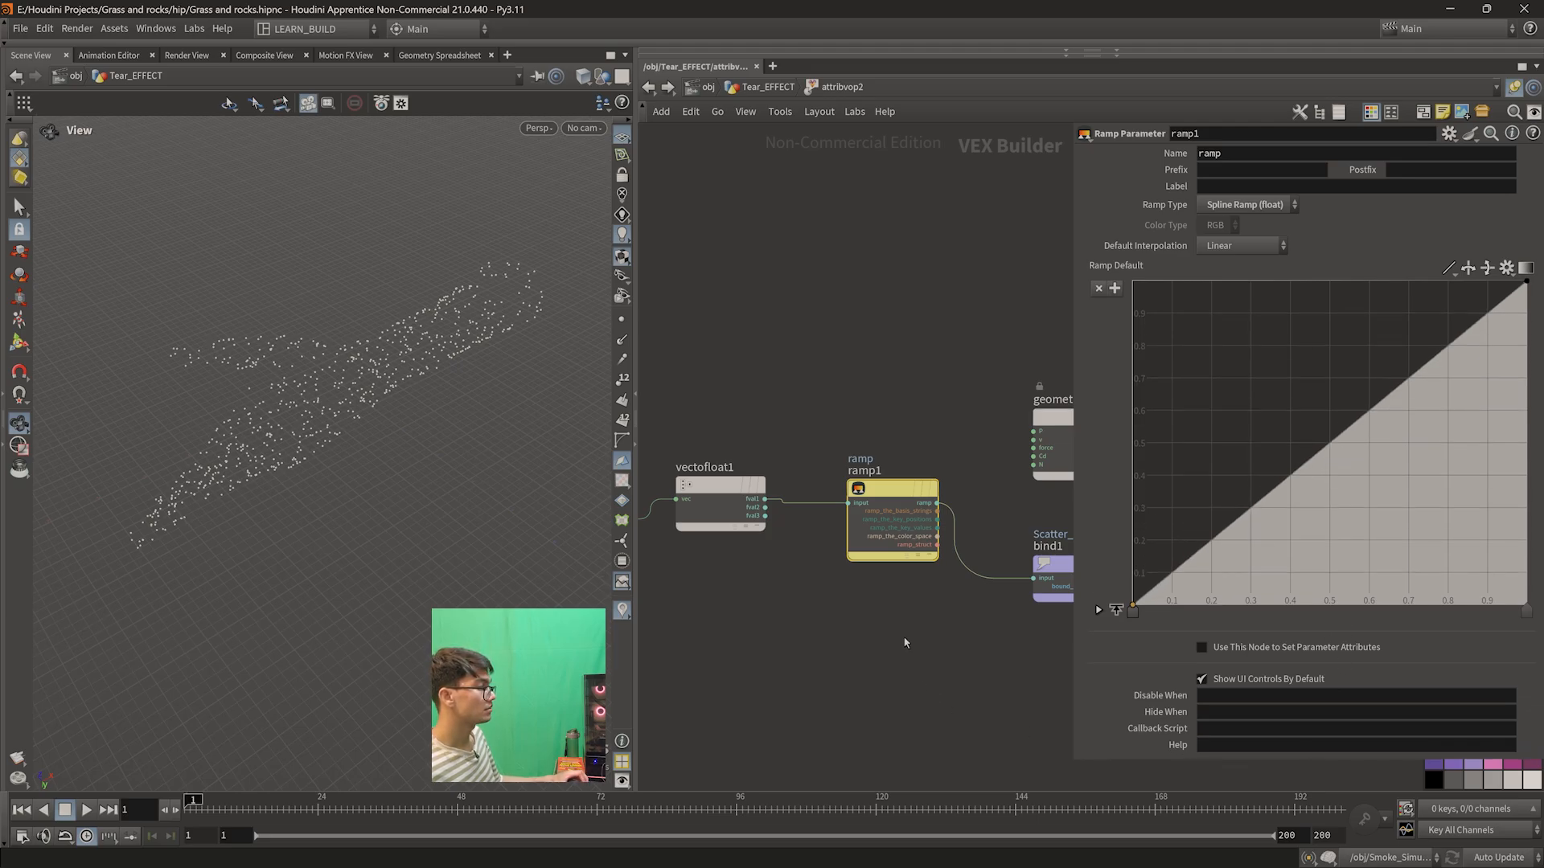
# - Move bind1 farther from ramp1 and insert a Fit Range node on the wire between them
pyautogui.scroll(2, 923, 638)
pyautogui.moveTo(1066, 648); pyautogui.dragTo(835, 600, button='middle')
pyautogui.scroll(-2, 917, 634)
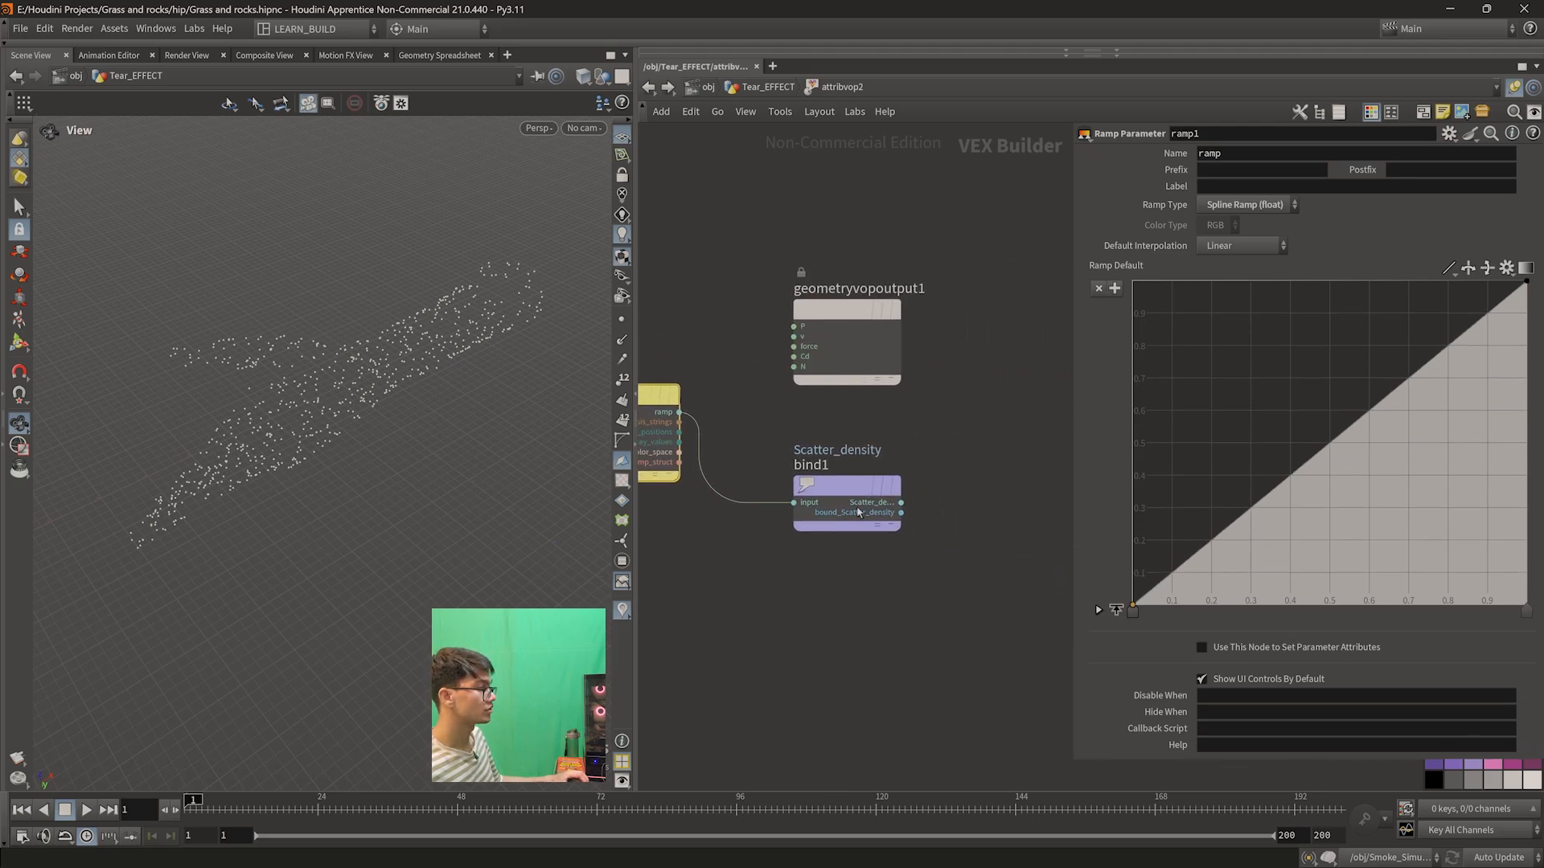
pyautogui.moveTo(840, 485); pyautogui.dragTo(1026, 491)
pyautogui.press('Tab')
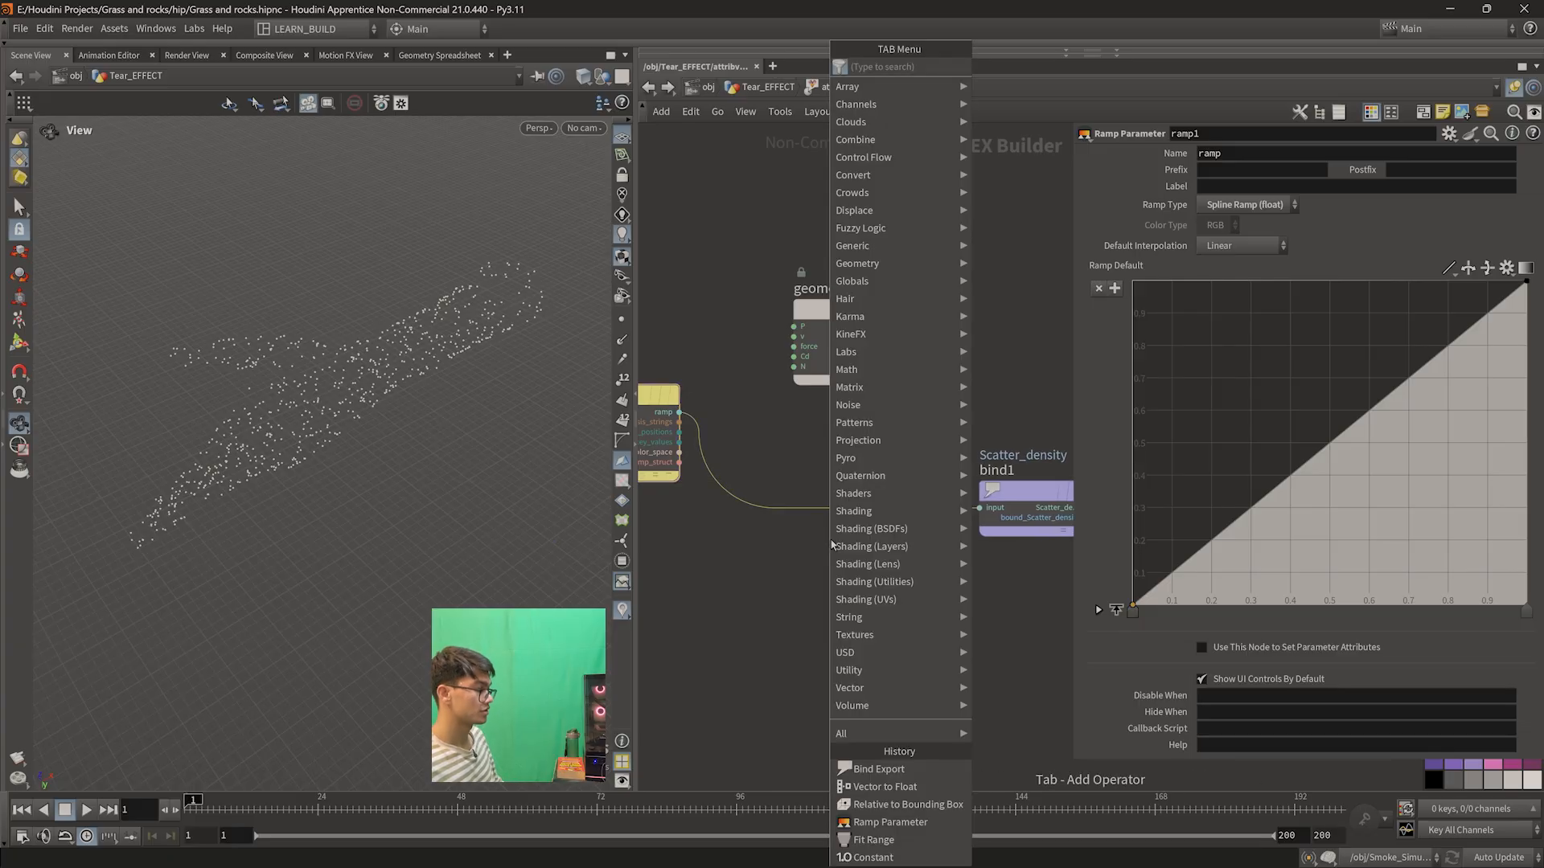
pyautogui.write('fit')
pyautogui.press('Return')
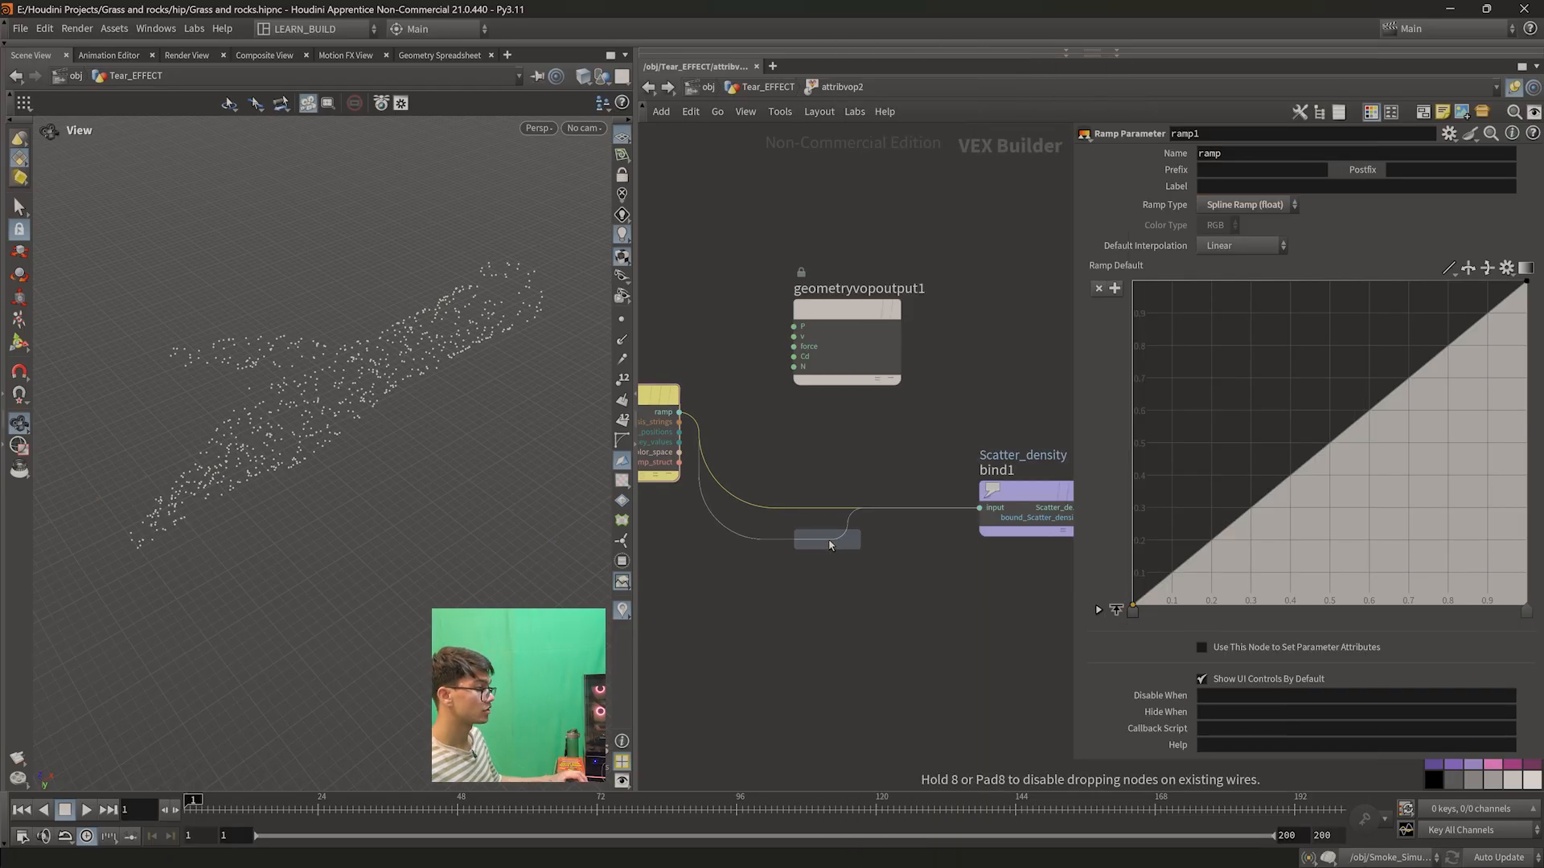
pyautogui.click(851, 544)
pyautogui.moveTo(851, 544); pyautogui.dragTo(861, 513)
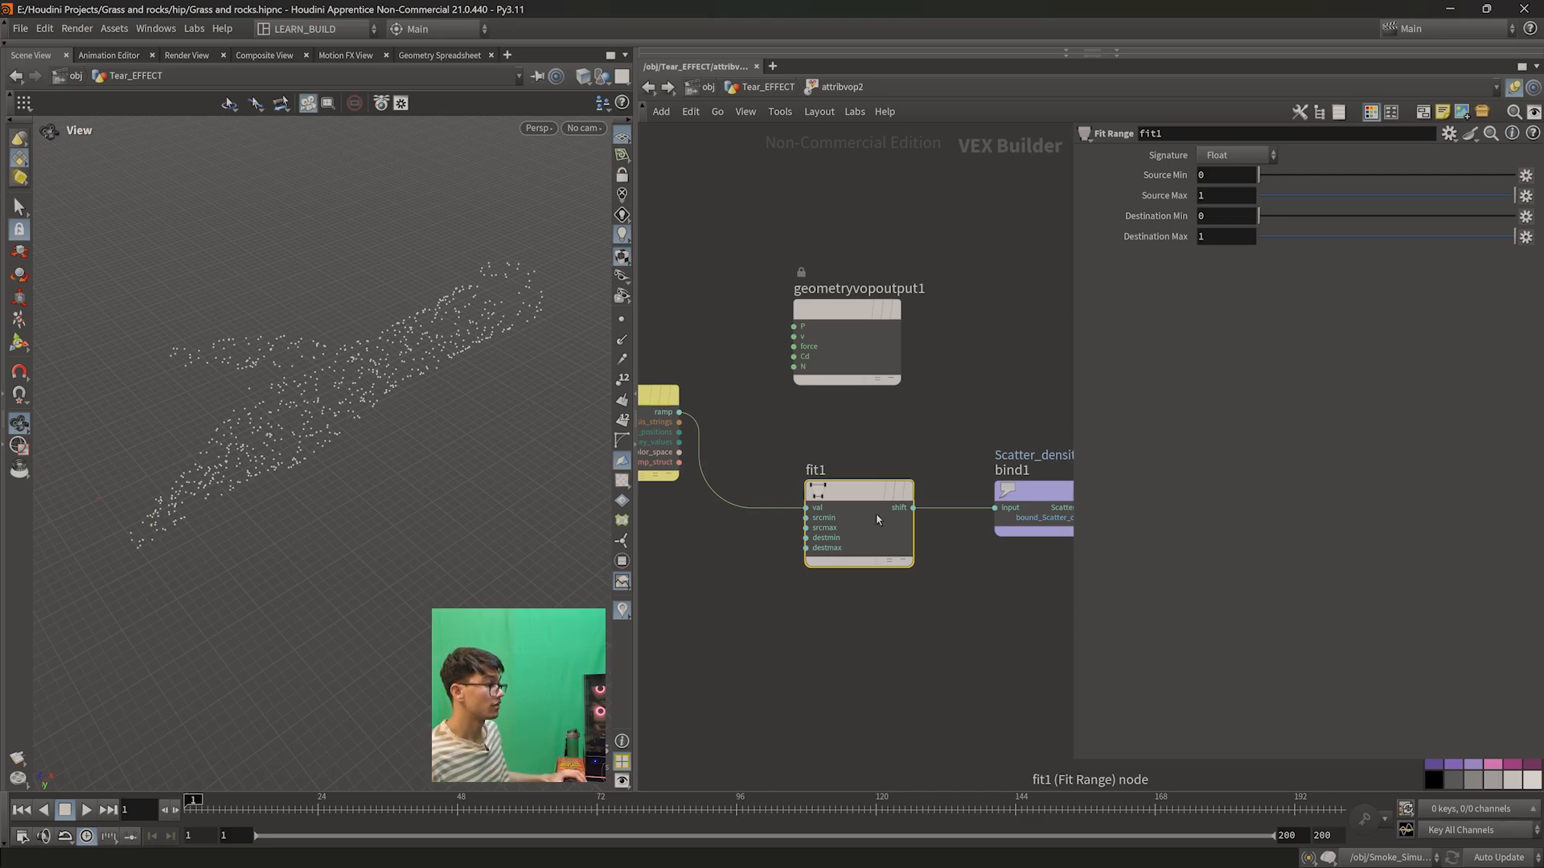
# - Move the Fit Range node slightly up and closer to bind1, keeping it selected
pyautogui.click(911, 652)
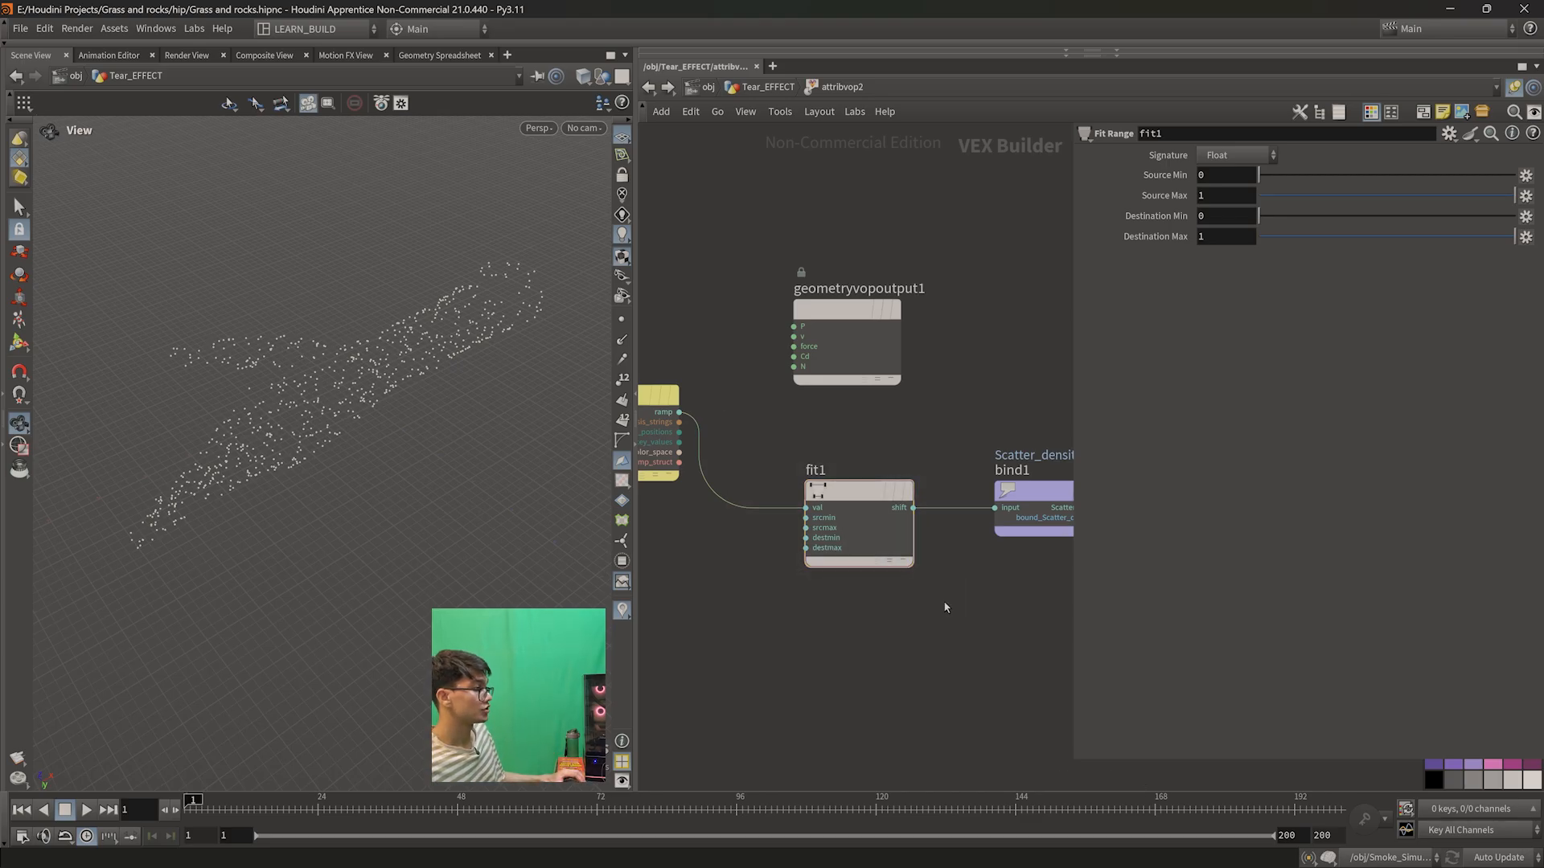
pyautogui.moveTo(860, 500); pyautogui.dragTo(878, 470)
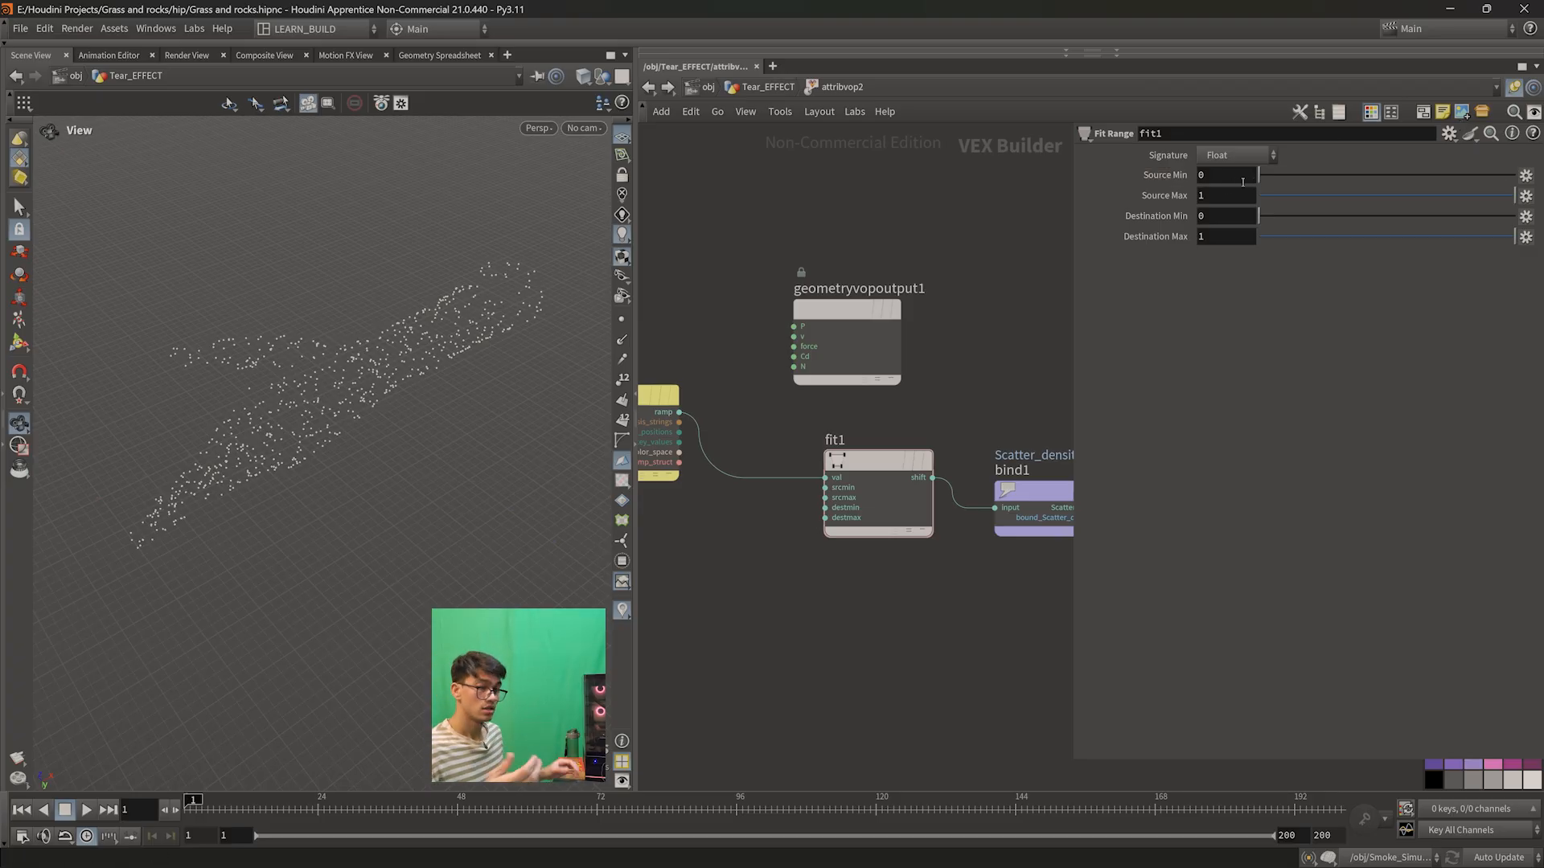
pyautogui.scroll(-1, 831, 685)
pyautogui.moveTo(831, 685); pyautogui.dragTo(900, 702, button='middle')
pyautogui.moveTo(690, 319); pyautogui.dragTo(797, 682)
pyautogui.click(920, 535)
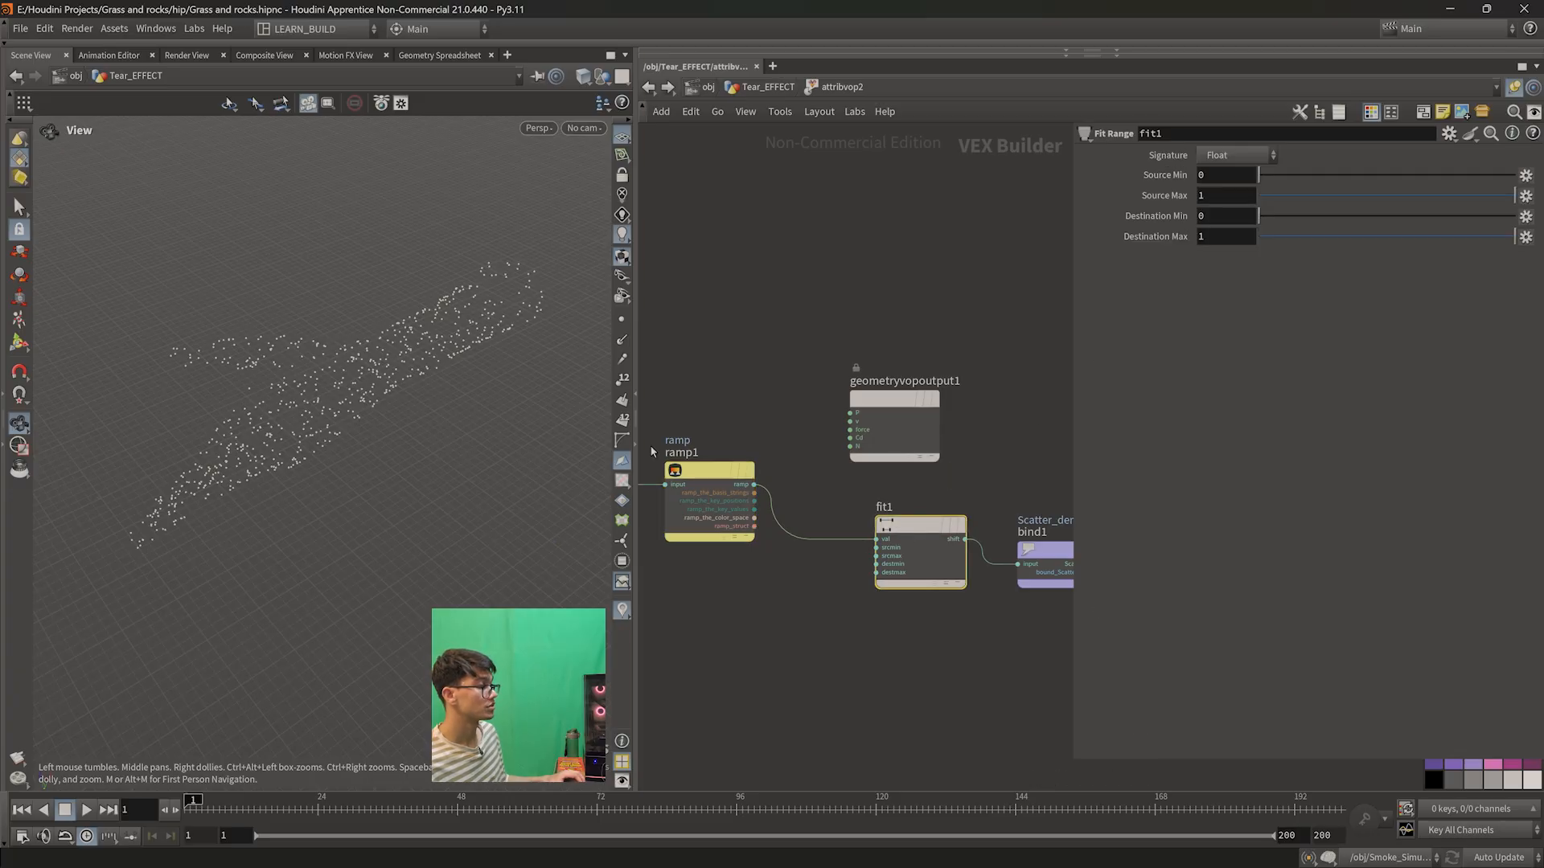
pyautogui.scroll(2, 860, 595)
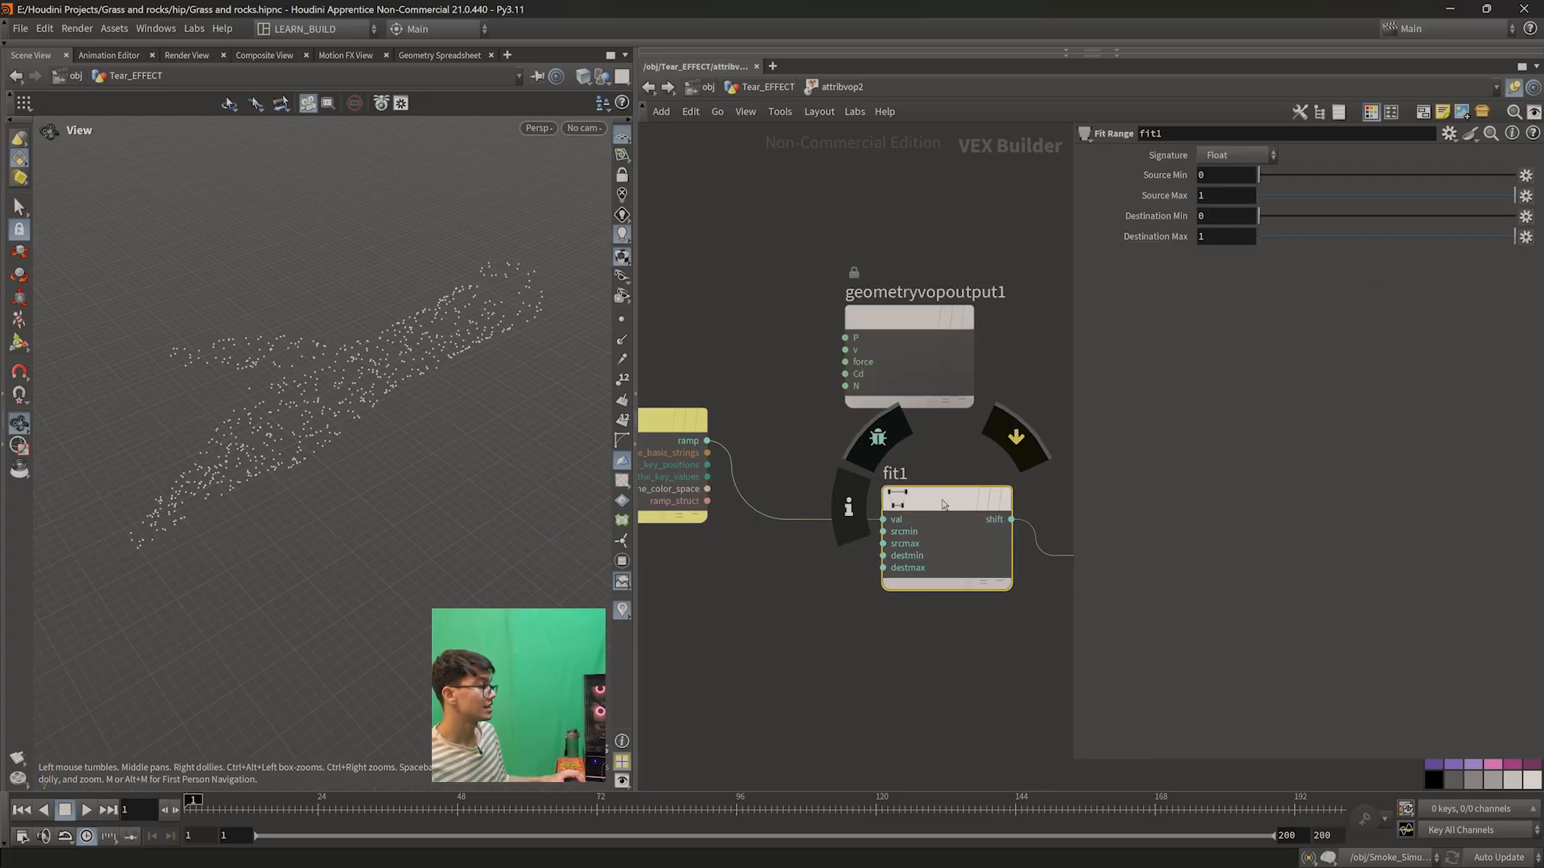
# - Set fit1's Destination Min to 1 and Destination Max to 2
pyautogui.click(1223, 217)
pyautogui.press('Return')
pyautogui.moveTo(1216, 236); pyautogui.dragTo(1197, 237)
pyautogui.write("2'")
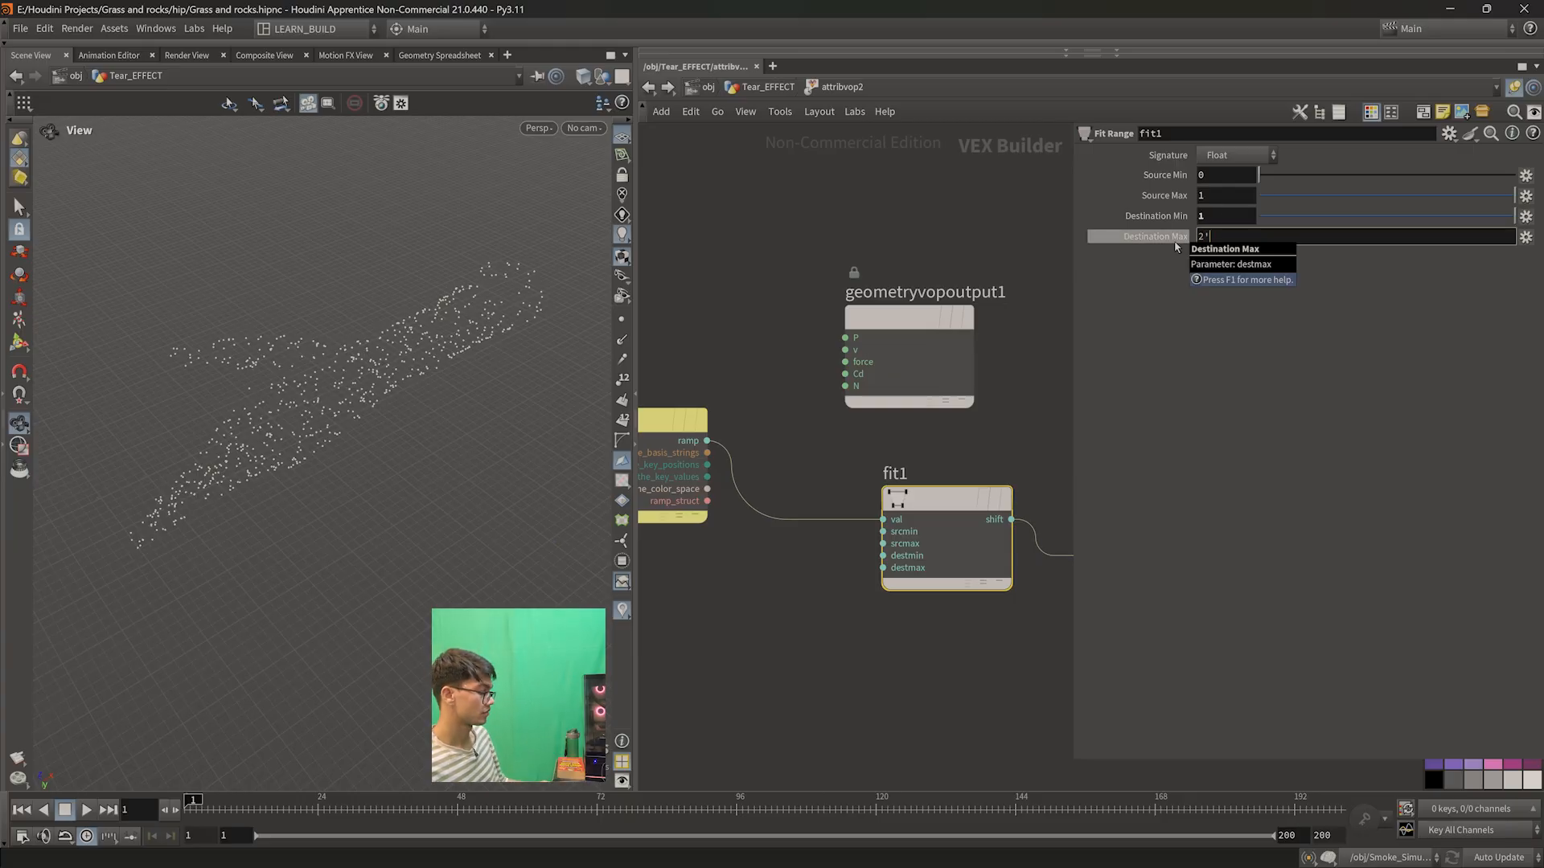
pyautogui.write('\\')
pyautogui.press('Return')
pyautogui.hotkey('ctrl', 'z')
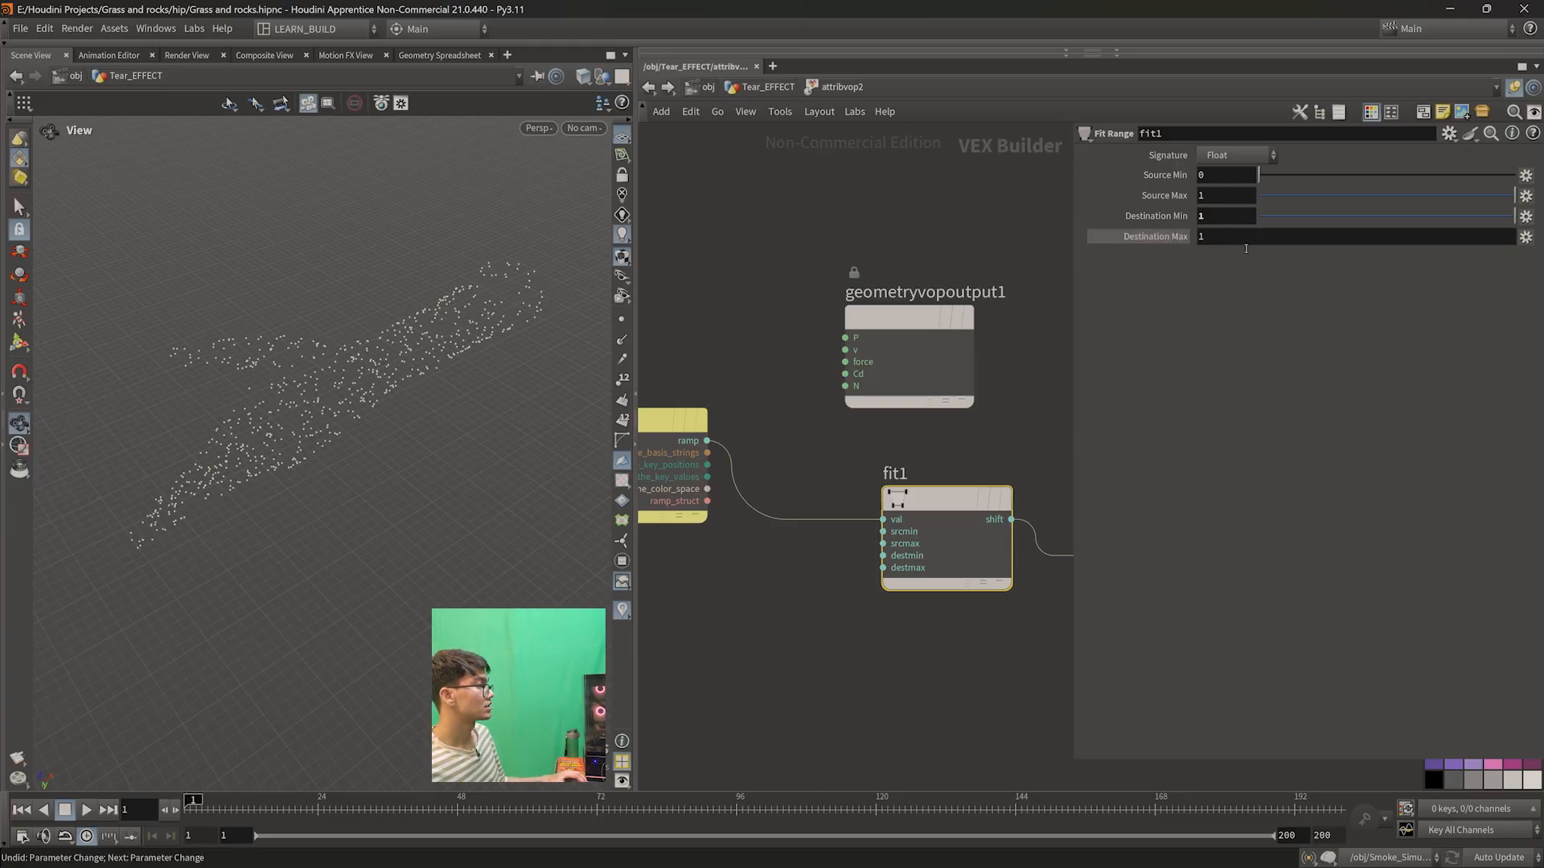
# - Connect fit1's shift output to the Cd input of geometryvopoutput1 as well
pyautogui.scroll(-1, 848, 631)
pyautogui.moveTo(934, 689); pyautogui.dragTo(873, 641, button='middle')
pyautogui.moveTo(941, 616); pyautogui.dragTo(870, 708, button='middle')
pyautogui.moveTo(852, 579); pyautogui.dragTo(713, 460)
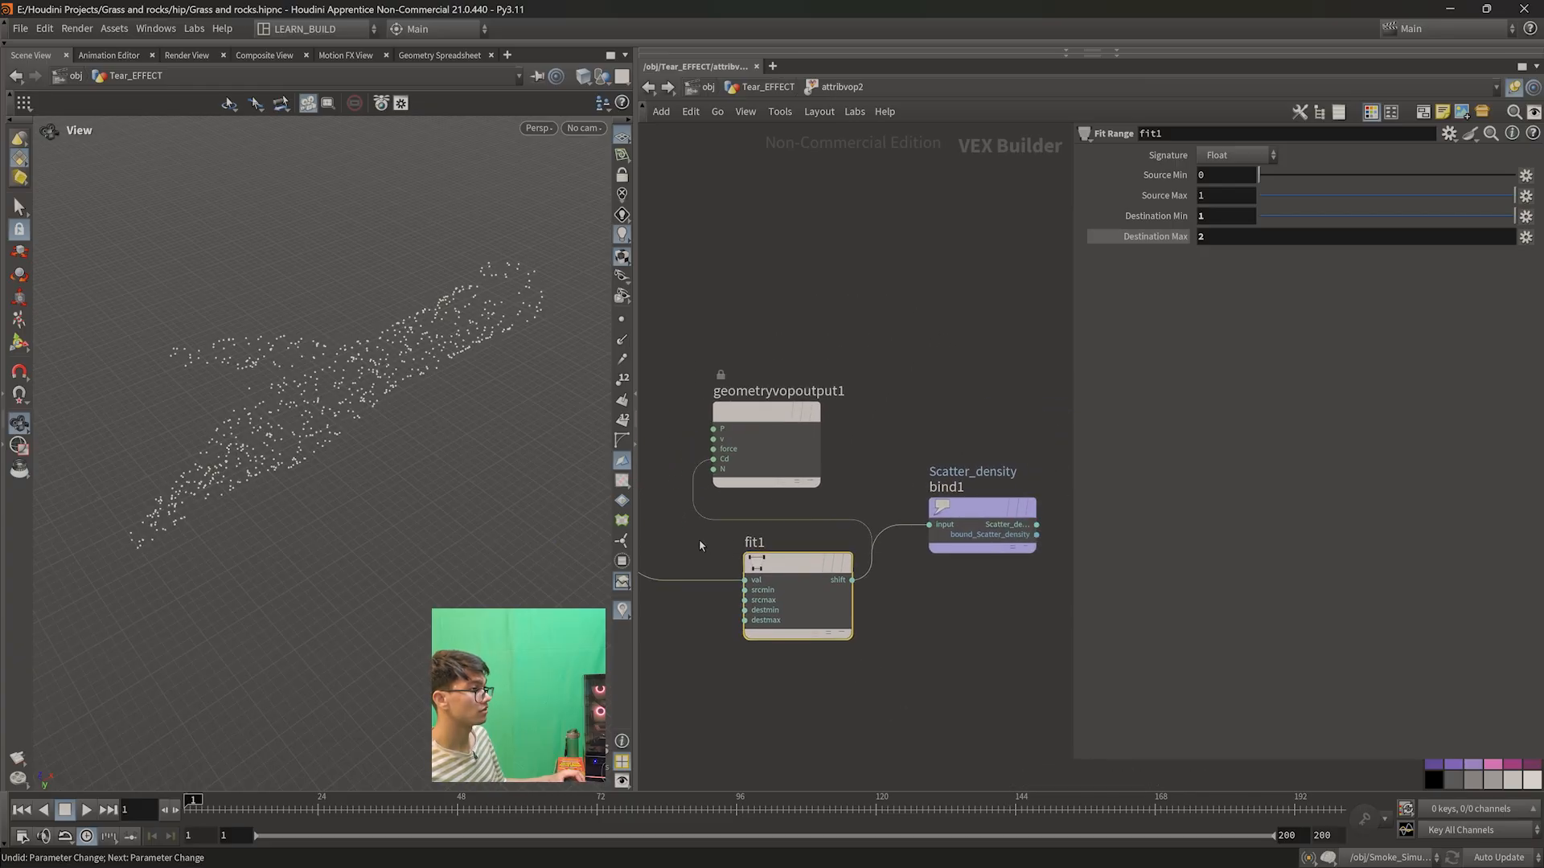
pyautogui.moveTo(698, 538); pyautogui.dragTo(867, 521, button='middle')
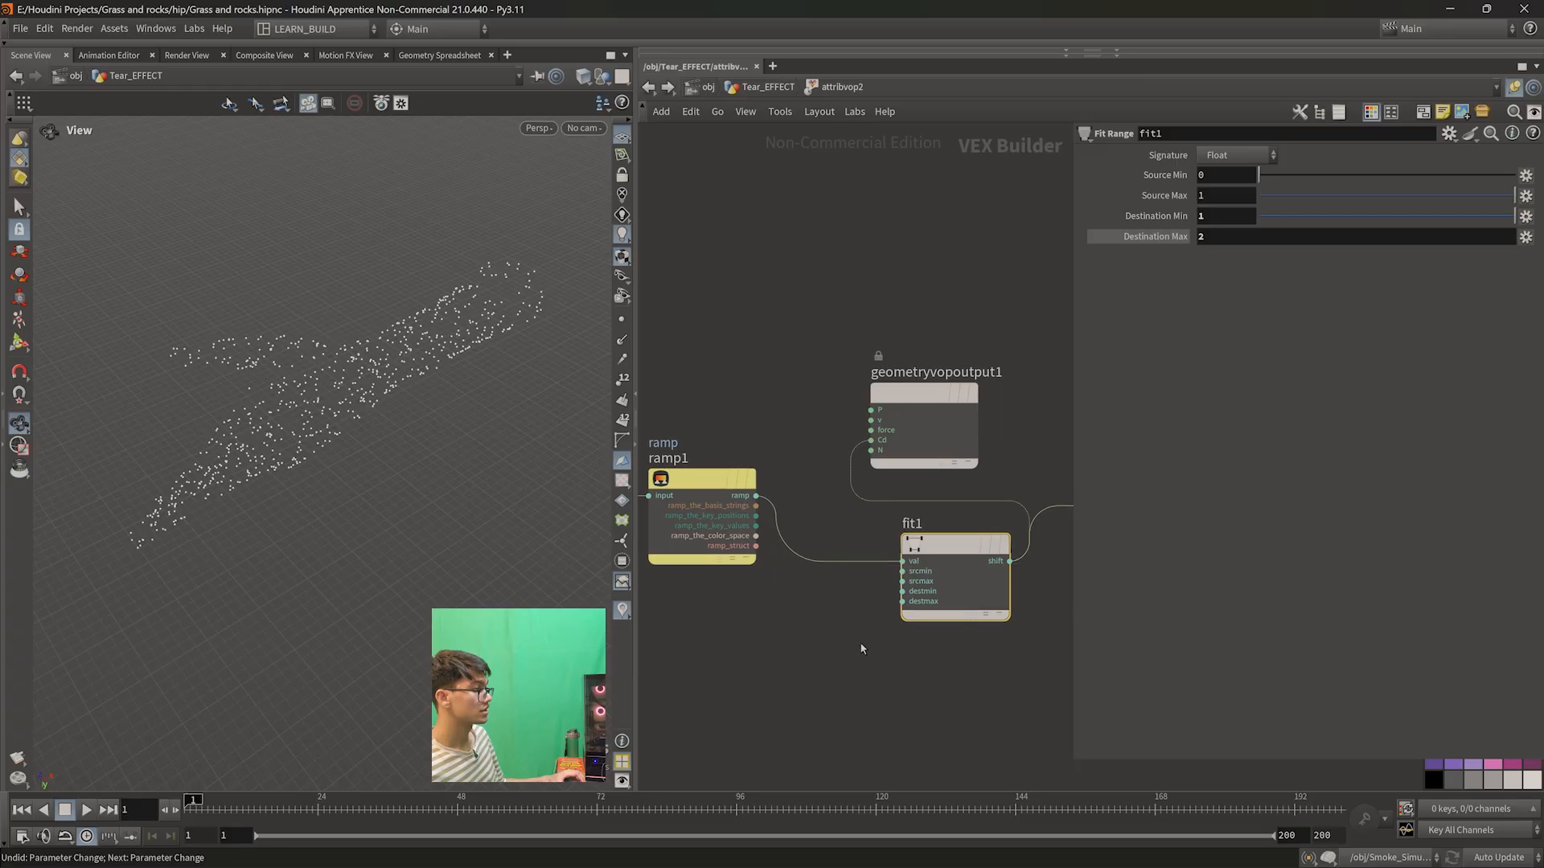
# - Move fit1 slightly closer to ramp1 and select ramp1 to show its ramp parameters
pyautogui.scroll(-1, 860, 642)
pyautogui.moveTo(923, 652); pyautogui.dragTo(909, 654, button='middle')
pyautogui.moveTo(933, 595); pyautogui.dragTo(891, 622)
pyautogui.moveTo(746, 658); pyautogui.dragTo(800, 659, button='middle')
pyautogui.click(771, 510)
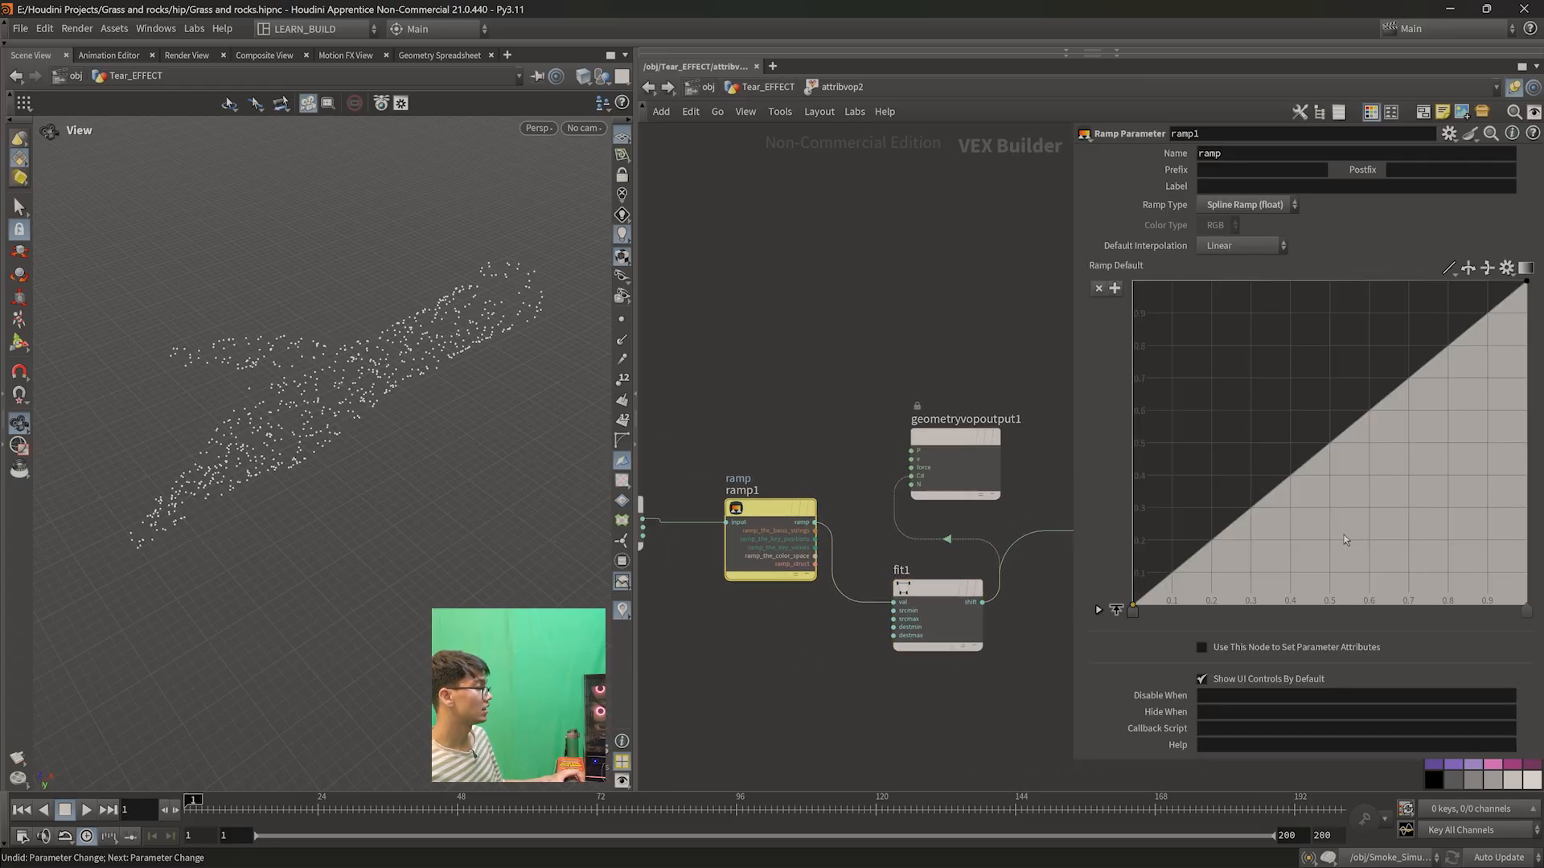
# - Promote fit1's destmin and destmax inputs as parameters of the Attribute VOP
pyautogui.moveTo(780, 692); pyautogui.dragTo(798, 630, button='middle')
pyautogui.scroll(1, 866, 603)
pyautogui.scroll(1, 802, 619)
pyautogui.rightClick(884, 609)
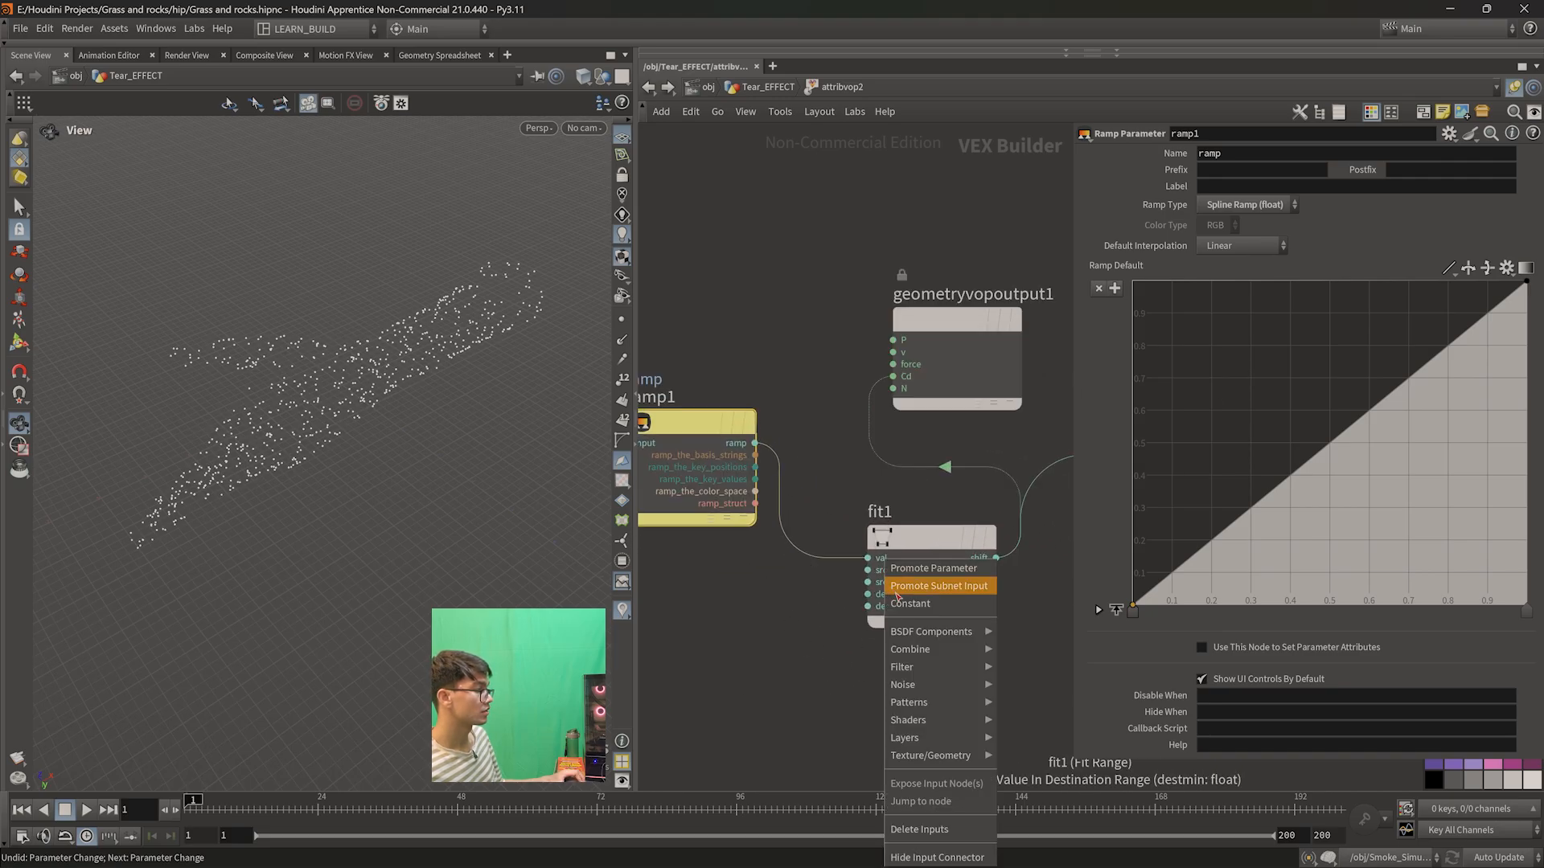
pyautogui.rightClick(886, 613)
pyautogui.click(916, 569)
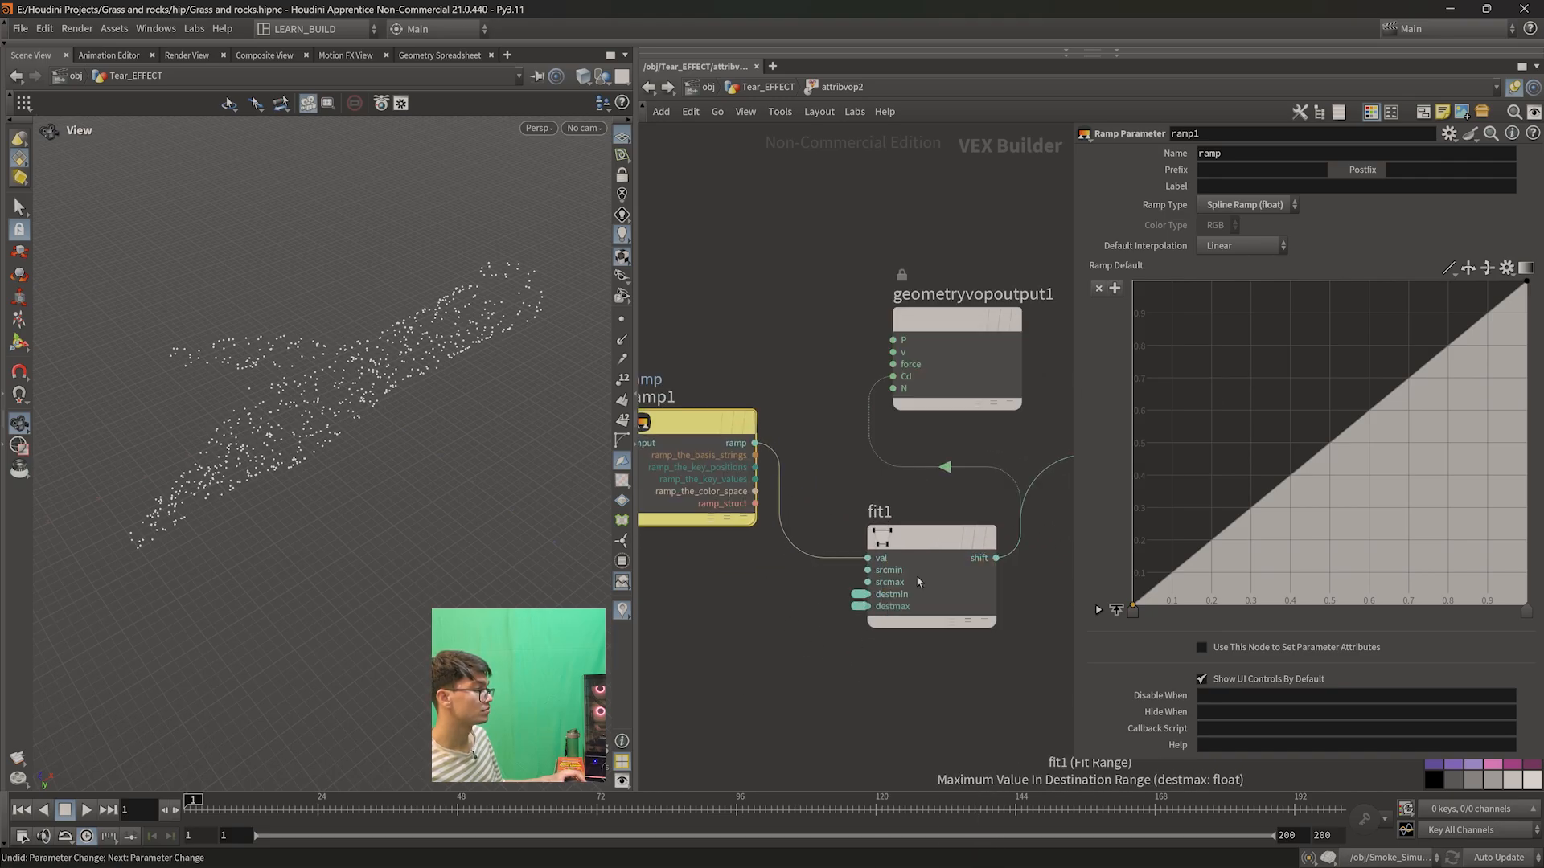
# - Return to the Tear_EFFECT network and compare the displayed results of attribvop2 and scatter2
pyautogui.click(648, 87)
pyautogui.moveTo(868, 551); pyautogui.dragTo(775, 450, button='middle')
pyautogui.click(869, 320)
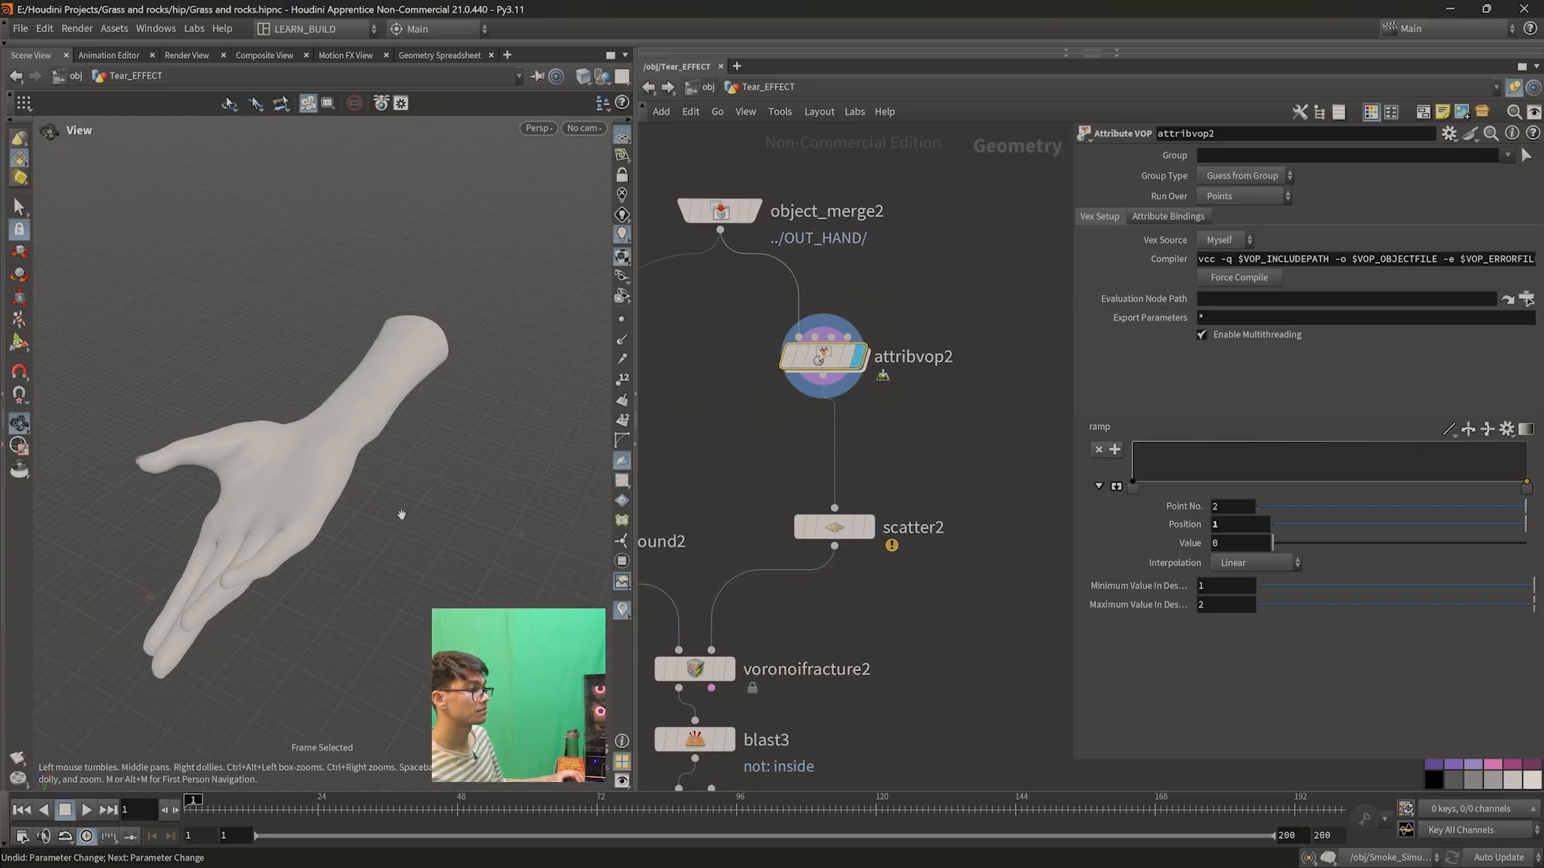
pyautogui.moveTo(835, 536)
pyautogui.click(878, 487)
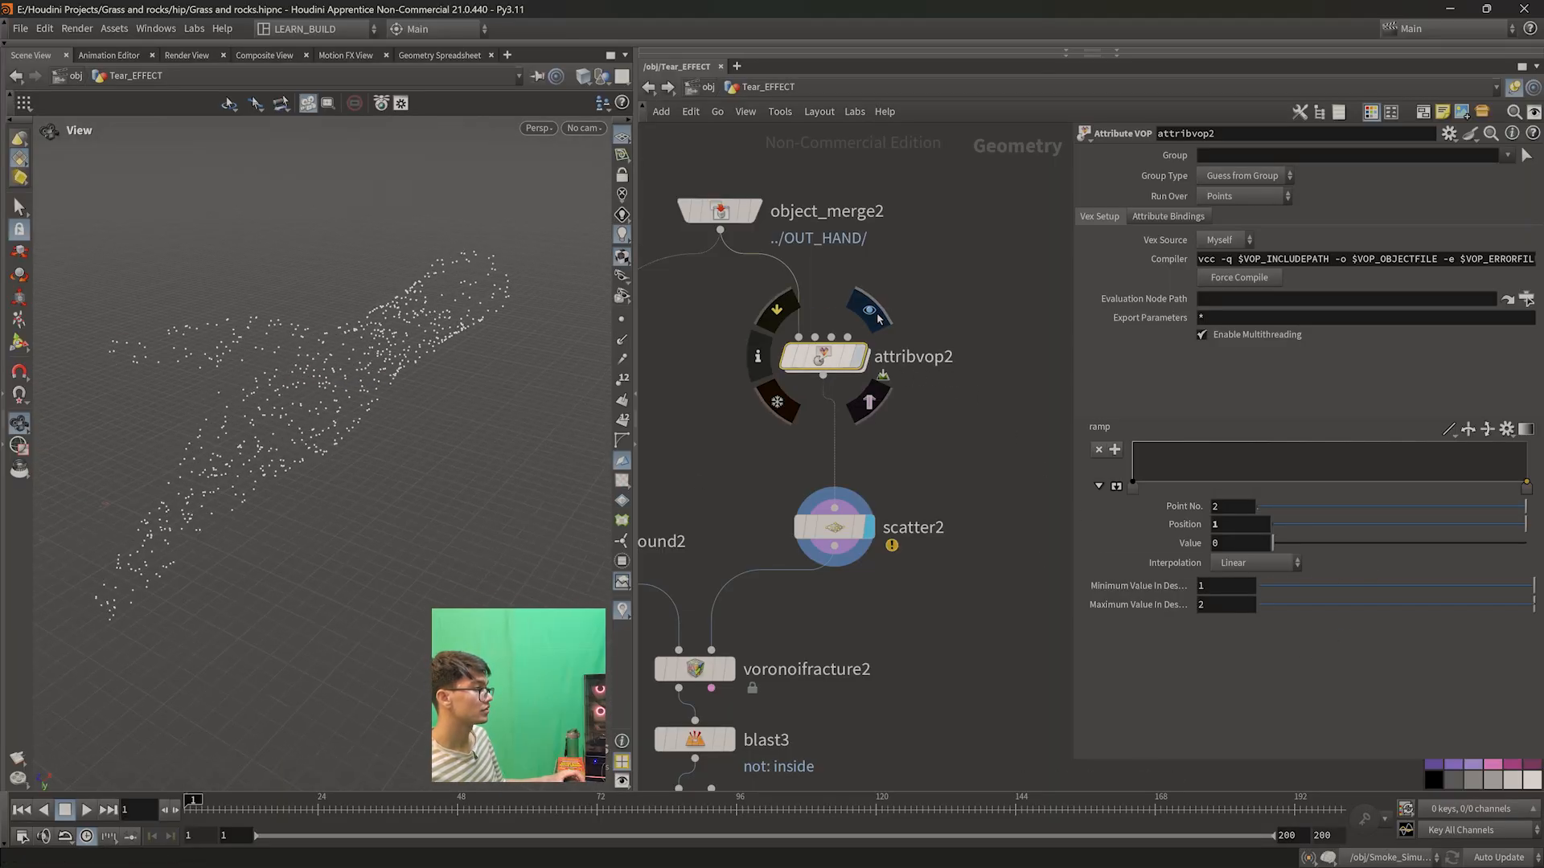
# - Display attribvop2's result, check the VOP network inside it and return to the Tear_EFFECT network
pyautogui.click(870, 392)
pyautogui.doubleClick(872, 392)
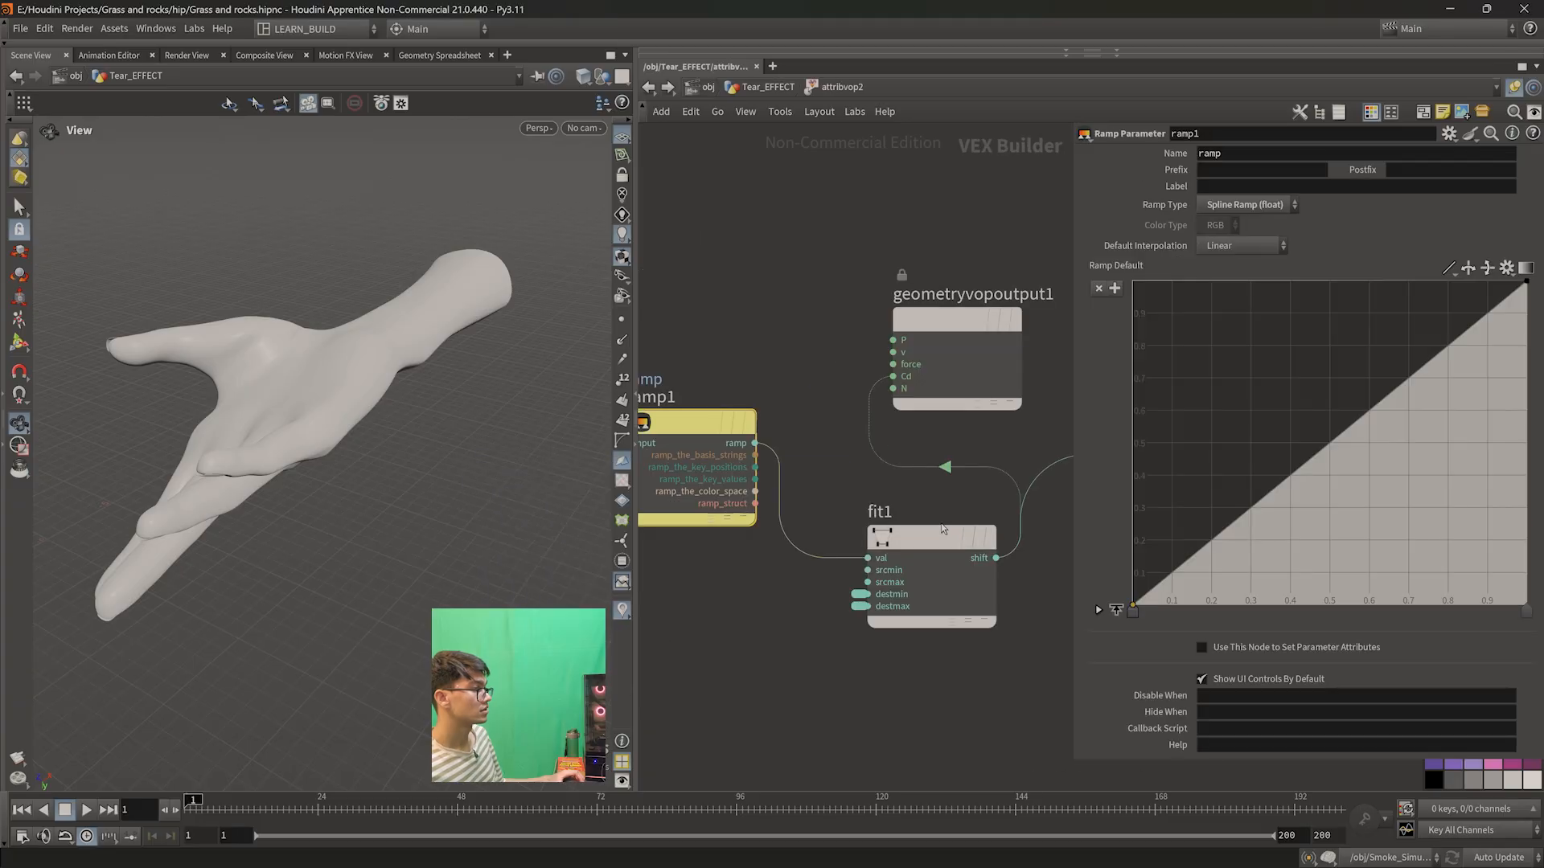
pyautogui.press('f')
pyautogui.click(648, 87)
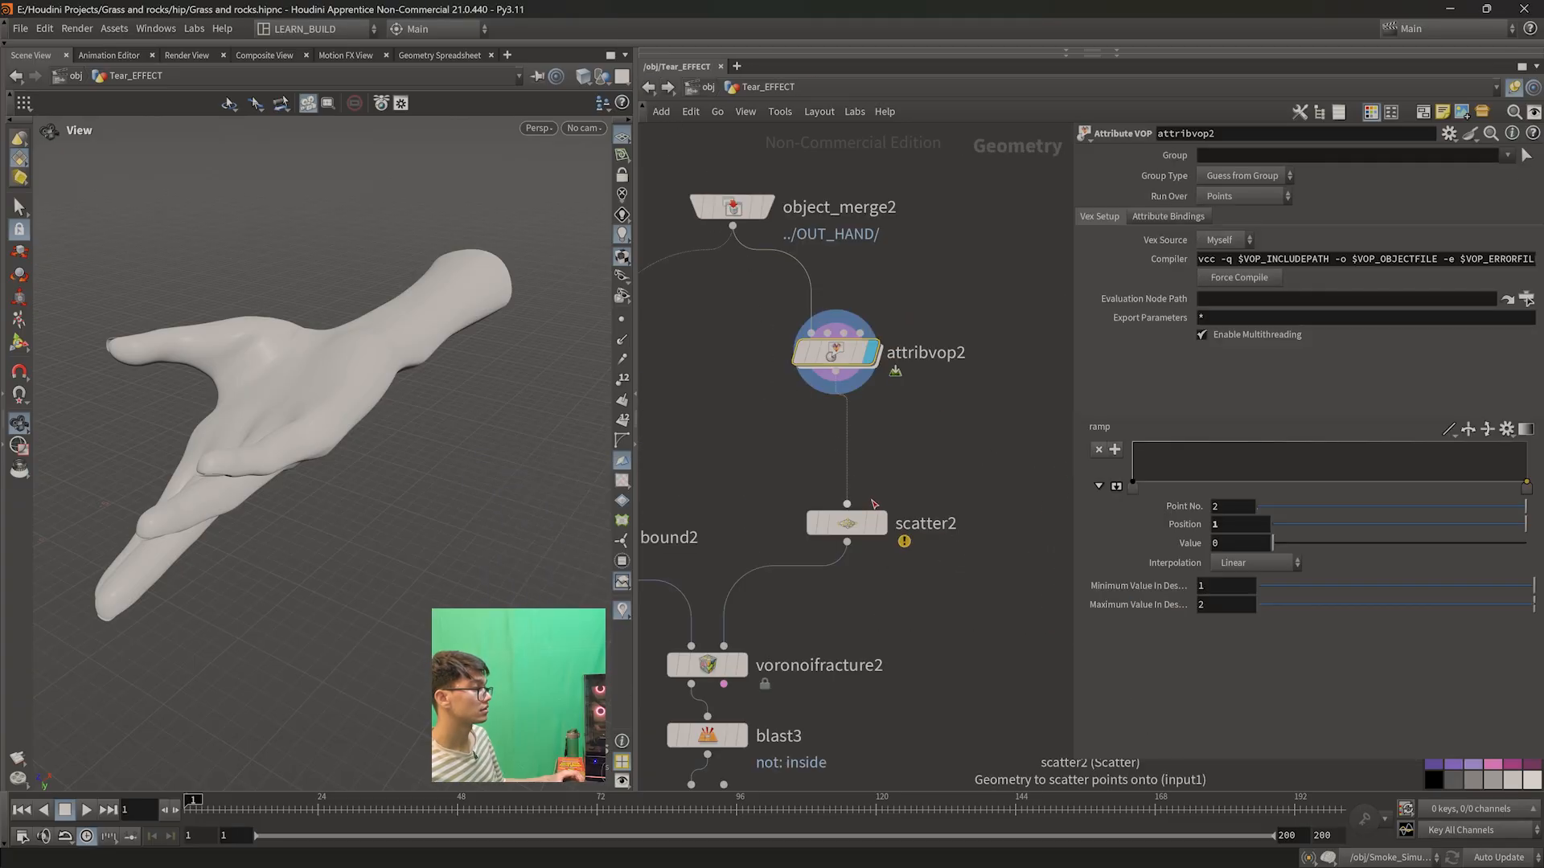
# - Raise the end point of attribvop2's ramp to 1 and set its destination range minimum to 0 and maximum to 1
pyautogui.moveTo(1527, 484); pyautogui.dragTo(1538, 432)
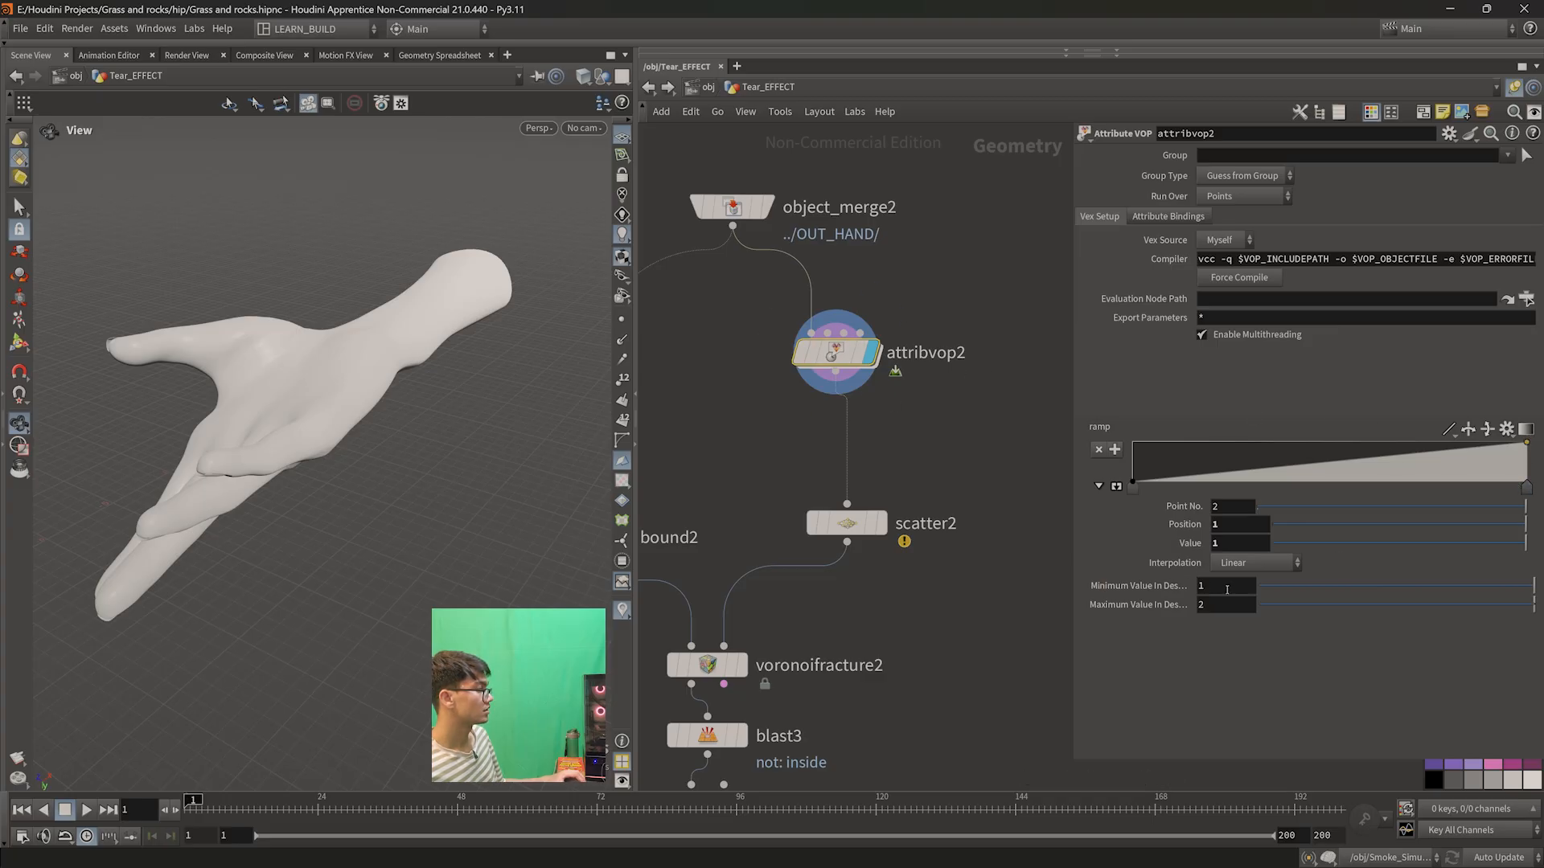
pyautogui.click(1231, 591)
pyautogui.write('0')
pyautogui.press('Return')
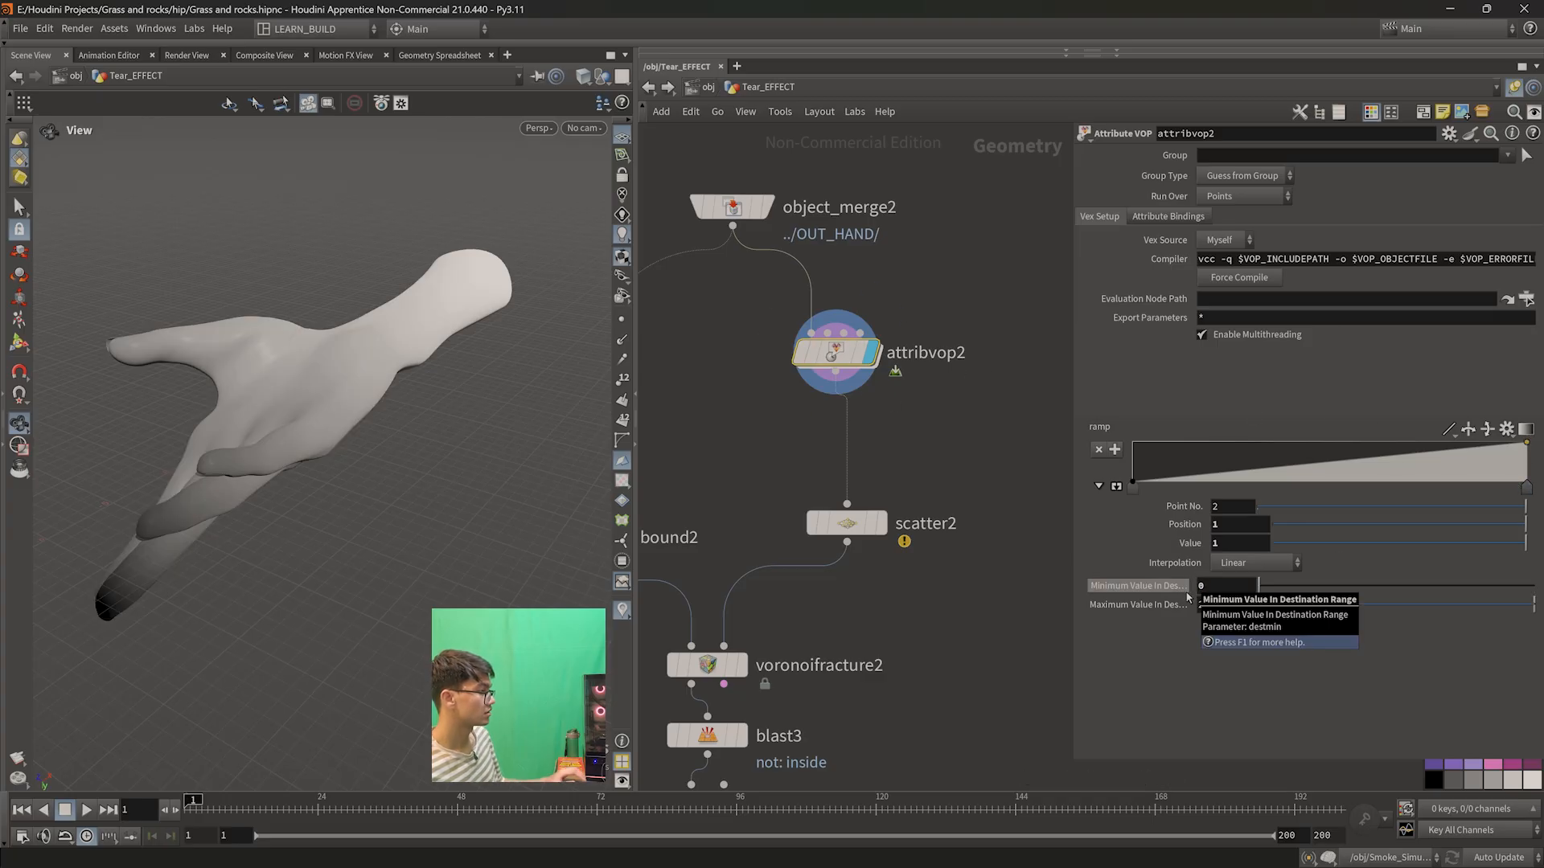
pyautogui.moveTo(361, 483); pyautogui.dragTo(367, 572)
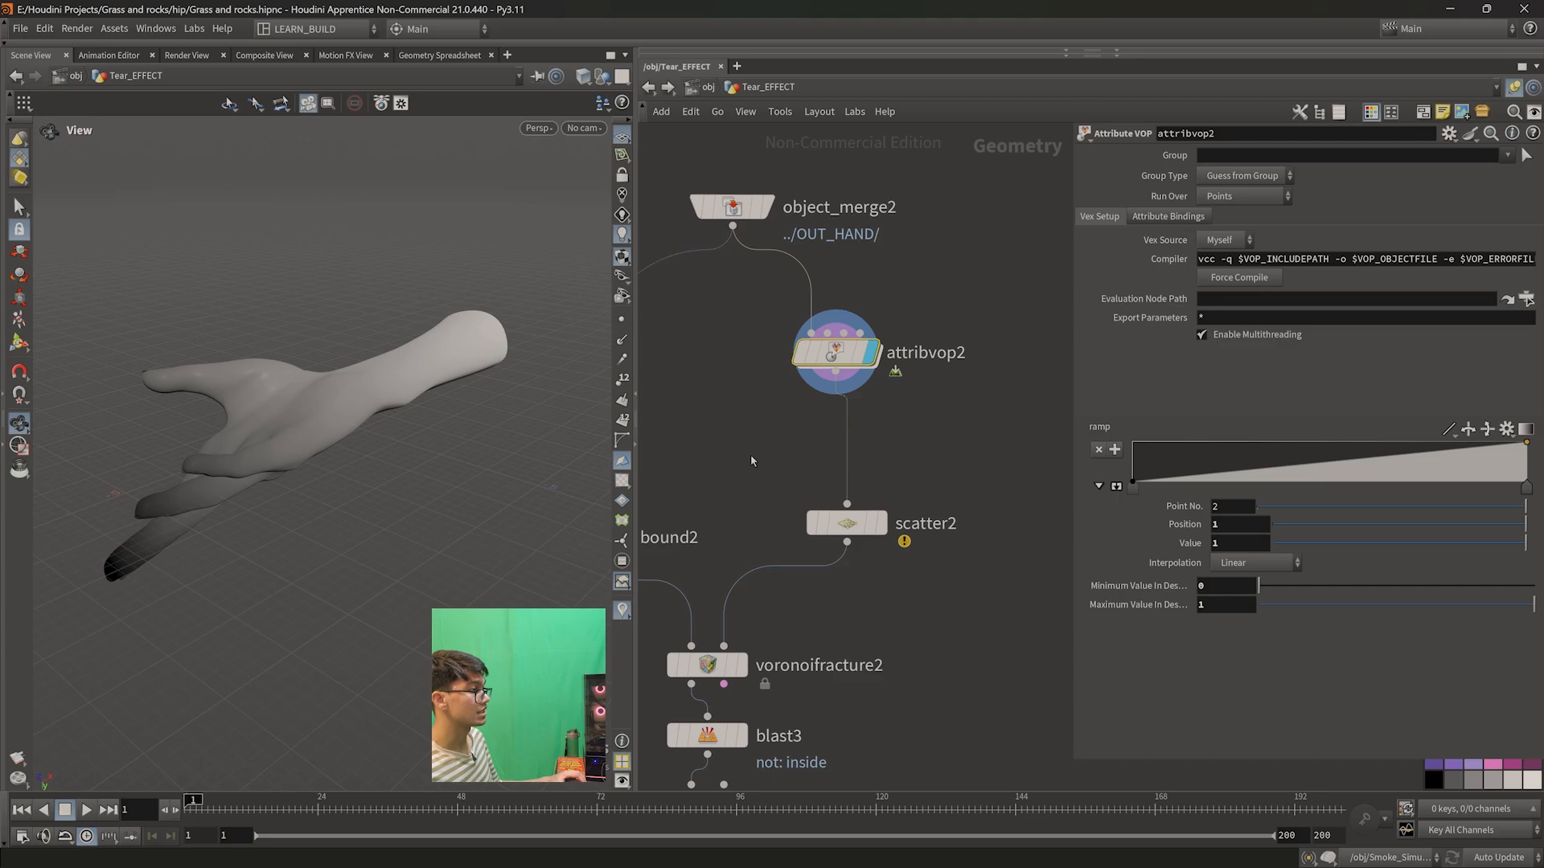
# - Examine attribvop2's Scatter_density and Cd values in the geometry spreadsheet, then return to the 3D view and the Tear_EFFECT network
pyautogui.doubleClick(836, 352)
pyautogui.moveTo(874, 616); pyautogui.dragTo(671, 576, button='middle')
pyautogui.click(439, 55)
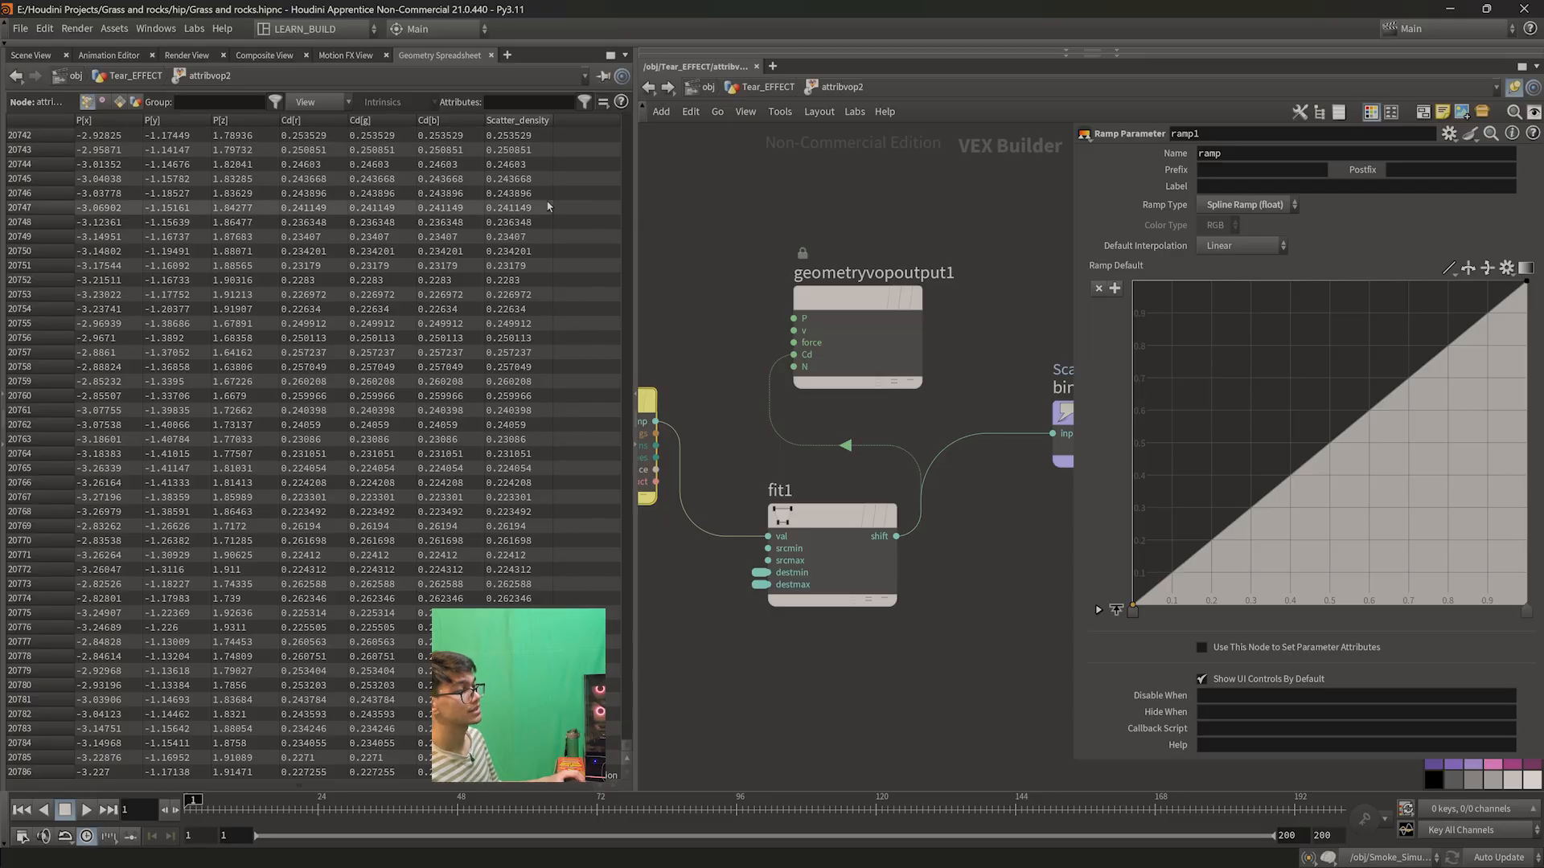
pyautogui.moveTo(627, 750); pyautogui.dragTo(625, 576)
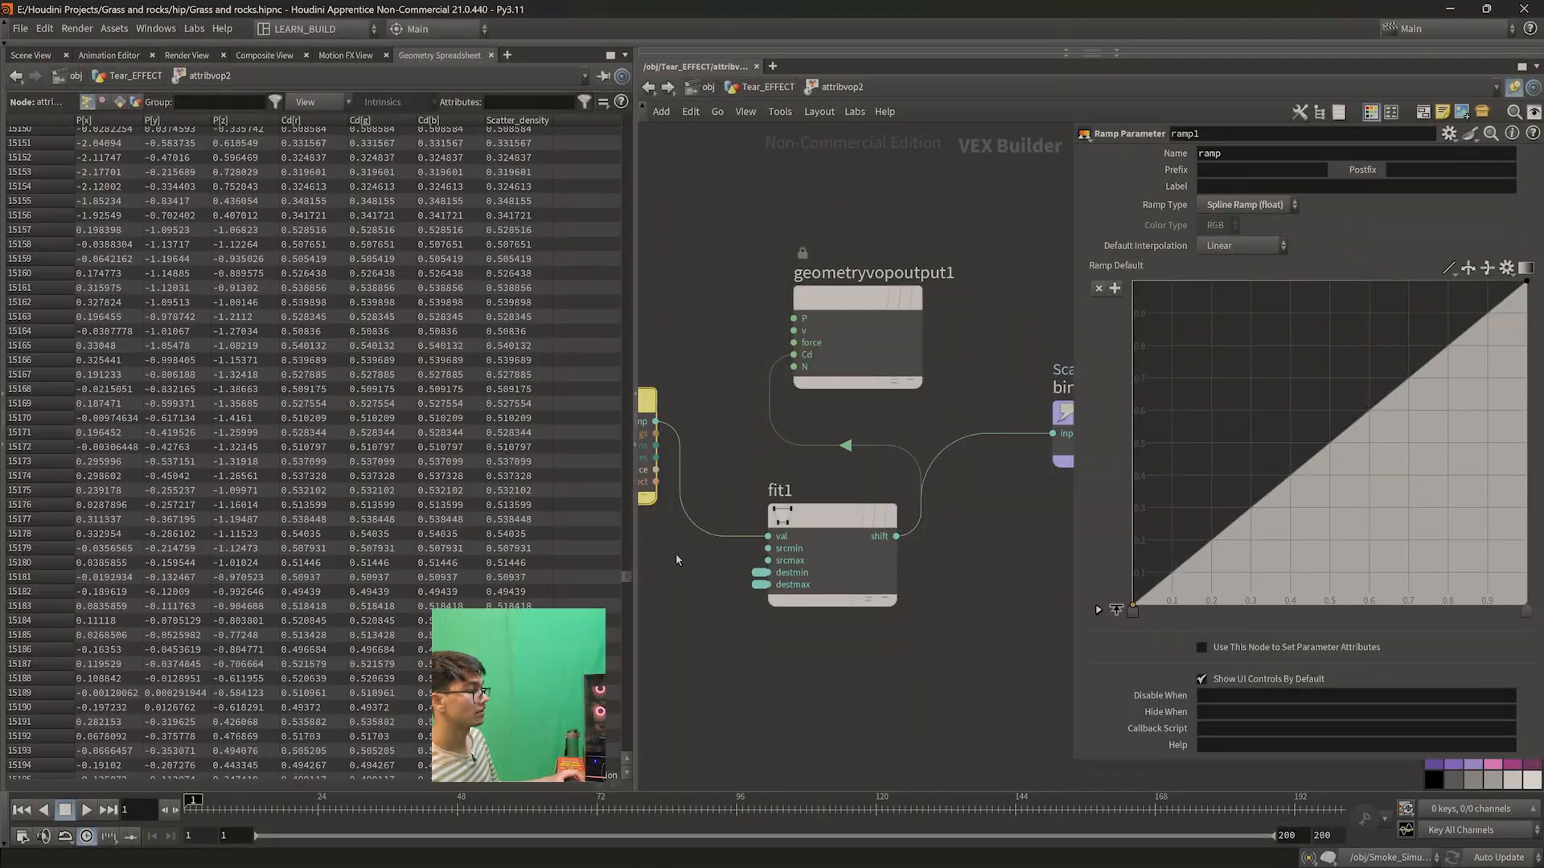
pyautogui.click(30, 54)
pyautogui.moveTo(883, 498); pyautogui.dragTo(881, 453, button='middle')
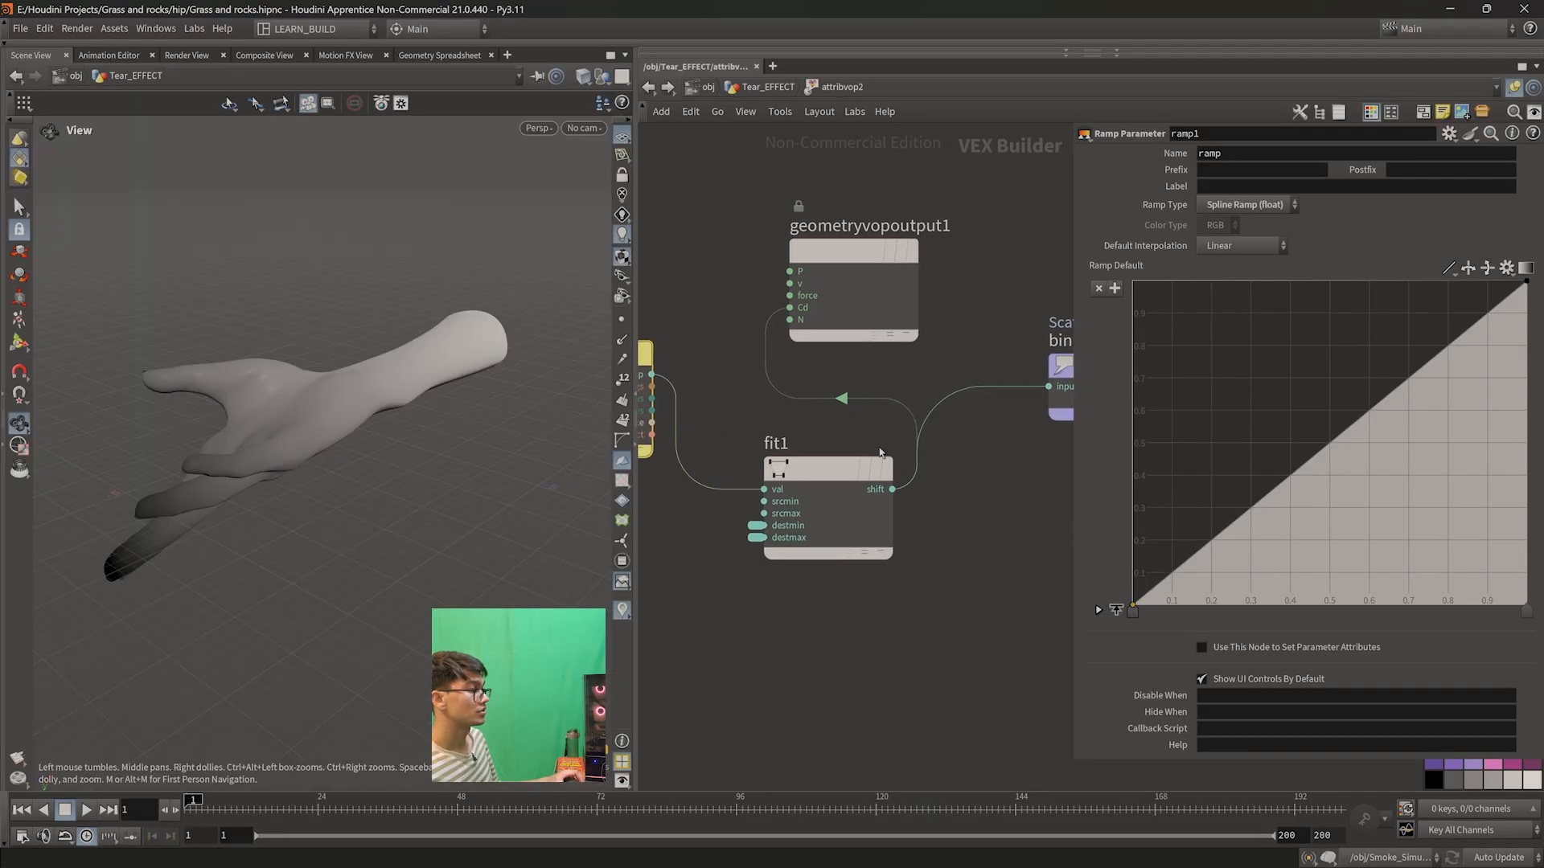
pyautogui.click(648, 87)
pyautogui.click(901, 360)
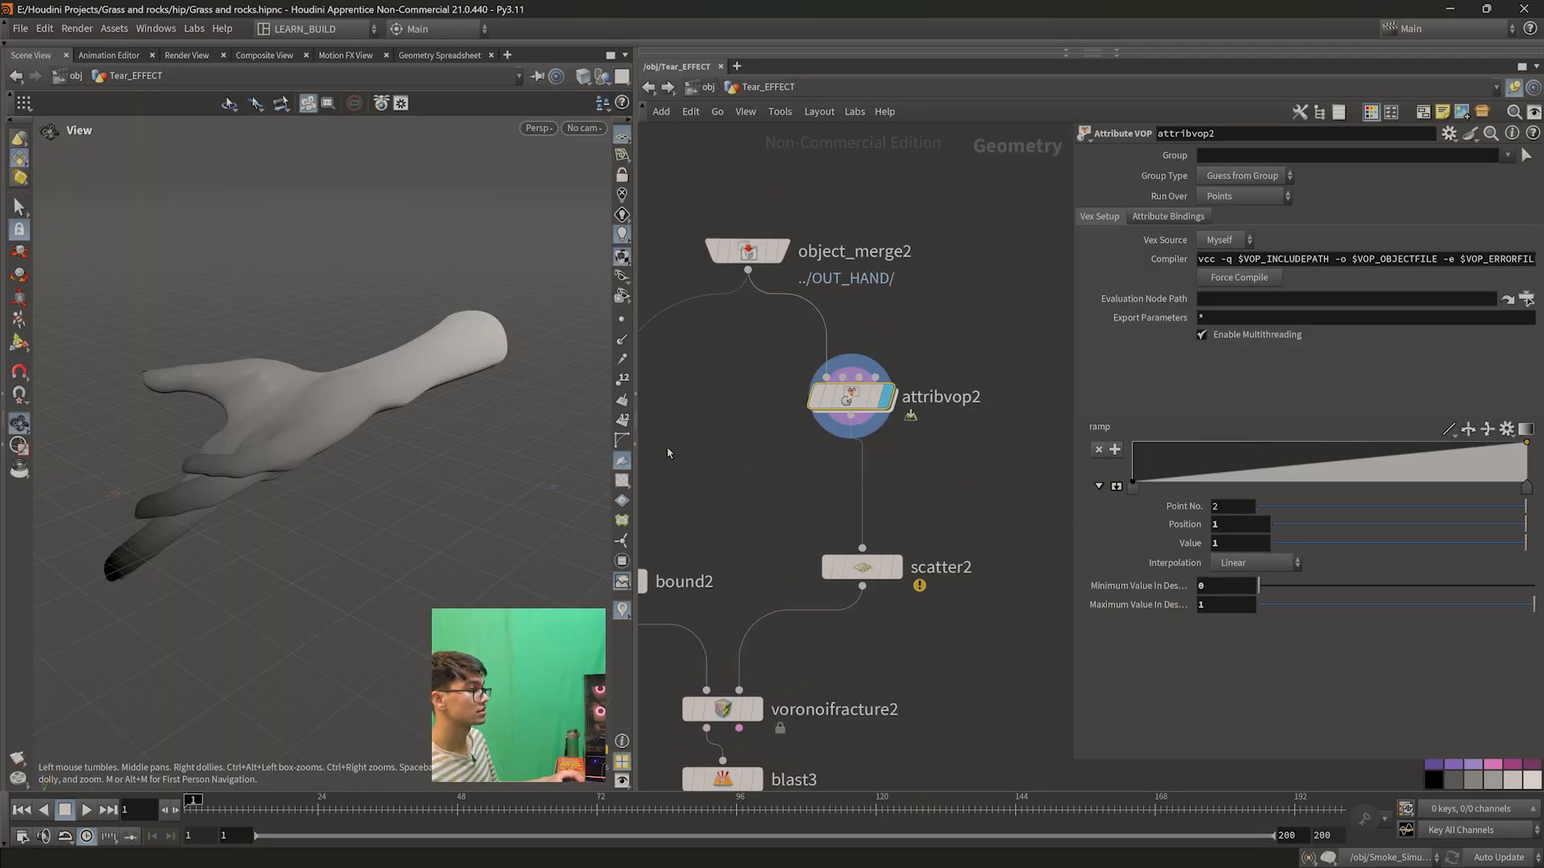
# - Set scatter2's Density Attribute to Scatter_density, display scatter2 and move the node closer to attribvop2
pyautogui.click(867, 568)
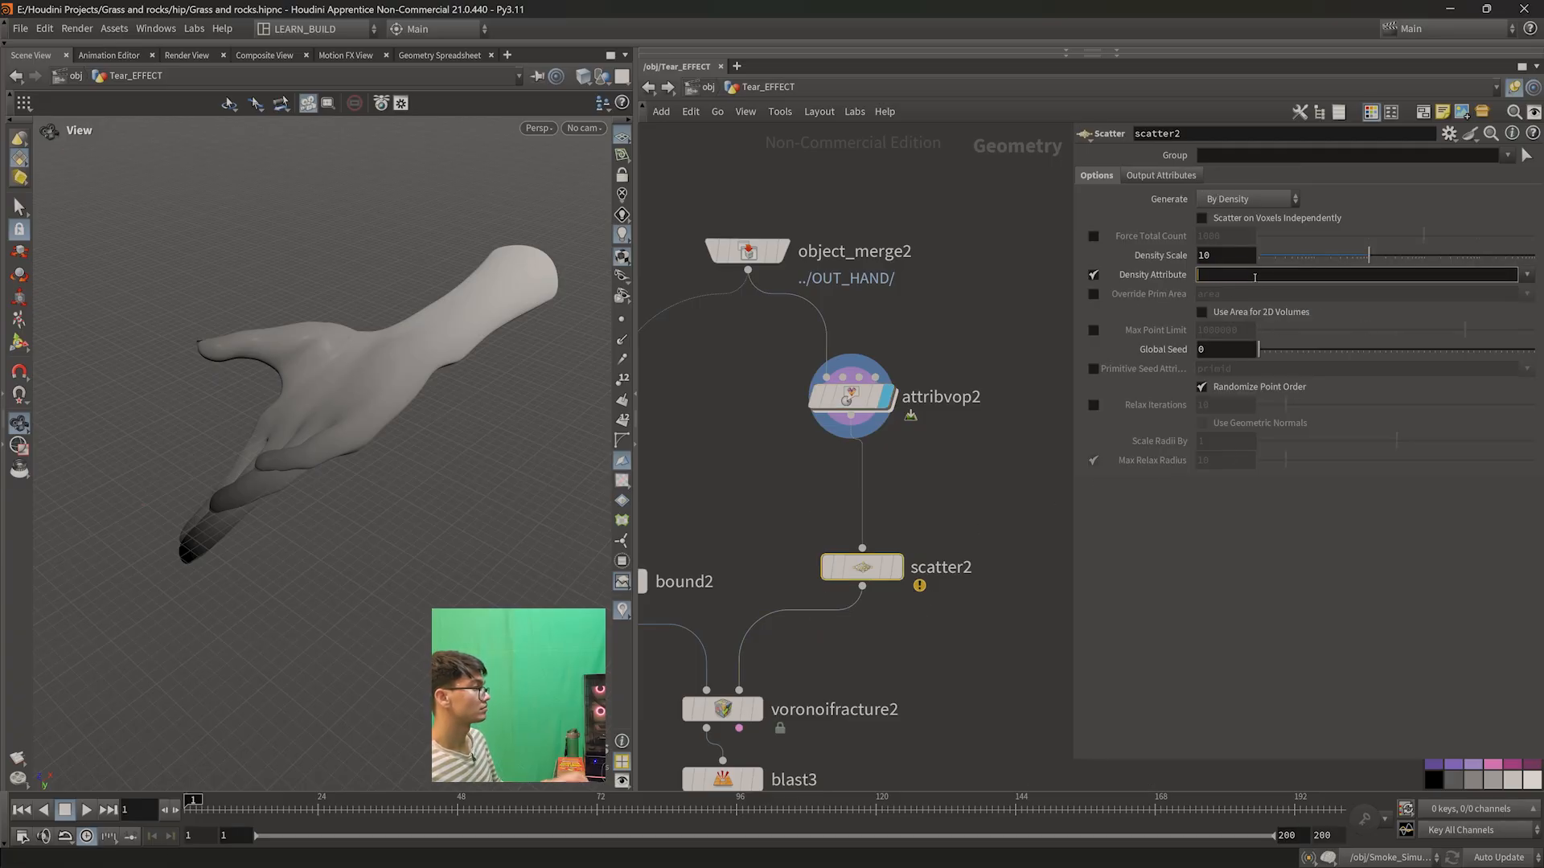
pyautogui.click(1527, 275)
pyautogui.click(1494, 331)
pyautogui.click(896, 567)
pyautogui.moveTo(966, 484); pyautogui.dragTo(968, 456, button='middle')
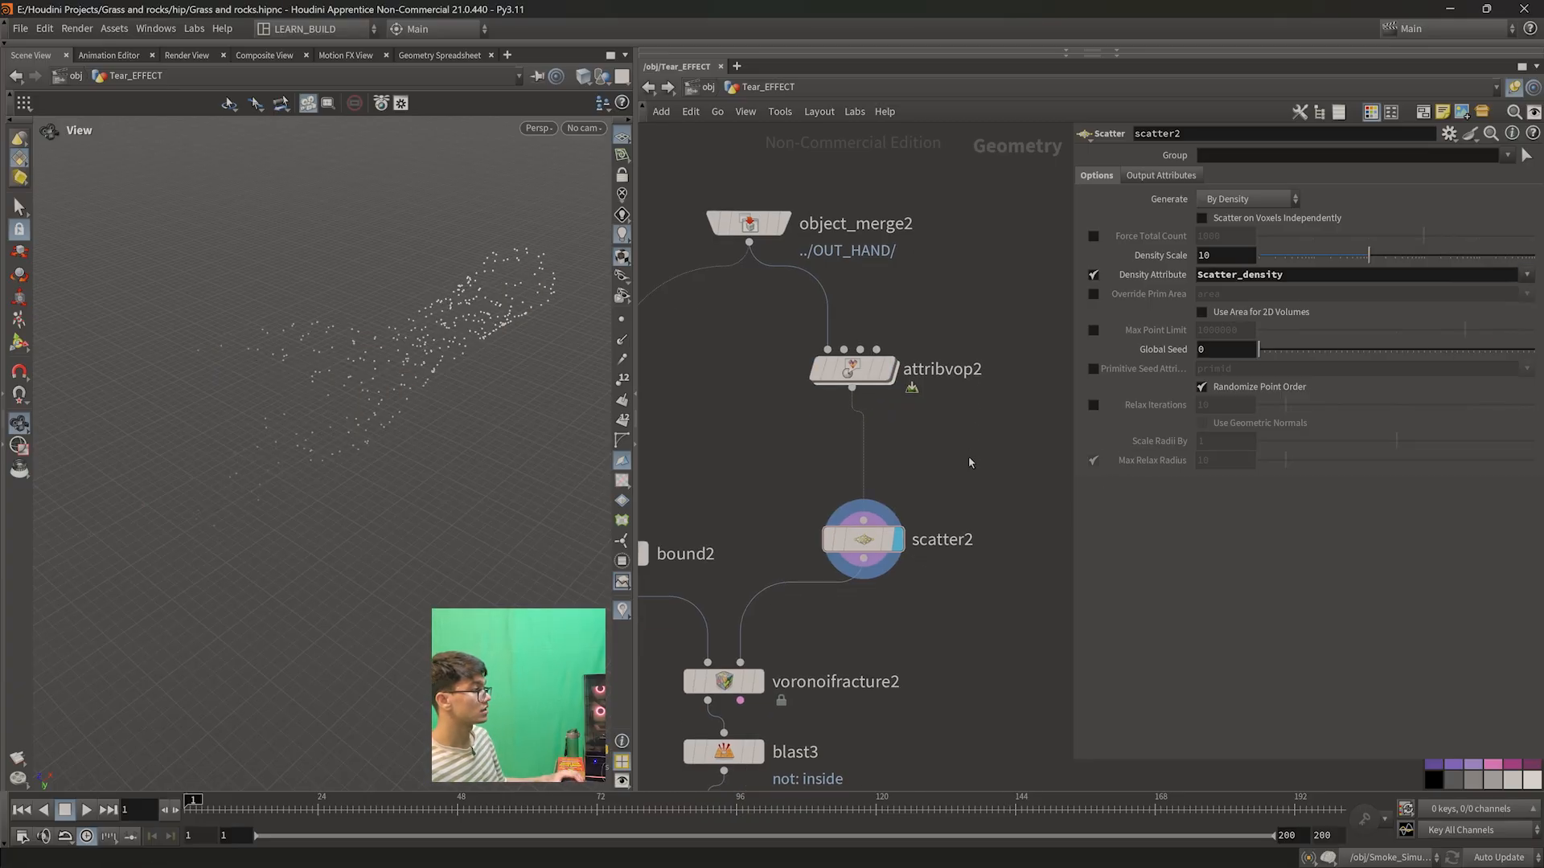
pyautogui.moveTo(864, 537)
pyautogui.mouseDown()
pyautogui.moveTo(878, 521)
pyautogui.moveTo(863, 509)
pyautogui.mouseUp()
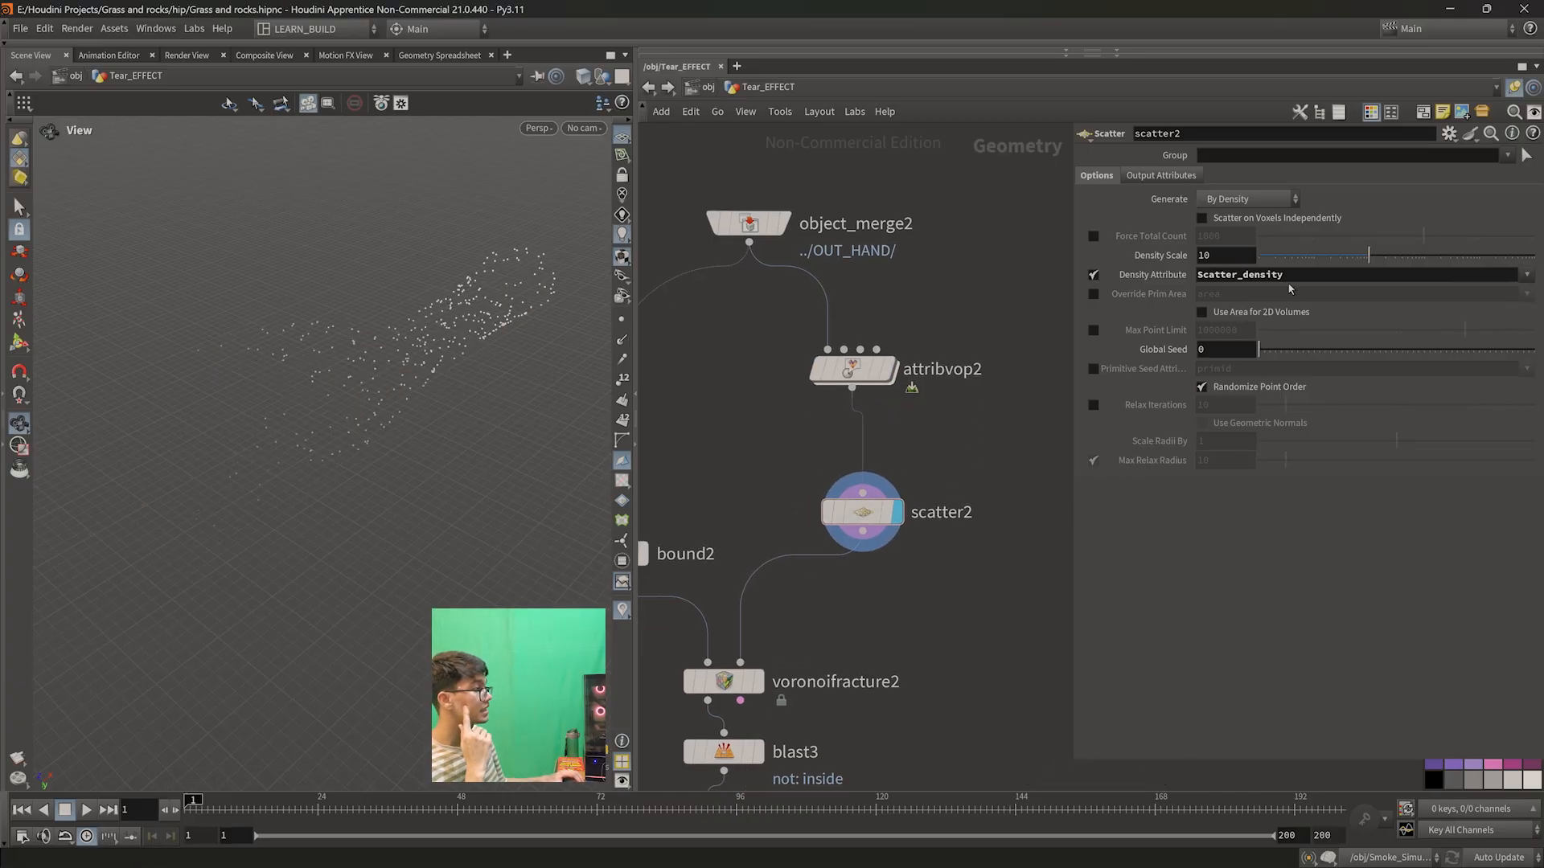
# - Check the density attribute name against the bind node inside attribvop2, then return to the Tear_EFFECT network
pyautogui.moveTo(1250, 274); pyautogui.dragTo(1194, 275)
pyautogui.doubleClick(857, 370)
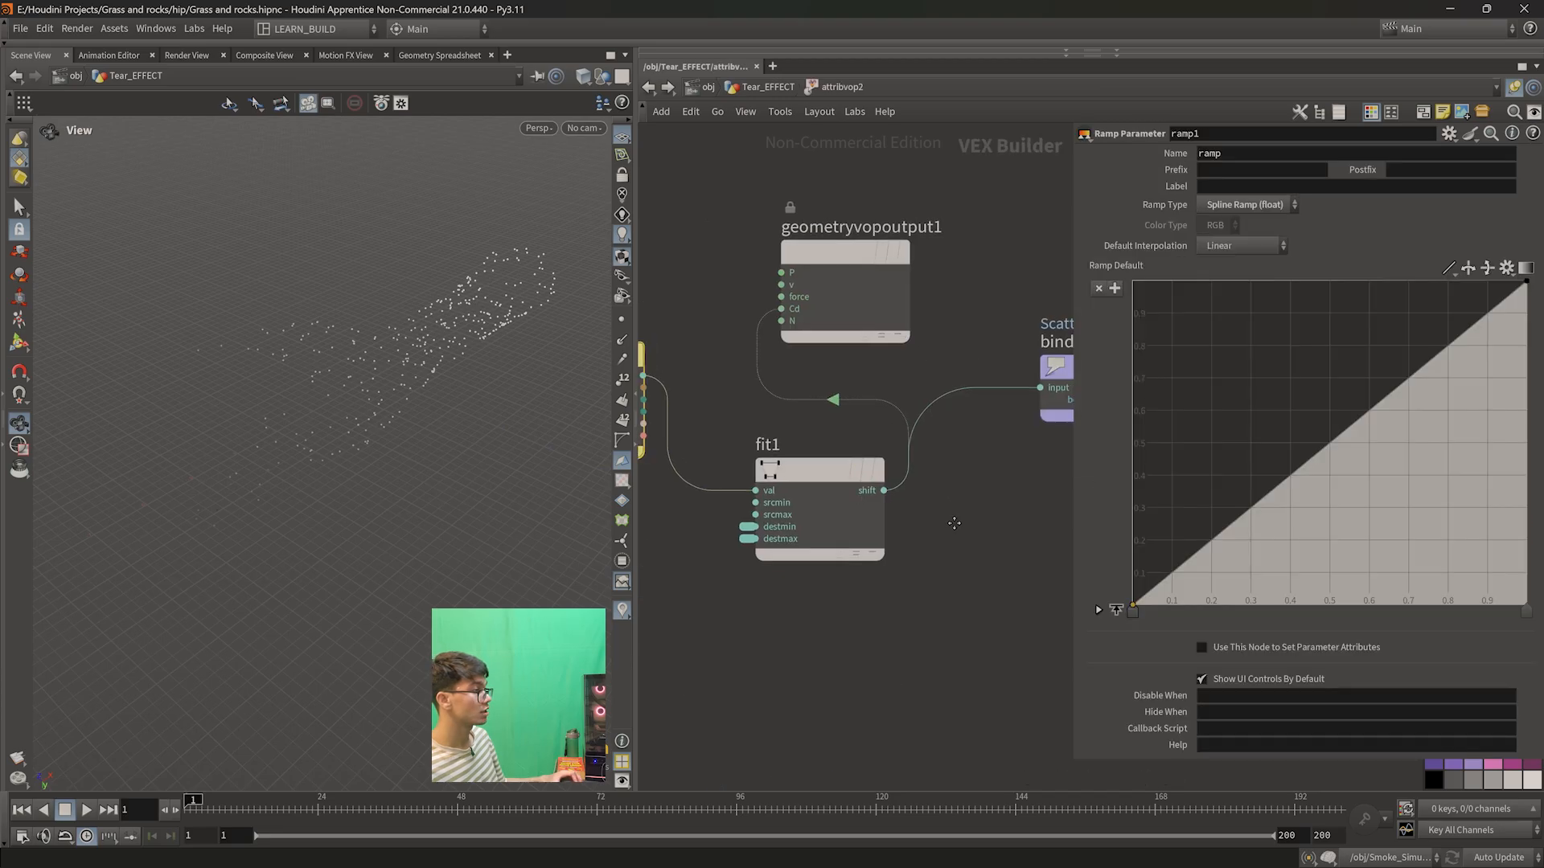
pyautogui.moveTo(951, 523); pyautogui.dragTo(699, 613, button='middle')
pyautogui.moveTo(949, 592); pyautogui.dragTo(708, 249)
pyautogui.moveTo(857, 424); pyautogui.dragTo(959, 393, button='middle')
pyautogui.click(648, 87)
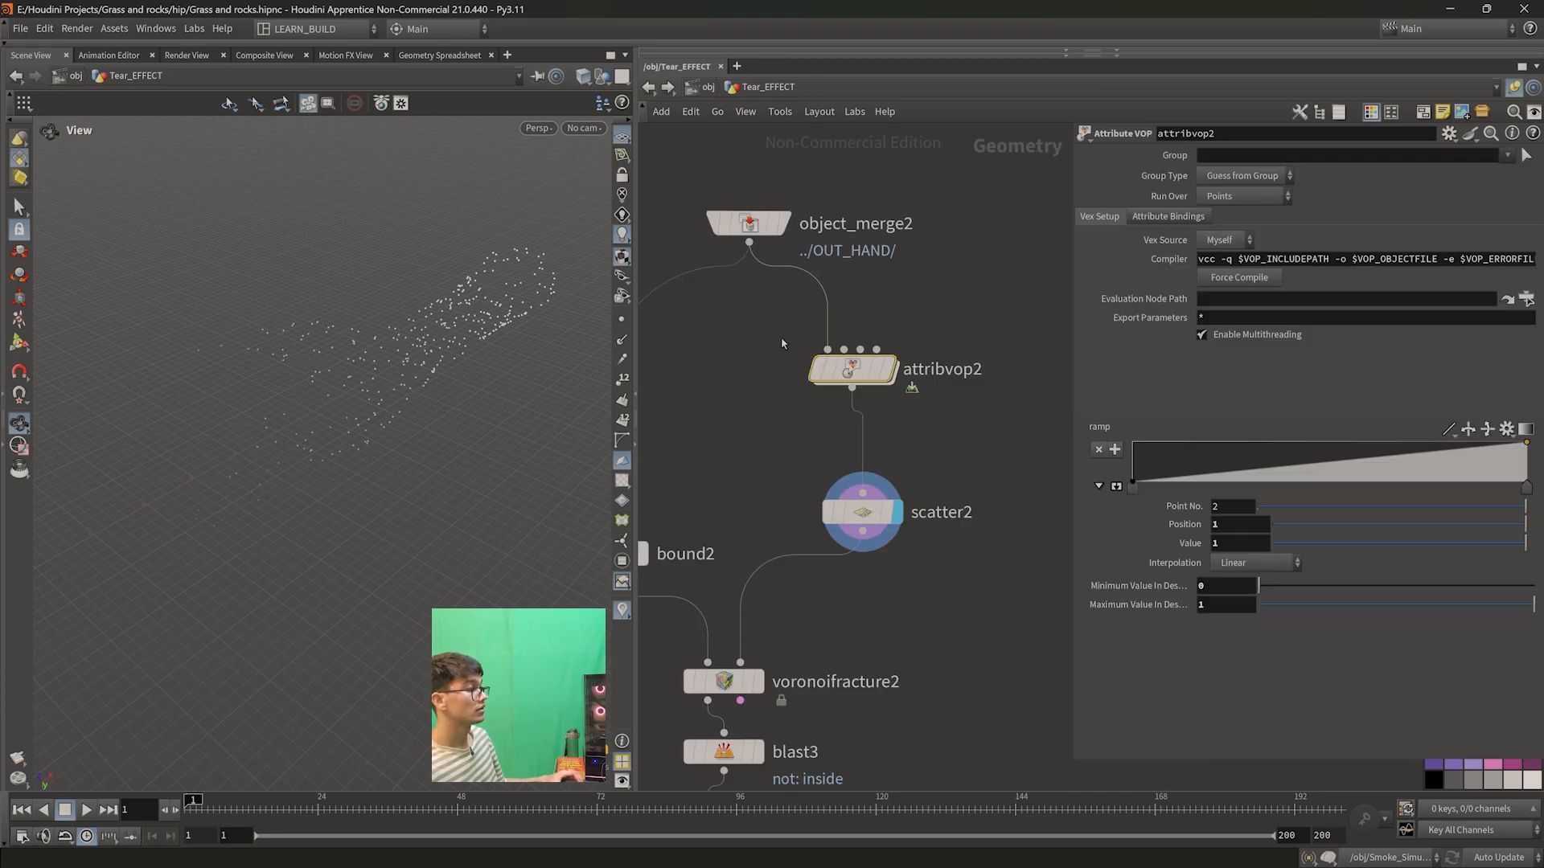
# - Enlarge attribvop2's ramp editor and flip the ramp so that it descends from 1 to 0
pyautogui.moveTo(808, 485); pyautogui.dragTo(829, 464, button='middle')
pyautogui.moveTo(434, 434); pyautogui.dragTo(322, 454)
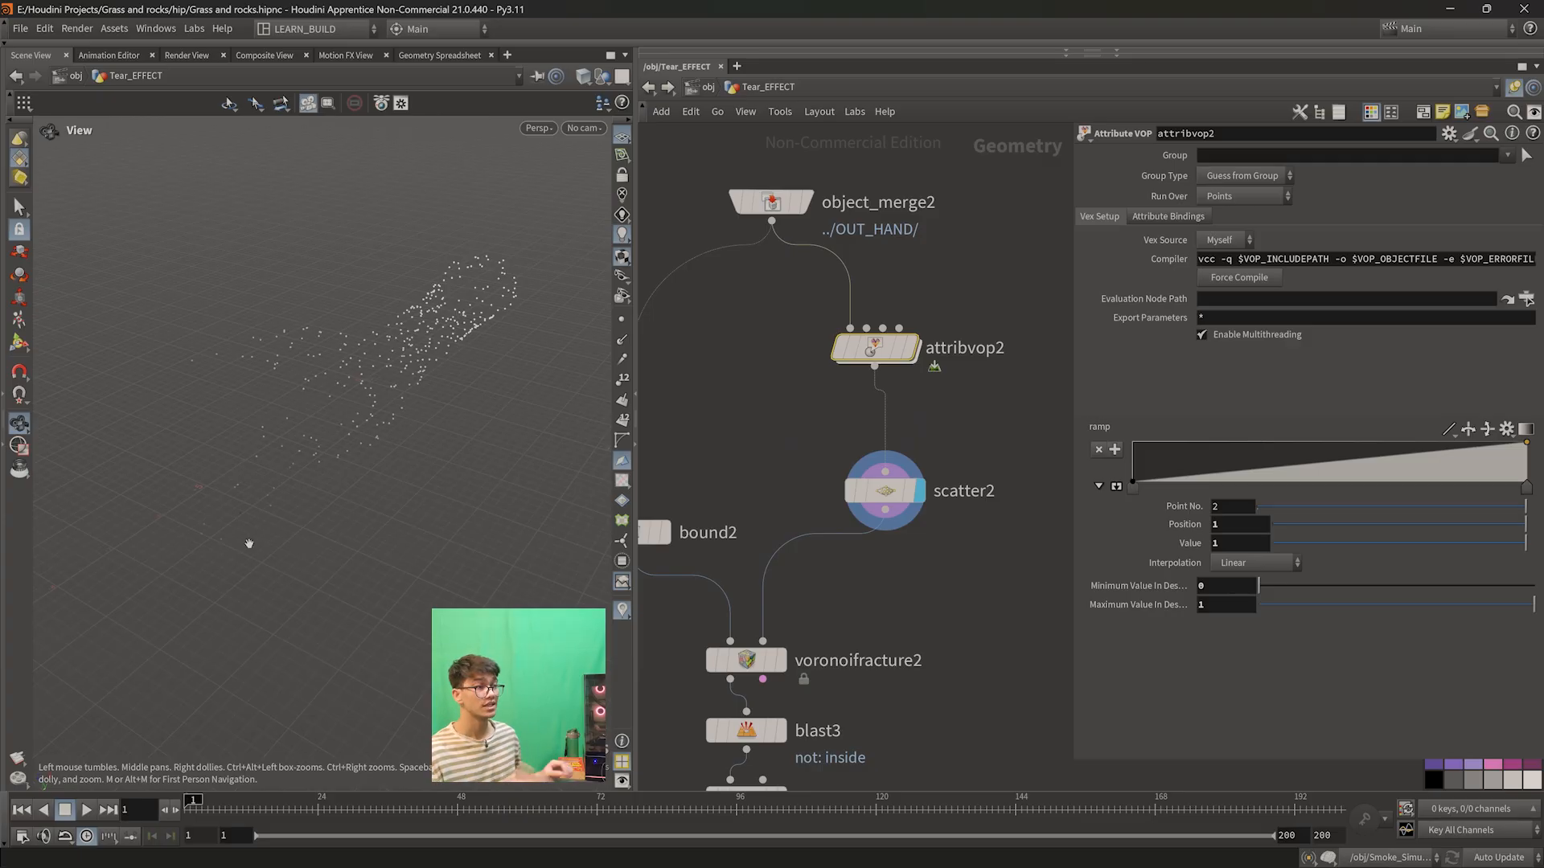
pyautogui.moveTo(489, 298); pyautogui.dragTo(470, 310)
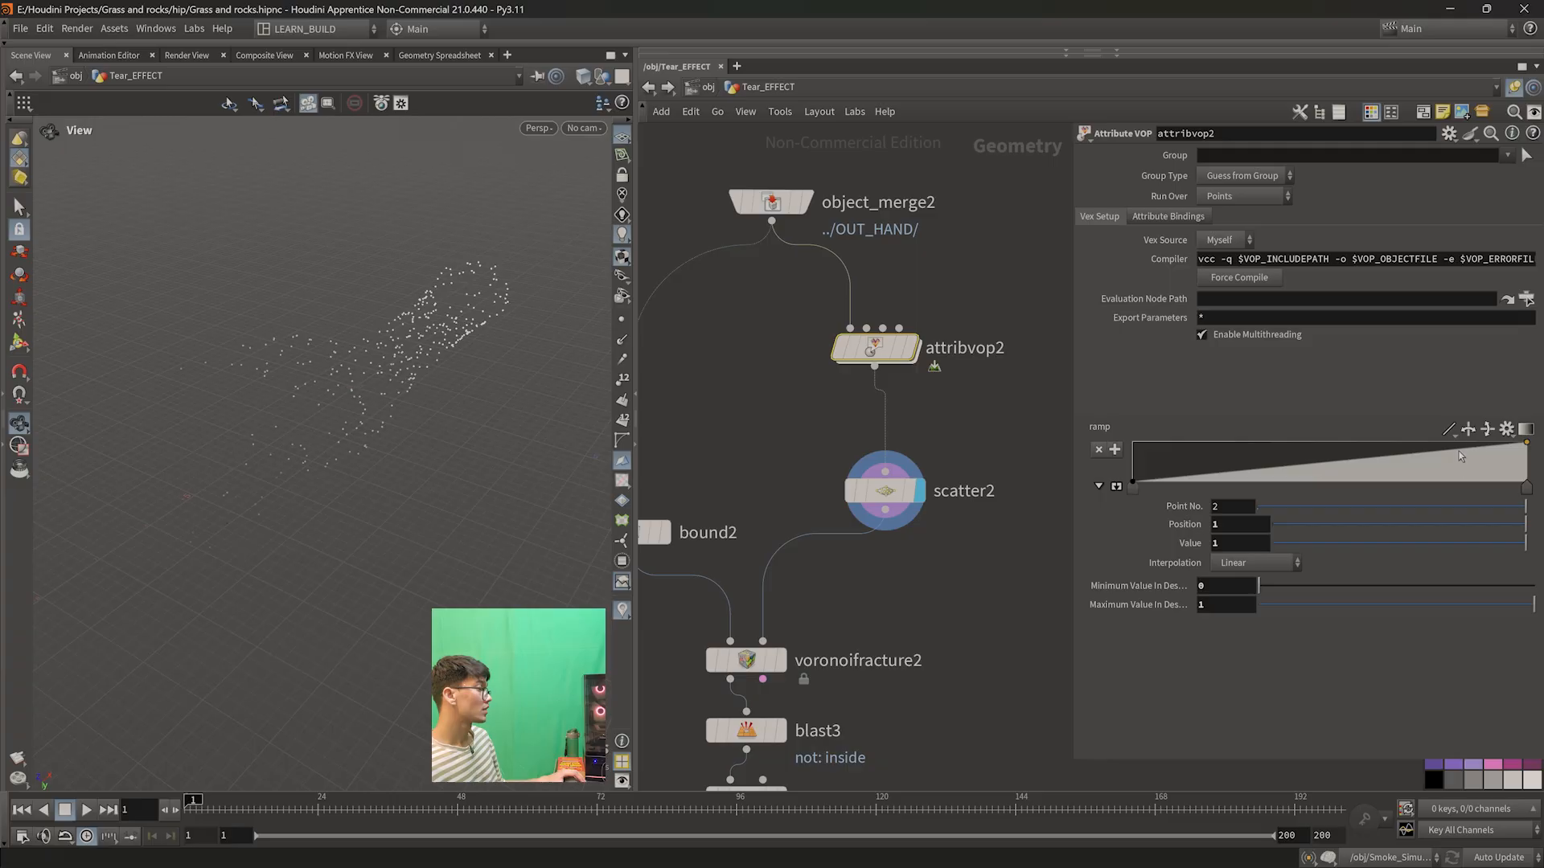
pyautogui.click(1120, 487)
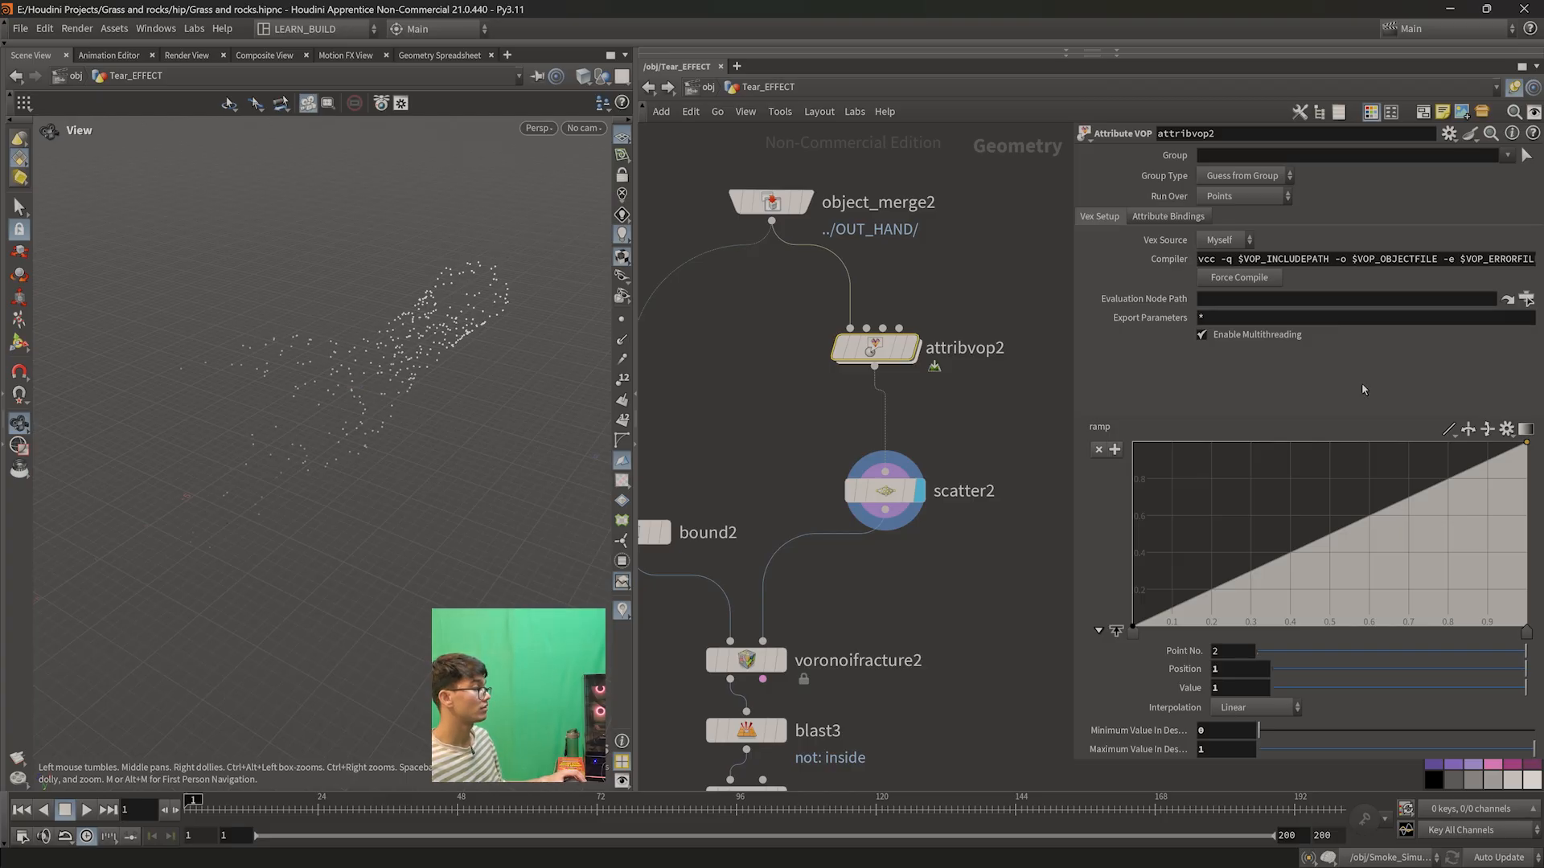
pyautogui.click(1468, 430)
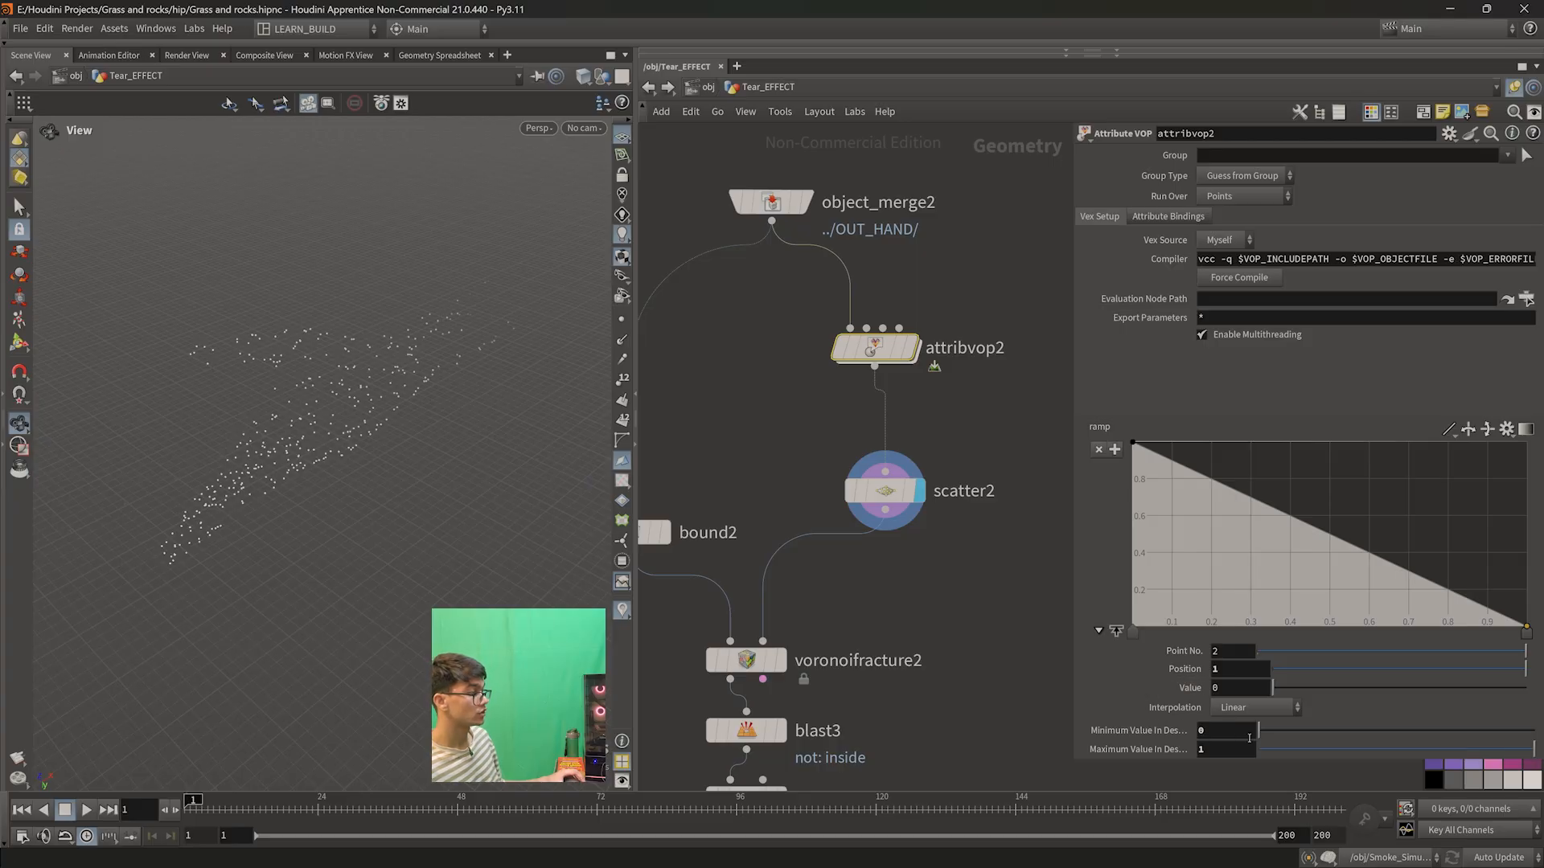
# - Set attribvop2's destination range minimum to 0.5, try a maximum of 3.5 and settle on 3.7
pyautogui.moveTo(1327, 762); pyautogui.dragTo(1328, 779)
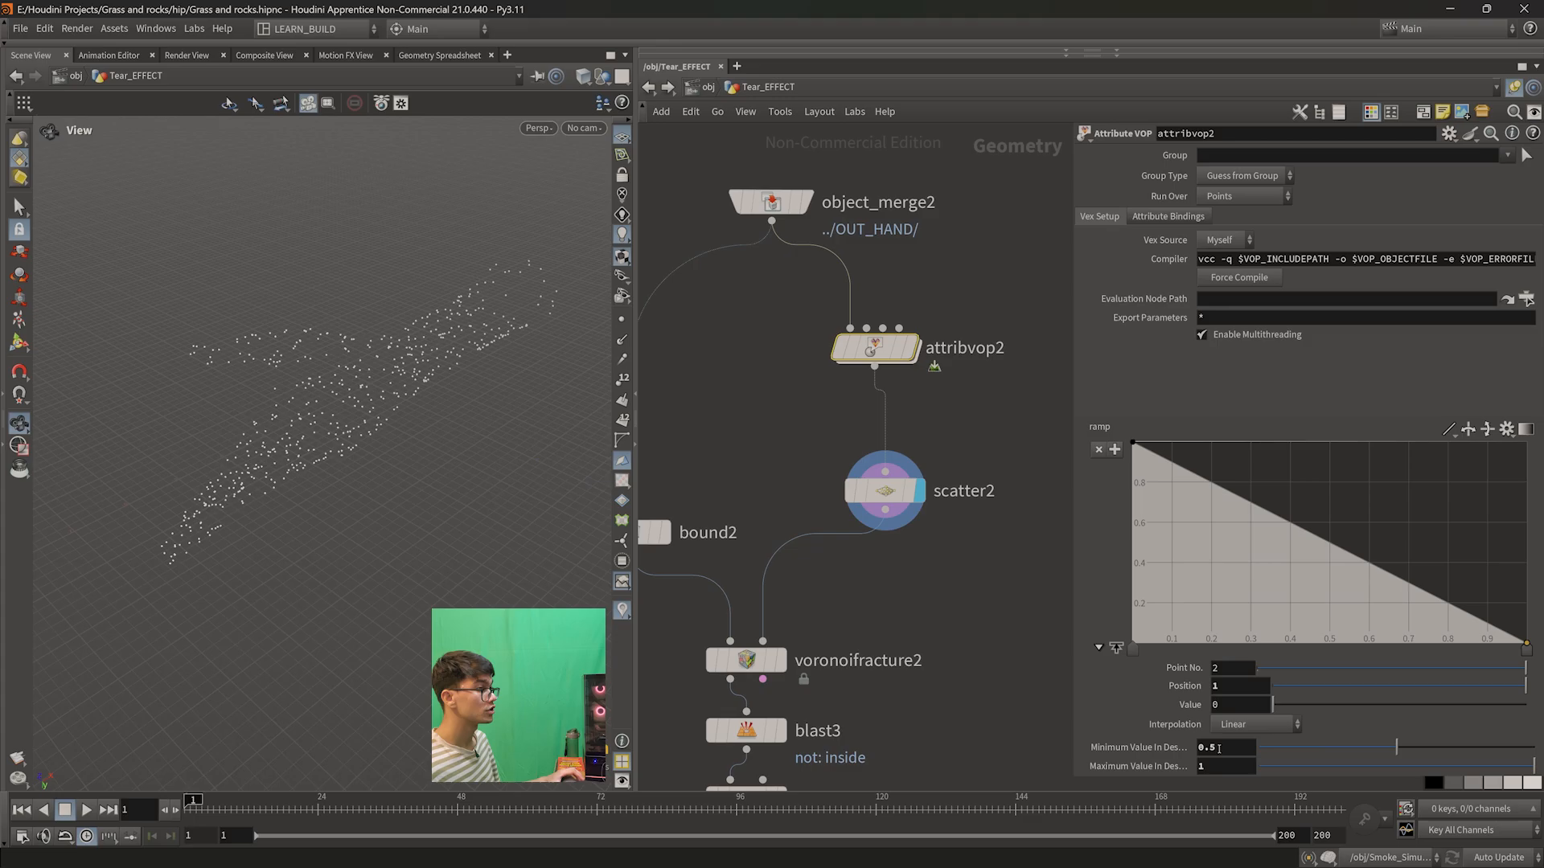
pyautogui.click(1201, 765)
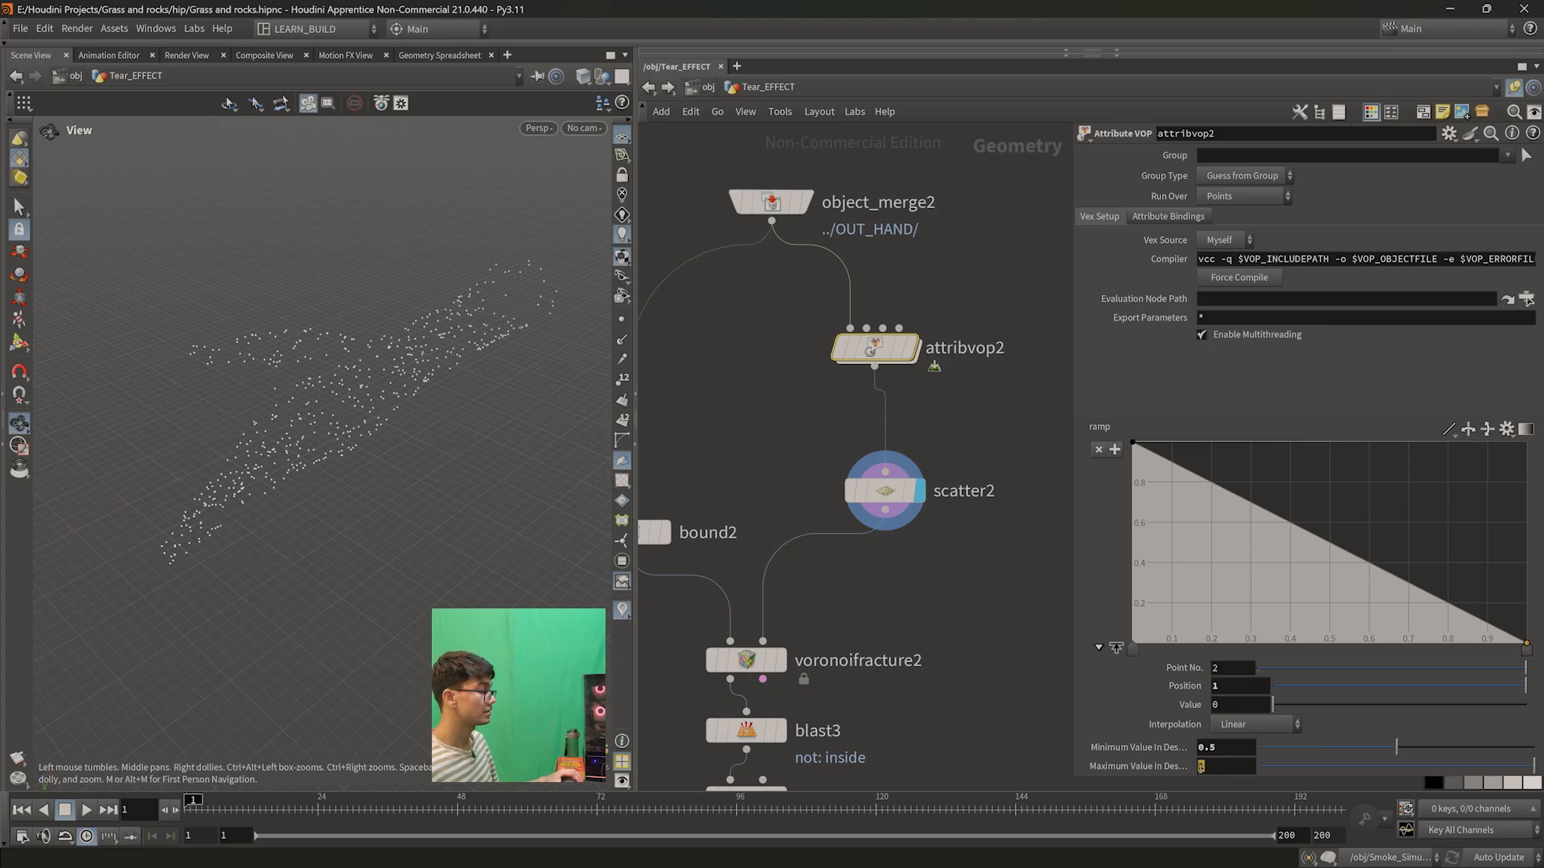
pyautogui.write('3.5')
pyautogui.press('Return')
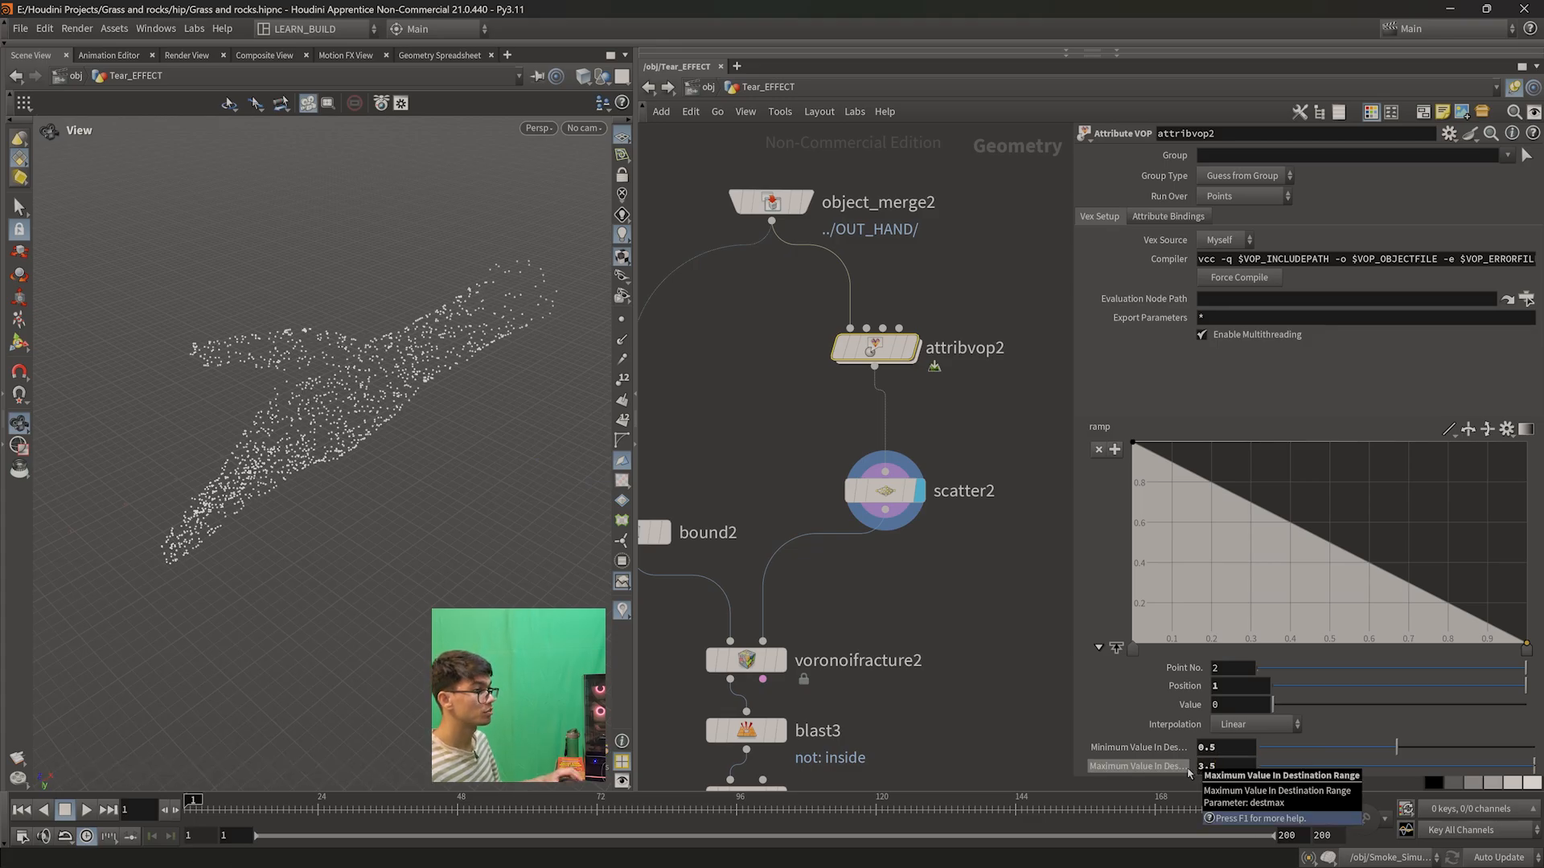
pyautogui.click(1225, 768)
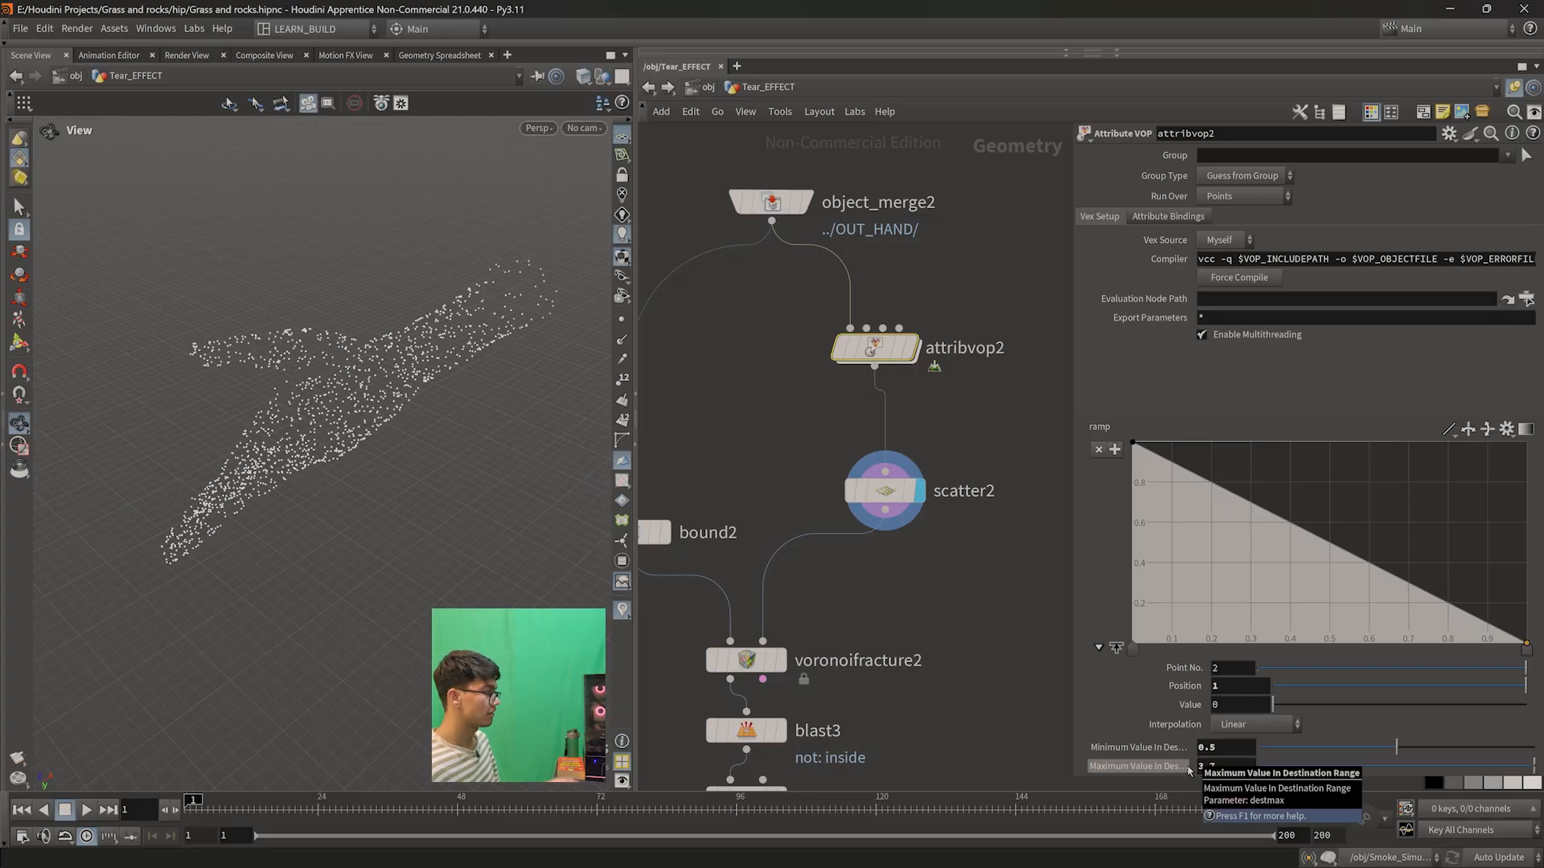
pyautogui.write('3.7')
pyautogui.press('Return')
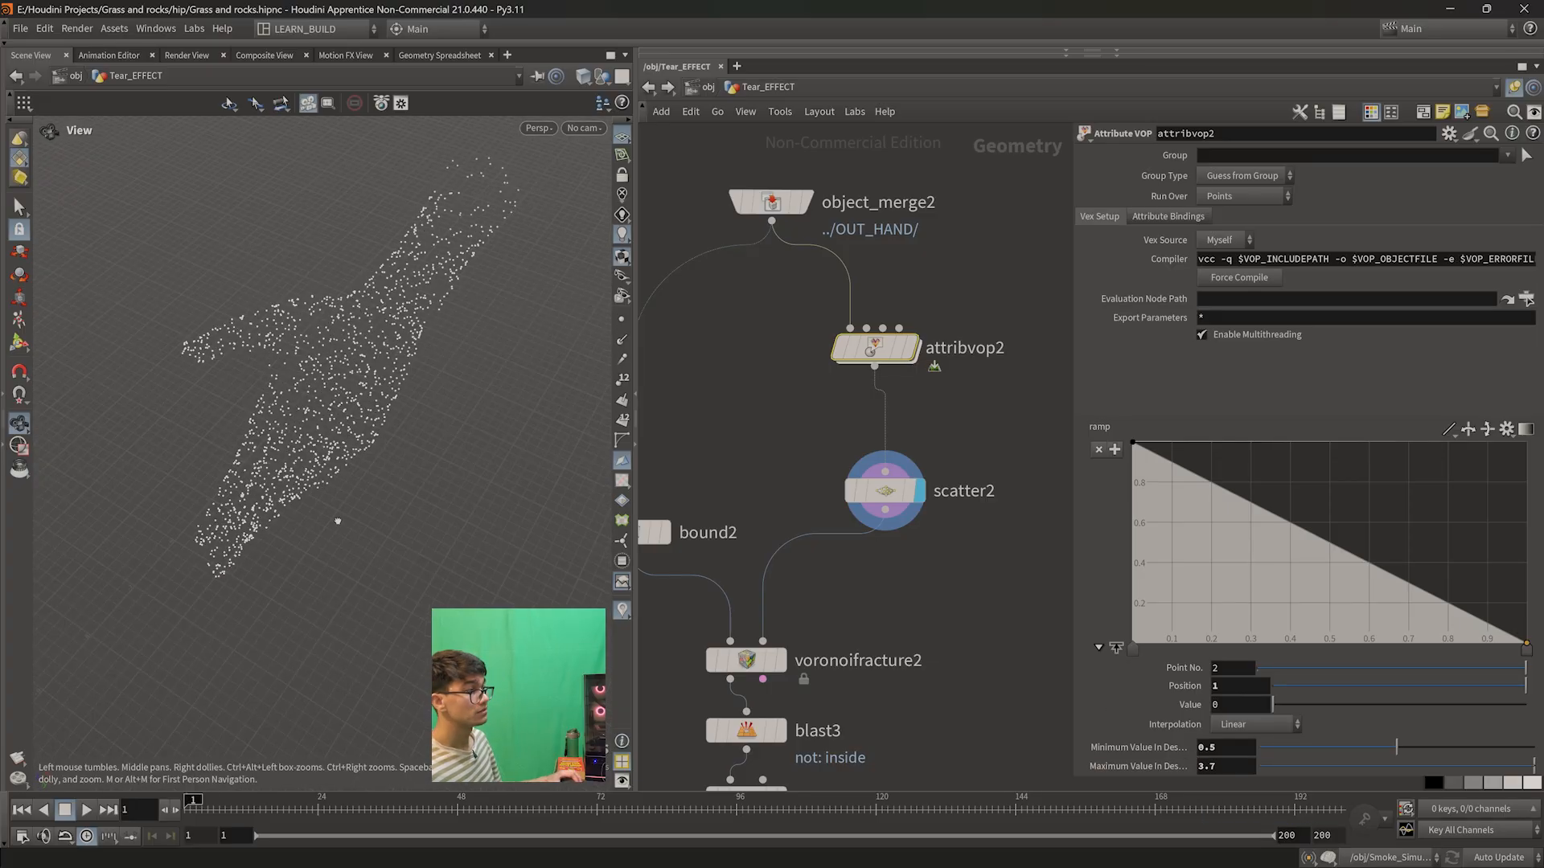
# - Add a middle point to the ramp, switch it to B-Spline interpolation and place the point at about position 0.18, value 0.174
pyautogui.moveTo(1268, 520); pyautogui.dragTo(1235, 576)
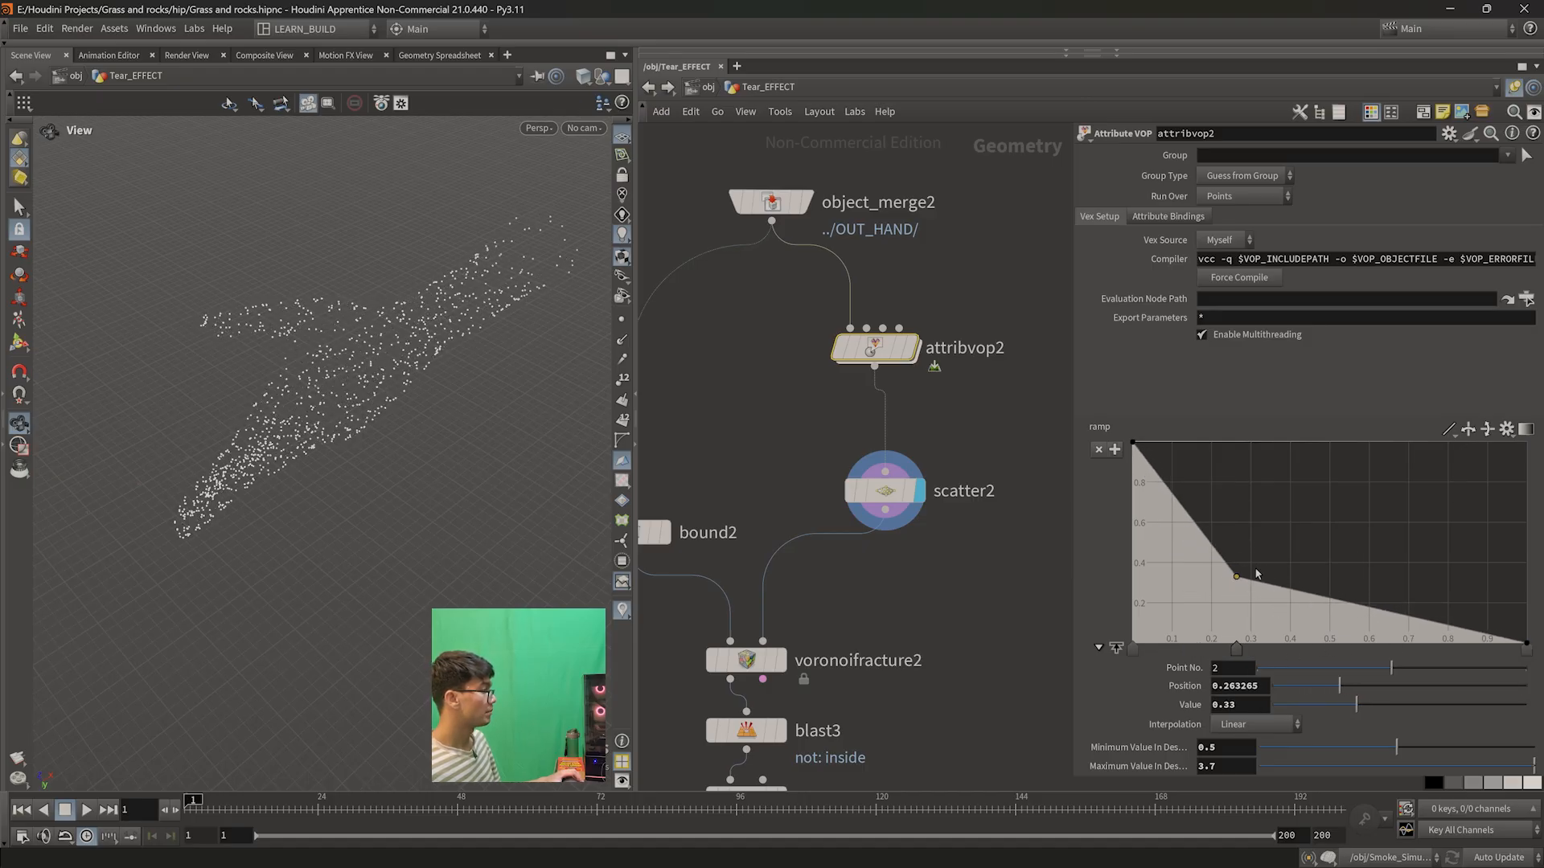
pyautogui.click(1451, 432)
pyautogui.click(1465, 537)
pyautogui.moveTo(1236, 576); pyautogui.dragTo(1203, 608)
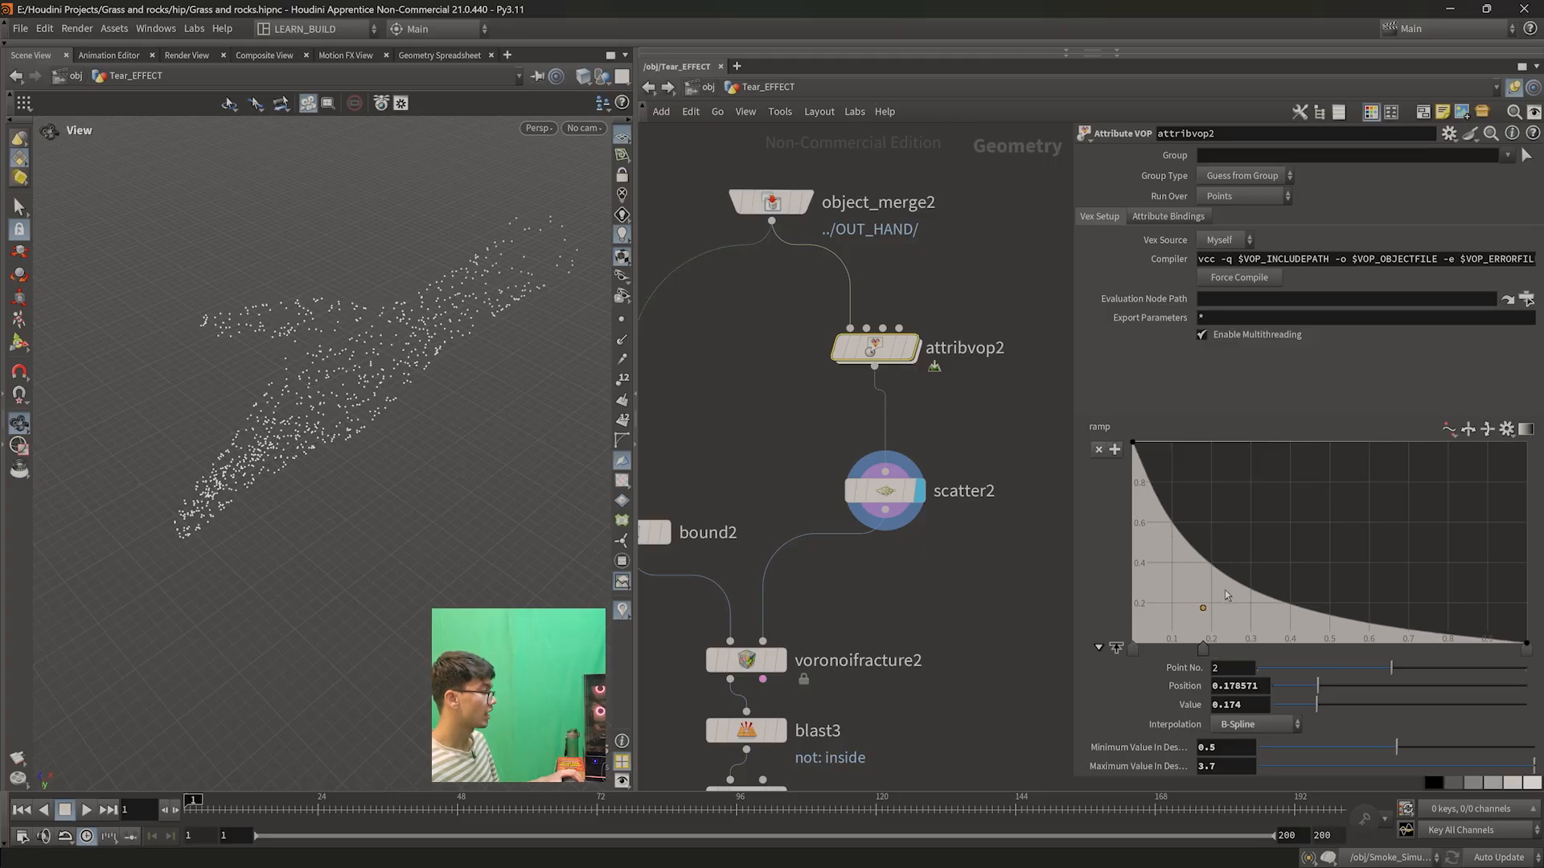
# - Try Linear interpolation on the ramp with the middle point at about position 0.18, value 0.27
pyautogui.click(1450, 432)
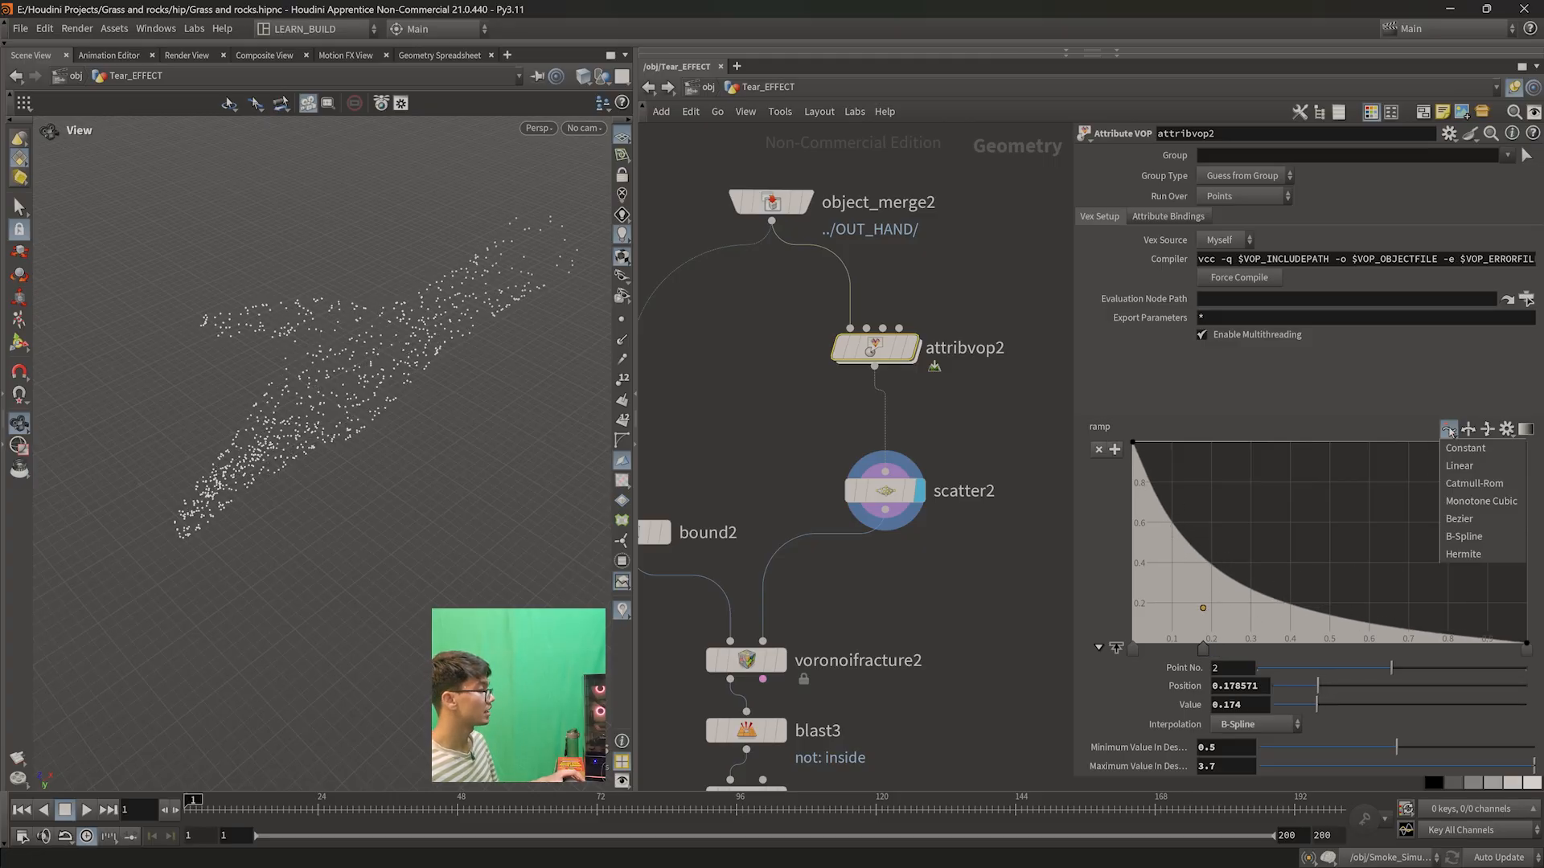
pyautogui.click(1465, 464)
pyautogui.moveTo(1207, 610)
pyautogui.mouseDown()
pyautogui.moveTo(1192, 593)
pyautogui.moveTo(1210, 592)
pyautogui.mouseUp()
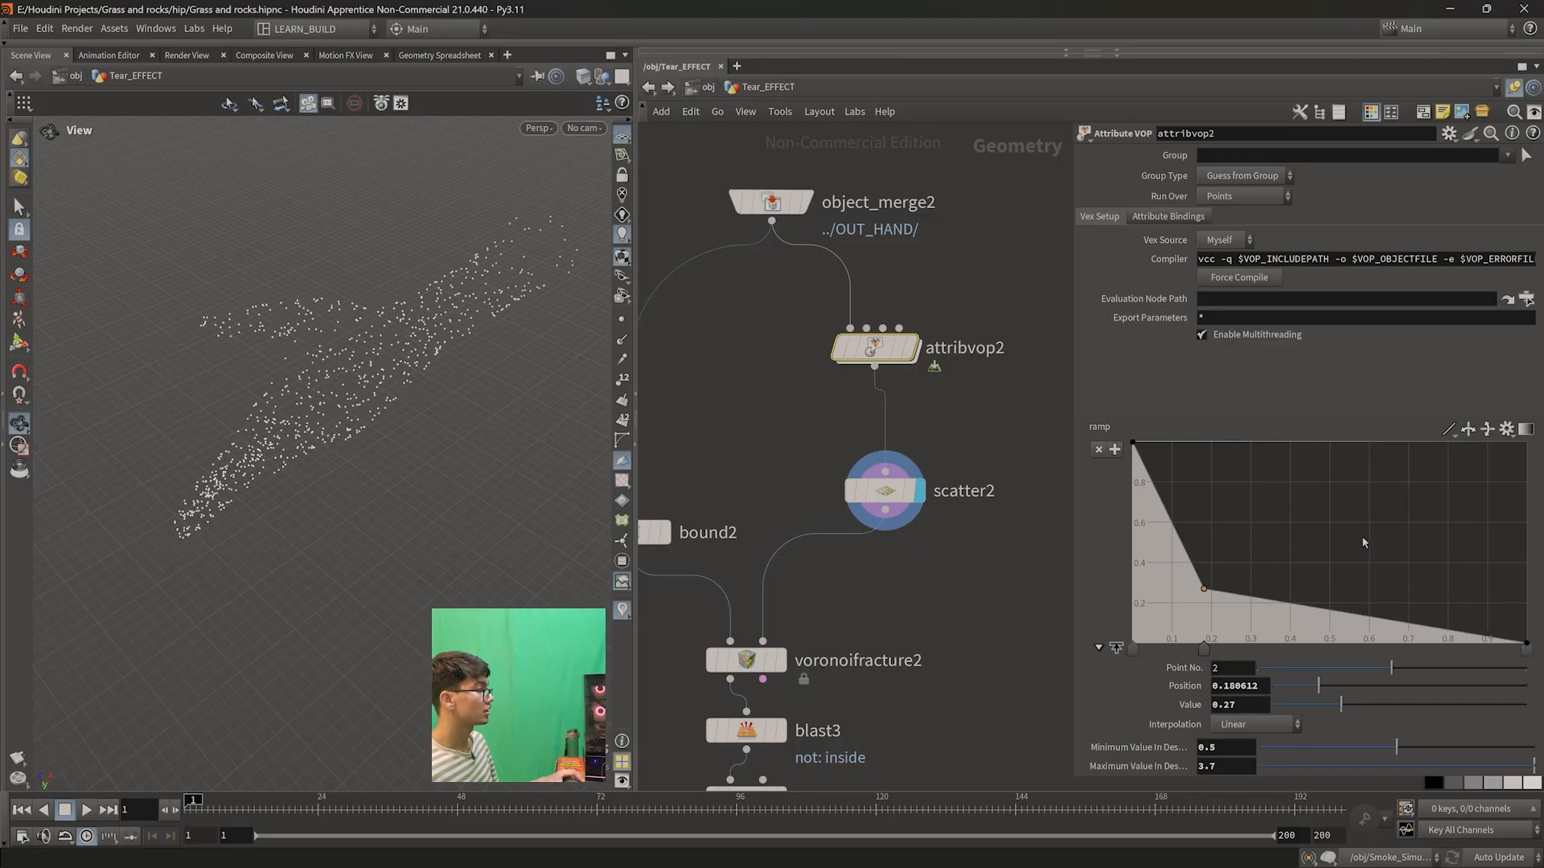
# - Set the ramp to B-Spline interpolation and move its middle point to about position 0.57, value 0.084
pyautogui.click(1451, 432)
pyautogui.click(1465, 537)
pyautogui.moveTo(1206, 593); pyautogui.dragTo(1346, 629)
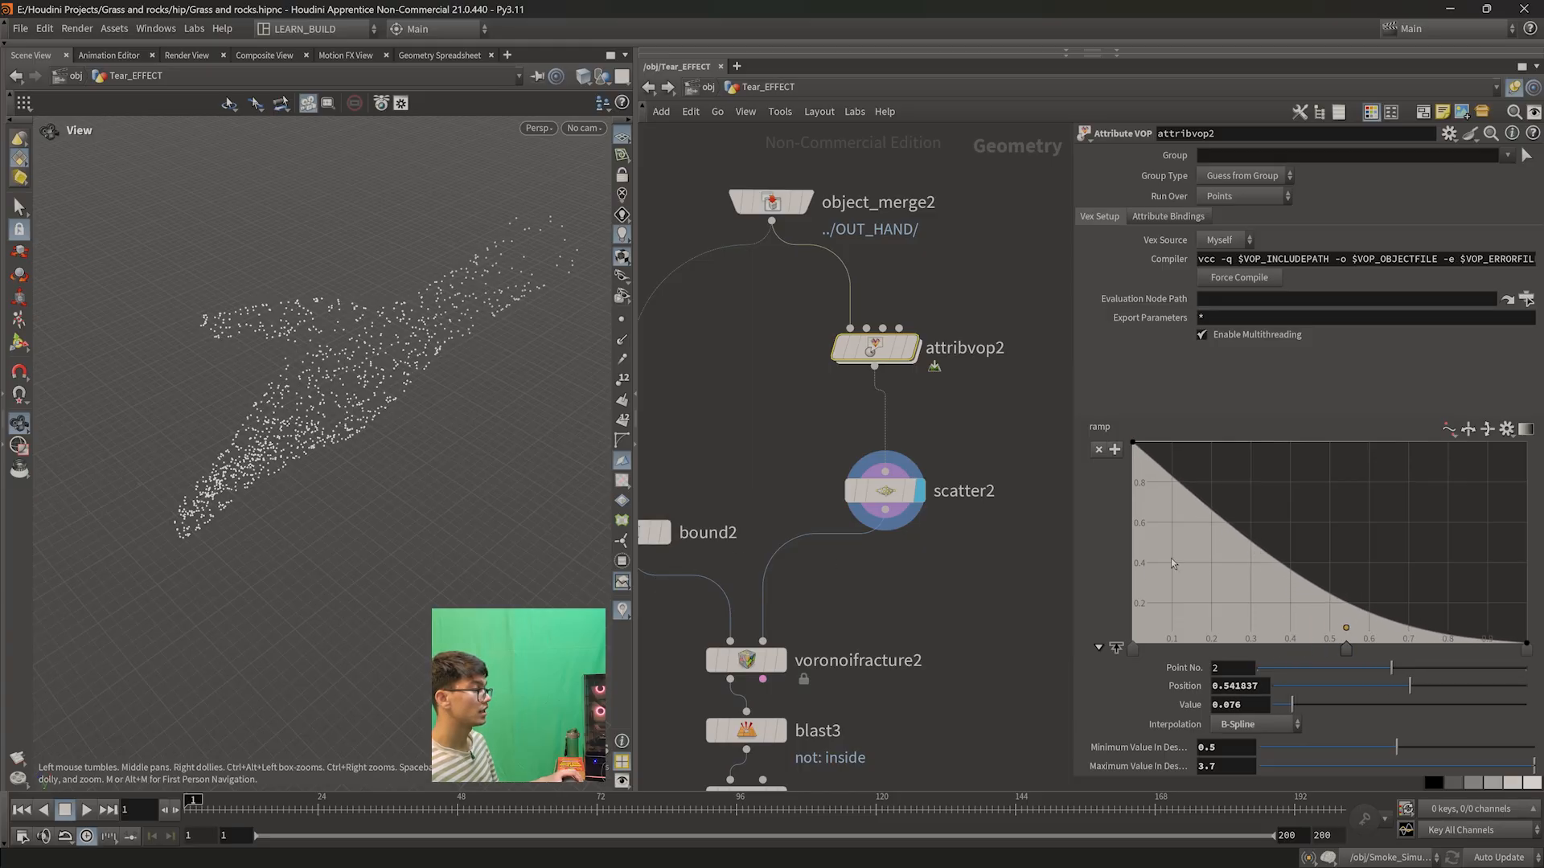
pyautogui.moveTo(1347, 628)
pyautogui.mouseDown()
pyautogui.moveTo(1255, 631)
pyautogui.moveTo(1361, 631)
pyautogui.mouseUp()
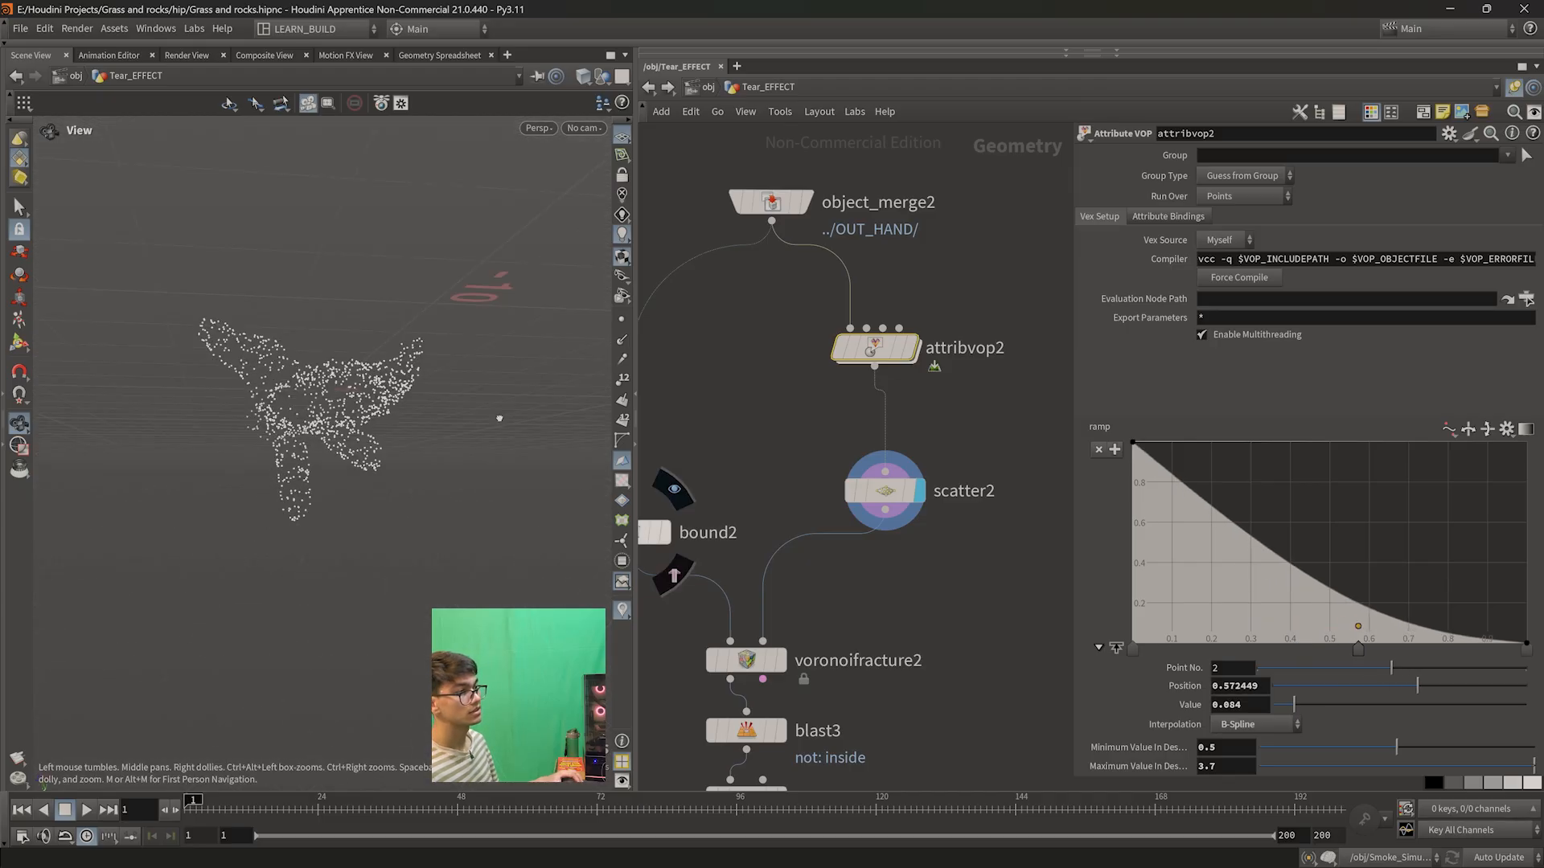
# - Display attribvop2's result on the hand
pyautogui.moveTo(950, 596); pyautogui.dragTo(946, 569, button='middle')
pyautogui.click(909, 321)
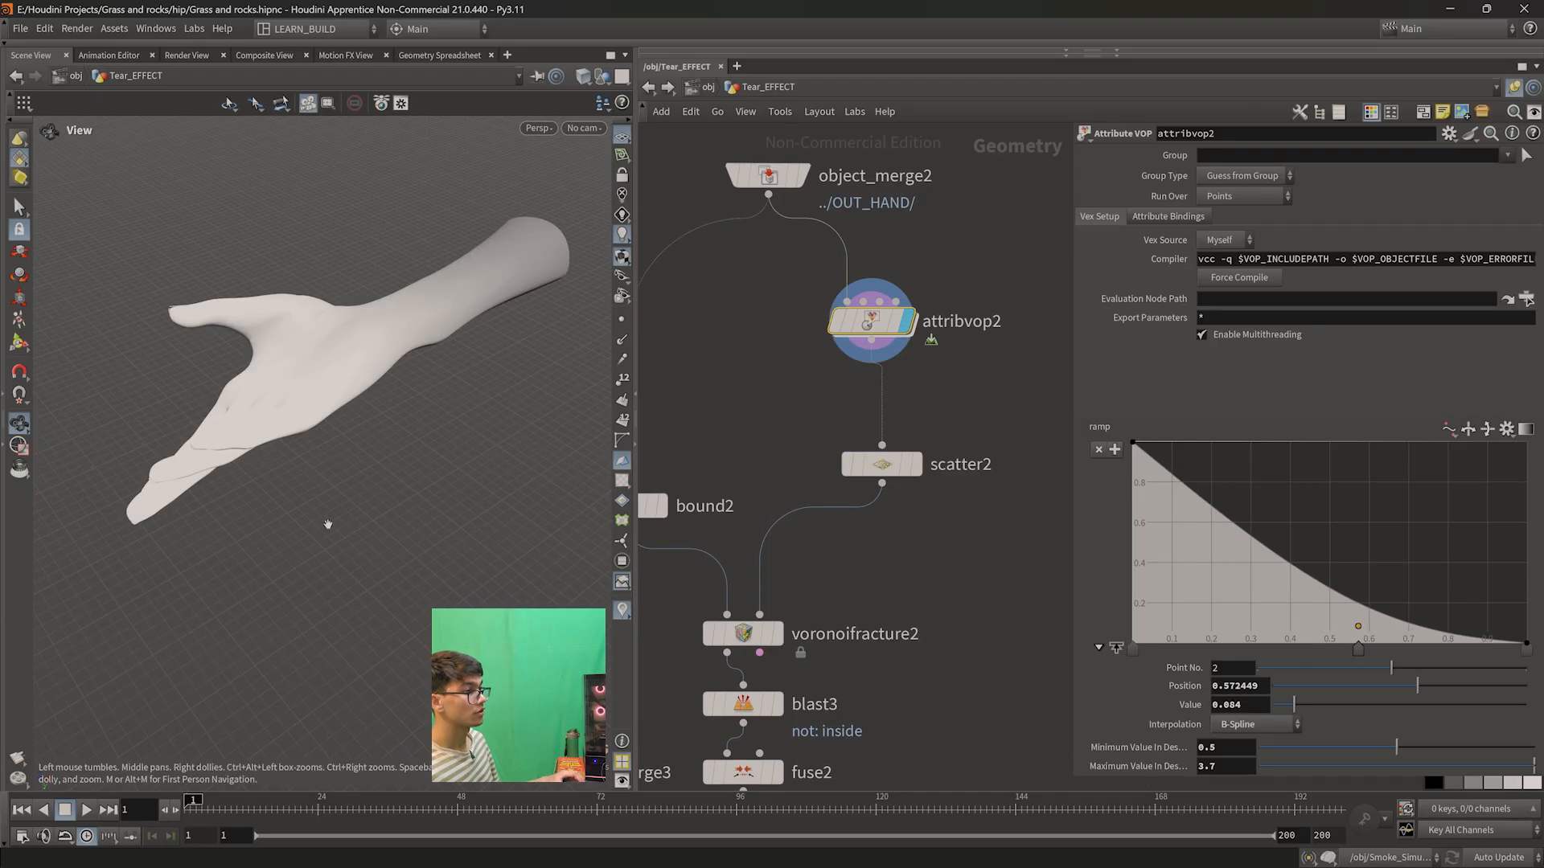
# - Display the results of scatter2, voronoifracture2, blast3 and fuse2 one after another
pyautogui.click(925, 421)
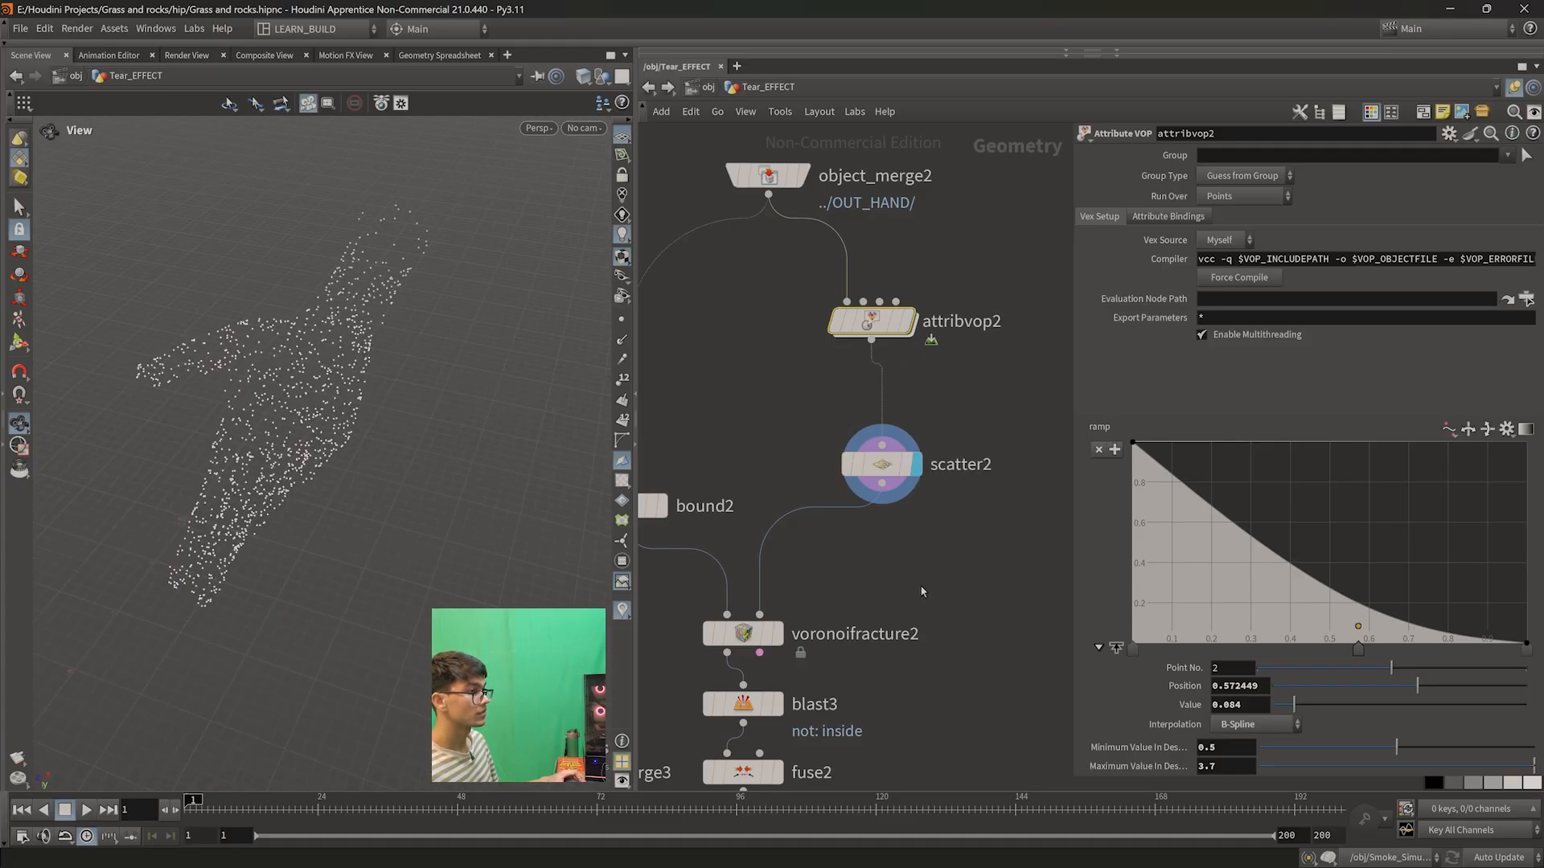
pyautogui.scroll(-4, 926, 423)
pyautogui.scroll(3, 933, 558)
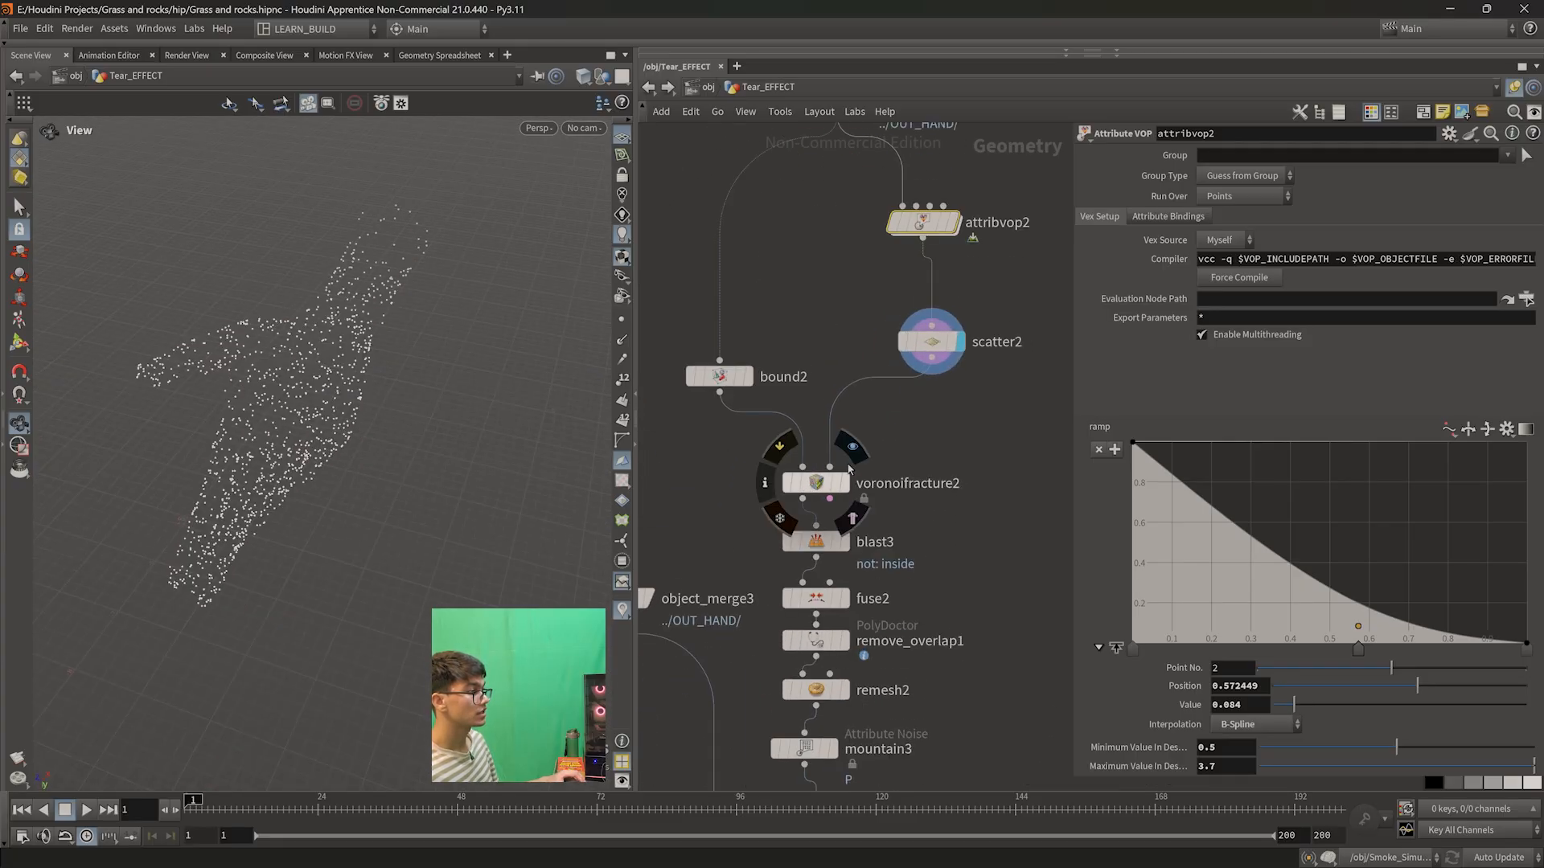
pyautogui.click(842, 482)
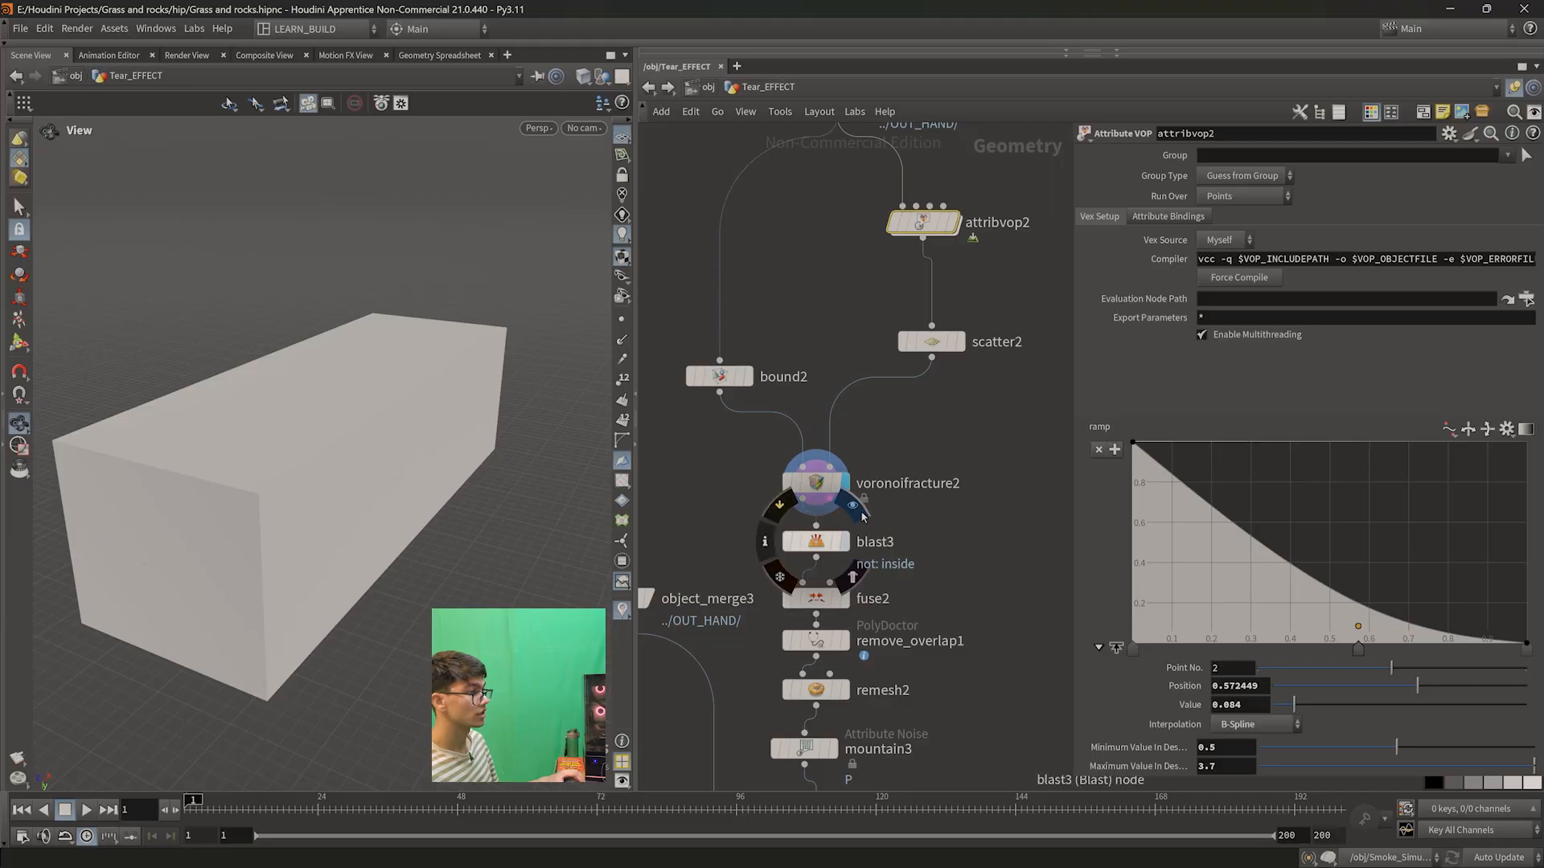
pyautogui.click(842, 542)
pyautogui.click(851, 602)
# - Display remesh2, mountain3 and mountain4 in turn to examine the remeshed and noise-displaced cutting surfaces
pyautogui.moveTo(859, 616); pyautogui.dragTo(879, 490, button='middle')
pyautogui.click(869, 537)
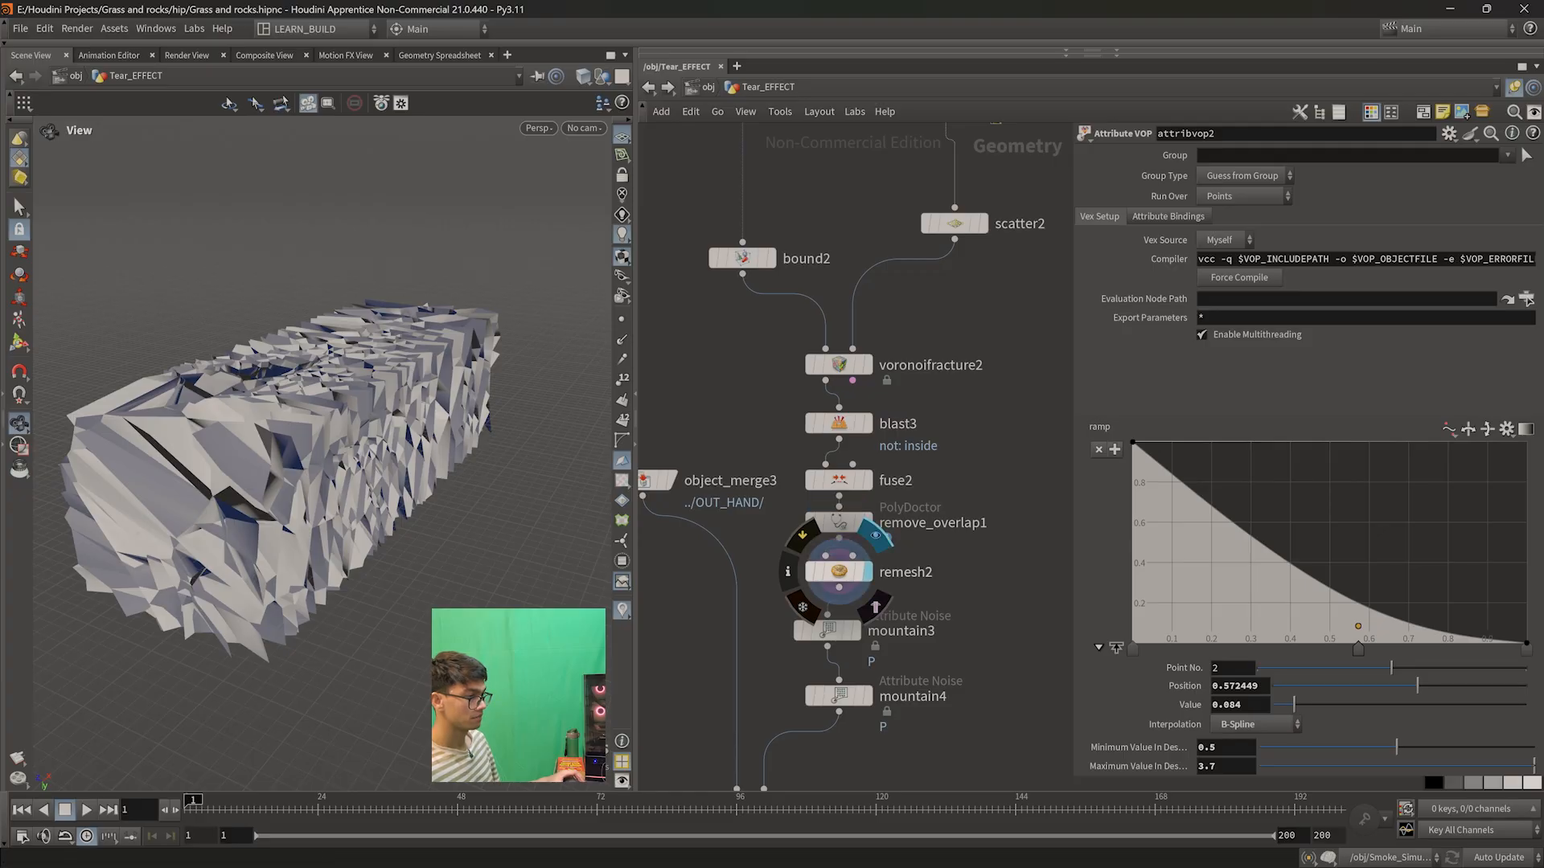
pyautogui.click(863, 560)
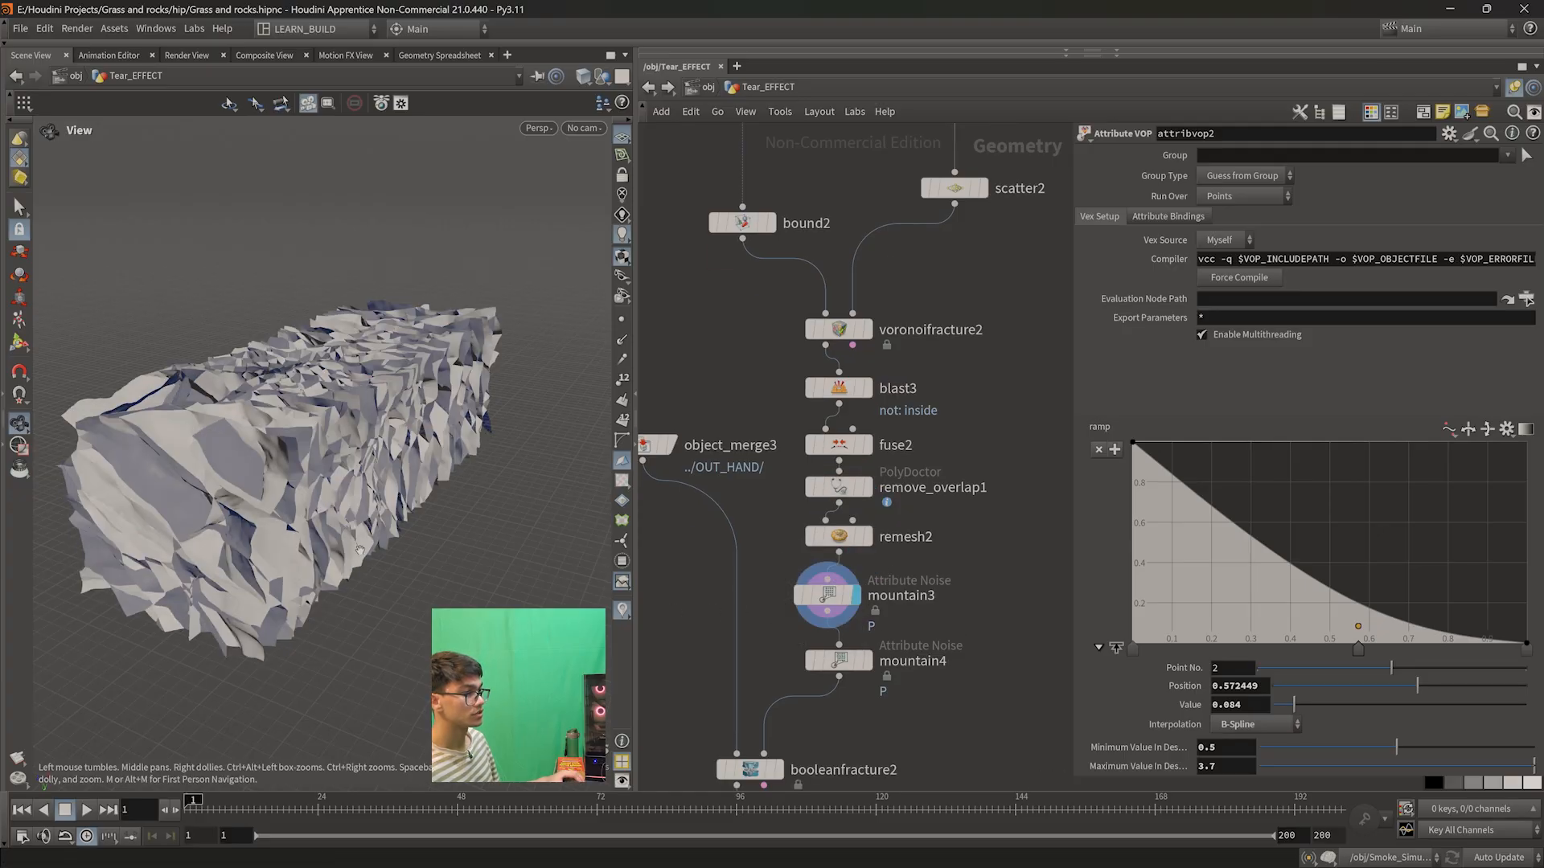
pyautogui.click(874, 627)
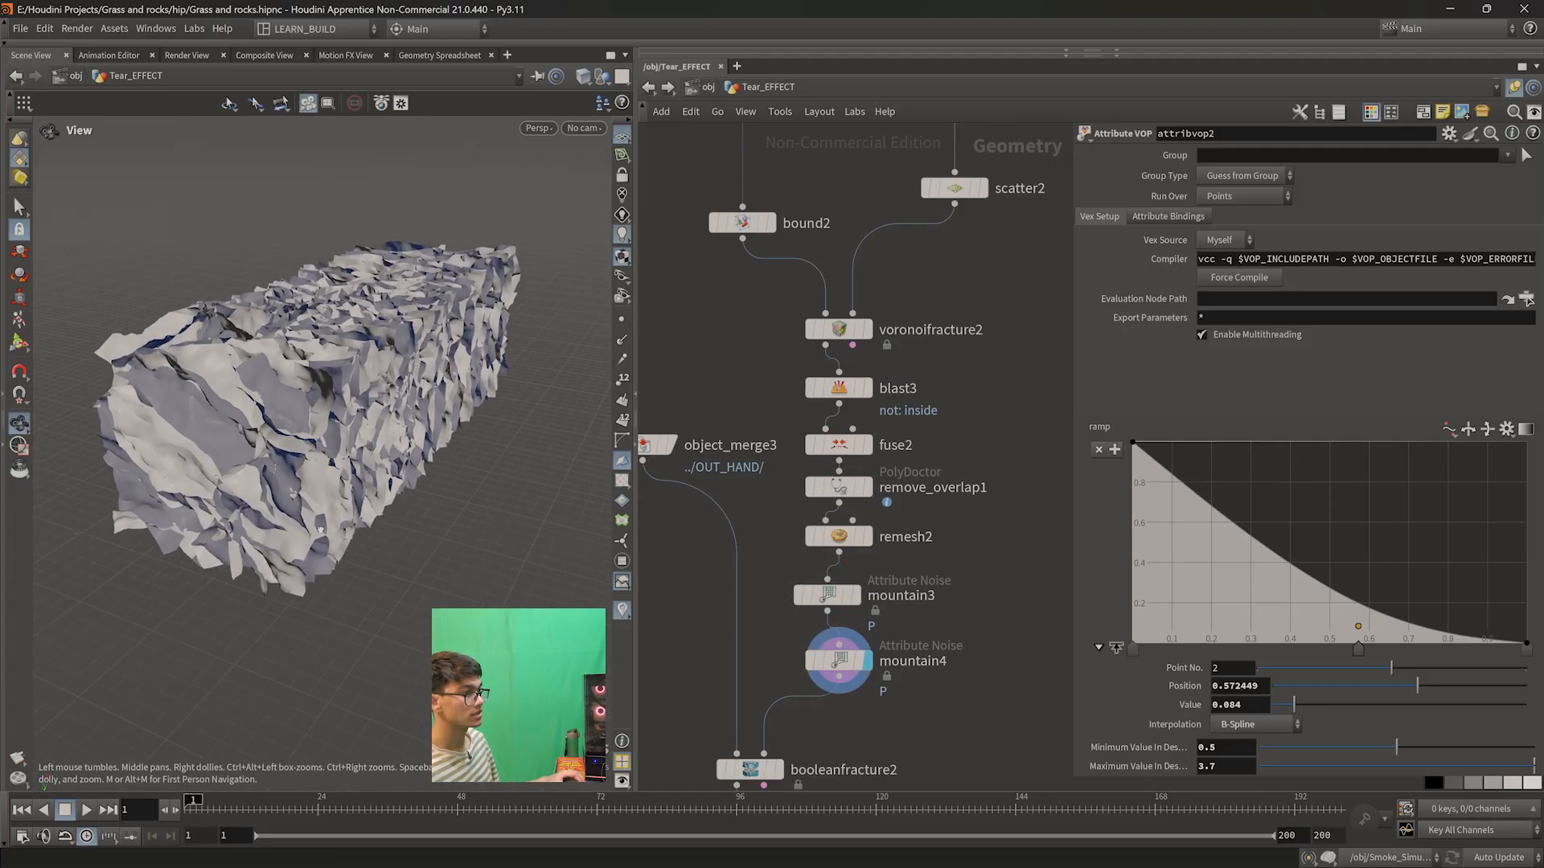
pyautogui.moveTo(871, 728); pyautogui.dragTo(882, 551, button='middle')
pyautogui.scroll(1, 809, 569)
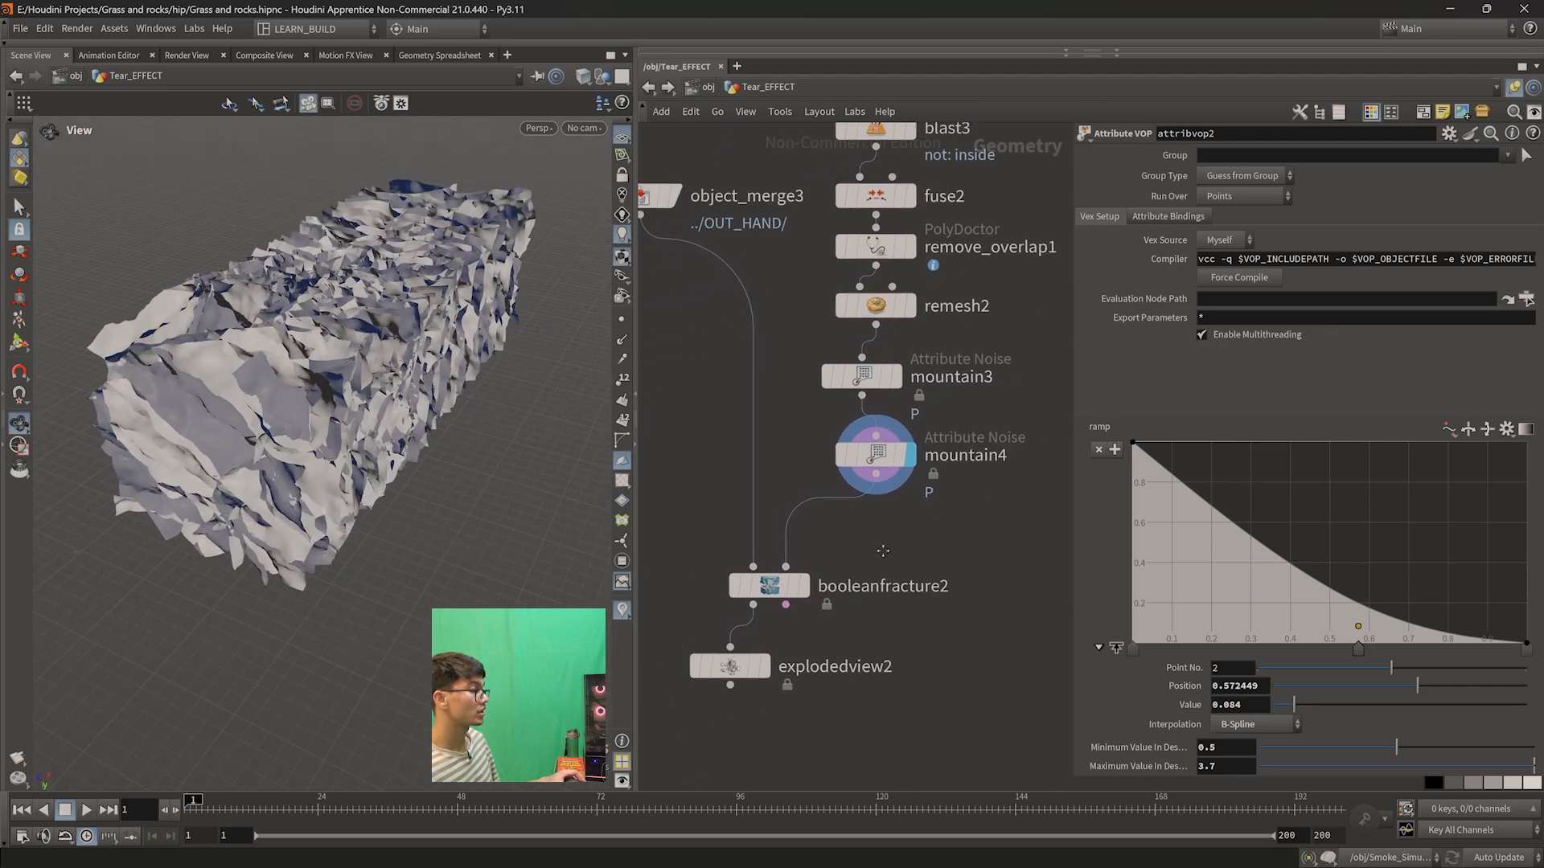
# - Display booleanfracture2 followed by explodedview2, and examine the fractured pieces at the wrist end of the hand
pyautogui.moveTo(794, 581)
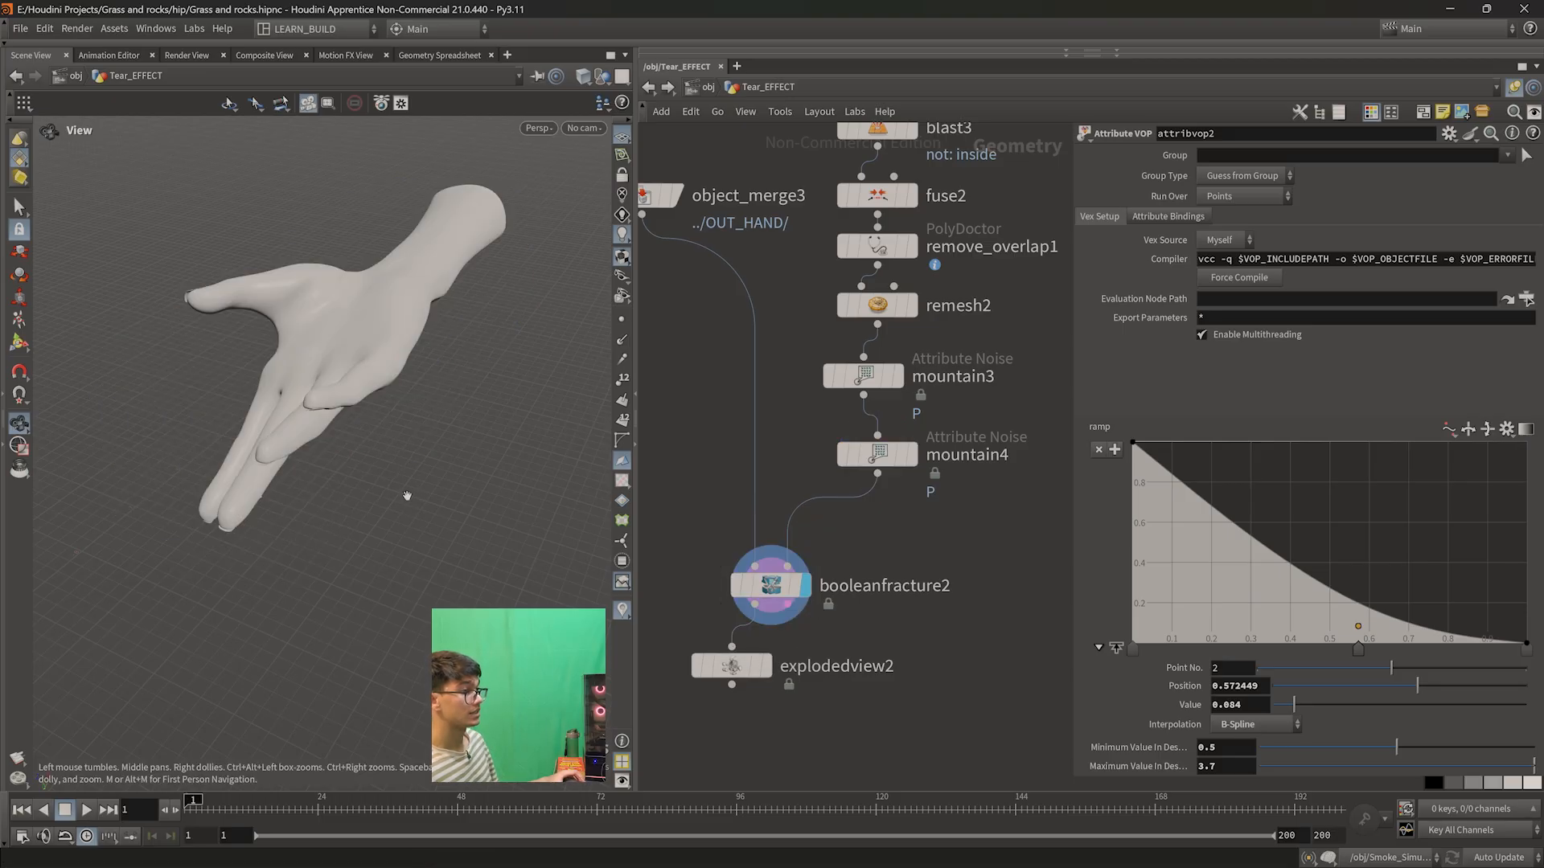
pyautogui.click(763, 665)
pyautogui.moveTo(499, 507); pyautogui.dragTo(480, 456)
pyautogui.moveTo(480, 457); pyautogui.dragTo(472, 510, button='middle')
pyautogui.moveTo(472, 510); pyautogui.dragTo(414, 413, button='right')
pyautogui.moveTo(413, 414); pyautogui.dragTo(465, 486)
pyautogui.moveTo(497, 466); pyautogui.dragTo(388, 523, button='middle')
pyautogui.moveTo(387, 524); pyautogui.dragTo(299, 550, button='right')
pyautogui.moveTo(299, 549); pyautogui.dragTo(270, 566, button='middle')
pyautogui.moveTo(270, 566); pyautogui.dragTo(338, 522)
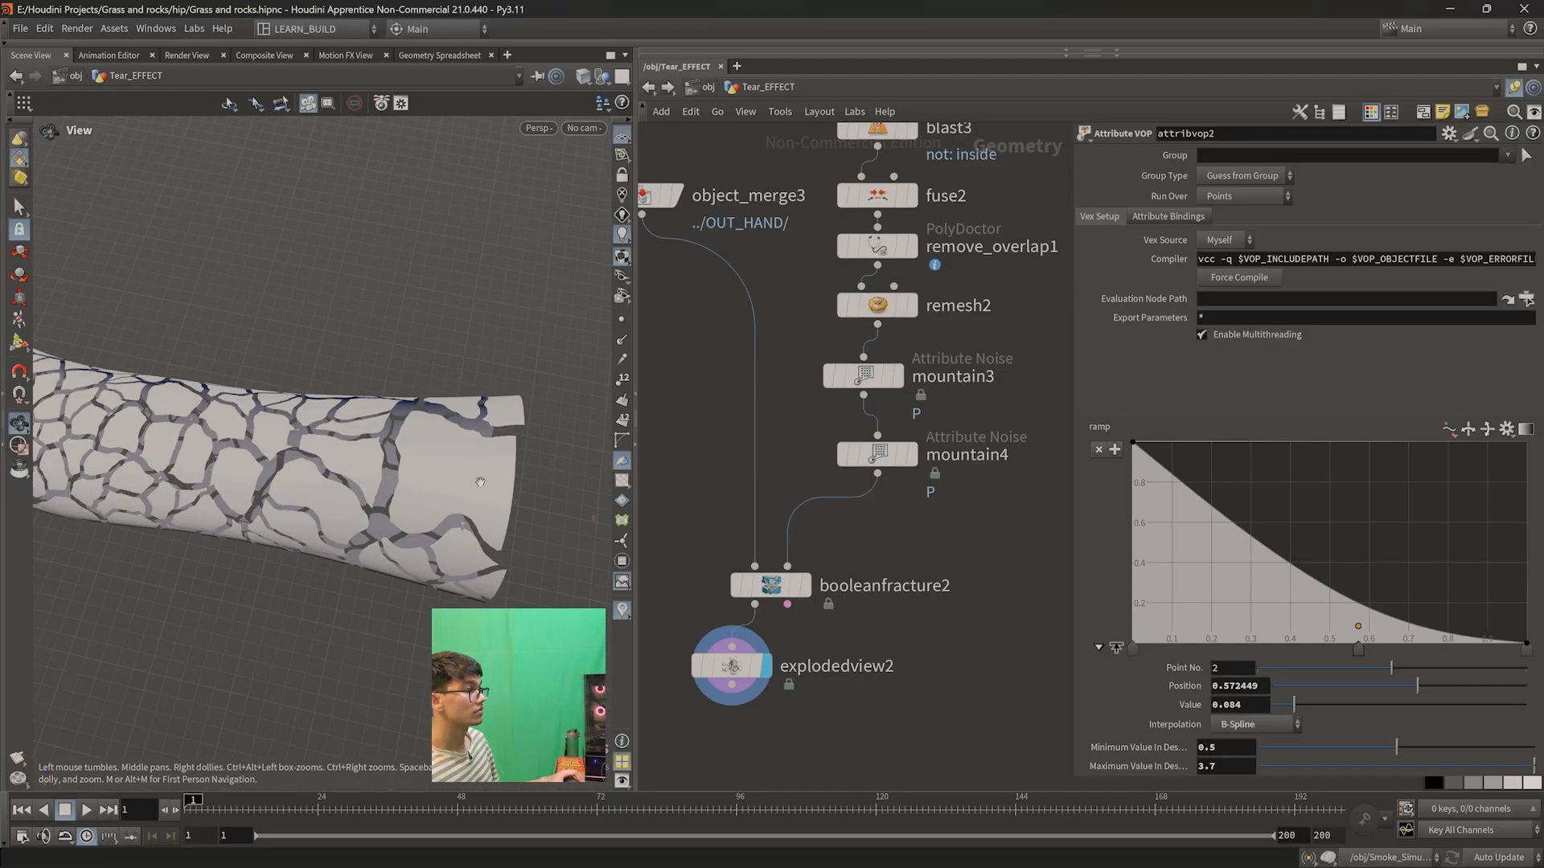
pyautogui.moveTo(338, 522); pyautogui.dragTo(269, 564, button='middle')
# - Set the minimum value in the destination range on attribvop2 to 0.7
pyautogui.scroll(-3, 951, 455)
pyautogui.moveTo(998, 287); pyautogui.dragTo(882, 639, button='middle')
pyautogui.scroll(2, 947, 404)
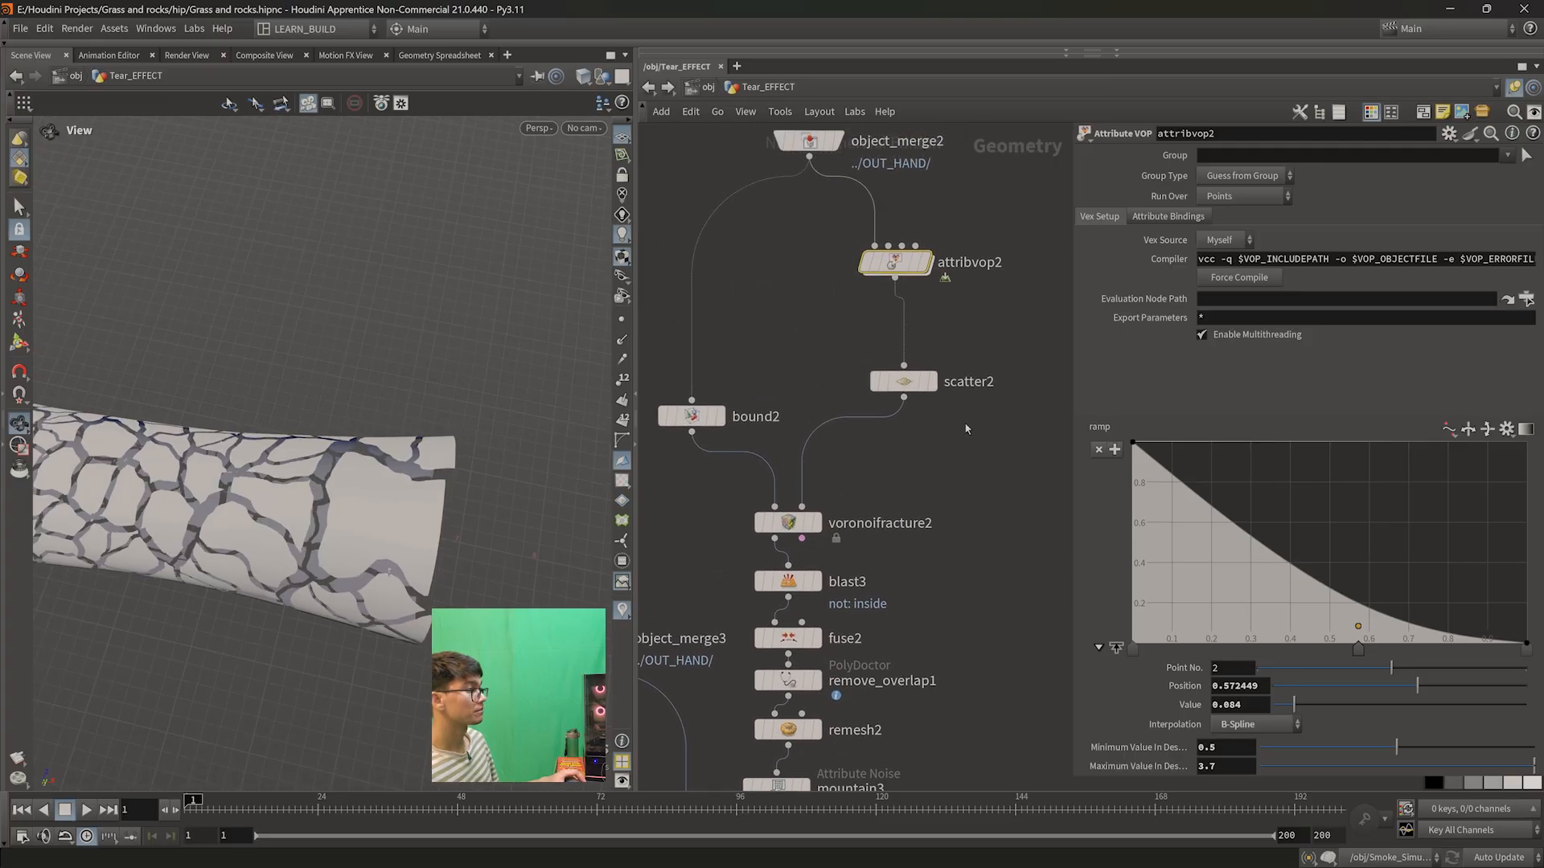
pyautogui.moveTo(950, 391); pyautogui.dragTo(891, 545, button='middle')
pyautogui.scroll(1, 891, 545)
pyautogui.moveTo(260, 514); pyautogui.dragTo(414, 427, button='middle')
pyautogui.scroll(-2, 374, 540)
pyautogui.moveTo(374, 541); pyautogui.dragTo(238, 556, button='middle')
pyautogui.scroll(-1, 340, 514)
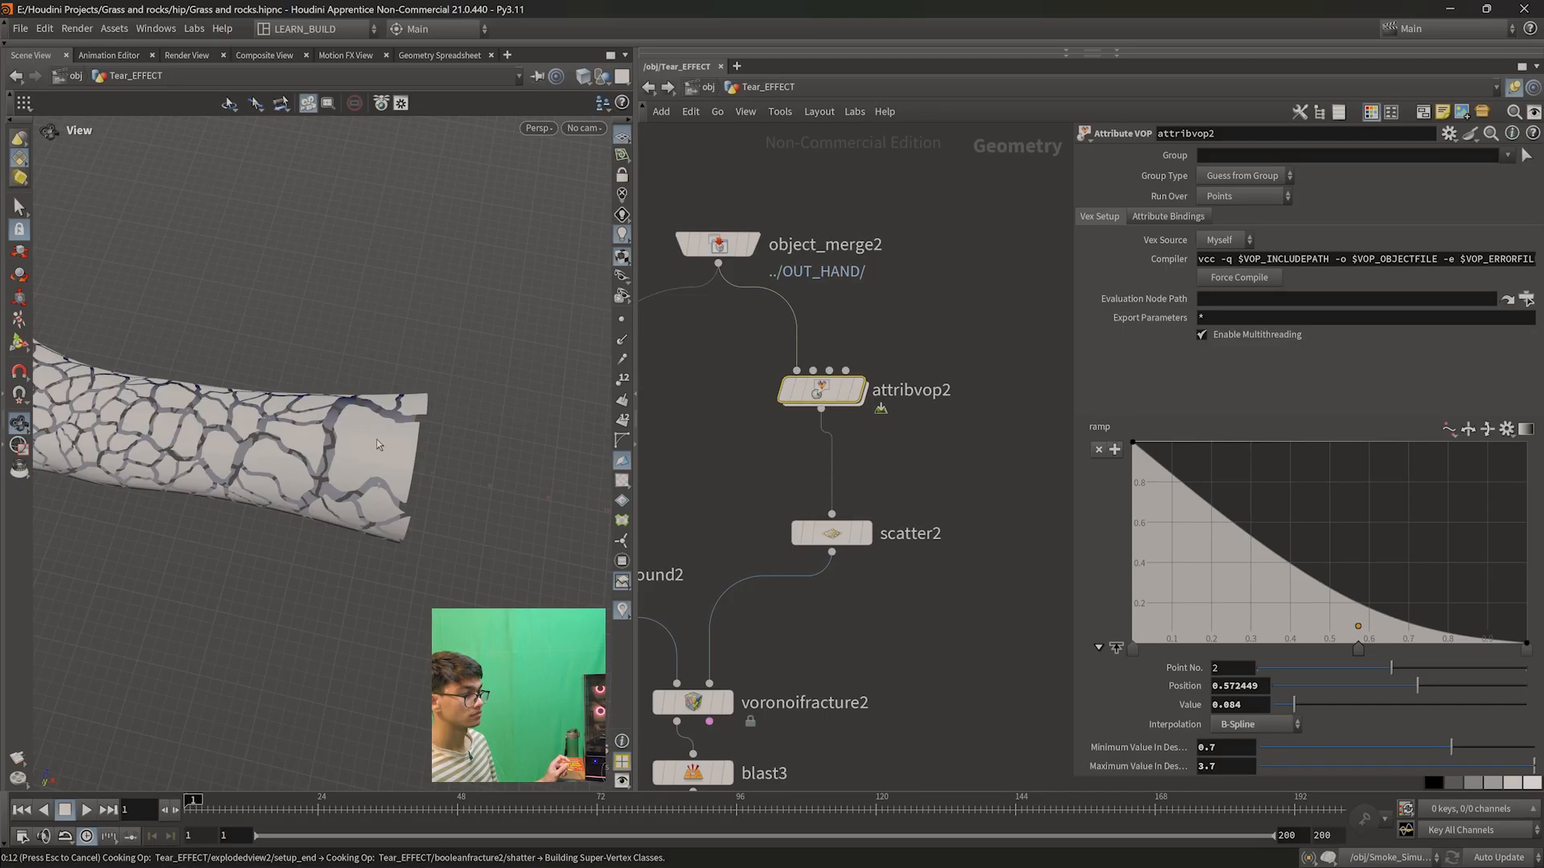
# - Set attribvop2's minimum destination value to 1 and check the exploded pieces at the wrist end
pyautogui.moveTo(377, 441); pyautogui.dragTo(440, 475)
pyautogui.moveTo(439, 475); pyautogui.dragTo(201, 499, button='middle')
pyautogui.moveTo(516, 511); pyautogui.dragTo(432, 527, button='middle')
pyautogui.scroll(2, 432, 526)
pyautogui.moveTo(431, 527); pyautogui.dragTo(294, 256)
pyautogui.moveTo(295, 255); pyautogui.dragTo(415, 501, button='middle')
pyautogui.moveTo(1227, 747); pyautogui.dragTo(1181, 746)
pyautogui.press('Return')
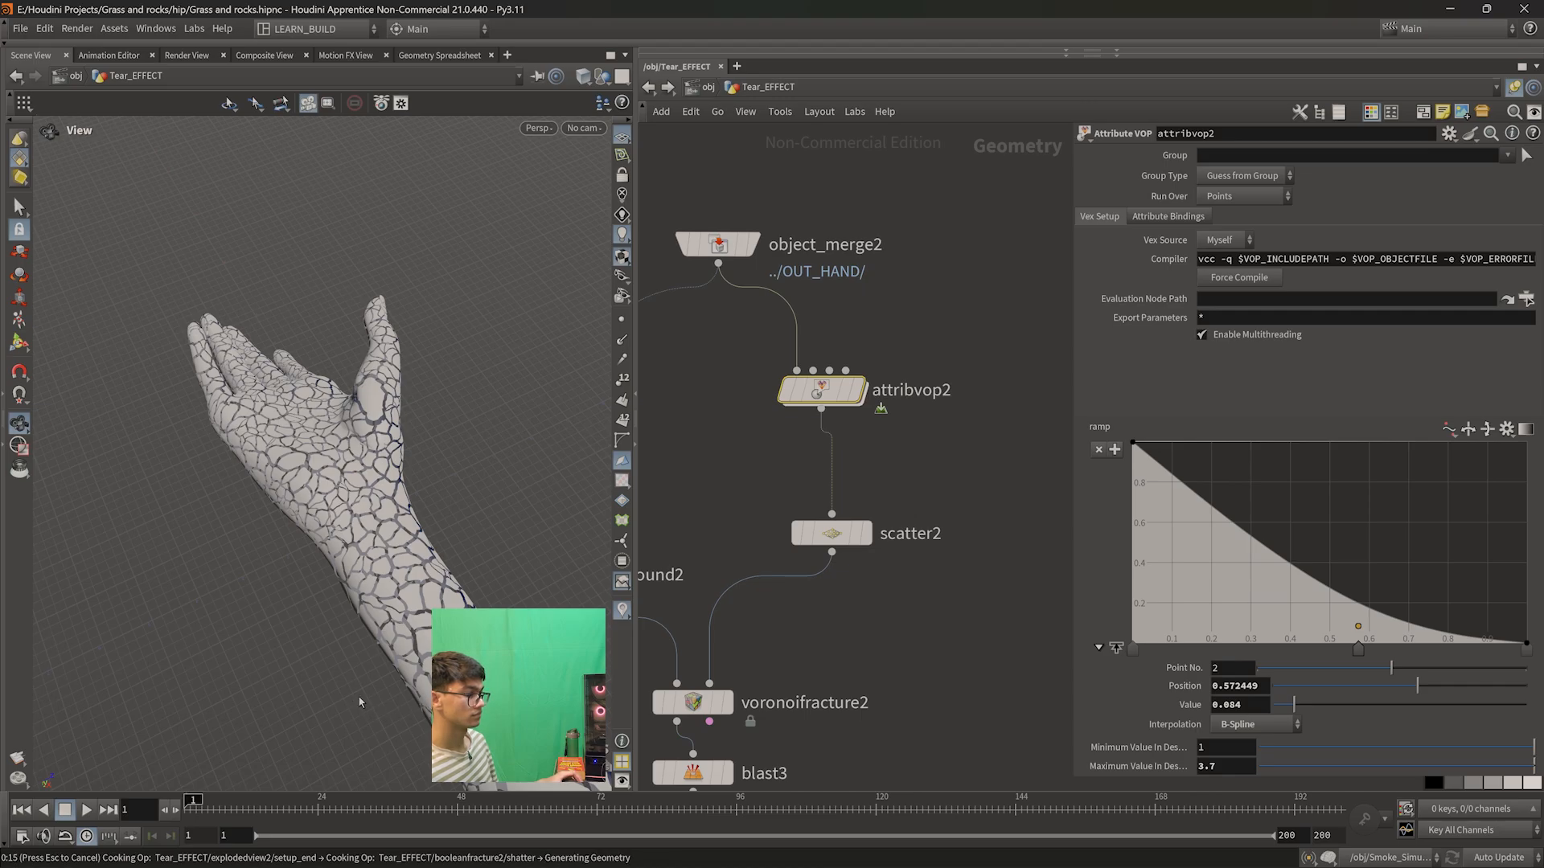
pyautogui.moveTo(359, 701); pyautogui.dragTo(193, 548, button='middle')
pyautogui.moveTo(193, 548); pyautogui.dragTo(365, 662)
pyautogui.moveTo(281, 623); pyautogui.dragTo(325, 605, button='middle')
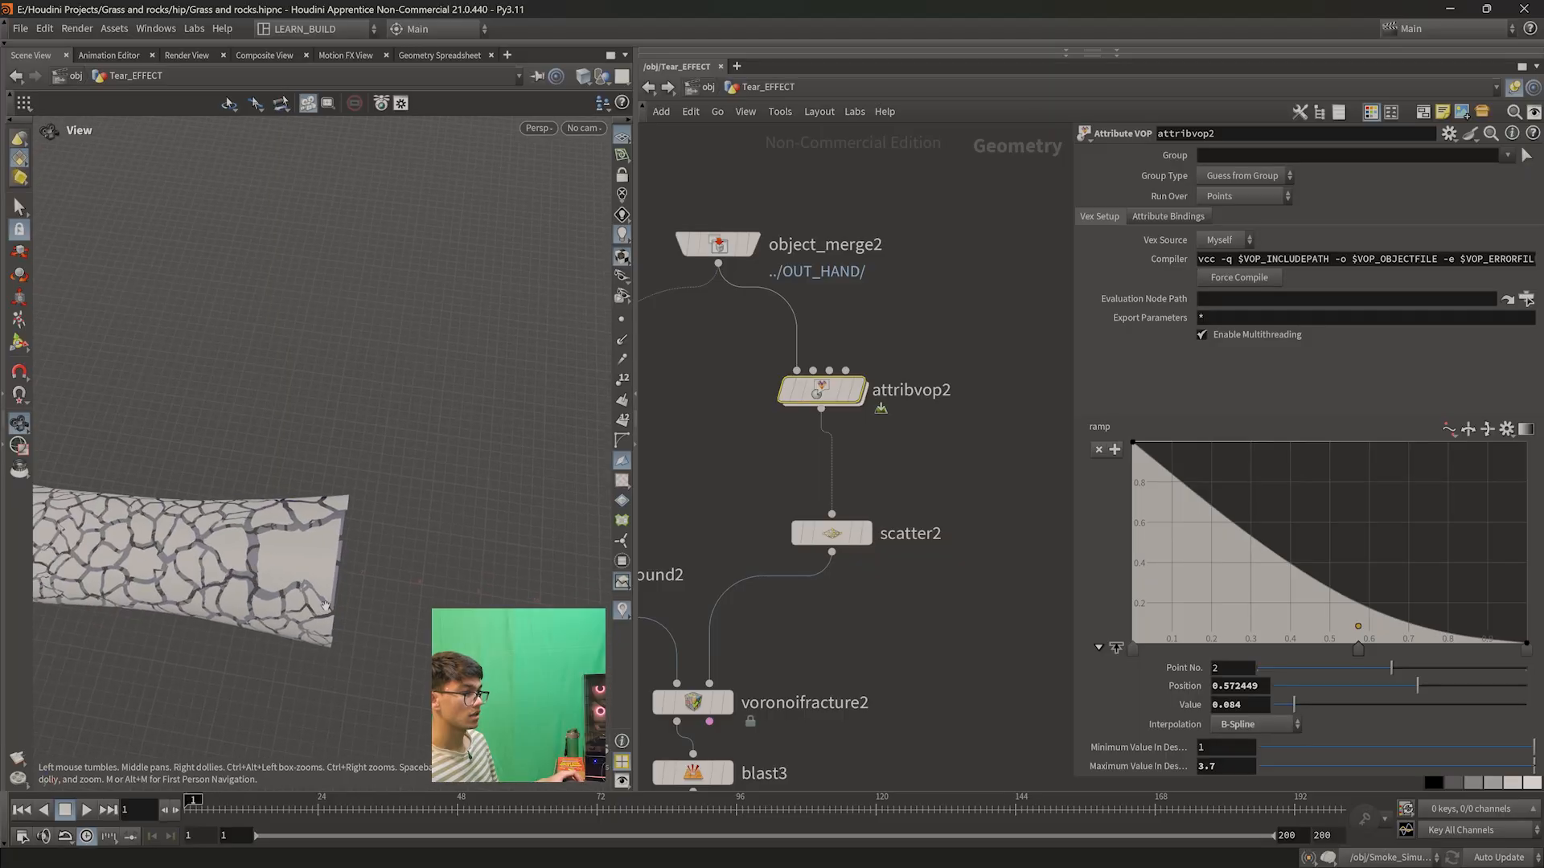
pyautogui.scroll(4, 325, 605)
pyautogui.moveTo(325, 605); pyautogui.dragTo(266, 555)
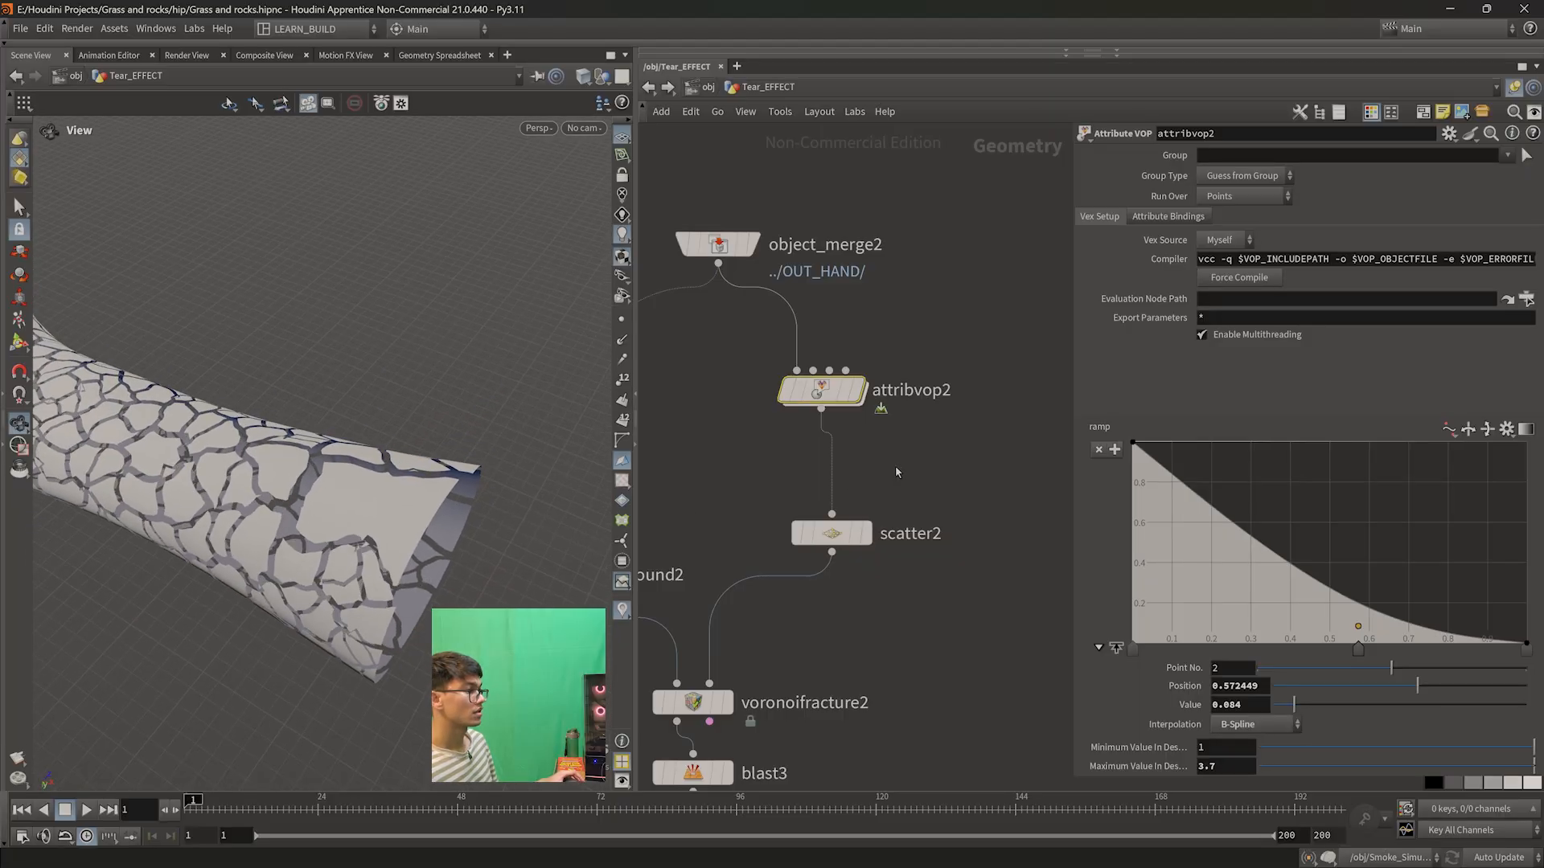
# - Display remove_overlap1, remesh2 and mountain3 in turn, examining the cutting surfaces at the wrist end
pyautogui.moveTo(951, 571); pyautogui.dragTo(894, 451, button='middle')
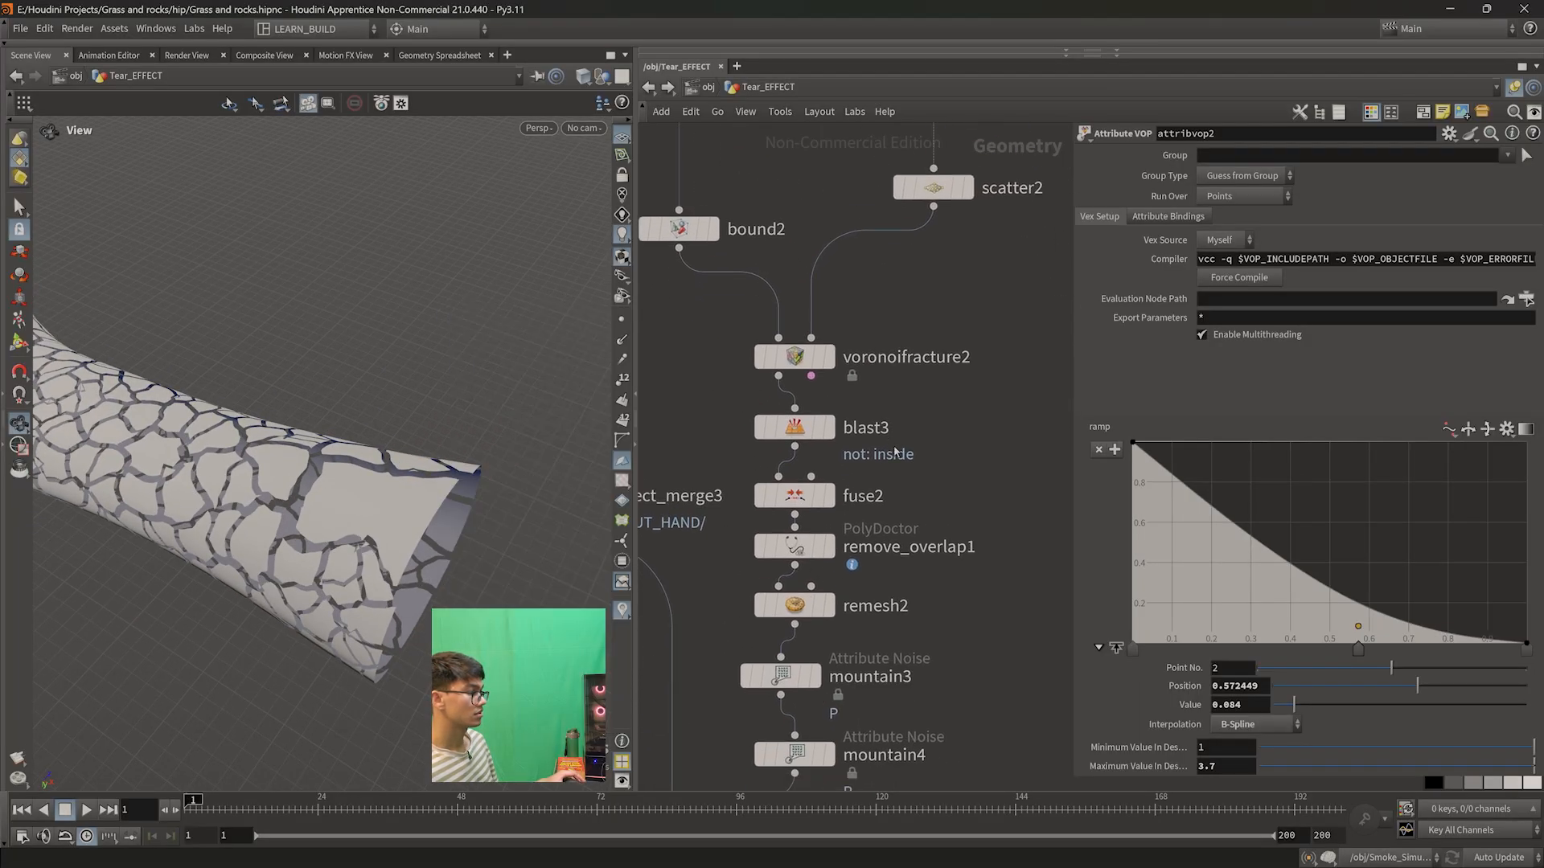
pyautogui.moveTo(945, 659); pyautogui.dragTo(967, 513, button='middle')
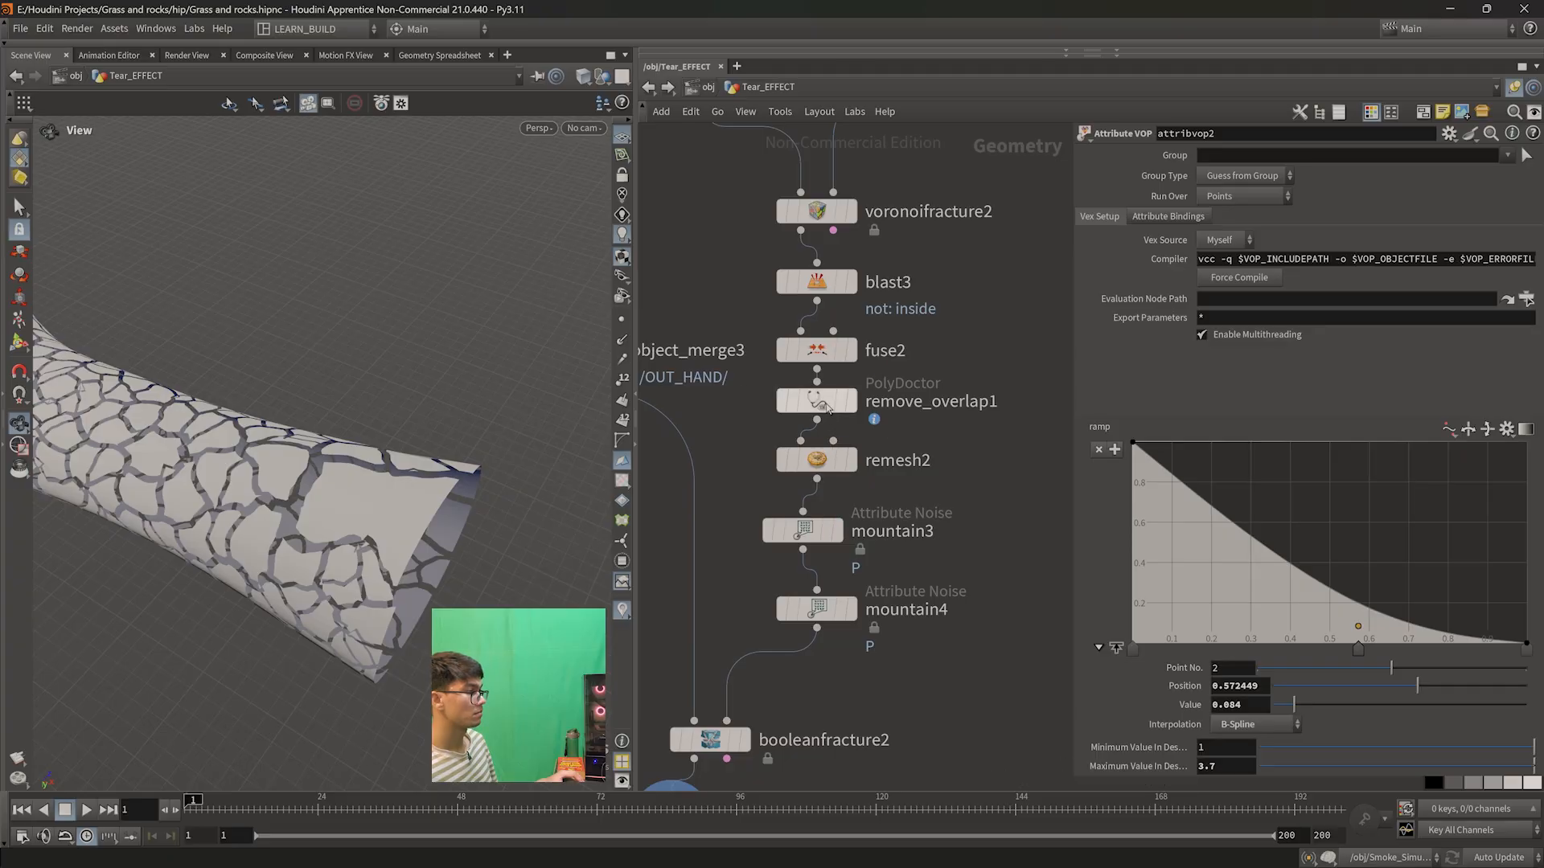
pyautogui.click(849, 401)
pyautogui.moveTo(432, 526); pyautogui.dragTo(303, 467)
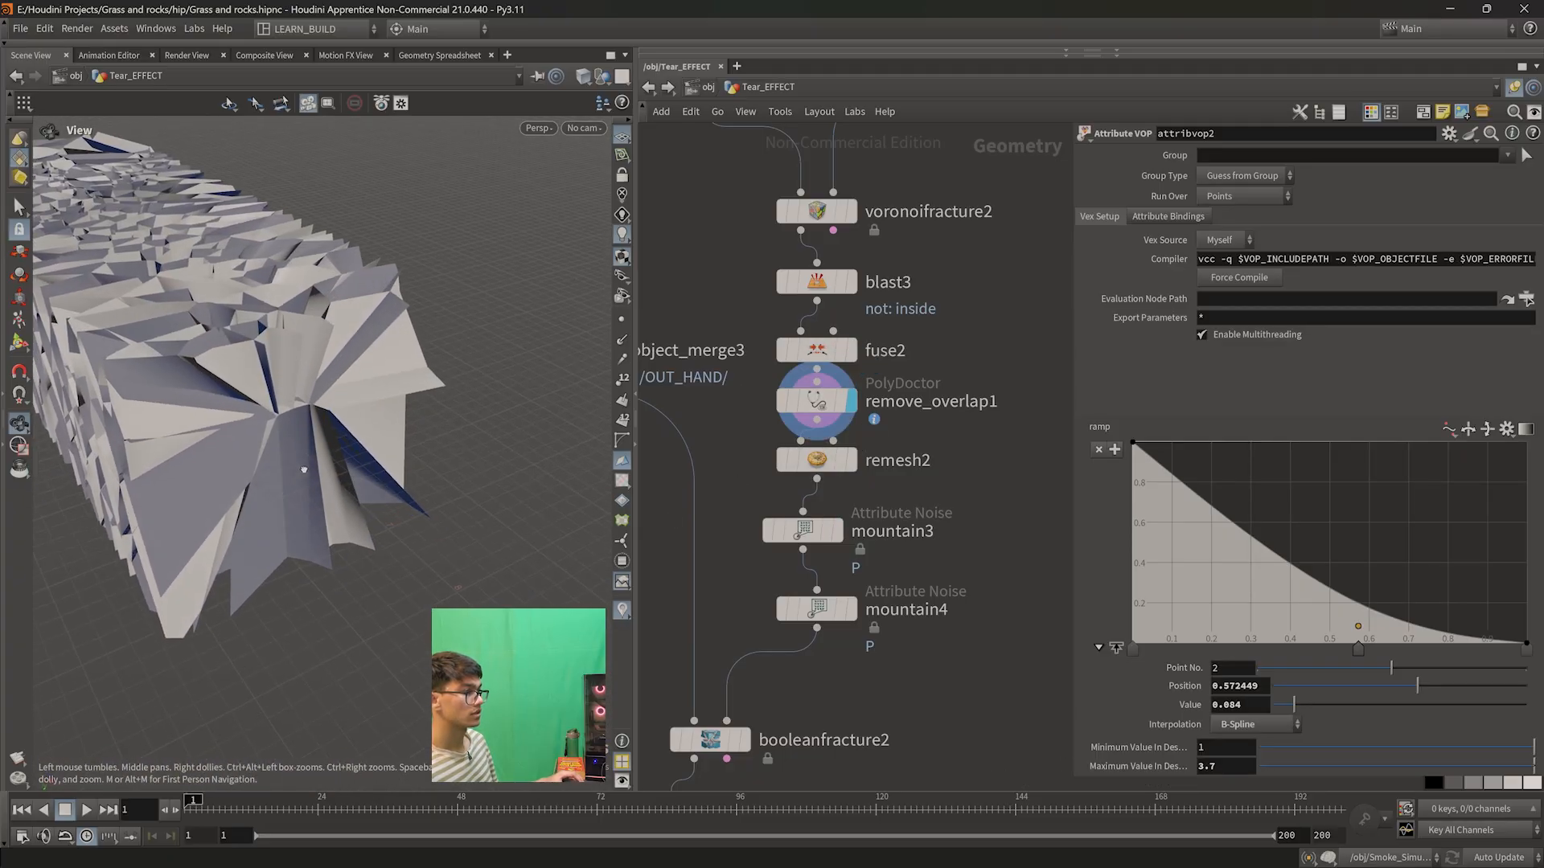
pyautogui.moveTo(832, 457)
pyautogui.click(856, 419)
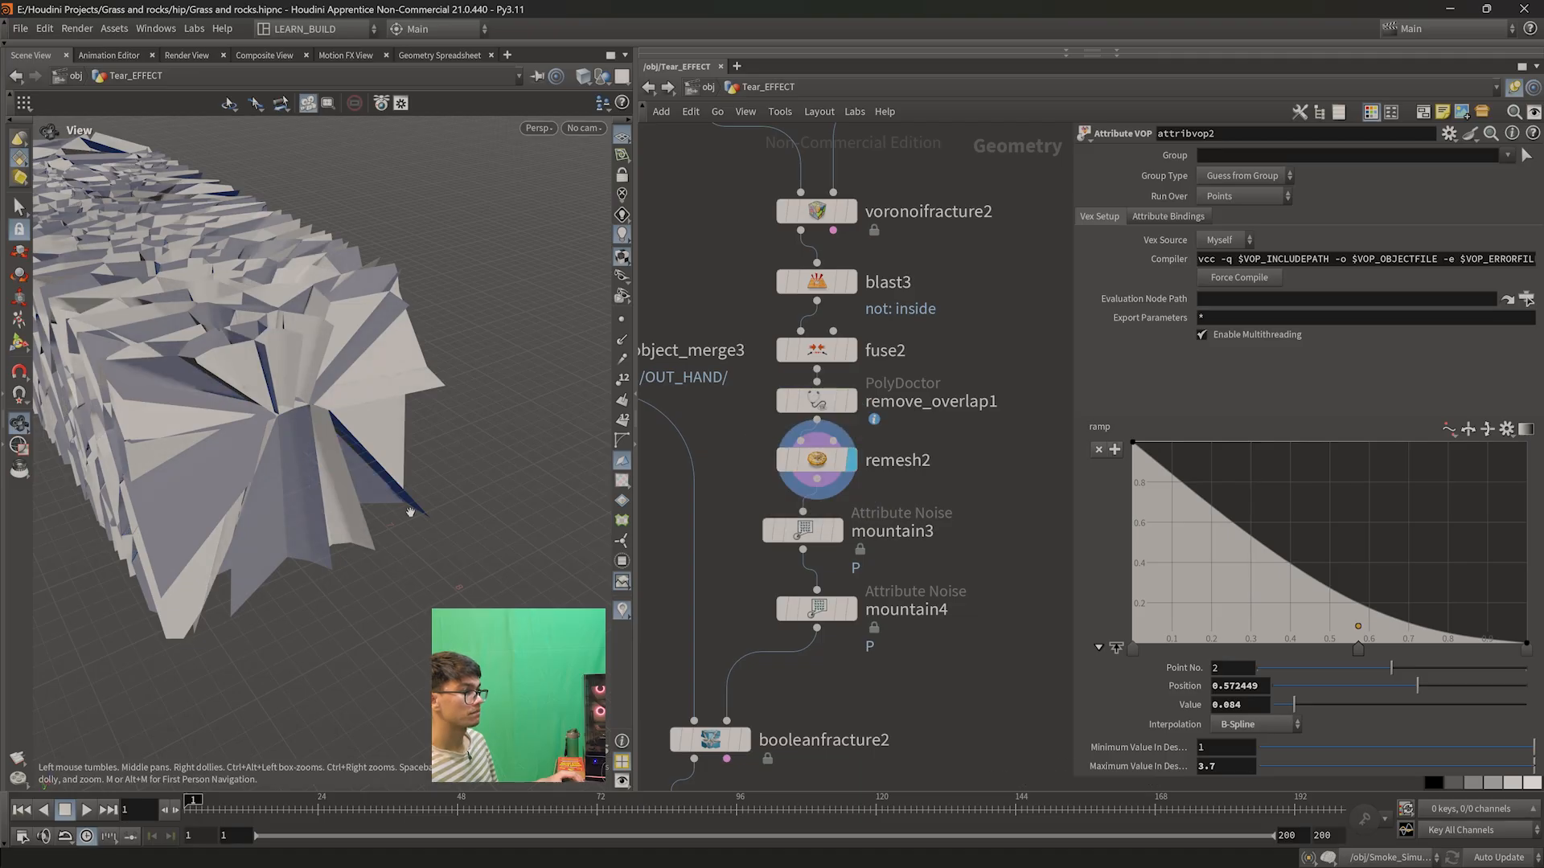
pyautogui.moveTo(860, 555)
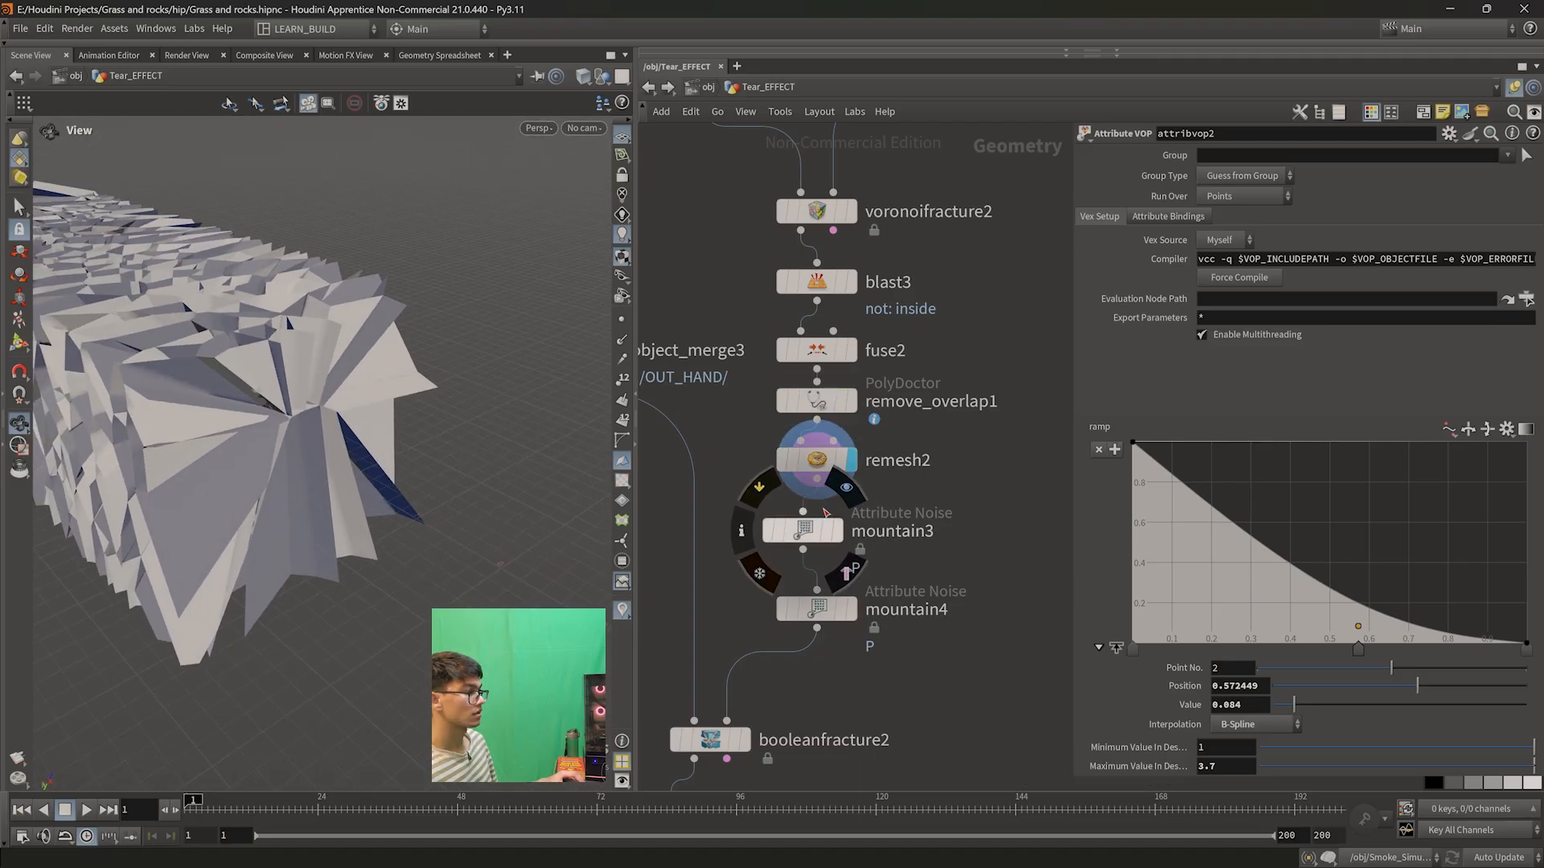
pyautogui.click(837, 530)
pyautogui.moveTo(298, 508); pyautogui.dragTo(320, 561)
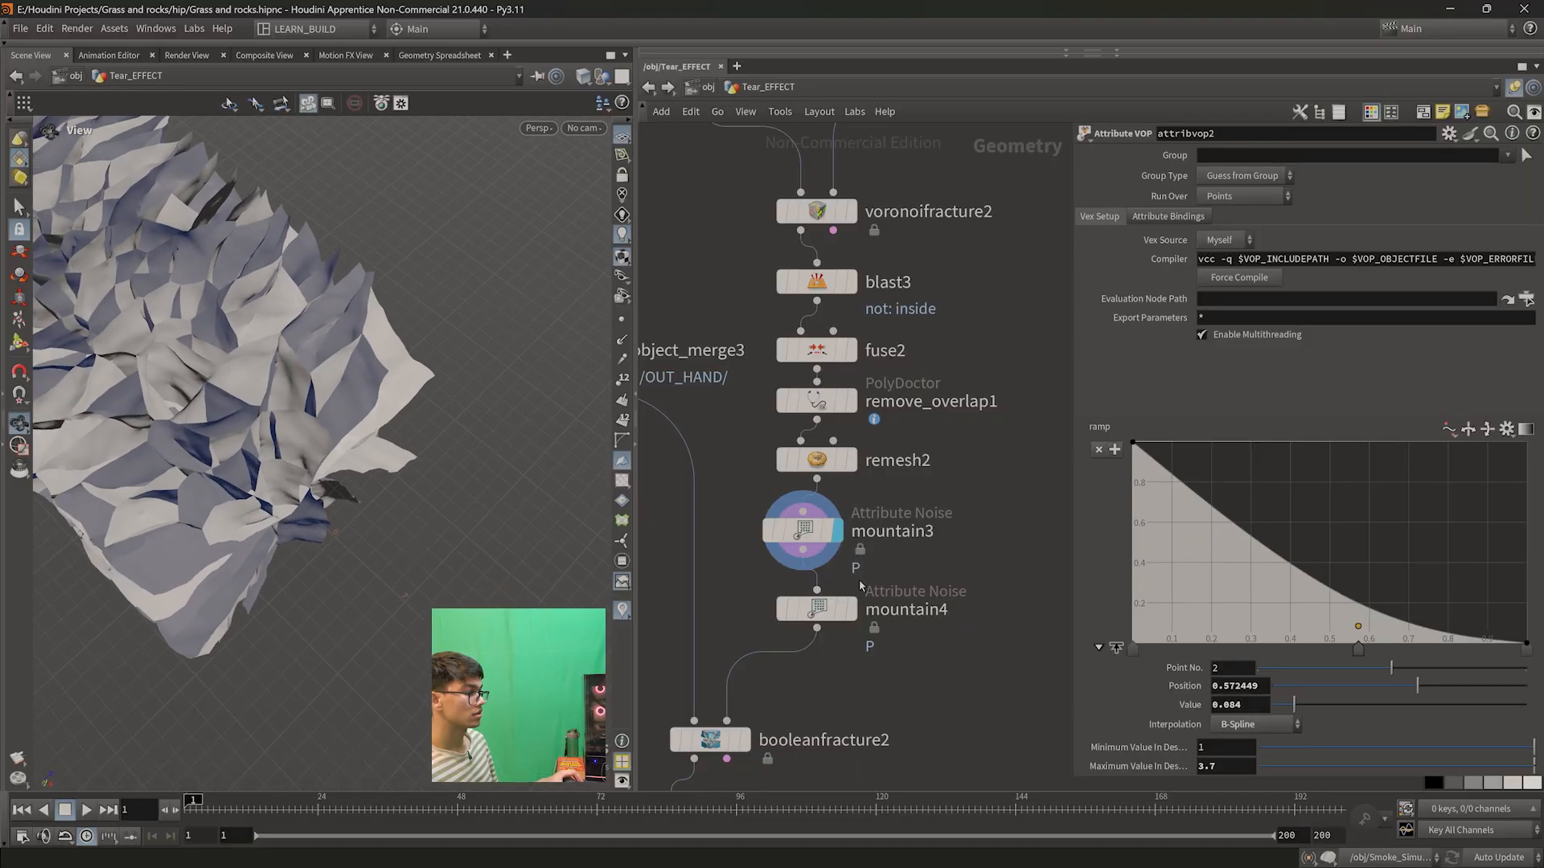
# - Display booleanfracture2 and switch the viewport shading to Smooth Wire Shaded
pyautogui.moveTo(860, 586); pyautogui.dragTo(903, 499, button='middle')
pyautogui.click(745, 740)
pyautogui.moveTo(287, 487); pyautogui.dragTo(346, 434)
pyautogui.click(585, 77)
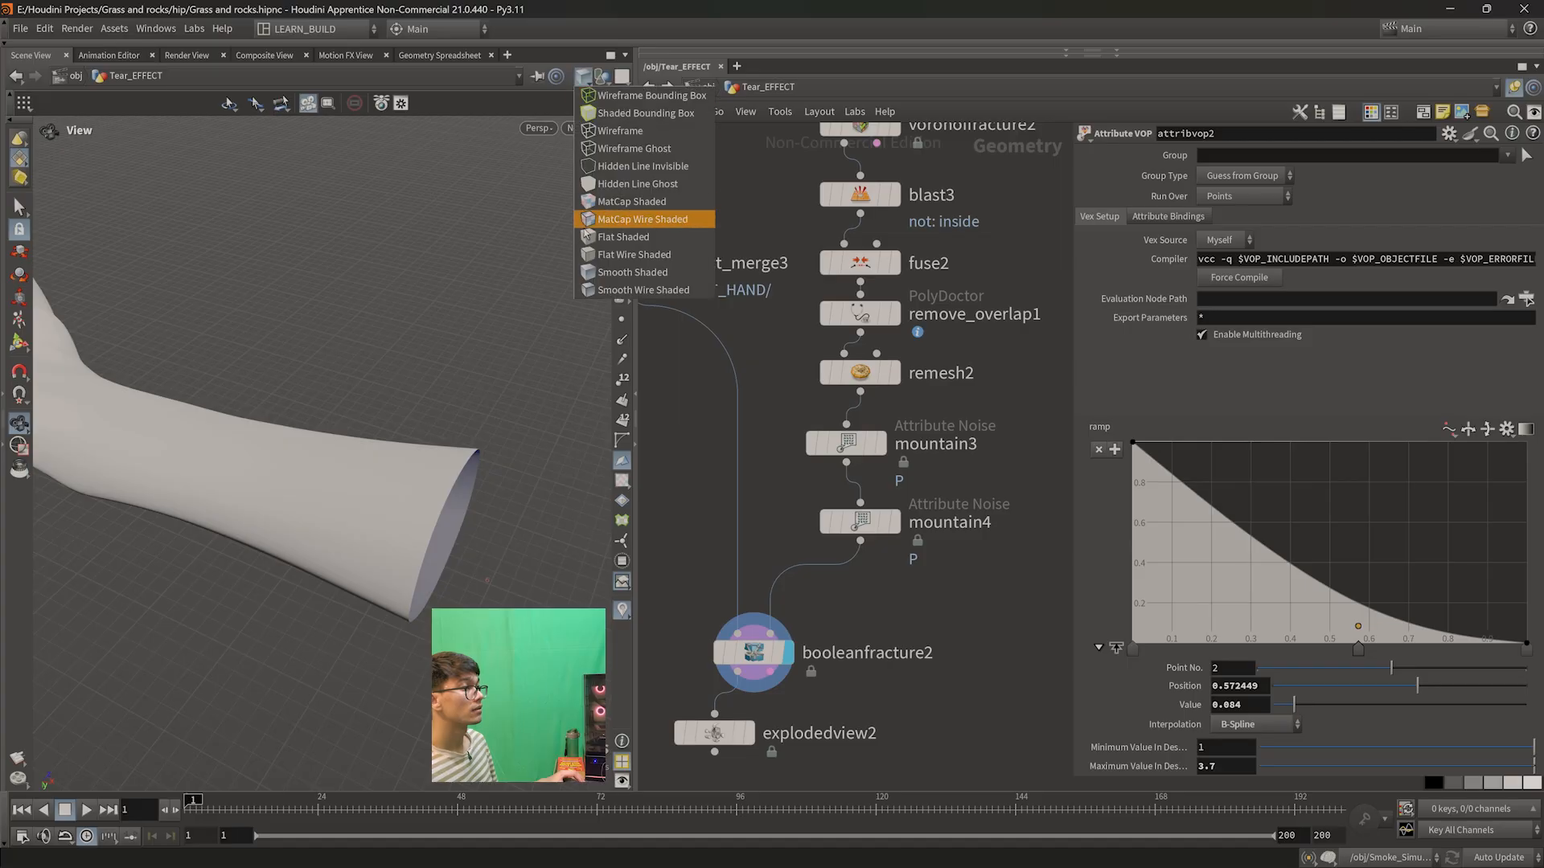
pyautogui.click(591, 289)
pyautogui.moveTo(475, 475)
pyautogui.mouseDown()
pyautogui.moveTo(404, 539)
pyautogui.moveTo(386, 526)
pyautogui.mouseUp()
# - Show mountain4 as a template over the displayed booleanfracture2 hand
pyautogui.moveTo(880, 521)
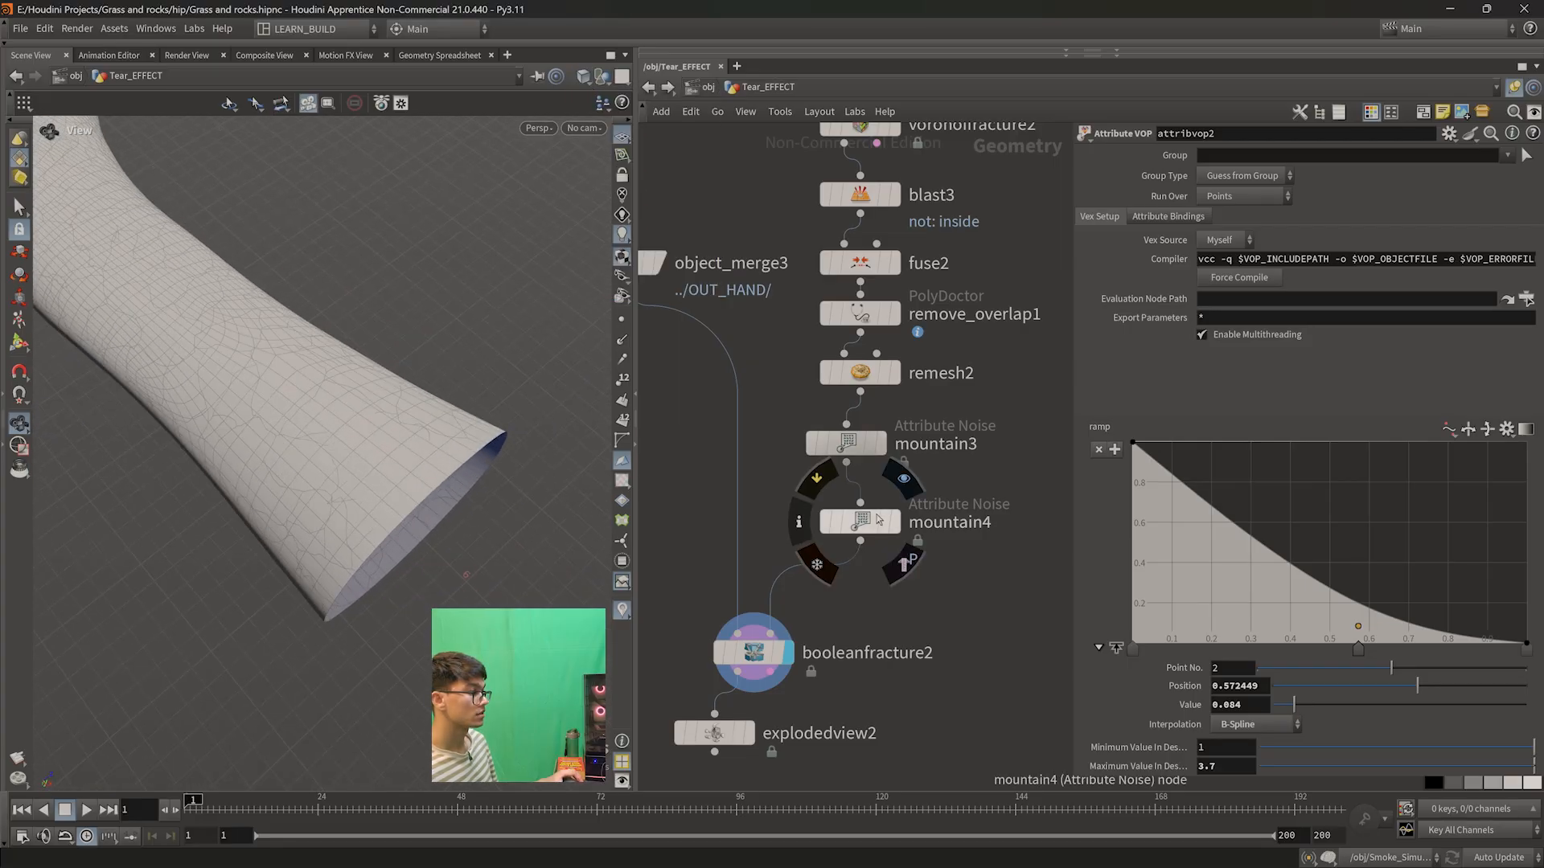
pyautogui.click(904, 563)
pyautogui.moveTo(505, 540); pyautogui.dragTo(401, 495)
# - Set attribvop2's minimum destination value to 0.5
pyautogui.scroll(-3, 400, 427)
pyautogui.scroll(-1, 946, 608)
pyautogui.moveTo(946, 608); pyautogui.dragTo(869, 730, button='middle')
pyautogui.scroll(1, 888, 291)
pyautogui.moveTo(888, 291); pyautogui.dragTo(871, 489, button='middle')
pyautogui.moveTo(939, 249); pyautogui.dragTo(915, 394, button='middle')
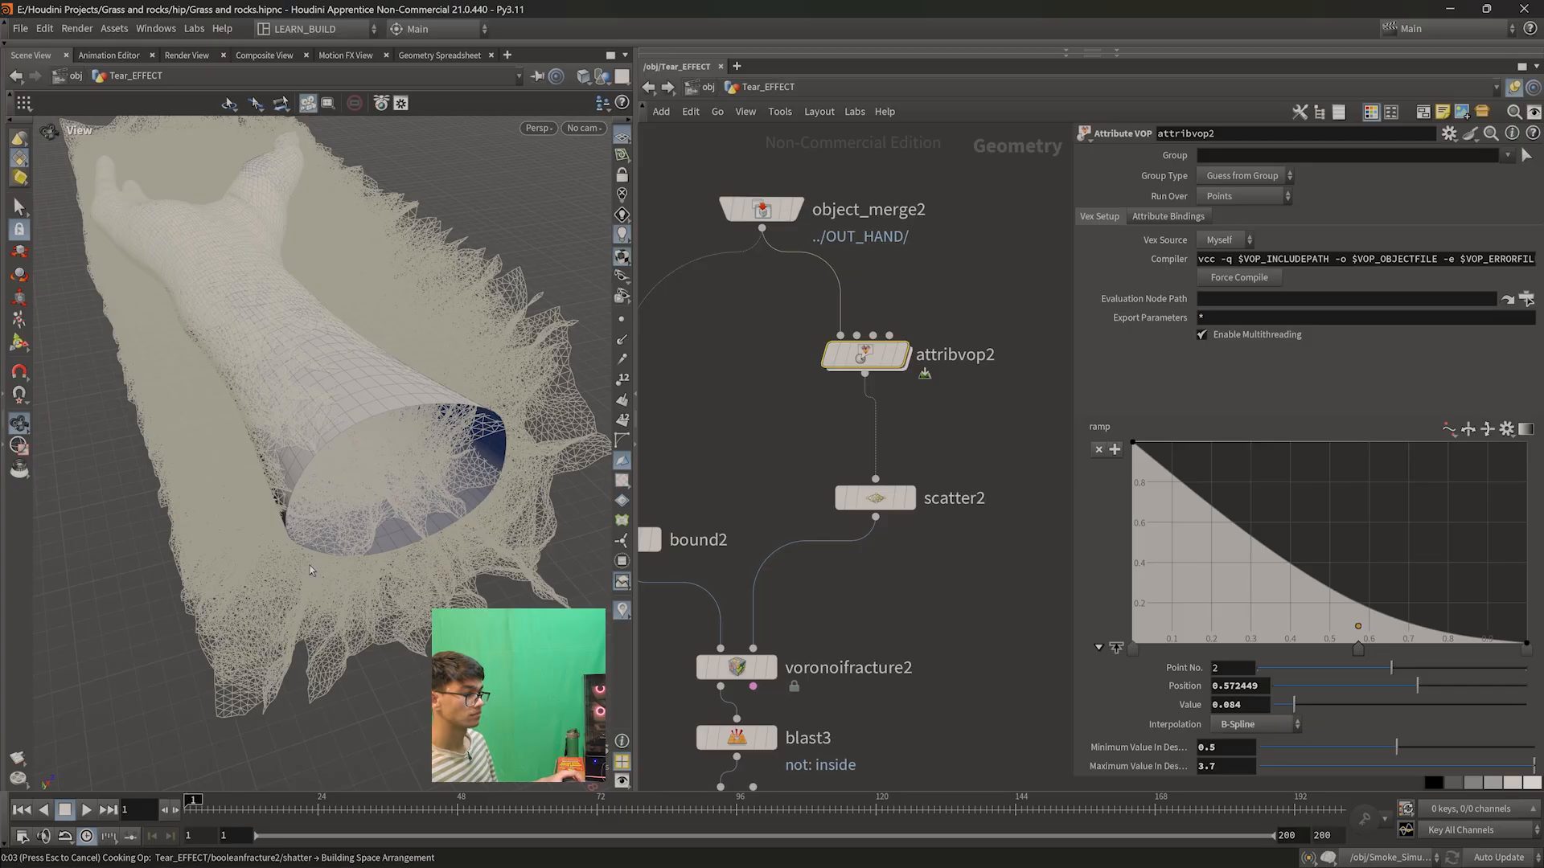
# - Examine how the templated mountain4 surfaces cut through the open wrist end of the hand
pyautogui.moveTo(311, 566); pyautogui.dragTo(378, 523)
pyautogui.moveTo(299, 509); pyautogui.dragTo(340, 490, button='middle')
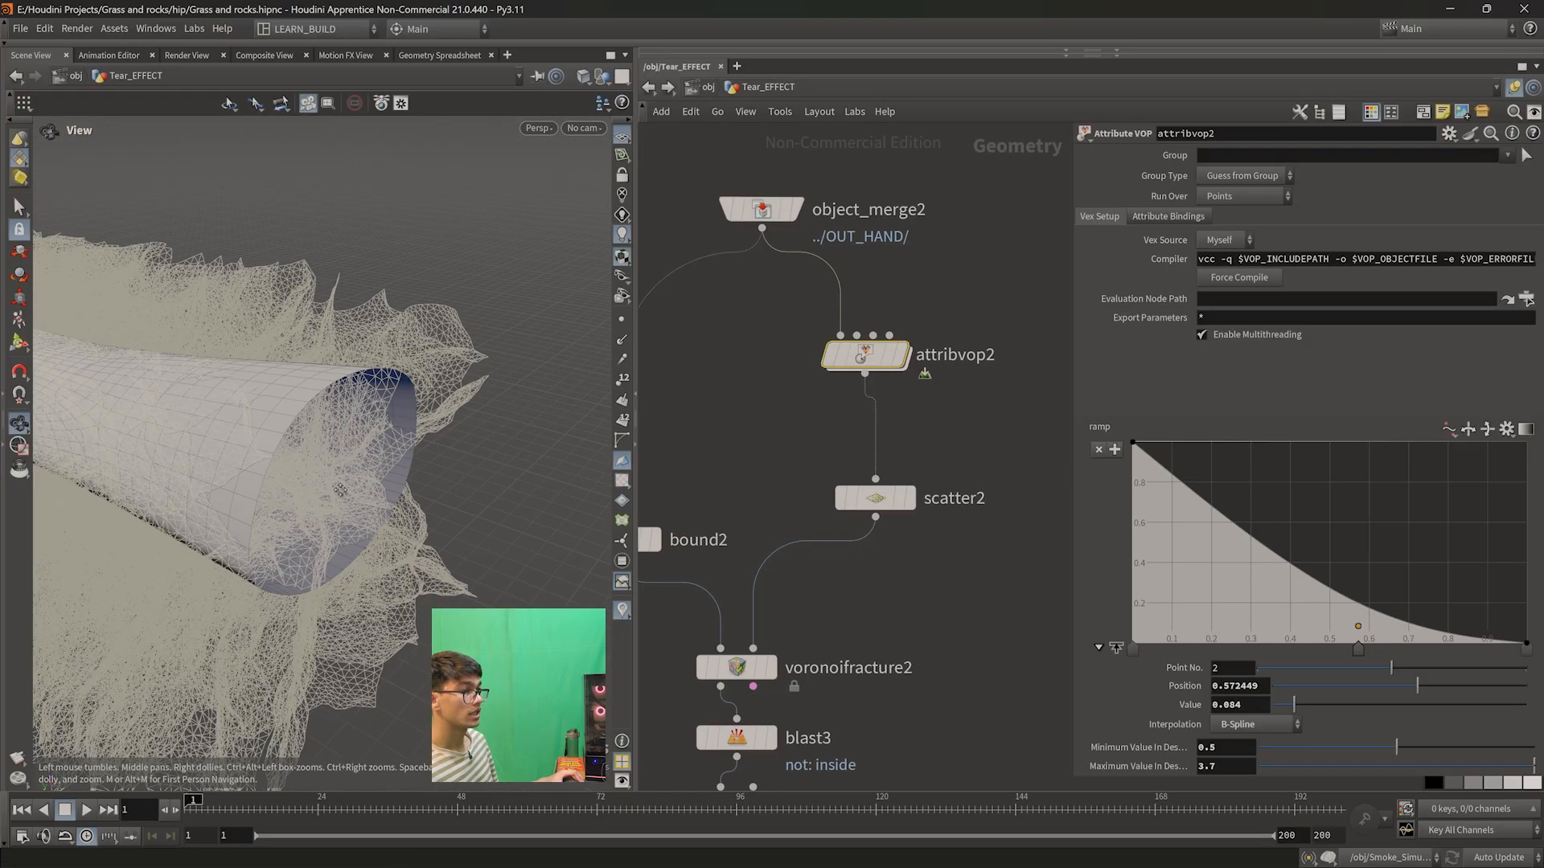
pyautogui.moveTo(340, 490); pyautogui.dragTo(374, 545)
pyautogui.moveTo(348, 492); pyautogui.dragTo(296, 455)
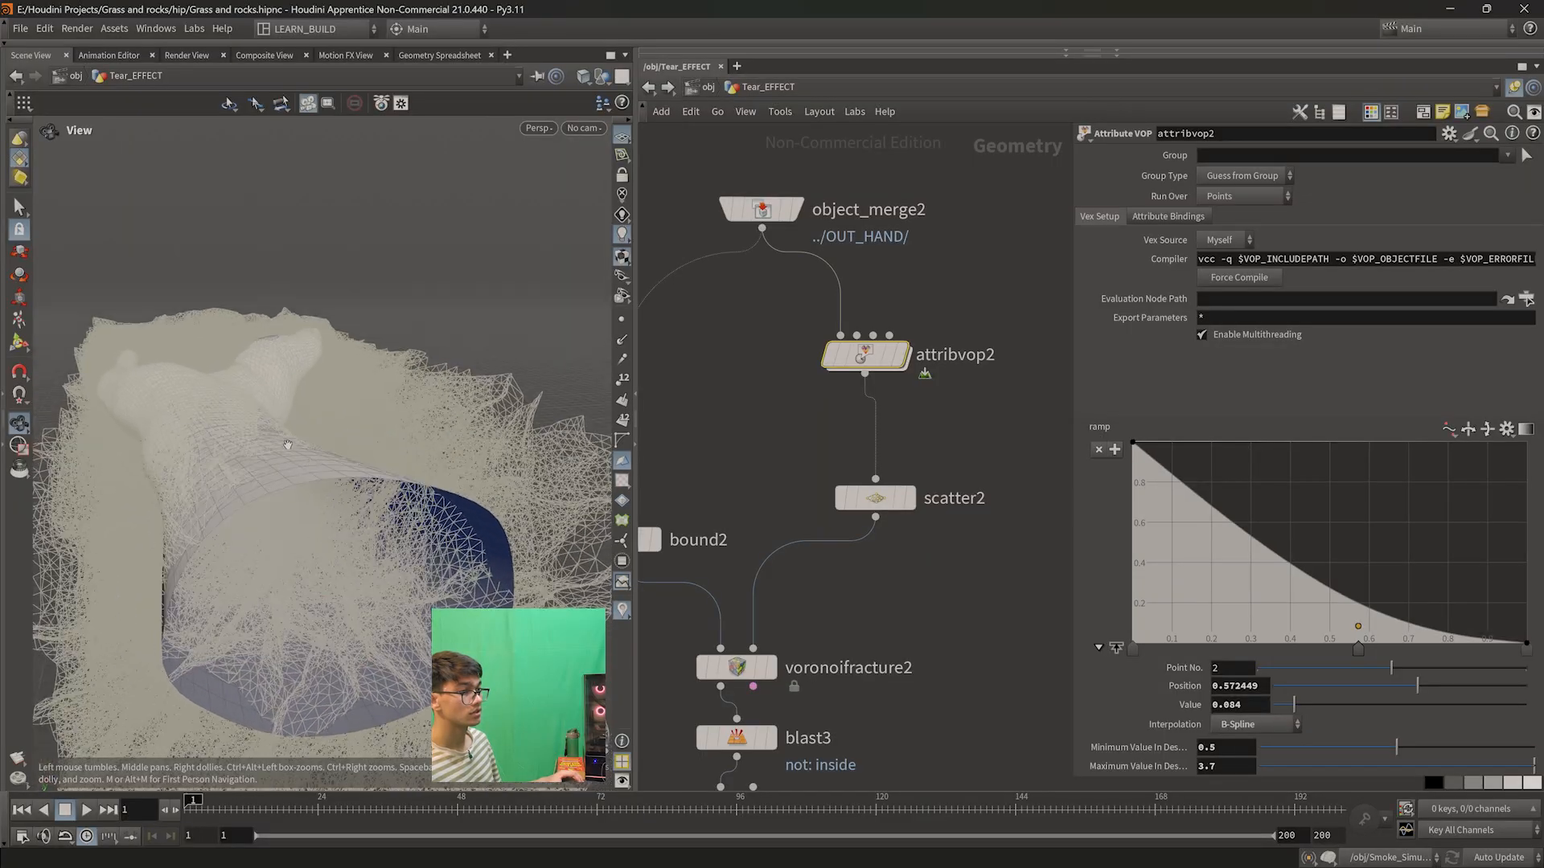
pyautogui.moveTo(329, 514); pyautogui.dragTo(344, 347)
# - Display voronoifracture2 and examine the fracture lines on the end face of the bounding block
pyautogui.moveTo(886, 612); pyautogui.dragTo(906, 504, button='middle')
pyautogui.moveTo(955, 597); pyautogui.dragTo(962, 475, button='middle')
pyautogui.moveTo(927, 381); pyautogui.dragTo(919, 461, button='middle')
pyautogui.moveTo(879, 607)
pyautogui.mouseDown(button='middle')
pyautogui.moveTo(967, 531)
pyautogui.moveTo(888, 588)
pyautogui.moveTo(885, 608)
pyautogui.mouseUp(button='middle')
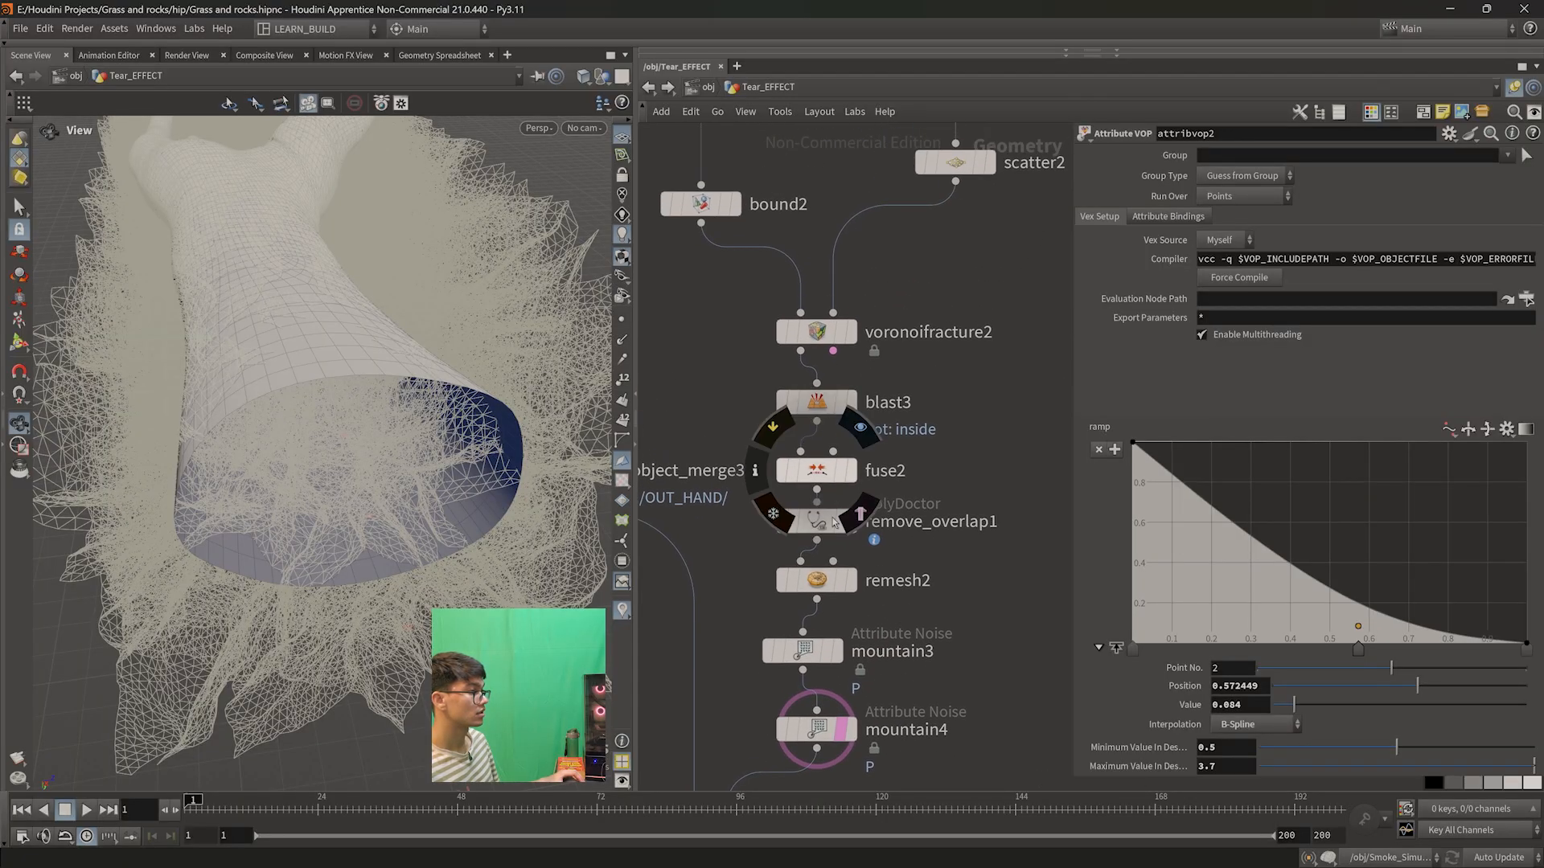
pyautogui.moveTo(849, 362); pyautogui.dragTo(842, 440, button='middle')
pyautogui.click(842, 410)
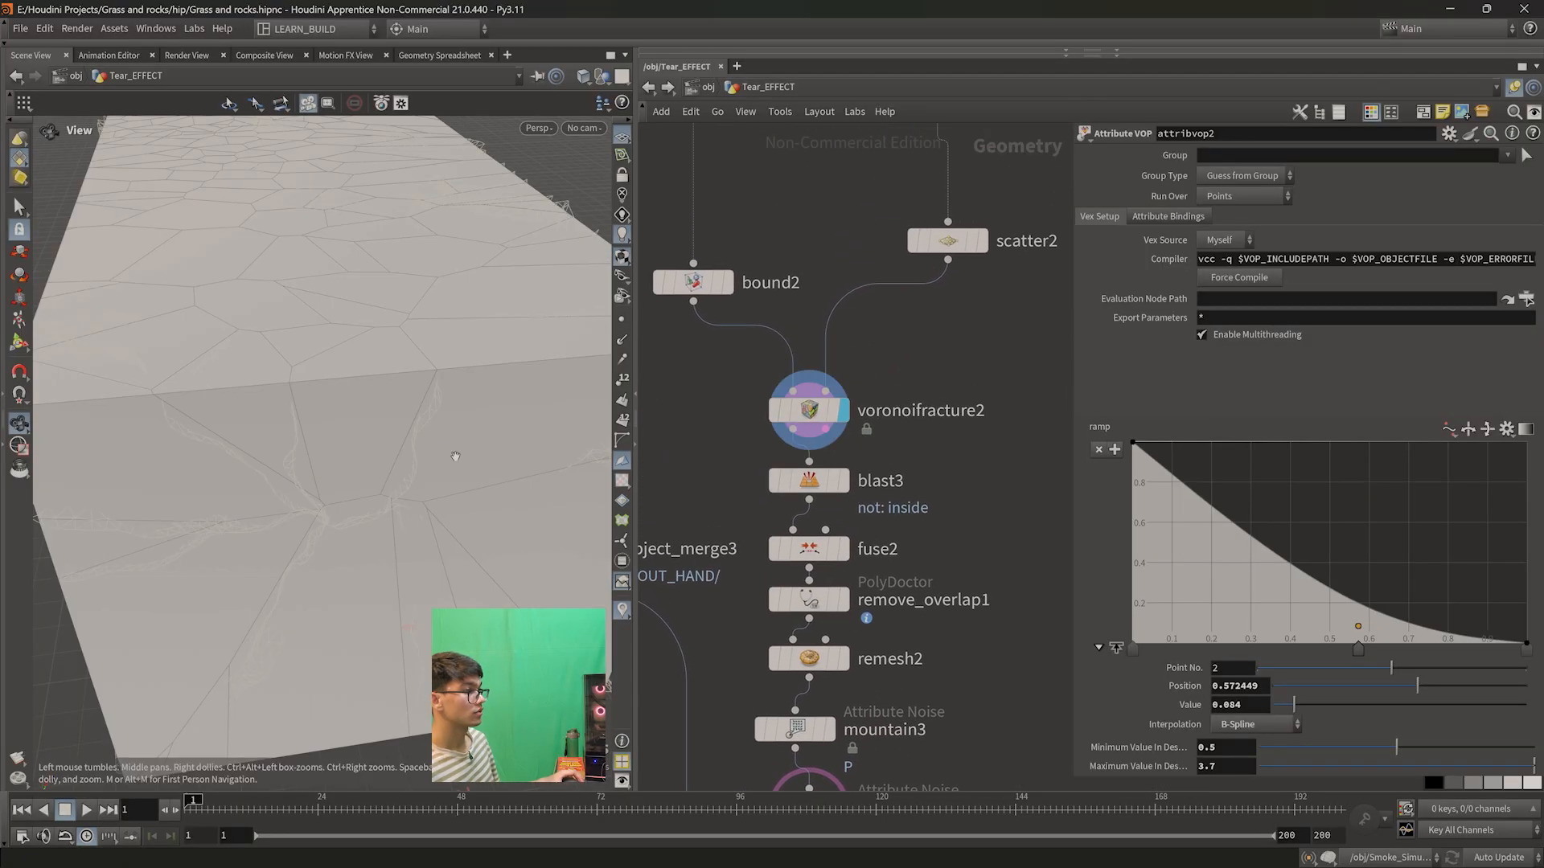
pyautogui.moveTo(434, 566); pyautogui.dragTo(418, 496)
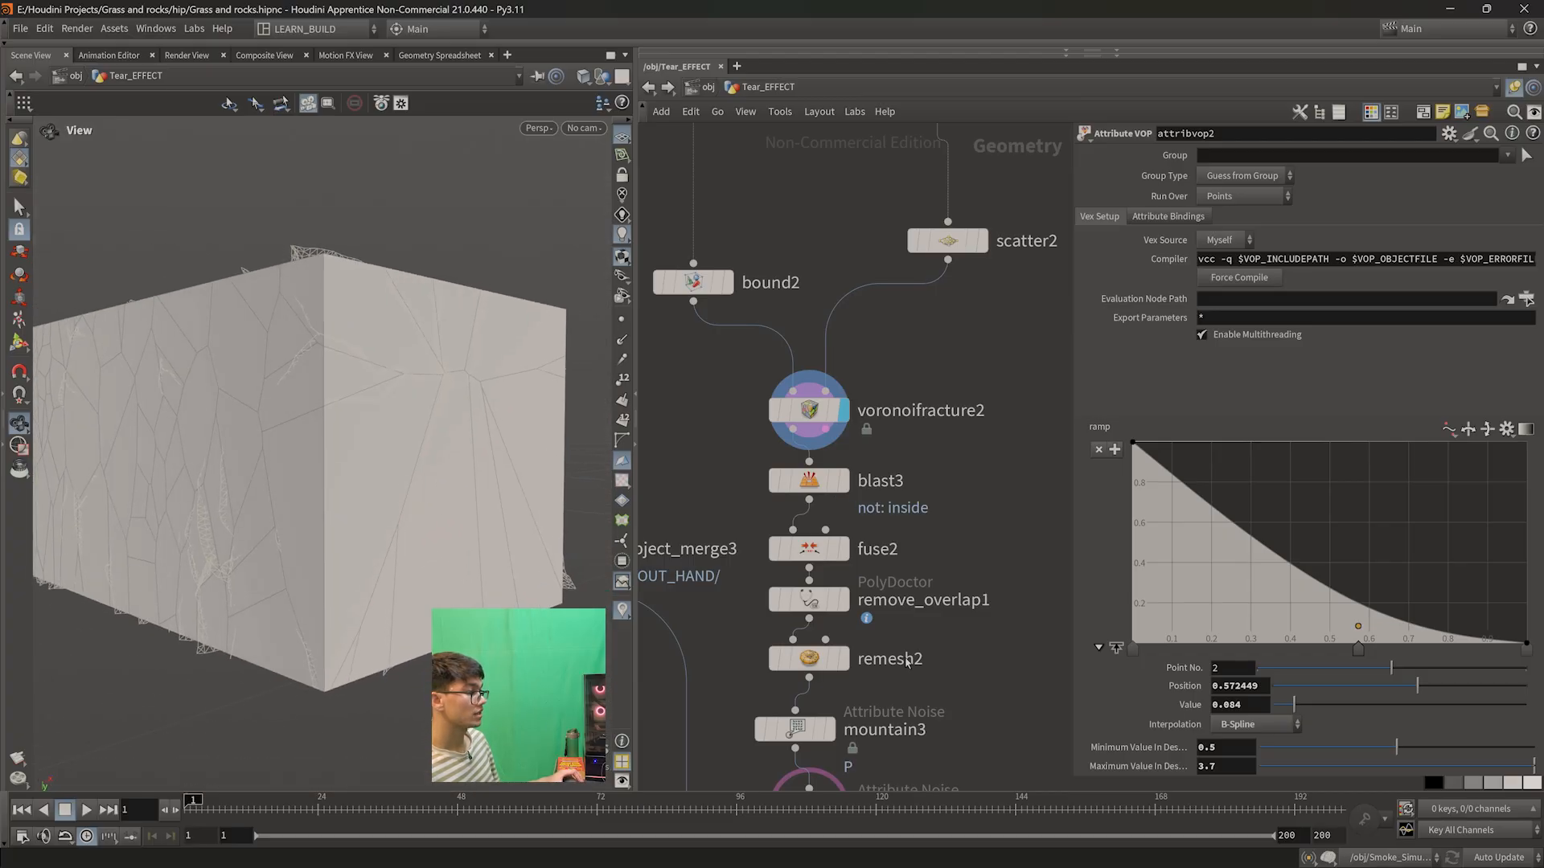
# - Display remesh2 together with the mountain4 template and compare their surfaces at the block's end
pyautogui.moveTo(845, 619); pyautogui.dragTo(843, 475, button='middle')
pyautogui.click(844, 475)
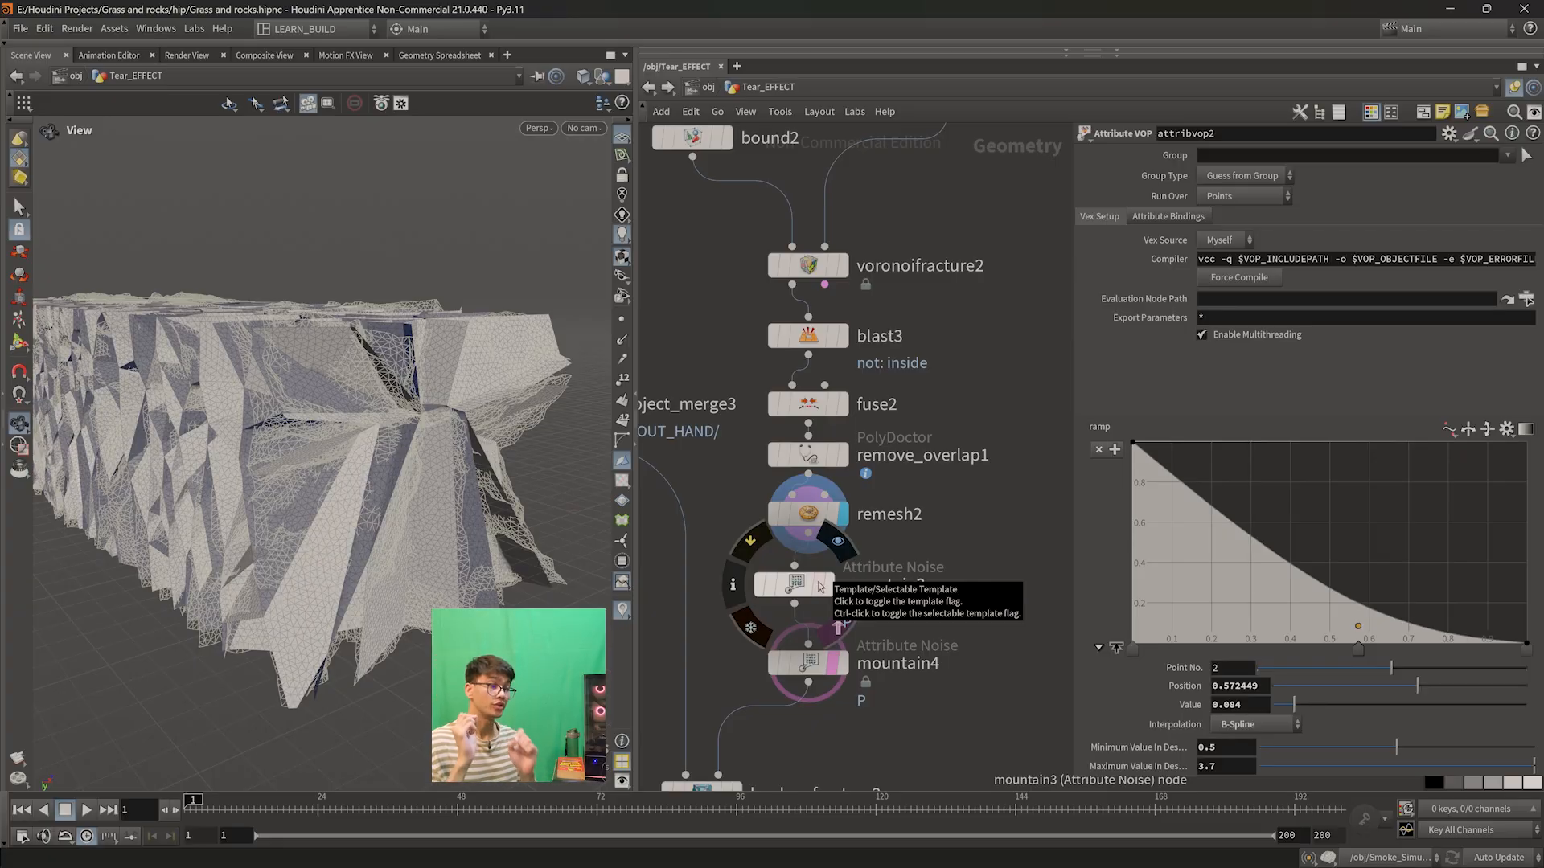
pyautogui.moveTo(406, 514); pyautogui.dragTo(419, 511)
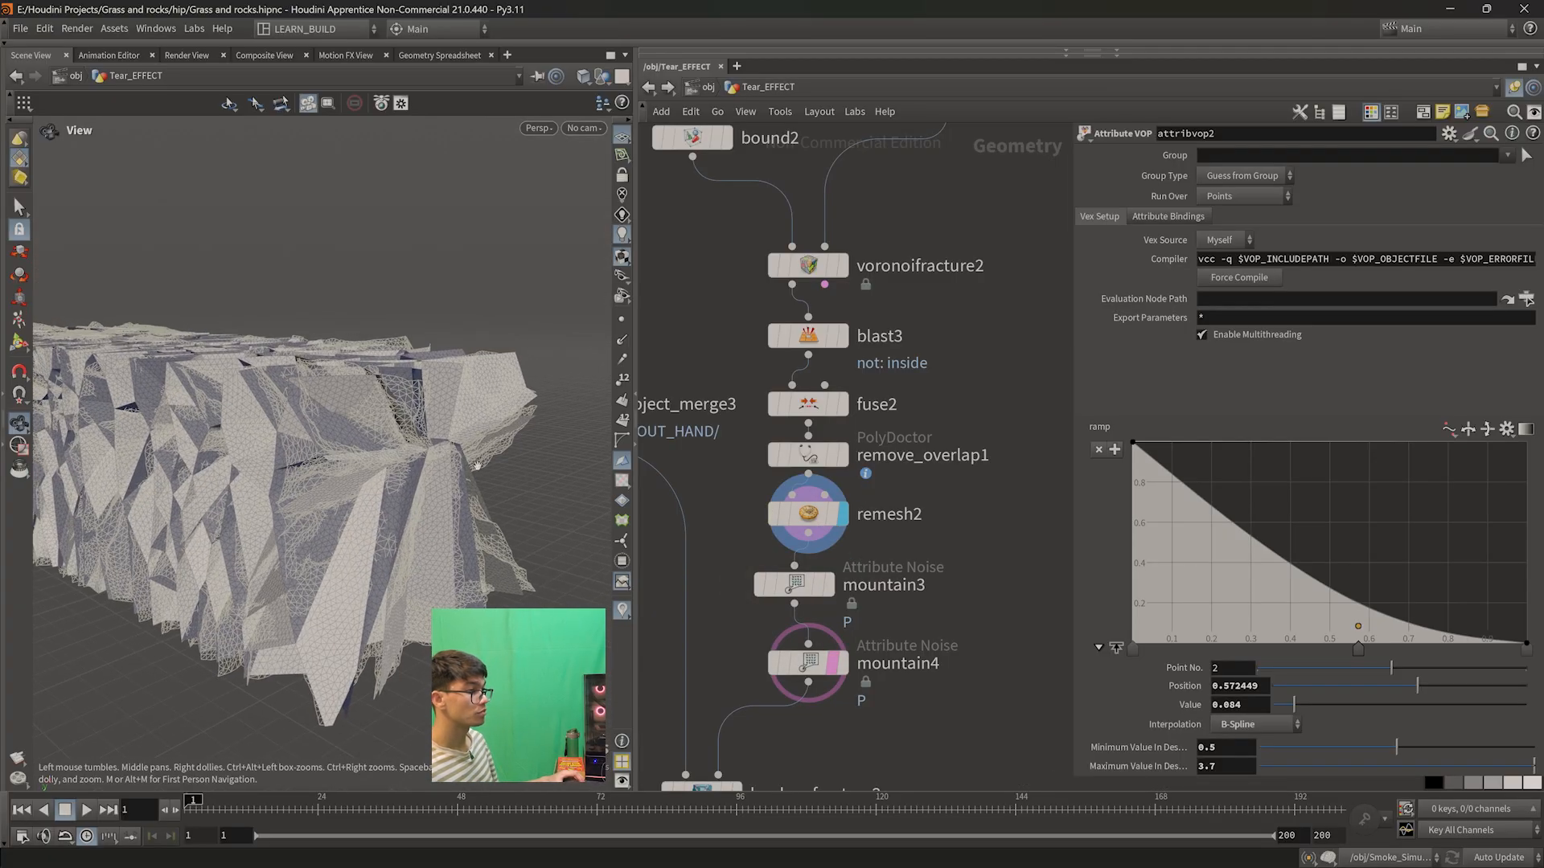
pyautogui.moveTo(389, 451); pyautogui.dragTo(333, 531)
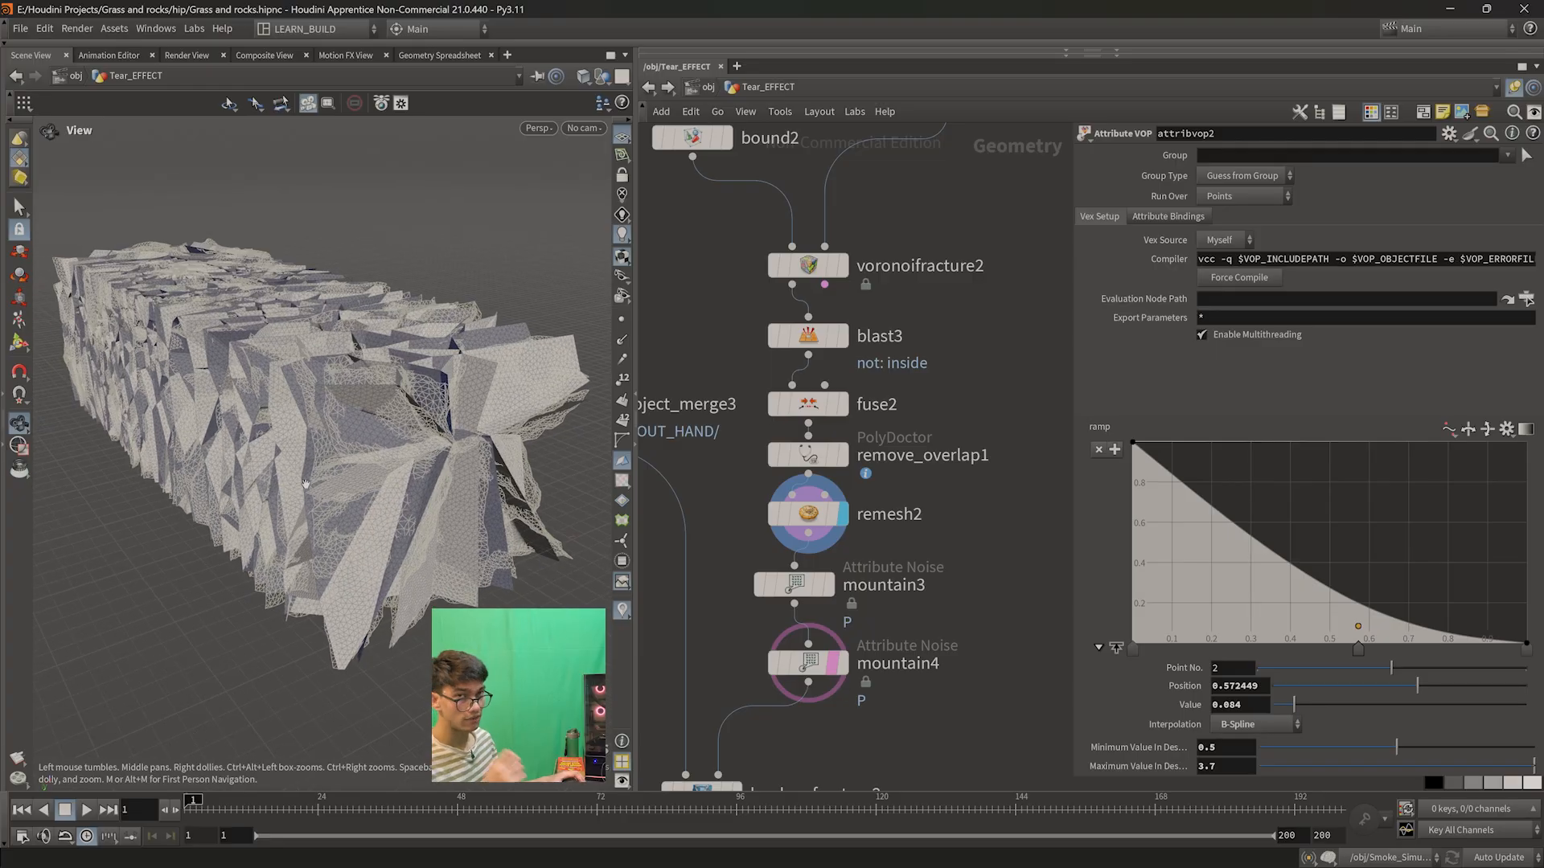
# - Add a Group Create node beside booleanfracture2, wired from mountain4's output
pyautogui.moveTo(956, 513); pyautogui.dragTo(913, 353, button='middle')
pyautogui.scroll(-1, 879, 586)
pyautogui.moveTo(892, 556); pyautogui.dragTo(850, 604, button='middle')
pyautogui.moveTo(909, 418); pyautogui.dragTo(878, 399, button='middle')
pyautogui.scroll(-1, 887, 543)
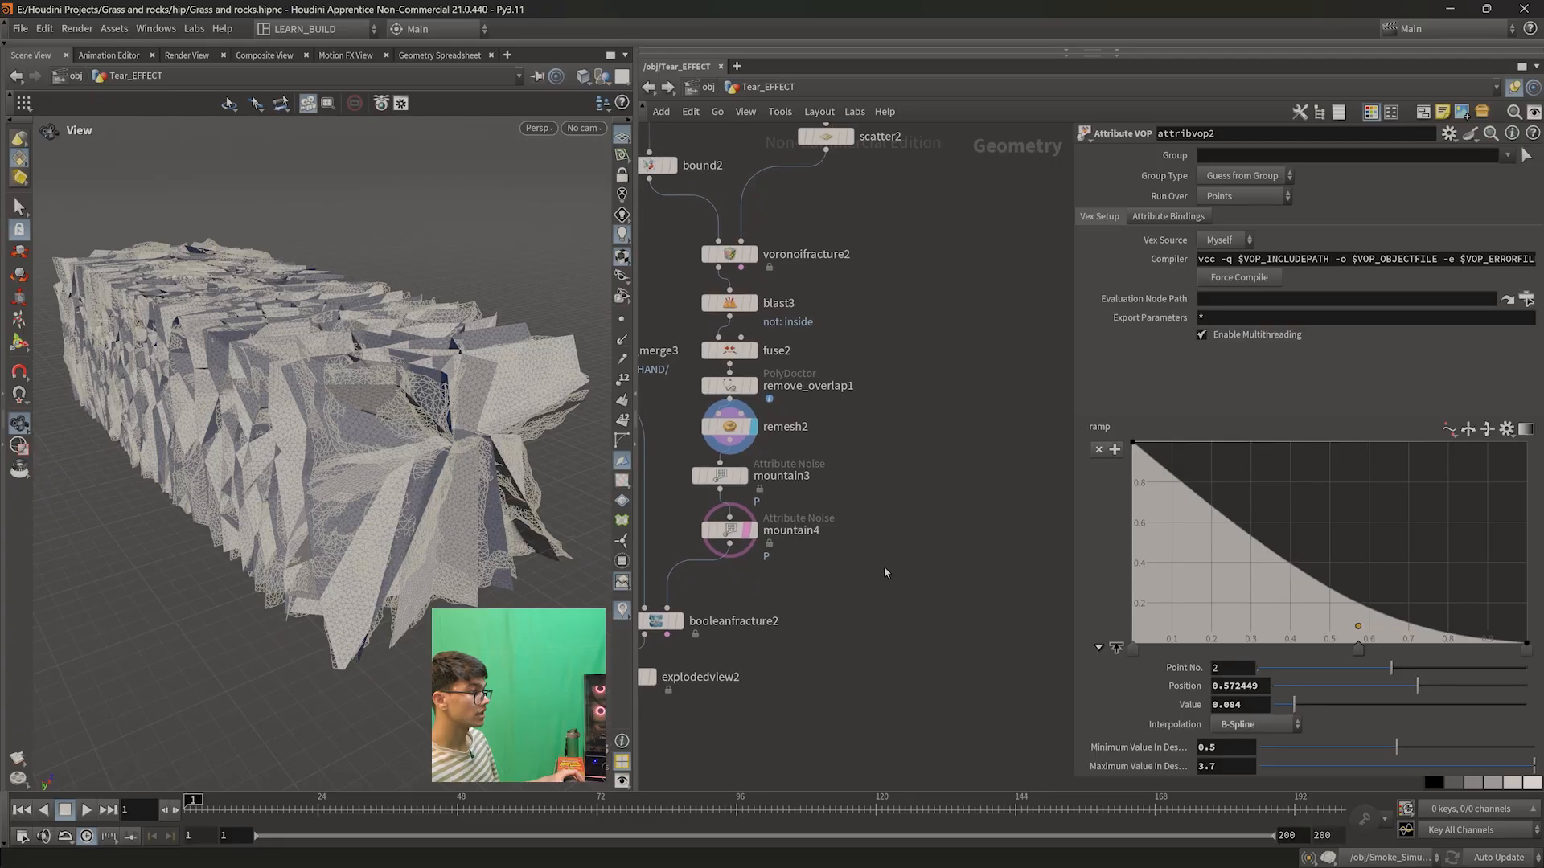
pyautogui.moveTo(865, 592); pyautogui.dragTo(899, 576, button='middle')
pyautogui.scroll(3, 837, 570)
pyautogui.click(736, 529)
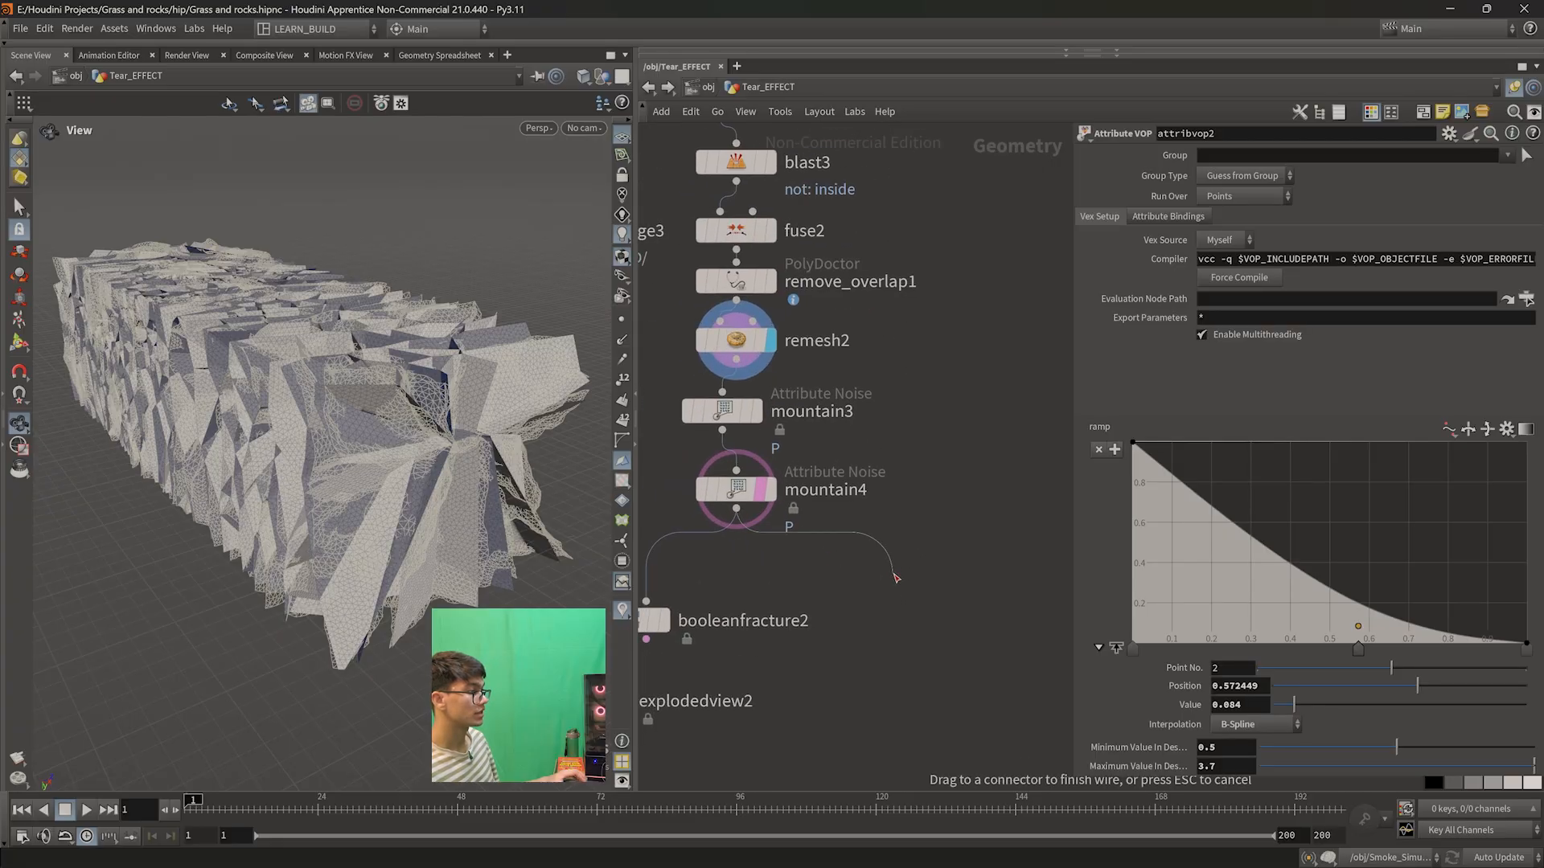
pyautogui.press('Tab')
pyautogui.write('group')
pyautogui.press('Return')
pyautogui.click(895, 577)
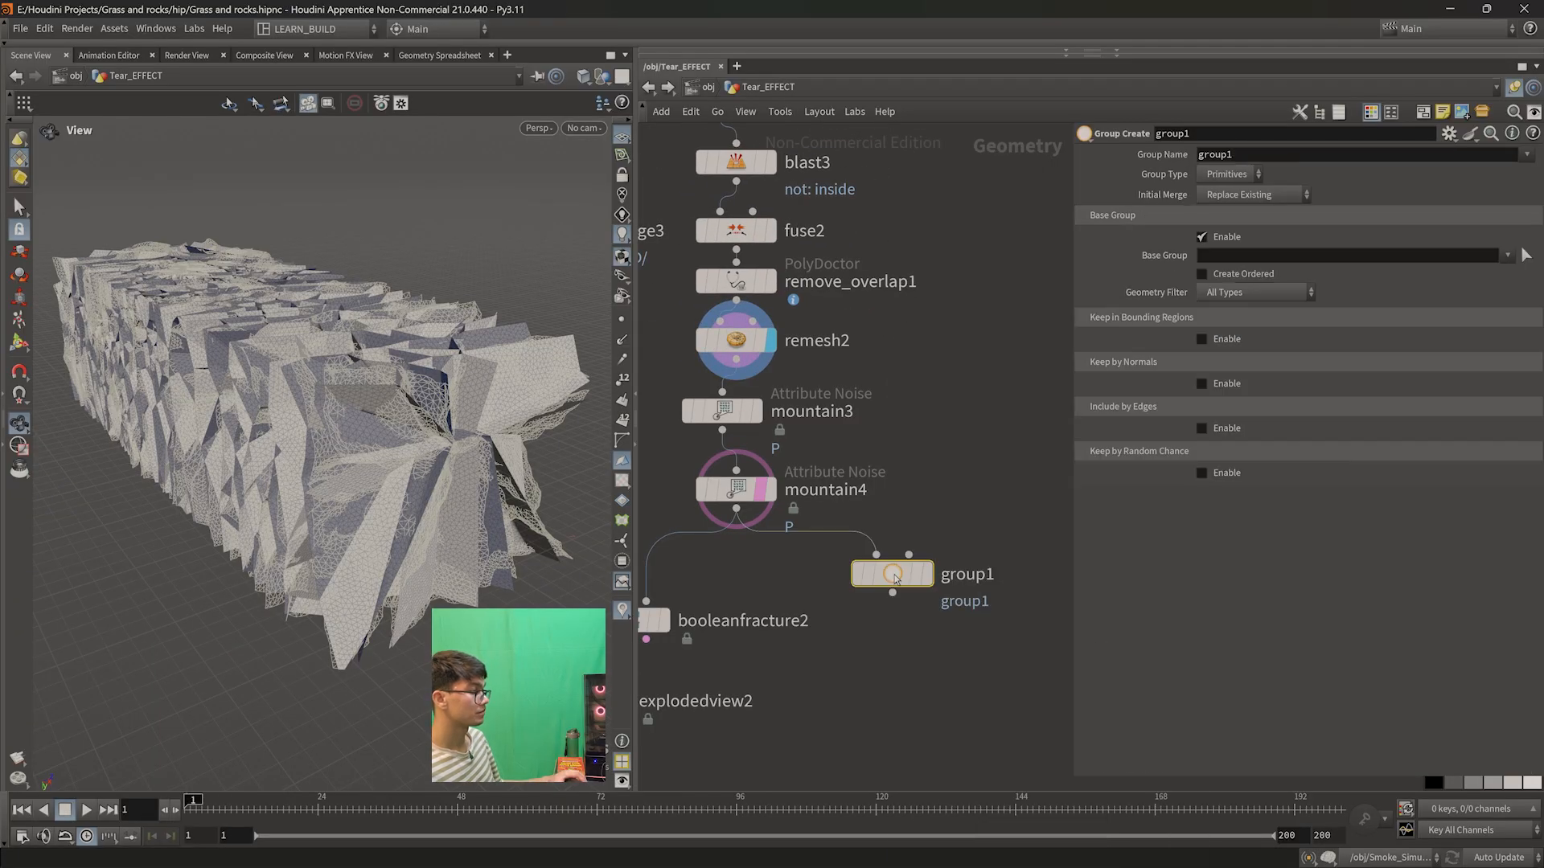
pyautogui.moveTo(967, 241); pyautogui.dragTo(827, 558, button='middle')
pyautogui.scroll(-2, 828, 558)
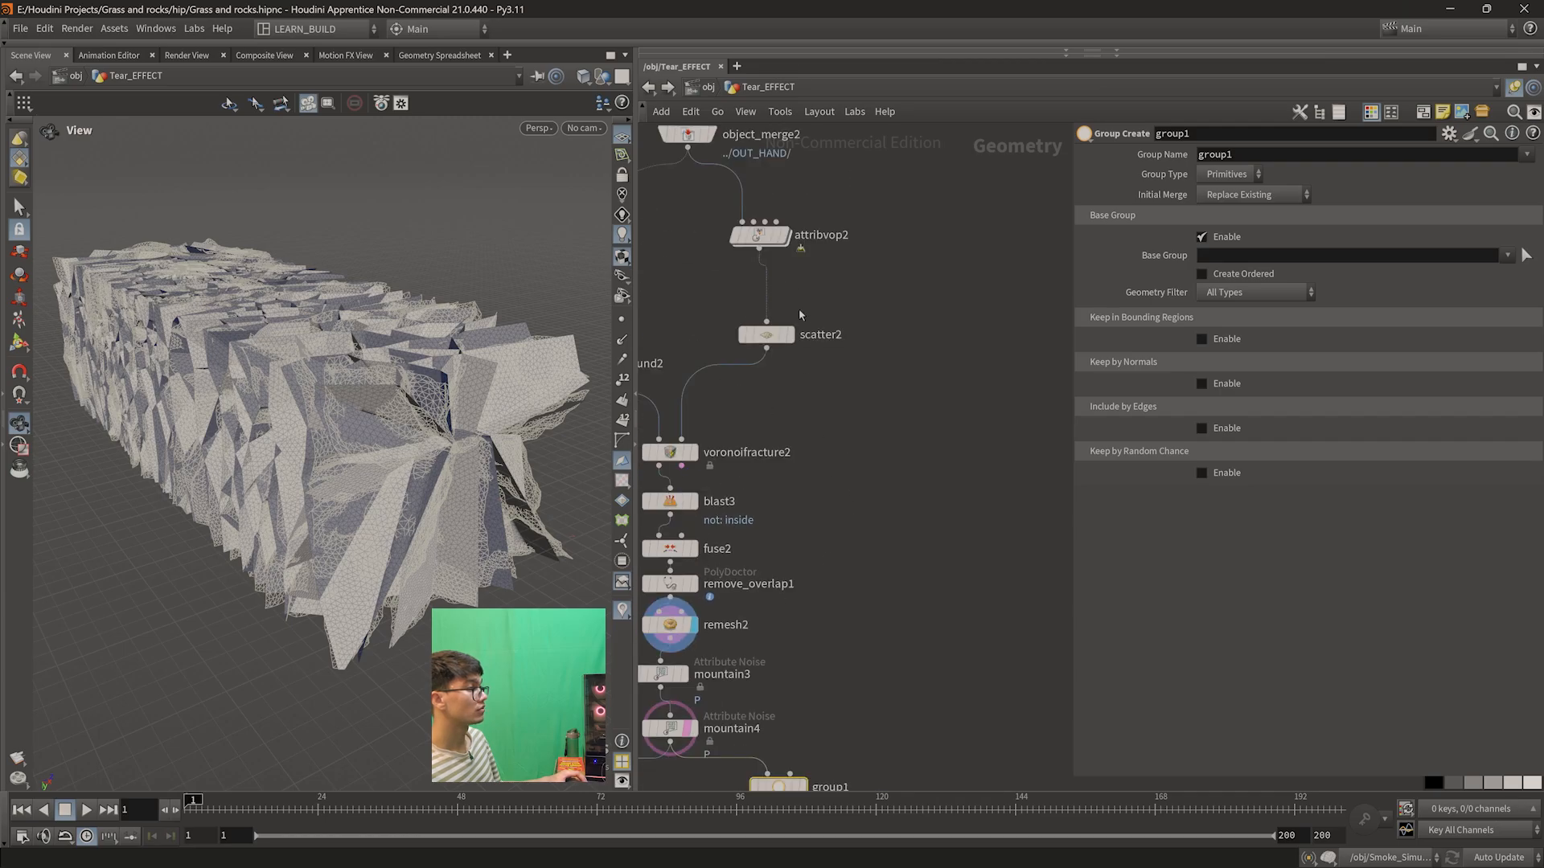
# - Add a PolyFill node wired from object_merge2's output, beside attribvop2
pyautogui.moveTo(883, 353); pyautogui.dragTo(869, 482, button='middle')
pyautogui.moveTo(675, 266); pyautogui.dragTo(778, 267)
pyautogui.moveTo(844, 324); pyautogui.dragTo(803, 293, button='middle')
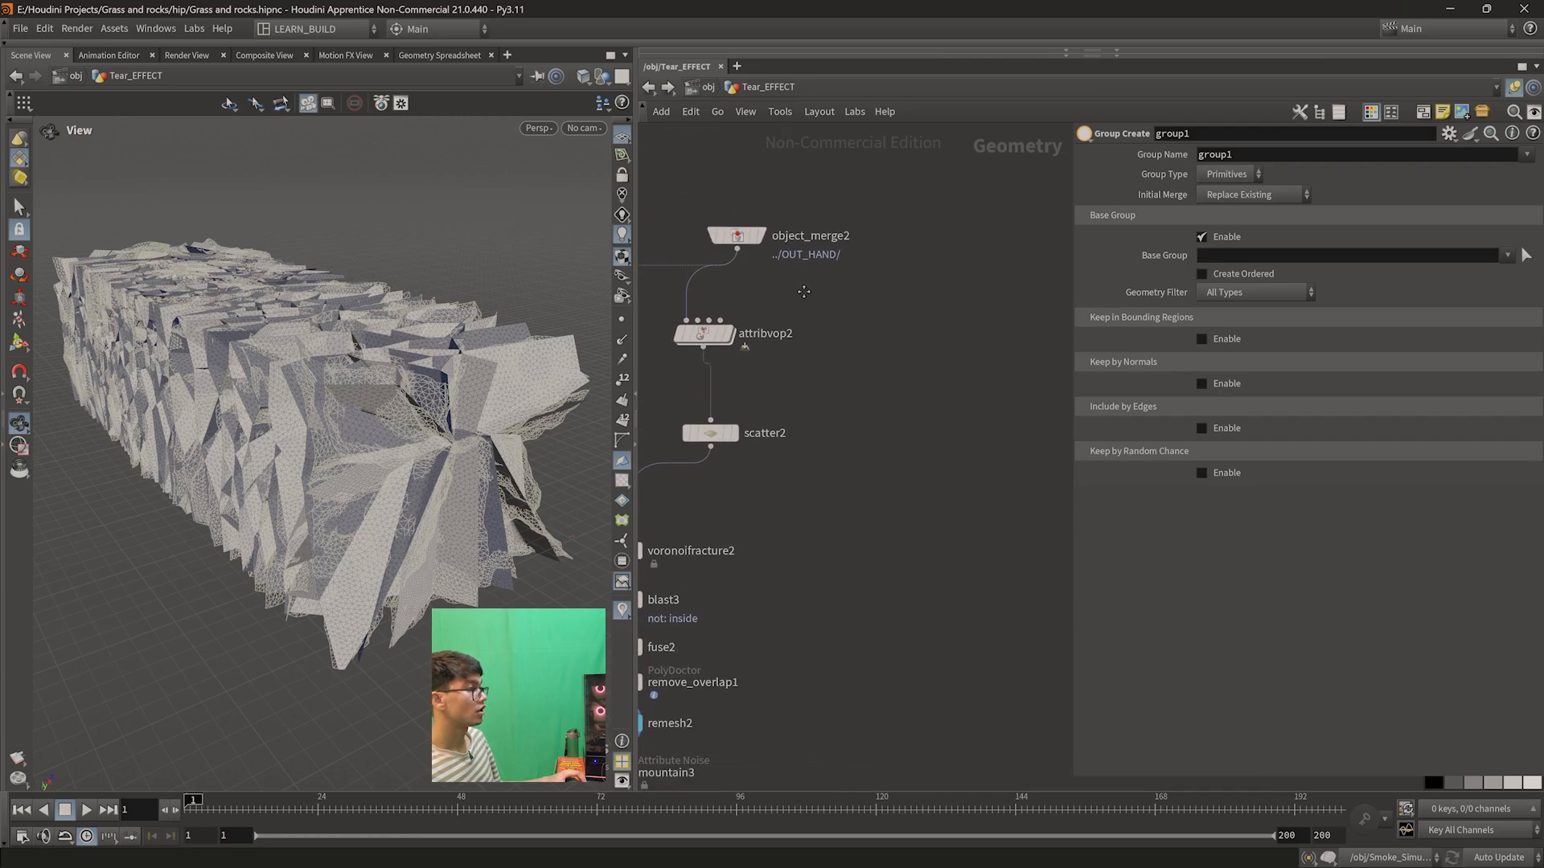
pyautogui.click(737, 248)
pyautogui.press('Tab')
pyautogui.write('fill')
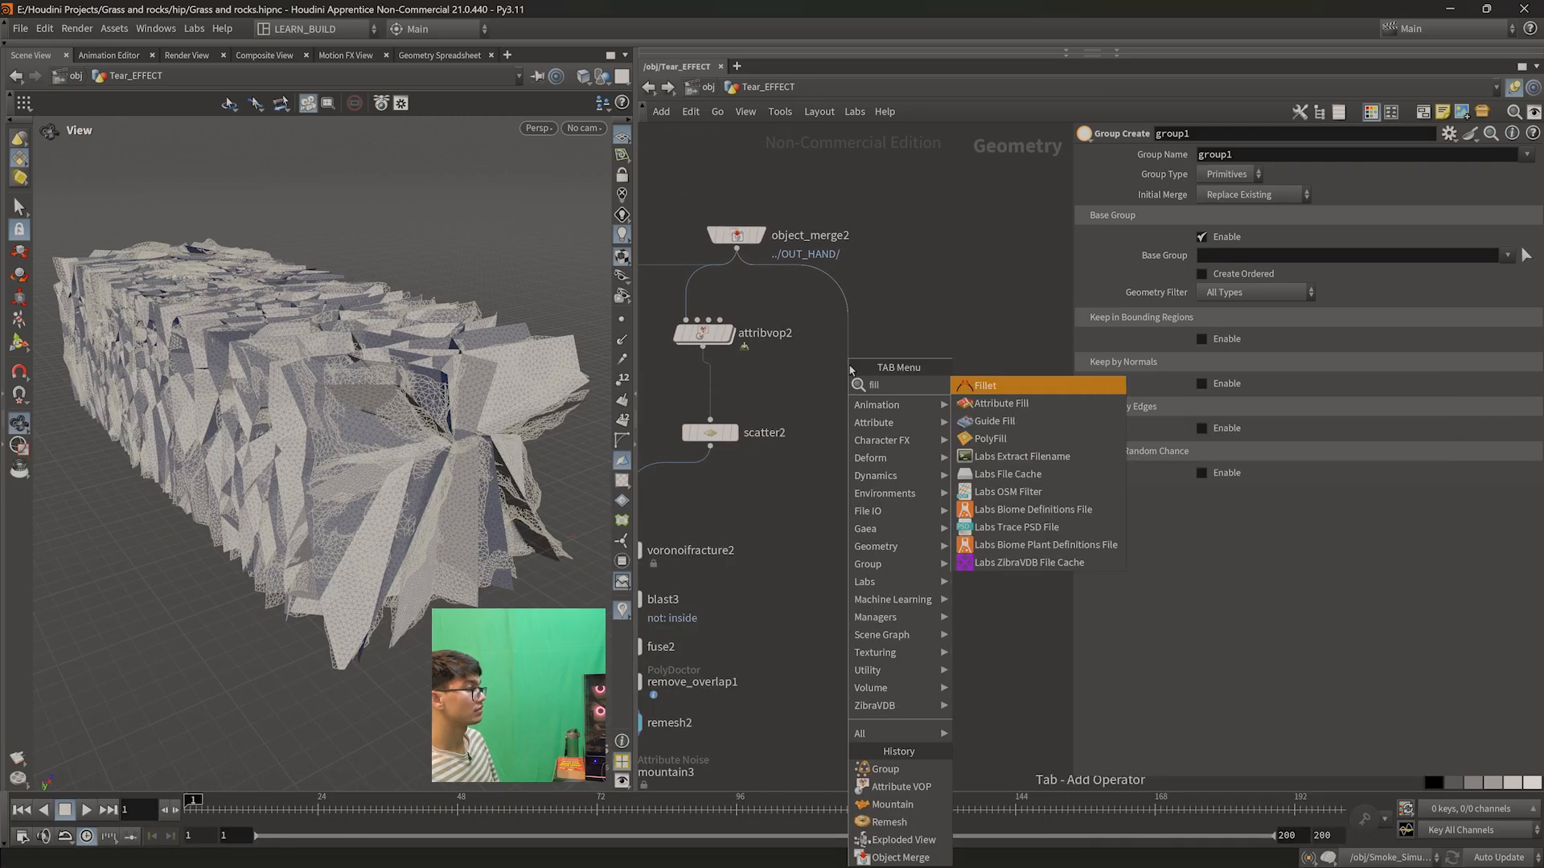
pyautogui.press('Down')
pyautogui.press('Down')
pyautogui.press('Down')
pyautogui.press('Return')
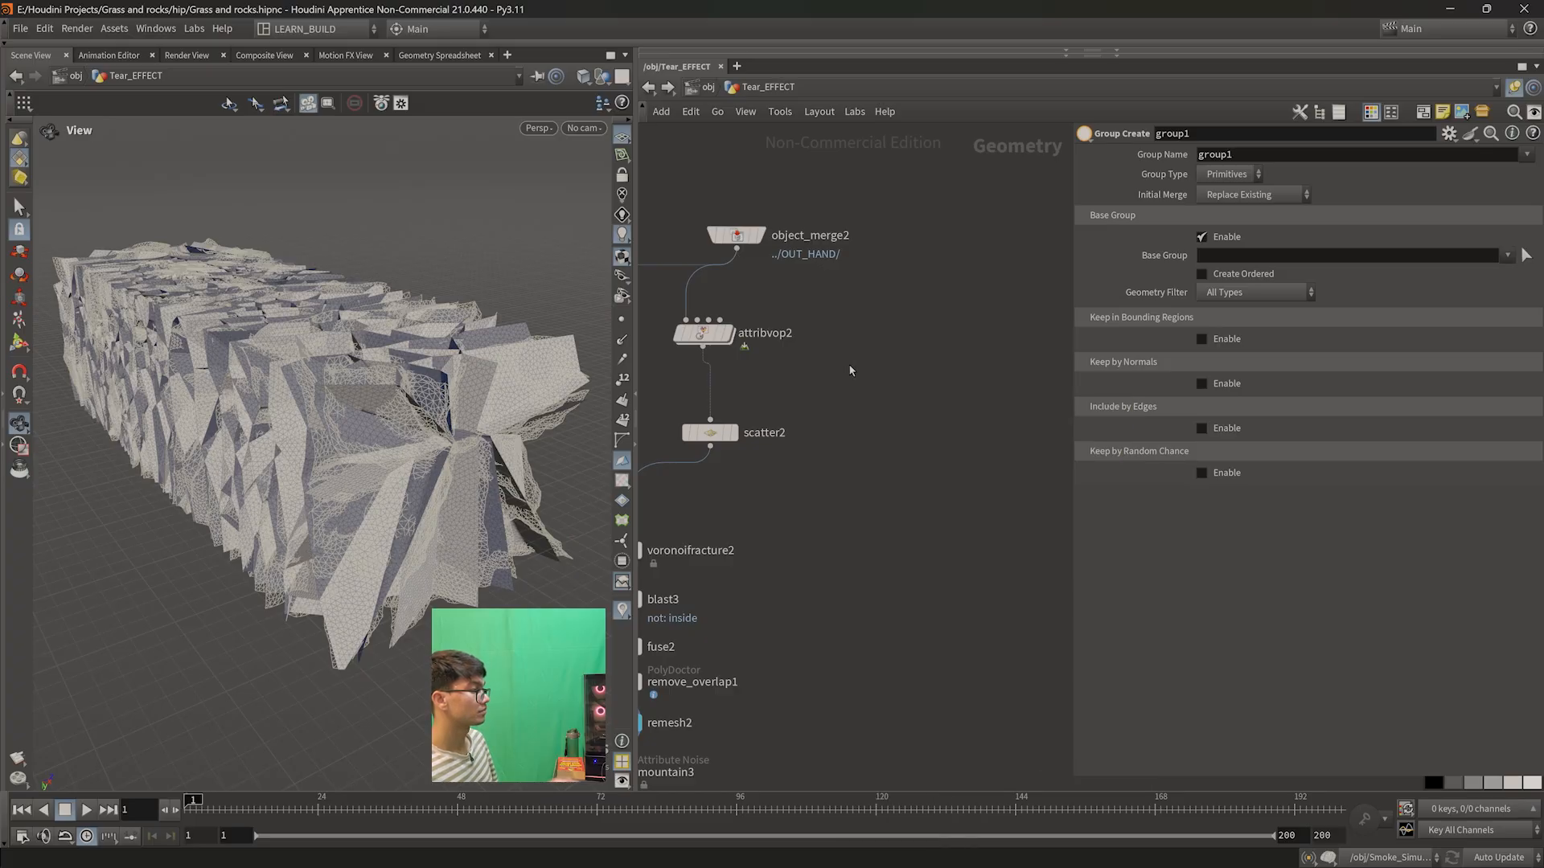
pyautogui.click(848, 363)
pyautogui.moveTo(859, 364); pyautogui.dragTo(873, 344, button='middle')
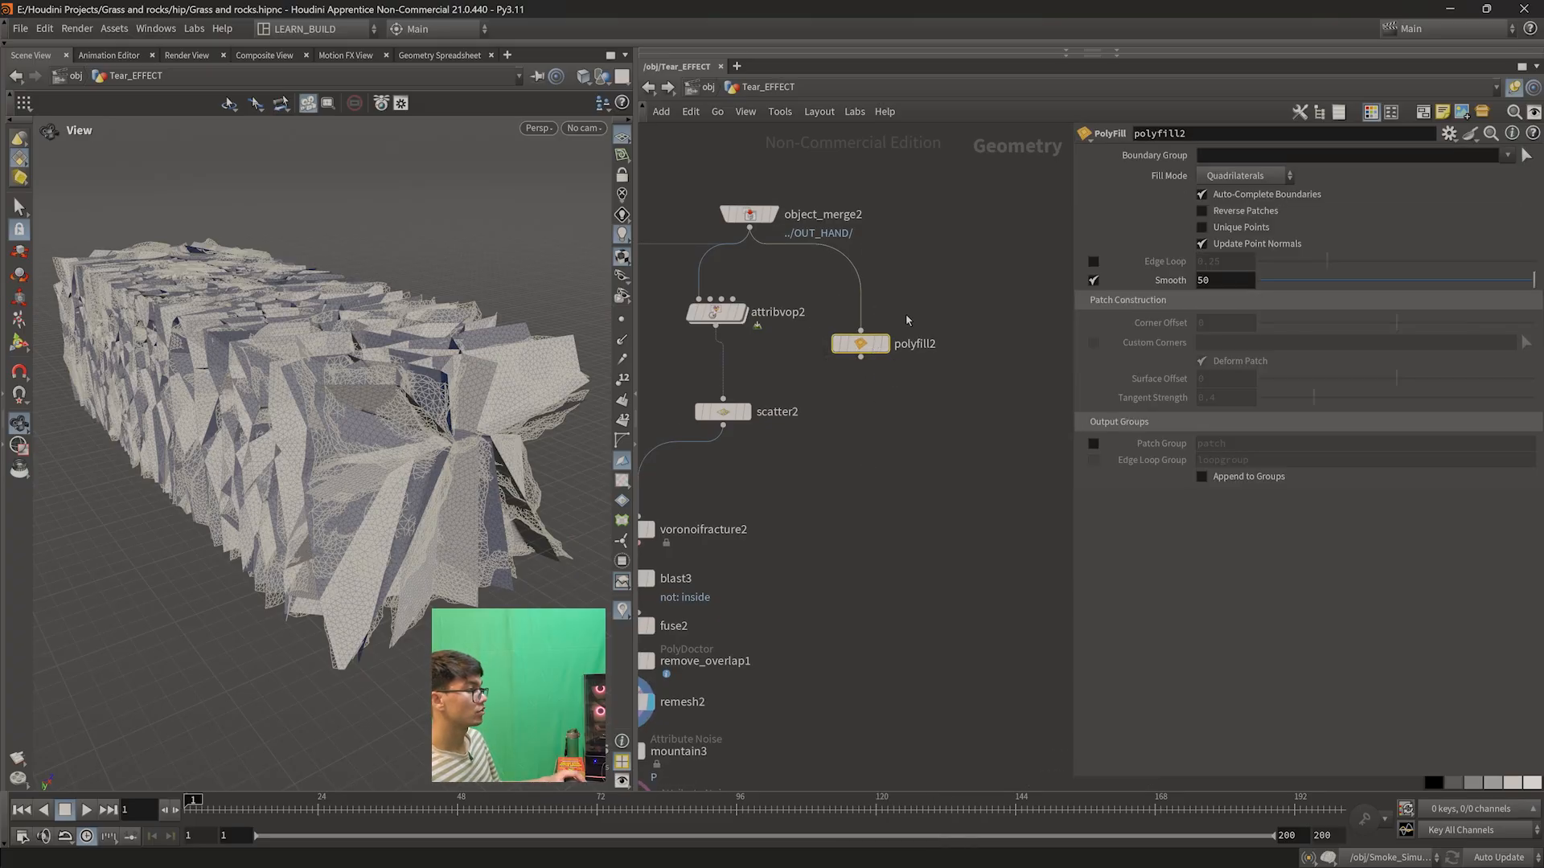
# - Display polyfill2 and inspect the wrist end of the hand
pyautogui.moveTo(837, 610); pyautogui.dragTo(940, 541, button='middle')
pyautogui.moveTo(430, 418); pyautogui.dragTo(417, 452)
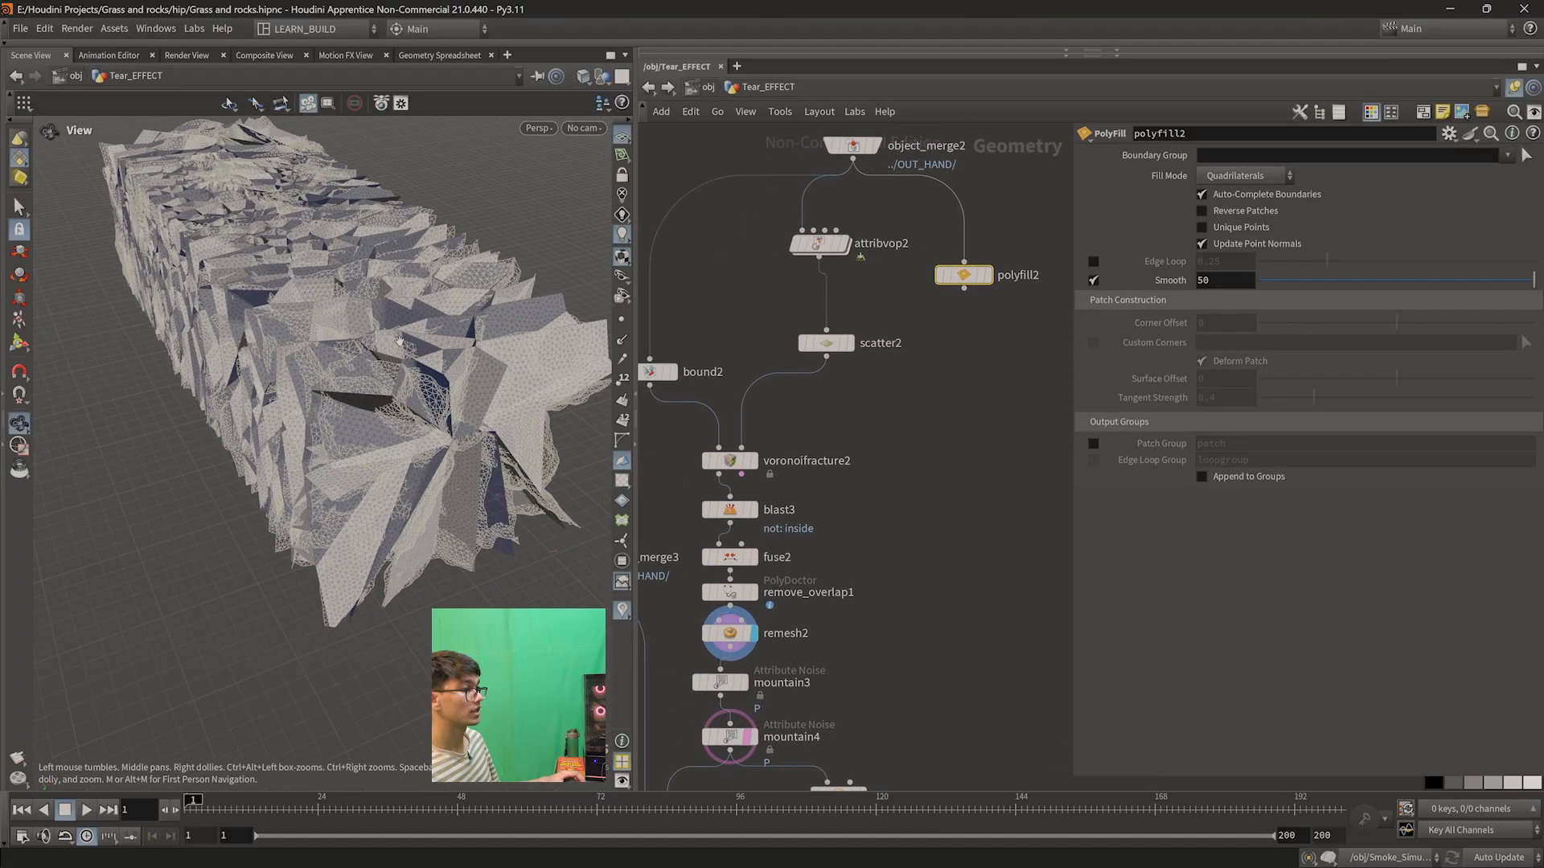
pyautogui.moveTo(475, 387); pyautogui.dragTo(418, 474, button='middle')
pyautogui.moveTo(418, 474); pyautogui.dragTo(443, 435)
pyautogui.moveTo(878, 427); pyautogui.dragTo(817, 459, button='middle')
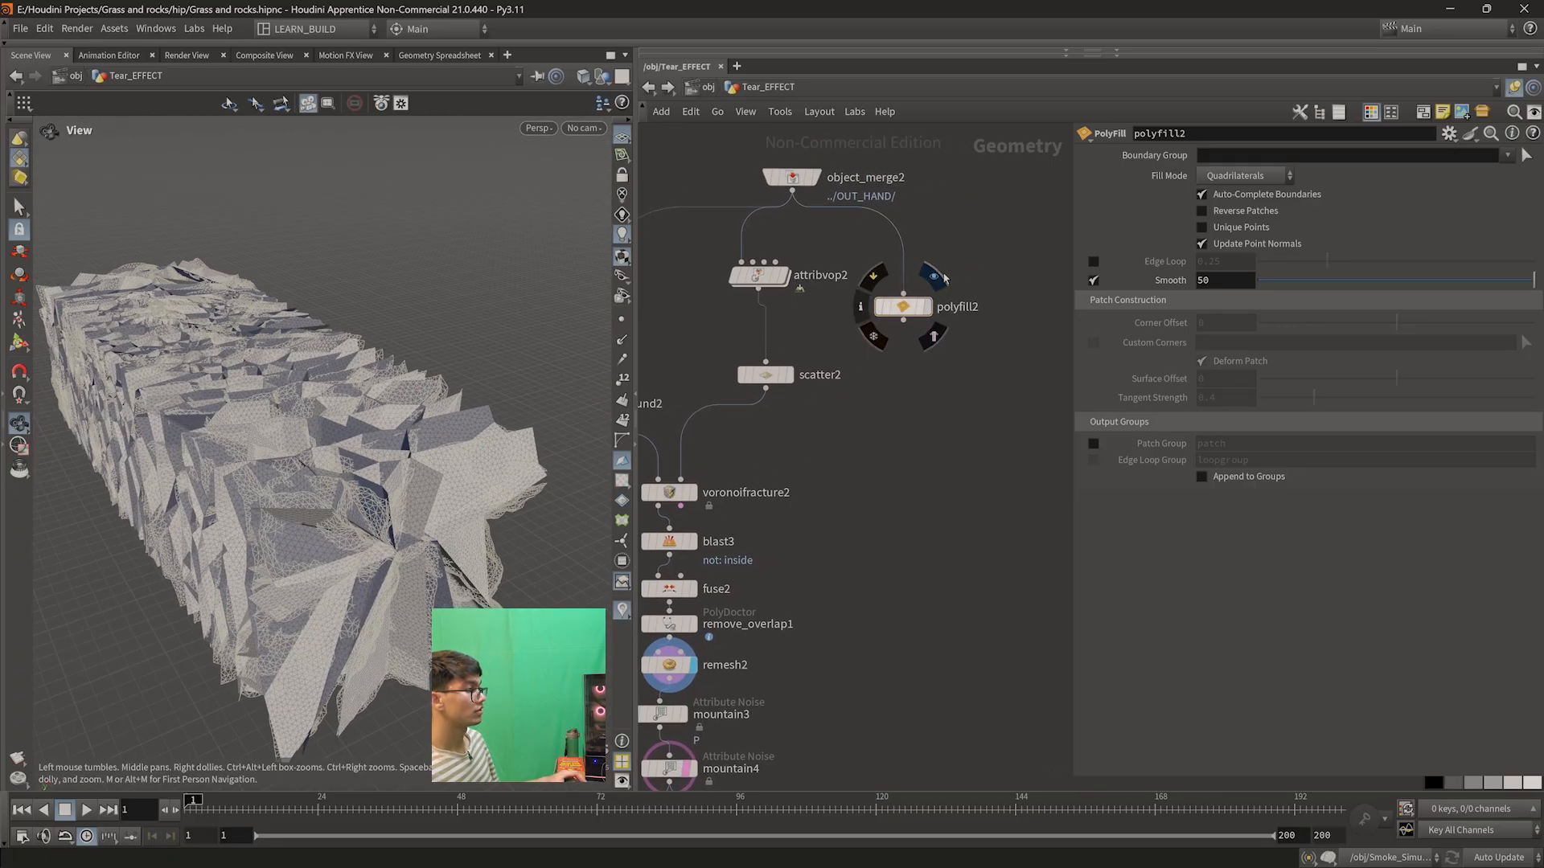
pyautogui.click(927, 306)
pyautogui.moveTo(513, 493); pyautogui.dragTo(434, 555)
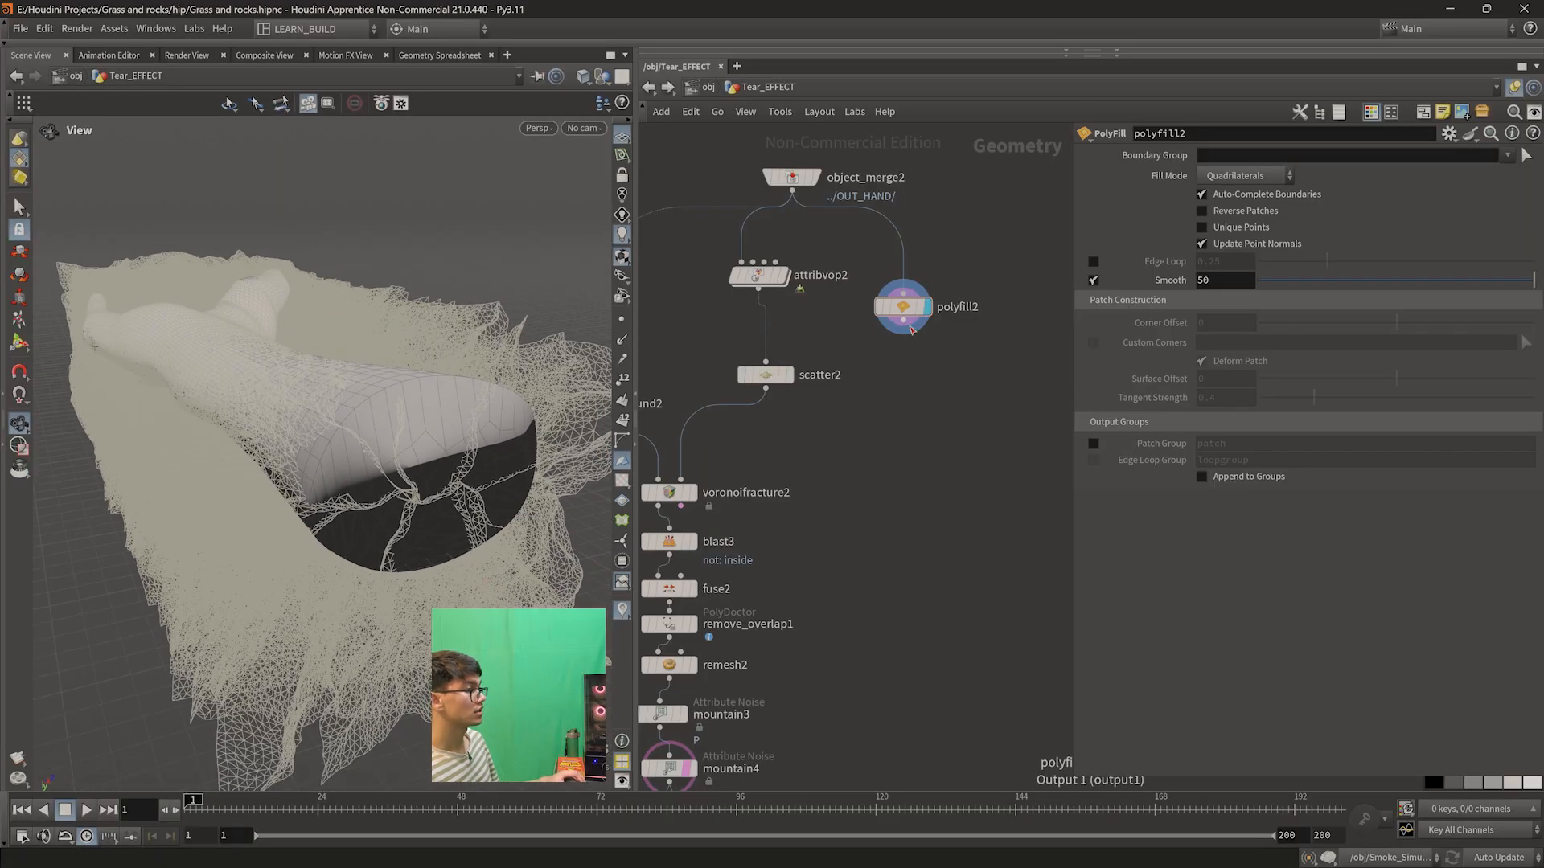
# - Add a VDB from Polygons node after polyfill2 and wire it into group1's Bounding Object input
pyautogui.press('Tab')
pyautogui.write('vdbfrom')
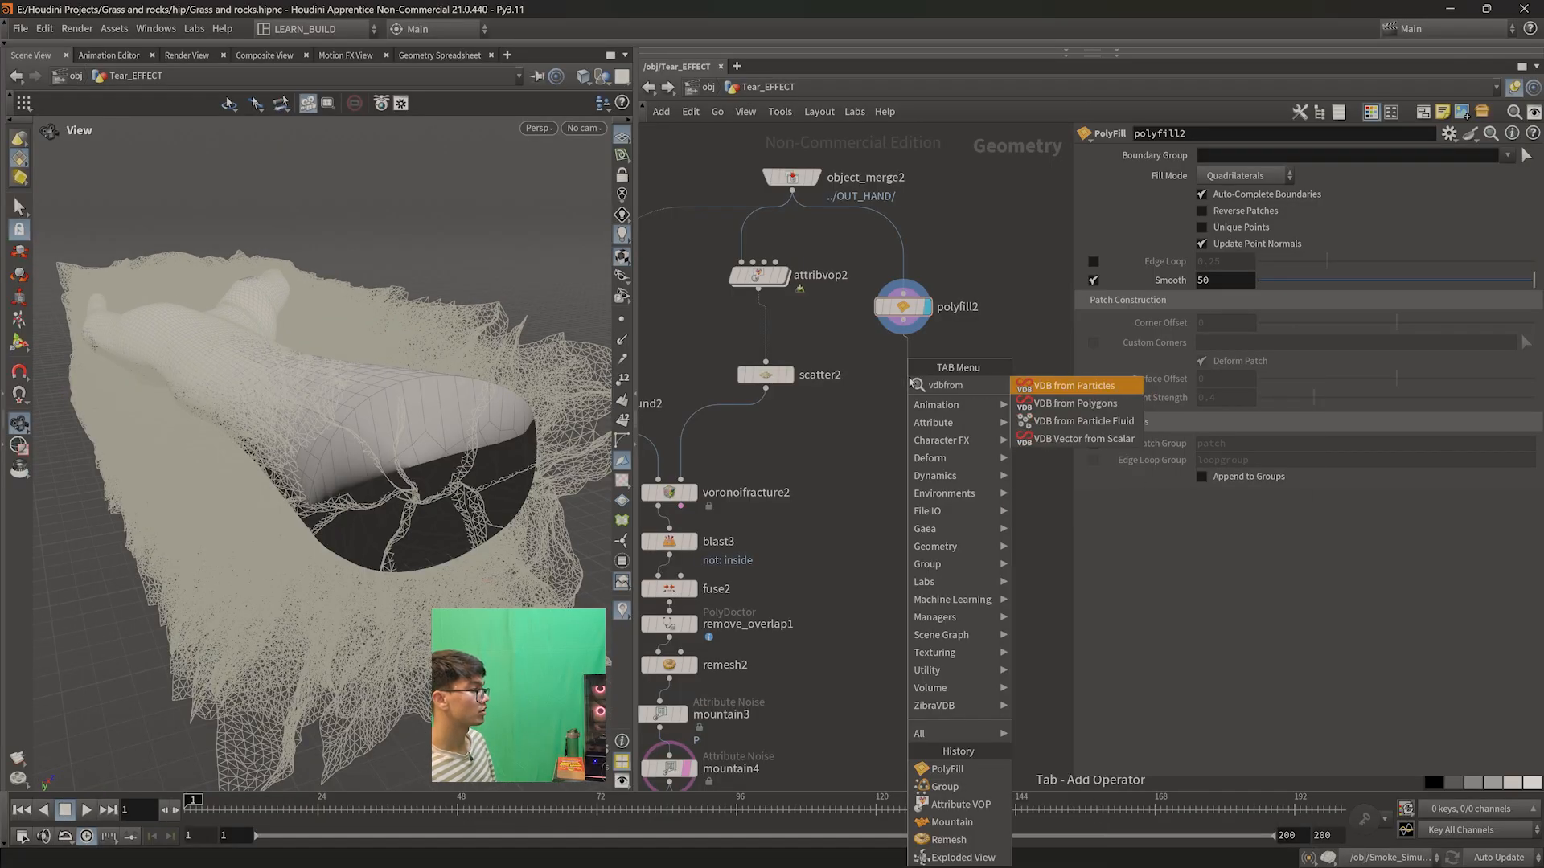
pyautogui.press('Down')
pyautogui.press('Return')
pyautogui.click(929, 378)
pyautogui.moveTo(913, 415); pyautogui.dragTo(913, 289, button='middle')
pyautogui.moveTo(910, 282); pyautogui.dragTo(858, 461)
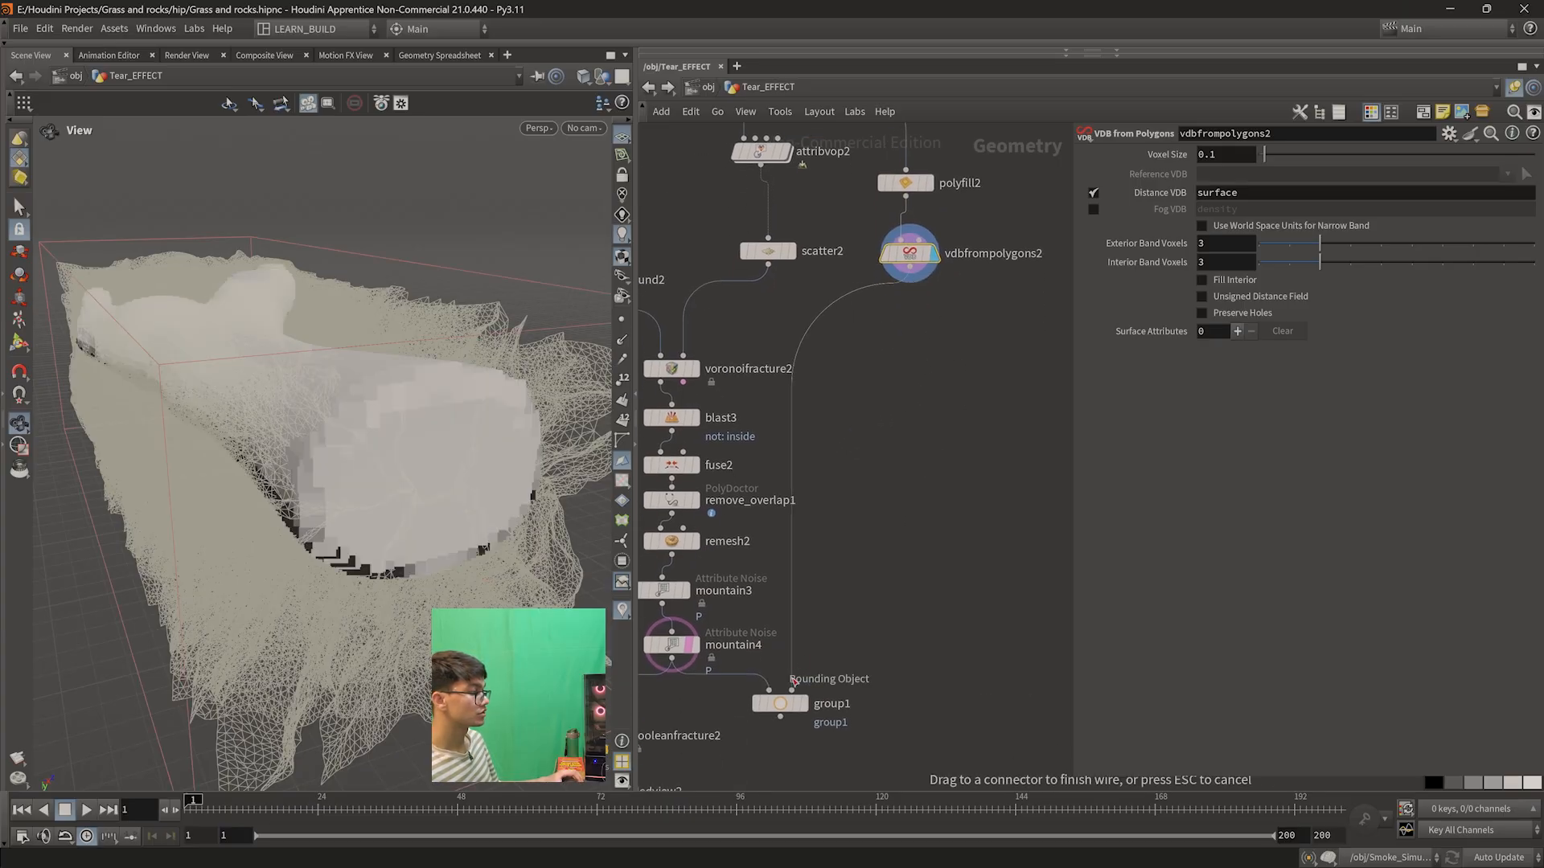
pyautogui.moveTo(794, 682); pyautogui.dragTo(792, 689)
# - Disable group1's Base Group and enable Keep in Bounding Regions with the Bounding Volume type
pyautogui.click(1225, 239)
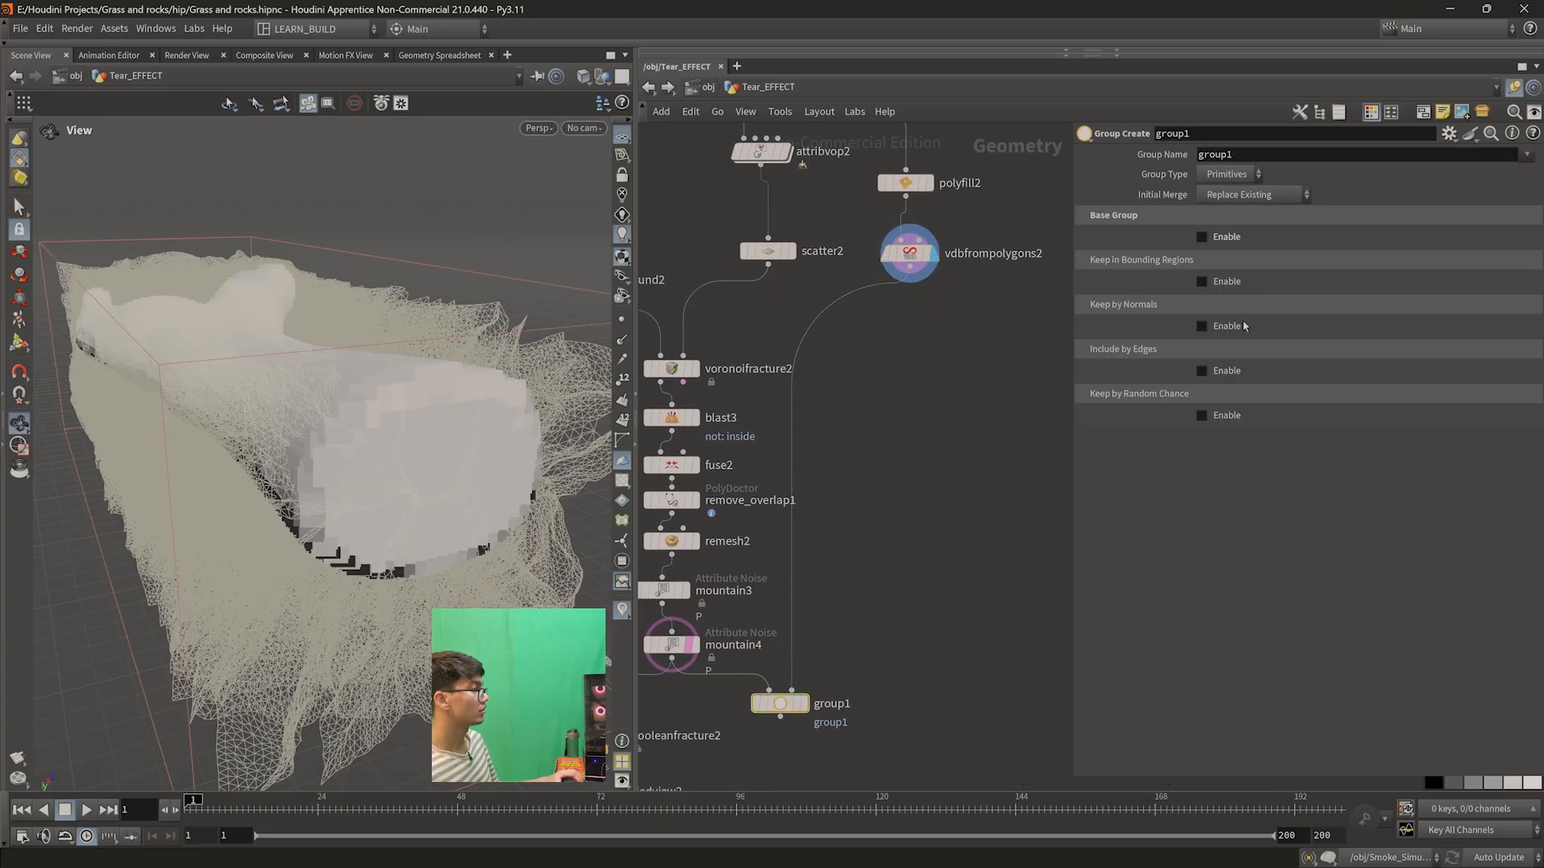
pyautogui.click(1211, 283)
pyautogui.click(1274, 301)
pyautogui.click(1276, 376)
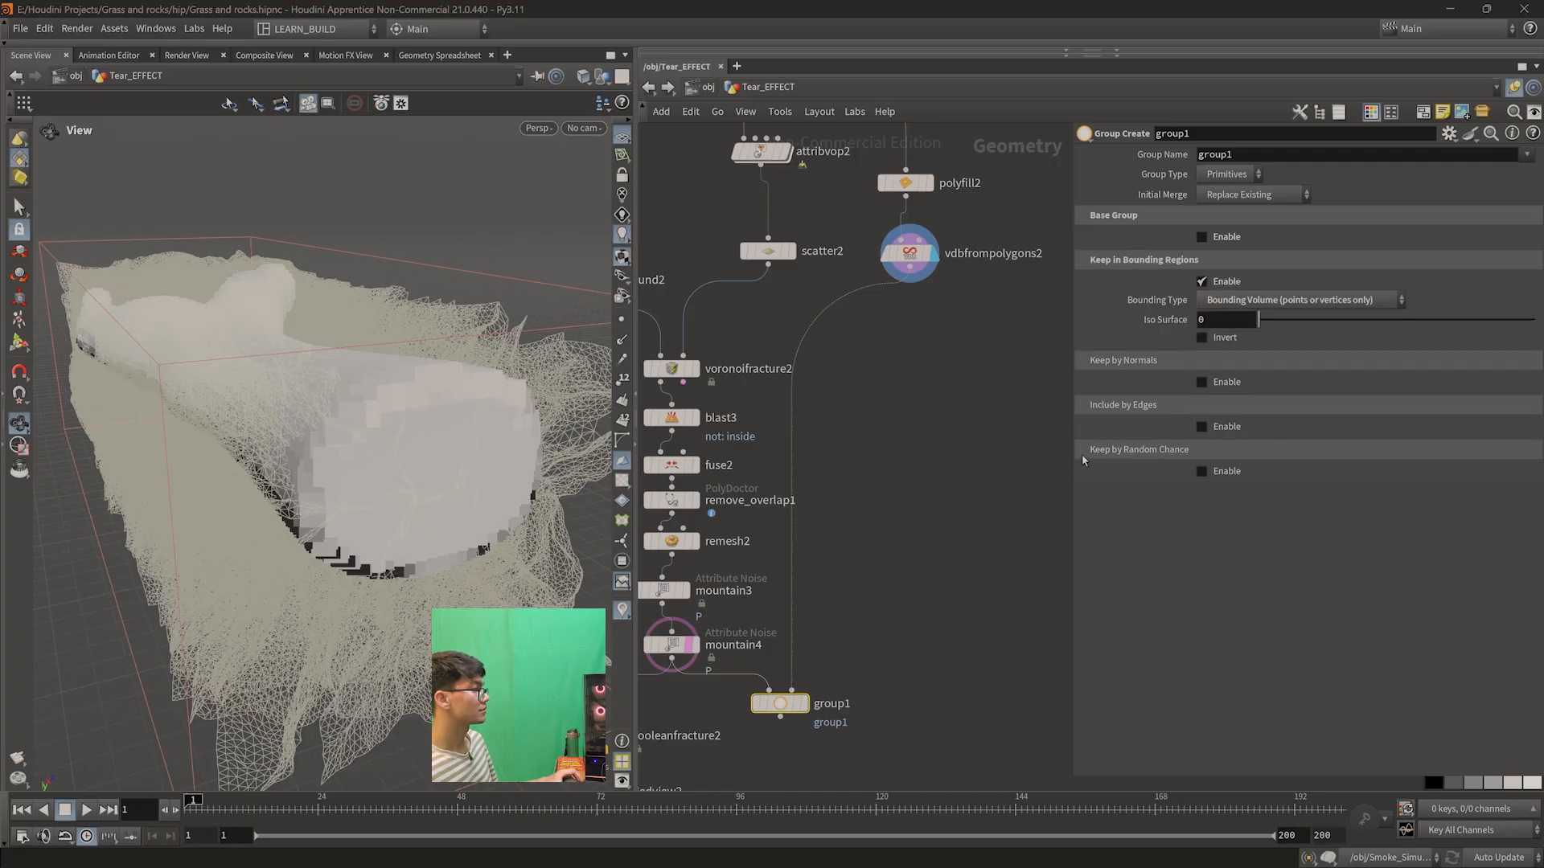
# - Display group1, set its group type to Points and check the grouped points on the cutting surfaces
pyautogui.moveTo(1009, 553); pyautogui.dragTo(1053, 453, button='middle')
pyautogui.click(856, 574)
pyautogui.moveTo(338, 471)
pyautogui.keyDown('alt'); pyautogui.mouseDown()
pyautogui.moveTo(399, 474)
pyautogui.moveTo(359, 477)
pyautogui.mouseUp(); pyautogui.keyUp('alt')
pyautogui.click(1226, 174)
pyautogui.click(1223, 210)
pyautogui.moveTo(452, 520); pyautogui.dragTo(387, 490)
pyautogui.scroll(-2, 896, 621)
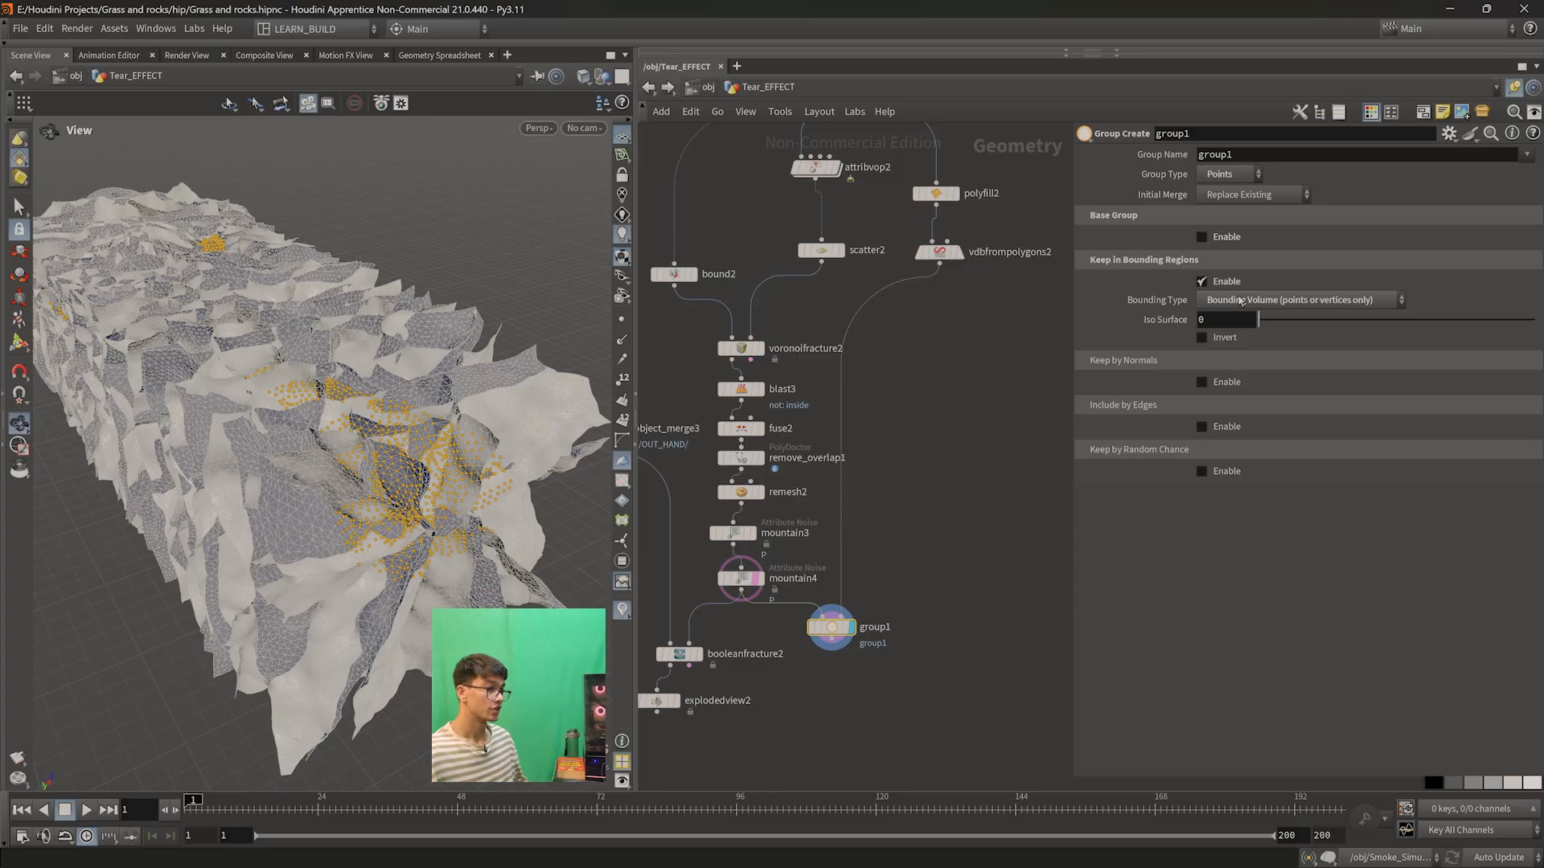
pyautogui.moveTo(348, 483)
pyautogui.mouseDown()
pyautogui.moveTo(321, 480)
pyautogui.moveTo(389, 484)
pyautogui.moveTo(349, 471)
pyautogui.mouseUp()
pyautogui.scroll(3, 862, 542)
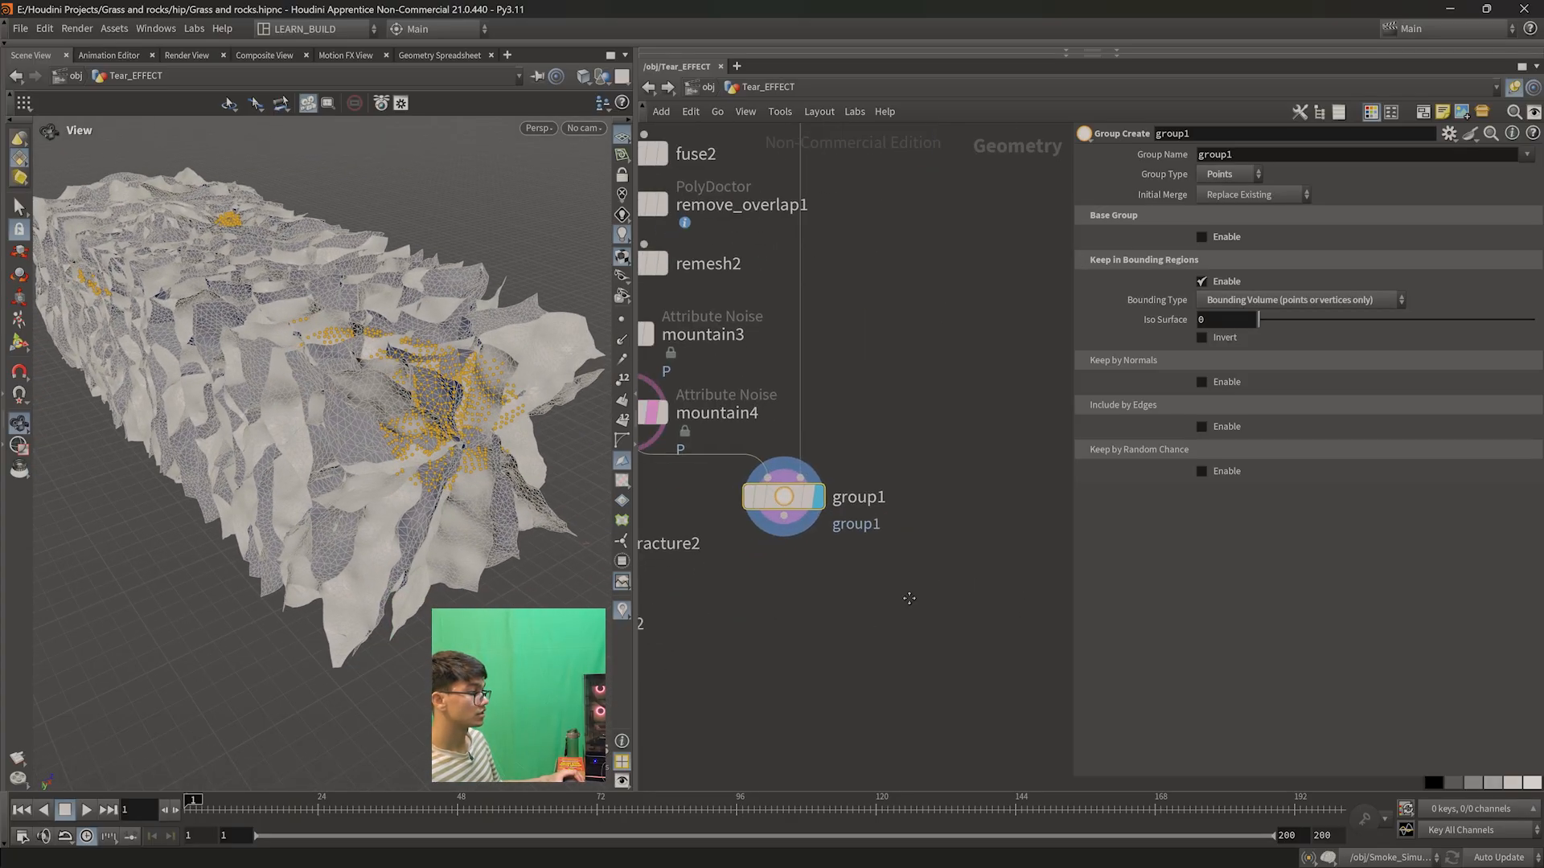
# - Insert a Blast node between group1 and booleanfracture2's cutting surface input
pyautogui.moveTo(811, 688); pyautogui.dragTo(683, 458)
pyautogui.moveTo(699, 474); pyautogui.dragTo(775, 426, button='middle')
pyautogui.moveTo(792, 427); pyautogui.dragTo(768, 599)
pyautogui.moveTo(1062, 469); pyautogui.dragTo(929, 505, button='middle')
pyautogui.click(926, 454)
pyautogui.write('blast')
pyautogui.press('Return')
pyautogui.click(889, 481)
pyautogui.moveTo(932, 560); pyautogui.dragTo(915, 582, button='middle')
pyautogui.moveTo(878, 521); pyautogui.dragTo(824, 537)
pyautogui.moveTo(917, 449); pyautogui.dragTo(902, 458)
# - Set the Group Create node's group name to $OS and rename the node cutting_pieces
pyautogui.click(1259, 155)
pyautogui.write('$OS')
pyautogui.press('Return')
pyautogui.doubleClick(991, 452)
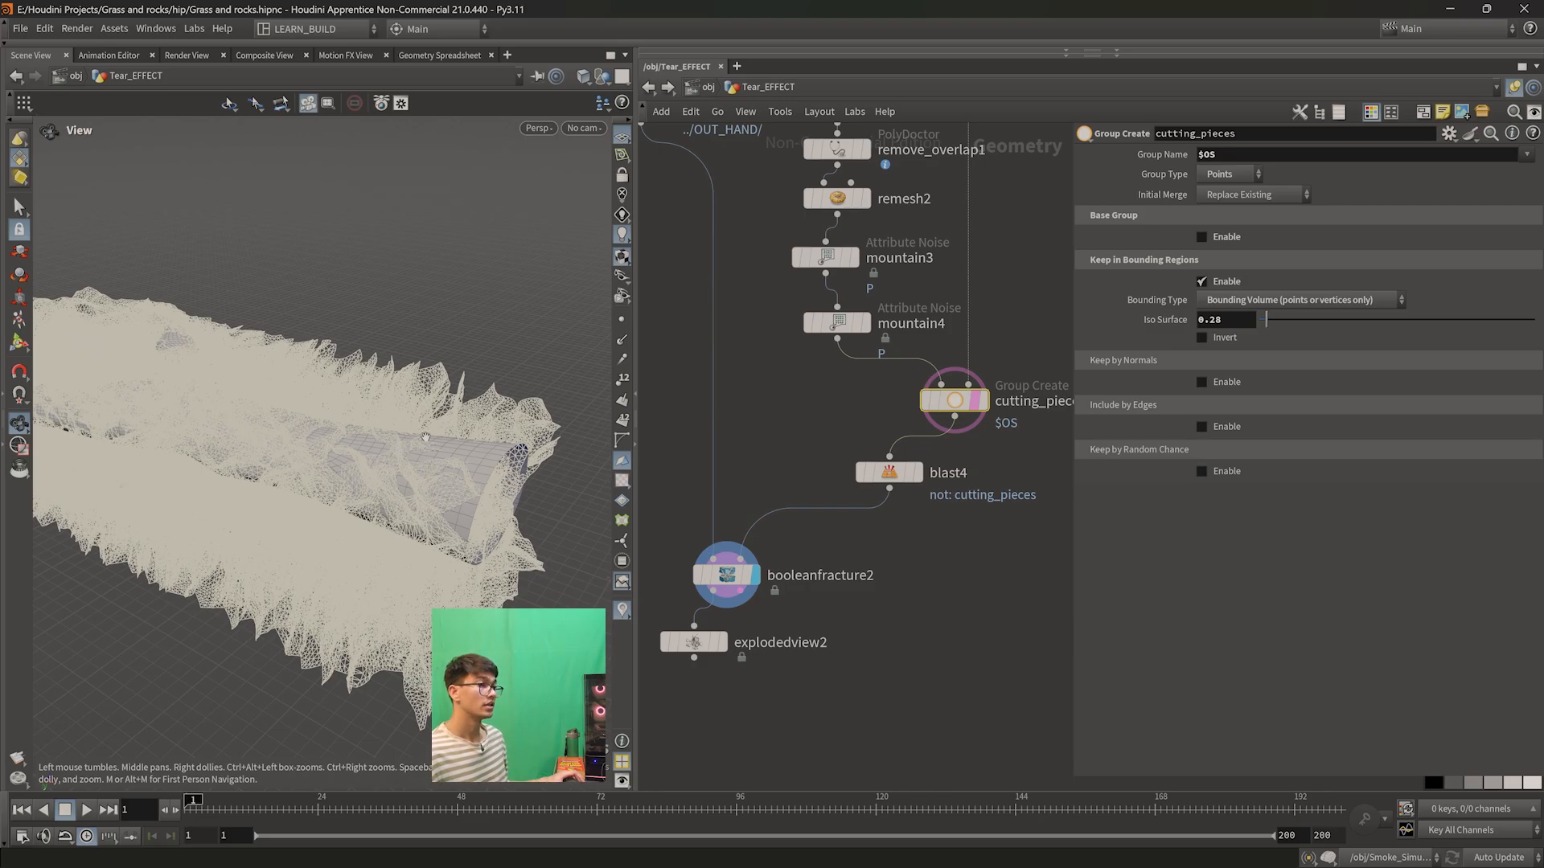
# - Compare the displays of blast4 and booleanfracture2 around the wrist against the cutting_pieces template
pyautogui.moveTo(434, 450); pyautogui.dragTo(365, 531)
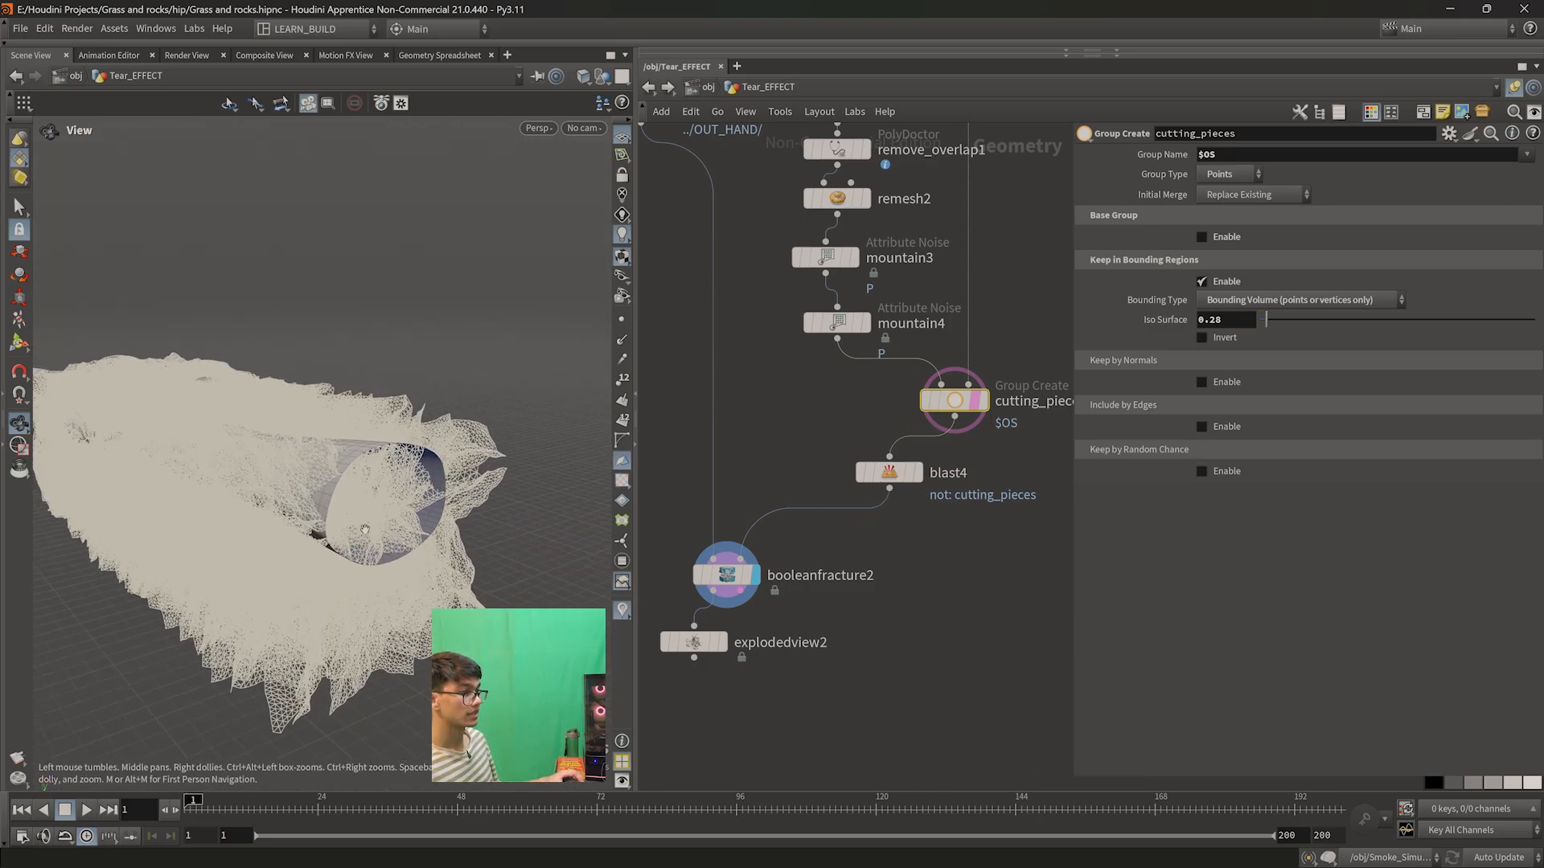
pyautogui.moveTo(206, 447); pyautogui.dragTo(396, 457)
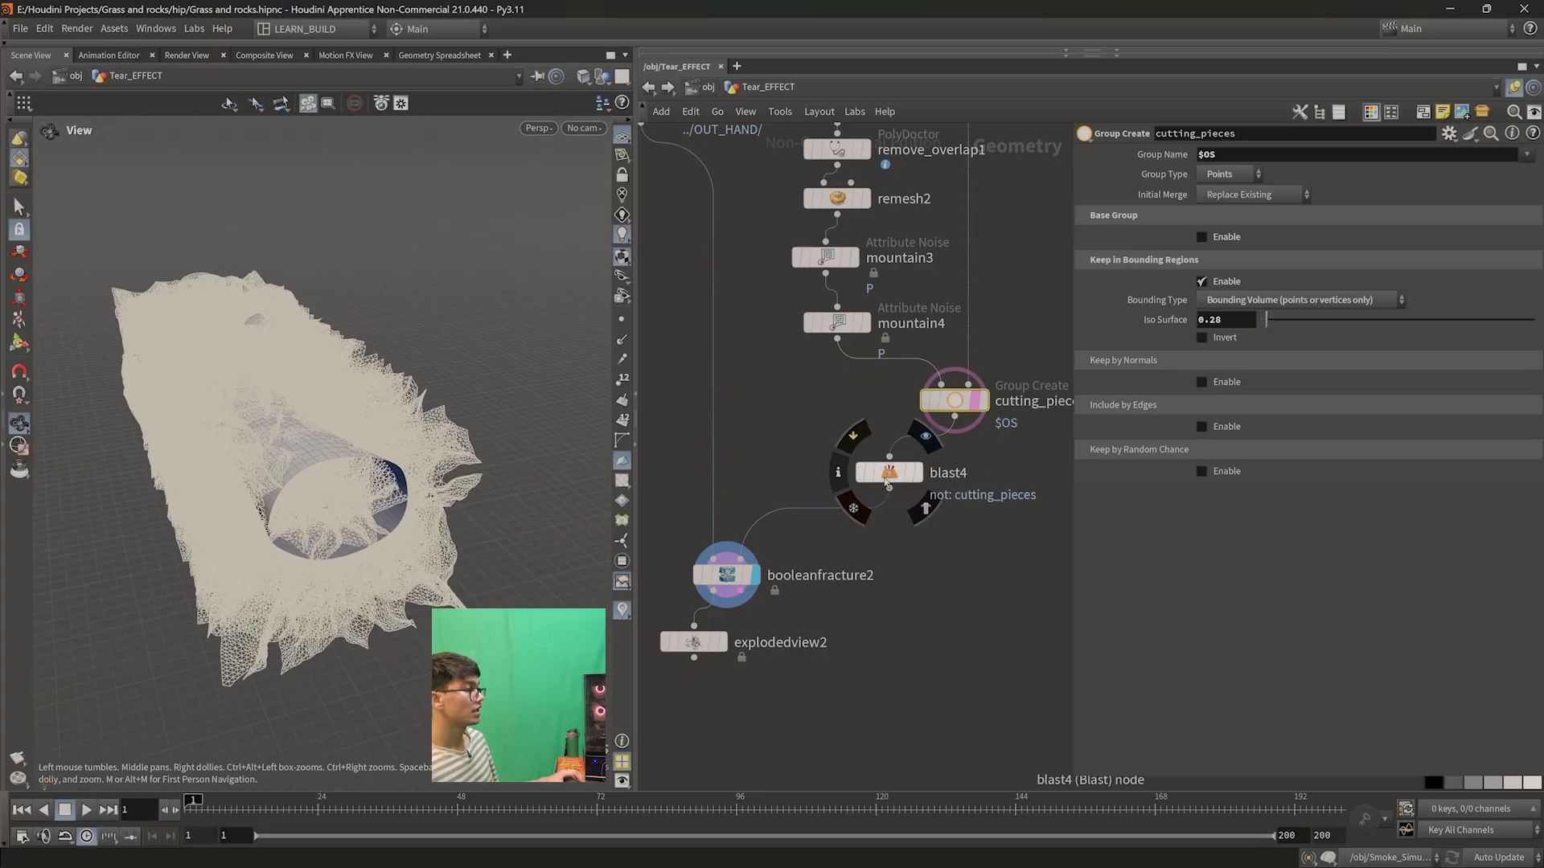
pyautogui.click(916, 473)
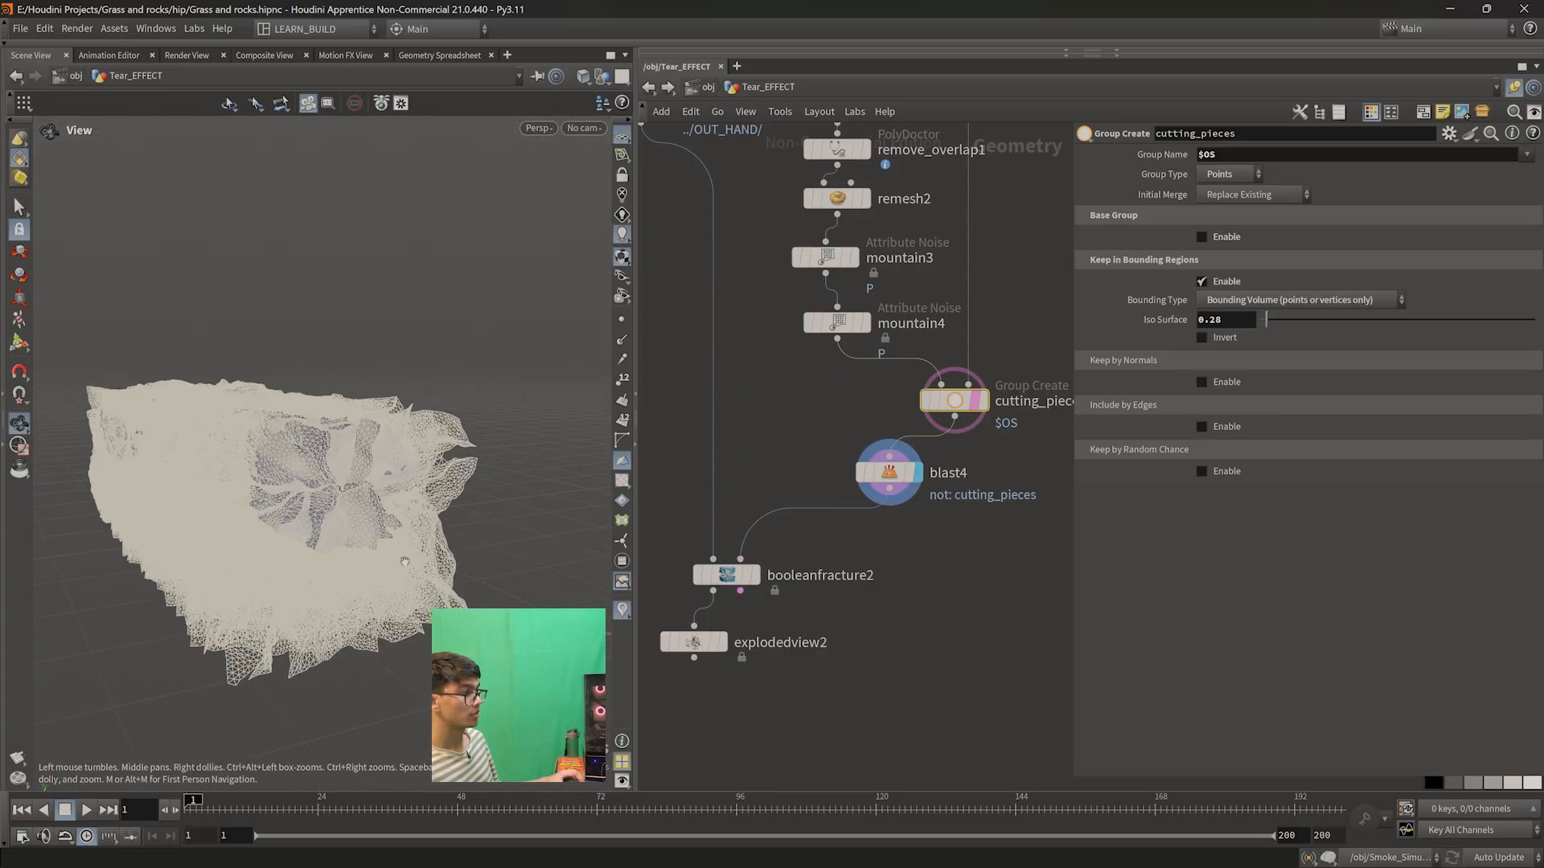
pyautogui.click(753, 575)
pyautogui.moveTo(393, 527); pyautogui.dragTo(426, 547)
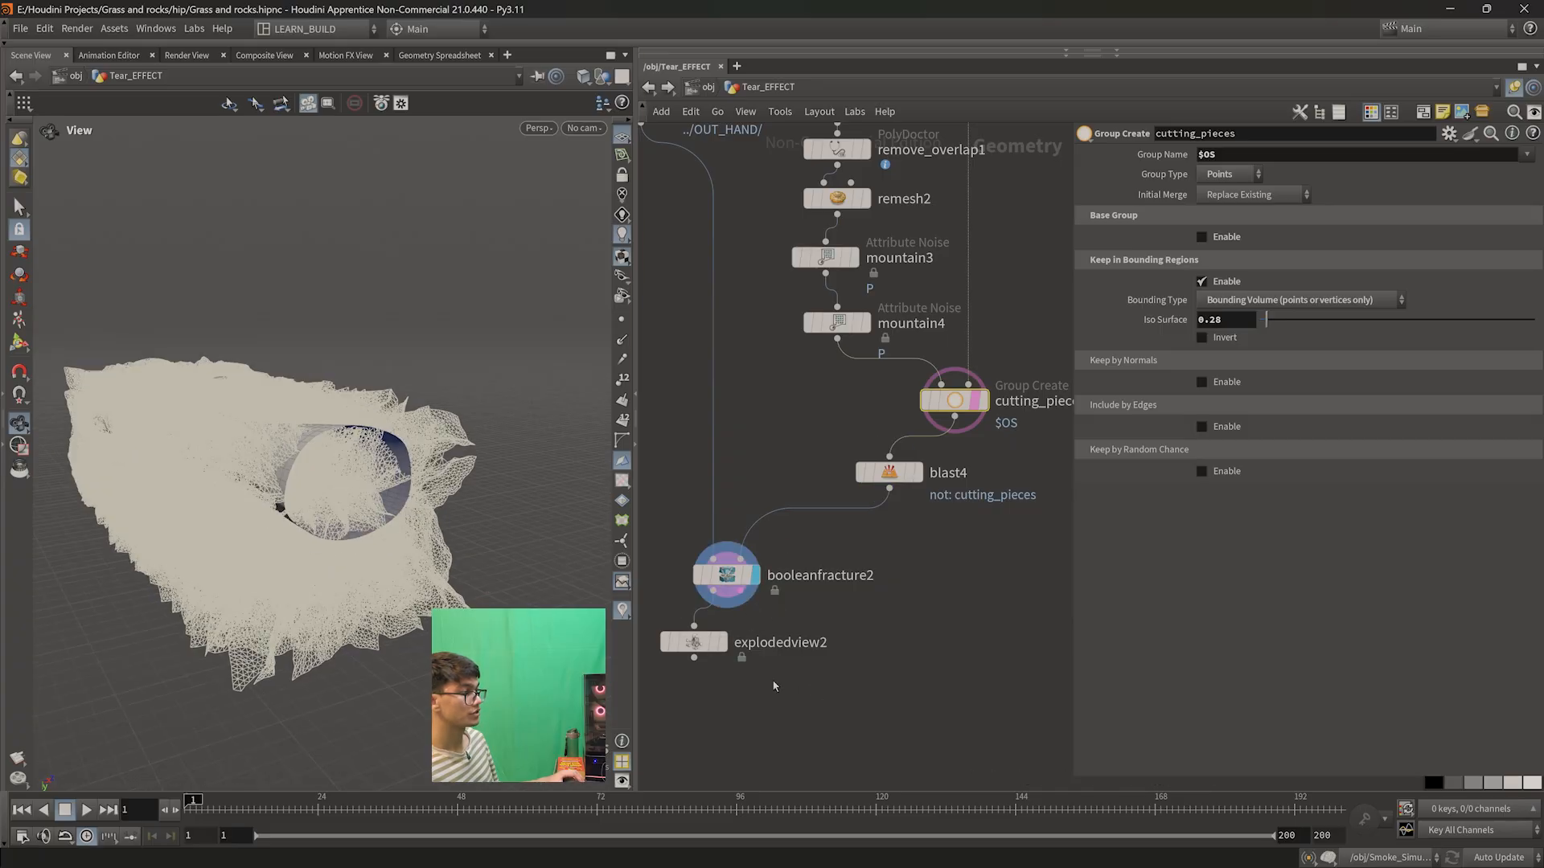
# - Turn off the cutting_pieces template and examine booleanfracture2's result around the open wrist
pyautogui.click(975, 401)
pyautogui.hotkey('shift', 'w')
pyautogui.moveTo(262, 427)
pyautogui.mouseDown()
pyautogui.moveTo(373, 476)
pyautogui.moveTo(350, 512)
pyautogui.moveTo(361, 546)
pyautogui.moveTo(389, 493)
pyautogui.moveTo(421, 482)
pyautogui.mouseUp()
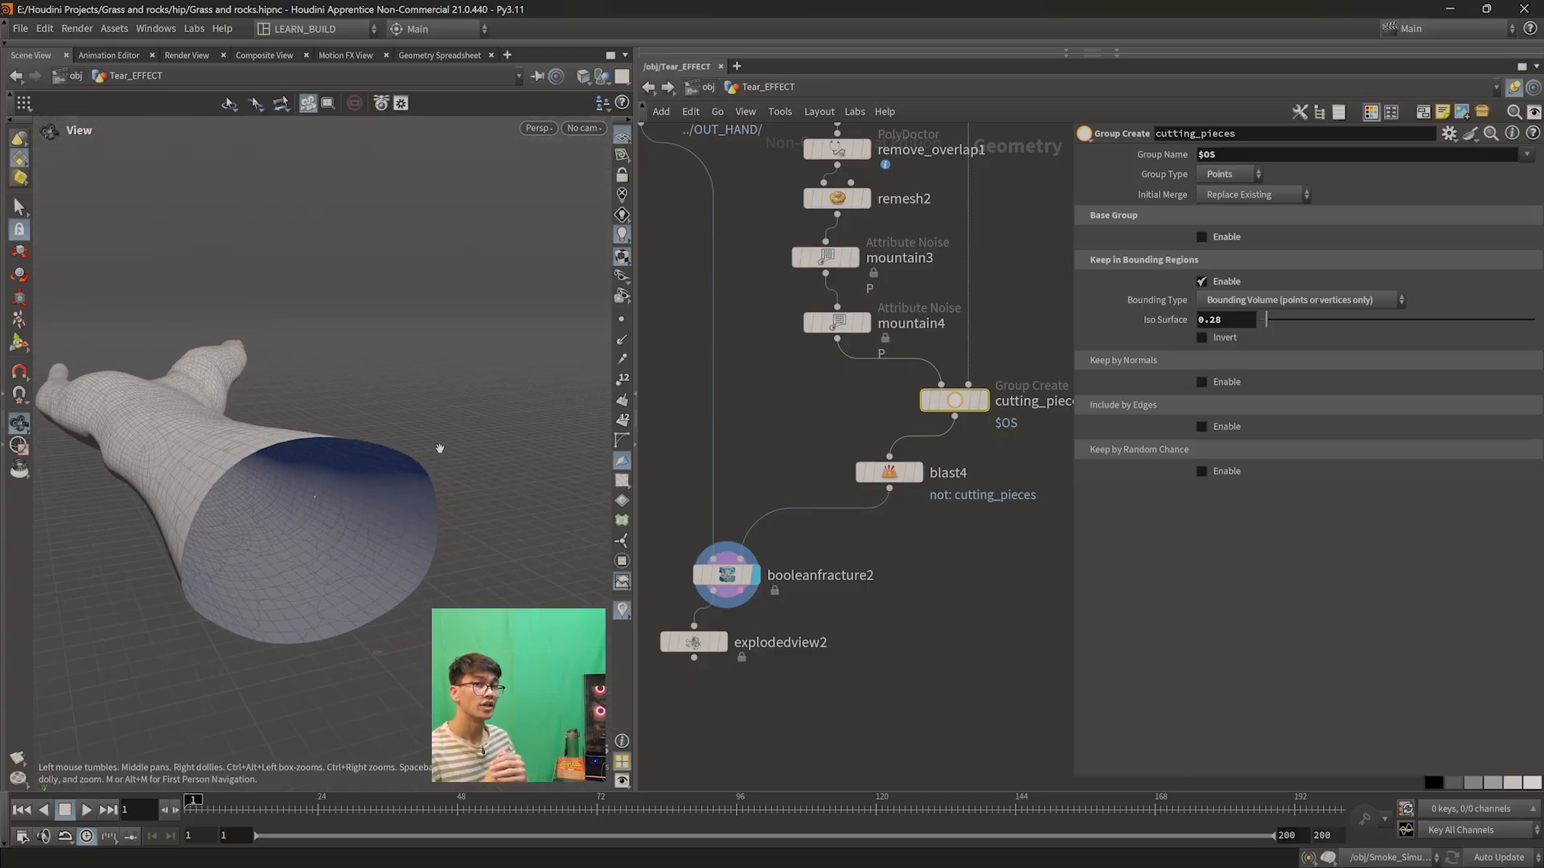
pyautogui.moveTo(439, 448); pyautogui.dragTo(363, 537)
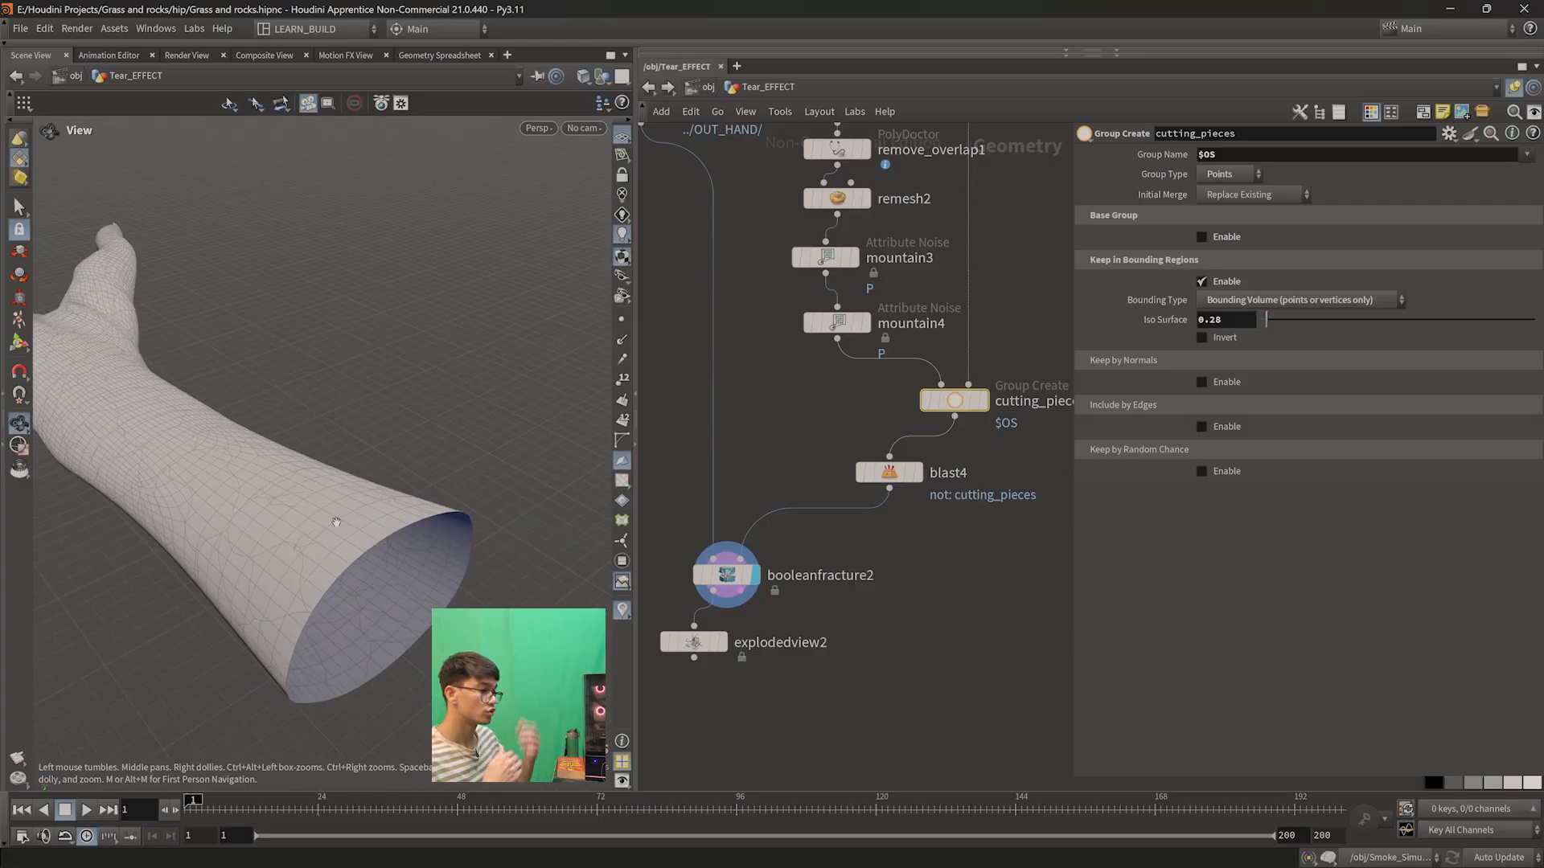
# - Display object_merge2 and examine the open wrist of the source hand
pyautogui.moveTo(814, 431); pyautogui.dragTo(871, 543, button='middle')
pyautogui.scroll(-1, 871, 543)
pyautogui.moveTo(825, 170); pyautogui.dragTo(788, 473, button='middle')
pyautogui.moveTo(914, 280); pyautogui.dragTo(788, 397, button='middle')
pyautogui.click(858, 275)
pyautogui.click(880, 247)
pyautogui.moveTo(338, 596); pyautogui.dragTo(408, 494, button='middle')
# - Display cutting_pieces and examine which surface points the group covers
pyautogui.moveTo(872, 683); pyautogui.dragTo(880, 418, button='middle')
pyautogui.moveTo(877, 684); pyautogui.dragTo(885, 548, button='middle')
pyautogui.scroll(3, 883, 547)
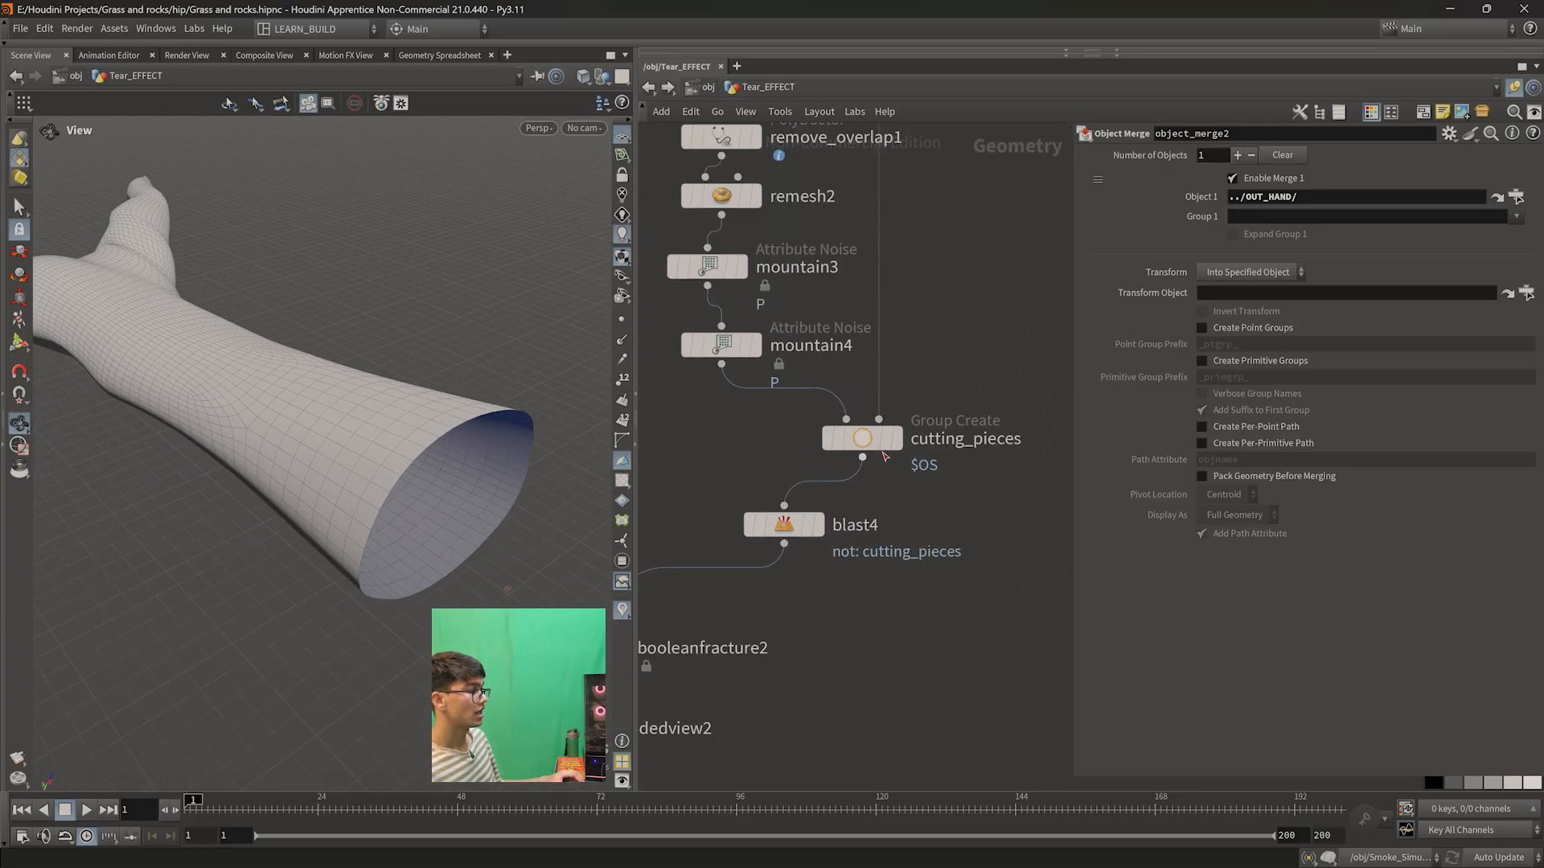
pyautogui.click(894, 439)
pyautogui.moveTo(441, 508); pyautogui.dragTo(450, 330)
pyautogui.moveTo(496, 412); pyautogui.dragTo(417, 493, button='middle')
# - Try a lower padding of -6.4 on all three axes of bound2
pyautogui.moveTo(715, 423); pyautogui.dragTo(865, 652, button='middle')
pyautogui.moveTo(681, 371); pyautogui.dragTo(731, 696, button='middle')
pyautogui.click(713, 369)
pyautogui.middleClick(918, 473)
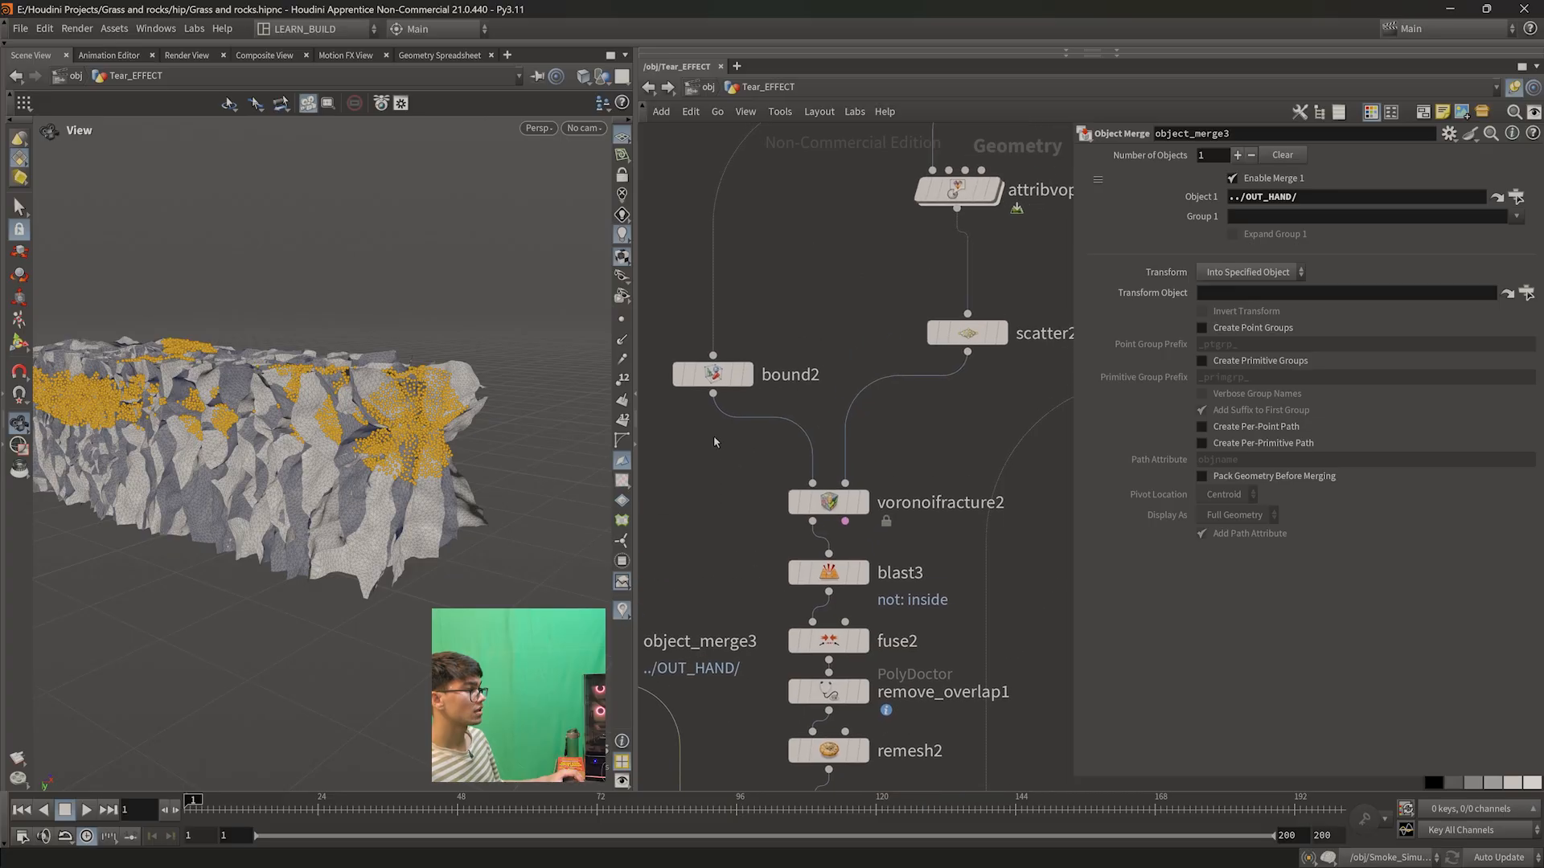
pyautogui.click(724, 374)
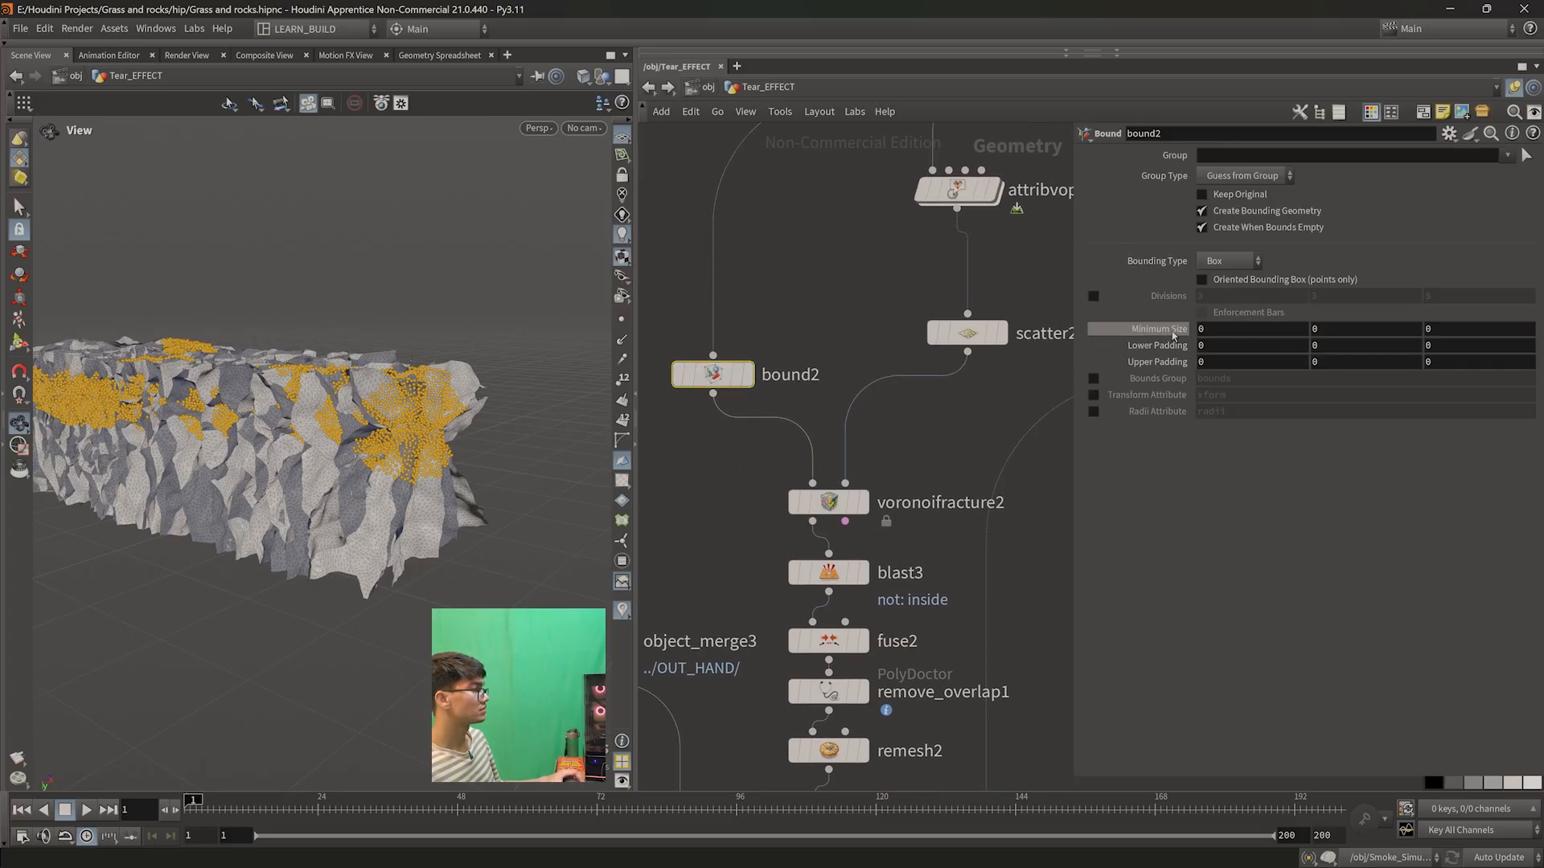
pyautogui.moveTo(1165, 345); pyautogui.dragTo(1166, 345, button='middle')
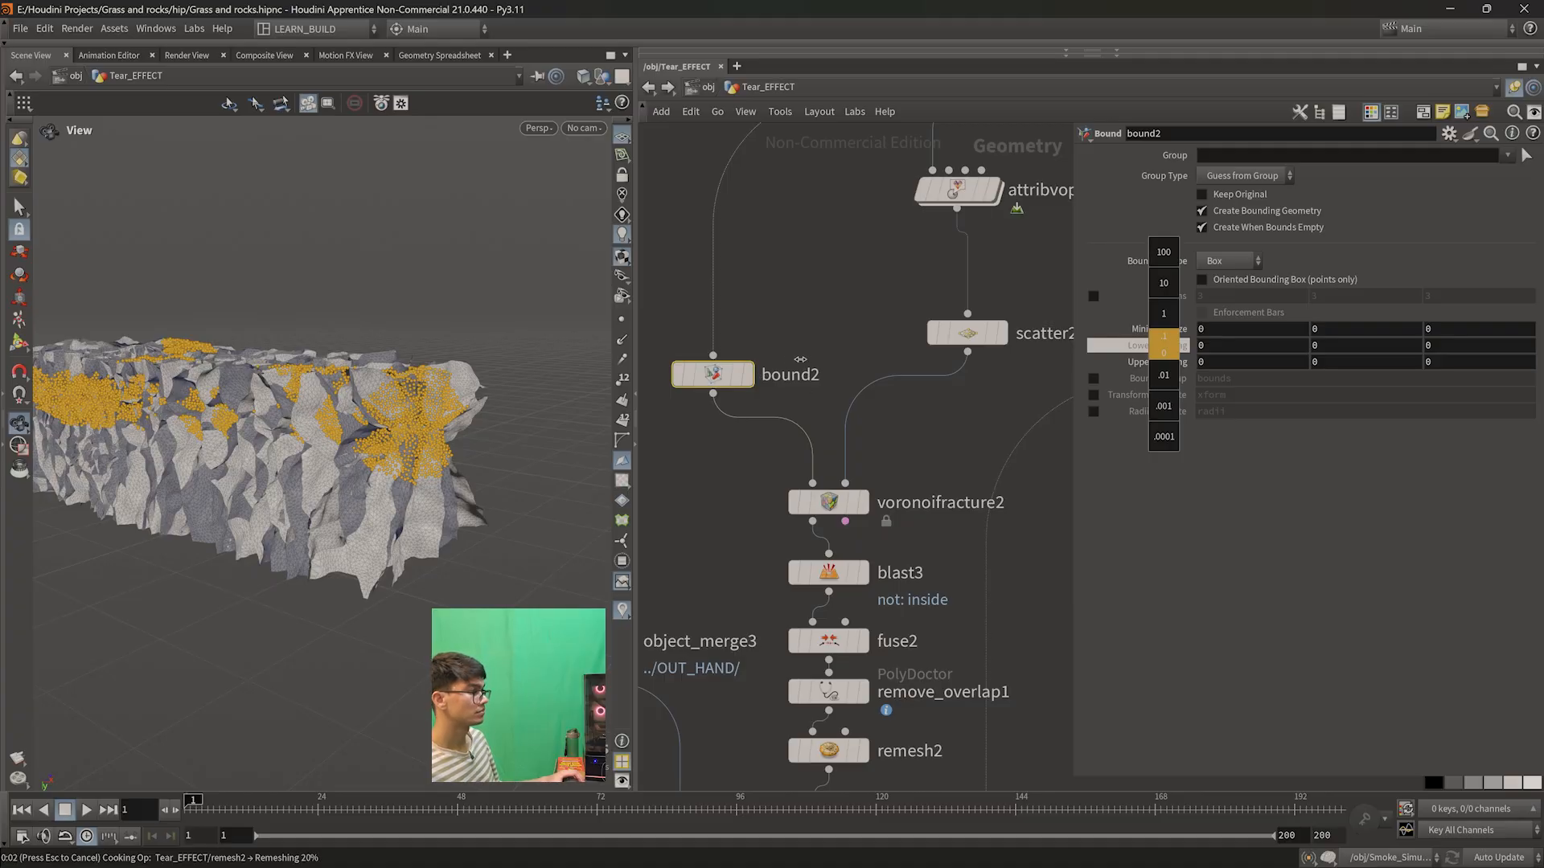
pyautogui.moveTo(1163, 346); pyautogui.dragTo(1113, 346, button='middle')
# - Check bound2's bounding box against the object_merge2 hand by switching their display and template states
pyautogui.moveTo(728, 352)
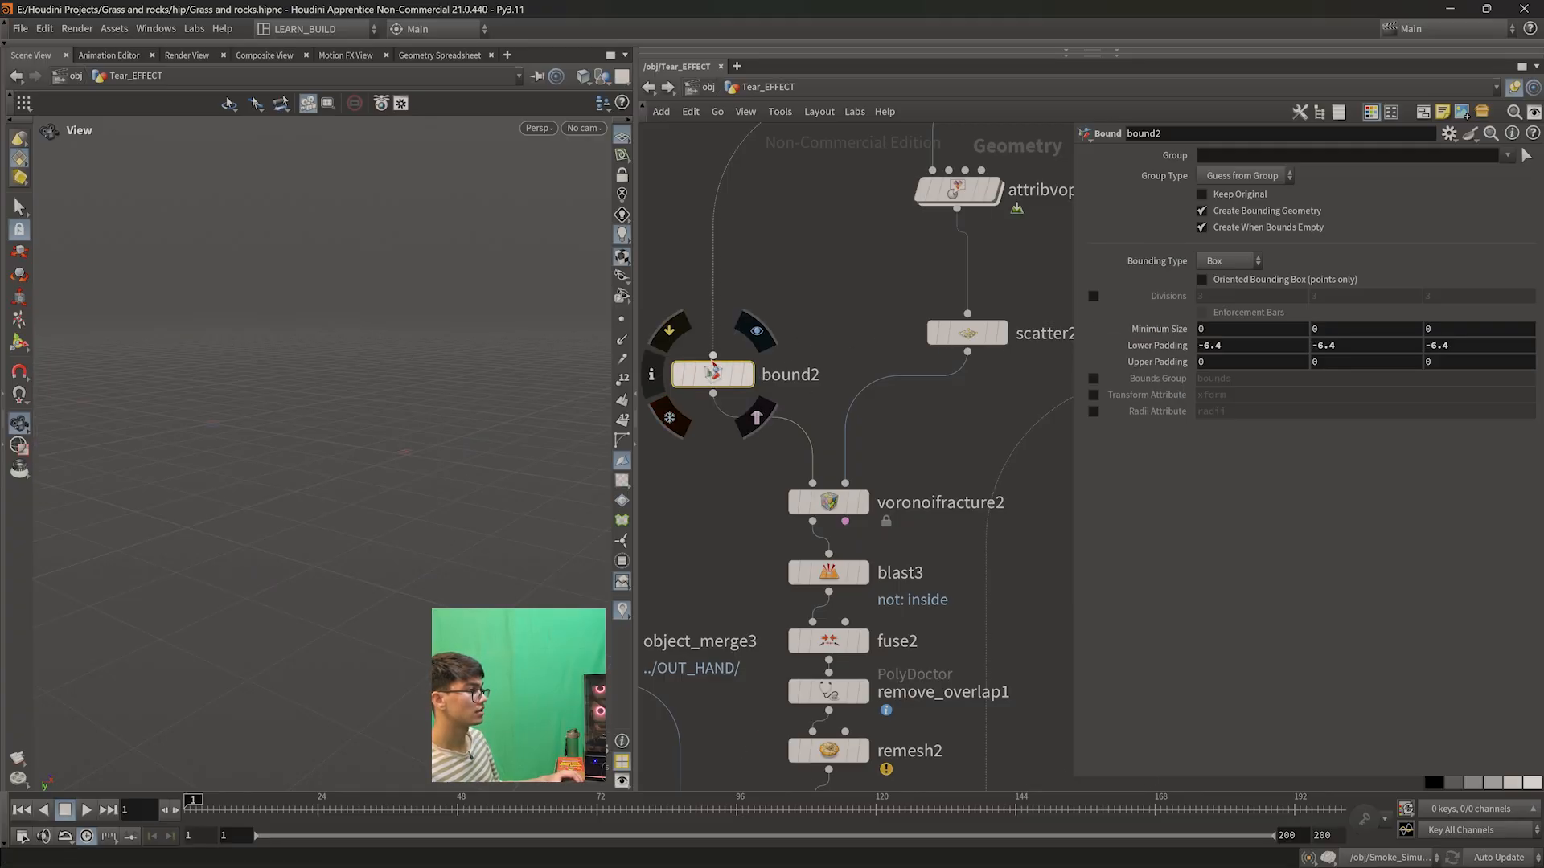
pyautogui.moveTo(801, 370); pyautogui.dragTo(800, 417, button='middle')
pyautogui.moveTo(866, 321); pyautogui.dragTo(831, 361, button='middle')
pyautogui.moveTo(919, 216)
pyautogui.mouseDown(button='middle')
pyautogui.moveTo(932, 268)
pyautogui.moveTo(985, 224)
pyautogui.mouseUp(button='middle')
pyautogui.click(1025, 145)
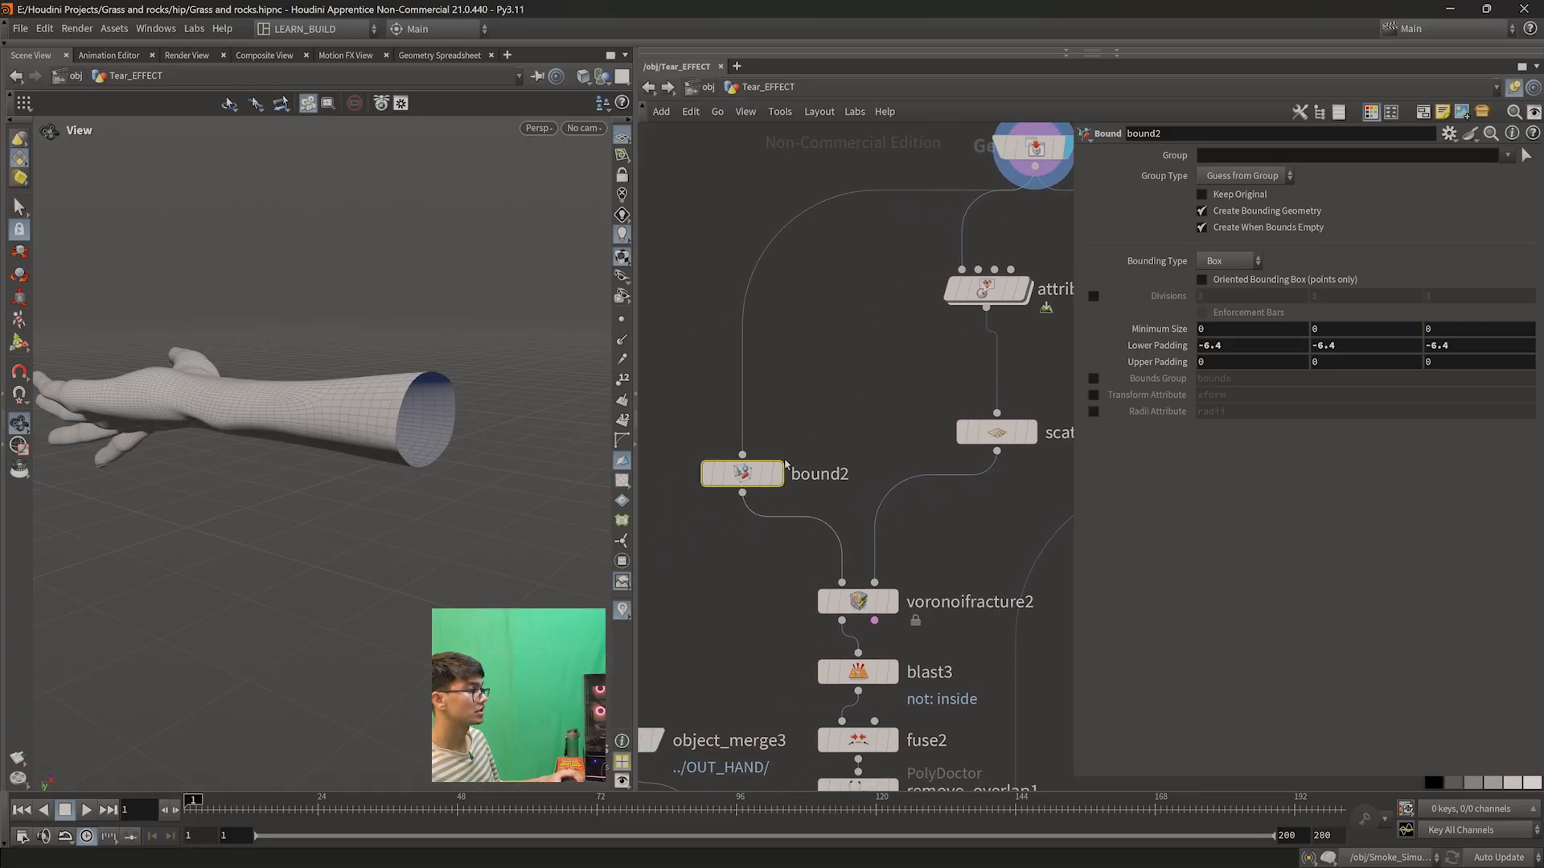
pyautogui.click(784, 440)
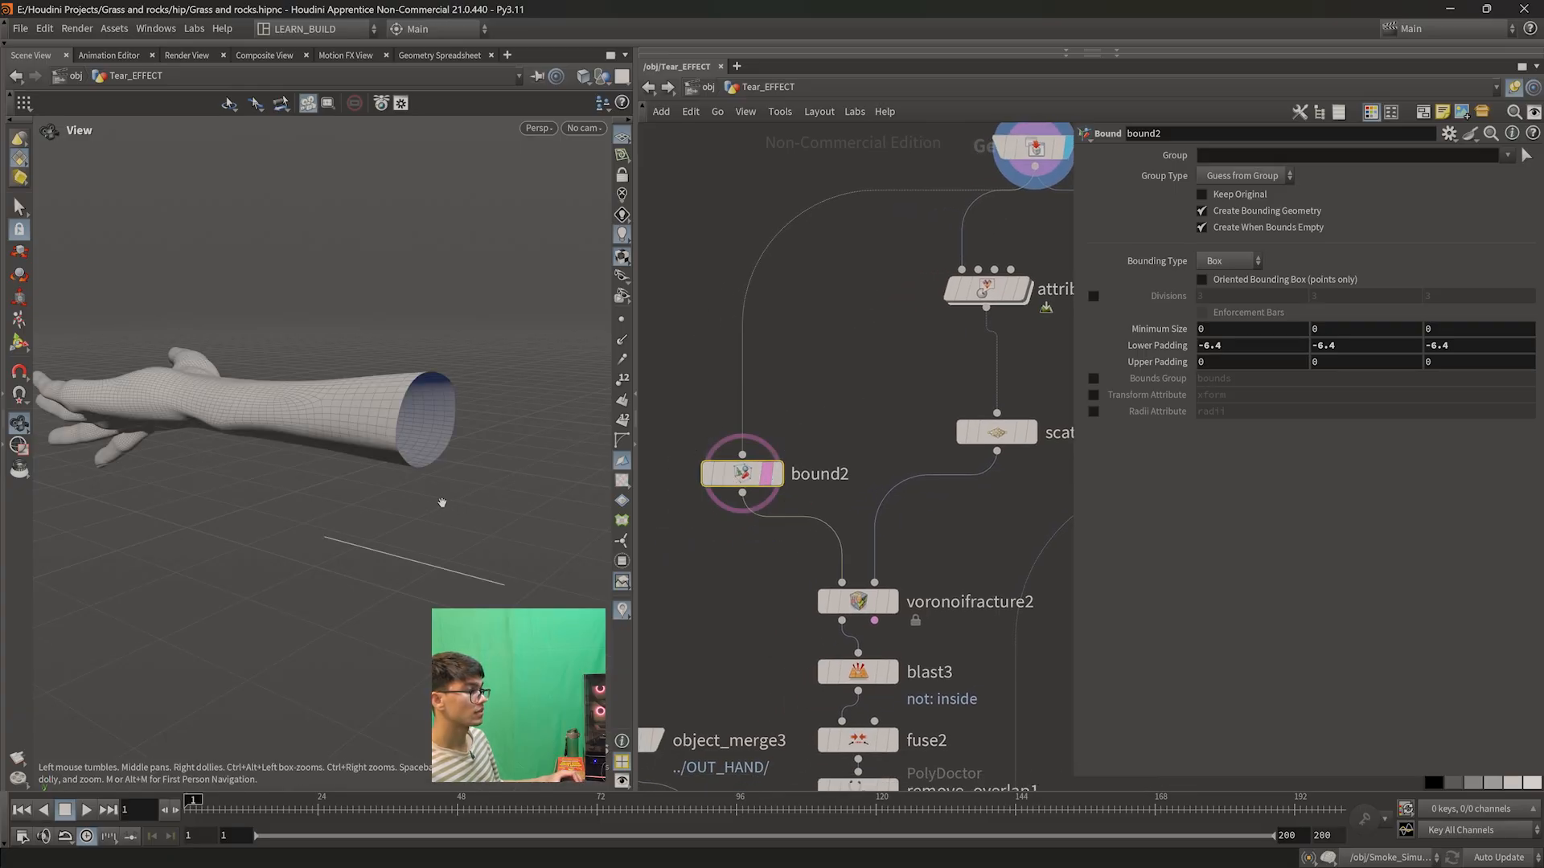
pyautogui.click(776, 473)
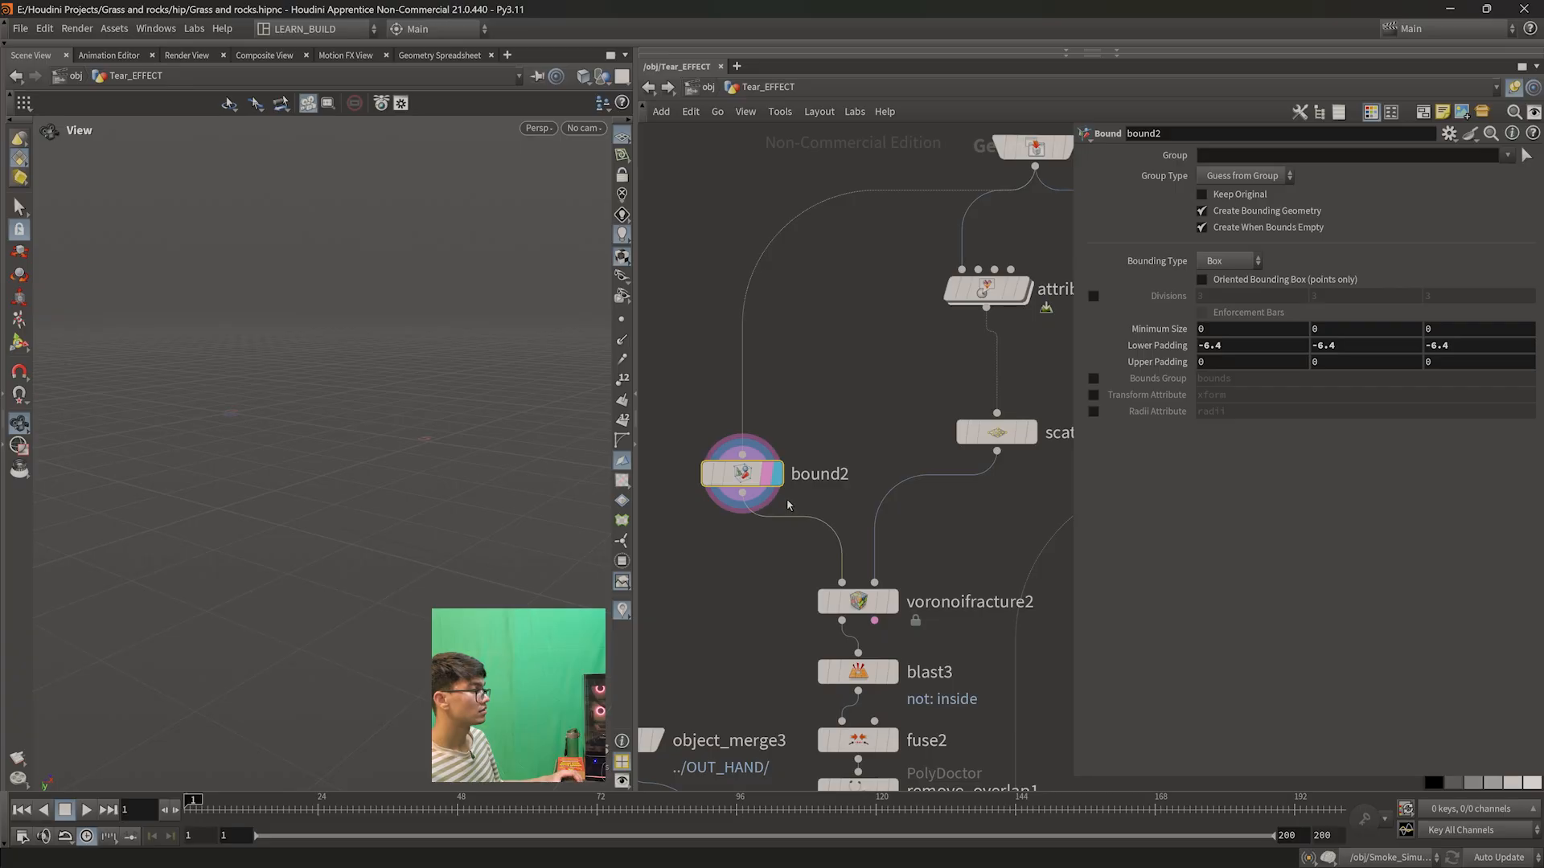
pyautogui.moveTo(769, 477)
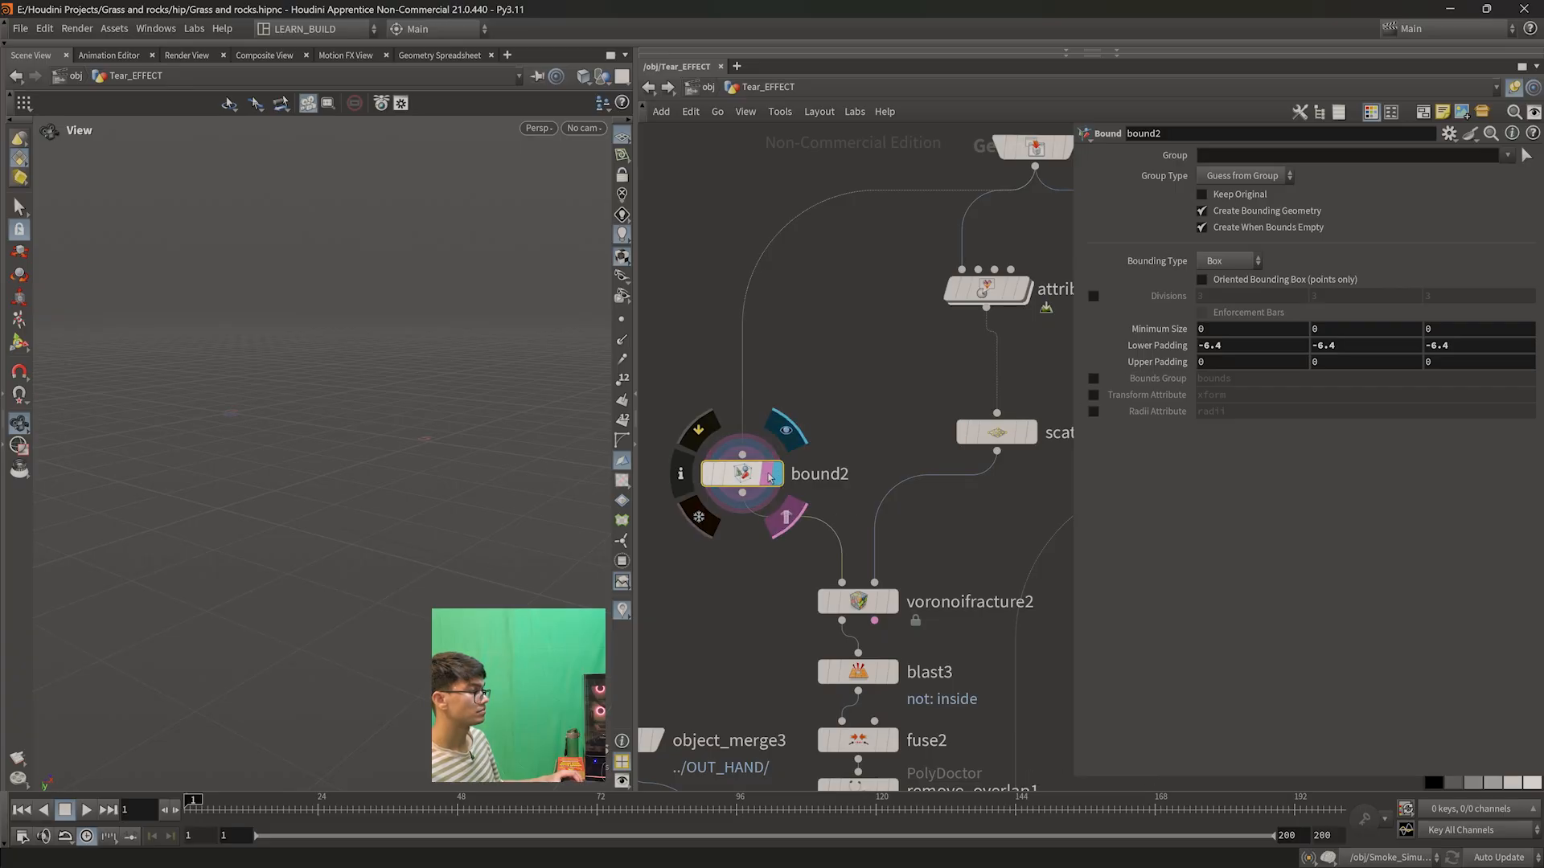
pyautogui.click(786, 517)
# - Replace bound2 with a fresh default Bound node between object_merge2 and voronoifracture2
pyautogui.click(1036, 148)
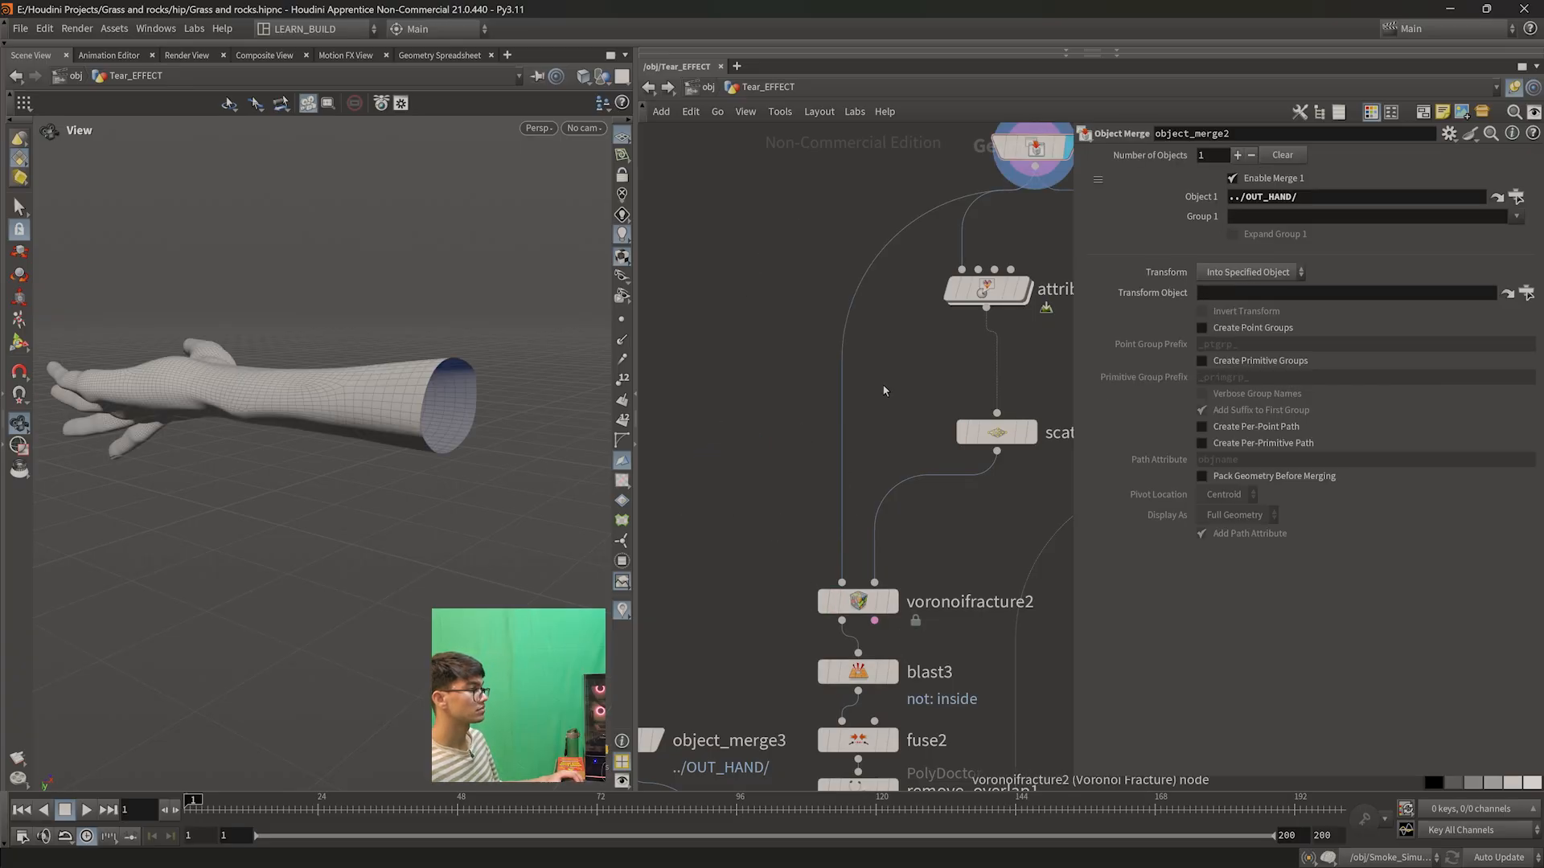
pyautogui.press('Tab')
pyautogui.write('bo')
pyautogui.press('BackSpace')
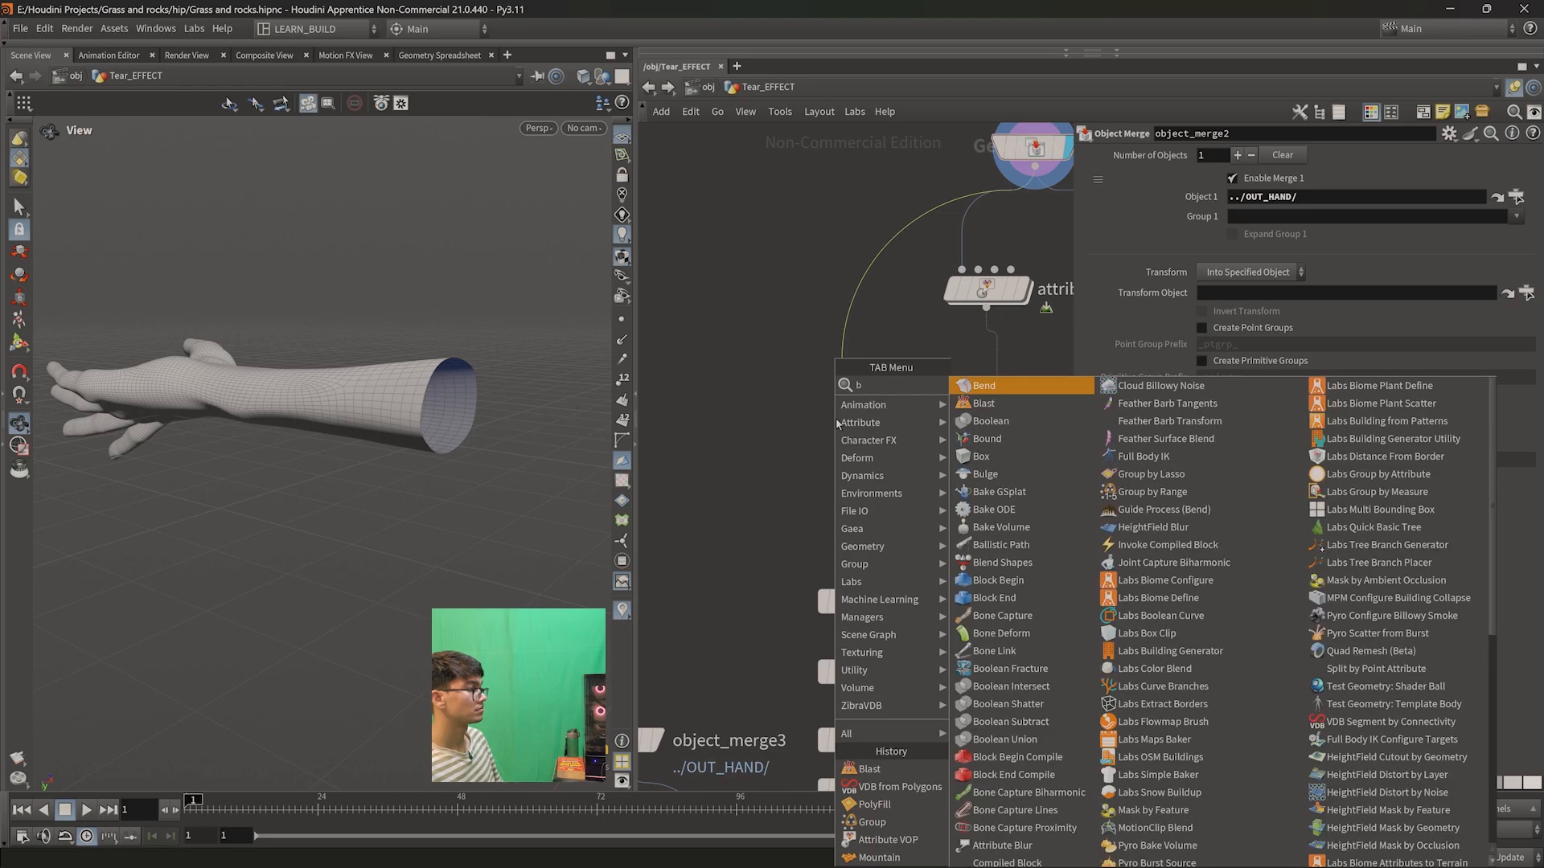
pyautogui.write('oun')
pyautogui.press('Return')
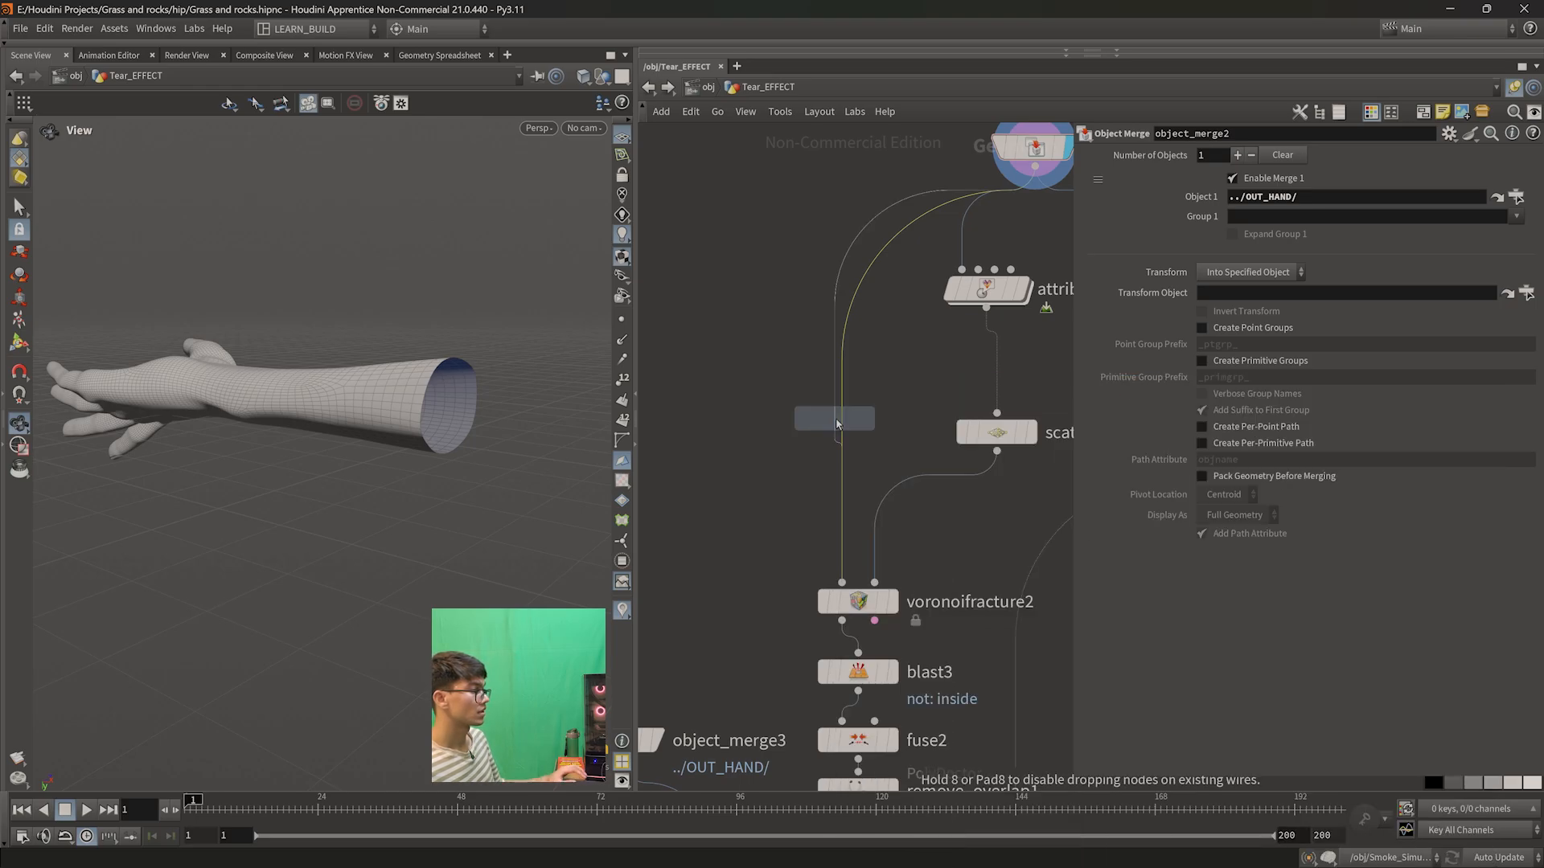
pyautogui.click(836, 424)
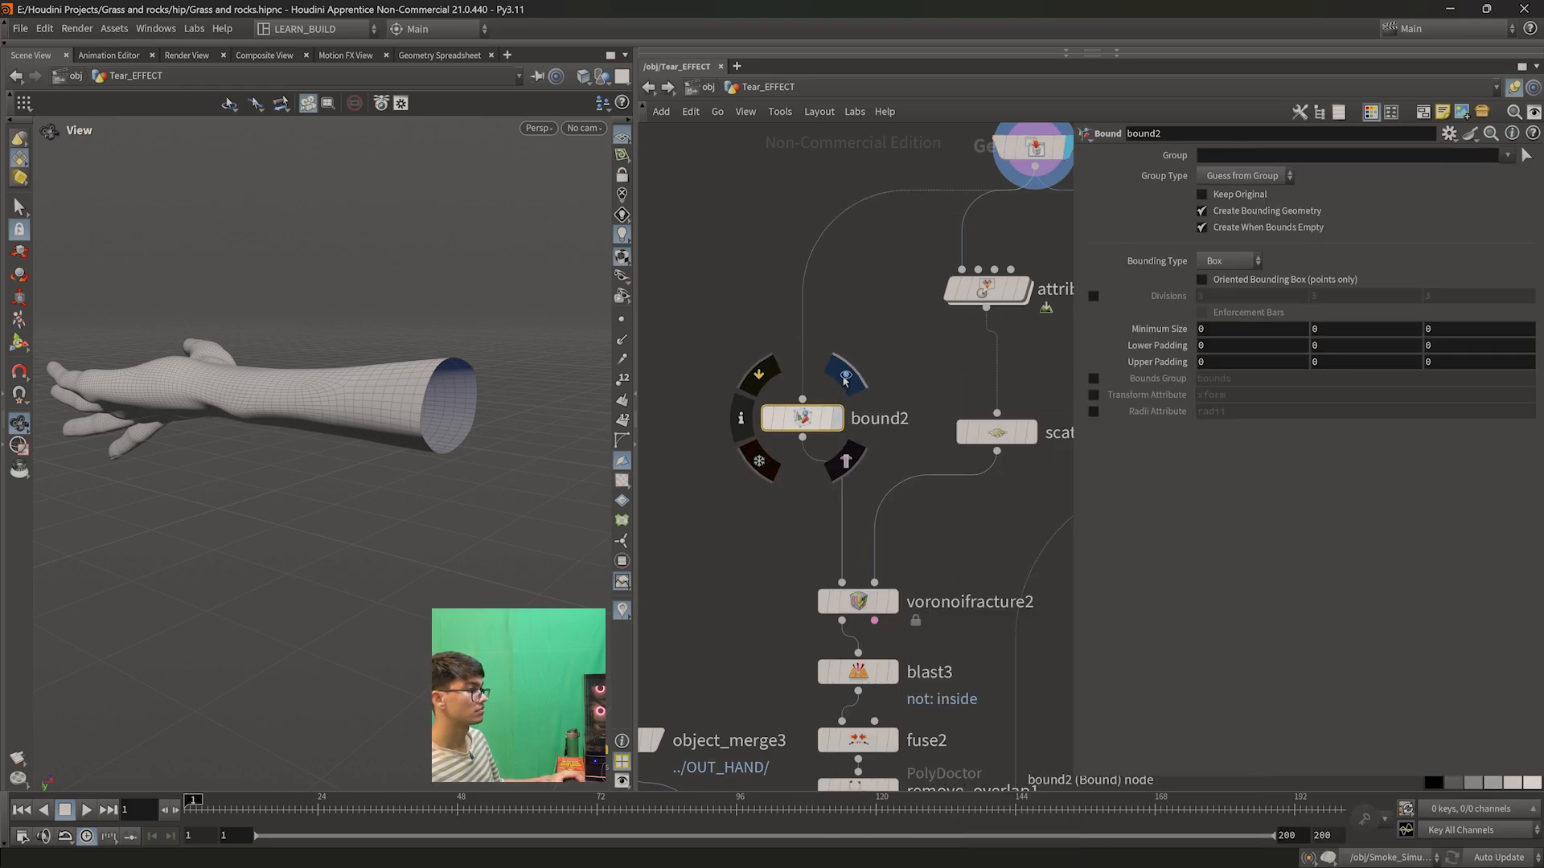
# - Display bound2's bounding box on its own and switch the viewport shading to Wireframe
pyautogui.click(836, 418)
pyautogui.press('f')
pyautogui.scroll(-3, 390, 377)
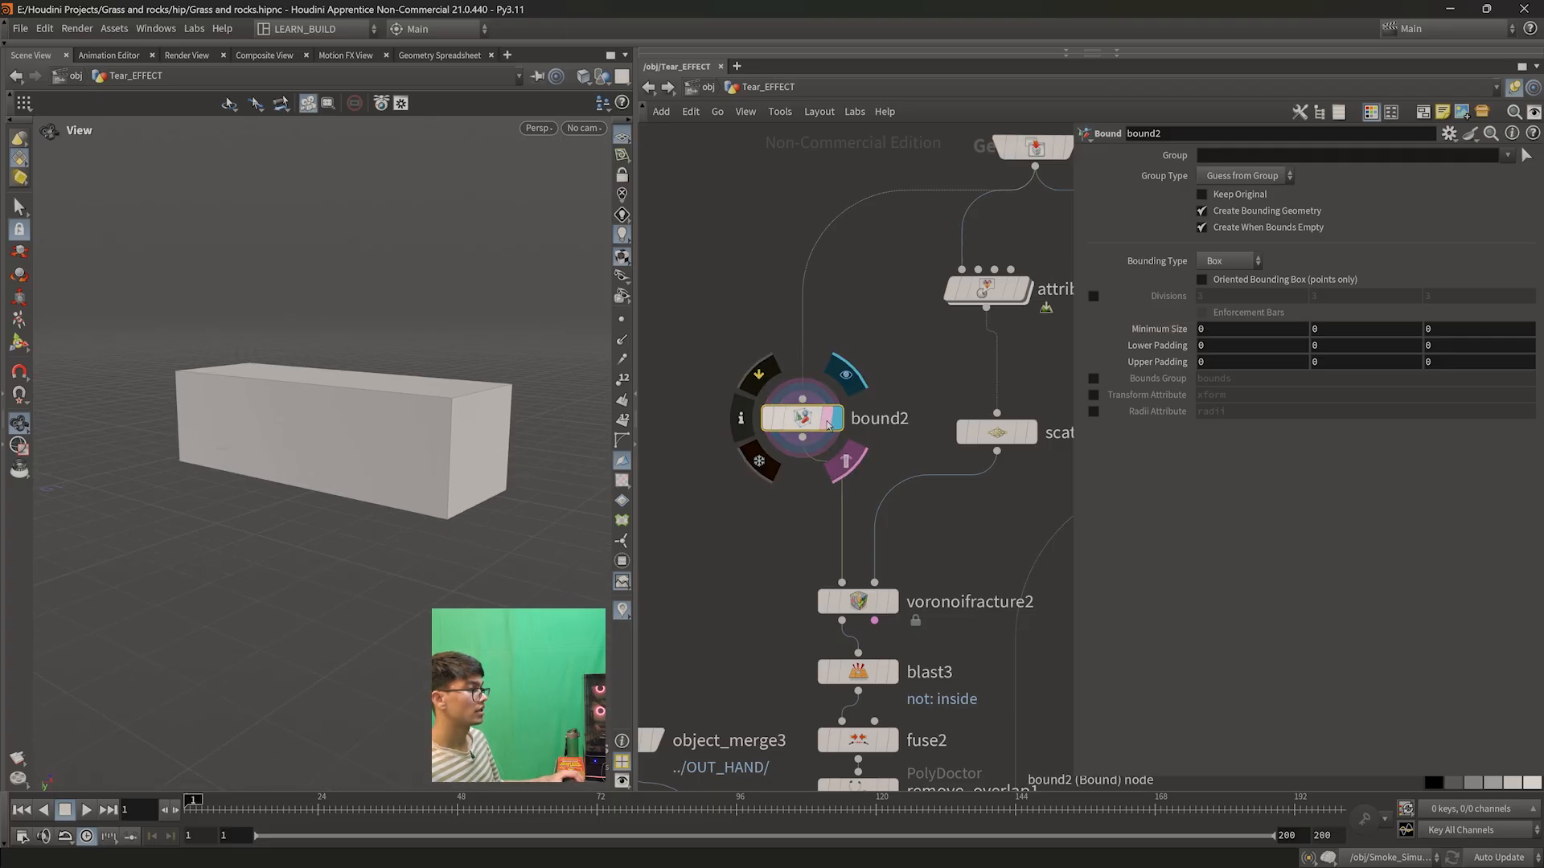
pyautogui.click(583, 77)
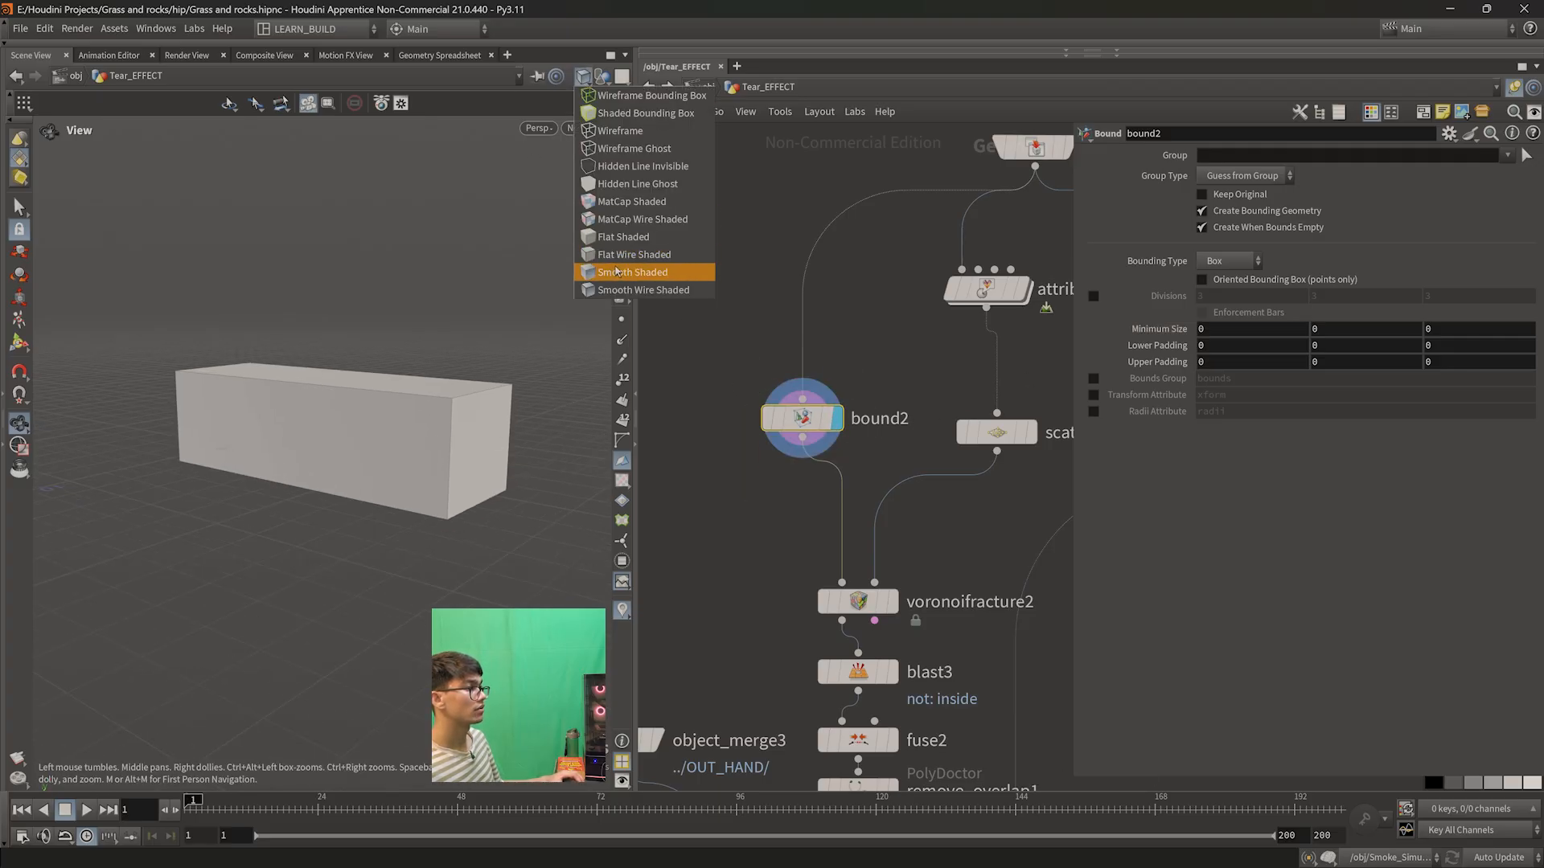
pyautogui.click(643, 131)
pyautogui.moveTo(477, 457); pyautogui.dragTo(413, 471)
pyautogui.moveTo(987, 289); pyautogui.dragTo(945, 350, button='middle')
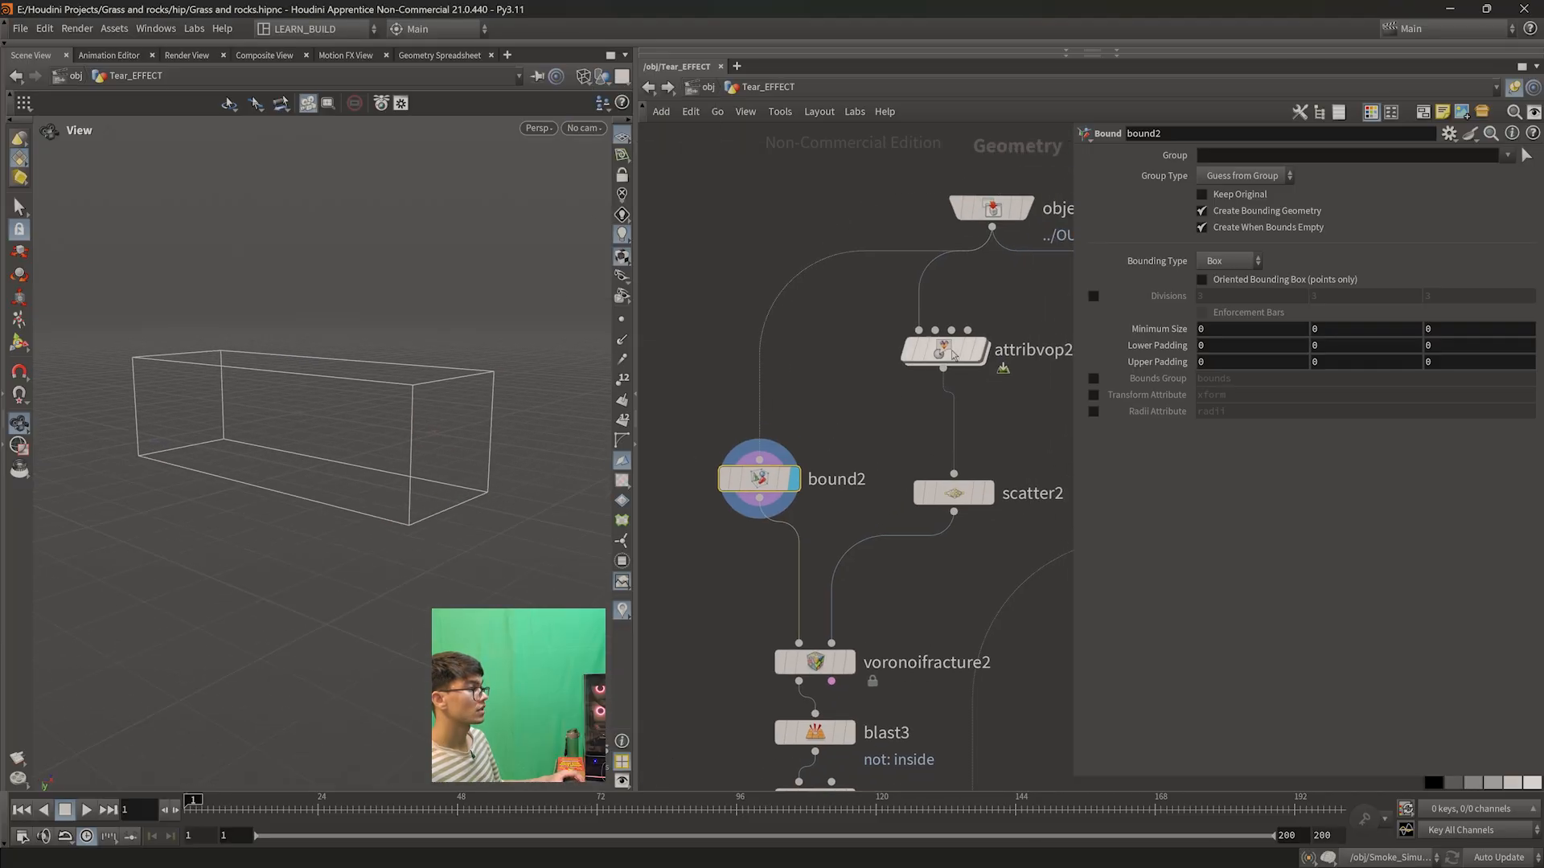
# - Template the object_merge2 hand and set bound2's Lower Padding and Upper Padding to 0.5 on all three axes
pyautogui.click(1015, 211)
pyautogui.moveTo(439, 561); pyautogui.dragTo(402, 514)
pyautogui.moveTo(1170, 349); pyautogui.dragTo(1214, 363, button='middle')
# - Display booleanfracture2 and inspect the recomputed hand fracture in wireframe
pyautogui.scroll(-4, 880, 558)
pyautogui.moveTo(880, 557); pyautogui.dragTo(905, 194, button='middle')
pyautogui.scroll(4, 799, 719)
pyautogui.moveTo(850, 569); pyautogui.dragTo(989, 575, button='middle')
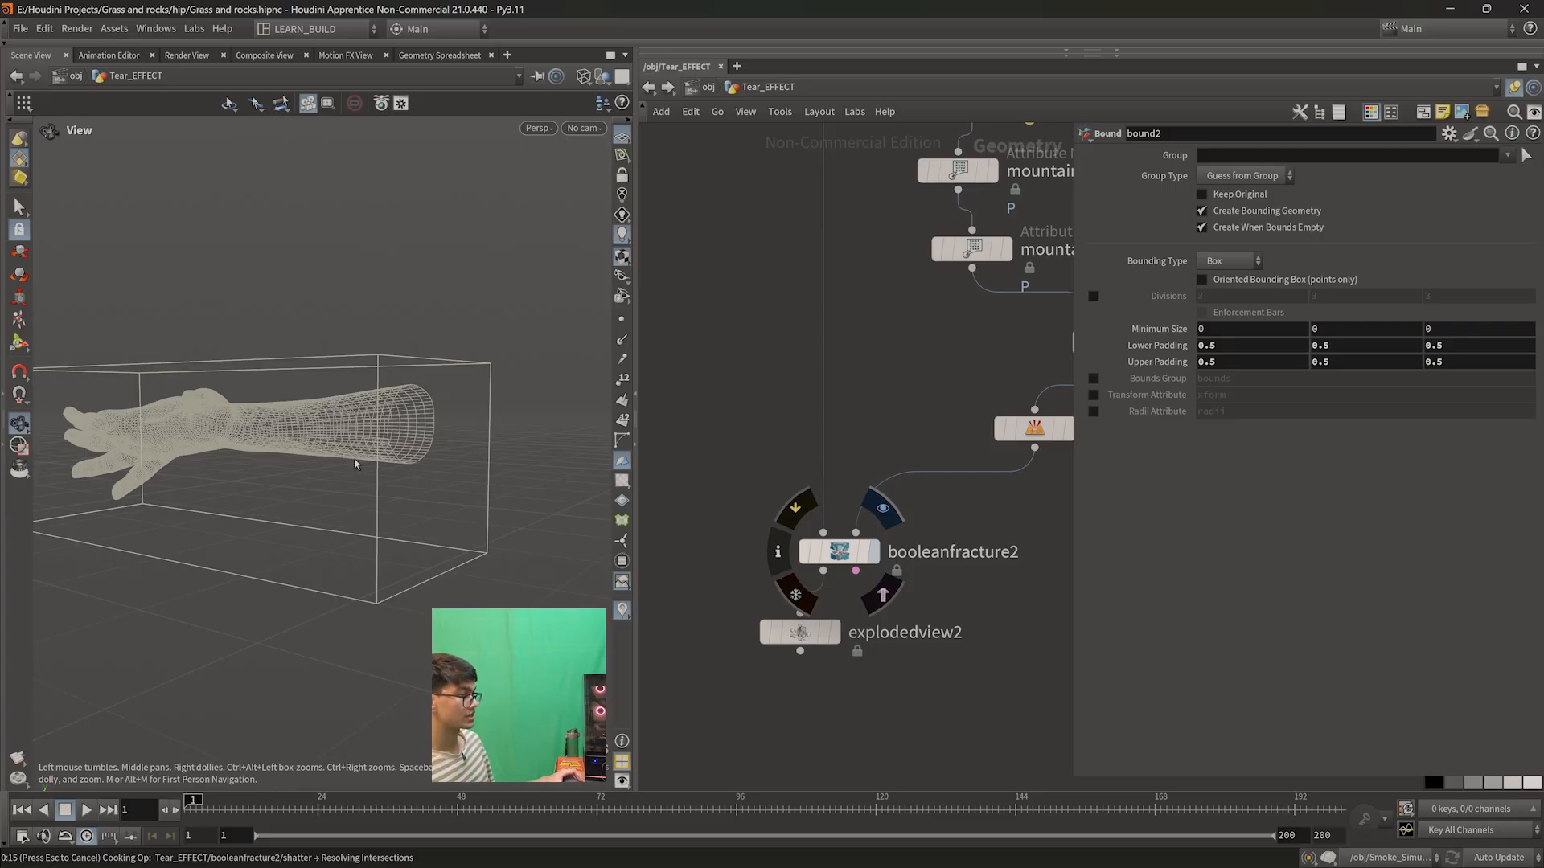
pyautogui.moveTo(394, 411); pyautogui.dragTo(354, 450)
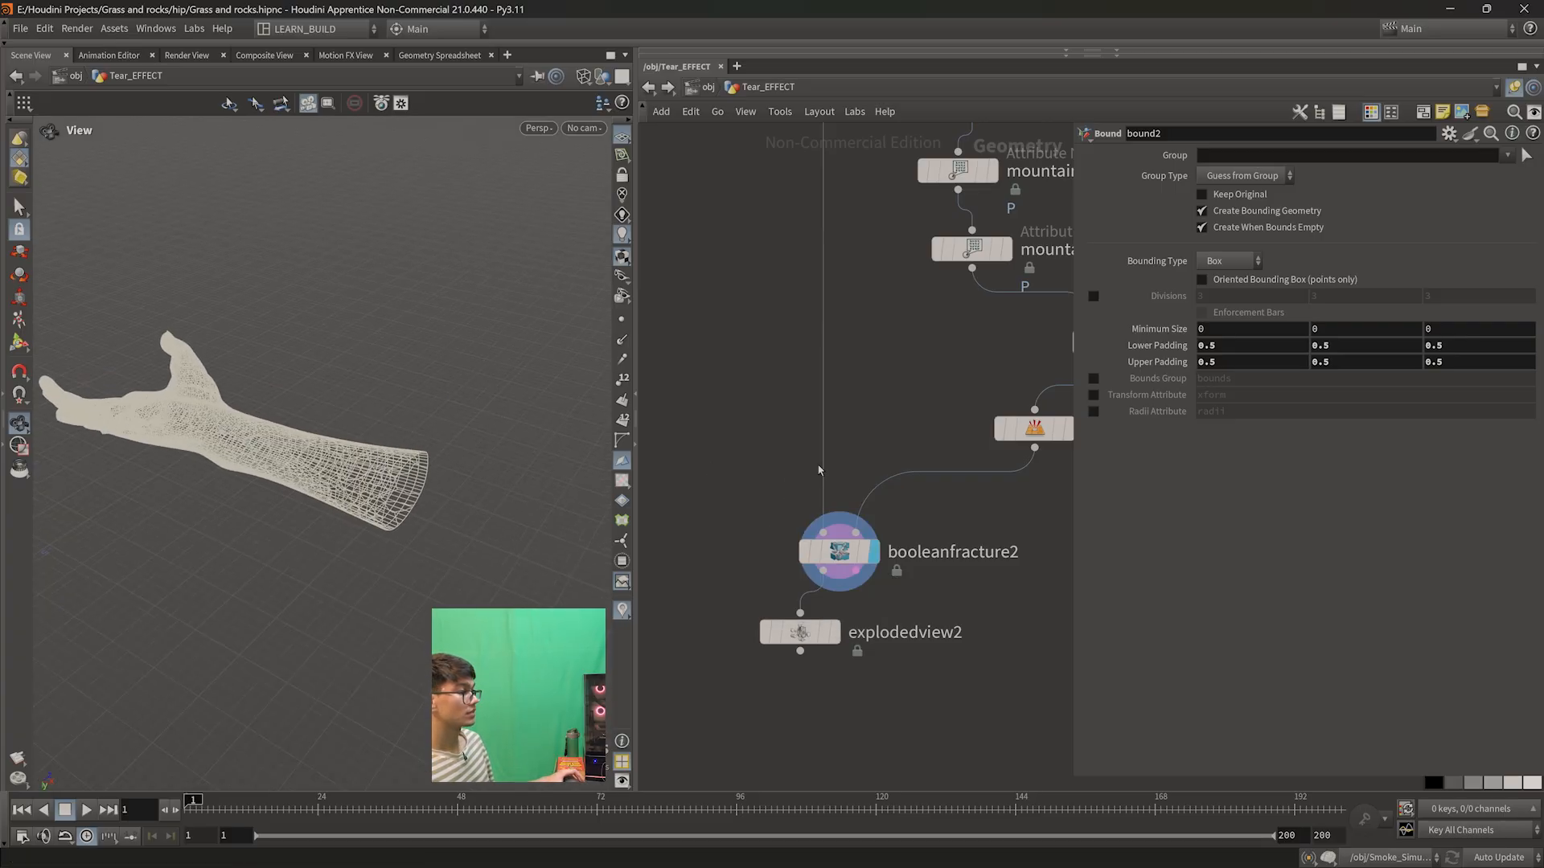
# - Turn off the template display of object_merge2 and attribvop2
pyautogui.moveTo(916, 559); pyautogui.dragTo(820, 529, button='middle')
pyautogui.moveTo(865, 479); pyautogui.dragTo(836, 664, button='middle')
pyautogui.scroll(-3, 916, 548)
pyautogui.scroll(3, 933, 272)
pyautogui.moveTo(934, 217); pyautogui.dragTo(851, 635, button='middle')
pyautogui.moveTo(764, 249); pyautogui.dragTo(987, 443)
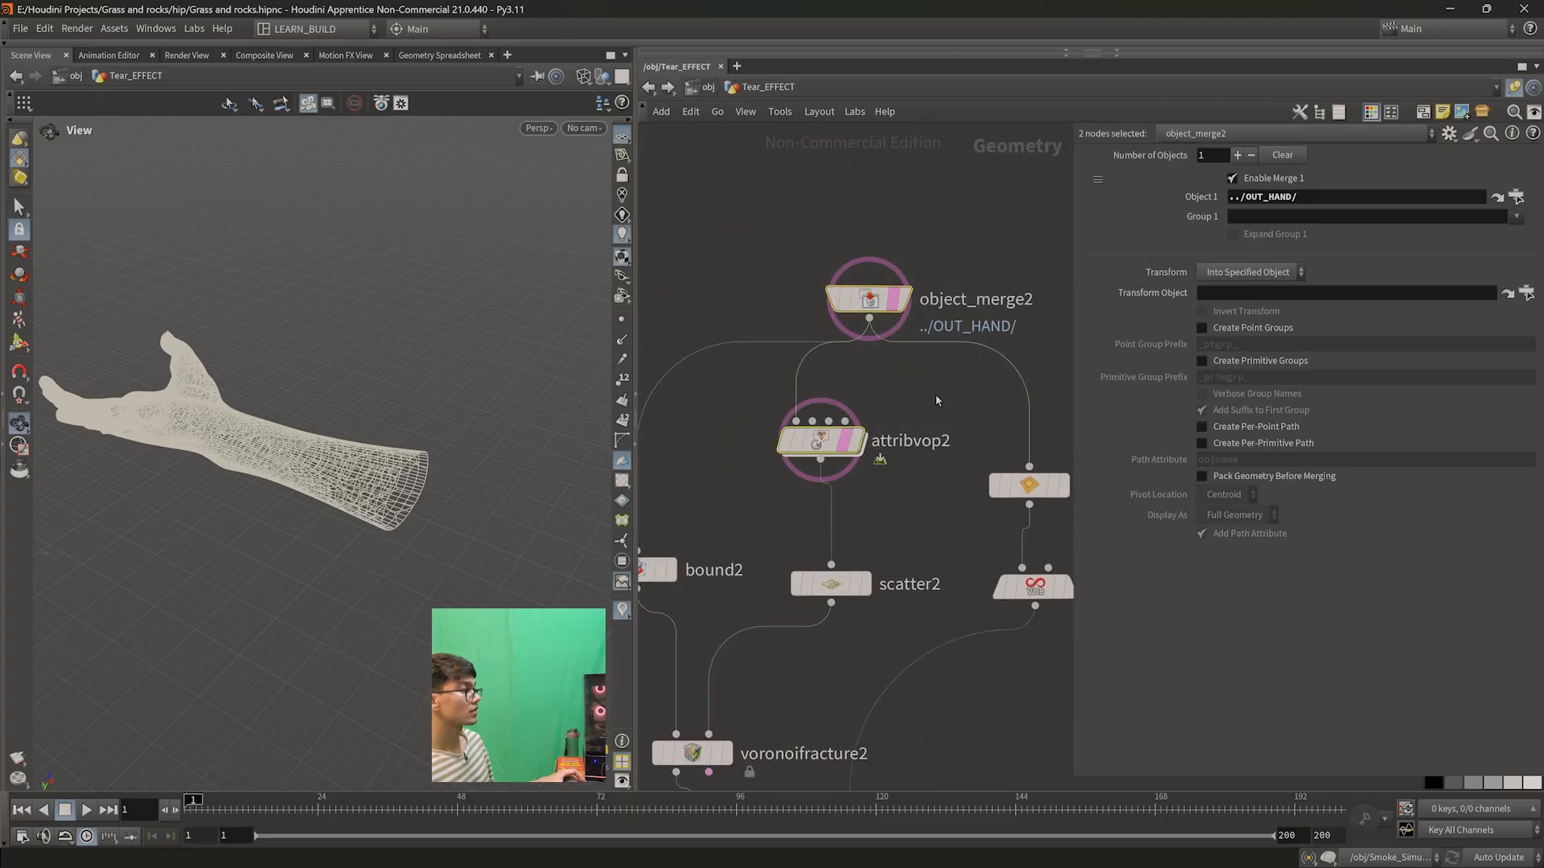
pyautogui.press('e')
pyautogui.click(907, 366)
# - Select booleanfracture2 and change the viewport shading to Smooth Wire Shaded
pyautogui.scroll(-1, 933, 371)
pyautogui.moveTo(888, 748); pyautogui.dragTo(989, 129, button='middle')
pyautogui.moveTo(816, 641); pyautogui.dragTo(890, 644, button='middle')
pyautogui.scroll(1, 891, 631)
pyautogui.click(836, 552)
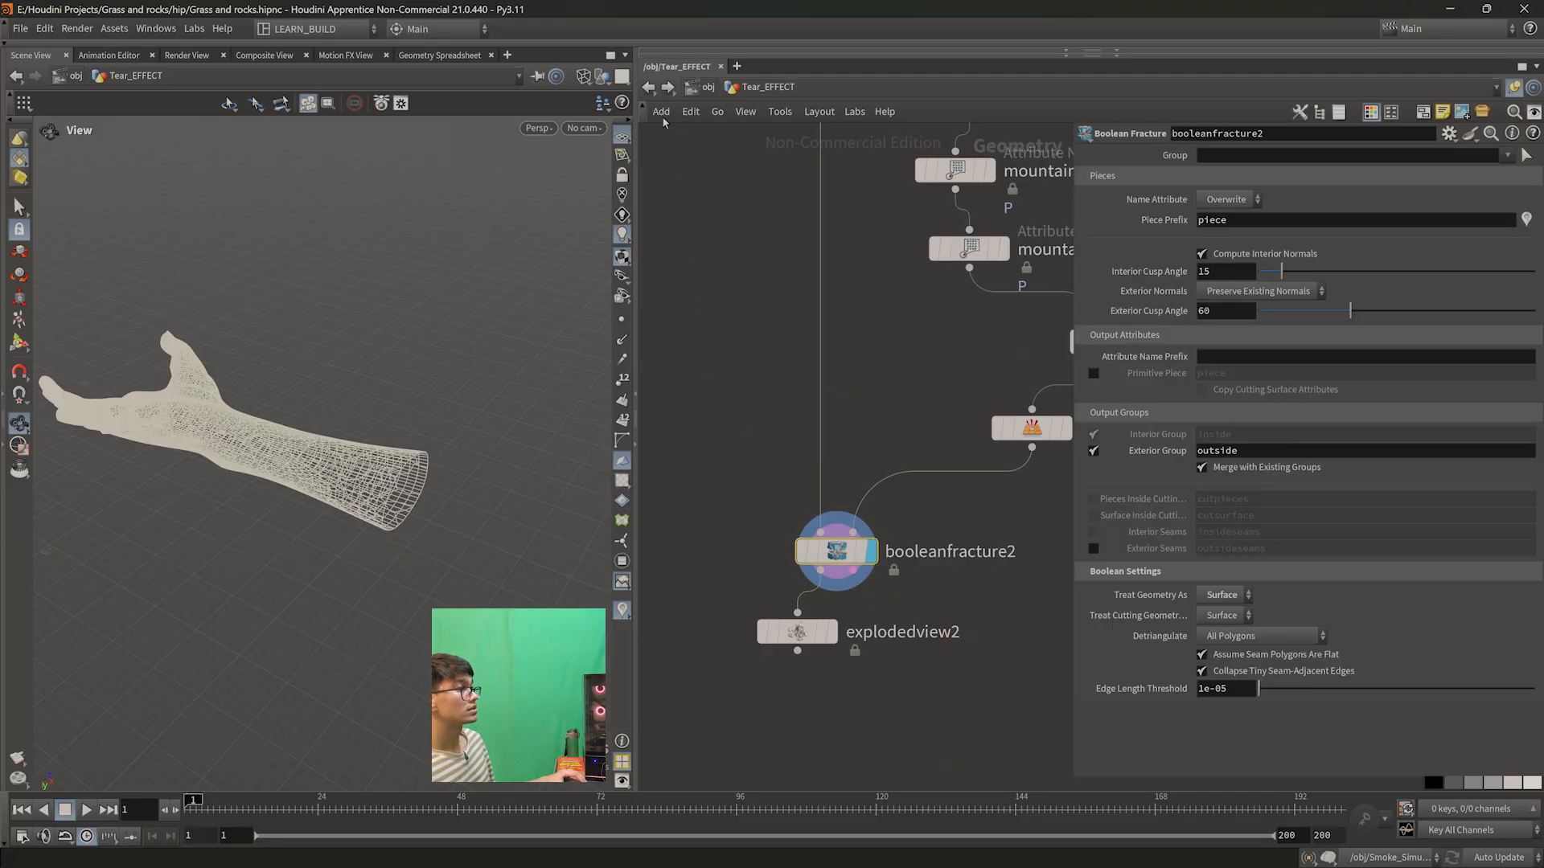
pyautogui.click(584, 76)
pyautogui.click(636, 291)
pyautogui.moveTo(385, 466)
pyautogui.mouseDown()
pyautogui.moveTo(339, 492)
pyautogui.moveTo(360, 440)
pyautogui.moveTo(327, 502)
pyautogui.moveTo(346, 407)
pyautogui.mouseUp()
# - Template blast4 over the booleanfracture2 result and examine how far the cutting surfaces extend around the wrist
pyautogui.moveTo(959, 559); pyautogui.dragTo(696, 704, button='middle')
pyautogui.click(813, 613)
pyautogui.moveTo(390, 483); pyautogui.dragTo(332, 406)
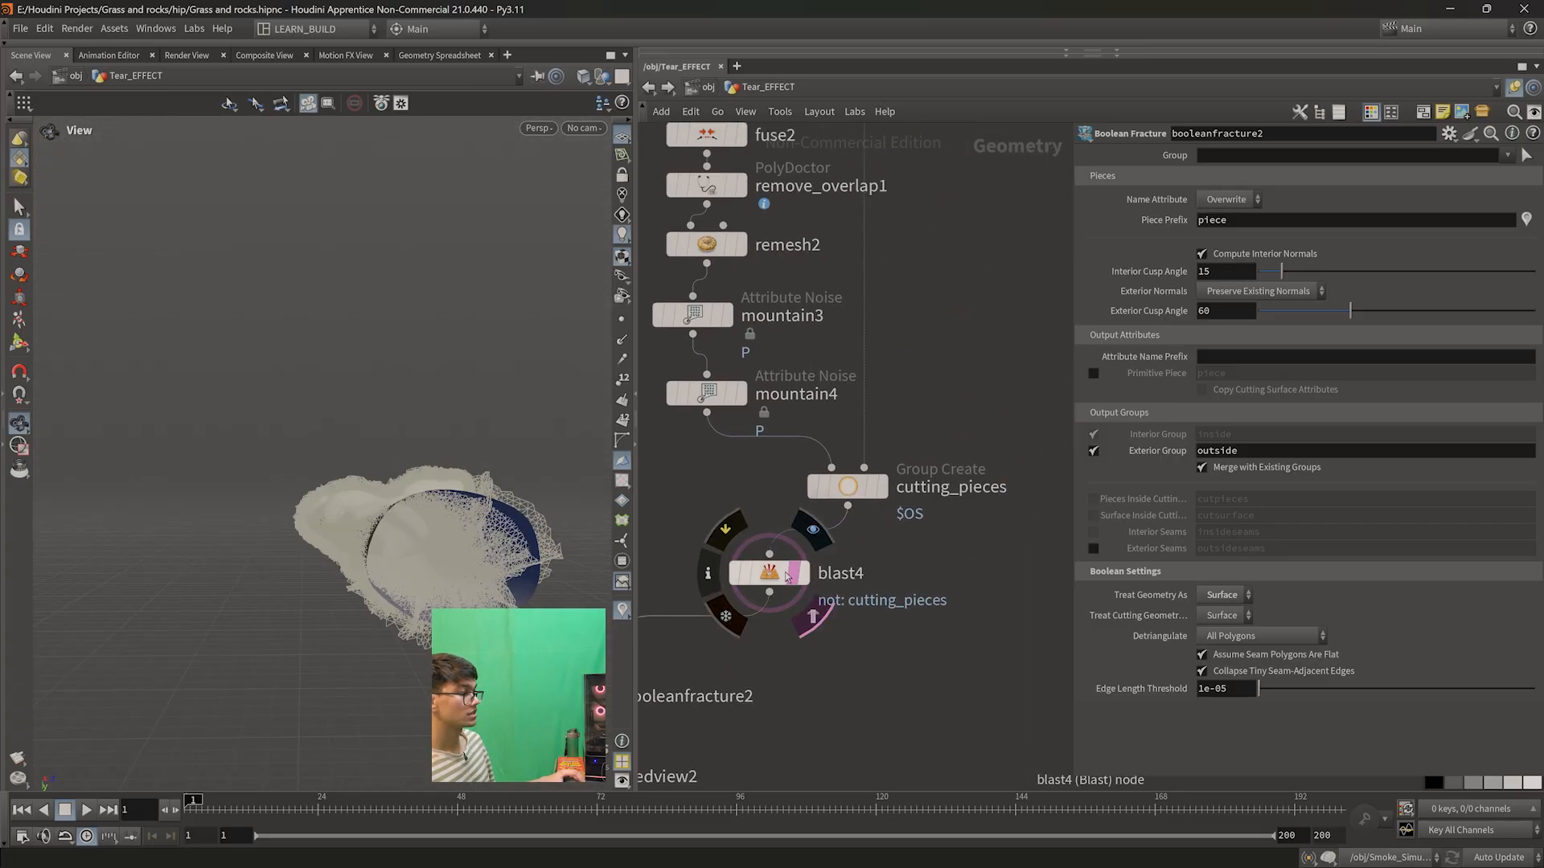
# - Try an Iso Surface of 0.39 on cutting_pieces and display its grouped points
pyautogui.click(765, 572)
pyautogui.click(848, 486)
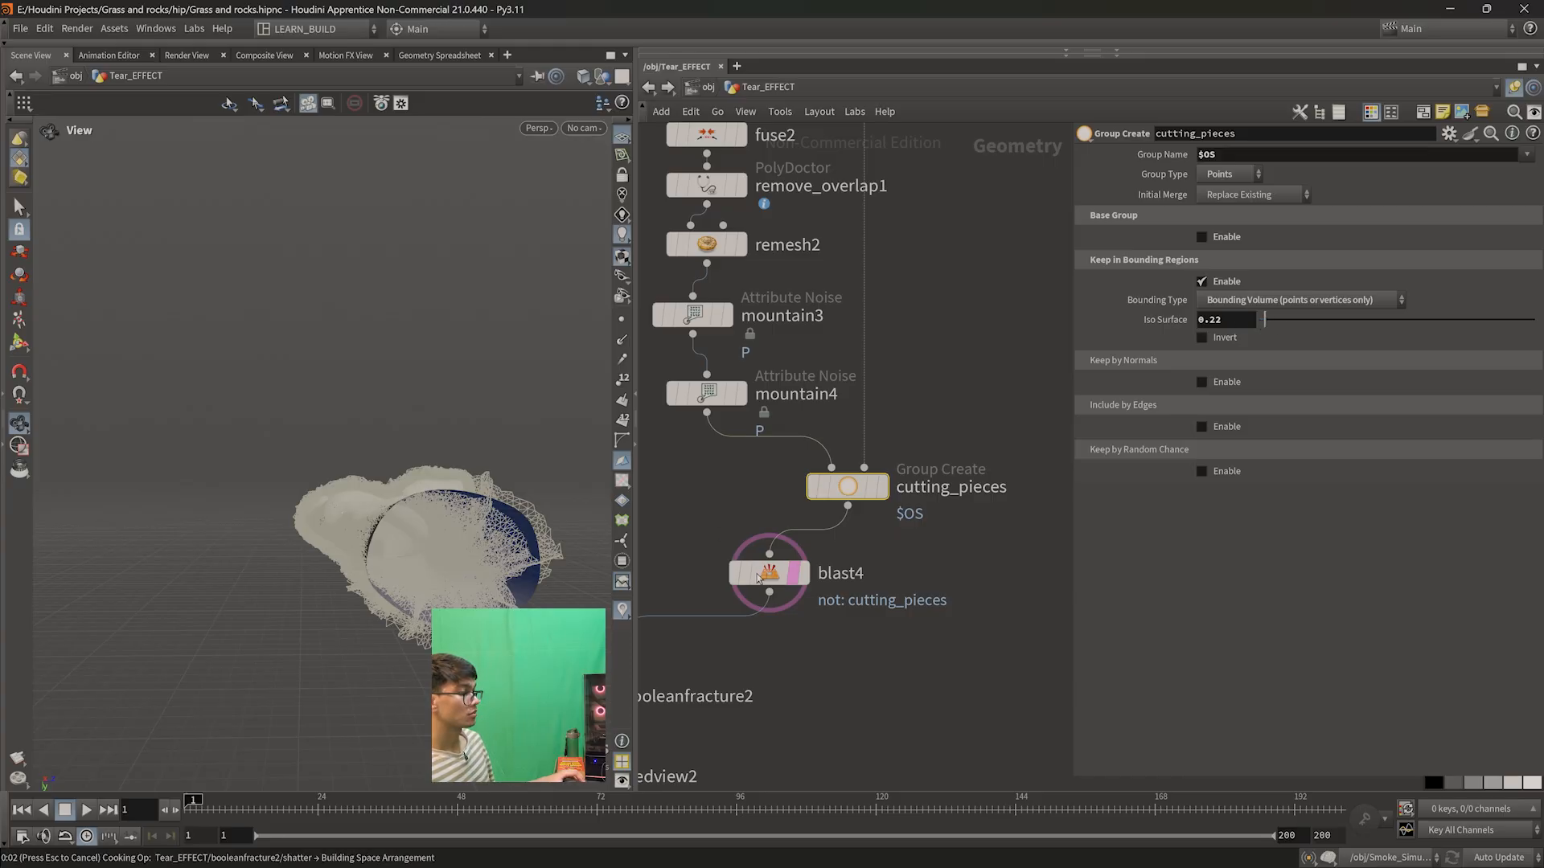
pyautogui.click(879, 486)
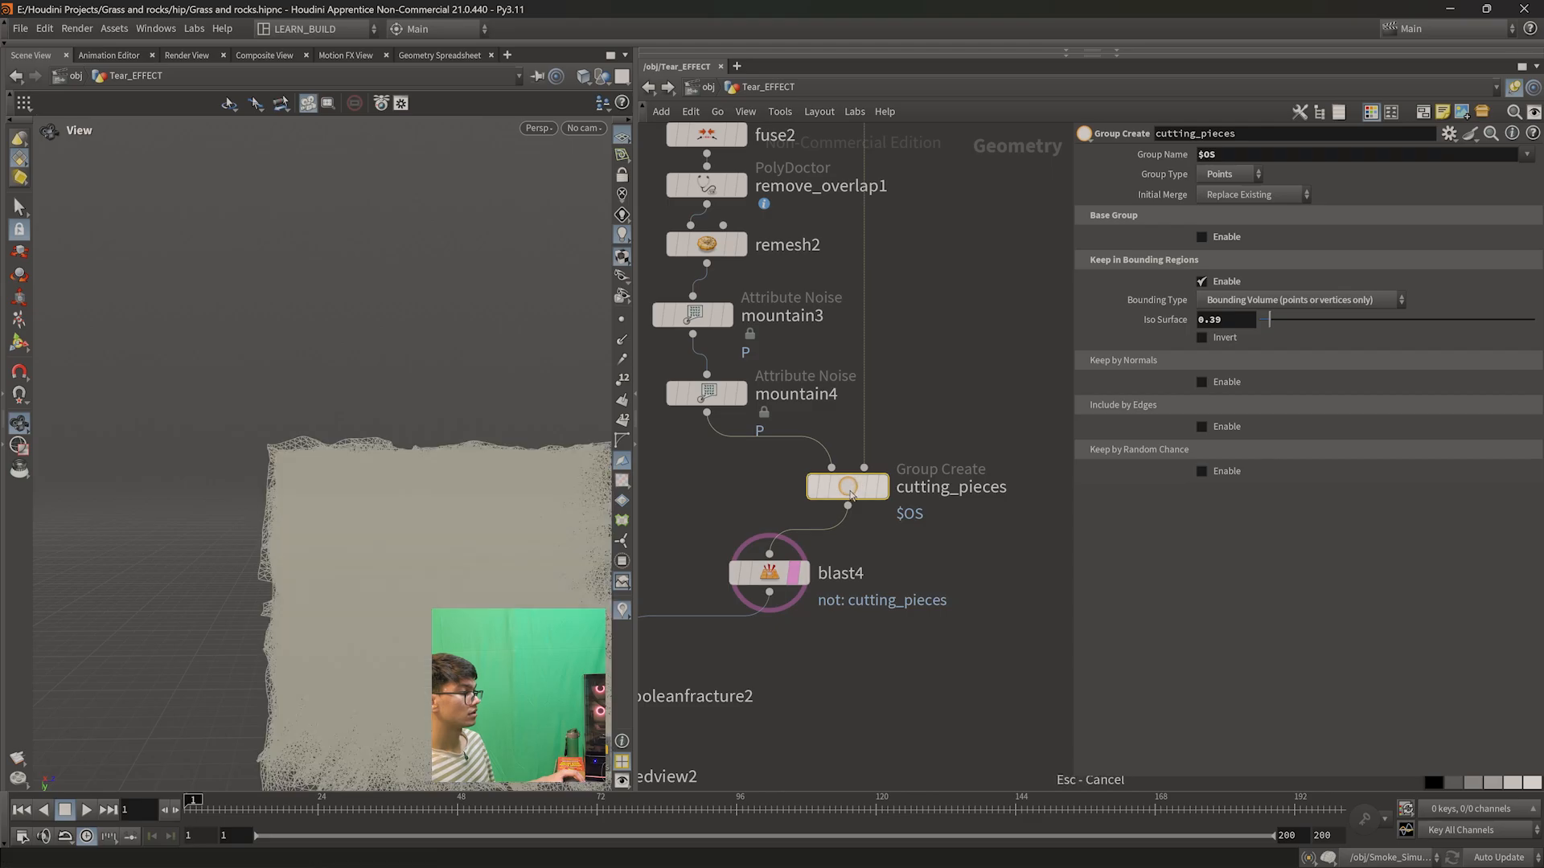
pyautogui.moveTo(351, 563); pyautogui.dragTo(434, 523)
pyautogui.scroll(-1, 338, 515)
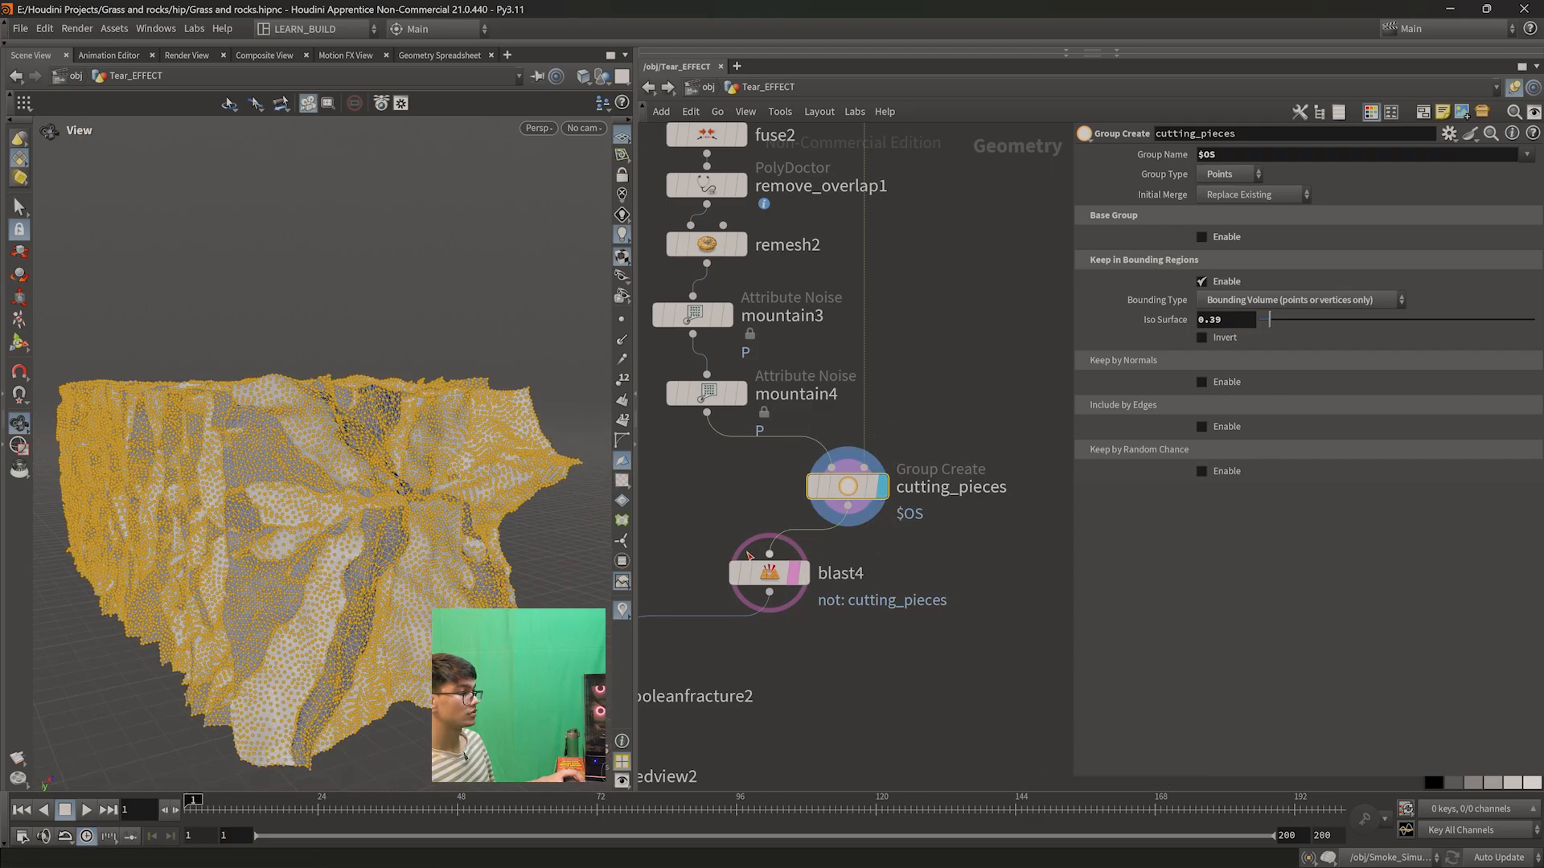
# - Display blast4 followed by booleanfracture2 to check the kept cutting surfaces against the hand
pyautogui.click(801, 572)
pyautogui.moveTo(354, 490); pyautogui.dragTo(314, 491)
pyautogui.moveTo(315, 490); pyautogui.dragTo(334, 509, button='middle')
pyautogui.moveTo(889, 689); pyautogui.dragTo(1016, 630, button='middle')
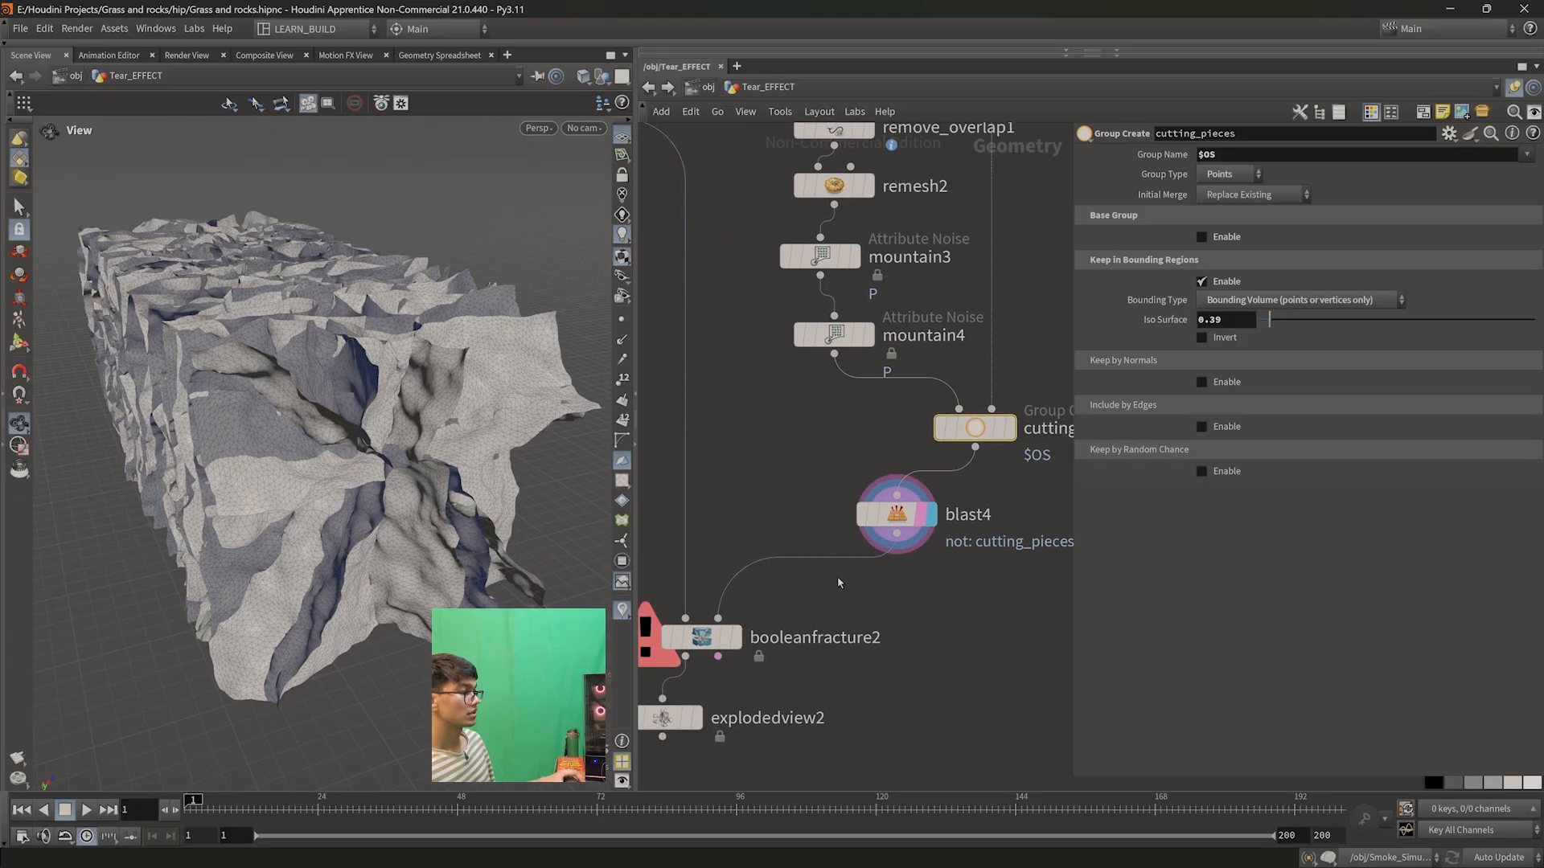
pyautogui.moveTo(726, 629)
pyautogui.click(746, 598)
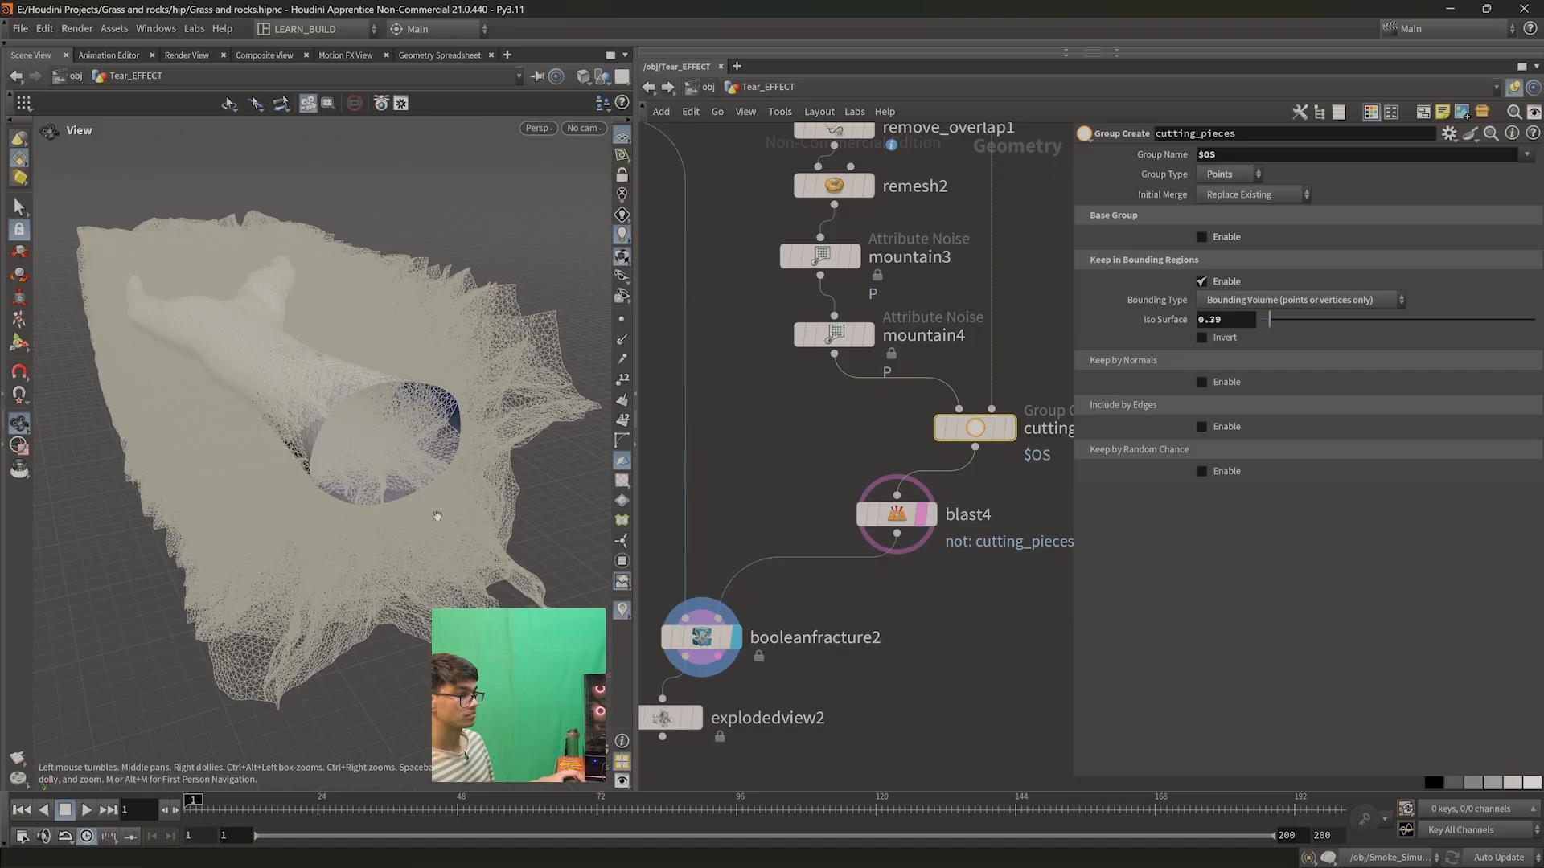
pyautogui.moveTo(563, 579); pyautogui.dragTo(366, 502)
pyautogui.moveTo(1005, 634); pyautogui.dragTo(927, 714, button='middle')
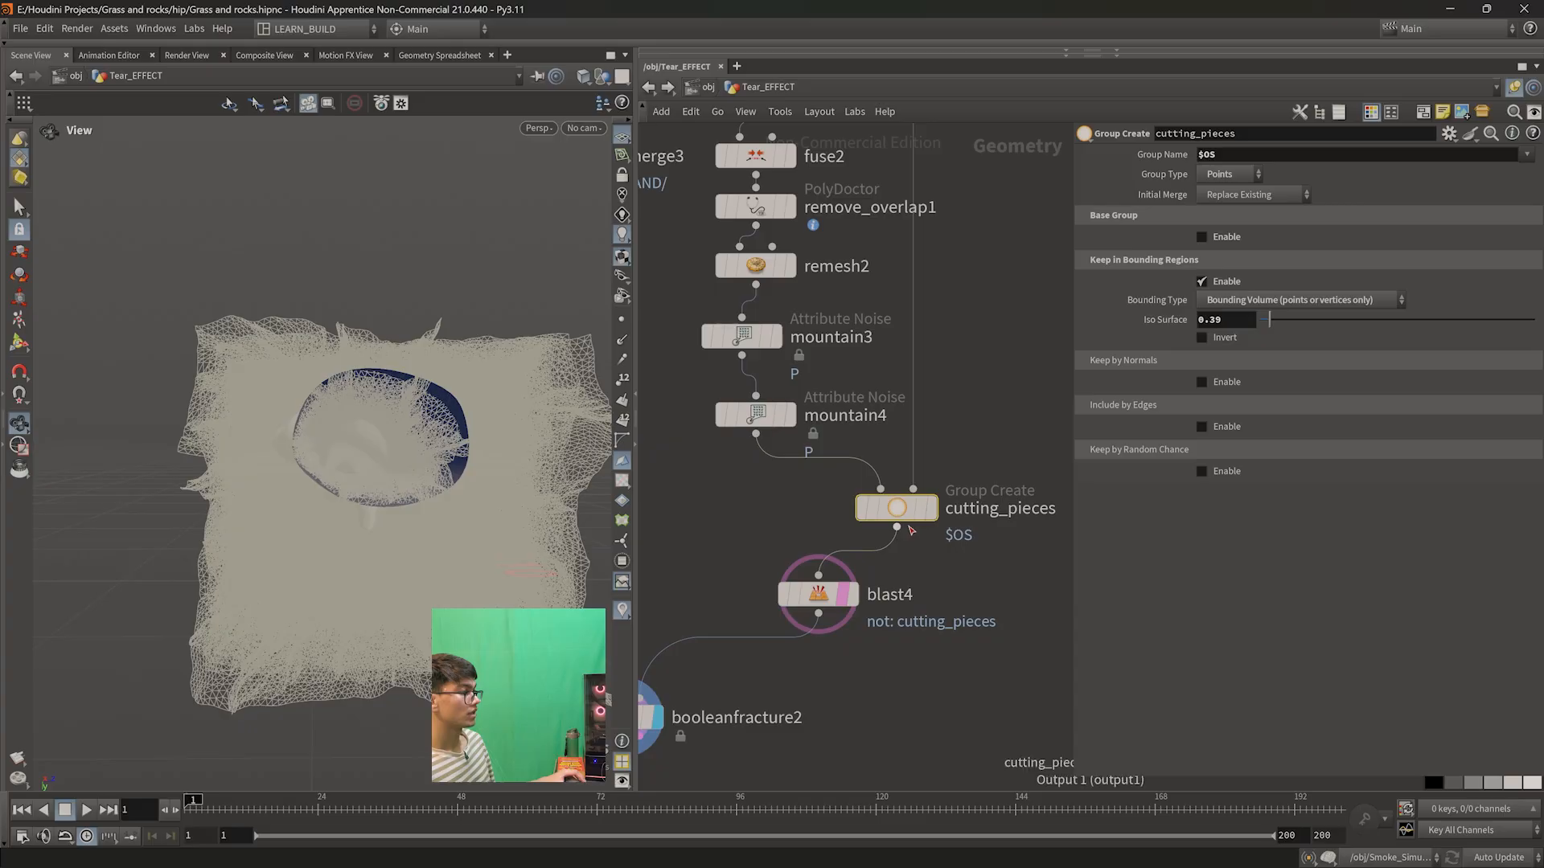
# - Compare the cutting_pieces group with the surfaces kept by blast4 by switching the display between both nodes
pyautogui.click(861, 550)
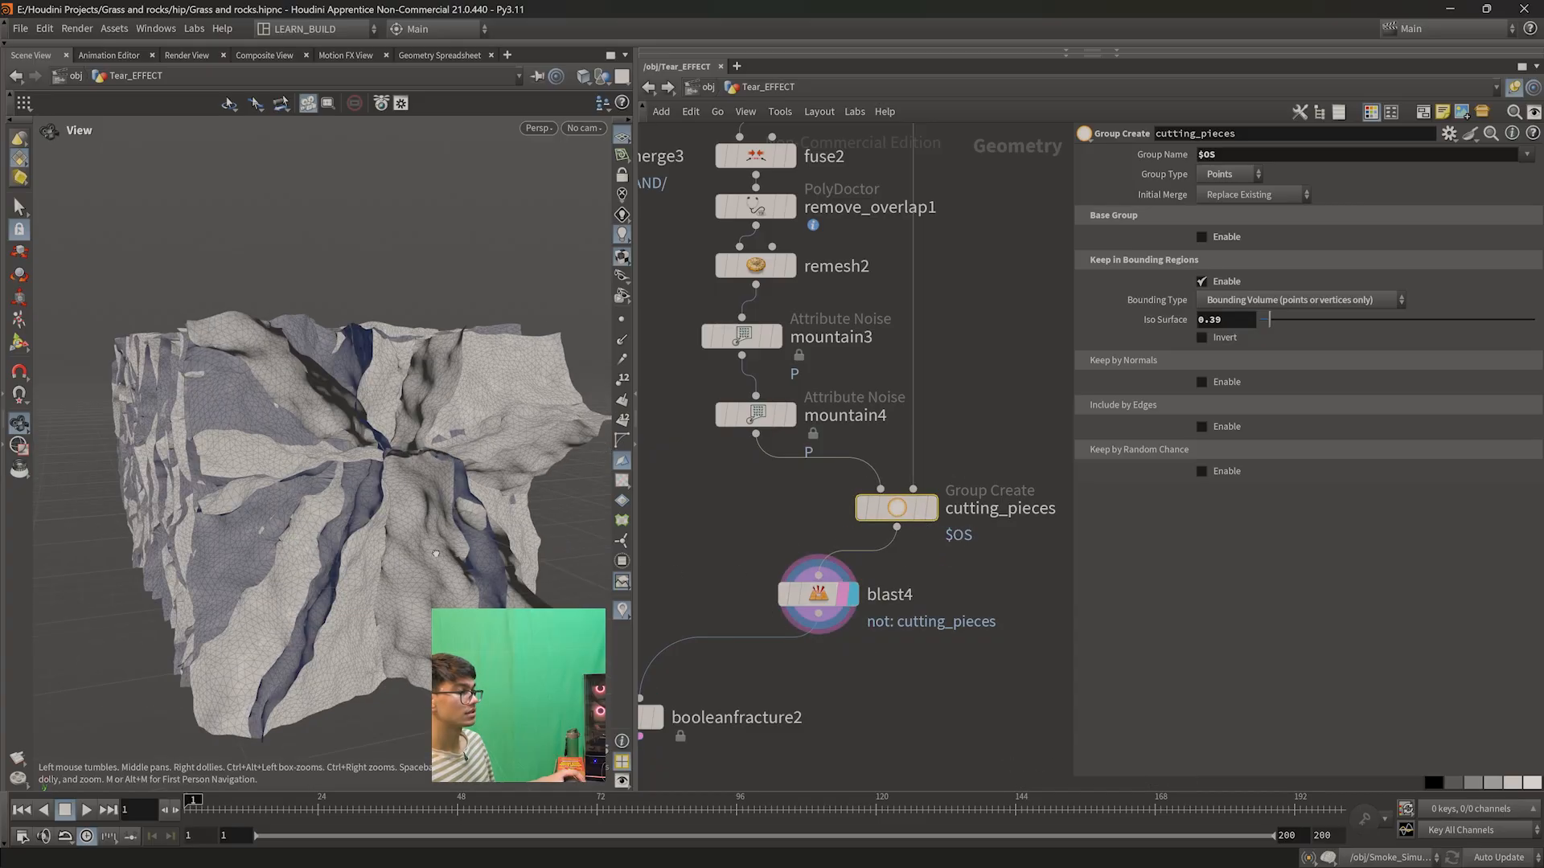
pyautogui.click(940, 464)
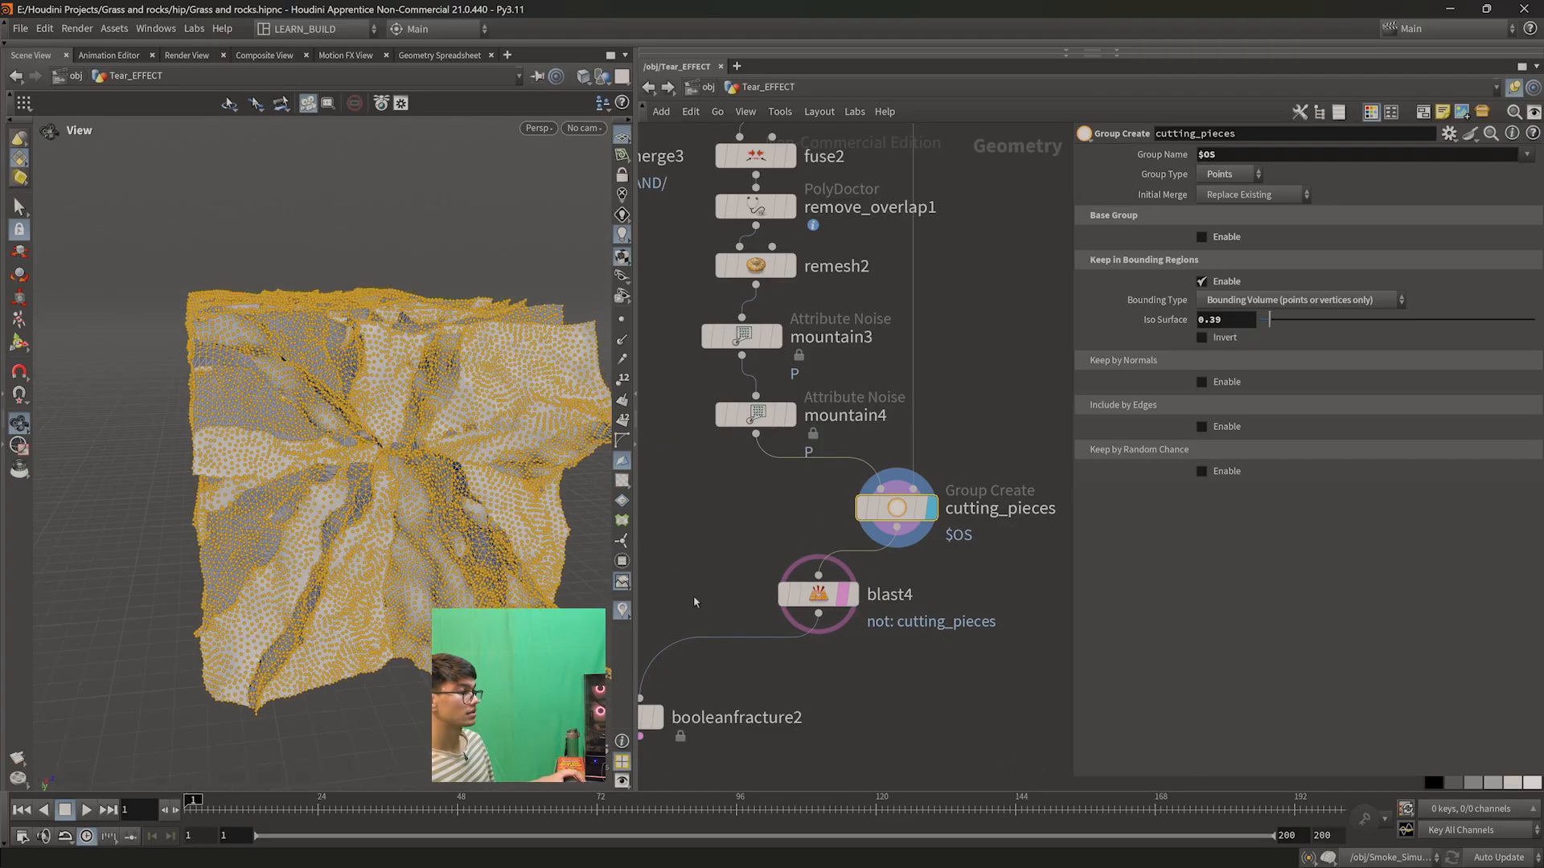
pyautogui.click(862, 550)
pyautogui.moveTo(464, 422); pyautogui.dragTo(563, 374)
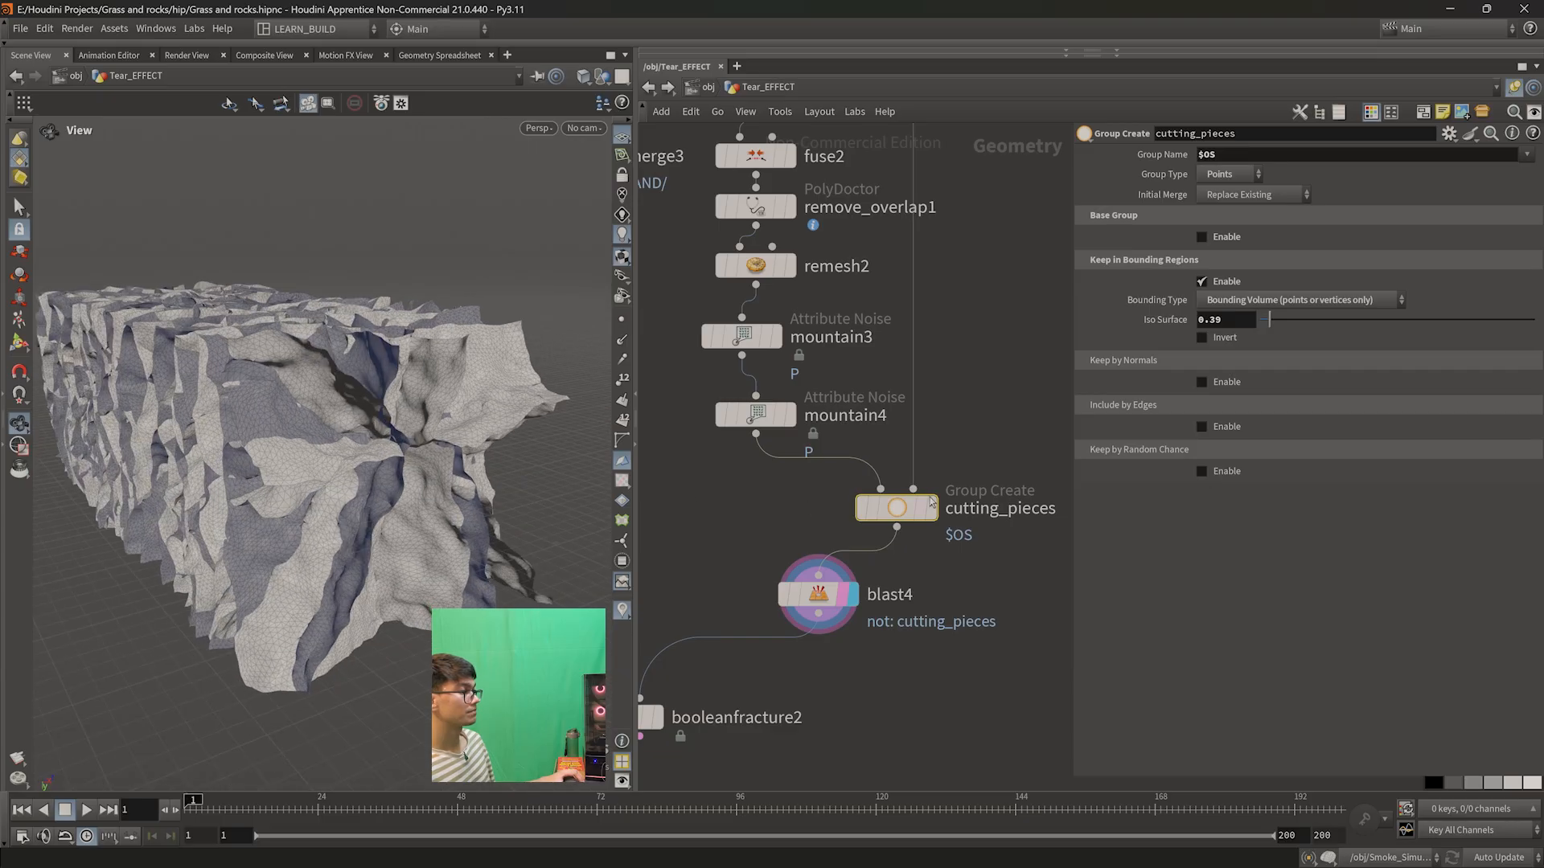
# - Set cutting_pieces' Iso Surface to 0.3 and check the cutting surfaces kept by blast4
pyautogui.click(950, 466)
pyautogui.moveTo(1237, 319); pyautogui.dragTo(1158, 352, button='middle')
pyautogui.moveTo(826, 599)
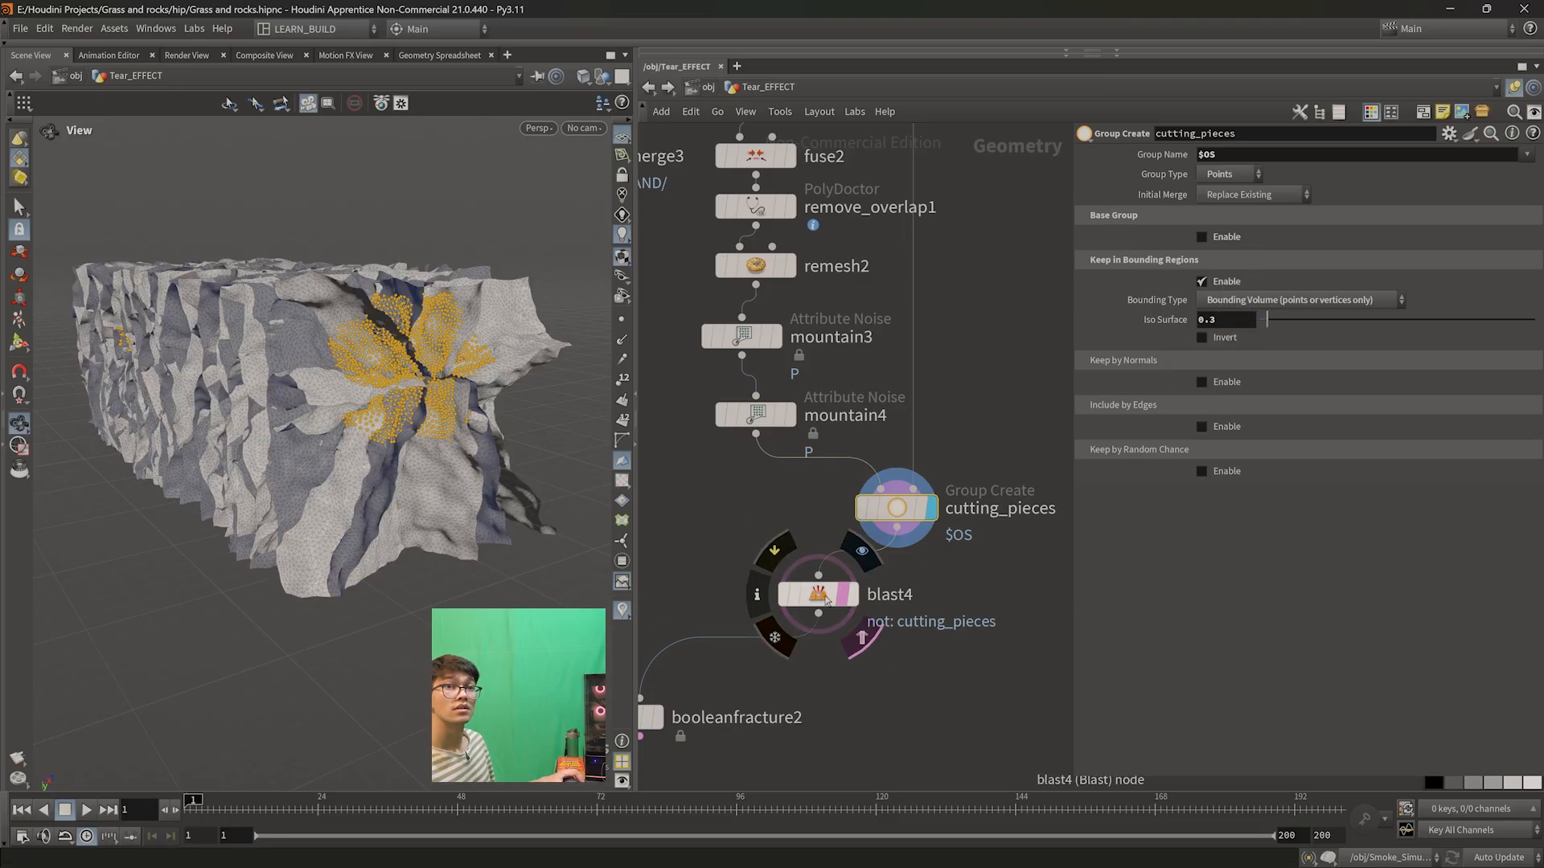
pyautogui.click(860, 552)
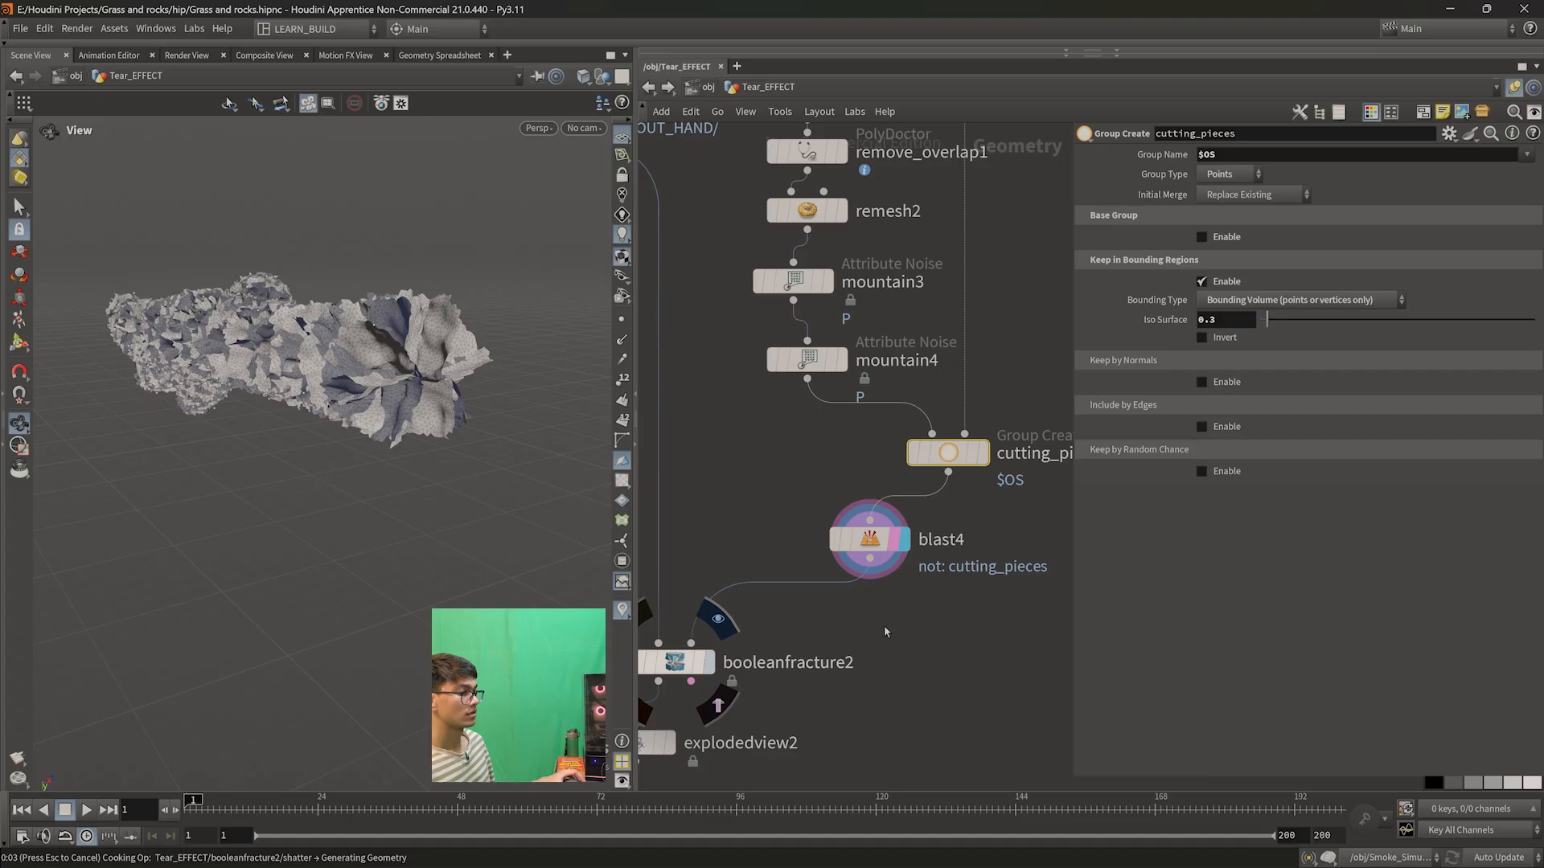
pyautogui.moveTo(361, 321); pyautogui.dragTo(372, 354)
pyautogui.scroll(3, 369, 345)
pyautogui.moveTo(371, 354); pyautogui.dragTo(390, 291, button='middle')
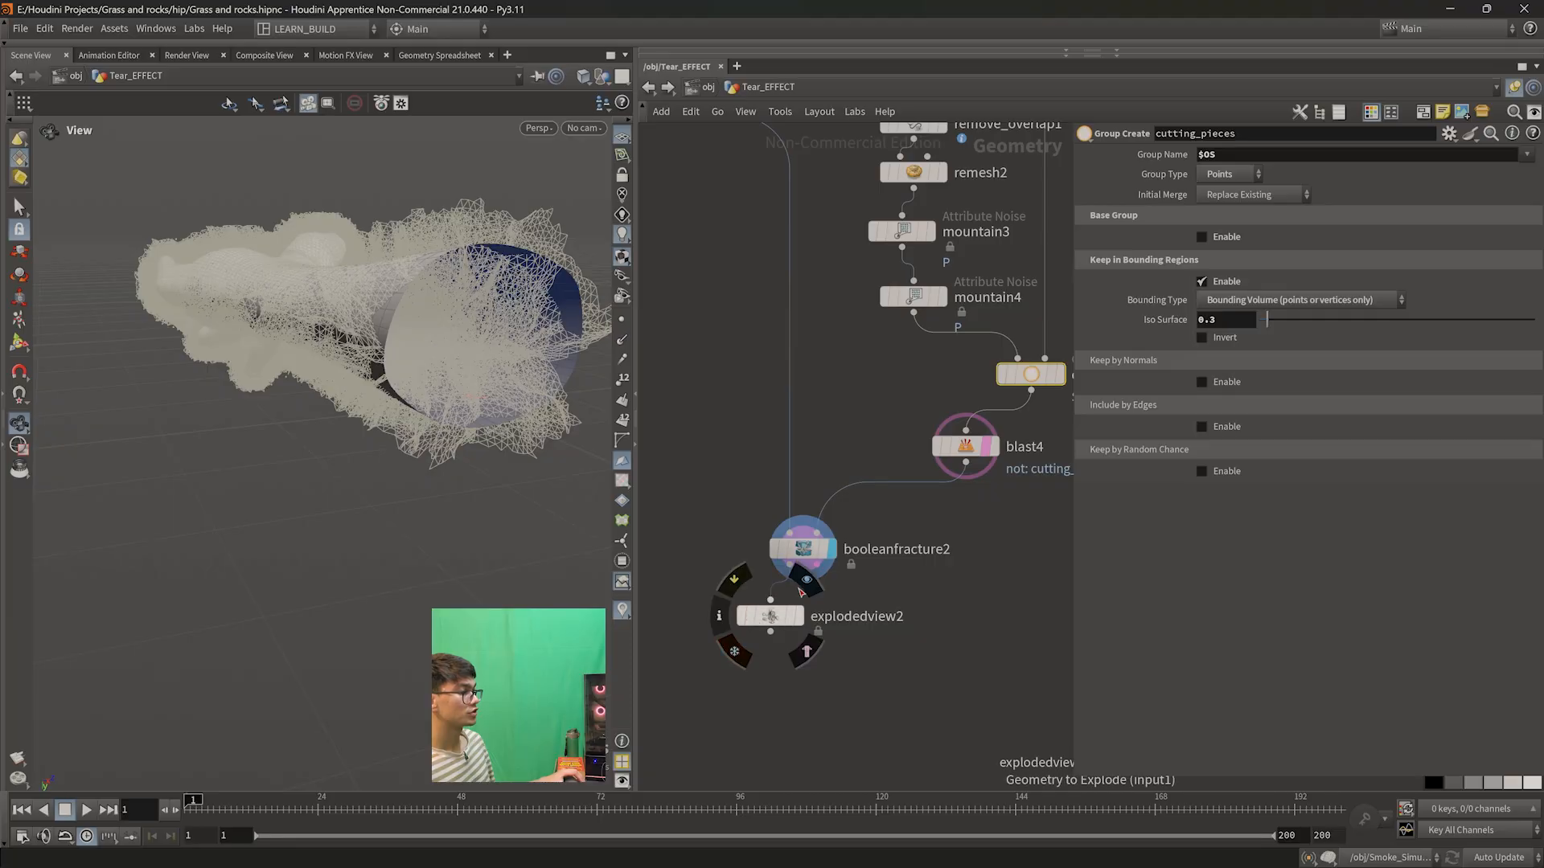
# - Display explodedview2 and turn off blast4's template display
pyautogui.click(799, 616)
pyautogui.moveTo(452, 431); pyautogui.dragTo(325, 555, button='middle')
pyautogui.moveTo(326, 555)
pyautogui.mouseDown()
pyautogui.moveTo(345, 576)
pyautogui.moveTo(233, 478)
pyautogui.mouseUp()
pyautogui.click(1000, 482)
pyautogui.scroll(-1, 282, 554)
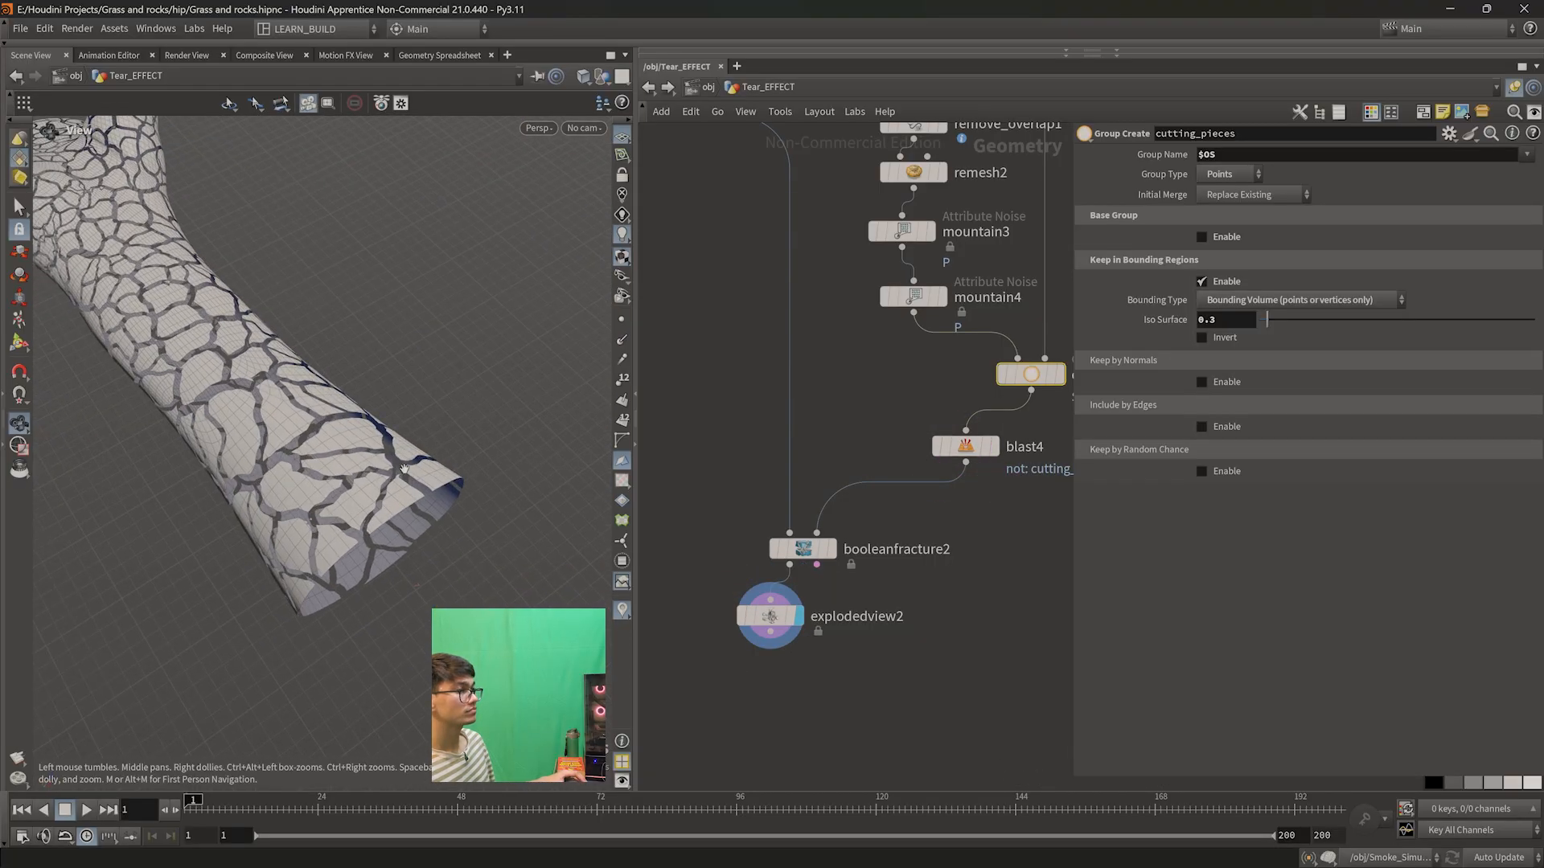
# - Change the viewport shading to Smooth Shaded, widen the viewport and inspect the fractured hand
pyautogui.click(583, 75)
pyautogui.click(588, 272)
pyautogui.moveTo(136, 361)
pyautogui.mouseDown(button='middle')
pyautogui.moveTo(225, 418)
pyautogui.moveTo(250, 530)
pyautogui.mouseUp(button='middle')
pyautogui.scroll(-2, 214, 423)
pyautogui.moveTo(635, 466); pyautogui.dragTo(757, 450)
pyautogui.moveTo(546, 475); pyautogui.dragTo(516, 531)
pyautogui.moveTo(488, 567); pyautogui.dragTo(531, 441, button='middle')
pyautogui.scroll(-2, 531, 441)
# - Set the maximum destination value of attribvop2's ramp to 3
pyautogui.moveTo(922, 266); pyautogui.dragTo(791, 777, button='middle')
pyautogui.click(952, 227)
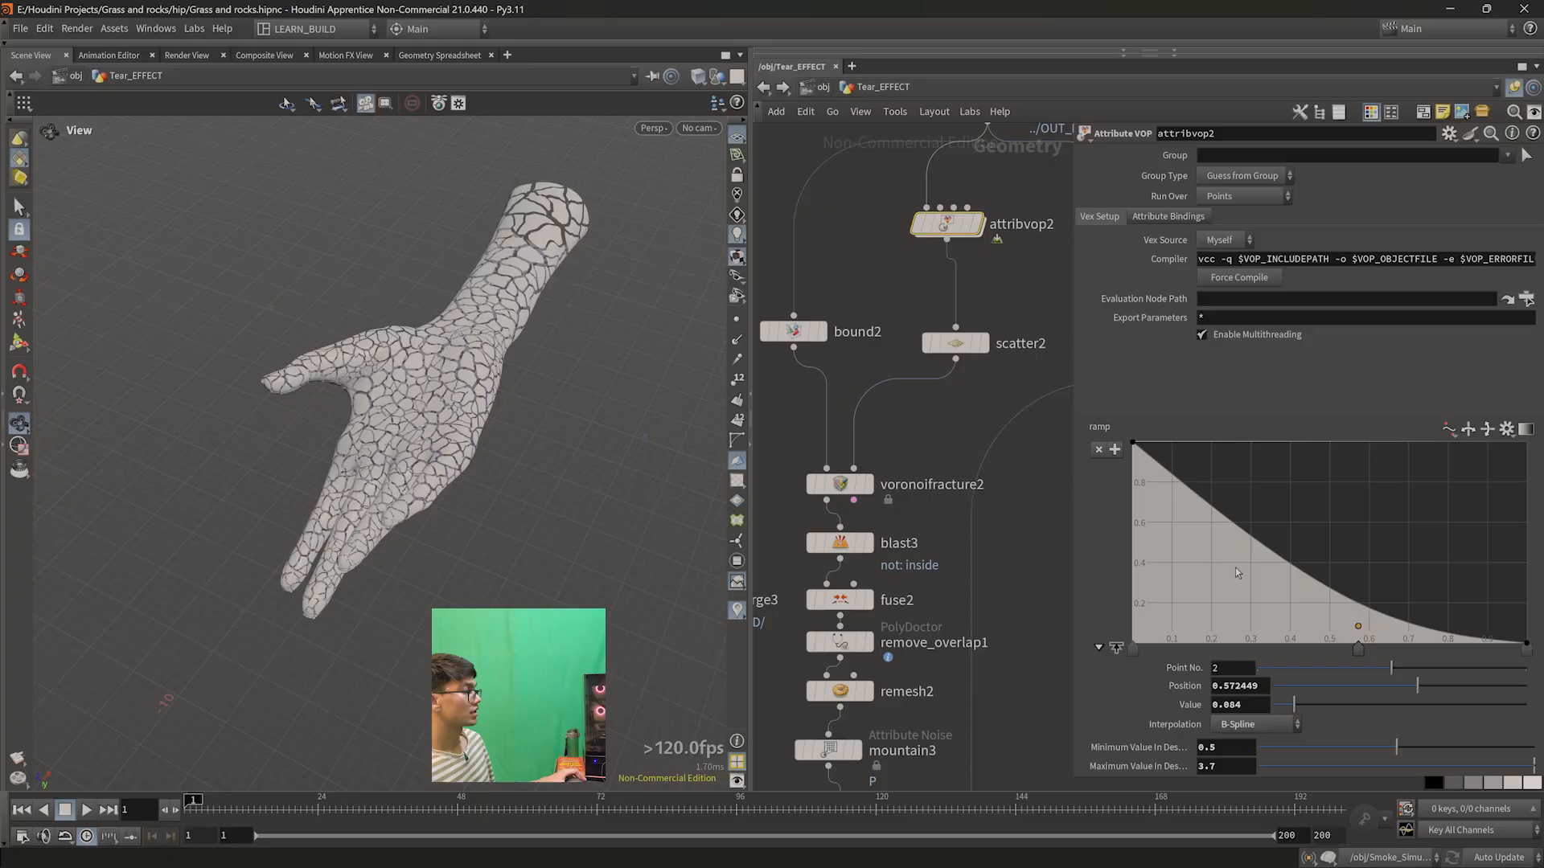
pyautogui.write('3')
pyautogui.press('Return')
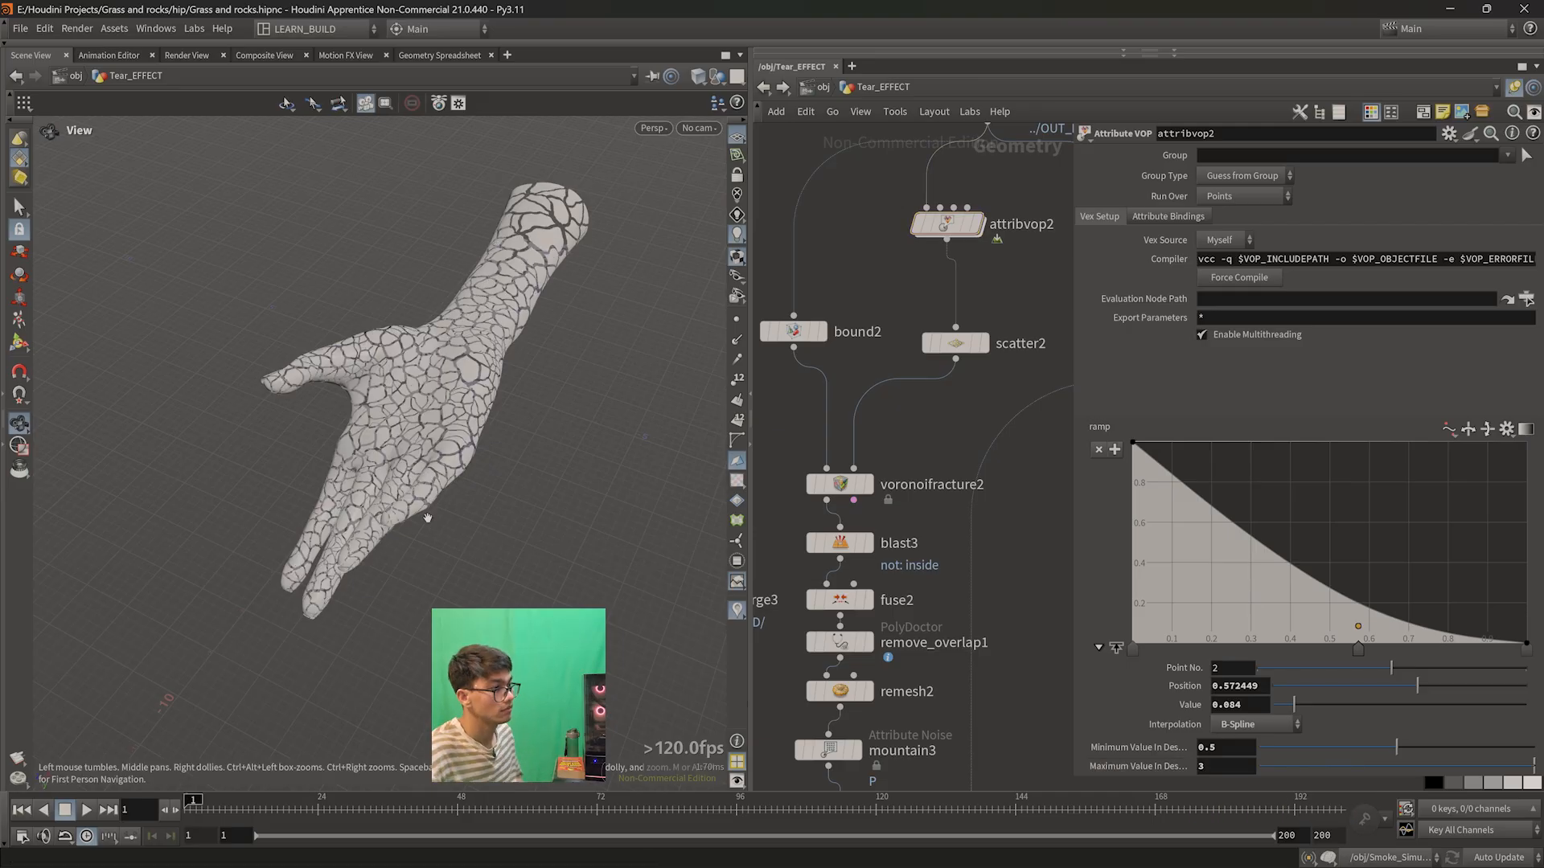
# - Inspect the updated fracture along the arm and hide the viewport's reference grid
pyautogui.scroll(3, 344, 408)
pyautogui.moveTo(344, 409); pyautogui.dragTo(379, 510)
pyautogui.moveTo(477, 485); pyautogui.dragTo(330, 463, button='middle')
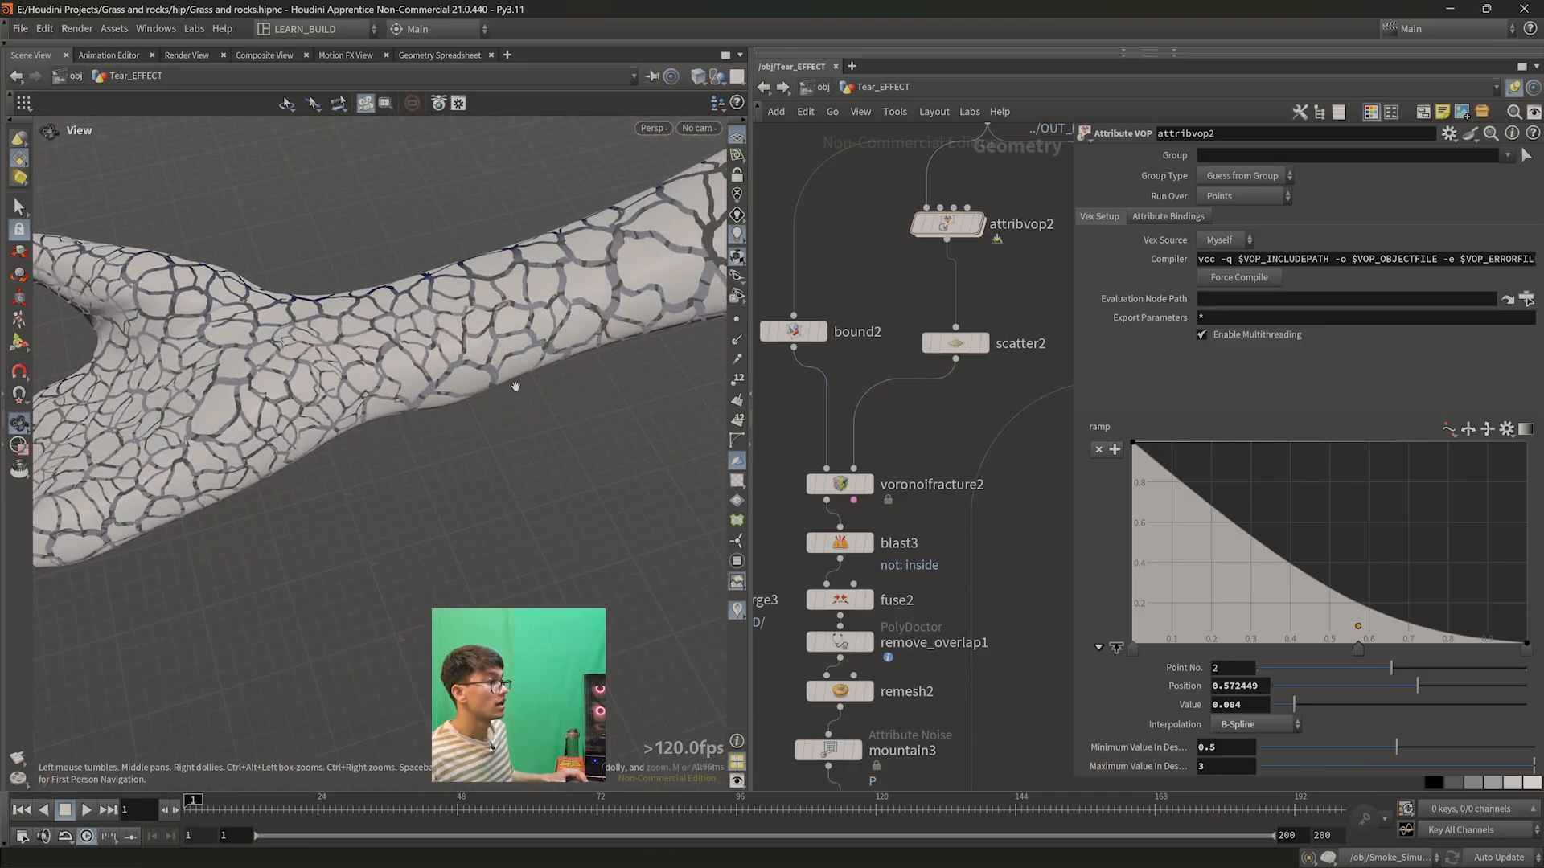
pyautogui.click(736, 137)
pyautogui.scroll(-3, 441, 496)
pyautogui.moveTo(442, 496); pyautogui.dragTo(471, 650)
# - Reduce explodedview2's Uniform Scale to 0.095 and view the tighter cracks on the hand
pyautogui.moveTo(1004, 778); pyautogui.dragTo(1006, 500, button='middle')
pyautogui.moveTo(848, 780); pyautogui.dragTo(972, 535, button='middle')
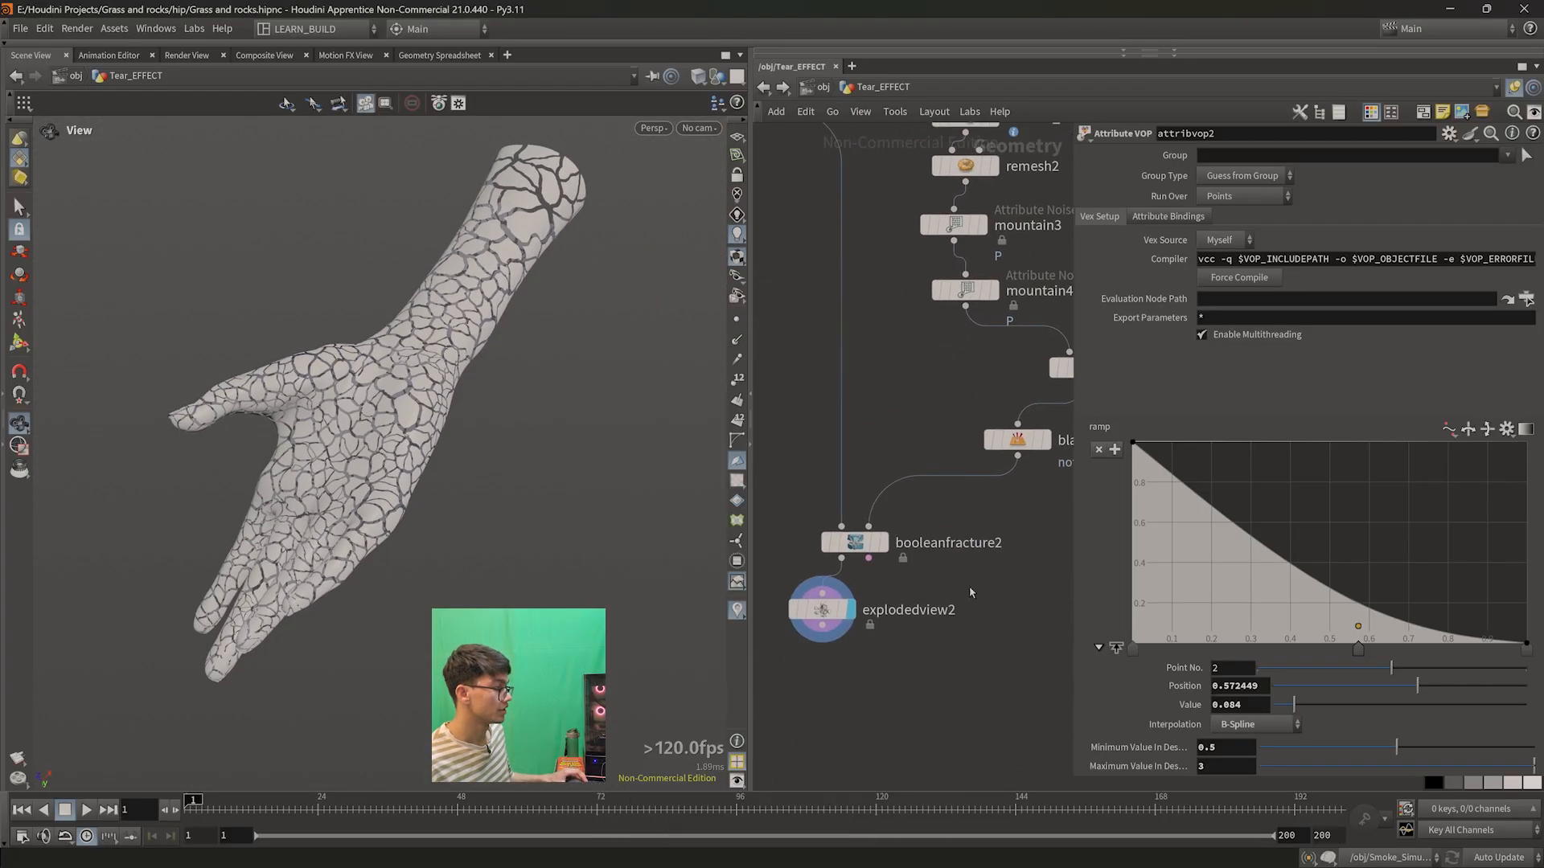
pyautogui.scroll(1, 952, 639)
pyautogui.click(796, 602)
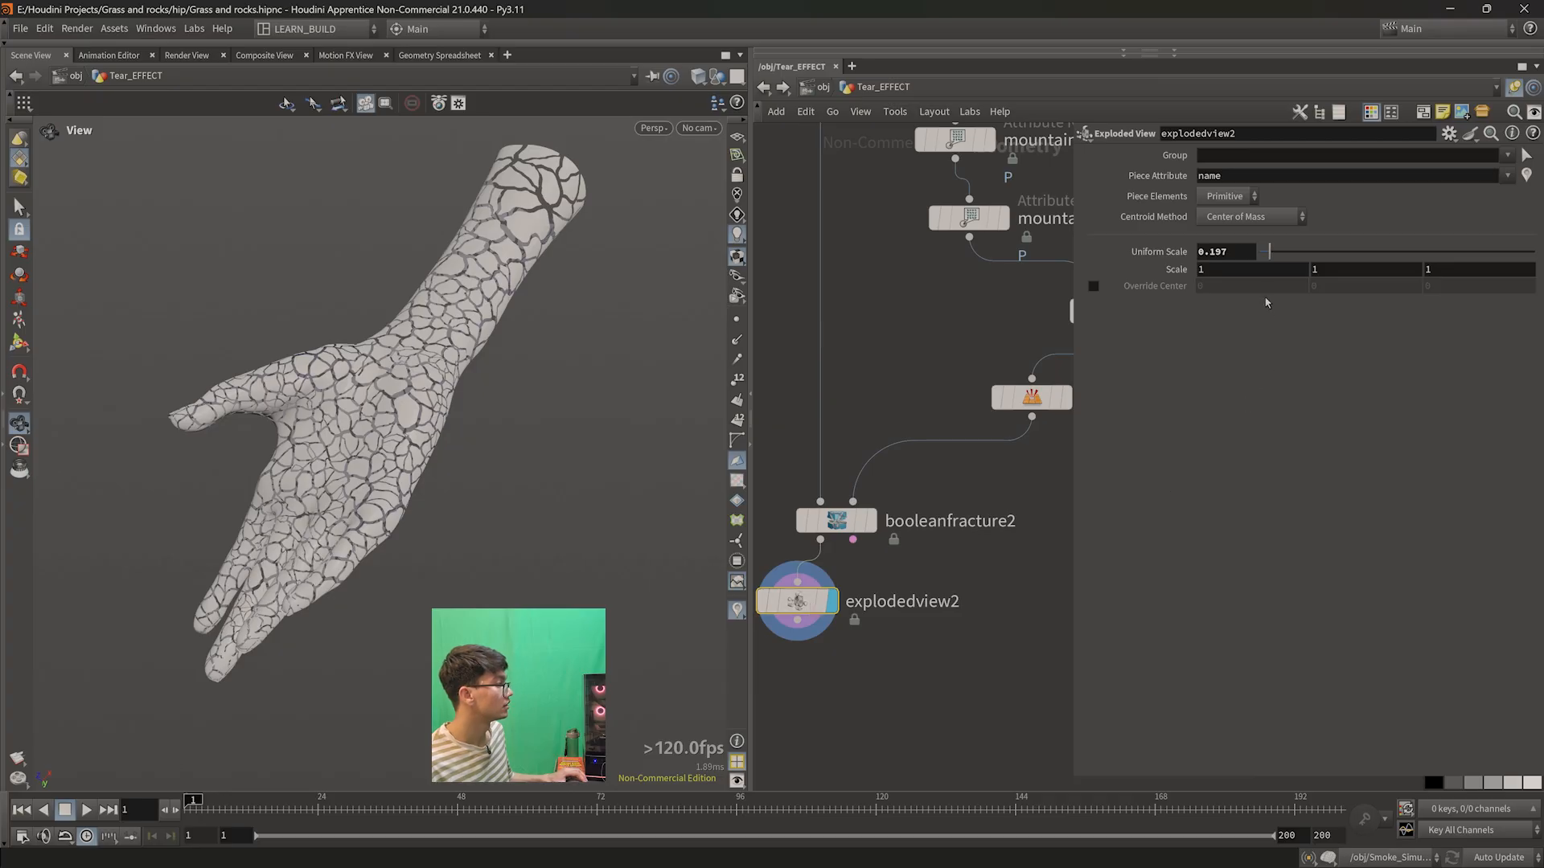
pyautogui.moveTo(1277, 251); pyautogui.dragTo(1266, 254)
pyautogui.moveTo(611, 429); pyautogui.dragTo(403, 402)
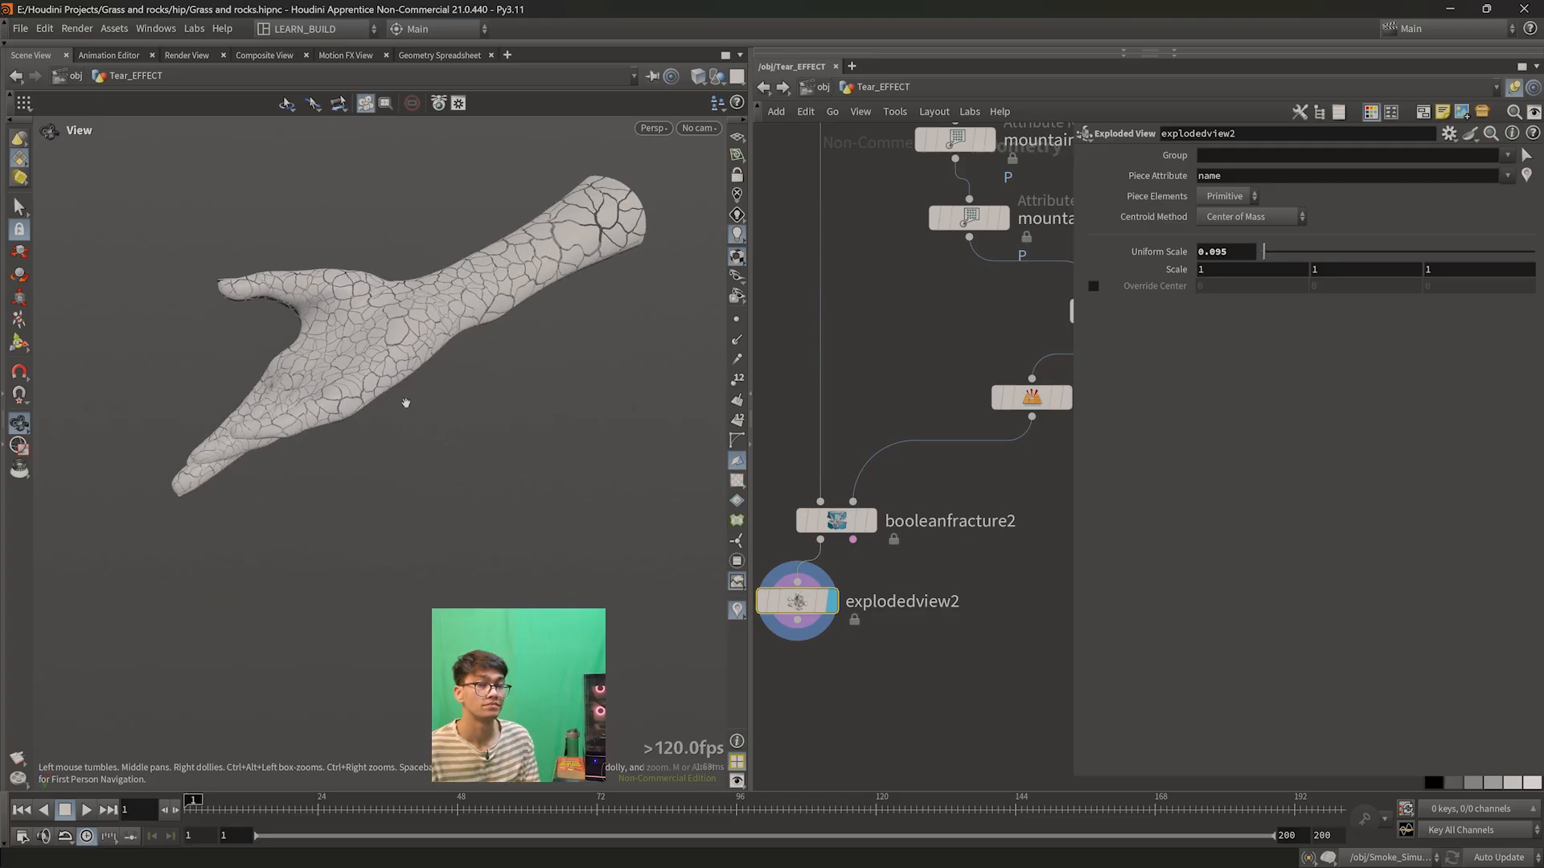